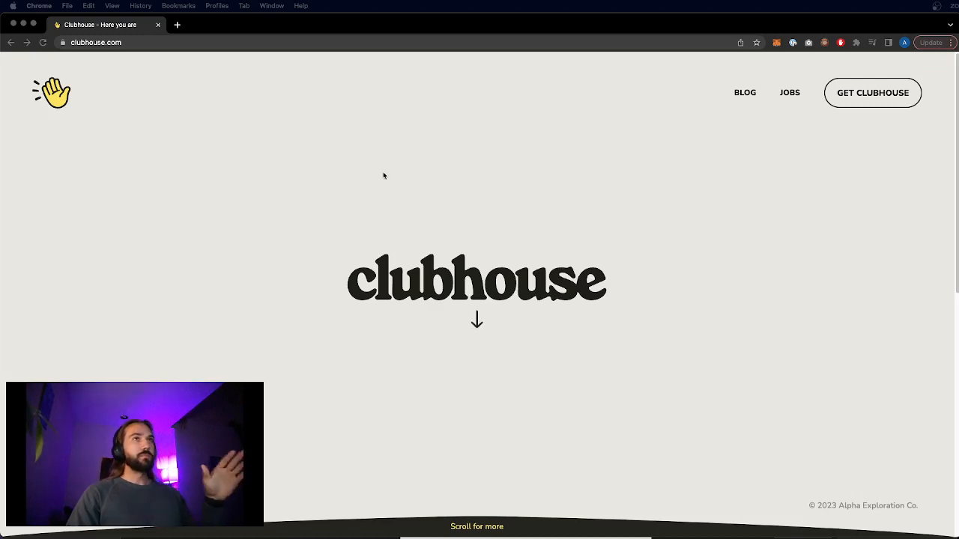
- Reload clubhouse.com and examine its hero headline and the Get Clubhouse download pop-up
click(275, 43)
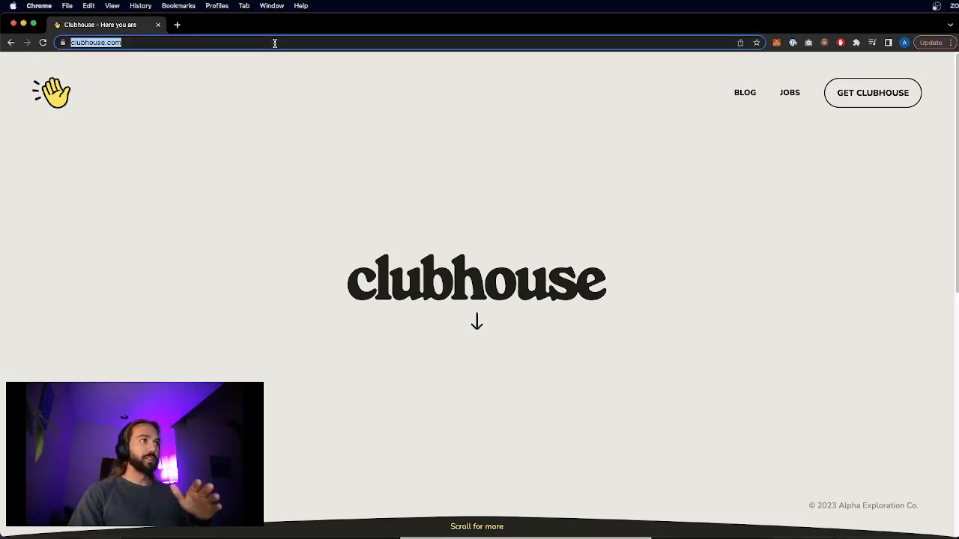
key(Return)
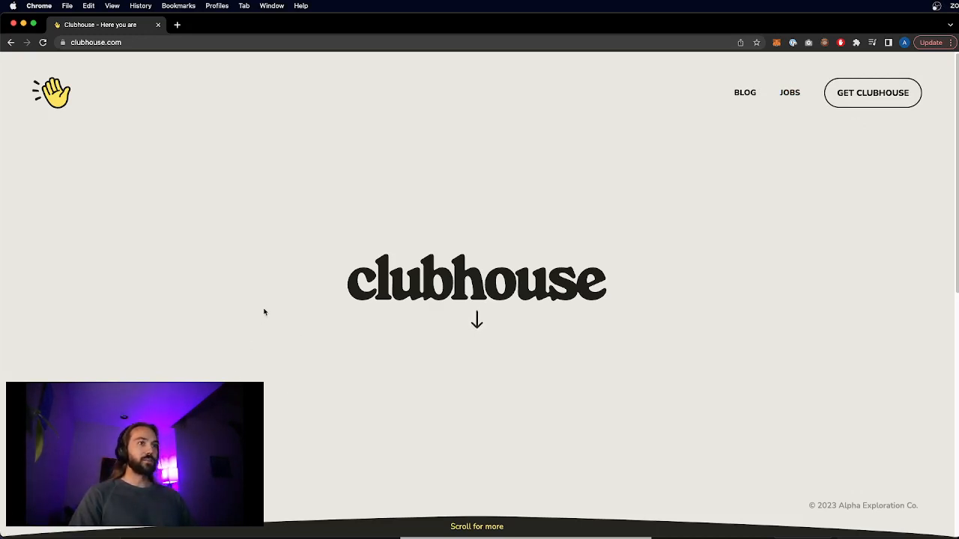
scroll(380, 387, down, 5)
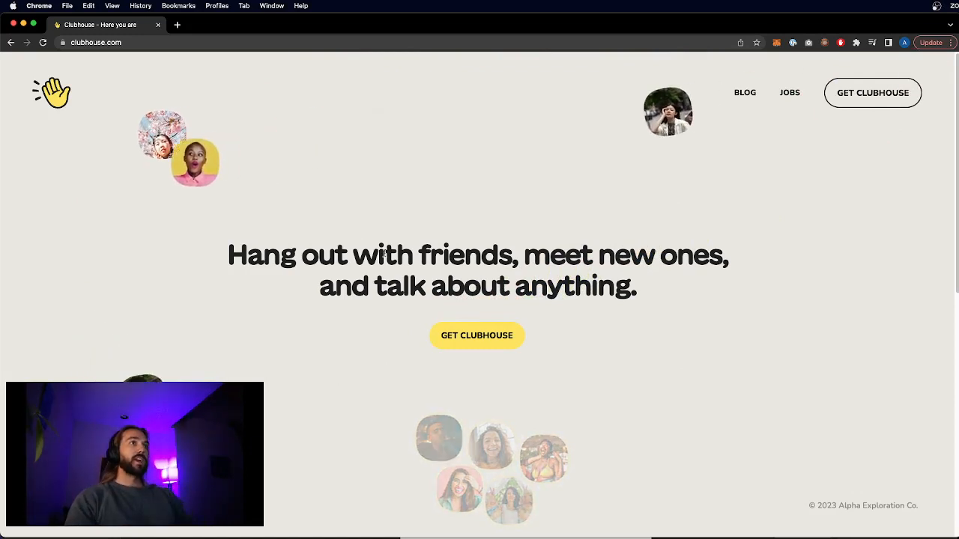
drag(376, 251, 721, 255)
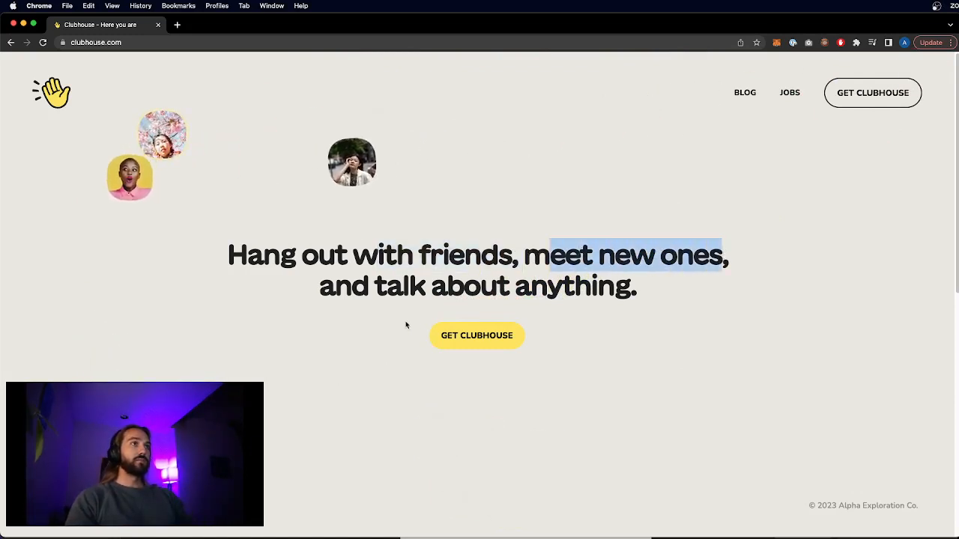
click(654, 290)
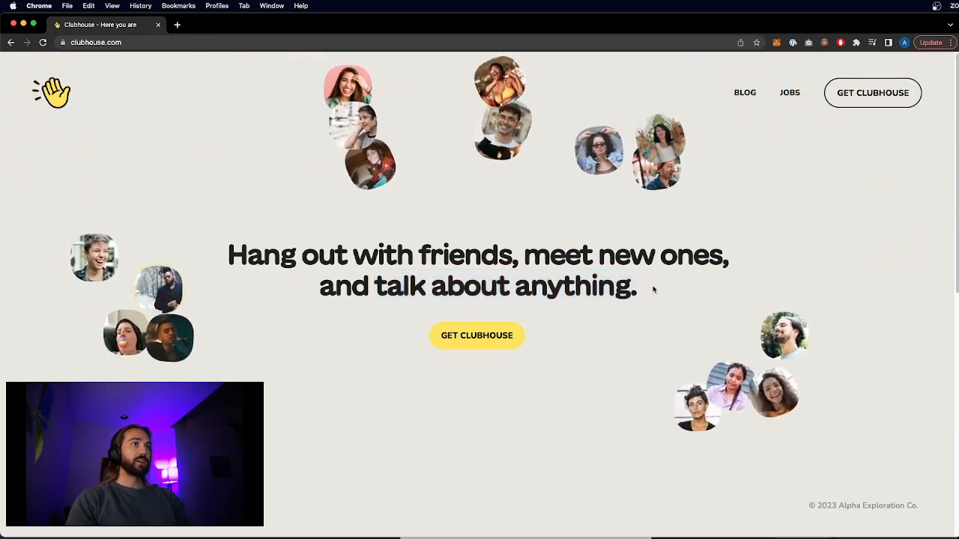
click(476, 336)
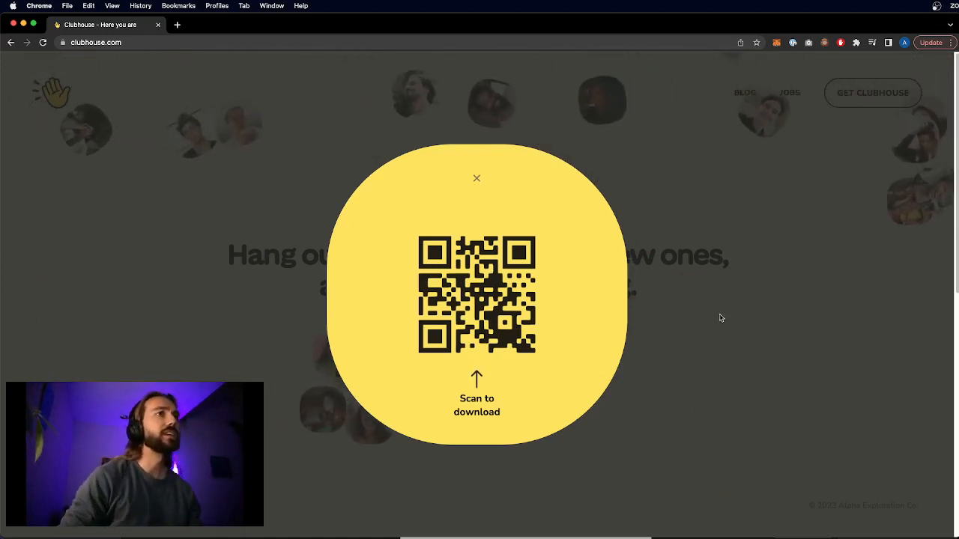
click(476, 180)
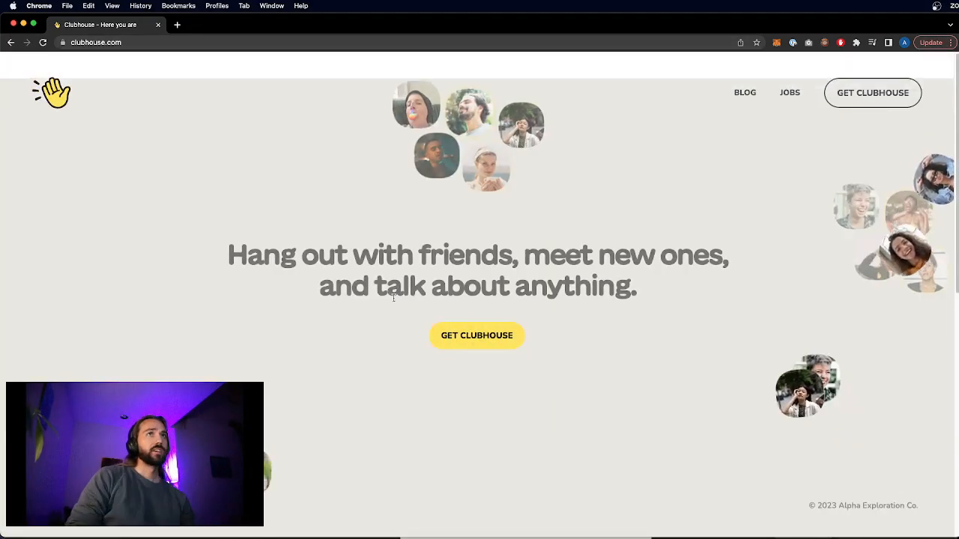
- Capture the full Clubhouse page with GoFullPage, copy the image, and paste it into the Landing page file in Figma
click(808, 43)
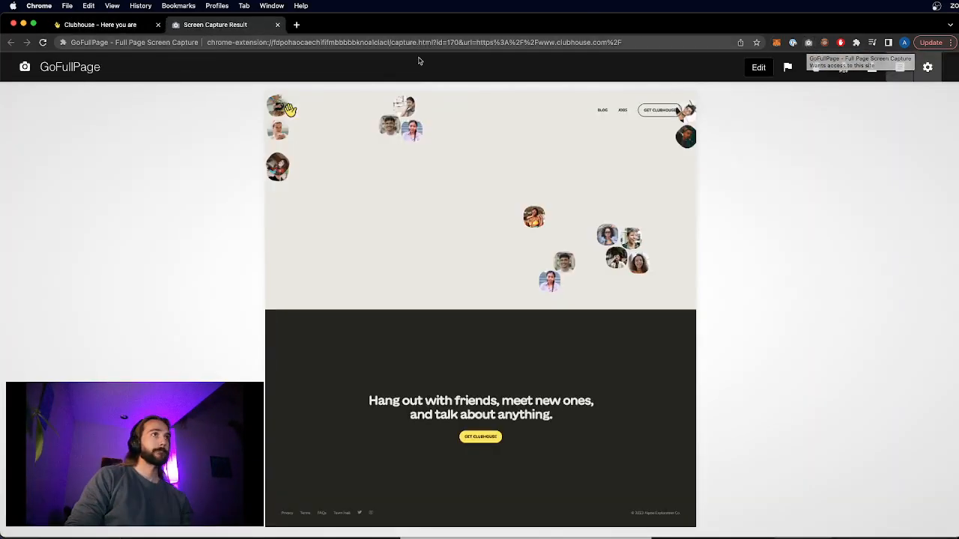
right_click(482, 306)
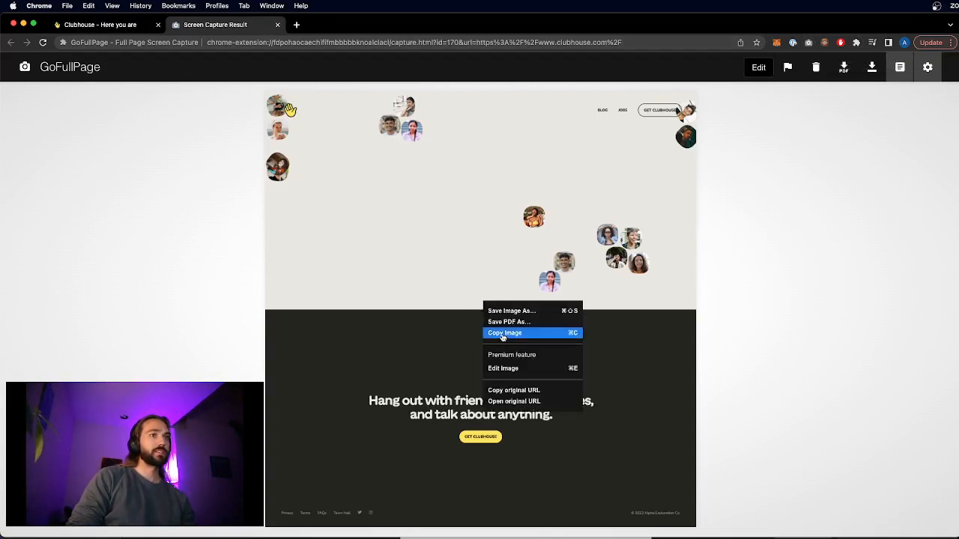
click(504, 333)
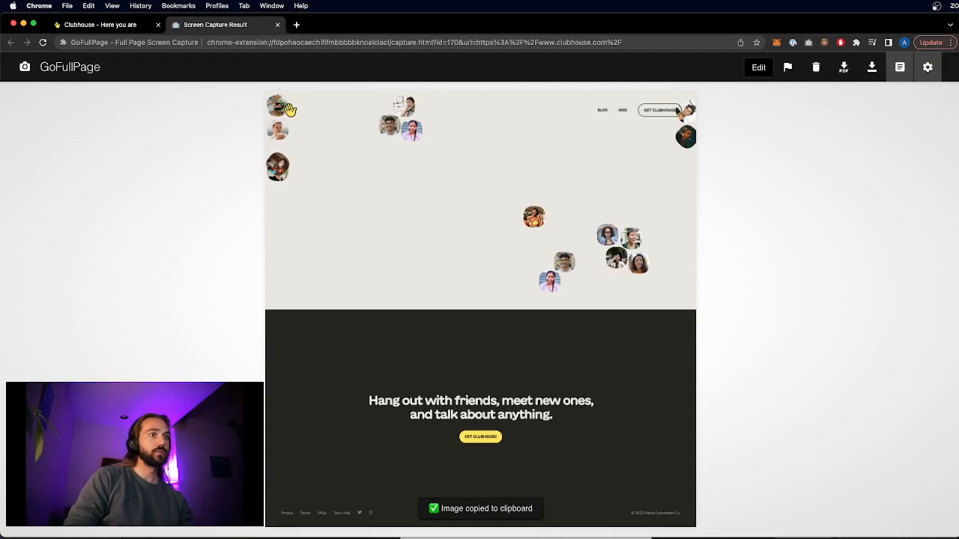
key(super+Tab)
scroll(749, 302, down, 3)
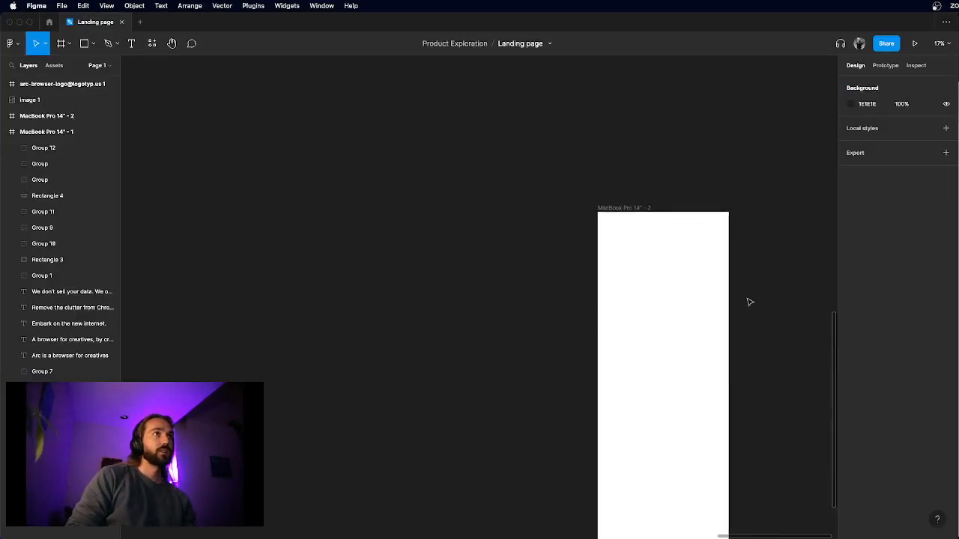
key(super+v)
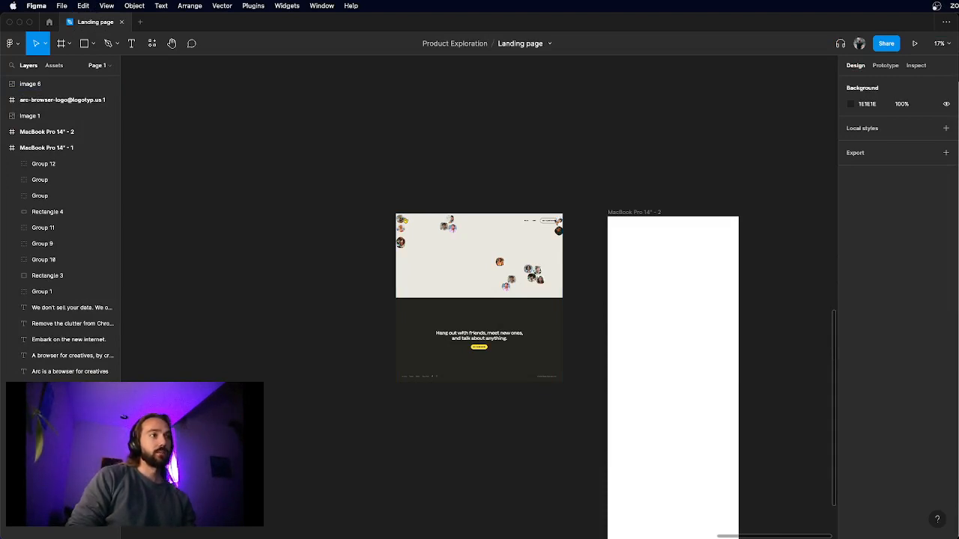
- Switch back to Chrome, close the capture result, and reload clubhouse.com to its intro logo screen
key(super+Tab)
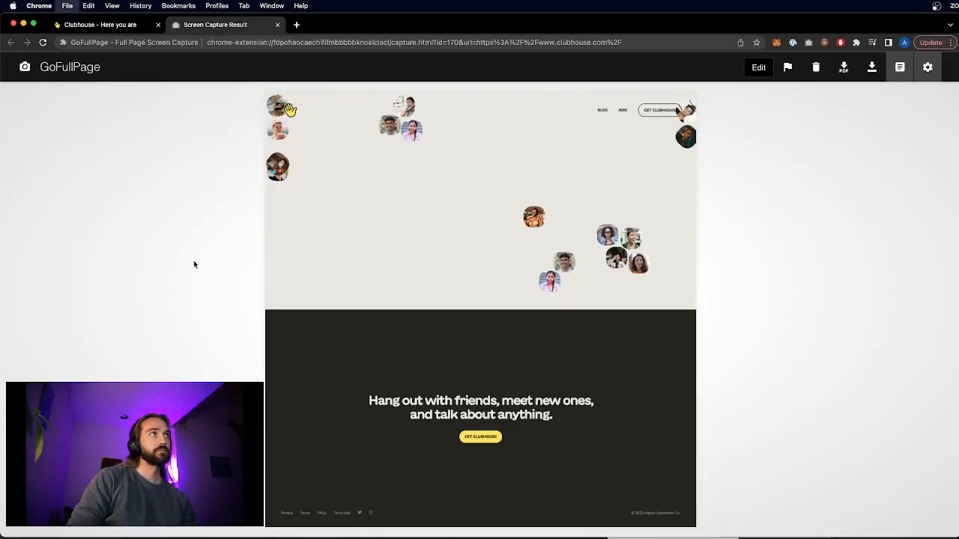
key(super+w)
click(122, 42)
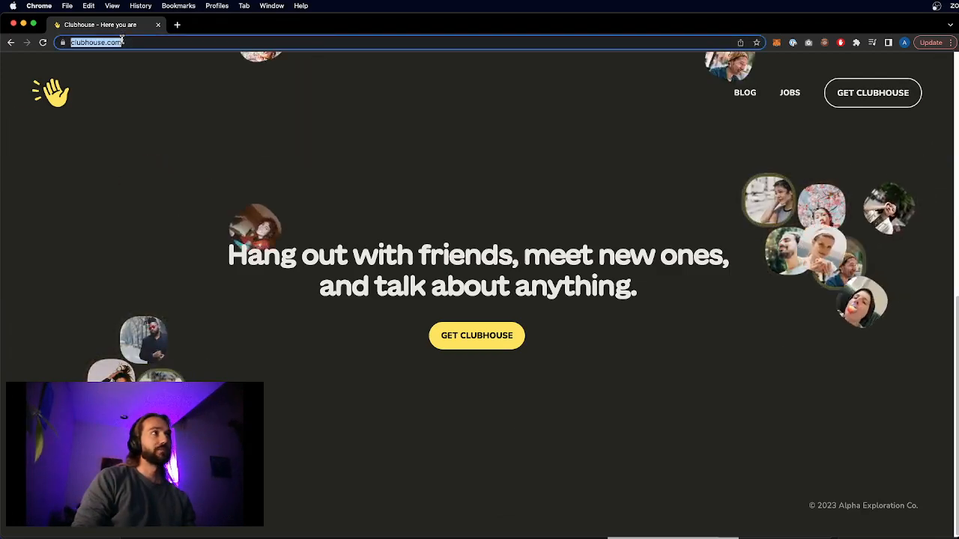
key(Return)
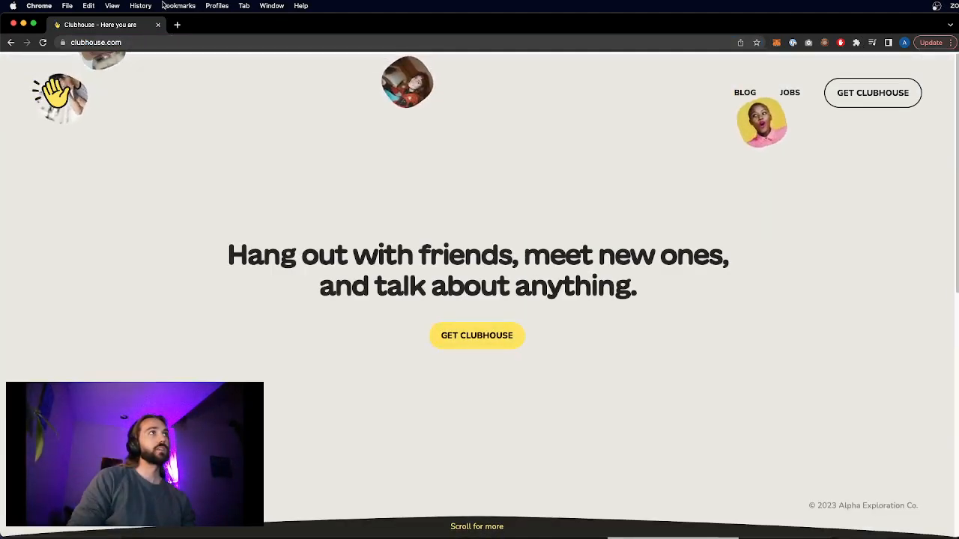
click(156, 42)
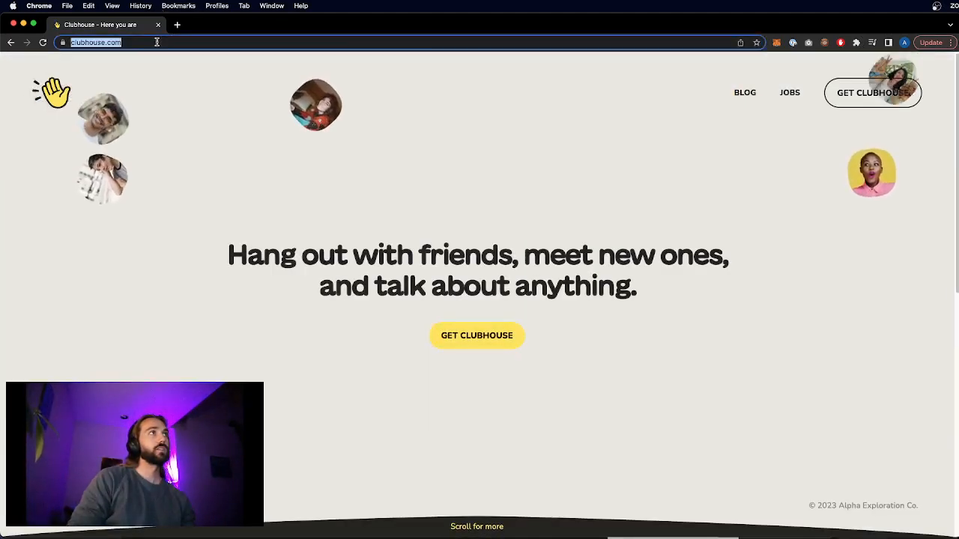
key(Return)
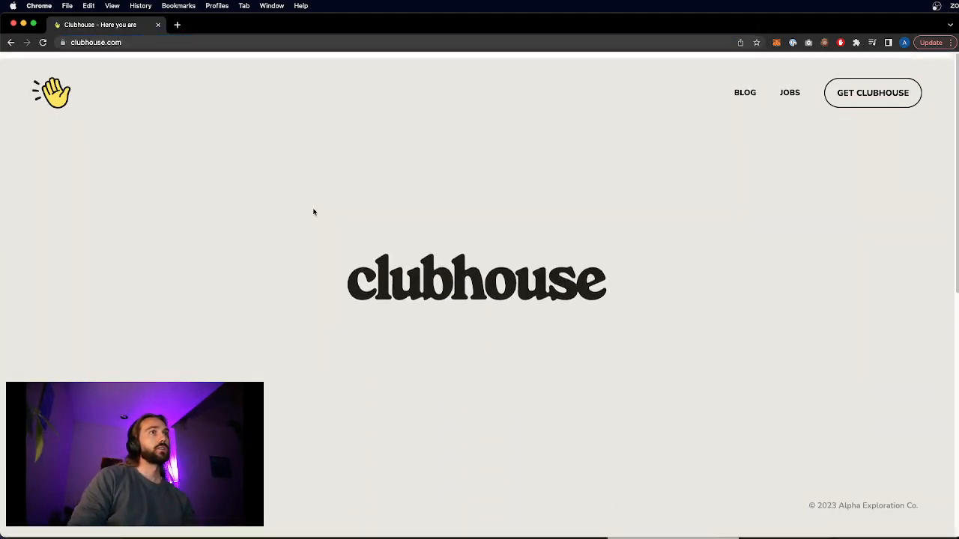
- Try another full-page capture, discard it, and take an area screenshot of the Clubhouse intro screen instead
click(808, 44)
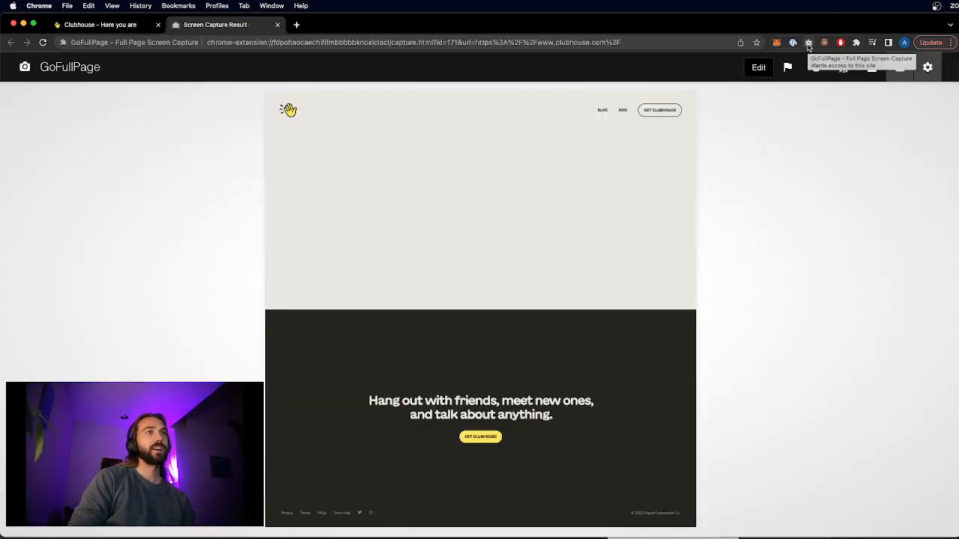
key(super+w)
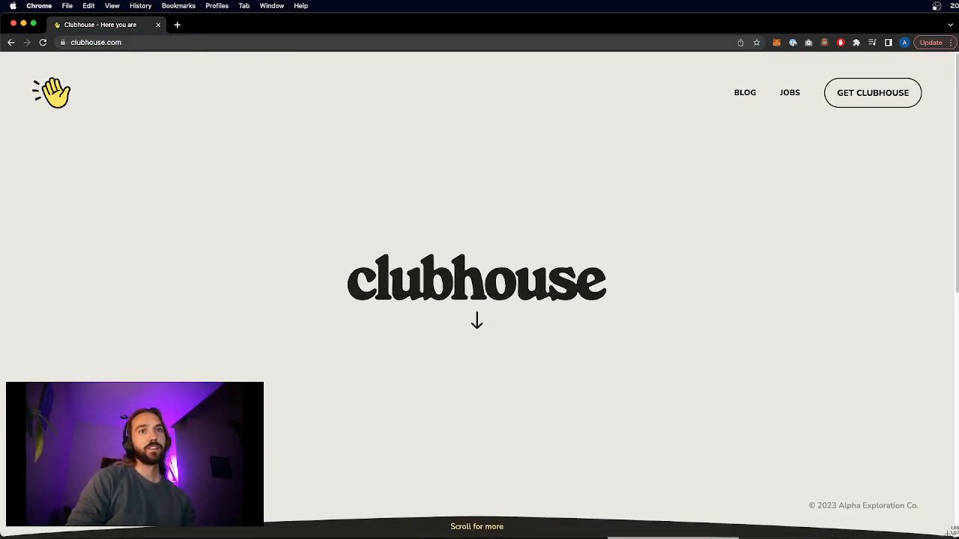
drag(950, 536, 4, 54)
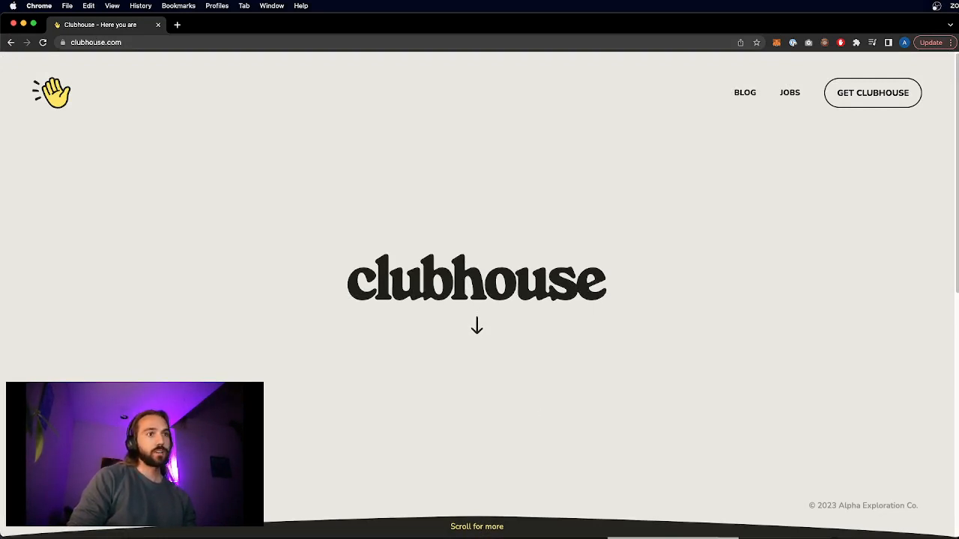
- Switch to Figma, place today's screenshot from the Desktop folder, and position it over the upper half of the pasted page capture
key(super+Tab)
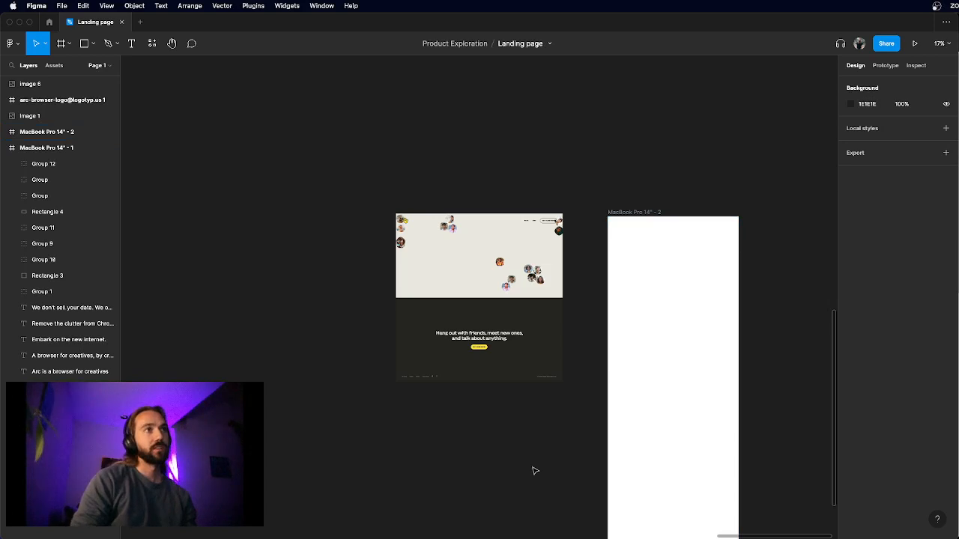
key(super+shift+k)
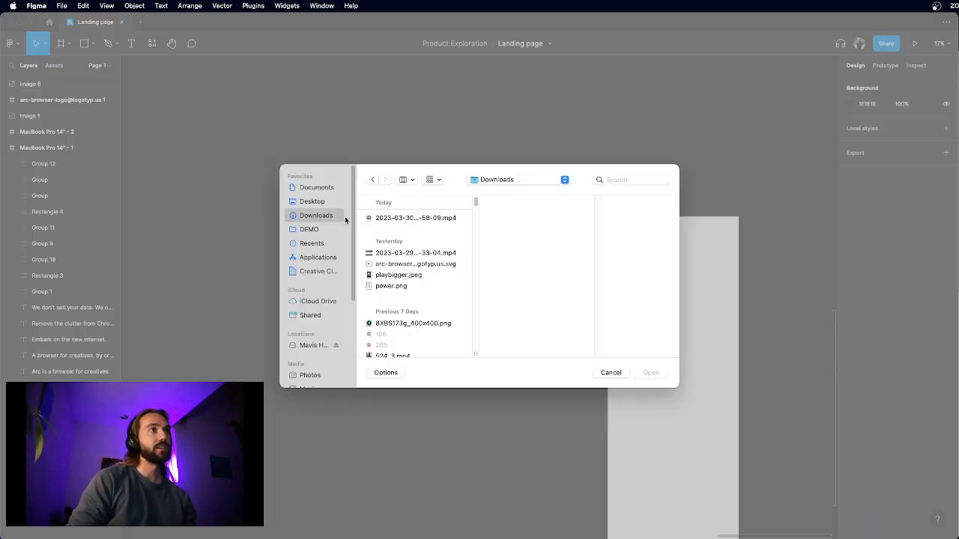
click(324, 203)
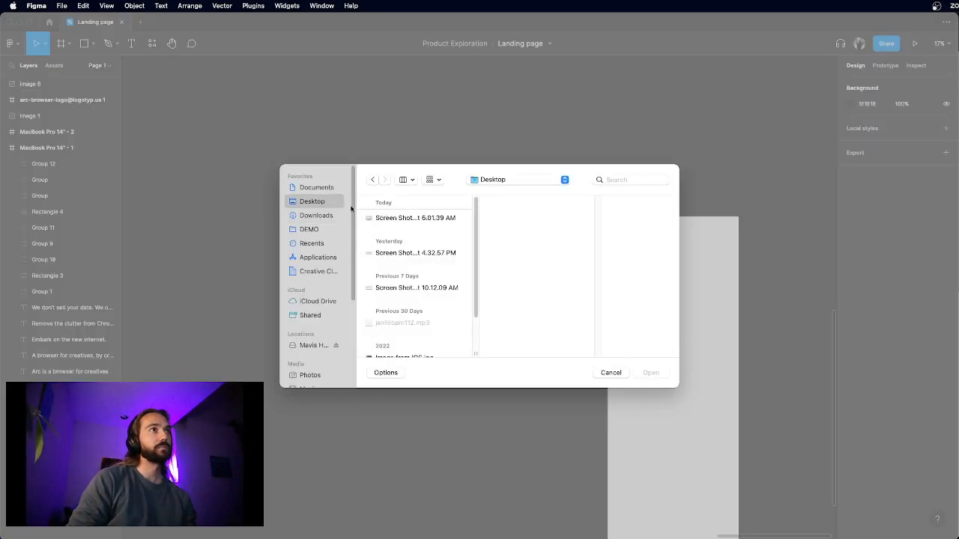
click(412, 218)
double_click(412, 219)
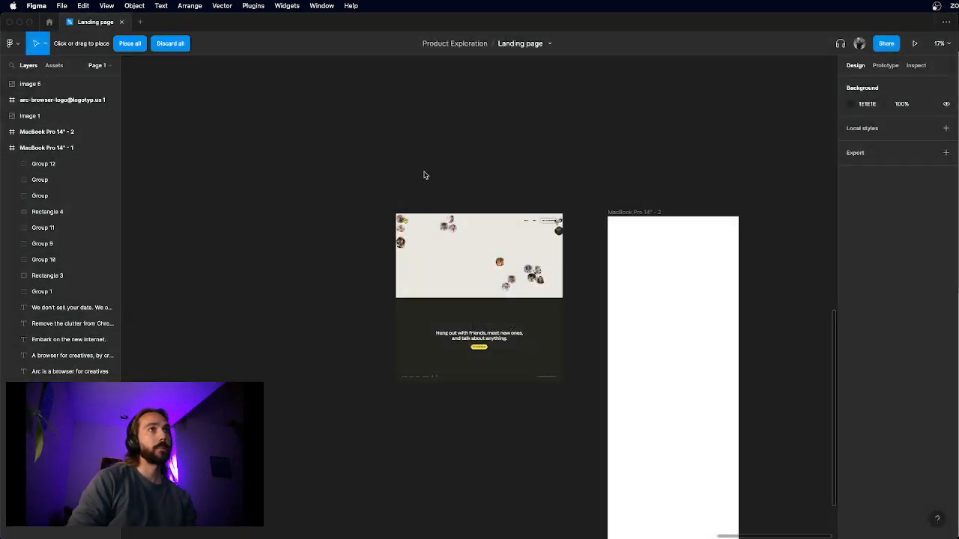
click(424, 174)
click(602, 154)
drag(458, 180, 502, 266)
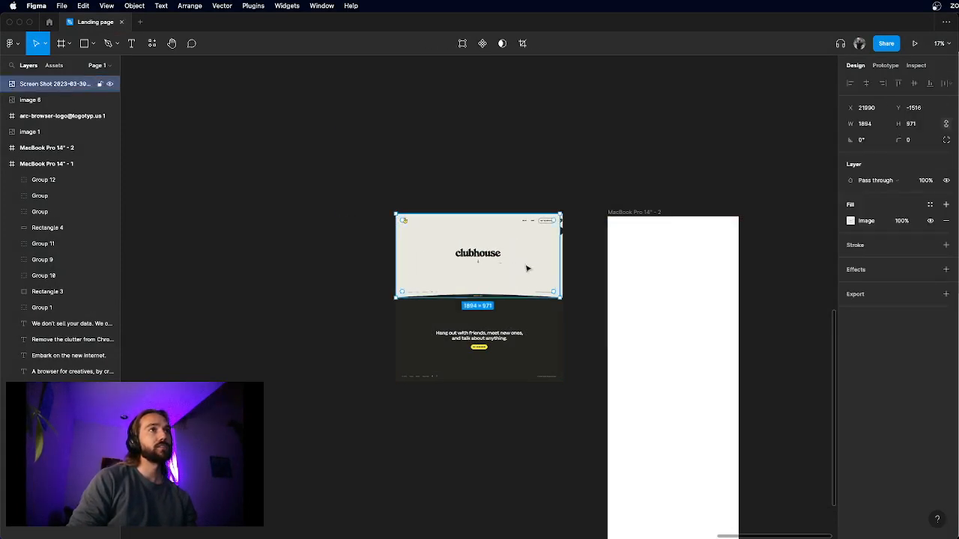
- Enlarge the placed screenshot from its lower corner so its width matches the page capture beneath it
click(572, 287)
scroll(547, 286, up, 3)
click(547, 286)
scroll(573, 313, up, 10)
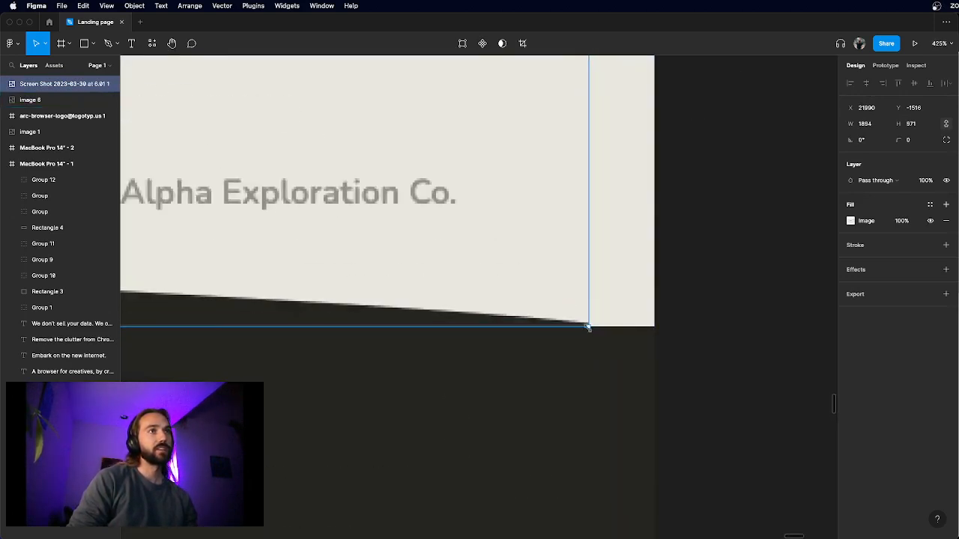
drag(588, 328, 631, 360)
click(702, 392)
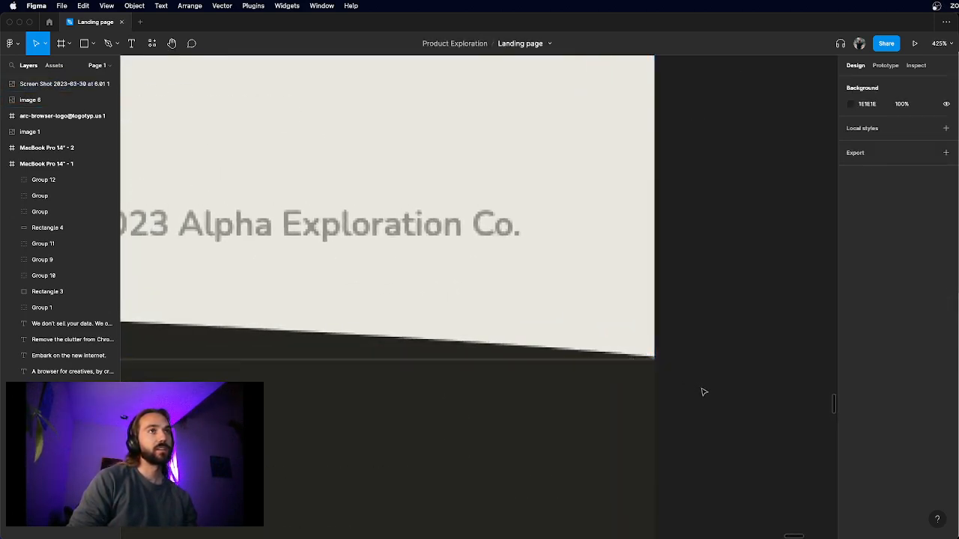
scroll(702, 392, down, 15)
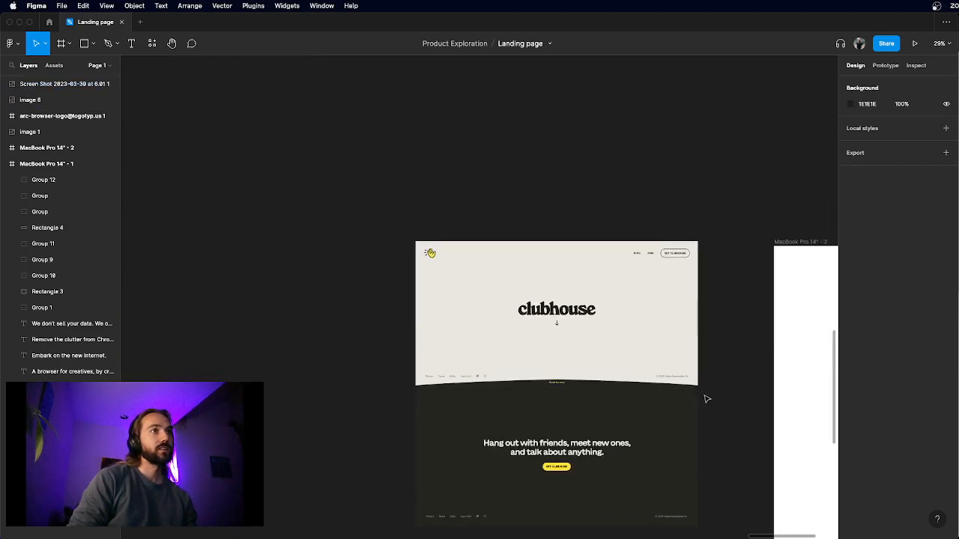
- Group the intro screenshot together with the full-page capture
drag(722, 432, 580, 274)
key(super+g)
click(598, 186)
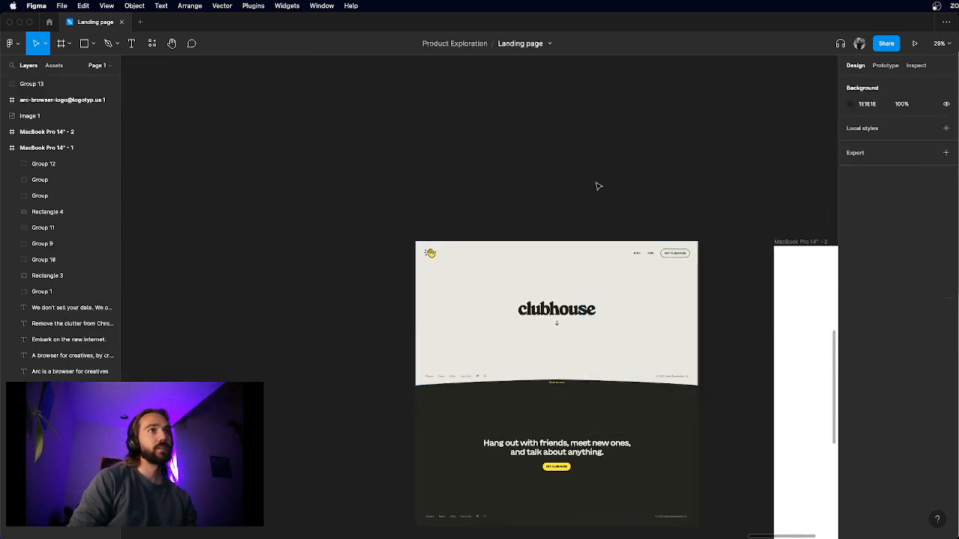
- Hide the Figma interface and examine the intro section of the grouped Clubhouse capture up close
scroll(620, 166, down, 2)
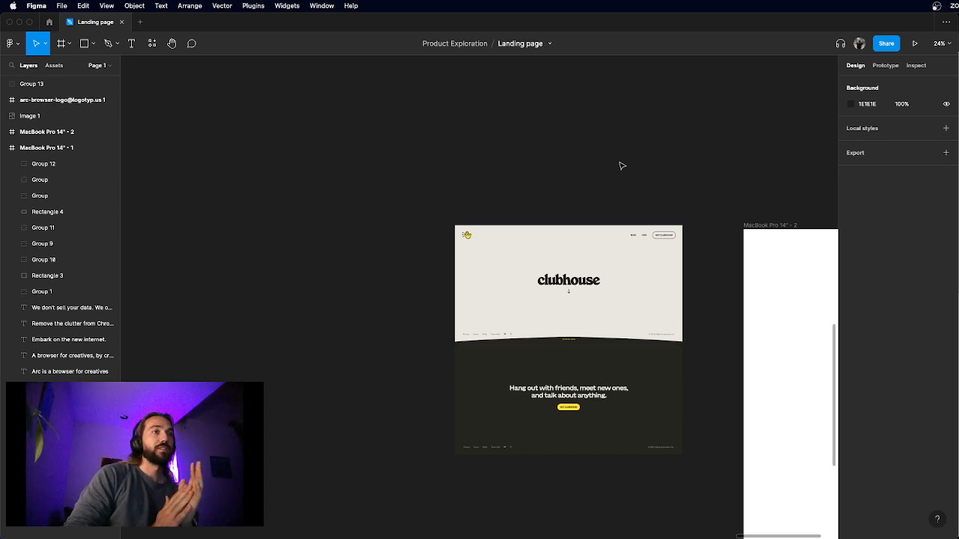
scroll(616, 268, up, 5)
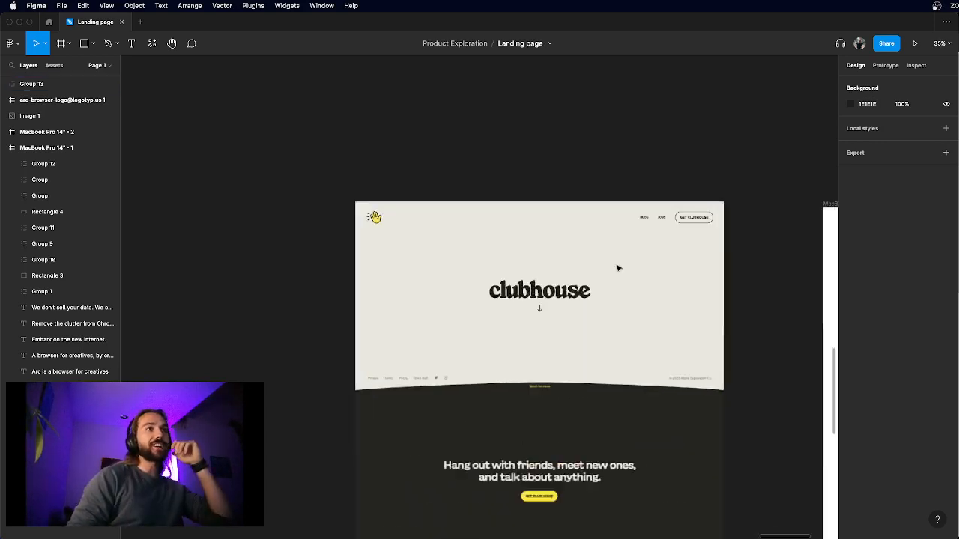
key(super+backslash)
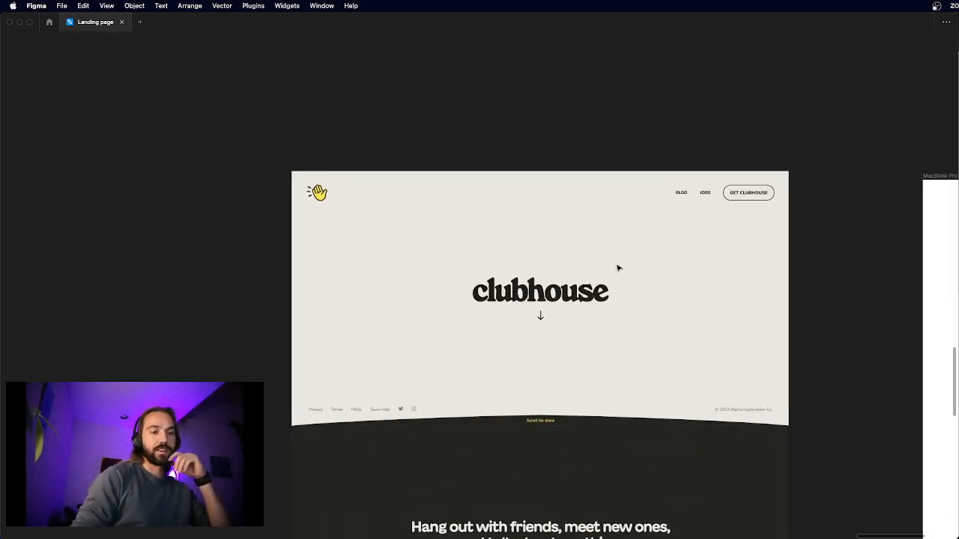
scroll(618, 268, up, 4)
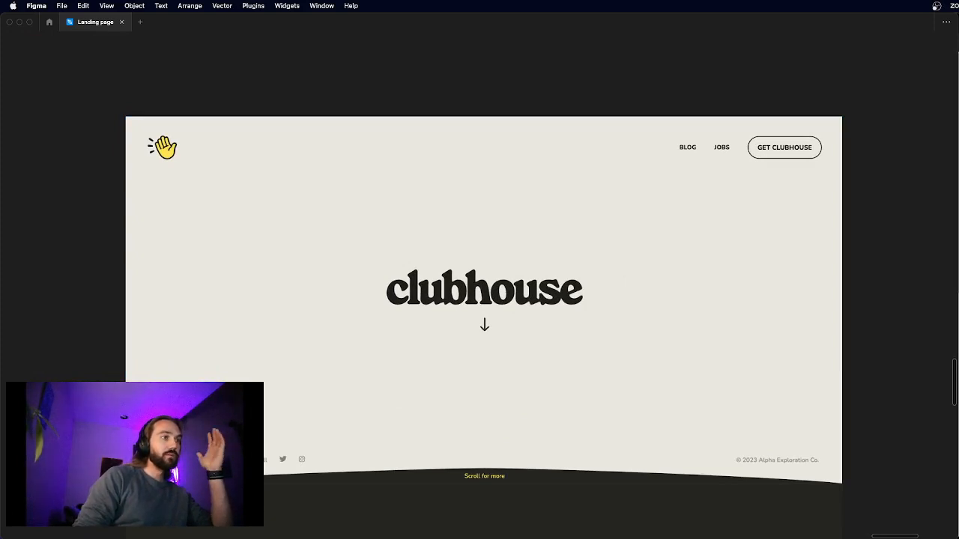
- Switch to Chrome and examine the transition from the Clubhouse intro to the dark headline section
key(super+Tab)
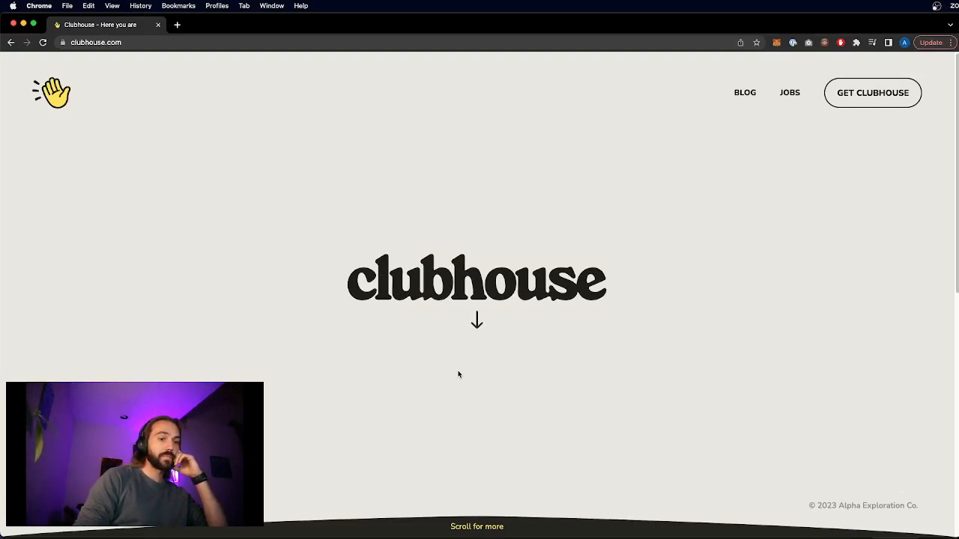
scroll(459, 372, down, 1)
scroll(459, 374, down, 6)
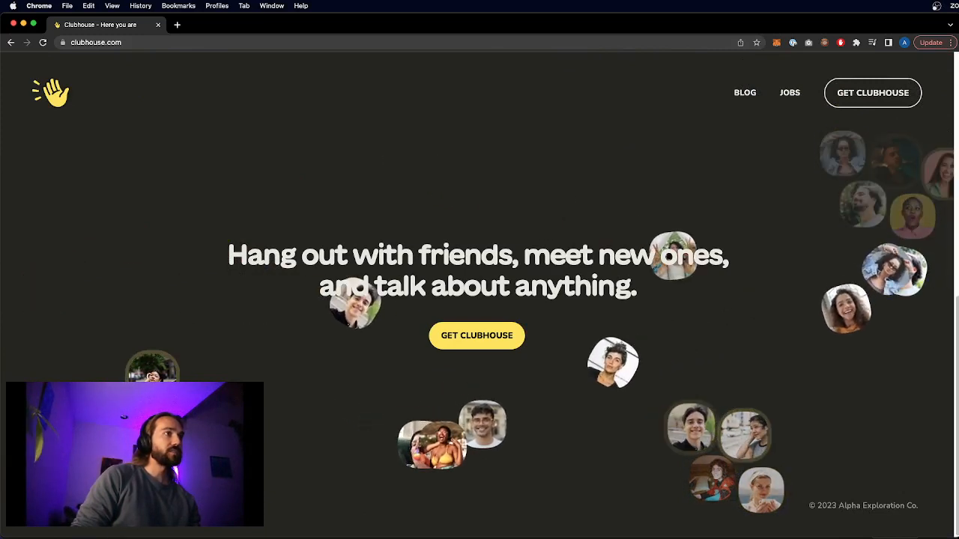
- Open Clubhouse's Twitter profile and examine its bio, pinned tweet and recent tweets for brand messaging
click(52, 506)
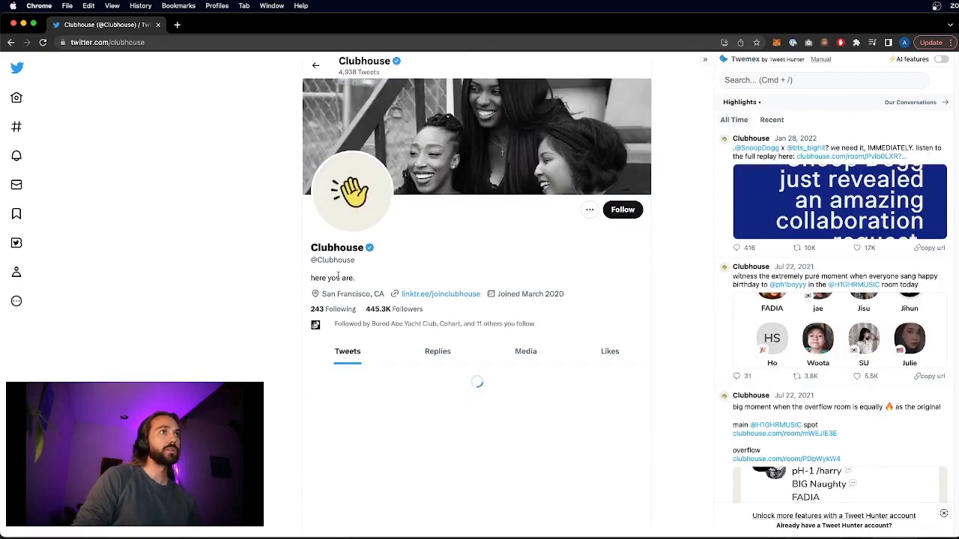
triple_click(337, 278)
click(243, 261)
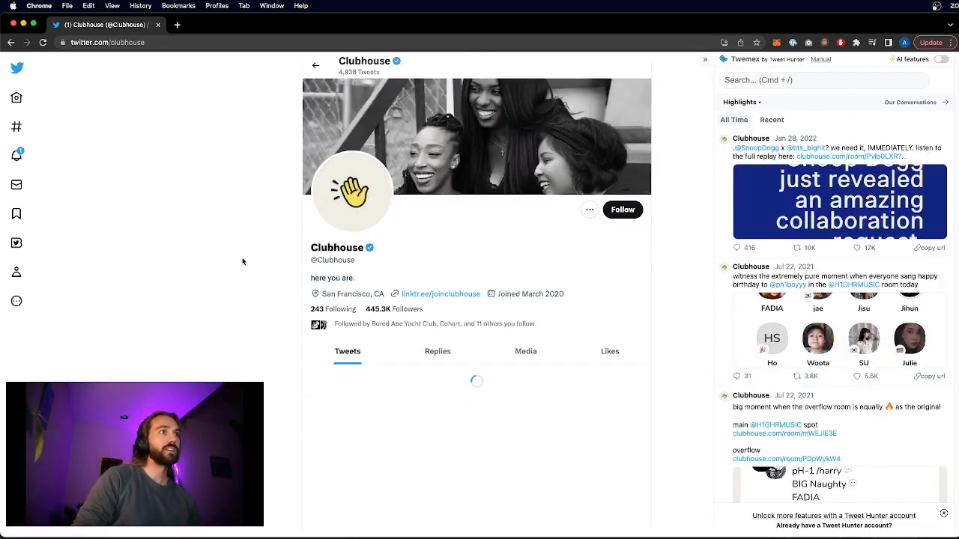
scroll(243, 261, down, 3)
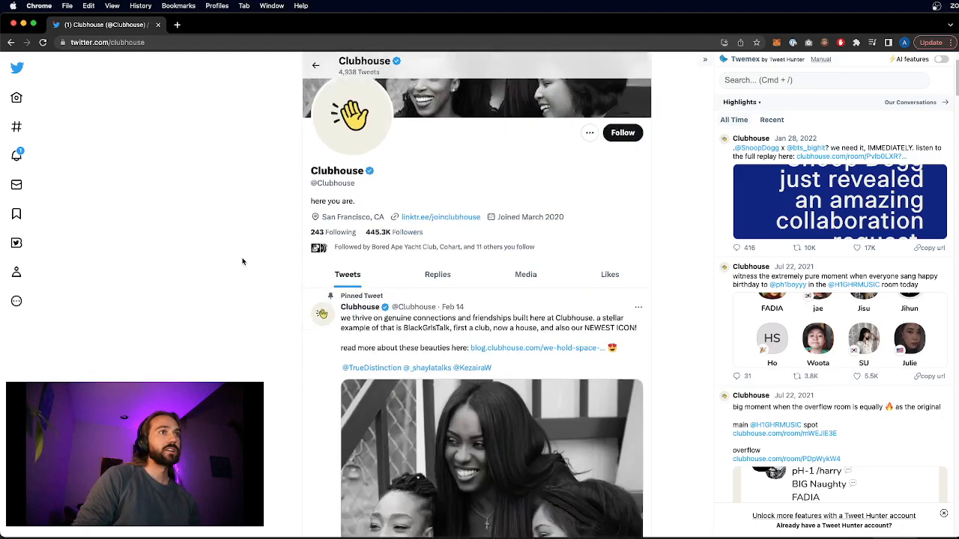
scroll(243, 261, down, 5)
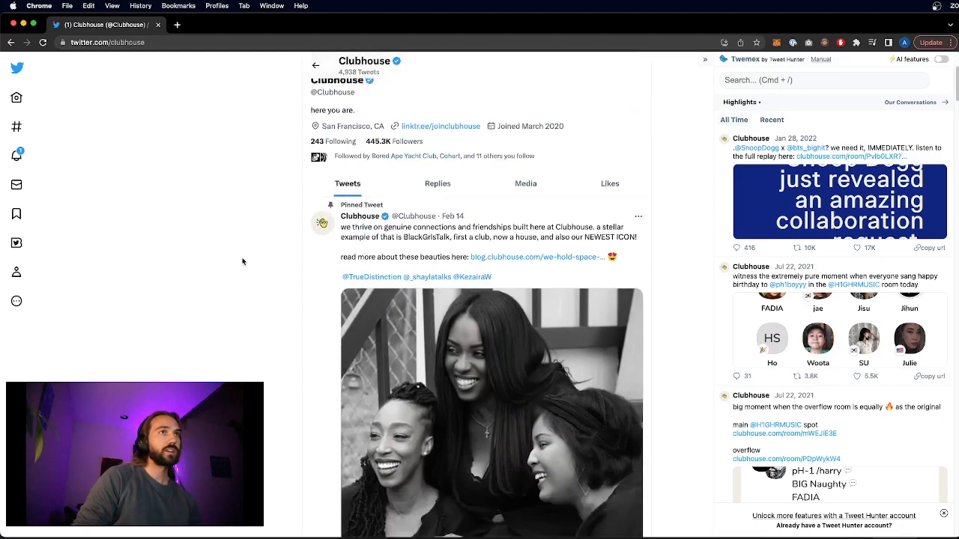
scroll(243, 261, down, 9)
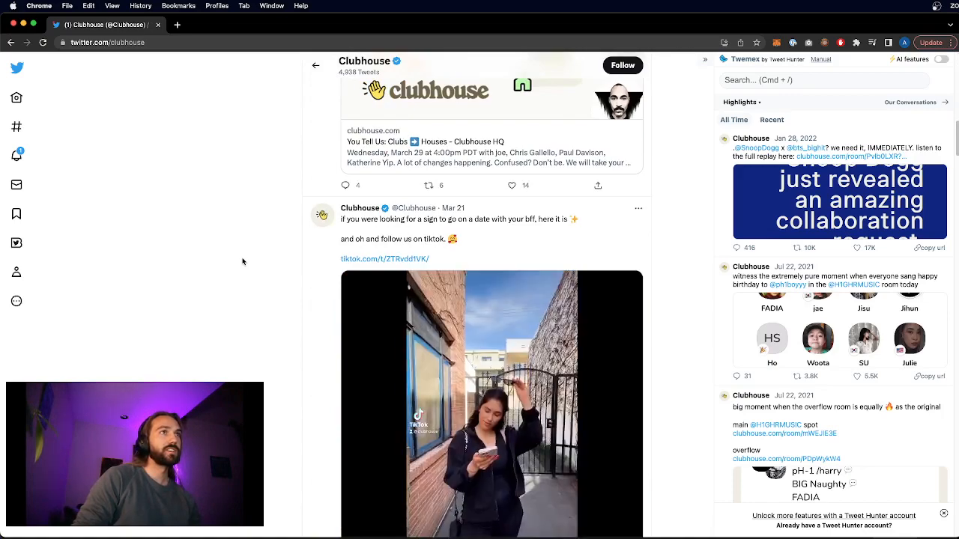
scroll(243, 261, down, 5)
scroll(243, 262, down, 5)
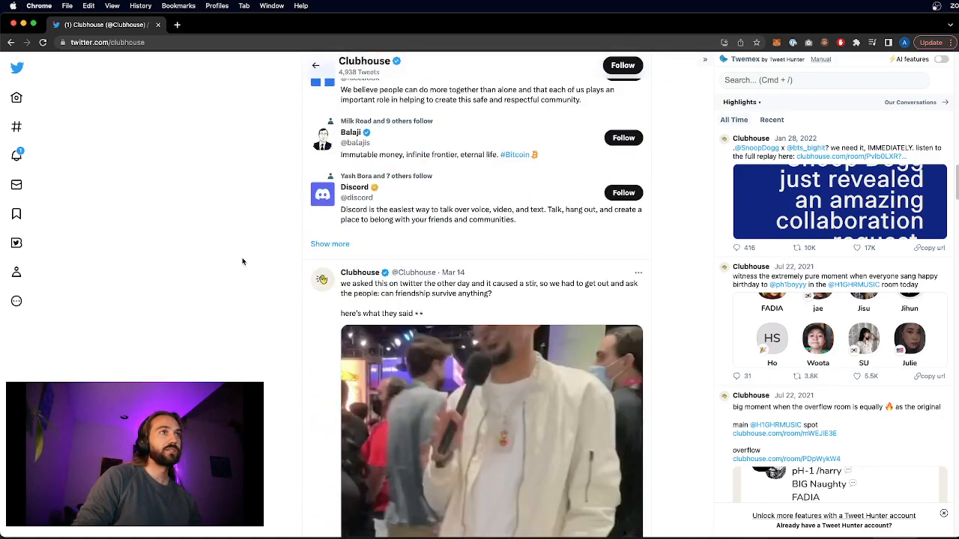
scroll(243, 262, up, 15)
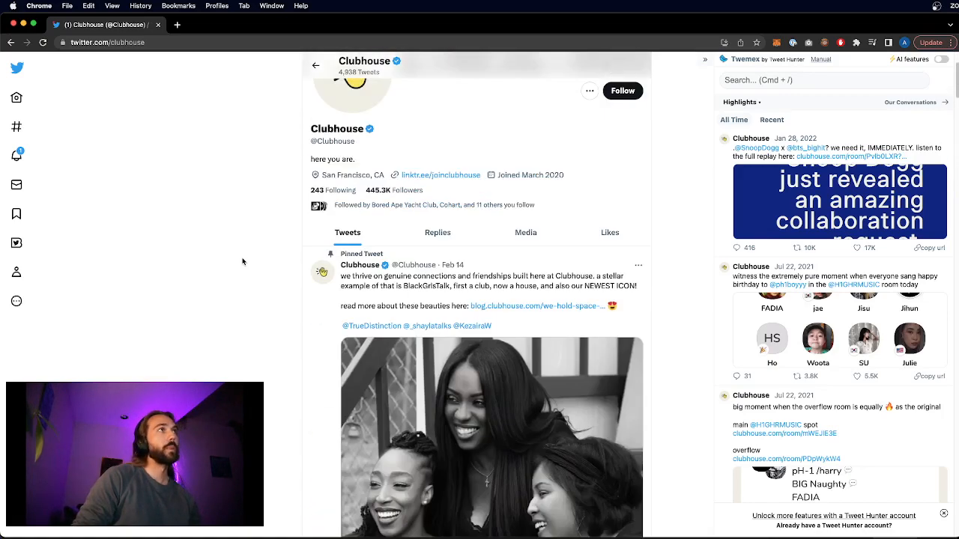
- Switch to Figma and examine the Clubhouse capture beside the blank MacBook Pro 14" frame
key(ctrl+Right)
scroll(76, 221, down, 5)
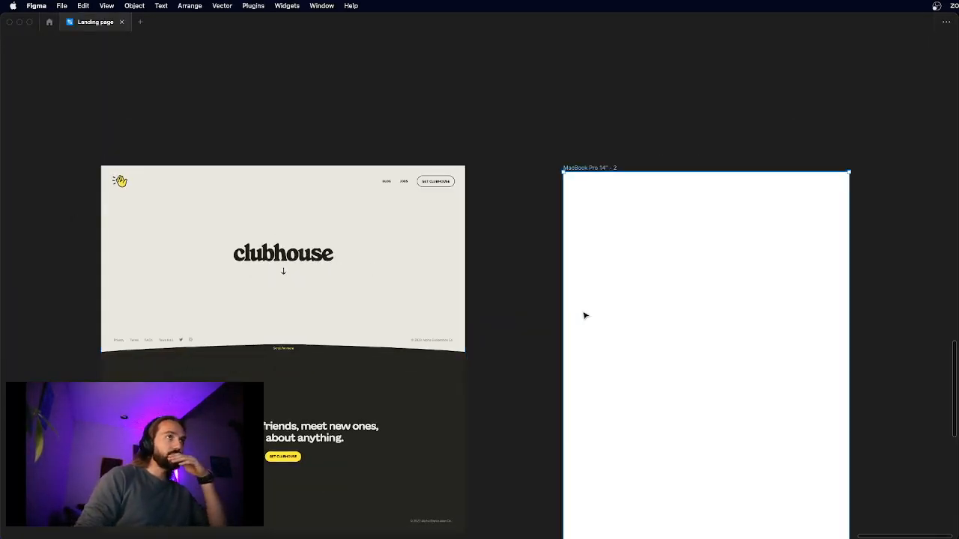
scroll(540, 242, down, 2)
scroll(542, 242, left, 2)
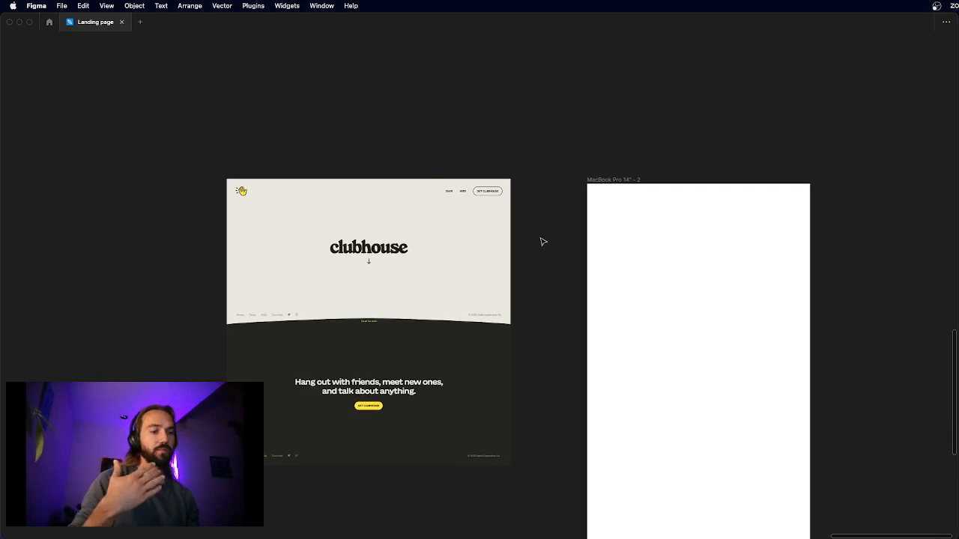
scroll(360, 180, up, 3)
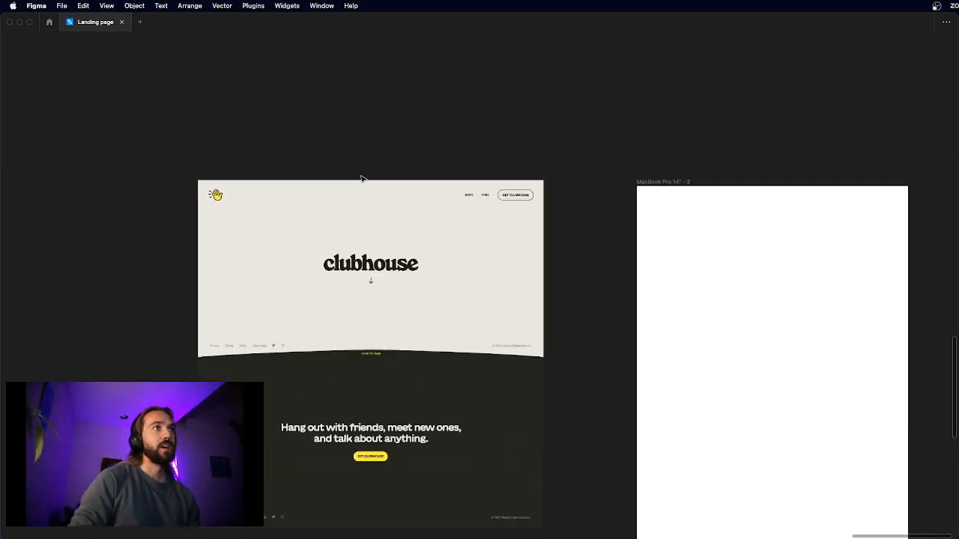
scroll(514, 217, left, 3)
scroll(285, 332, down, 2)
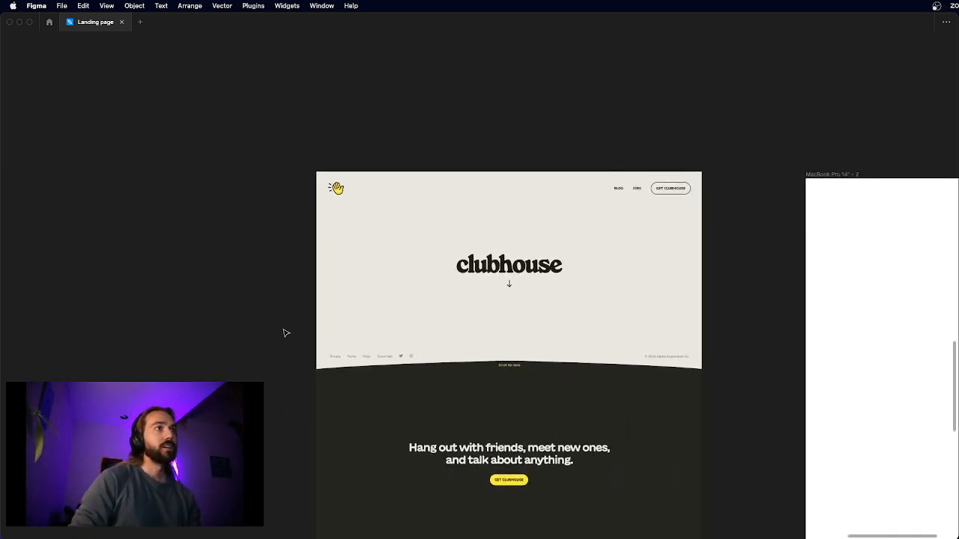
scroll(714, 279, up, 3)
scroll(715, 277, down, 2)
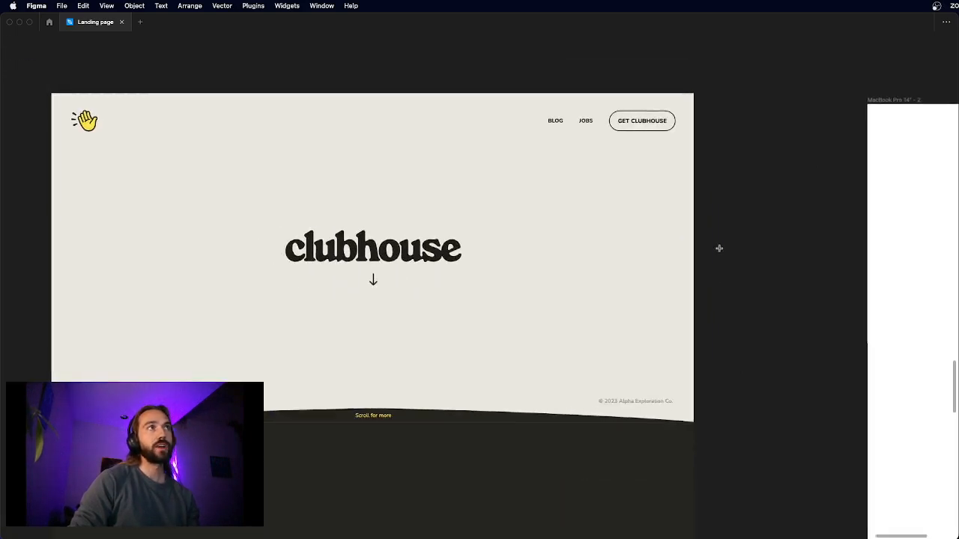
- Add a text box about 402 × 819 beside the capture reading "Live conversations" with the bullet "real conversations"
scroll(685, 152, right, 2)
drag(620, 128, 755, 402)
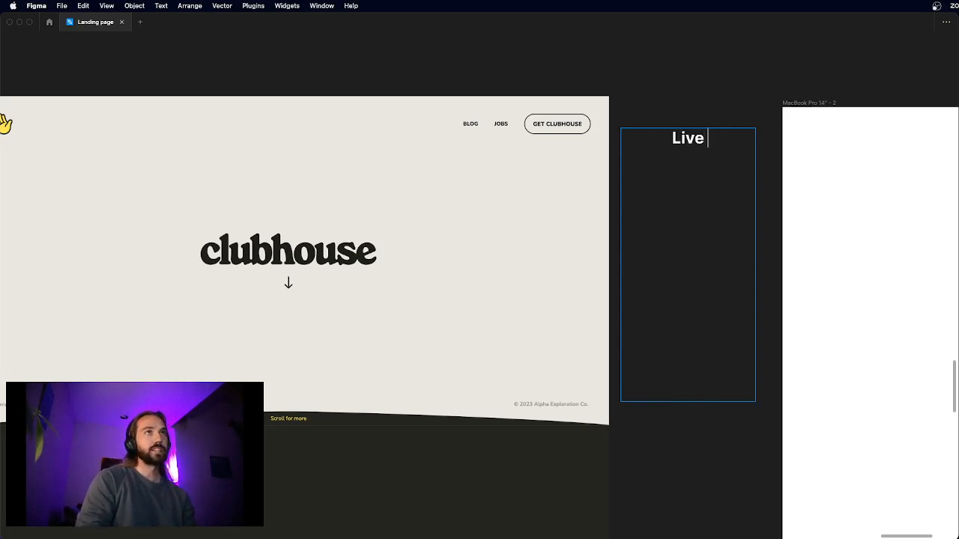
text(conversations • )
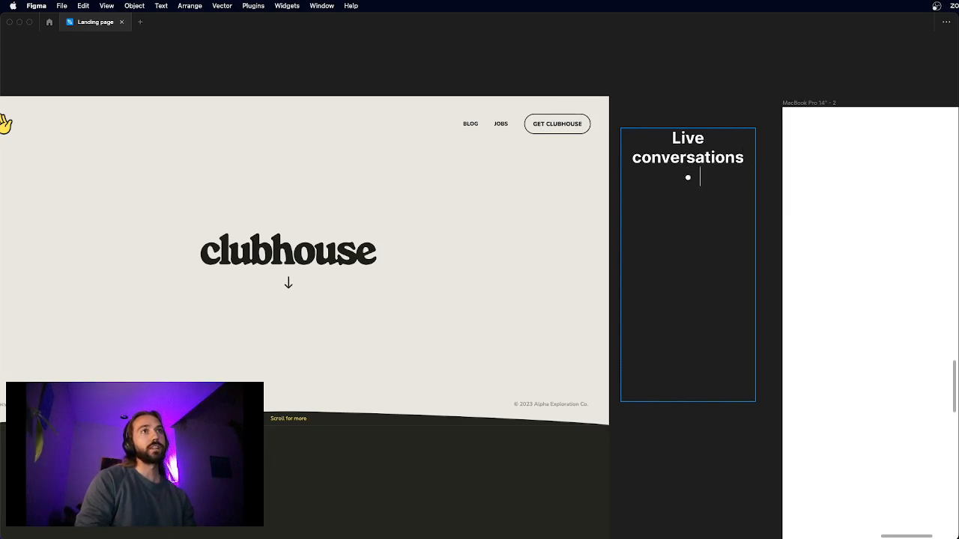
text(real conversations)
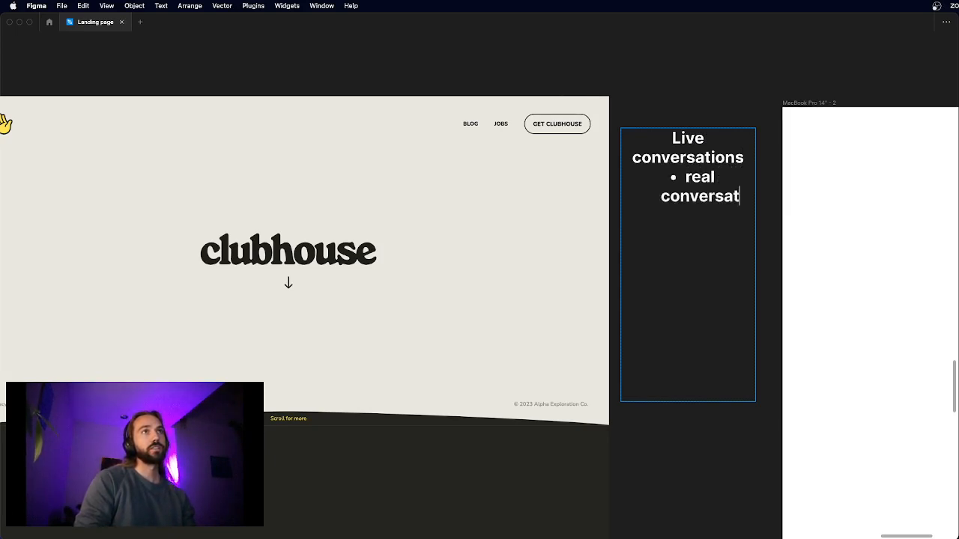
key(Return)
key(Escape)
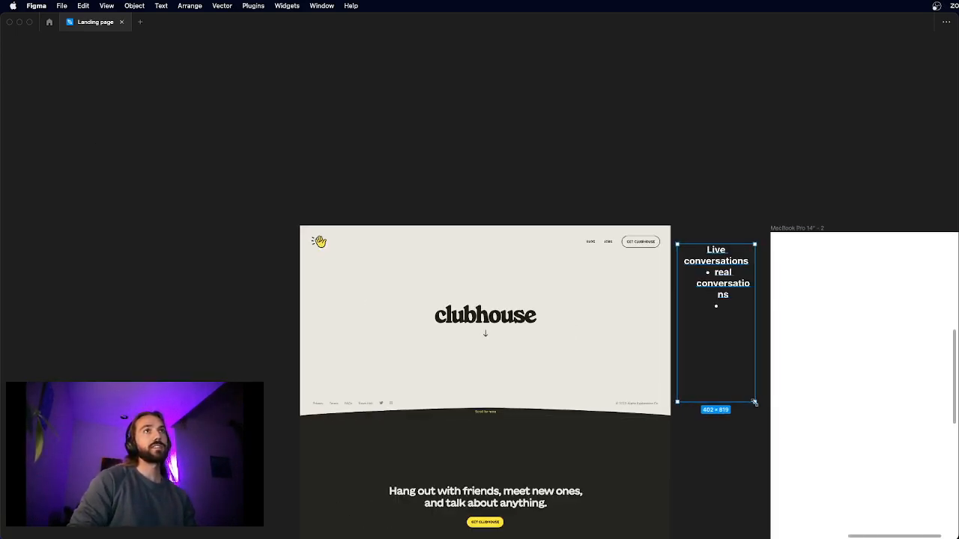
- Widen the notes text box to about 512 and move it to the left of the Clubhouse capture
scroll(753, 402, down, 3)
drag(750, 320, 775, 320)
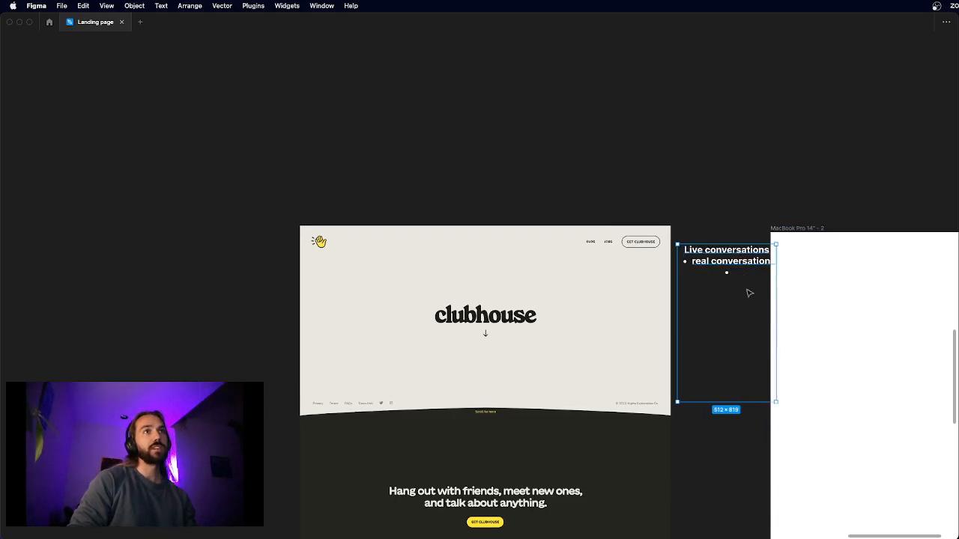
drag(737, 268, 259, 274)
scroll(258, 277, up, 3)
- Add the bullet "anti-trolling" below "real conversations" in the notes
double_click(254, 288)
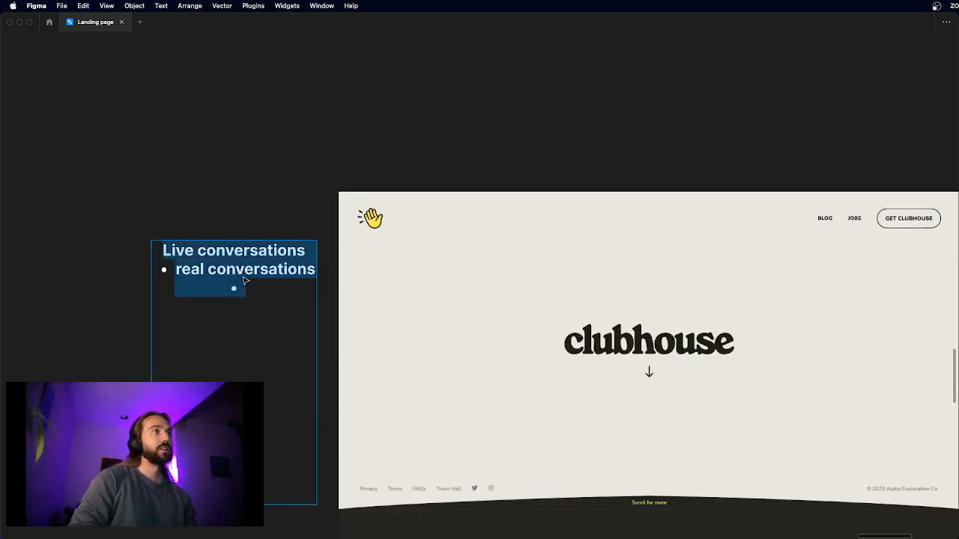
click(256, 294)
text(a)
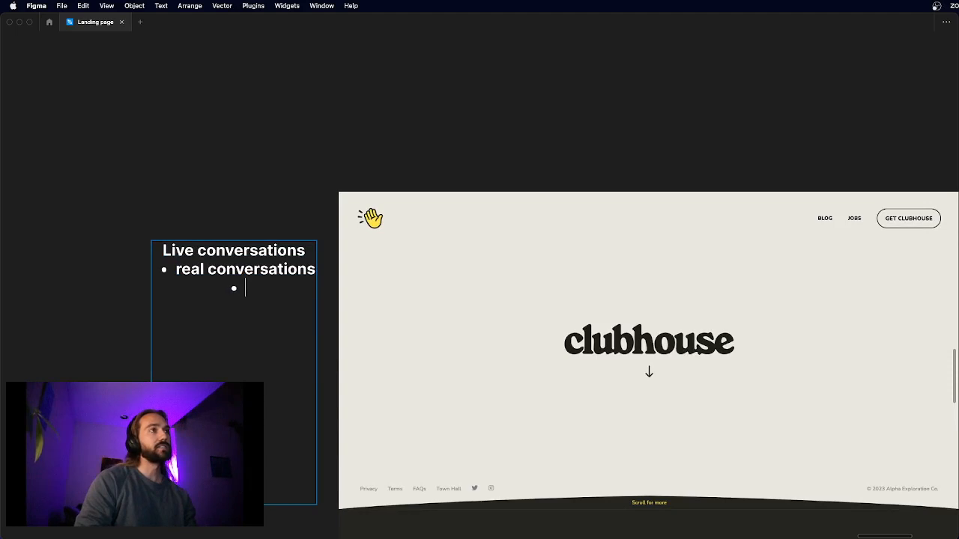
text(nti)
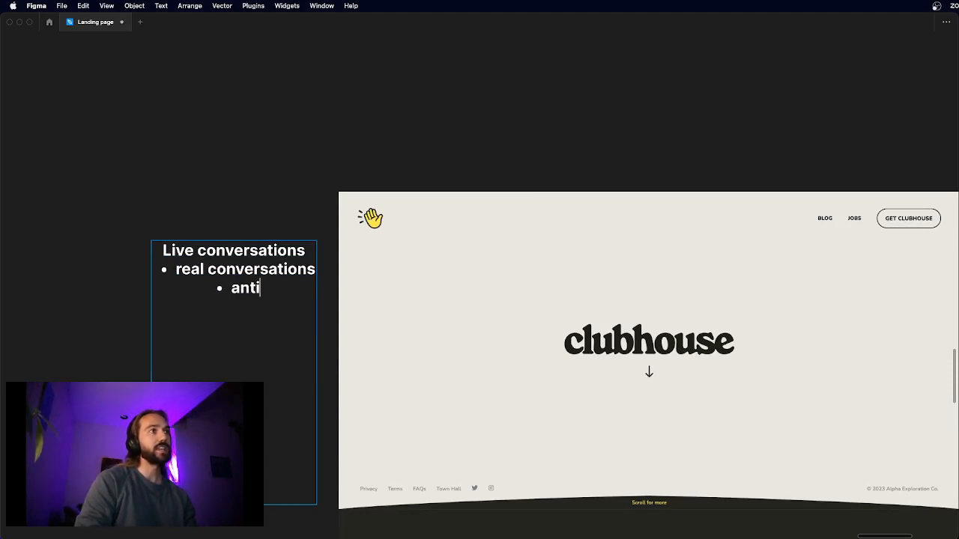
text(-trolling)
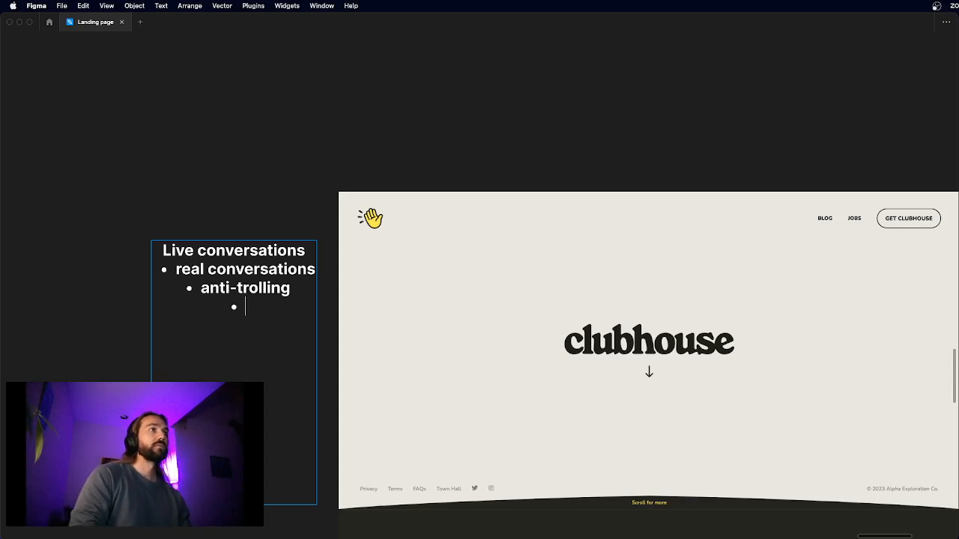
- Add the bullets "Better internet culture" and "Insider" to the notes list
text(Better )
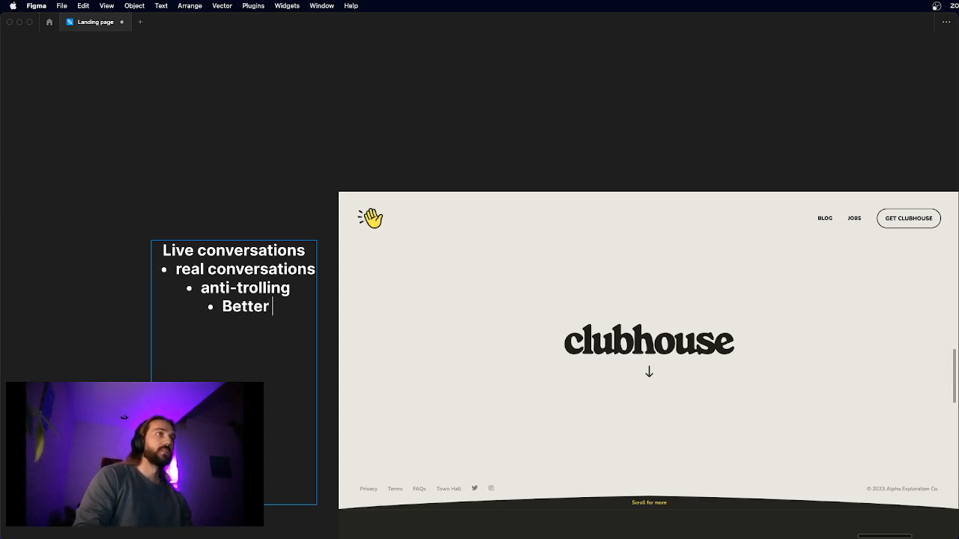
text(internet culture)
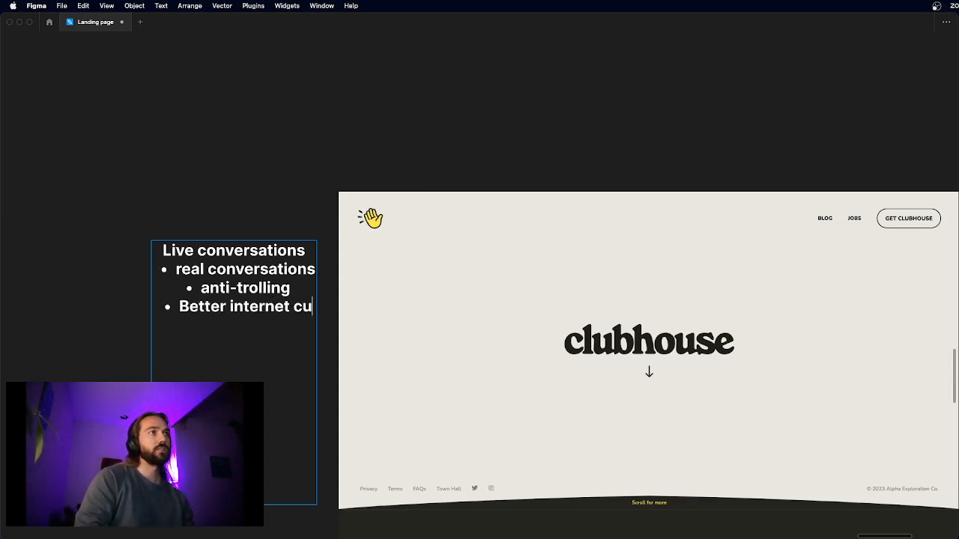
key(Return)
text(CLubh)
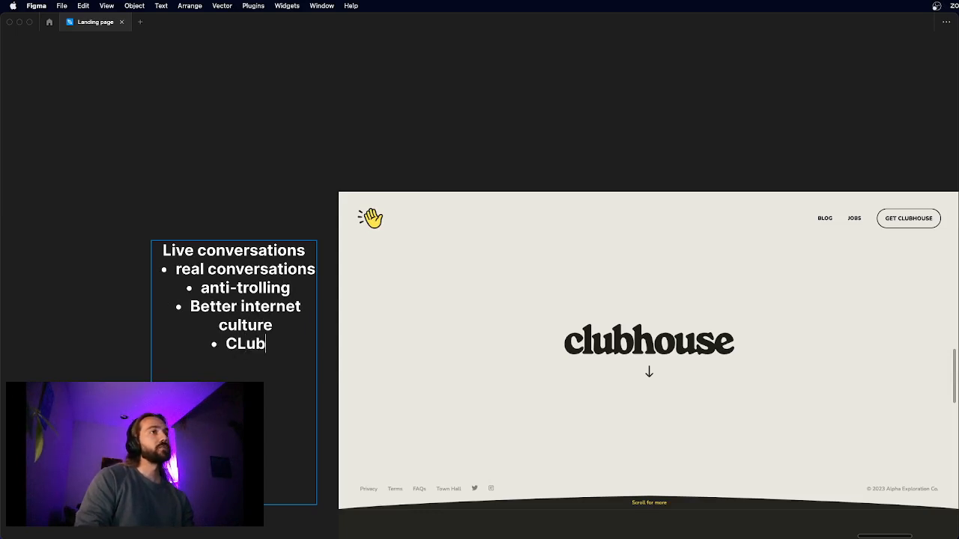
key(BackSpace)
key(BackSpace)
key(BackSpace)
text(Insider)
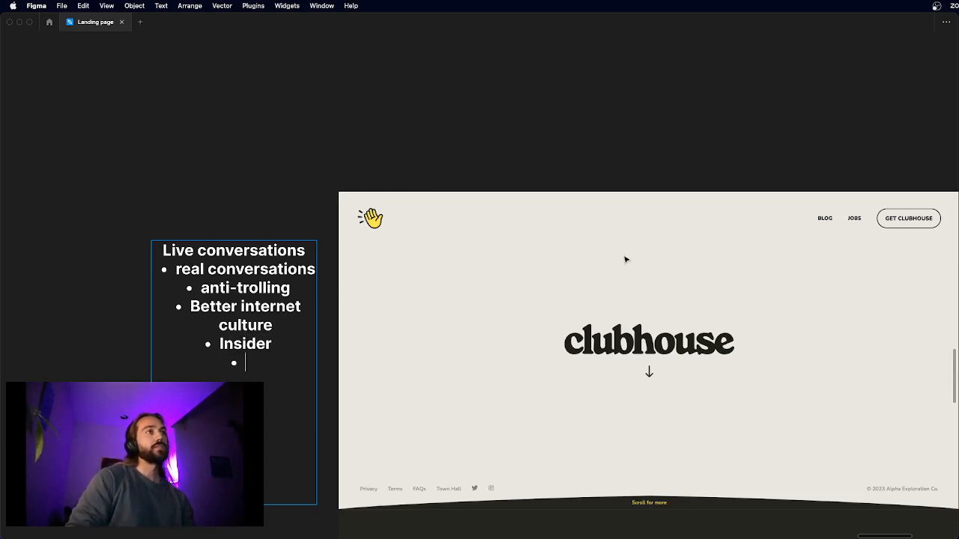
- Add the bullets "Friends", "New friends" and "Talk about anything" based on the capture's dark headline section
scroll(625, 259, down, 5)
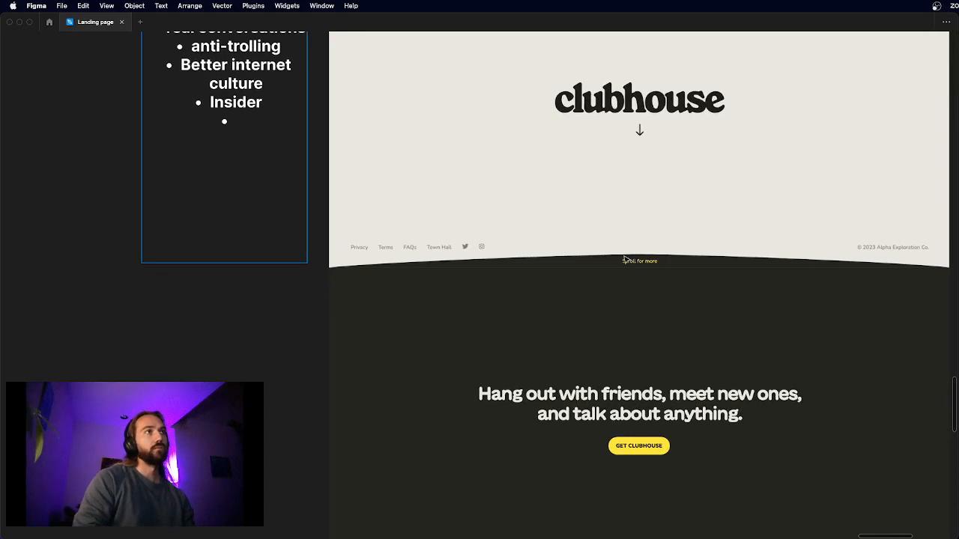
text(Friends )
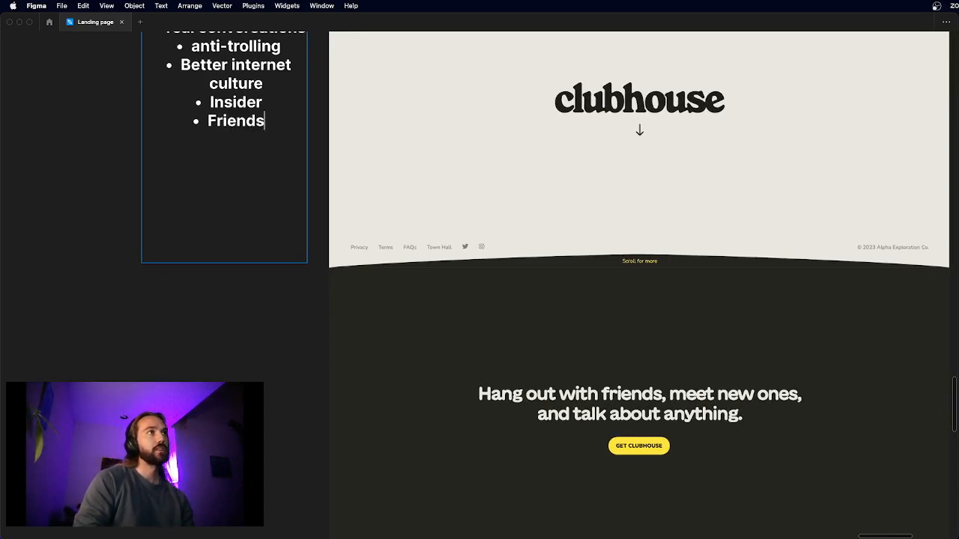
text(New friends )
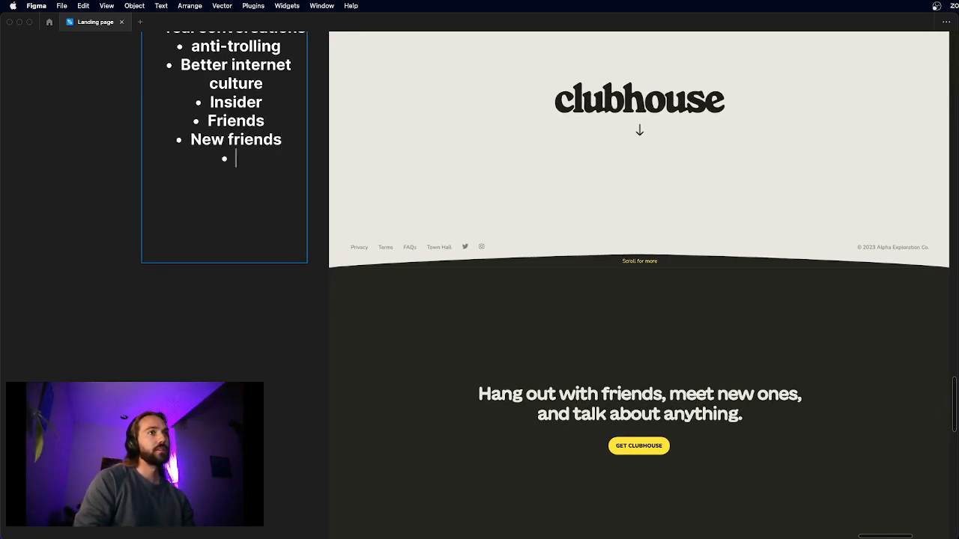
text(Talk about anything)
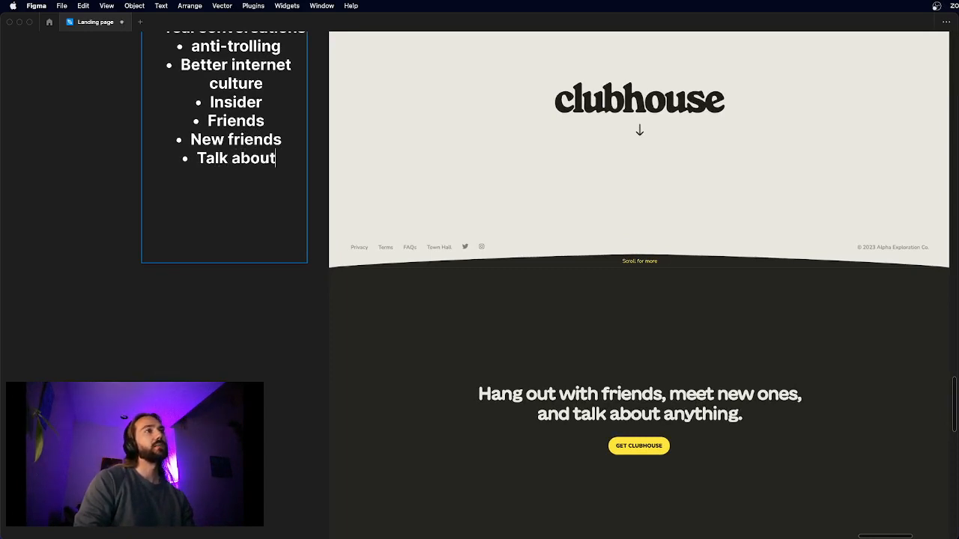
key(Escape)
- Widen the notes text box away from the capture so that each bullet fits on one line
scroll(656, 224, left, 2)
scroll(656, 224, up, 1)
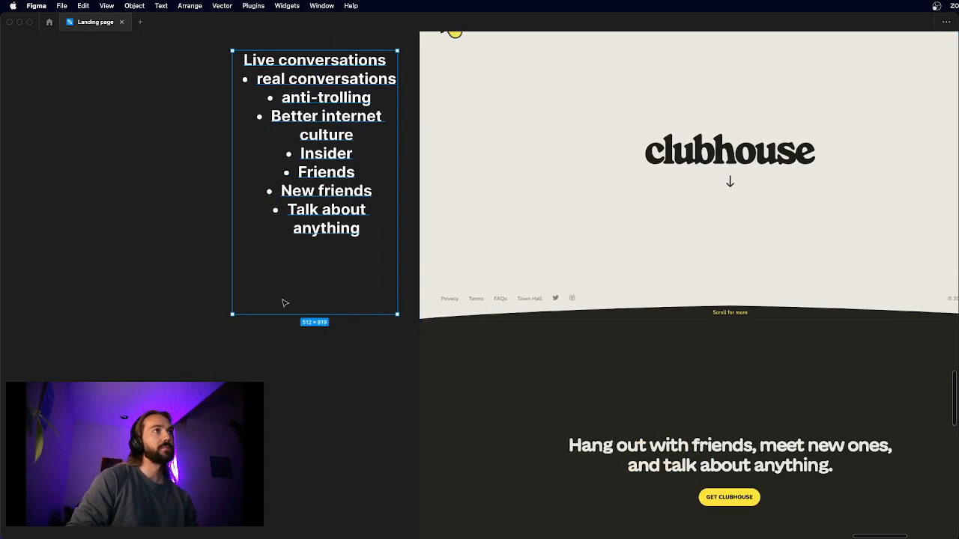
click(266, 306)
click(303, 216)
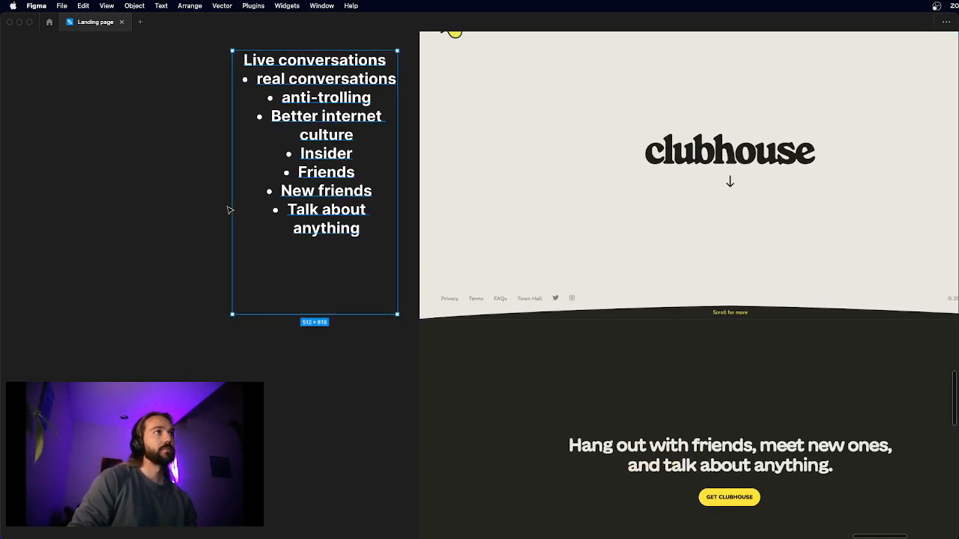
drag(230, 210, 162, 208)
click(355, 355)
- Extend the last bullet to "Talk about anything, and everything" and leave an empty bullet below it
double_click(335, 189)
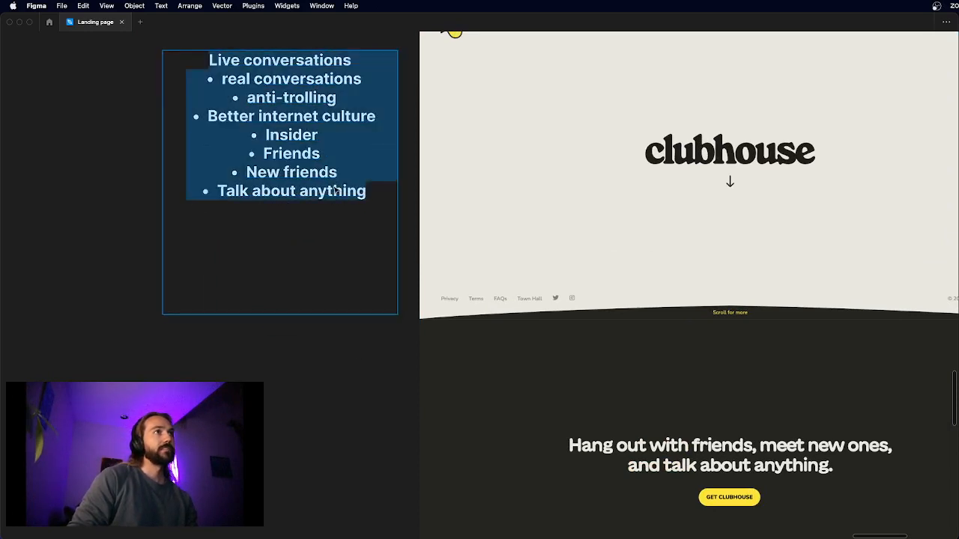
click(381, 190)
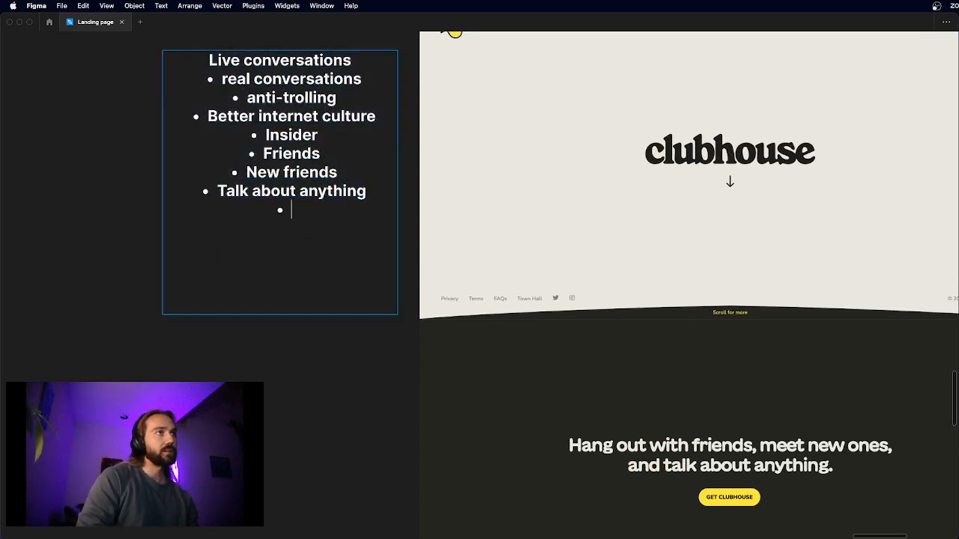
text(, and everything)
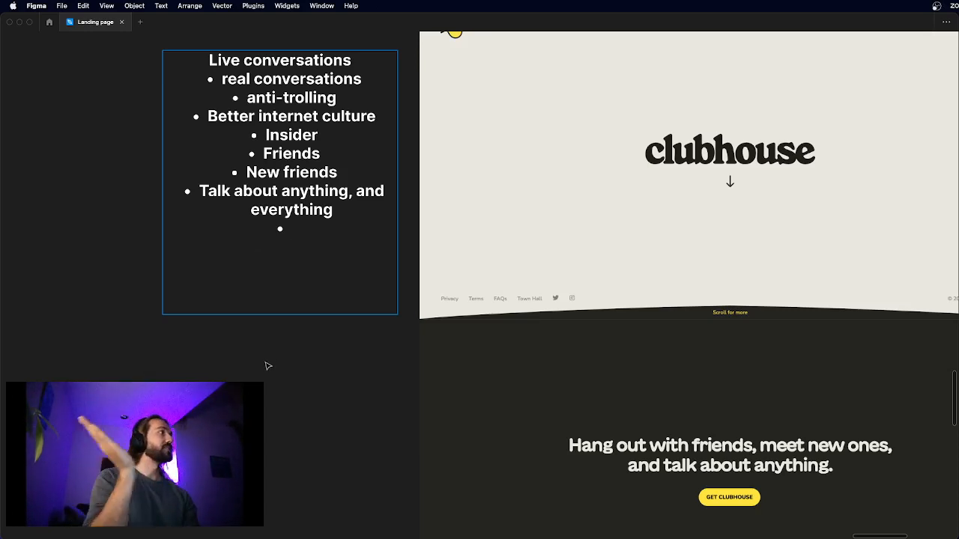
key(Escape)
key(Escape)
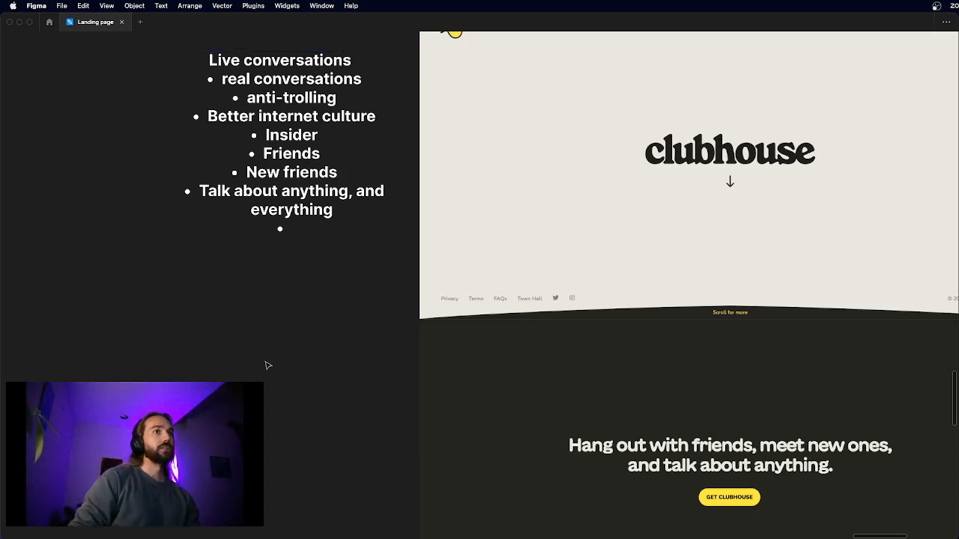
- Fill the empty last bullet of the notes with "Use clubhouse as a metaphor" and start another bullet below it
scroll(268, 365, down, 3)
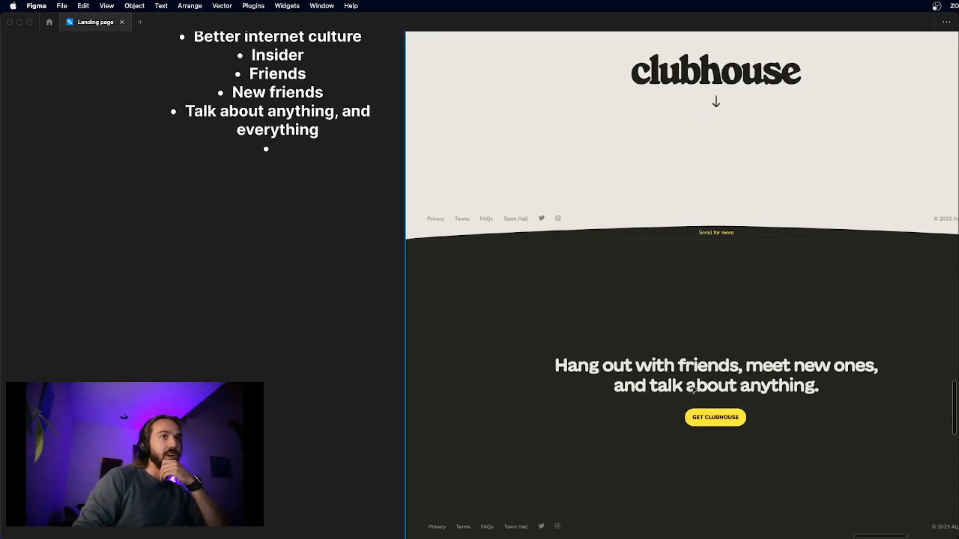
scroll(694, 388, up, 2)
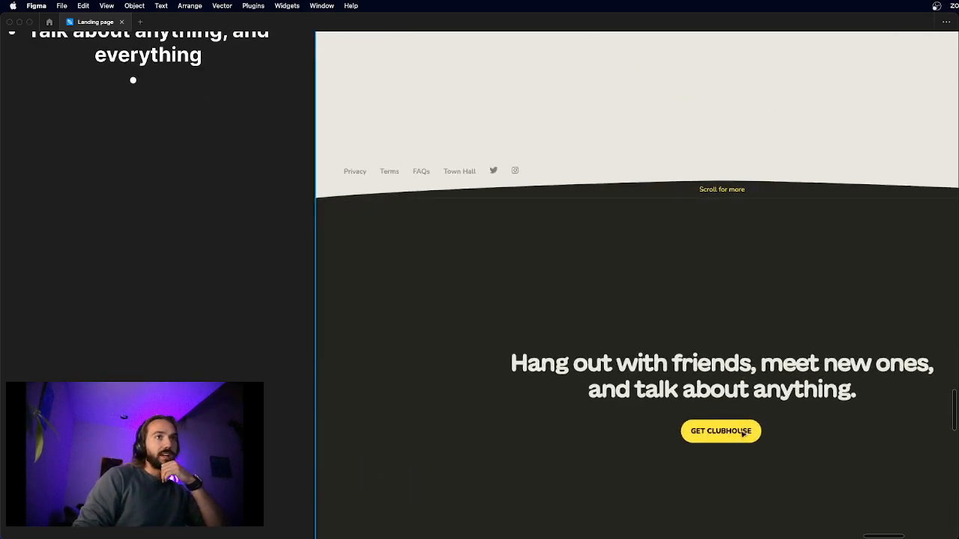
scroll(743, 433, down, 2)
click(324, 181)
double_click(324, 181)
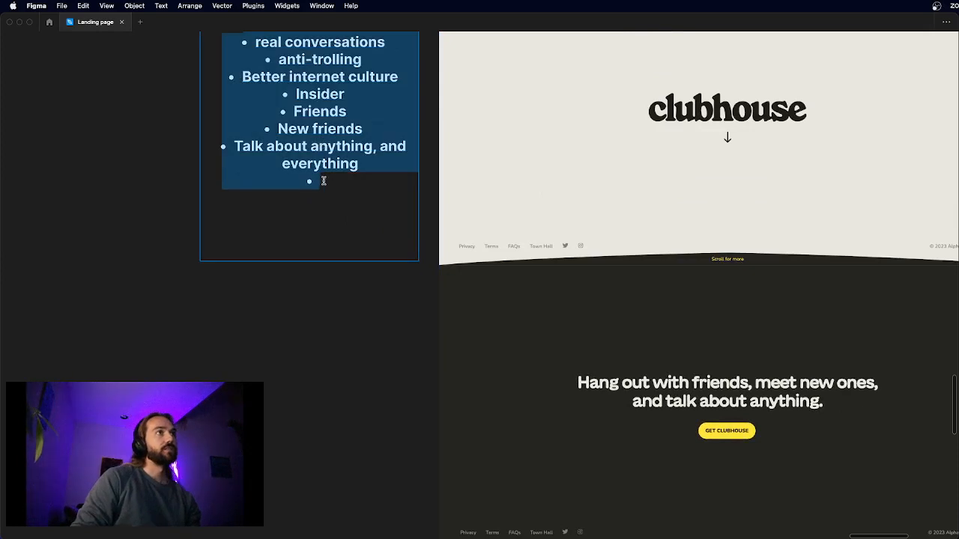
click(324, 181)
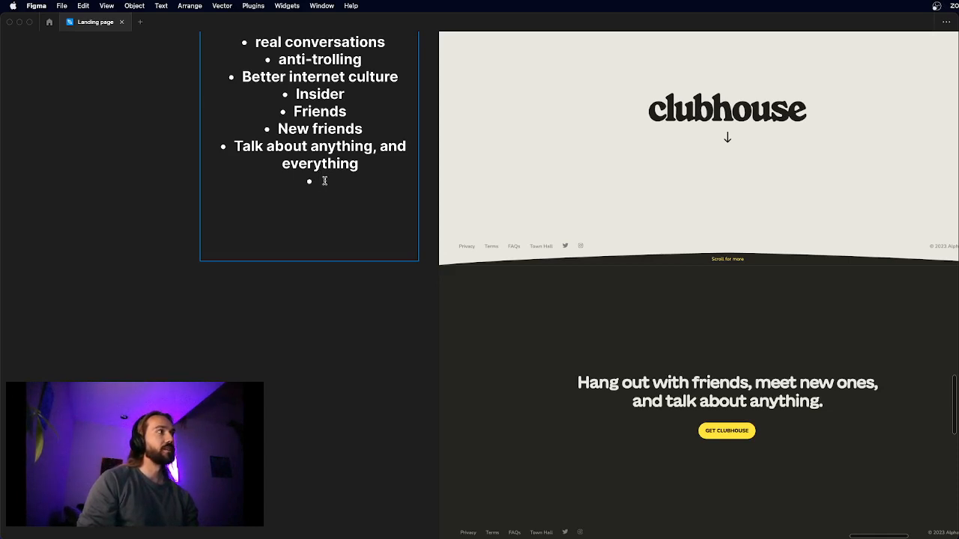
text(Use club)
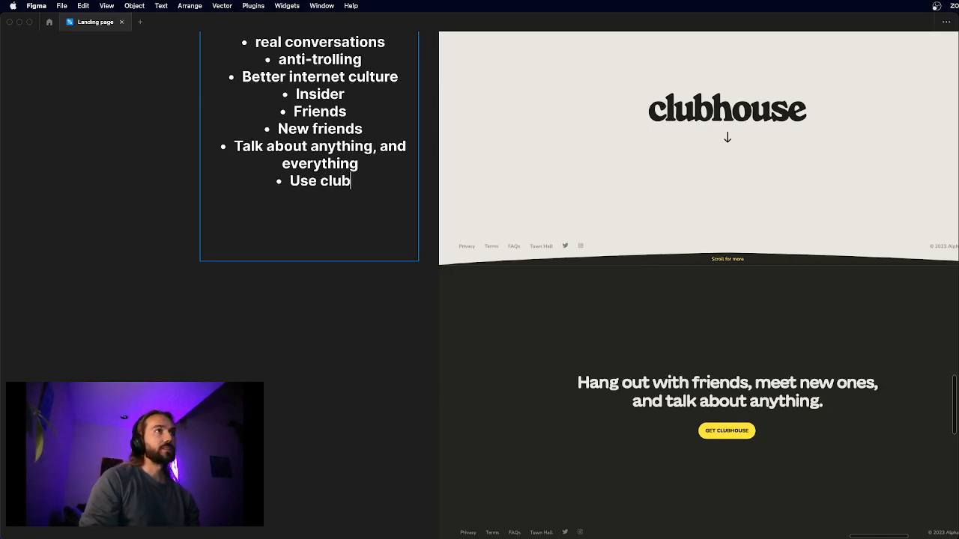
text(house as a metaphor)
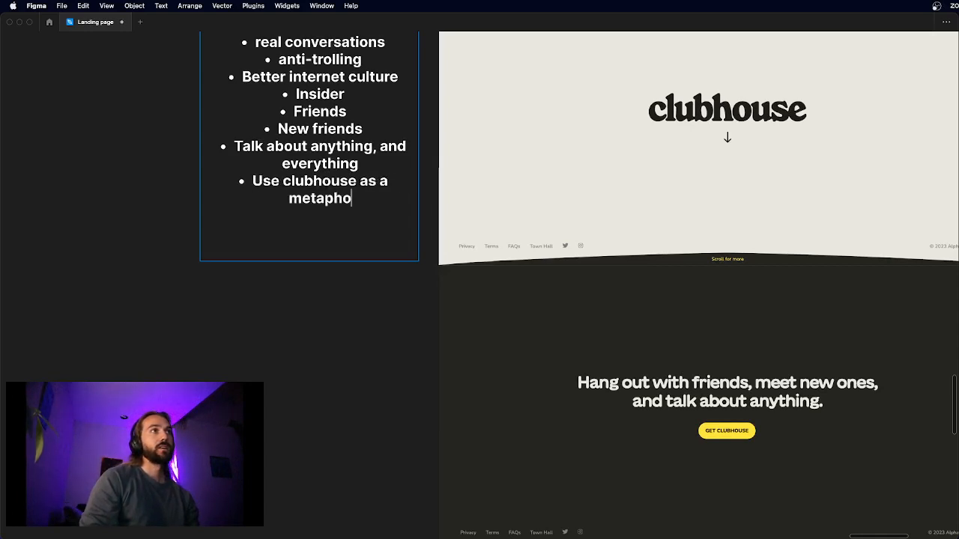
key(Return)
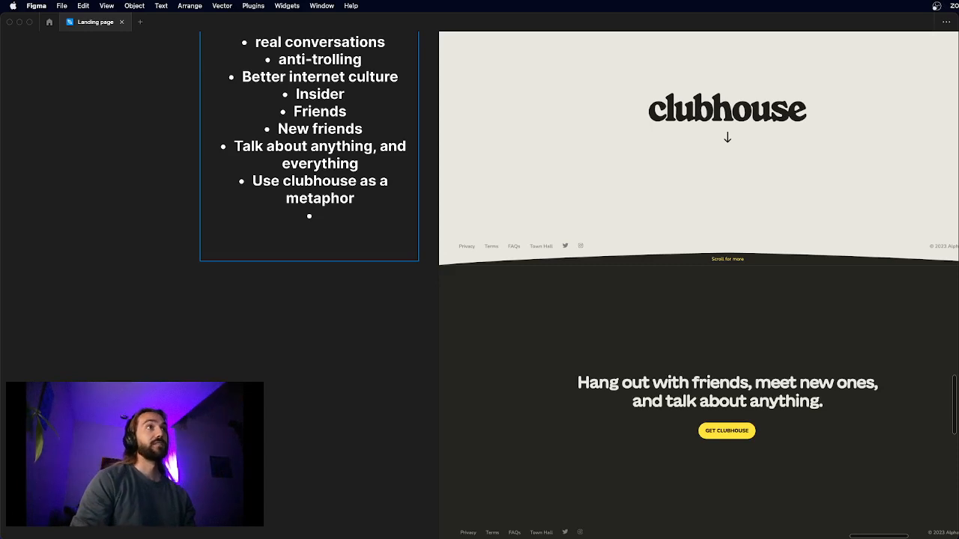
- Enter "Being in the club (big)" as the last bullet of the notes list and finish editing
text(Being)
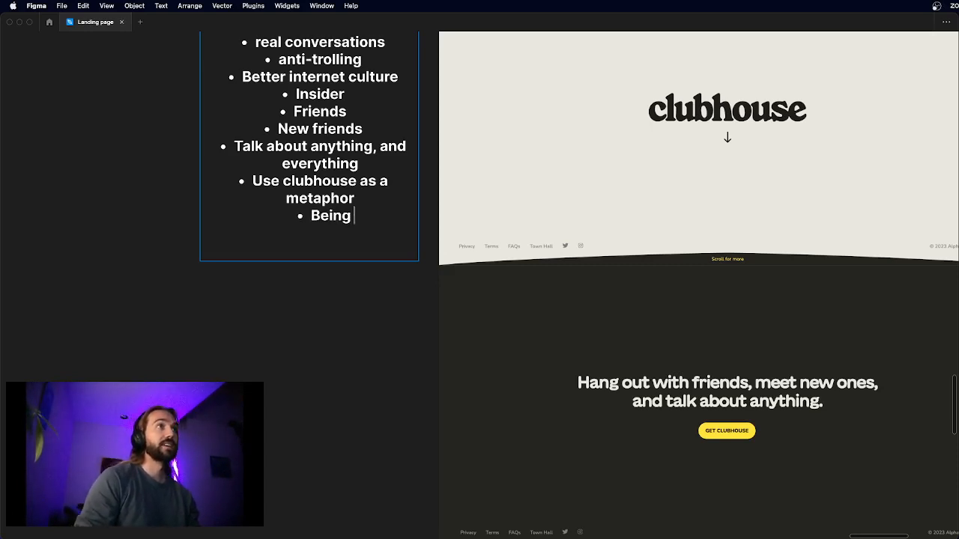
text( in the club (b)
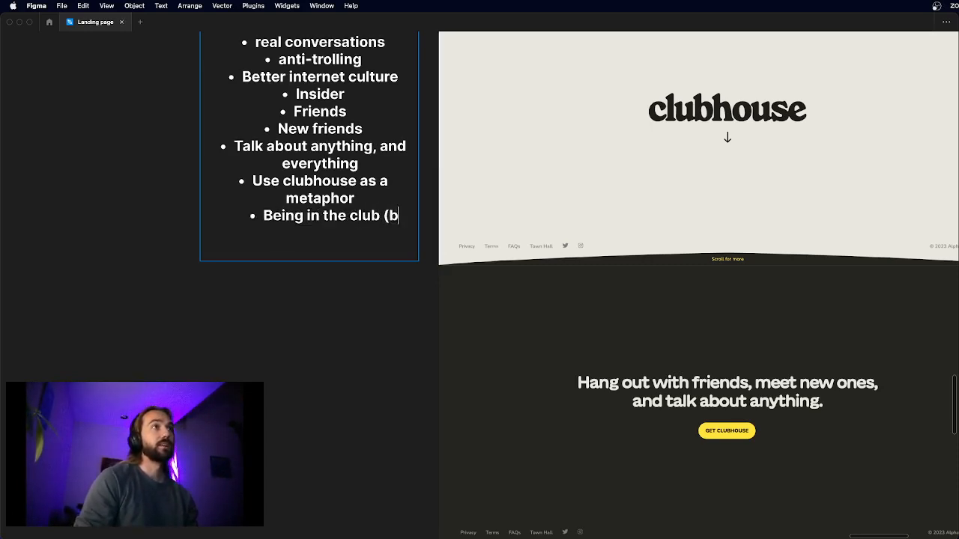
text(ig))
click(263, 289)
scroll(263, 289, down, 5)
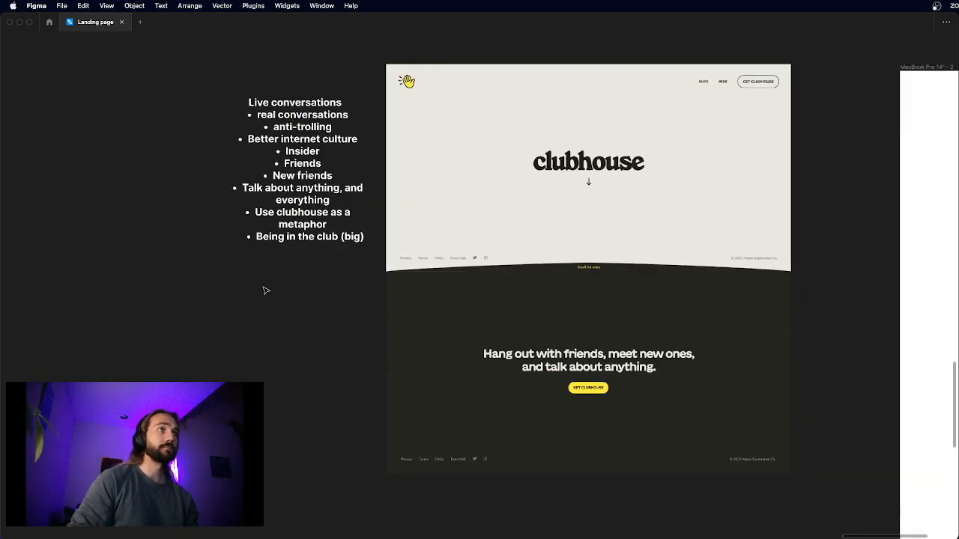
scroll(271, 304, up, 2)
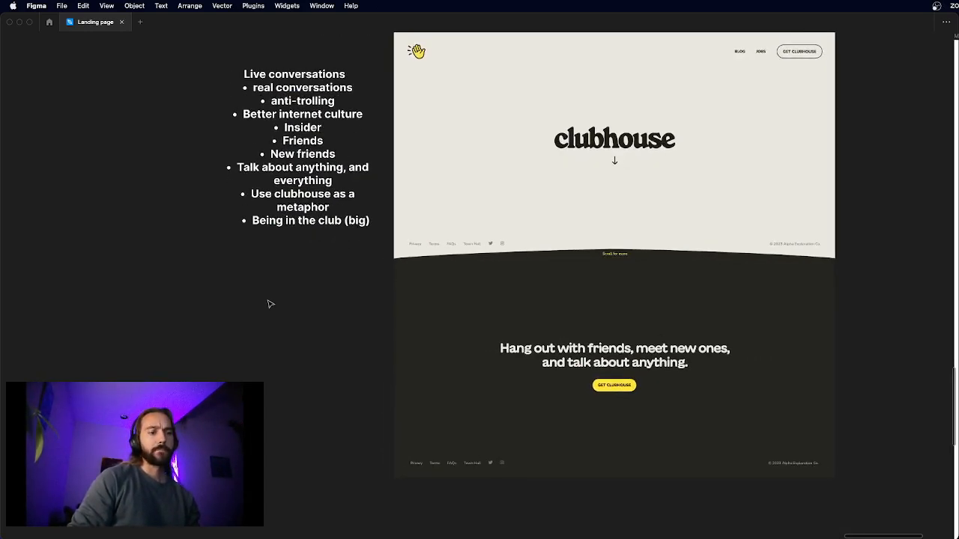
- Add the bullet "Anti-normal social" at the end of the notes and leave an empty bullet below it
double_click(277, 201)
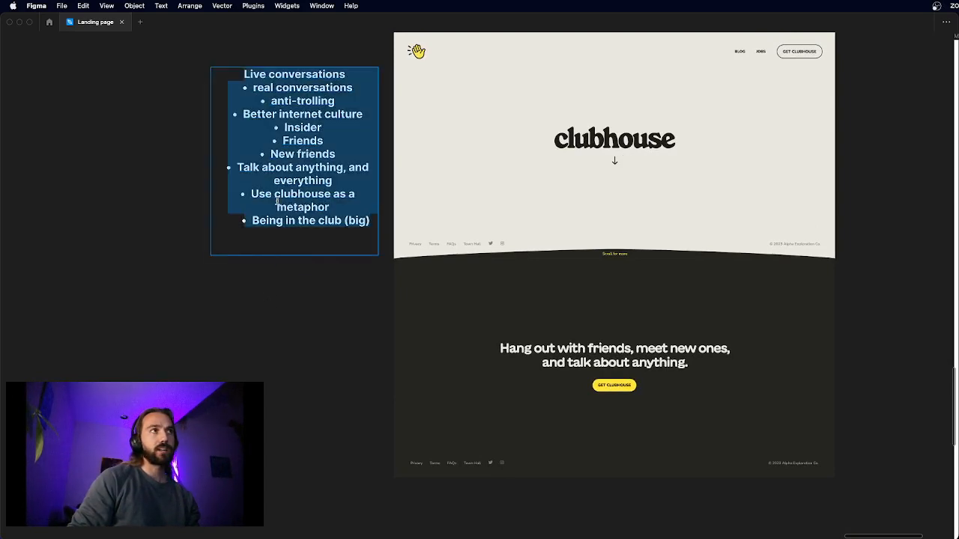
click(378, 223)
key(Return)
text(A)
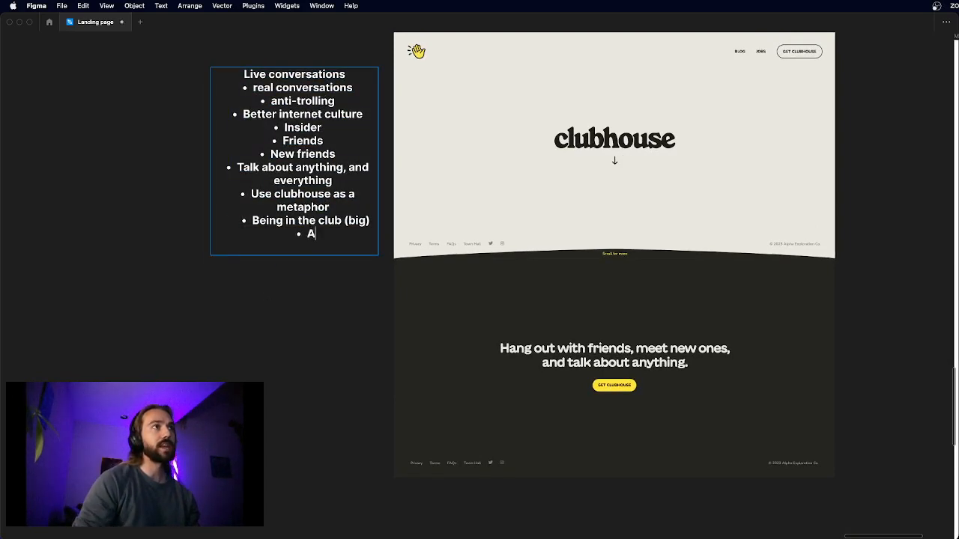
text(nti-n)
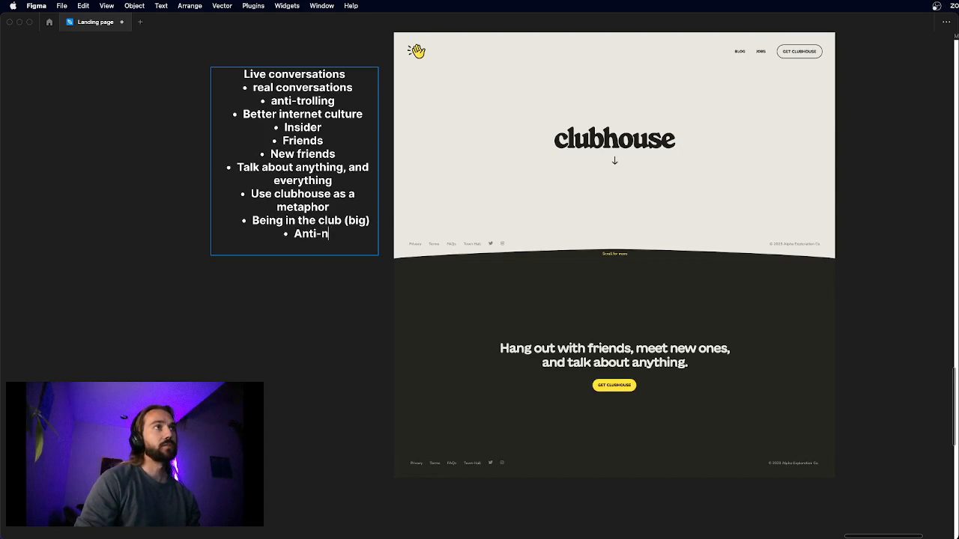
text(ormal social)
key(Return)
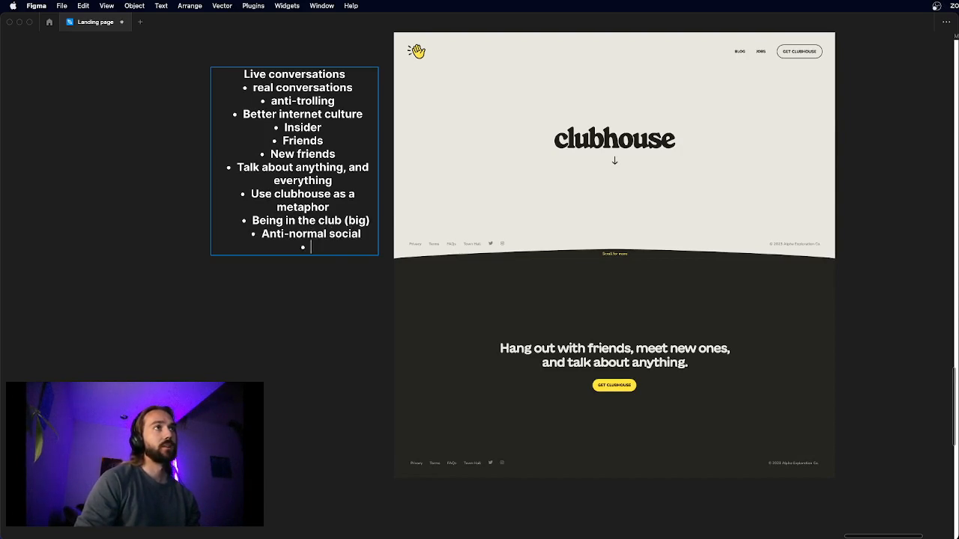
key(Escape)
click(339, 366)
scroll(340, 366, down, 2)
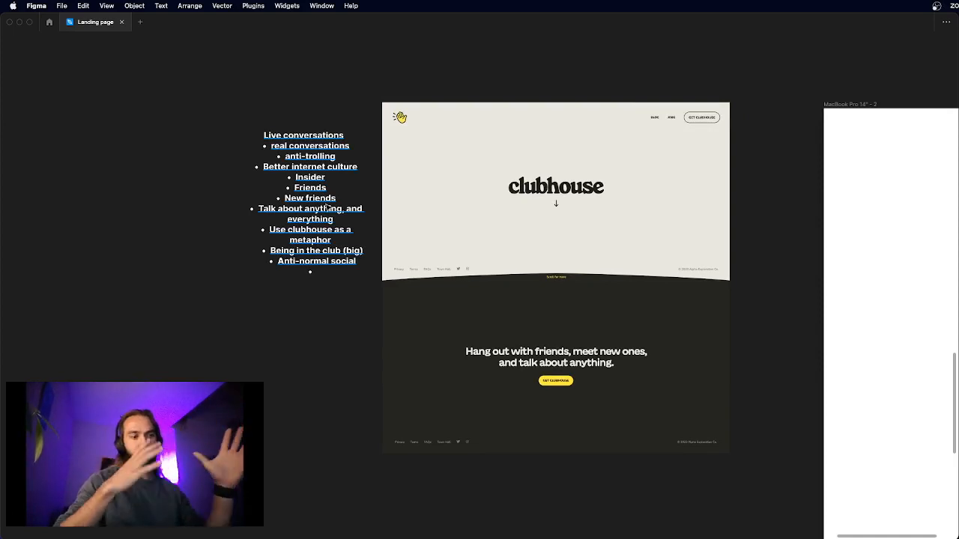
- Draw a text box about 481 × 348 over the capture's light hero section, reading "Banging top hook"
scroll(327, 208, down, 2)
click(307, 237)
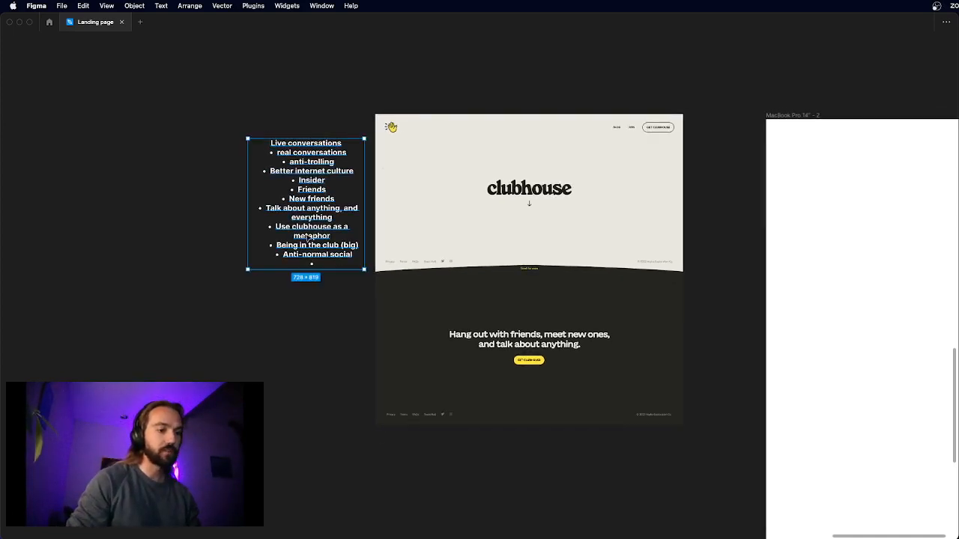
click(465, 76)
scroll(492, 88, up, 2)
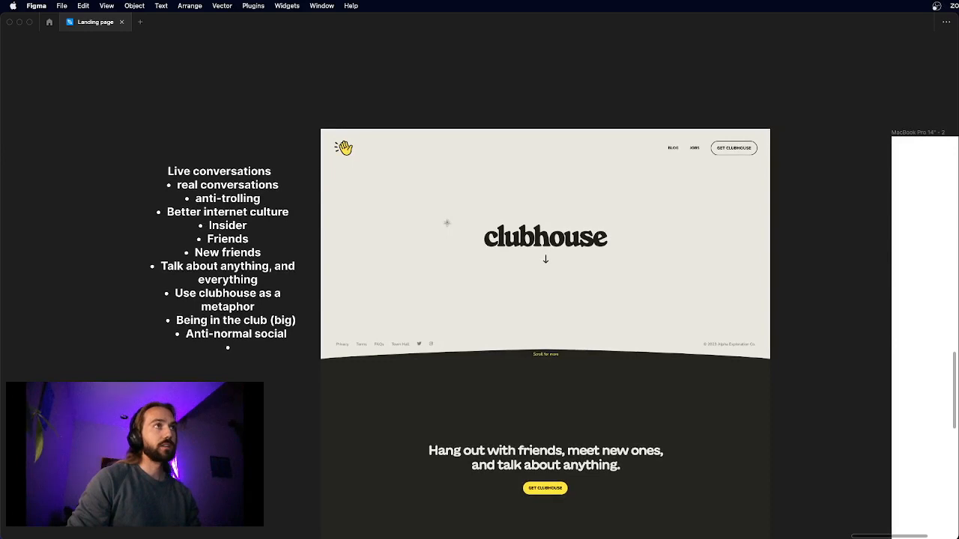
scroll(389, 199, down, 3)
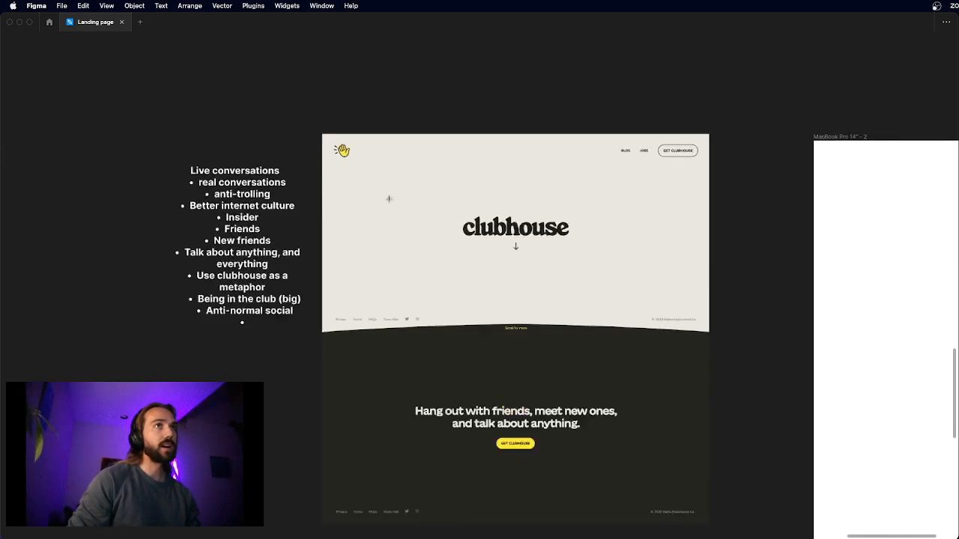
drag(366, 181, 449, 242)
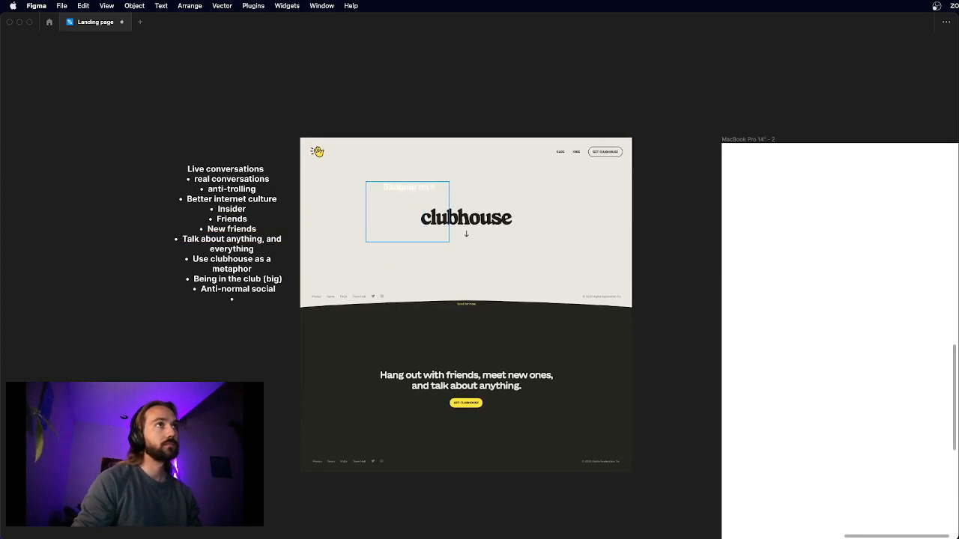
key(Escape)
- Show the hidden editor interface and set the "Banging top hook" text fill to black (000000)
key(super+backslash)
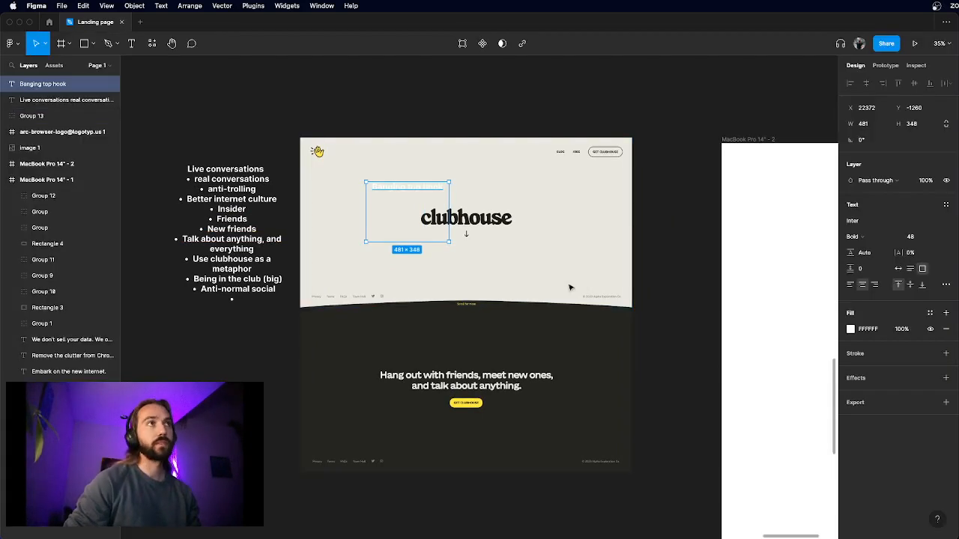
click(850, 329)
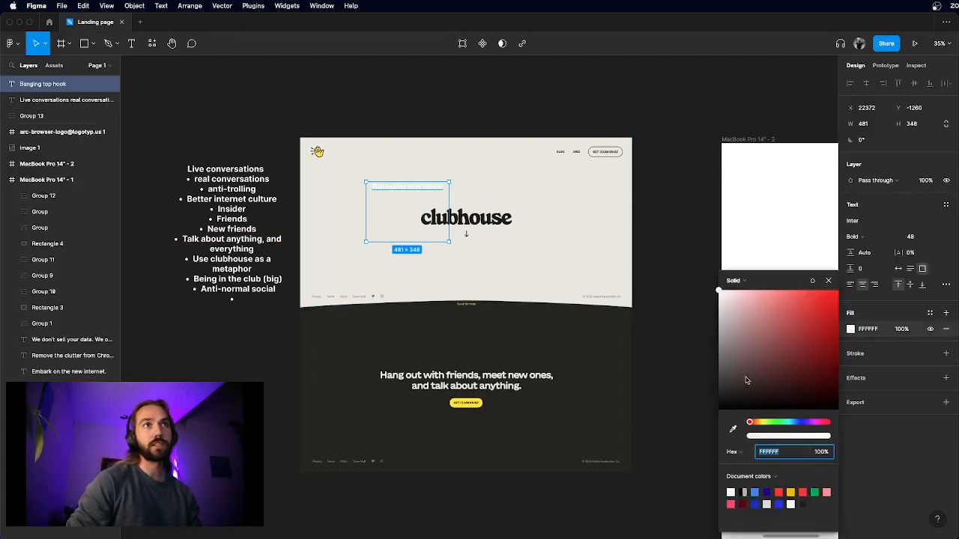
drag(747, 381, 502, 506)
click(503, 506)
click(453, 102)
scroll(455, 93, down, 4)
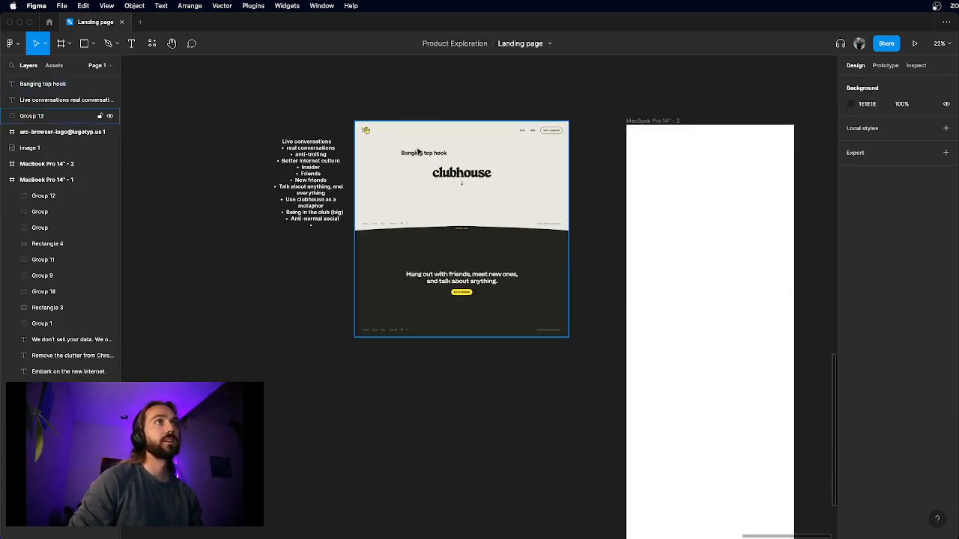
- Shorten the "Banging top hook" text box to 86 high and move it near the top of the MacBook Pro 14" - 2 frame
click(418, 150)
click(419, 153)
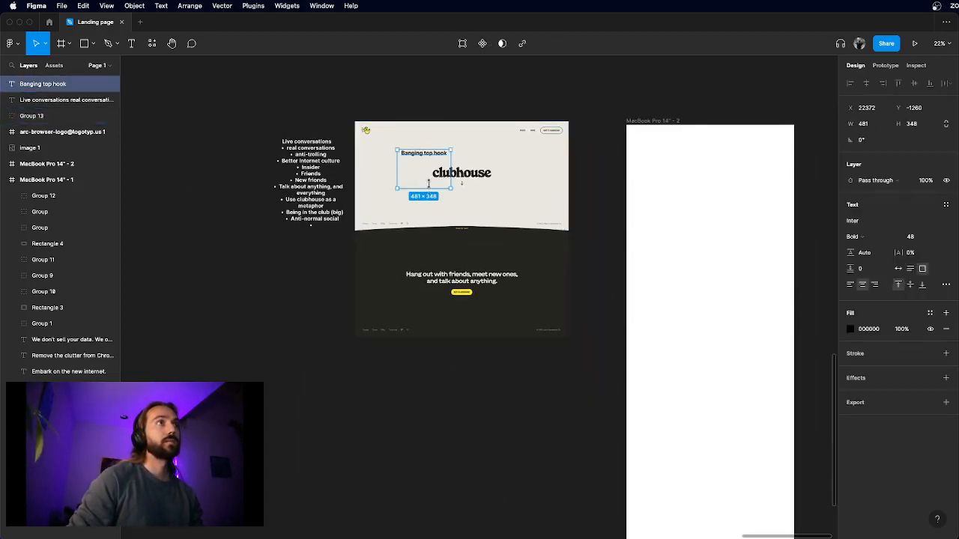
drag(431, 163, 655, 174)
click(613, 170)
scroll(613, 171, right, 3)
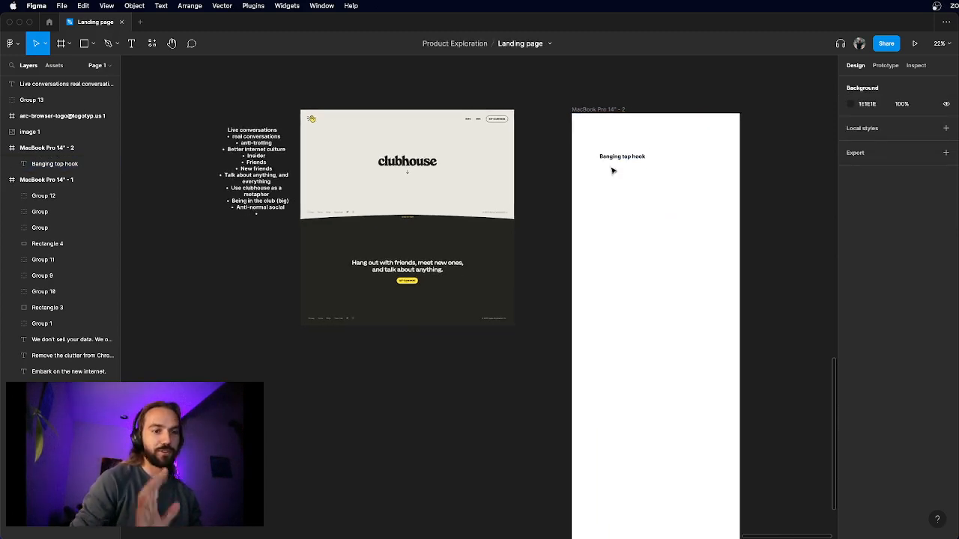
scroll(613, 171, up, 3)
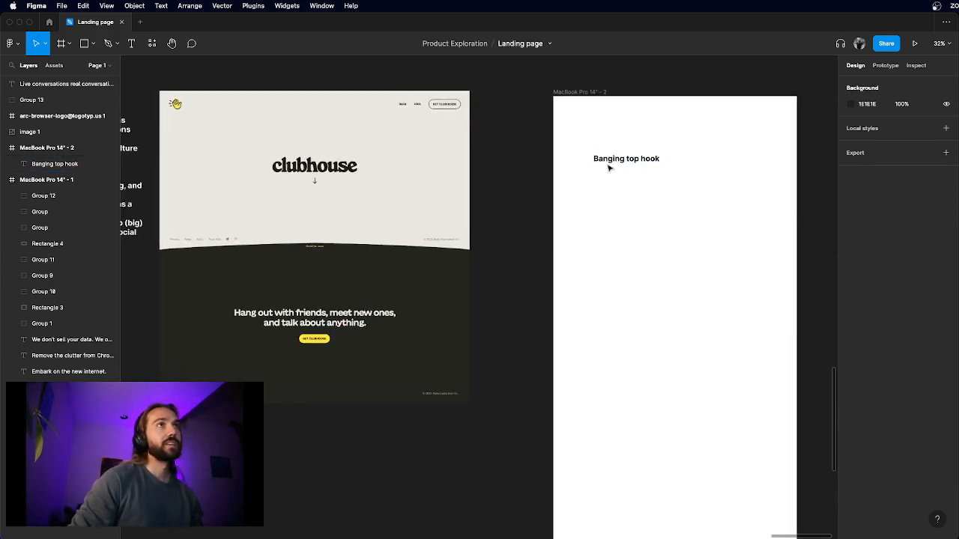
- Duplicate the "Banging top hook" label within the frame, one copy straight below it and another beside it
drag(608, 168, 607, 298)
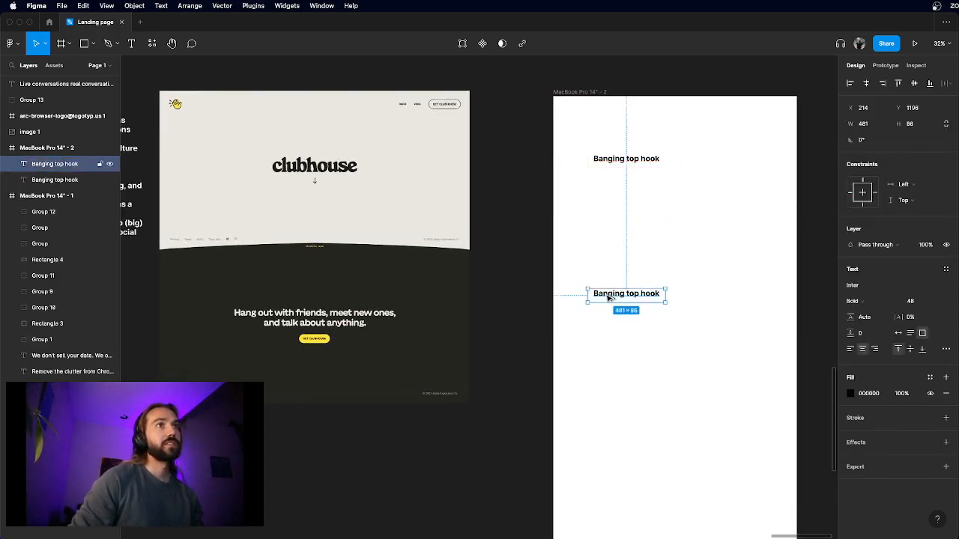
click(649, 173)
drag(642, 158, 742, 179)
- Reword the copy beside the hook as "Product idea" and align it level with "Banging top hook"
scroll(742, 177, up, 3)
key(Return)
text(Produ)
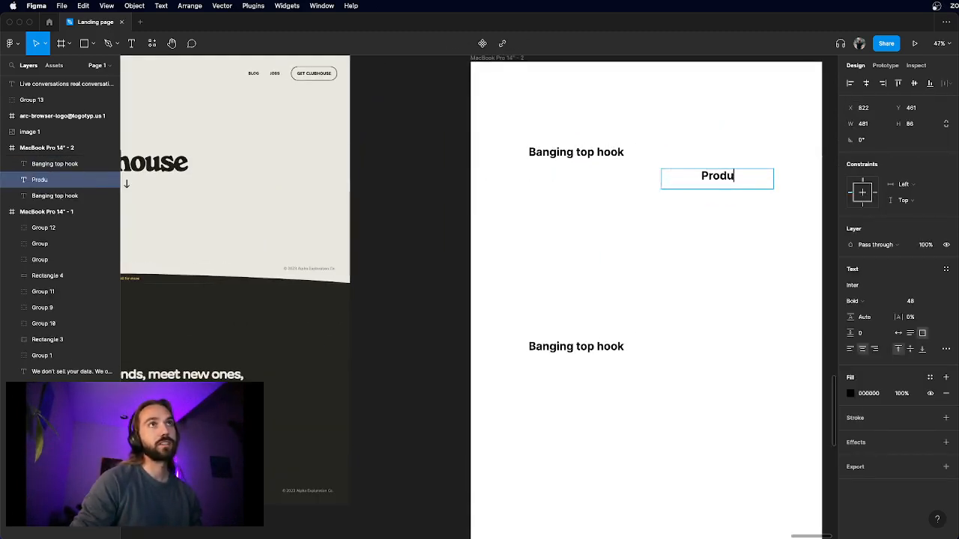
text(ct idea)
key(Escape)
click(718, 240)
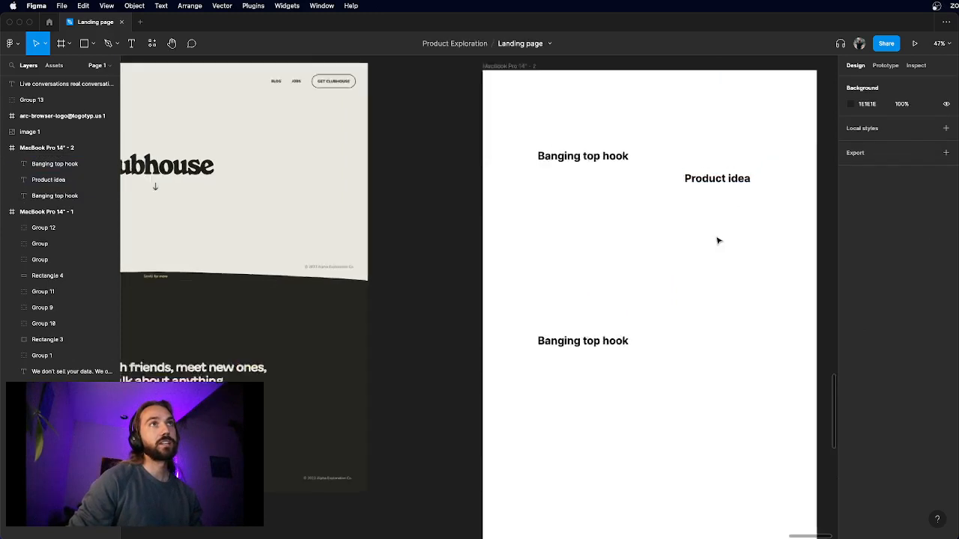
scroll(712, 233, down, 3)
drag(722, 196, 722, 179)
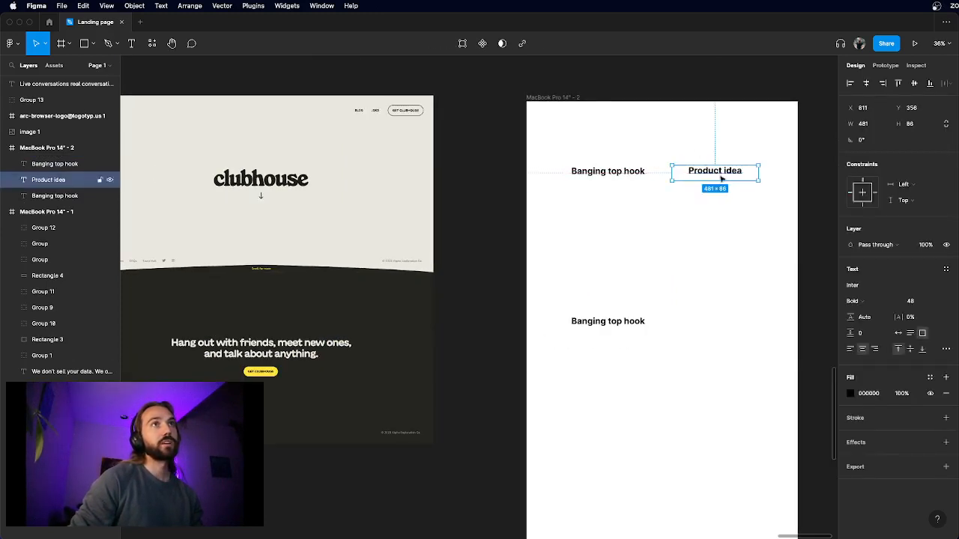
click(721, 201)
- Reword the lower copy of the hook as "Value adds" and move it up the frame to Y 882
click(617, 323)
key(Return)
text(Val)
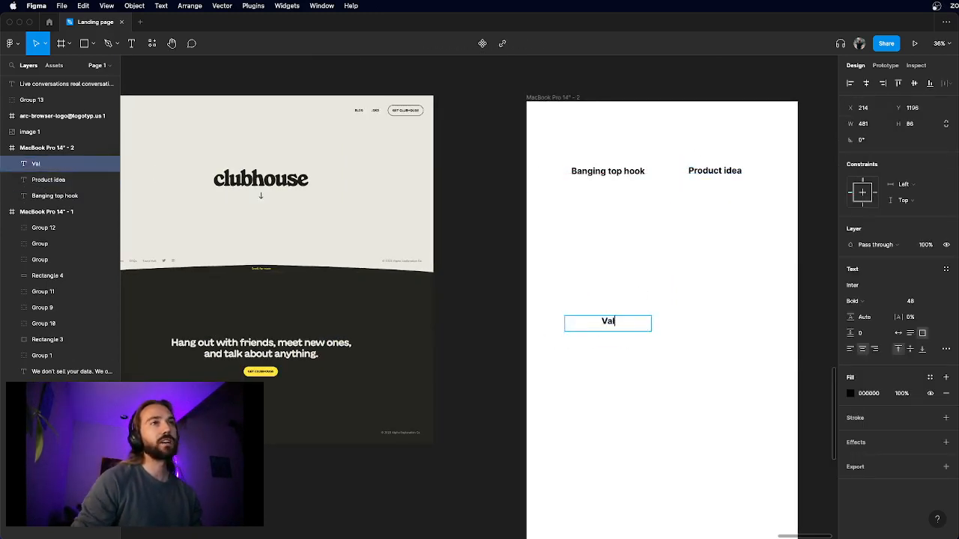
text(ue adds)
key(Escape)
key(Escape)
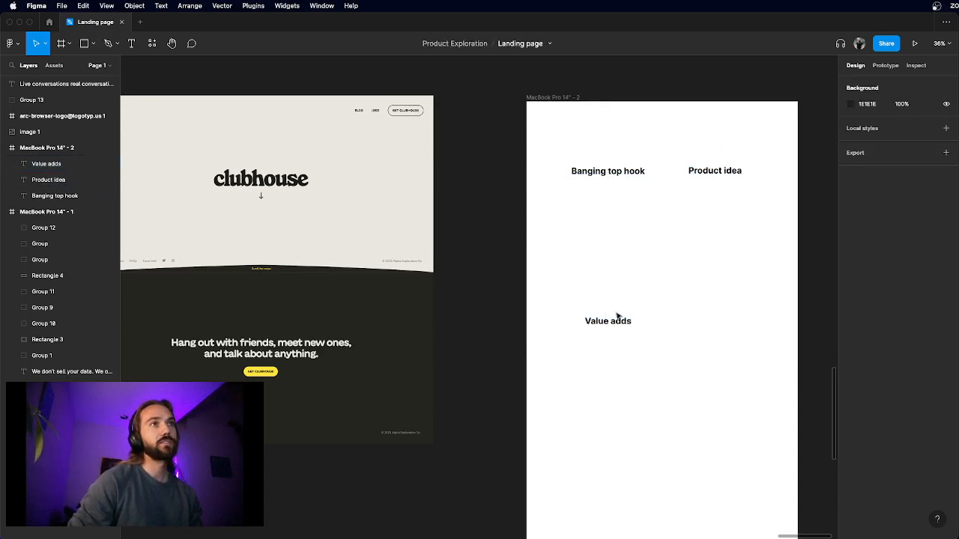
scroll(617, 316, down, 2)
drag(616, 319, 613, 277)
key(Escape)
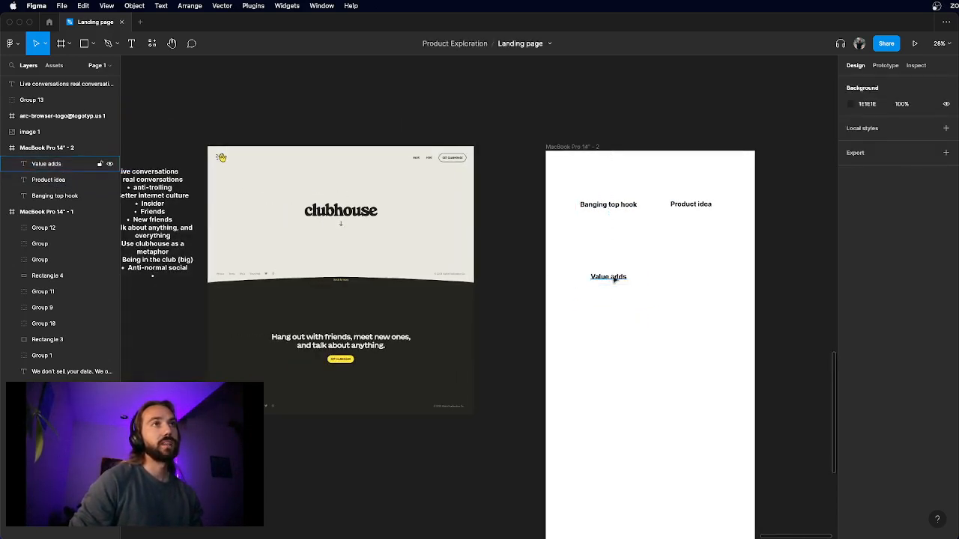
- Change the "Value adds" label to read "Values adds"
click(613, 279)
double_click(613, 279)
click(611, 277)
text(s)
key(Escape)
key(Escape)
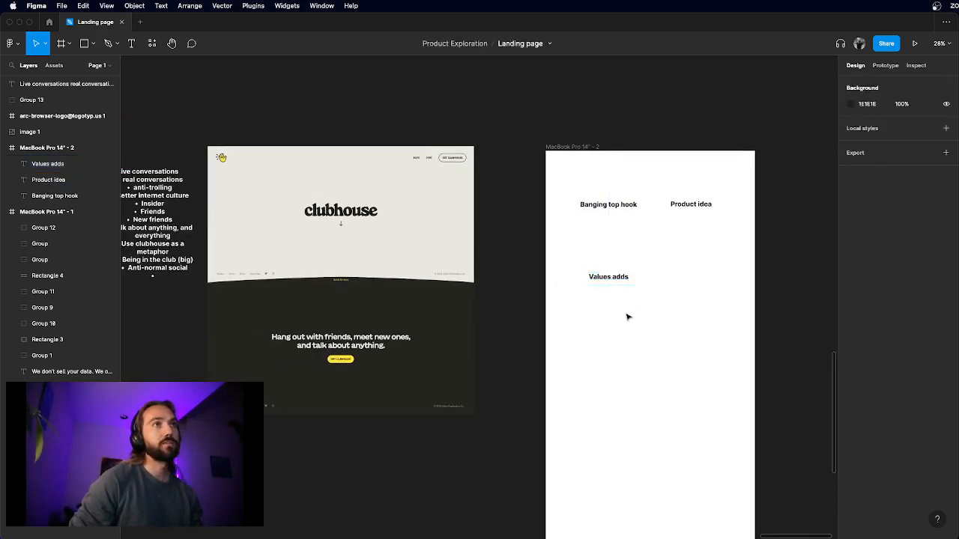
- Shorten the "Values adds" label to read "Values"
double_click(625, 278)
click(624, 276)
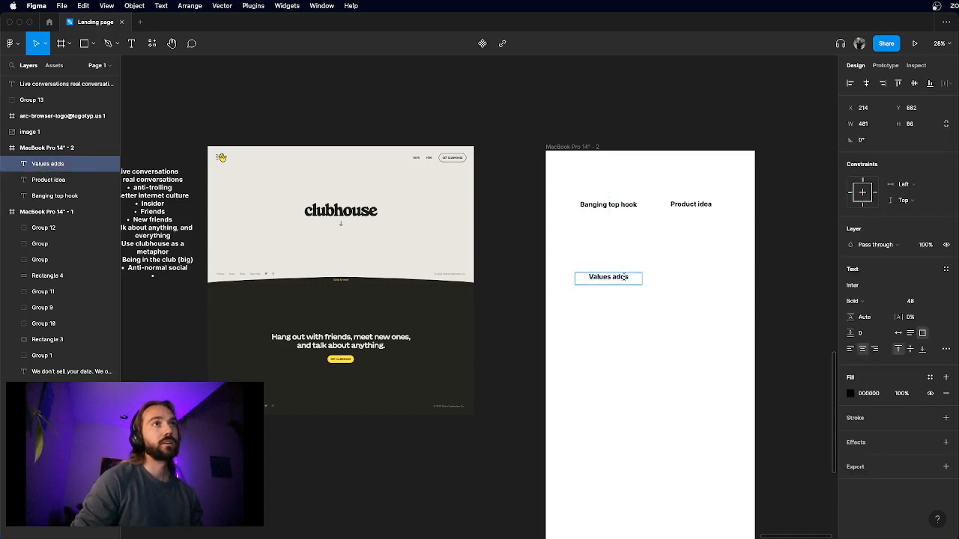
key(BackSpace)
key(BackSpace)
key(BackSpace)
key(BackSpace)
key(BackSpace)
key(Escape)
key(Escape)
scroll(619, 268, down, 1)
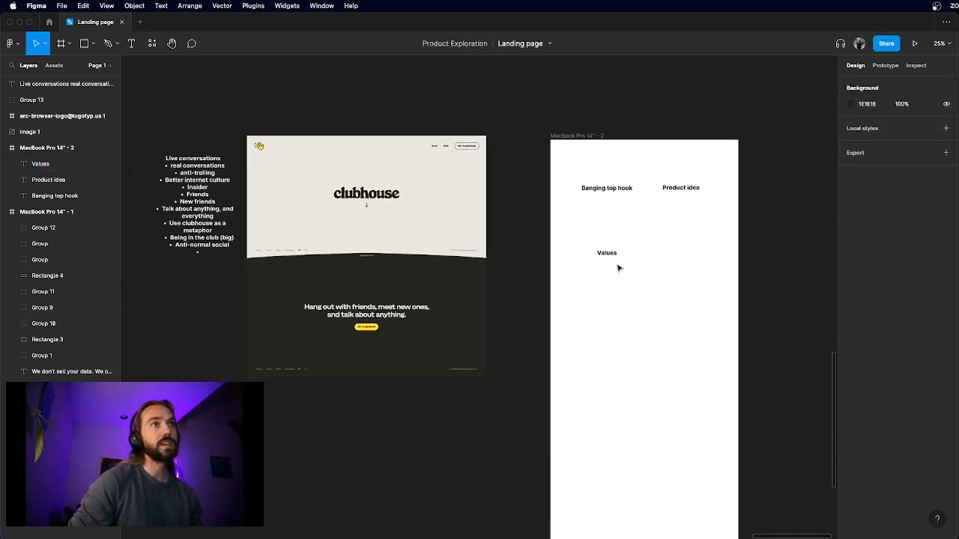
- Duplicate the "Values" label further down the frame at X 491, Y 1405
click(619, 268)
drag(619, 268, 653, 334)
click(663, 370)
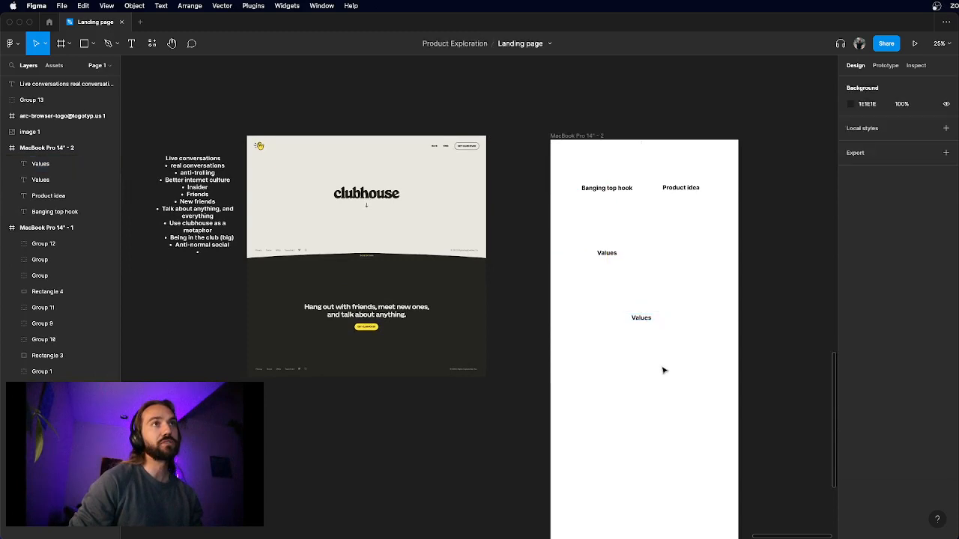
- Add a bullet line reading "Recent acquis" under the upper "Values" label
scroll(663, 370, up, 5)
scroll(636, 300, down, 2)
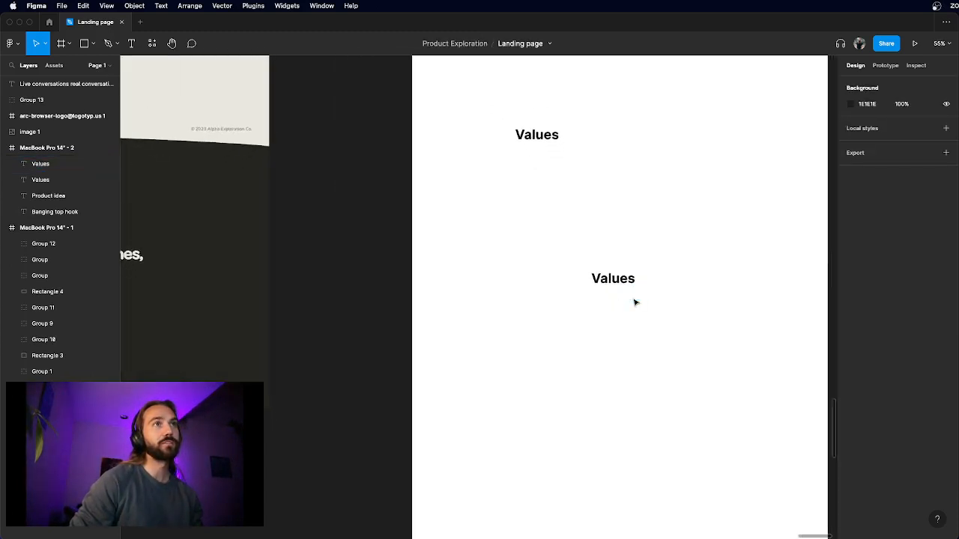
scroll(635, 303, down, 3)
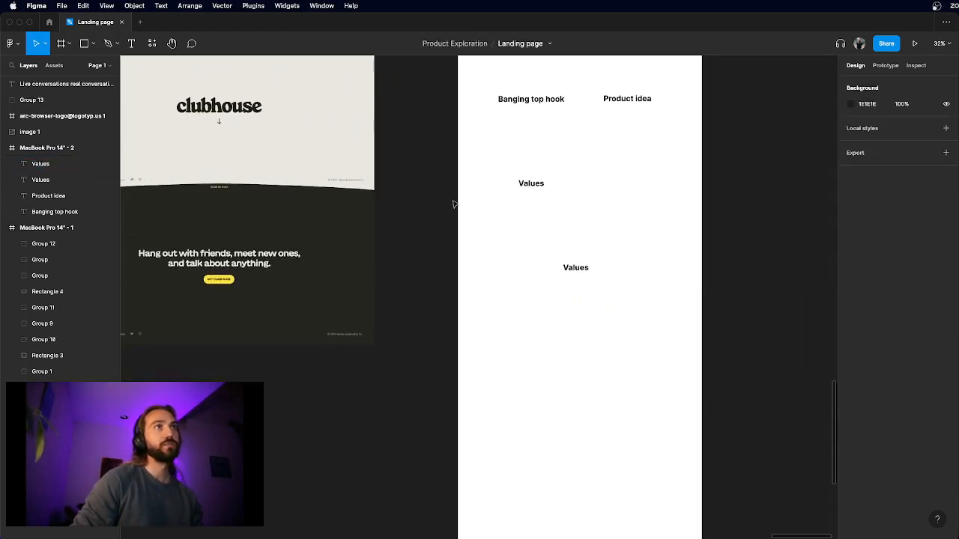
scroll(514, 182, up, 2)
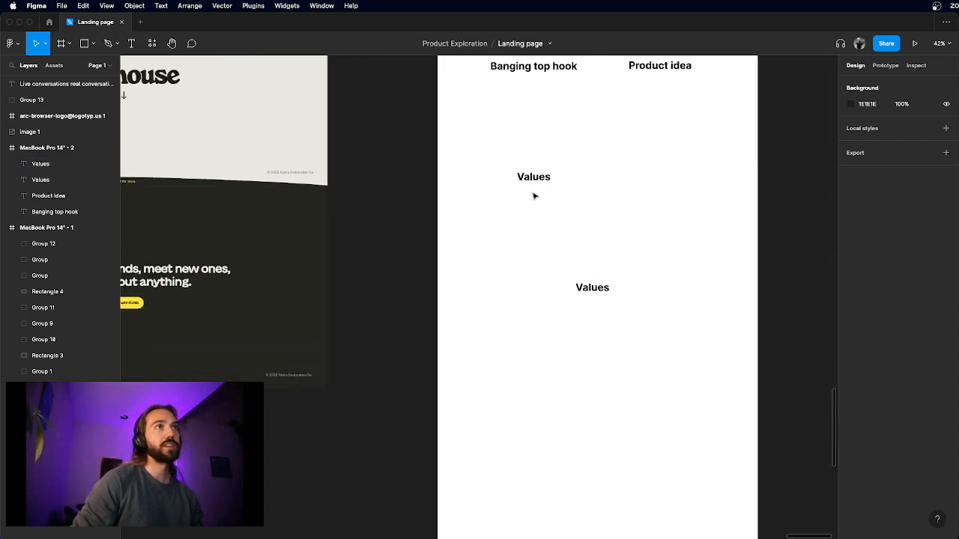
click(533, 184)
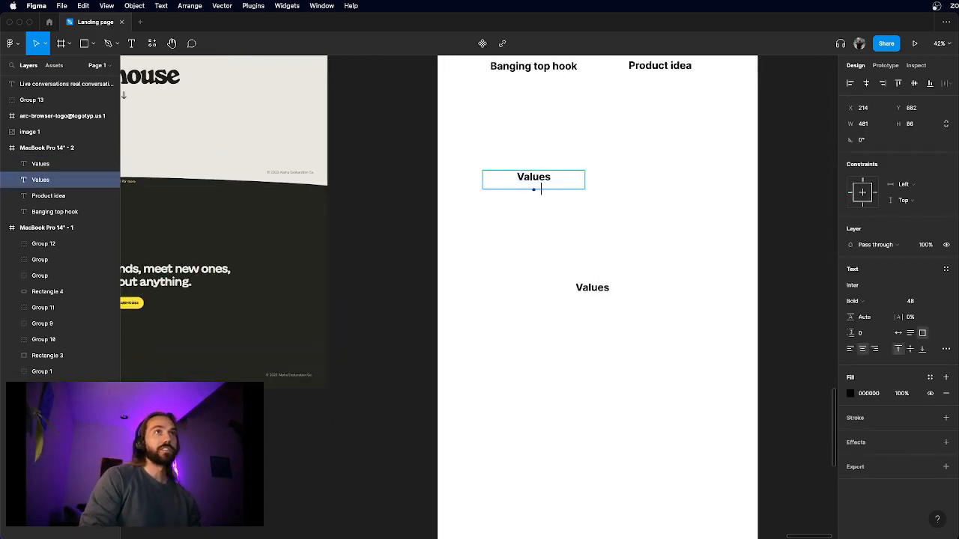
text(Recent acquis)
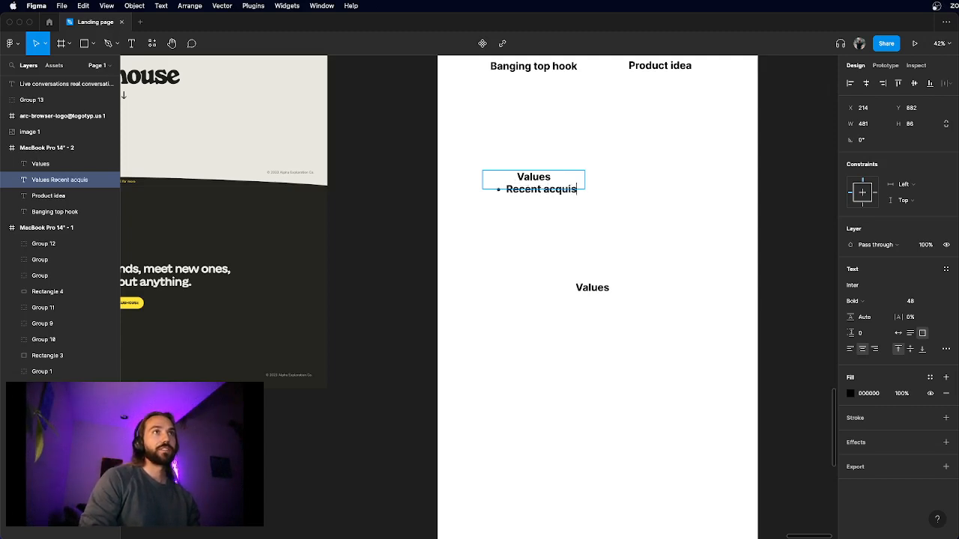
click(562, 211)
click(600, 252)
- Reword the lower "Values" label as "Value adds"
scroll(599, 253, down, 3)
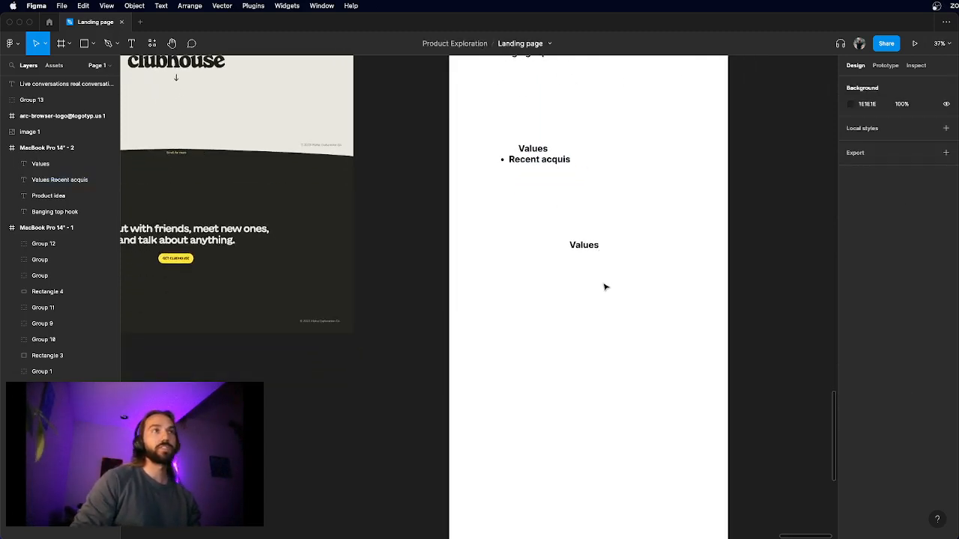
scroll(606, 287, down, 1)
scroll(605, 287, down, 2)
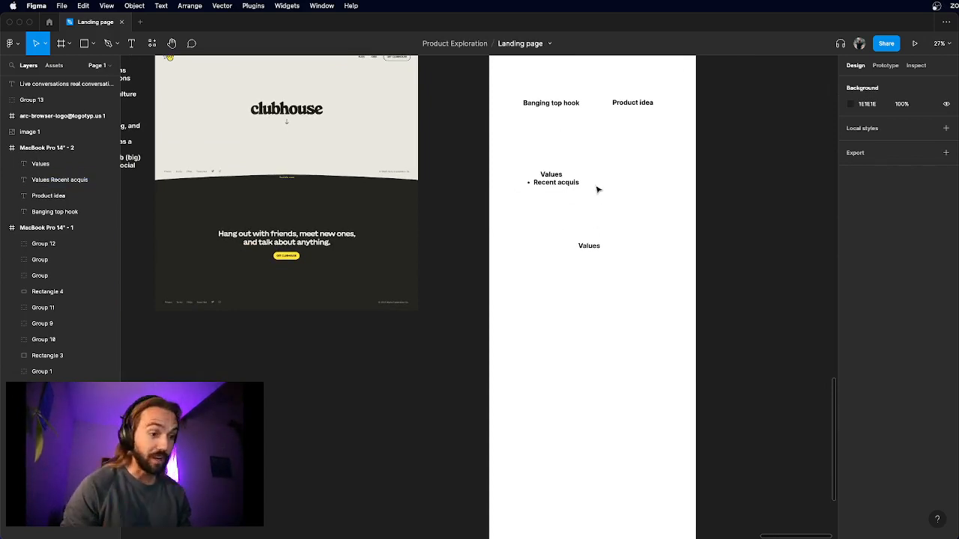
scroll(588, 204, up, 3)
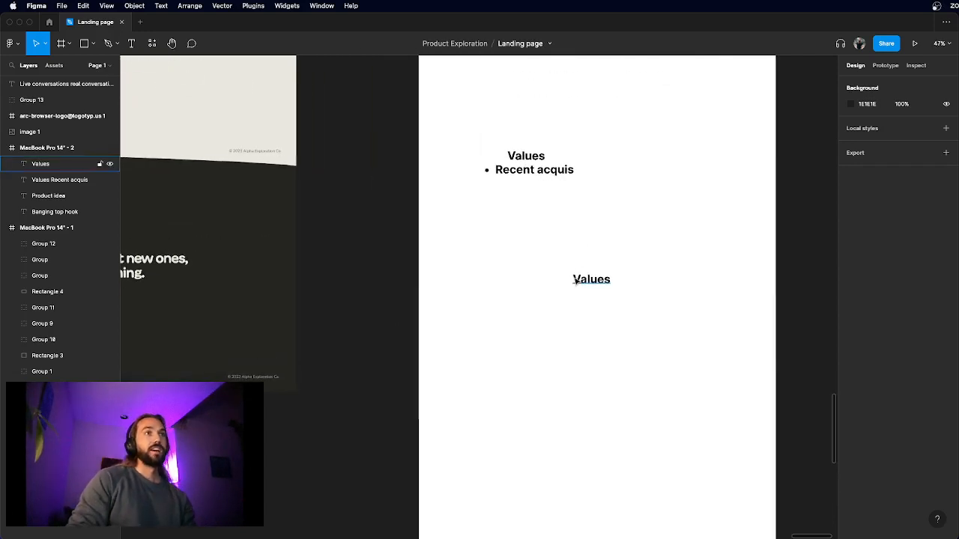
click(585, 289)
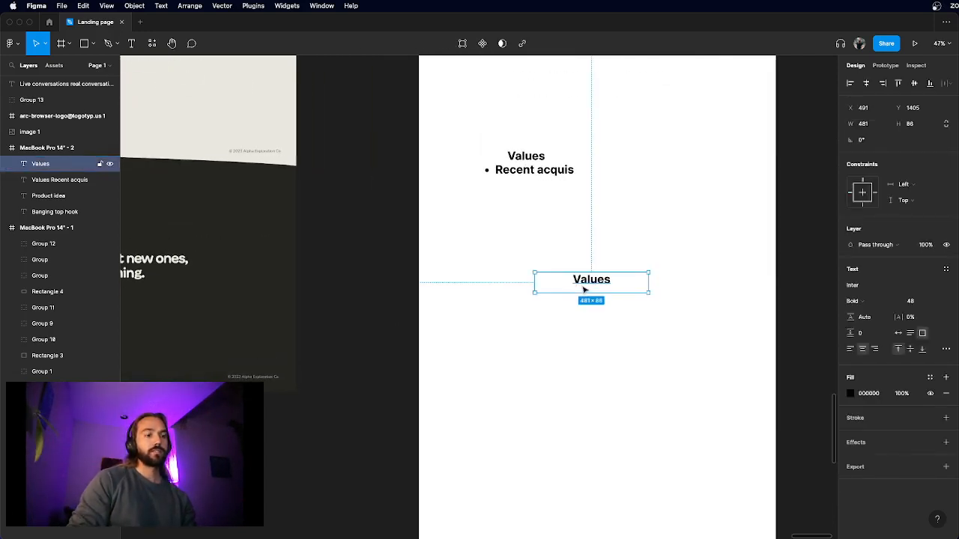
double_click(585, 289)
click(600, 316)
double_click(591, 279)
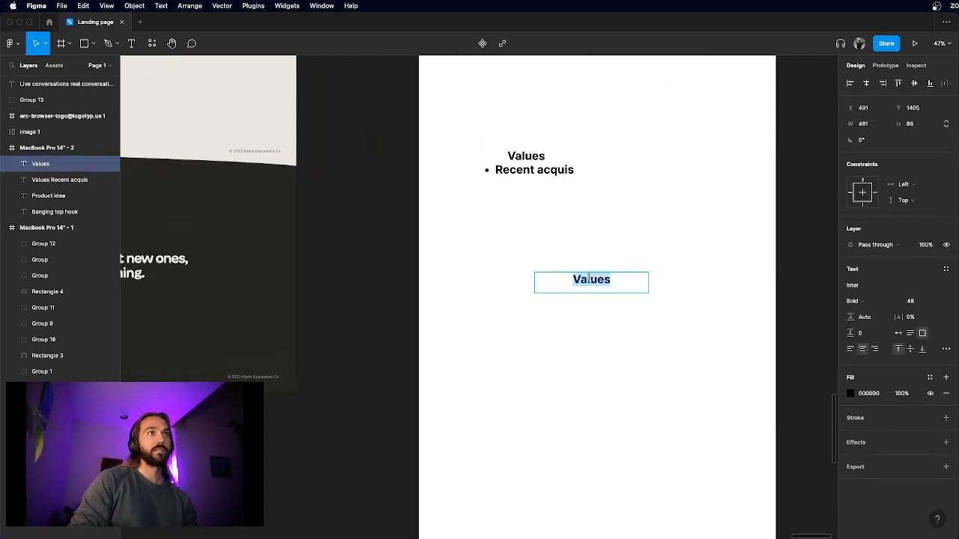
click(625, 280)
key(BackSpace)
text(adds)
- Duplicate the "Value adds" label straight below itself at Y 1972 and reword the copy as "Ethos"
scroll(627, 313, down, 3)
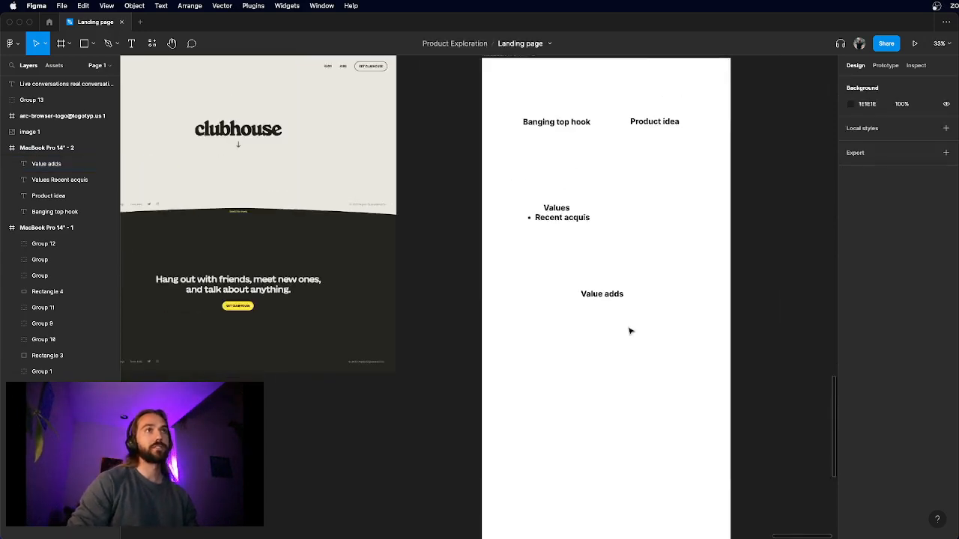
drag(602, 254, 601, 331)
scroll(600, 325, up, 2)
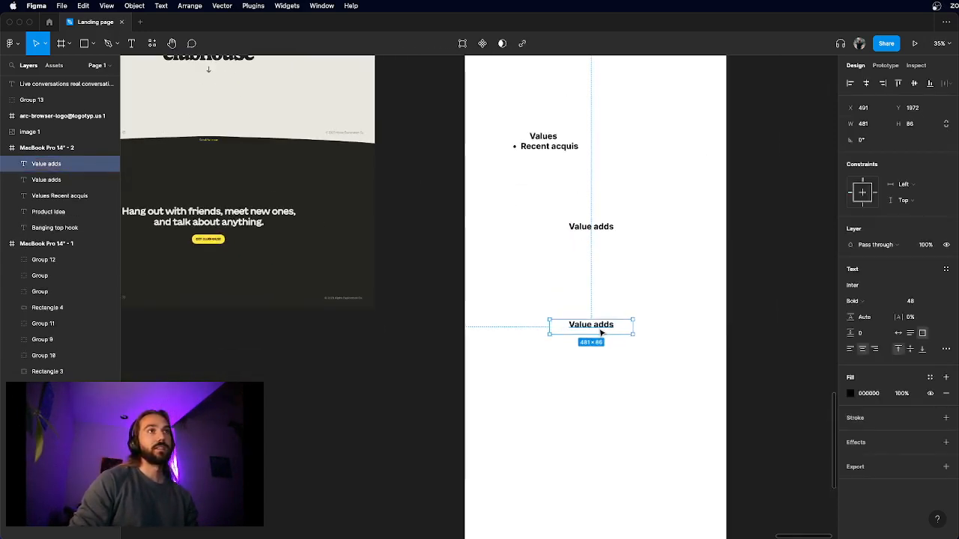
double_click(598, 326)
text(EThos)
key(BackSpace)
key(BackSpace)
key(BackSpace)
key(BackSpace)
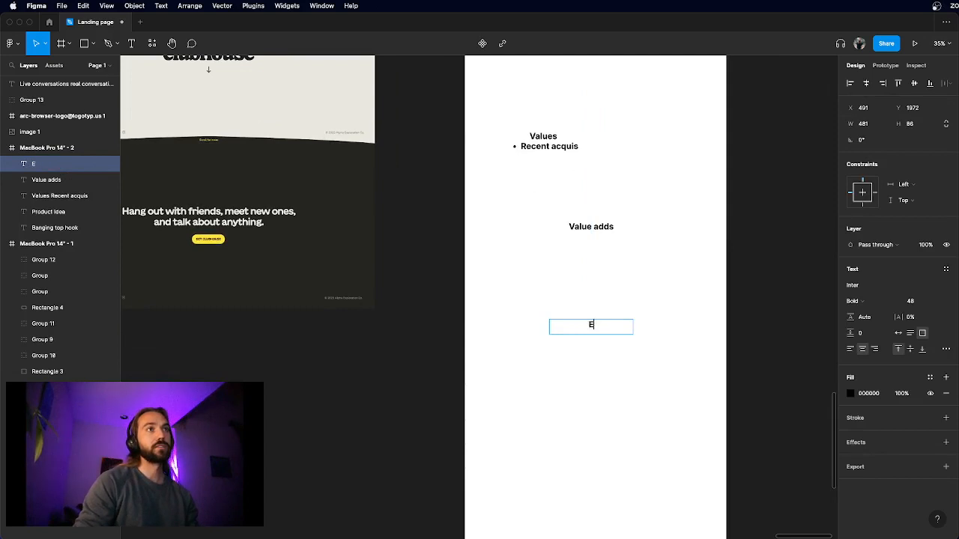
text(thos)
click(599, 341)
- Extend the "Ethos" label to read "Ethos/social proof"
scroll(601, 338, down, 2)
scroll(602, 338, up, 2)
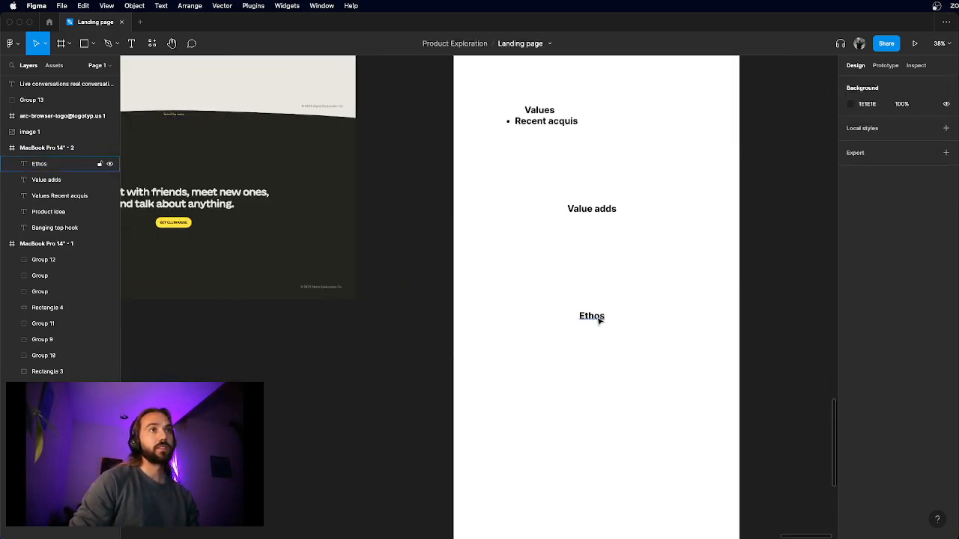
double_click(595, 317)
click(614, 317)
text(/social proof)
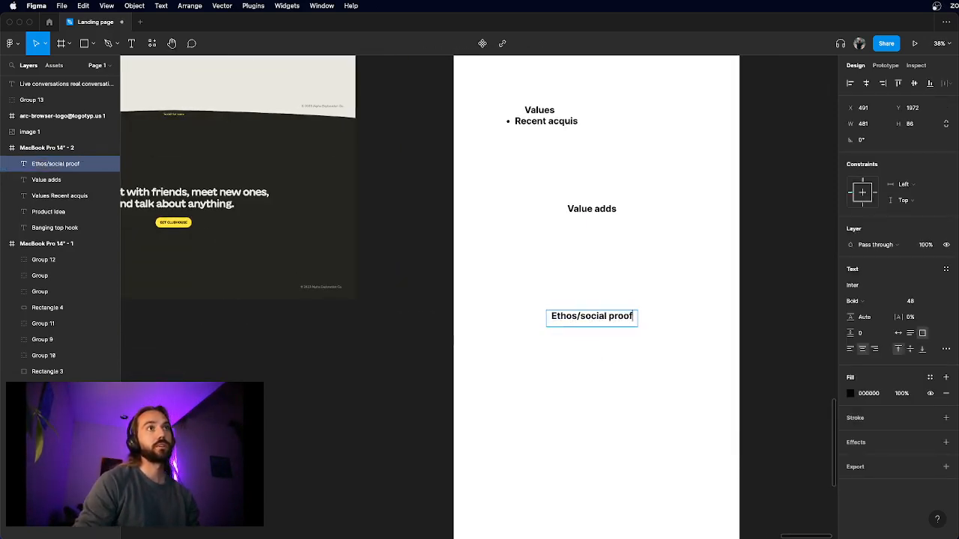
click(623, 367)
- Swap the order of the two lowest labels, moving "Ethos/social proof" up to Y 1408 and placing "Value adds" beneath it
scroll(626, 356, down, 2)
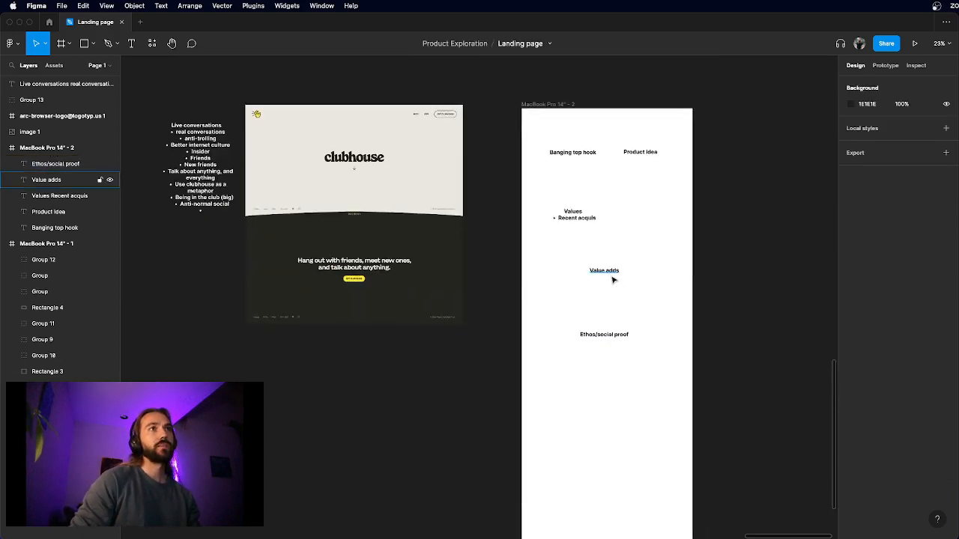
drag(614, 276, 615, 388)
drag(614, 299, 613, 274)
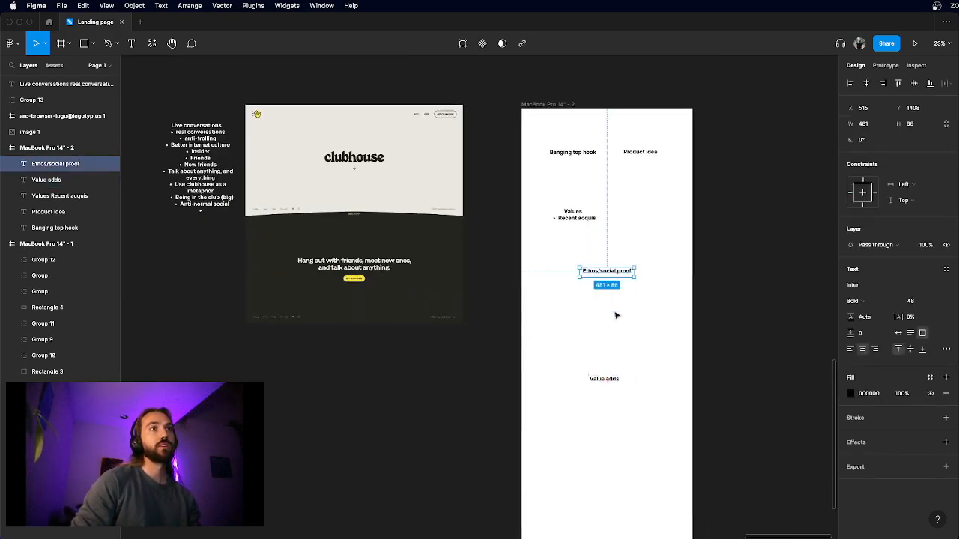
click(615, 335)
drag(604, 380, 606, 338)
click(613, 383)
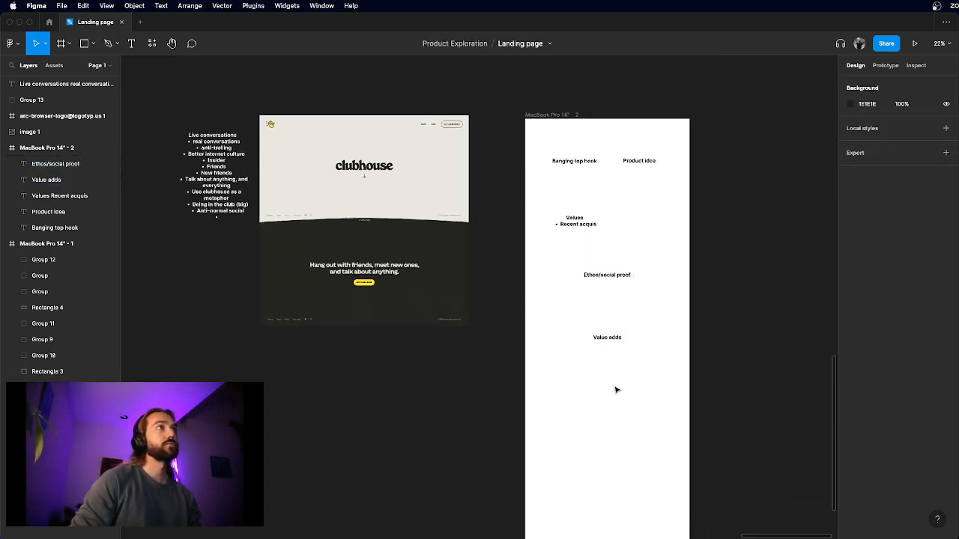
- Duplicate the "Value adds" label straight below itself and reword the copy as "Speecifics"
scroll(417, 292, left, 5)
scroll(417, 292, up, 5)
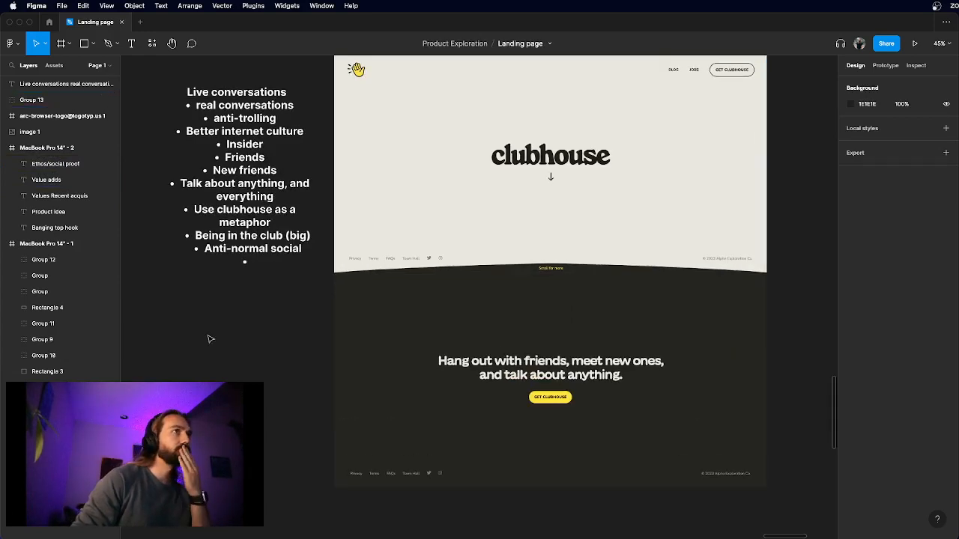
scroll(210, 336, down, 2)
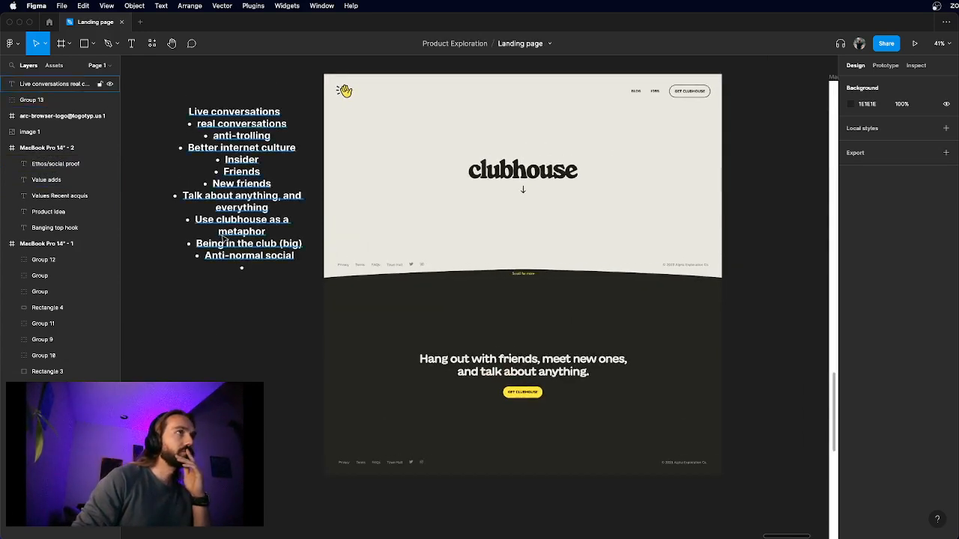
scroll(223, 238, down, 3)
scroll(223, 238, right, 5)
scroll(222, 238, down, 2)
scroll(290, 230, up, 3)
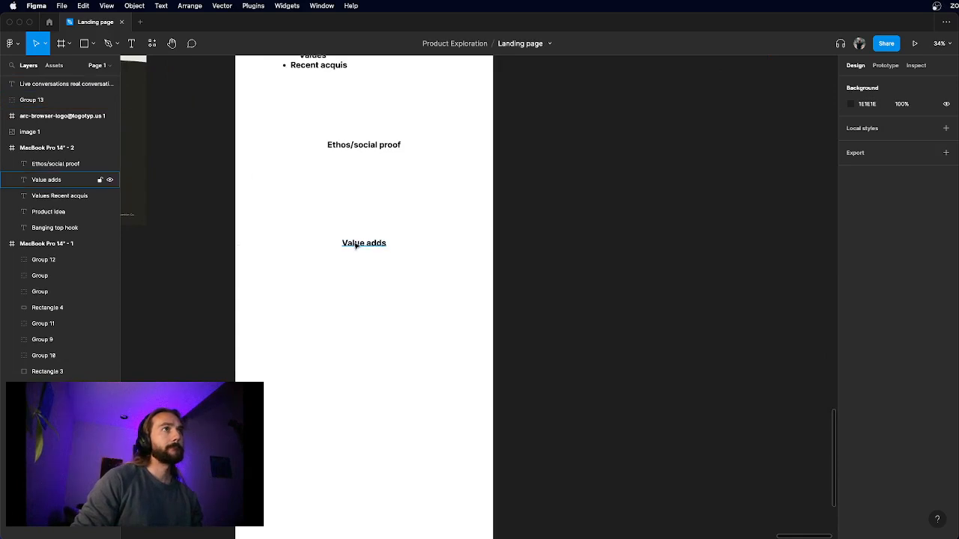
drag(357, 245, 357, 320)
key(Return)
text(s)
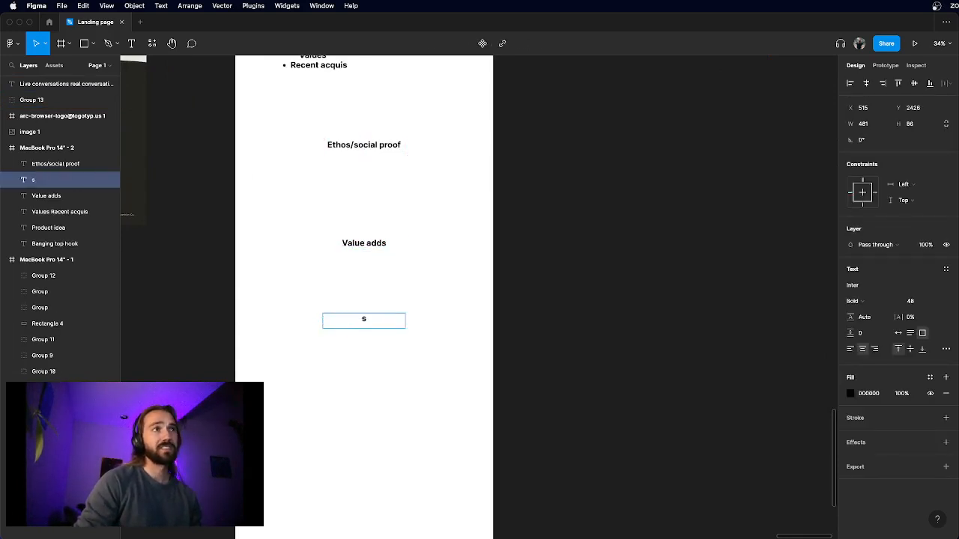
text(peecifics)
key(Escape)
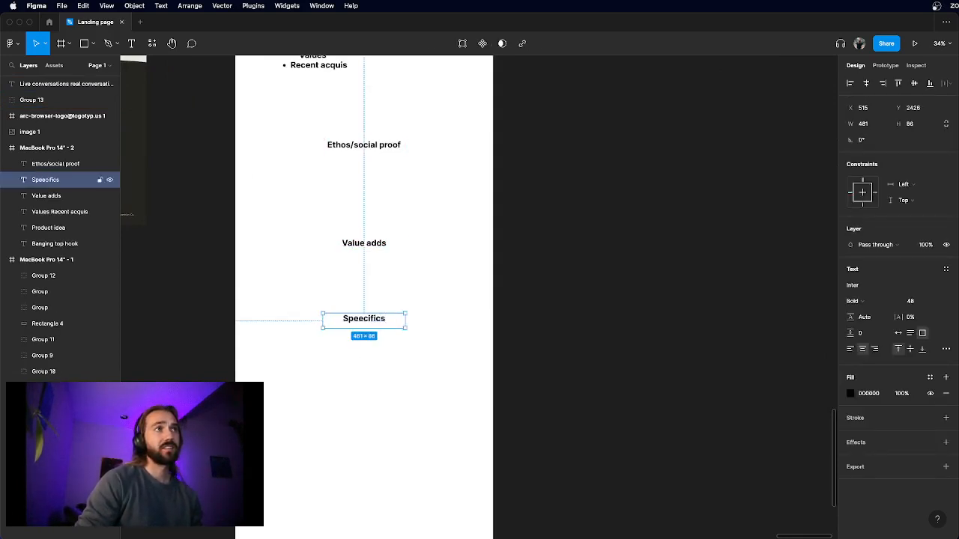
- Correct the spelling of the lowest label to "Specifics"
scroll(397, 418, down, 3)
key(Escape)
scroll(397, 418, left, 2)
scroll(390, 381, up, 5)
click(405, 289)
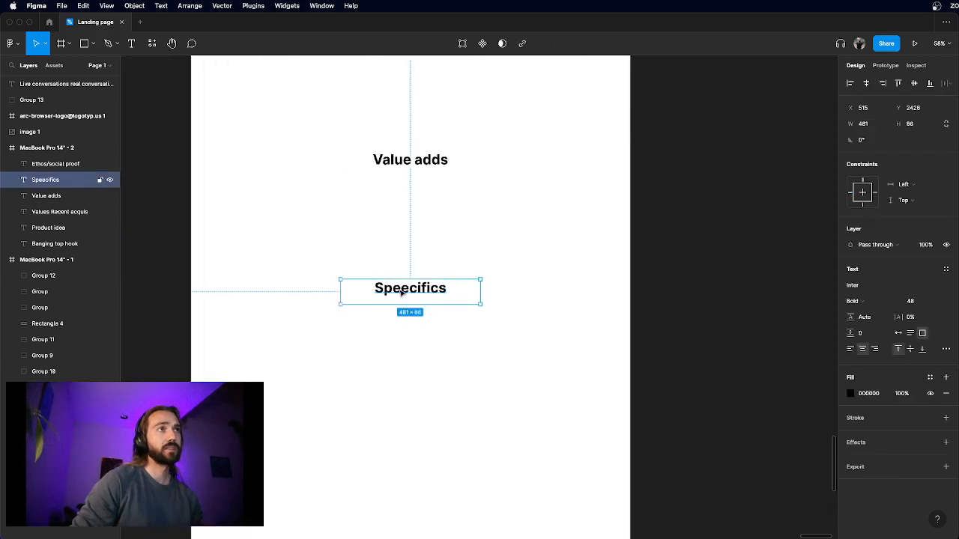
key(Return)
click(405, 288)
key(BackSpace)
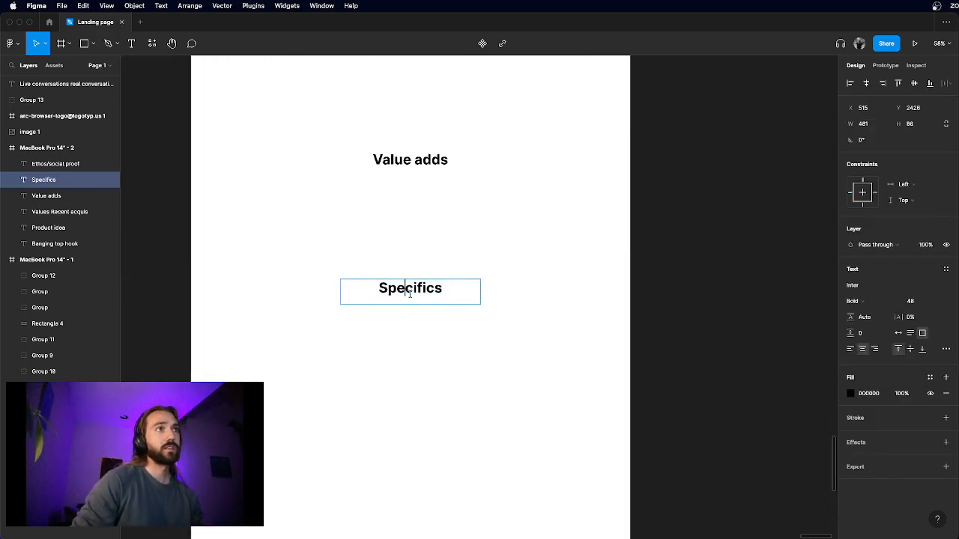
text(f)
click(431, 301)
key(BackSpace)
key(BackSpace)
key(BackSpace)
key(BackSpace)
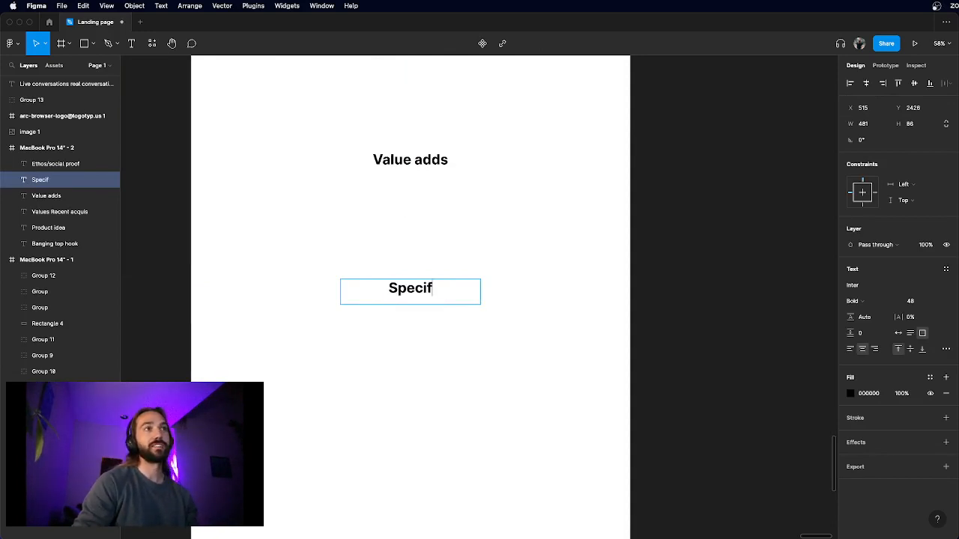
text(icis)
key(BackSpace)
key(BackSpace)
key(BackSpace)
key(BackSpace)
key(BackSpace)
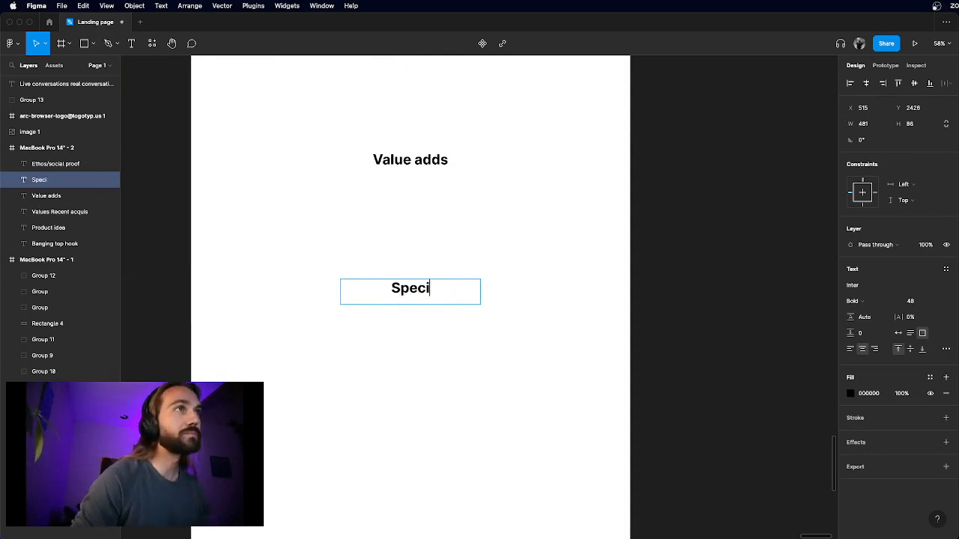
text(fics)
click(435, 448)
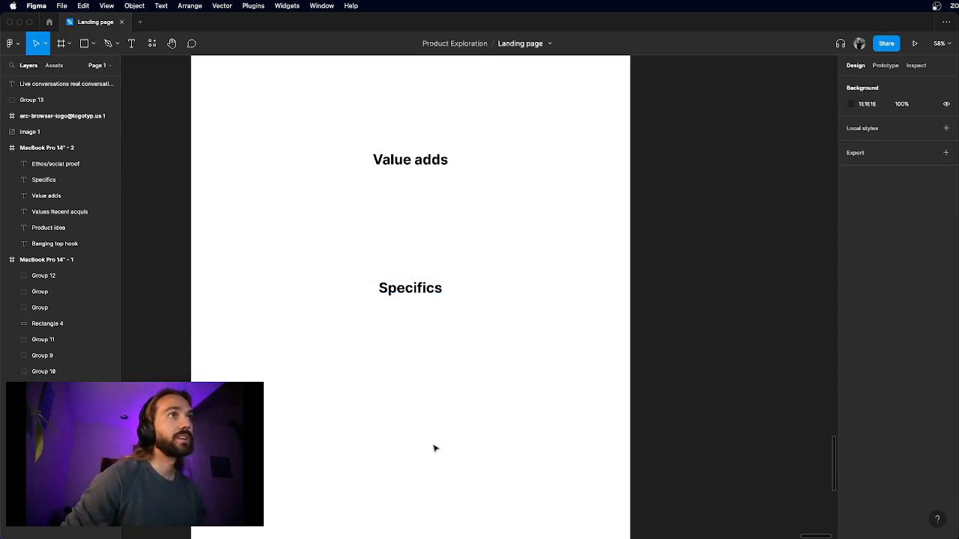
- Review the notes beside the Clubhouse page against the section labels in the outline frame
scroll(435, 448, down, 2)
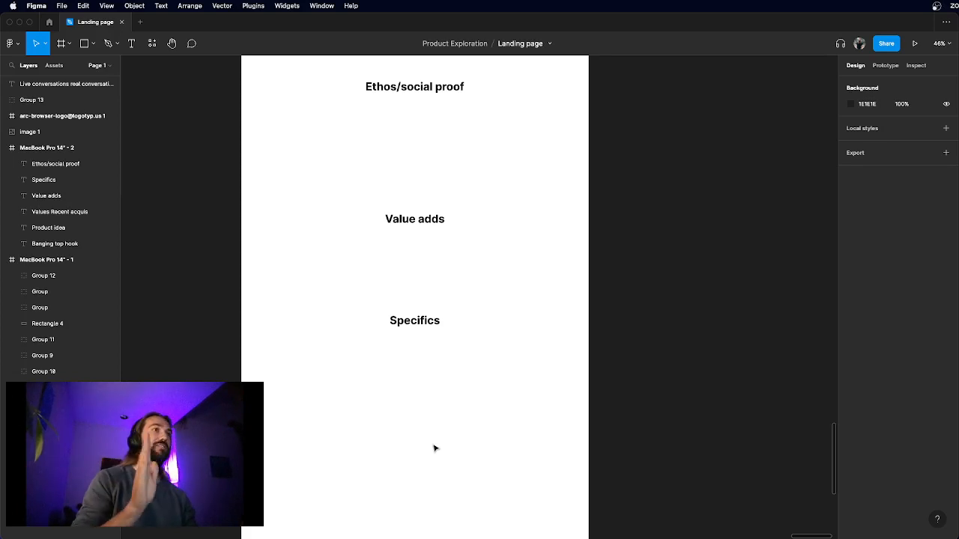
scroll(435, 448, down, 3)
scroll(434, 447, left, 10)
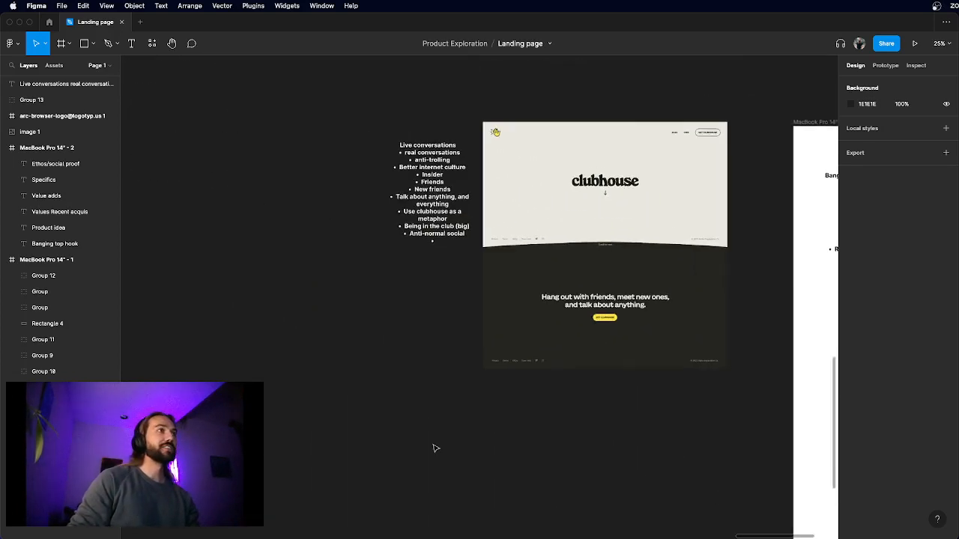
scroll(433, 168, up, 5)
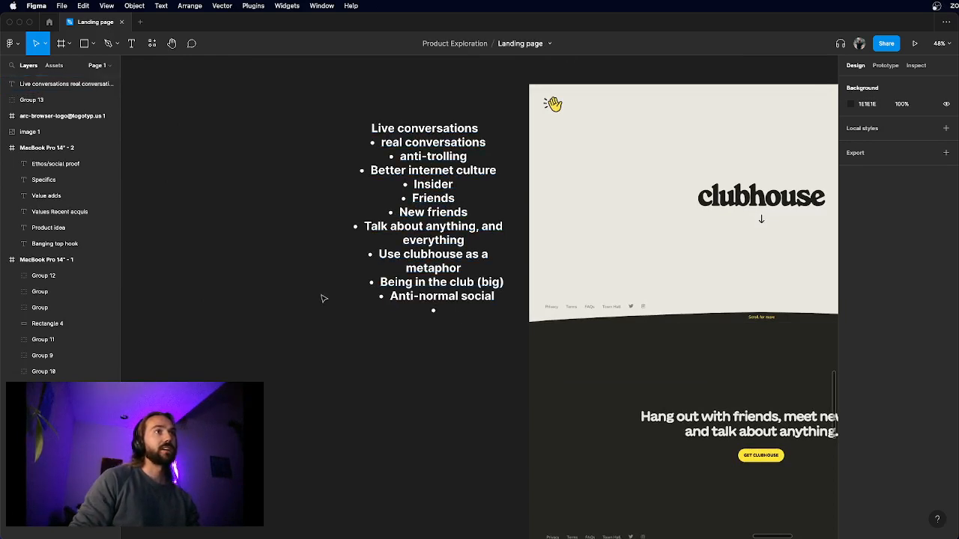
scroll(322, 298, down, 5)
scroll(337, 289, right, 5)
scroll(337, 289, down, 3)
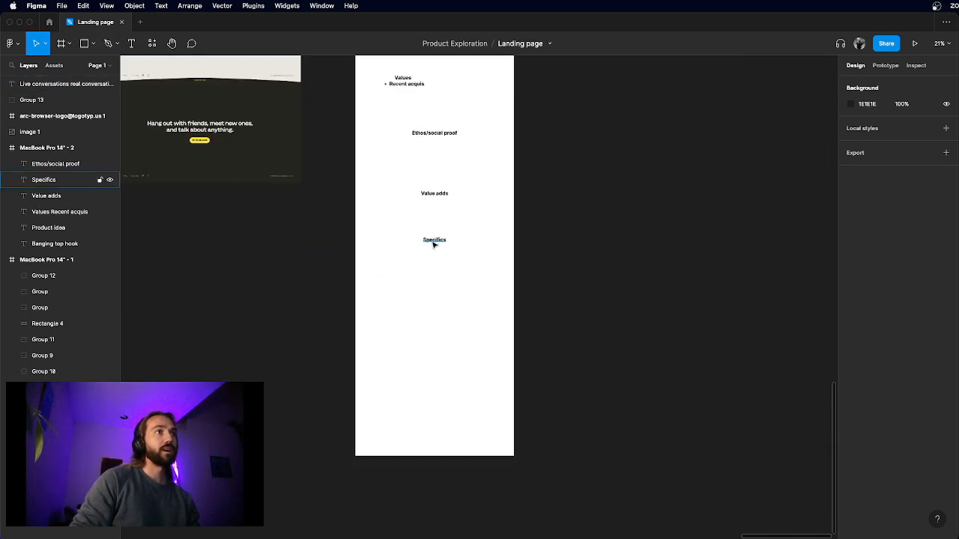
- Duplicate the "Specifics" label straight below itself at Y 3159 and reword the copy as "CTA"
drag(433, 241, 435, 318)
double_click(435, 317)
text(A)
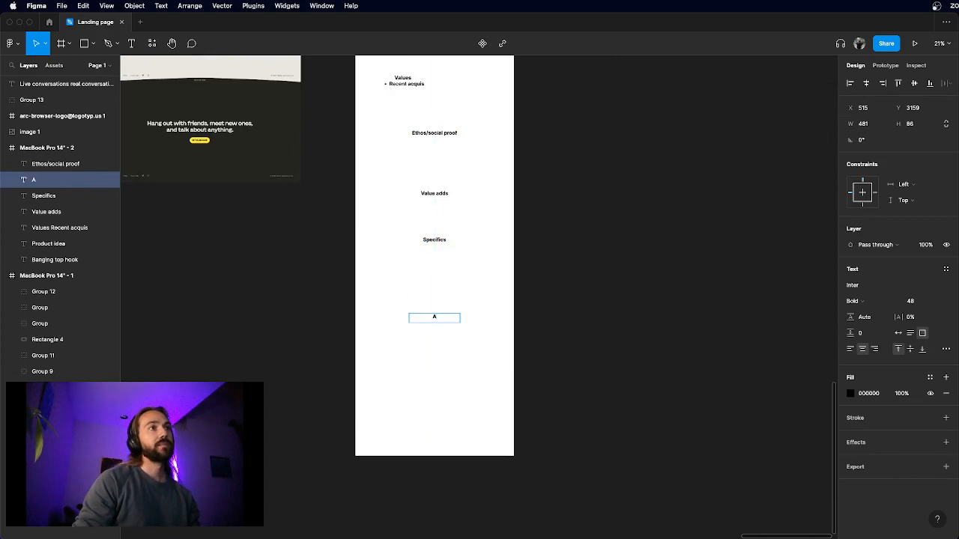
key(Escape)
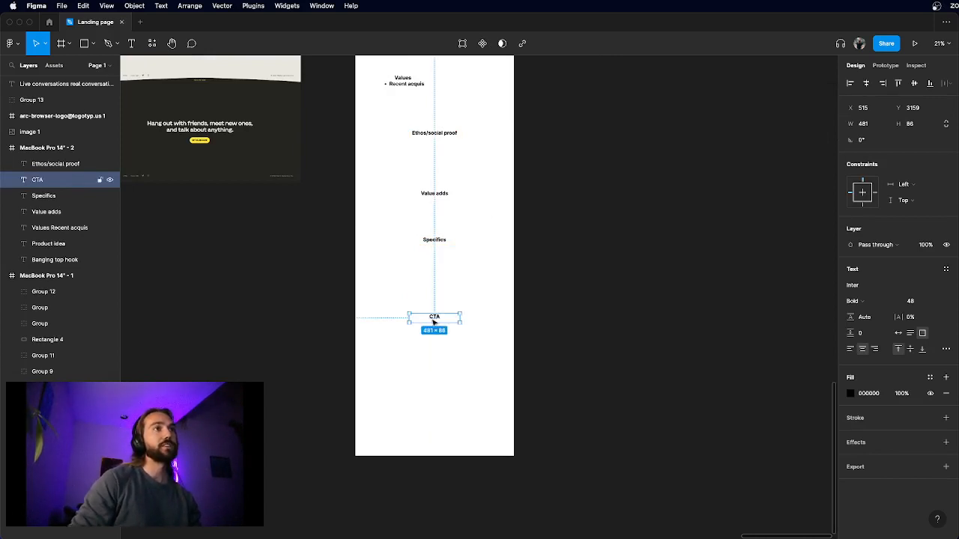
key(Escape)
- Reword the "CTA" label at the end of the outline as "Final-CTA"
scroll(430, 314, up, 3)
click(437, 323)
double_click(423, 324)
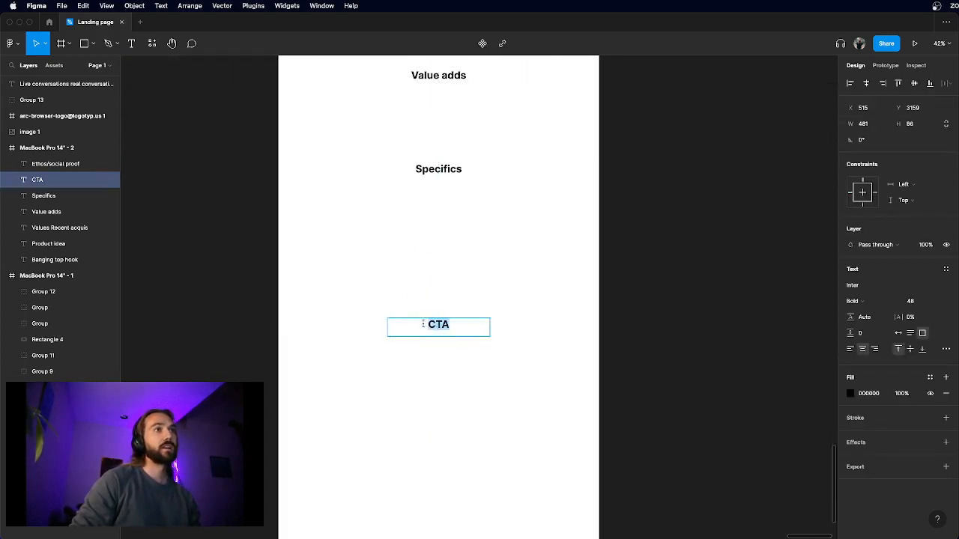
text(Final-)
key(Escape)
key(Escape)
scroll(443, 378, down, 3)
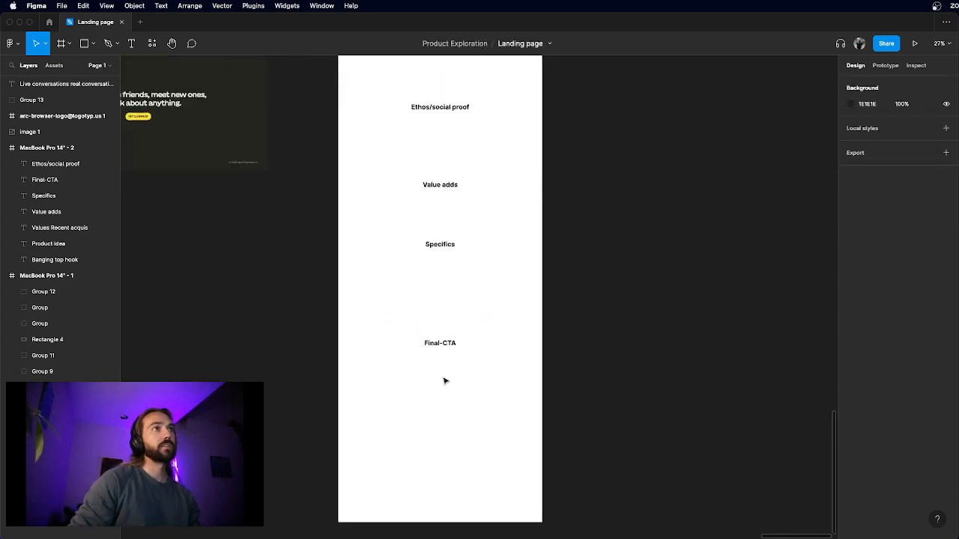
- Duplicate the "Banging top hook" label near the outline frame's upper edge and reword the copy as "(Theme Clubhouse)"
scroll(439, 287, down, 2)
scroll(440, 287, up, 1)
scroll(440, 287, down, 2)
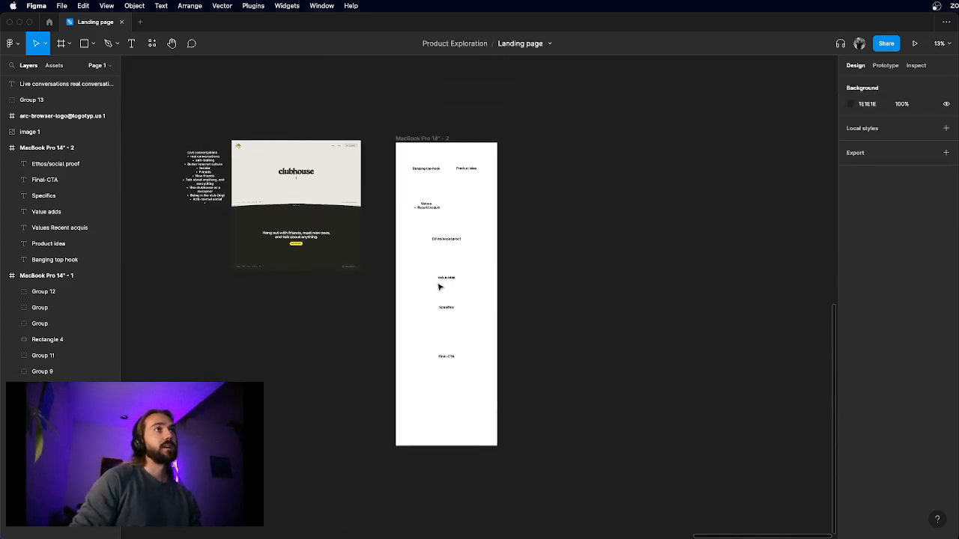
scroll(439, 287, left, 1)
scroll(403, 237, up, 3)
click(536, 159)
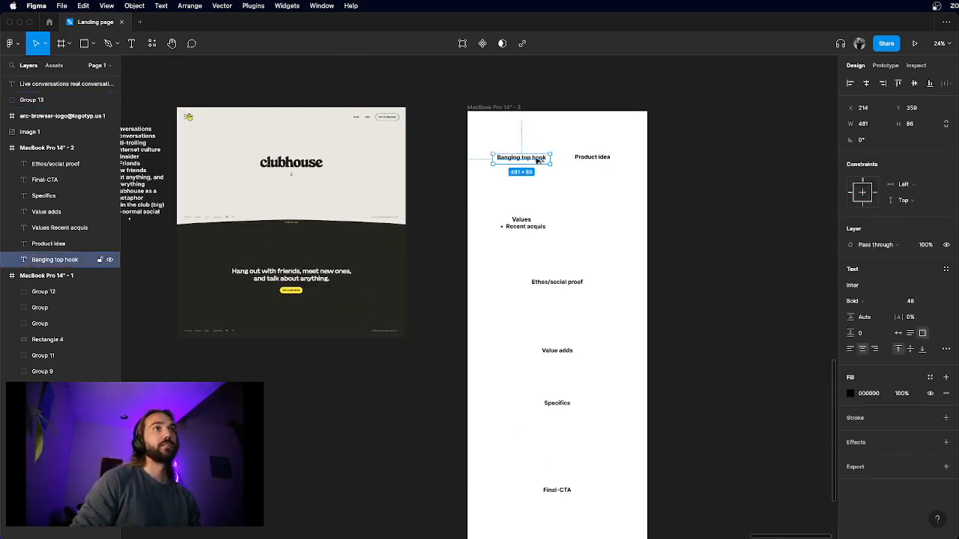
drag(536, 158, 570, 122)
key(Return)
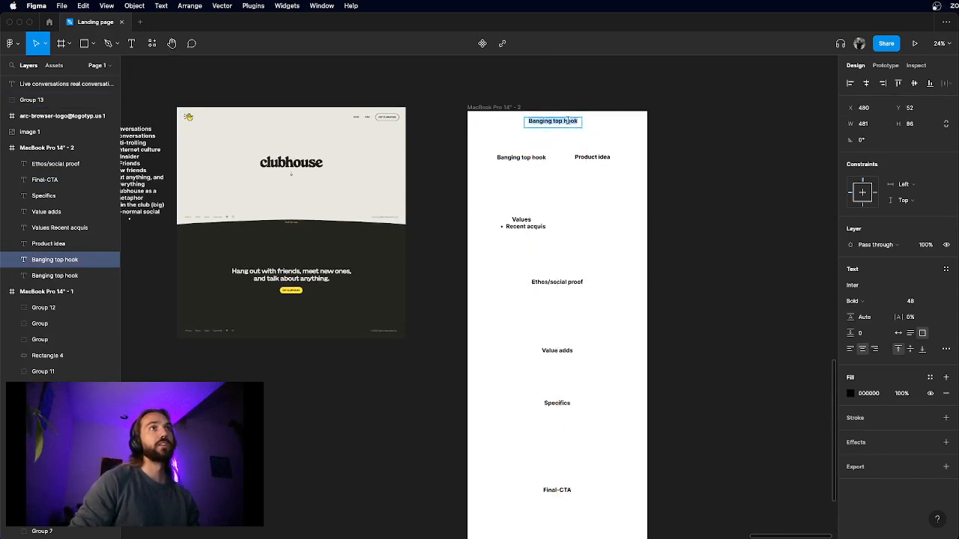
text((Theme Clu)
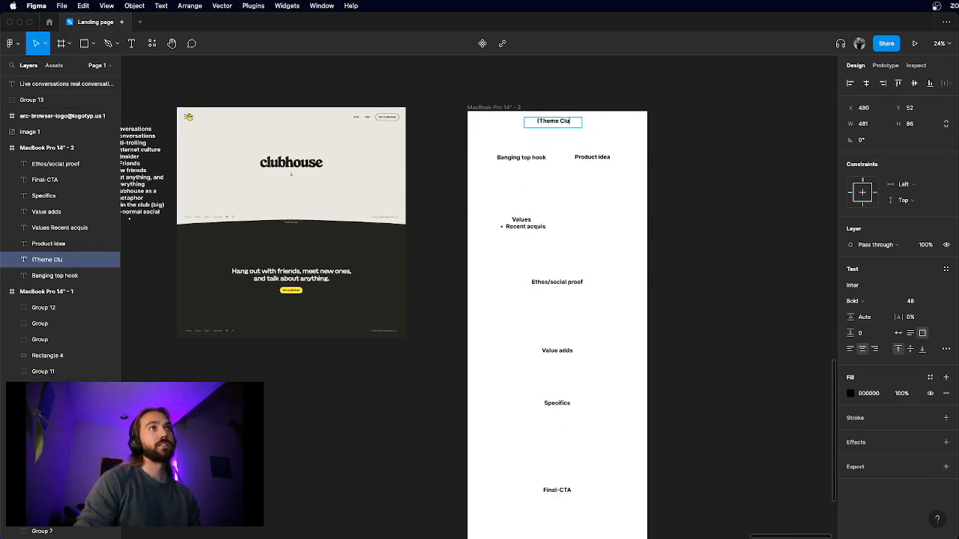
key(Escape)
key(Escape)
scroll(659, 118, down, 2)
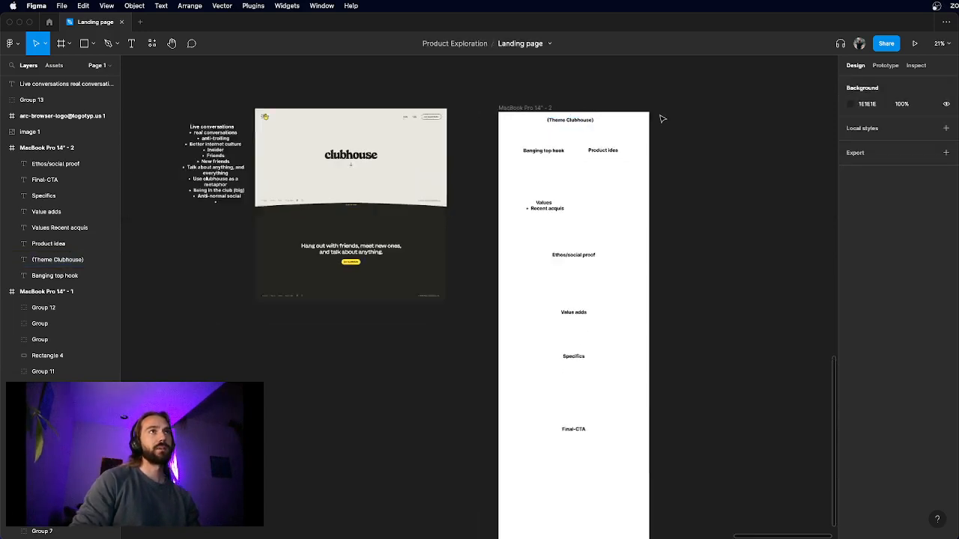
scroll(662, 120, down, 1)
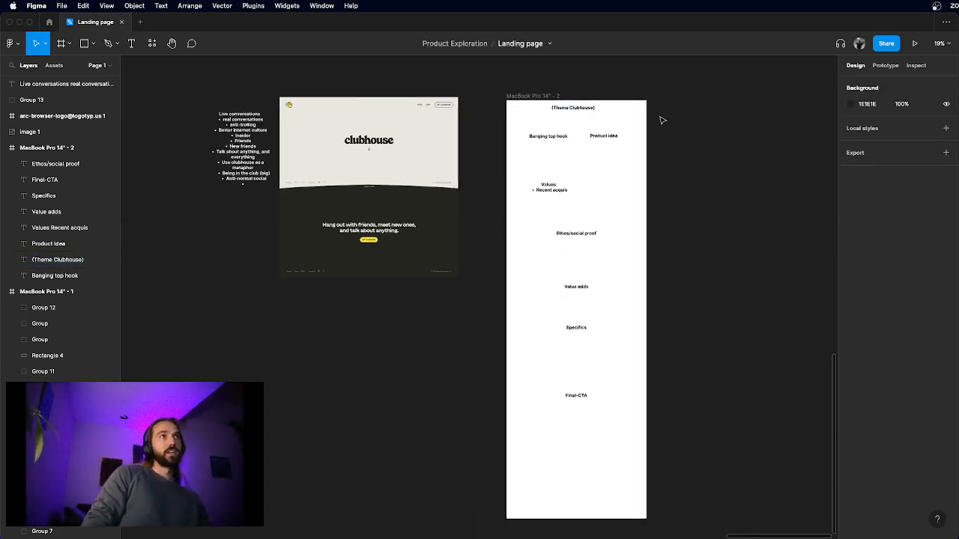
scroll(485, 187, up, 3)
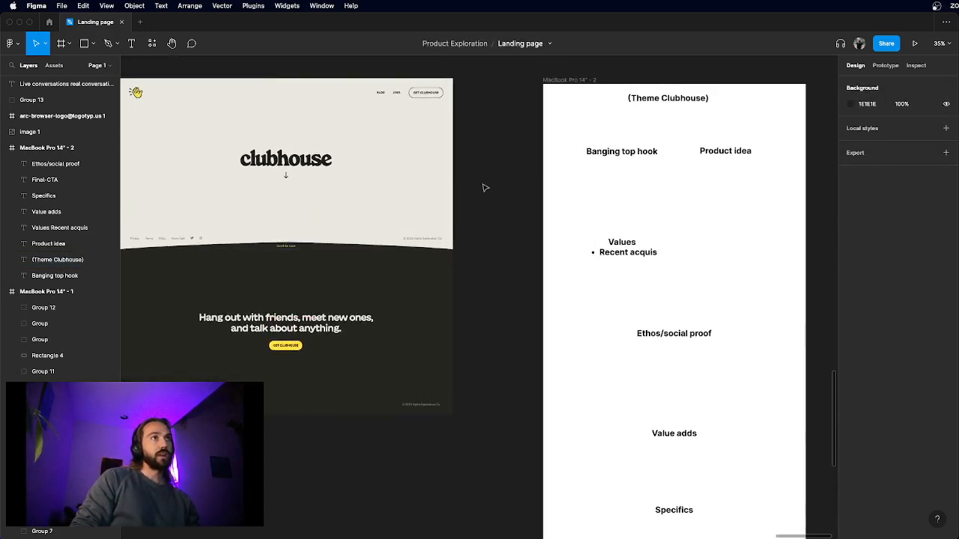
key(t)
click(471, 154)
key(Escape)
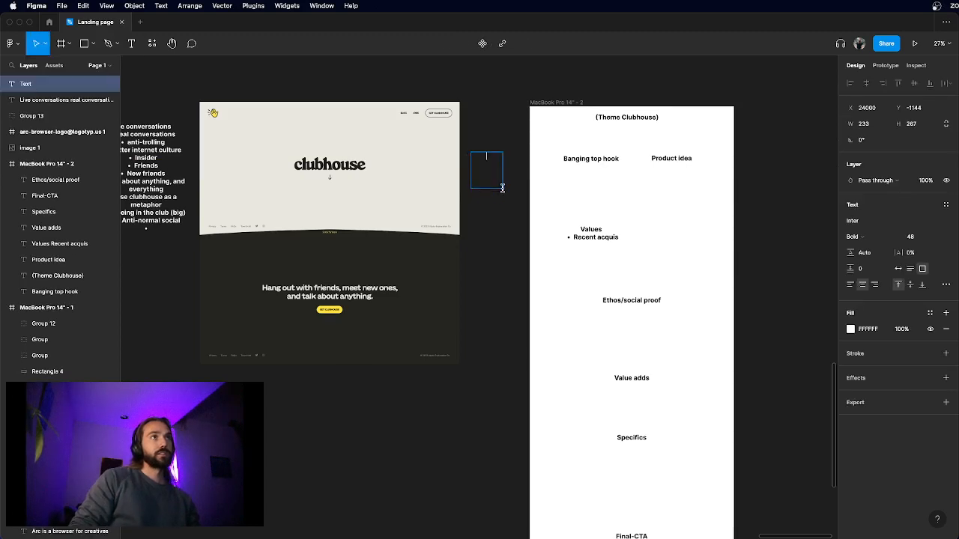
- Draw three stacked rectangles between the Clubhouse page and the outline frame, about 270 × 290, 185 × 249 and 115 × 358
key(r)
mouse_move(487, 168)
mouse_down()
mouse_move(524, 208)
mouse_move(512, 343)
mouse_up()
click(497, 284)
key(r)
click(515, 325)
key(r)
click(526, 381)
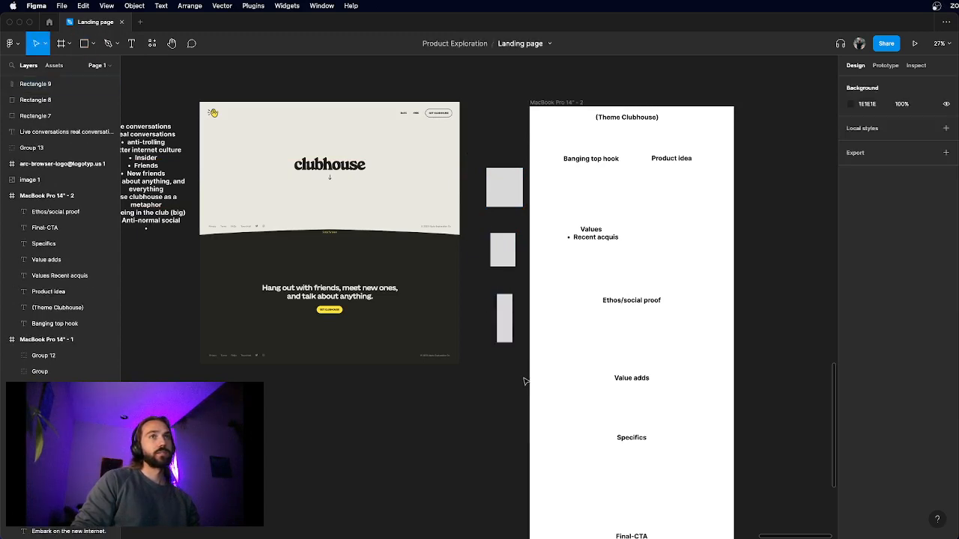
- Fill the uppermost rectangle with the cream sampled from the Clubhouse page's background and place it under "Product idea" in the outline frame
click(514, 207)
click(850, 221)
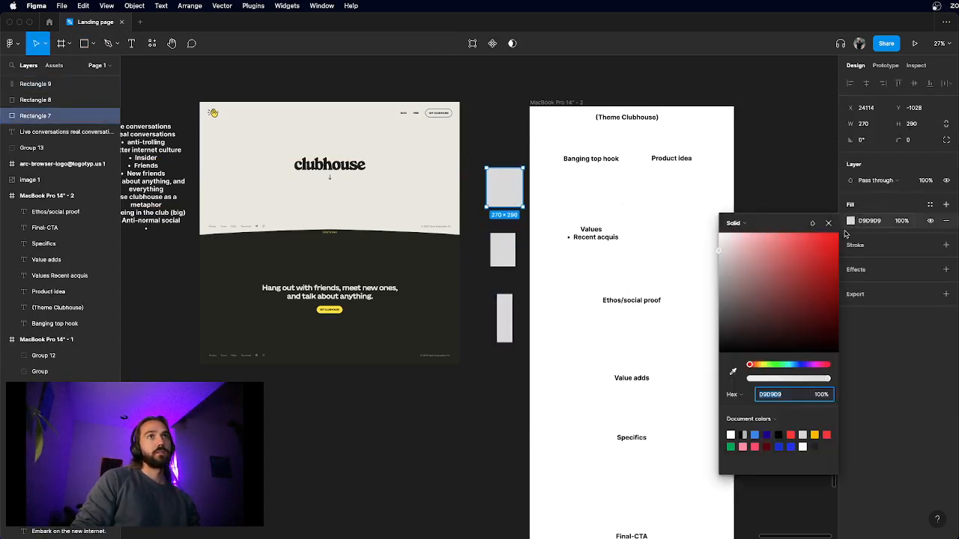
click(736, 374)
click(435, 197)
key(Escape)
key(Escape)
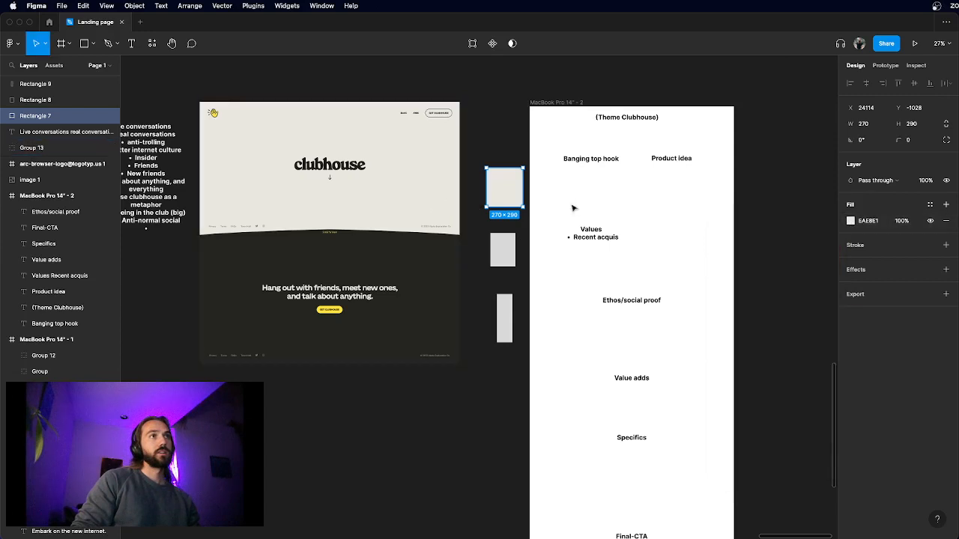
drag(522, 196, 692, 194)
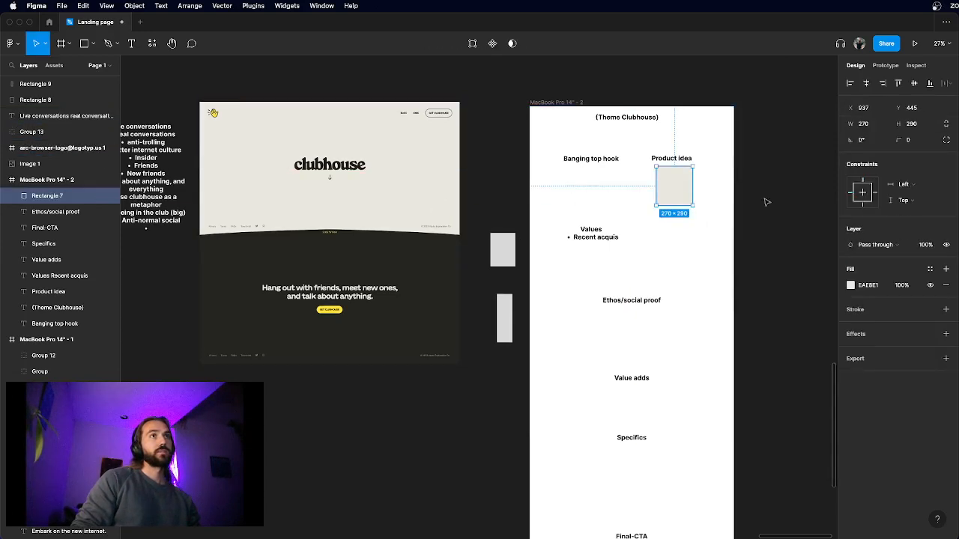
key(Escape)
- Fill the middle rectangle with the dark 242420 sampled from the Clubhouse page and move it beside "Values" in the outline frame
click(509, 243)
click(850, 221)
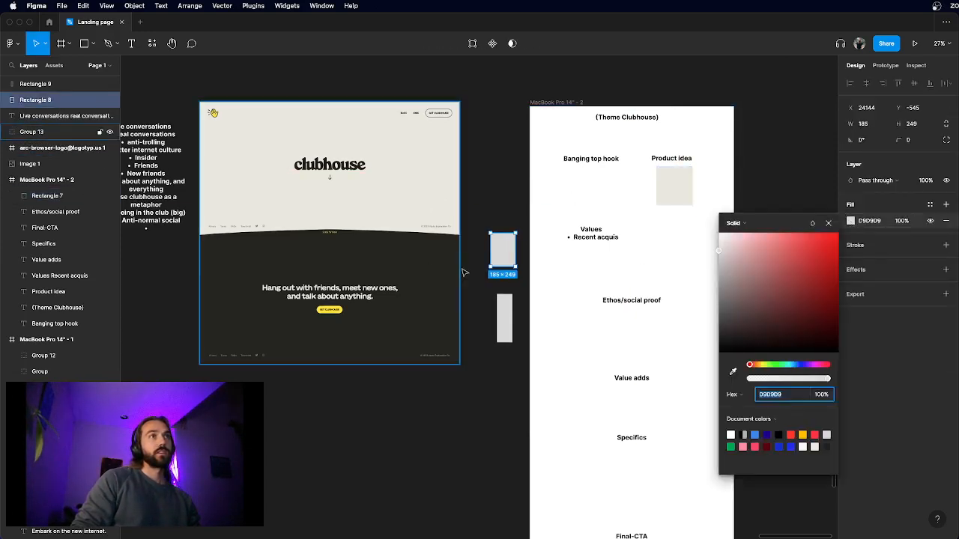
click(735, 373)
click(431, 274)
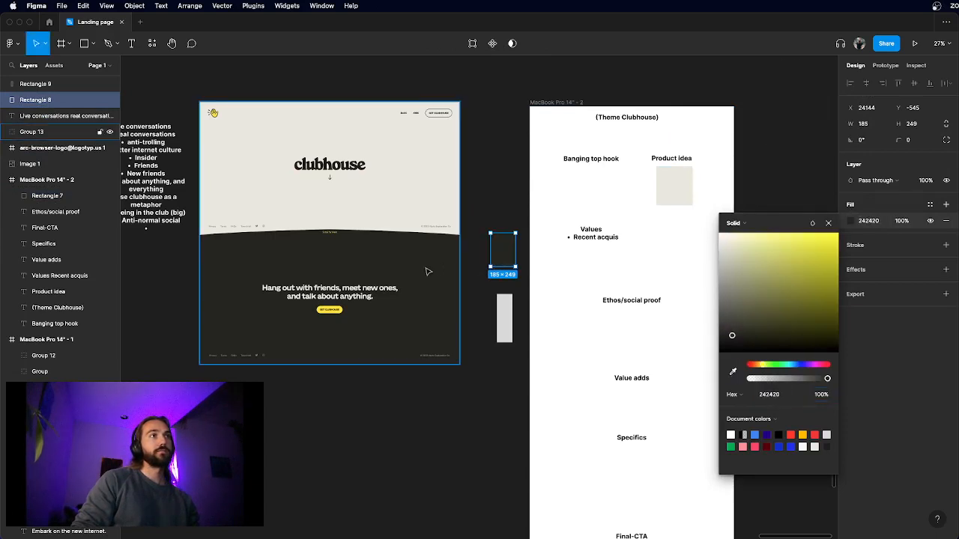
click(487, 207)
drag(505, 249, 685, 249)
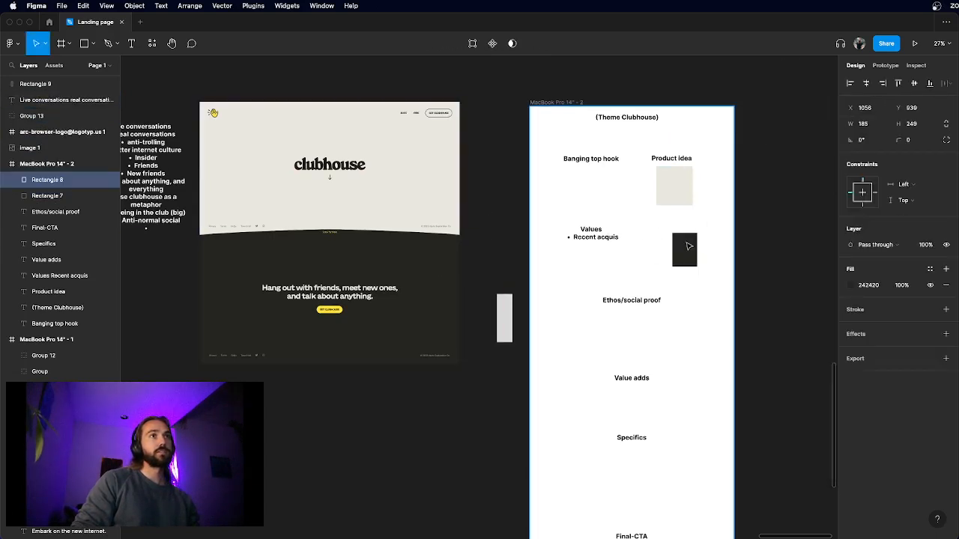
- Fill the last rectangle with the yellow FFE450 sampled from the Get Clubhouse button and place it beside "Ethos/social proof"
click(507, 235)
click(505, 321)
click(850, 221)
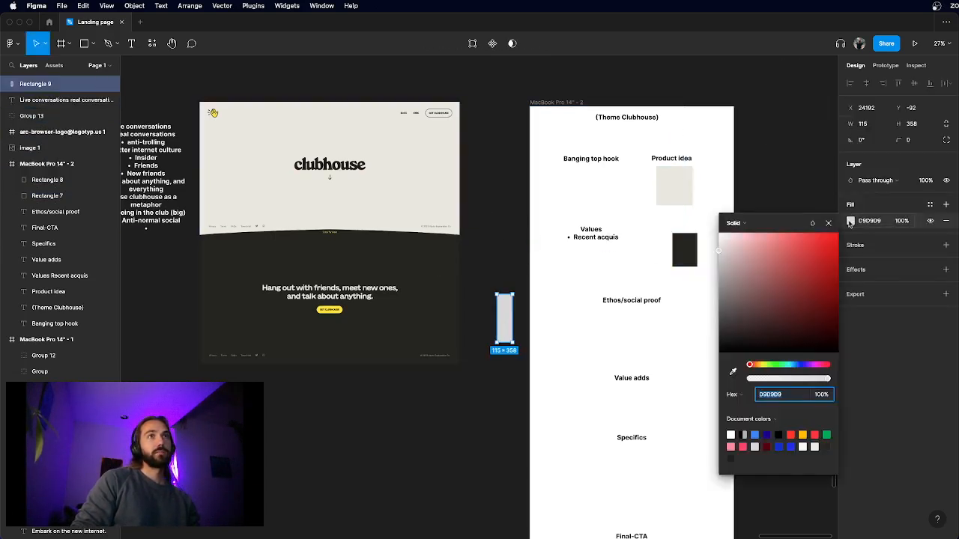
click(733, 372)
scroll(322, 311, up, 5)
click(327, 307)
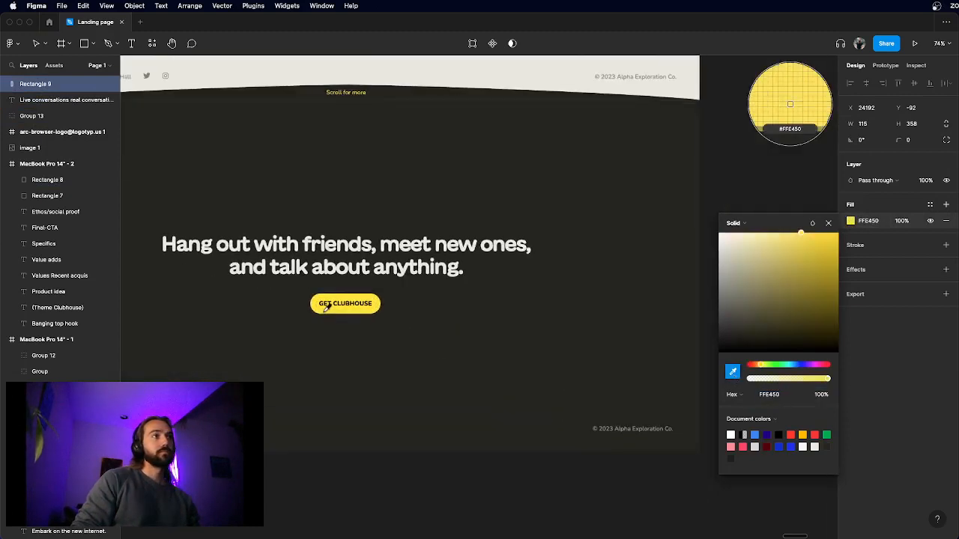
key(Escape)
scroll(326, 307, down, 5)
key(Escape)
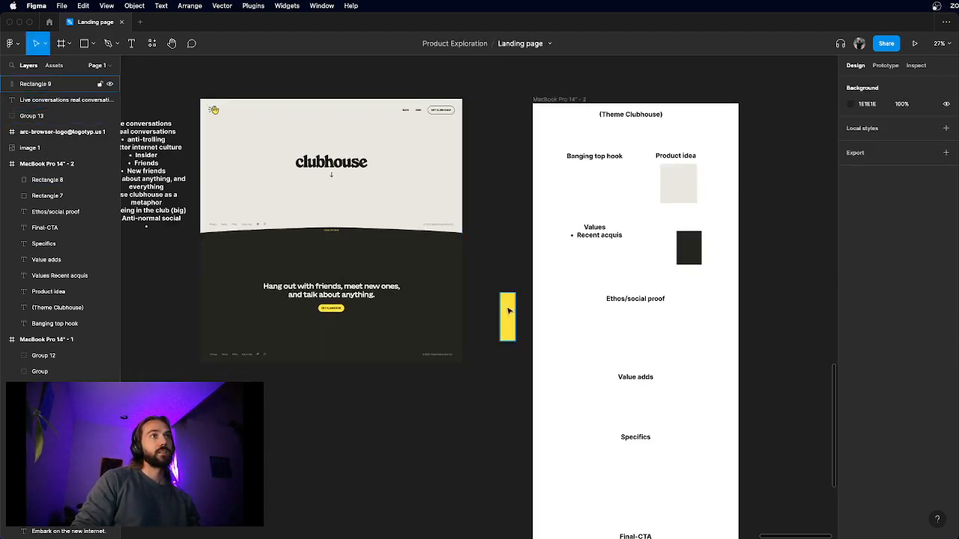
drag(508, 311, 692, 302)
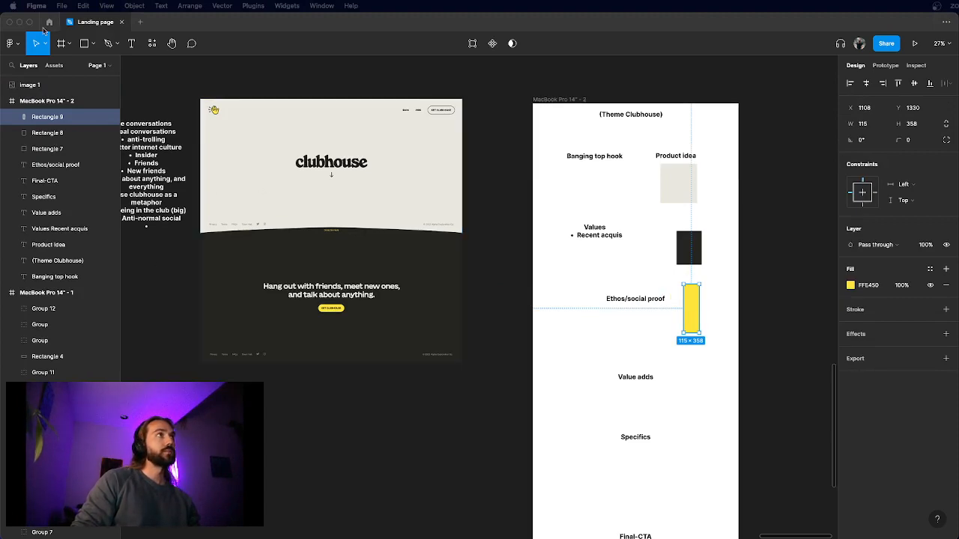
- Switch to Chrome and open clubhouse.com in a new tab
click(21, 22)
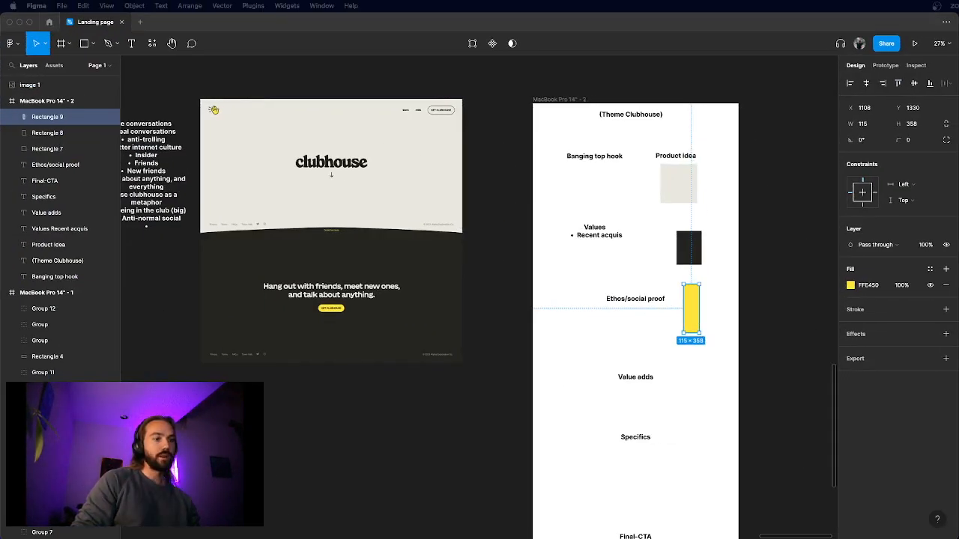
drag(212, 57, 230, 36)
text(clubhouse)
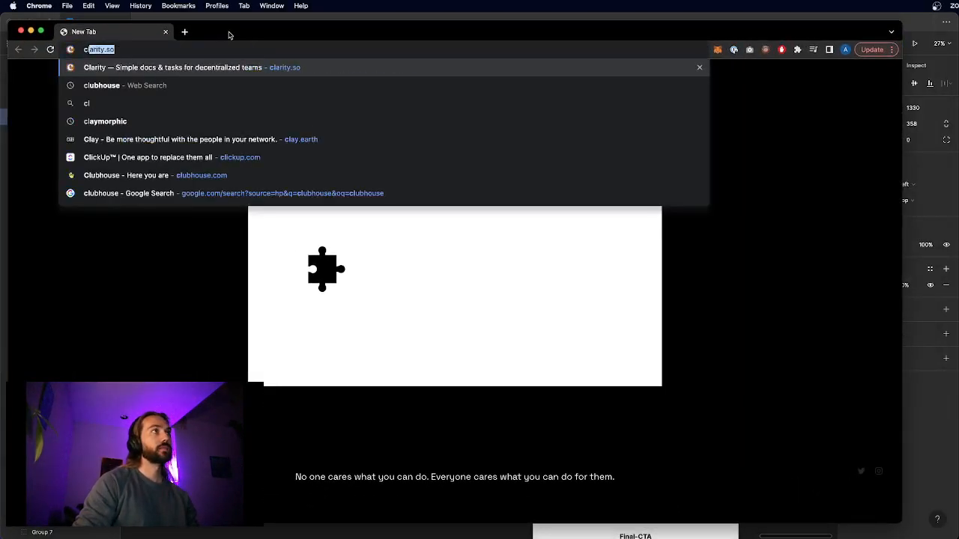
text(.)
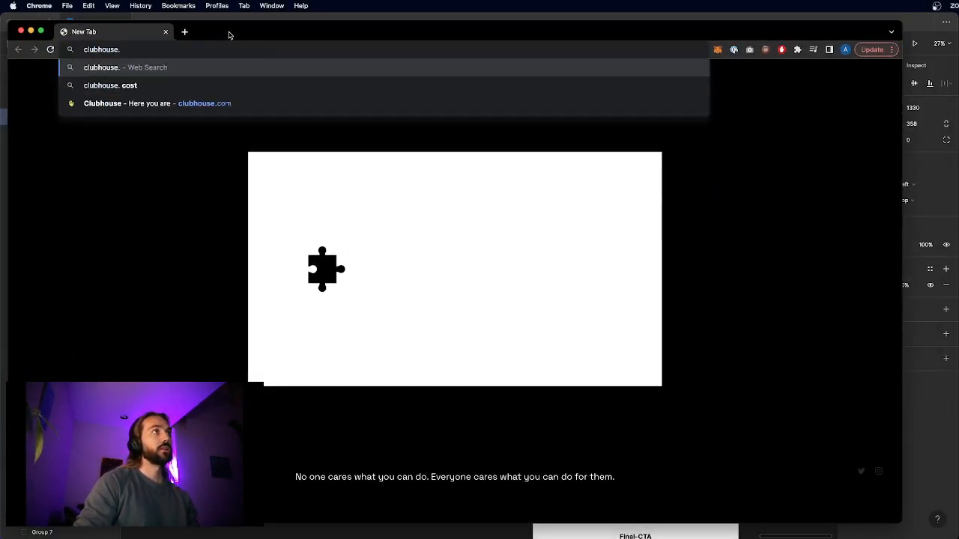
click(159, 103)
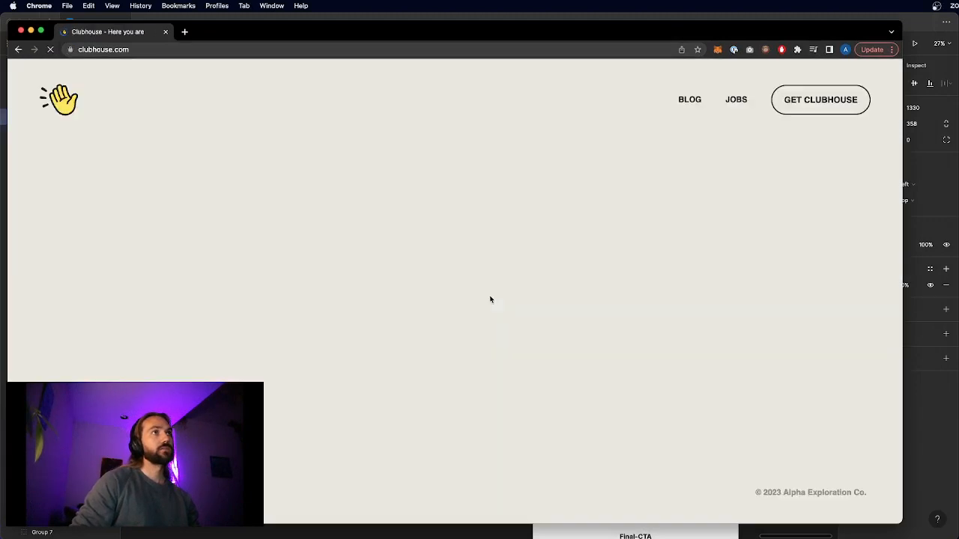
- Try to run the WhatFont extension on the Clubhouse opening section
click(797, 49)
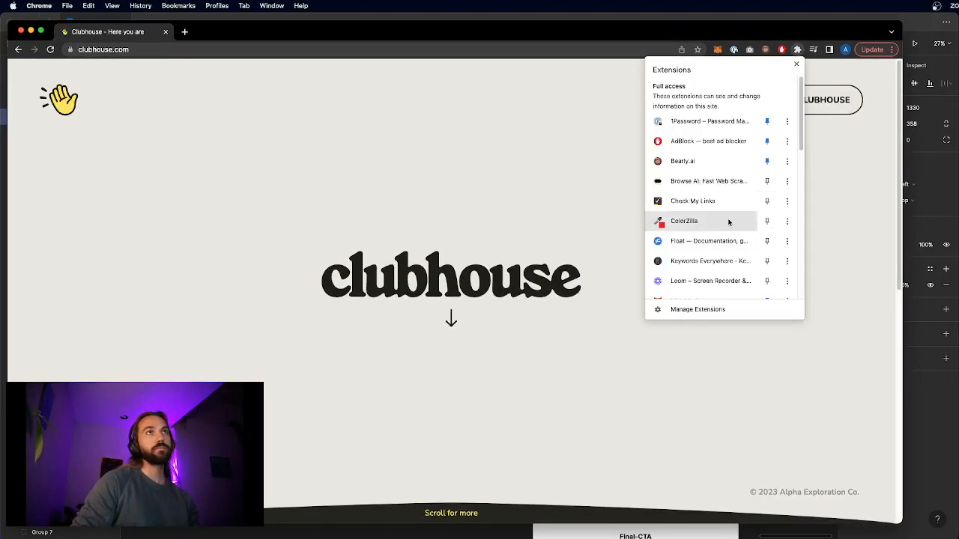
scroll(728, 222, down, 5)
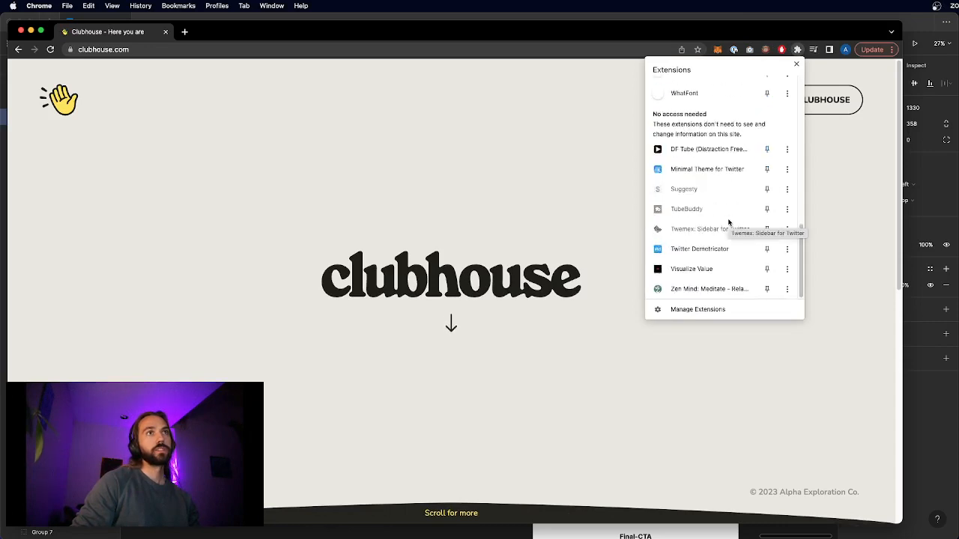
click(717, 96)
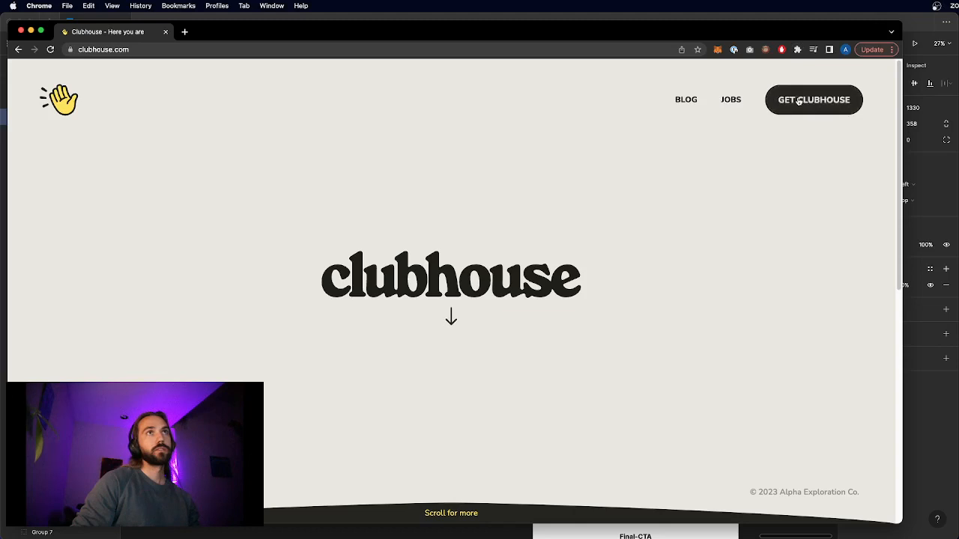
- Go to the "Hang out with friends" section and pin the WhatFont extension for quick access
scroll(492, 240, down, 5)
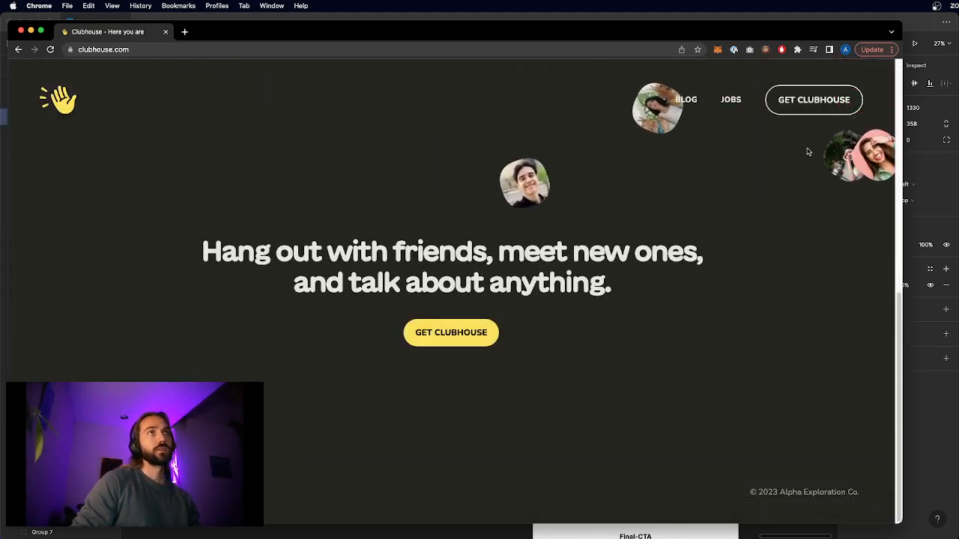
click(797, 50)
scroll(712, 207, down, 5)
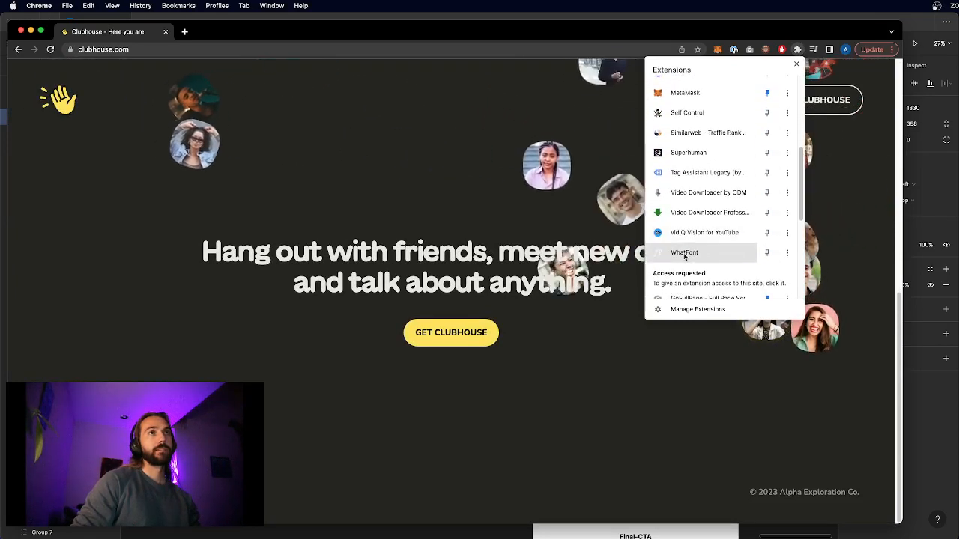
click(767, 254)
scroll(791, 86, up, 1)
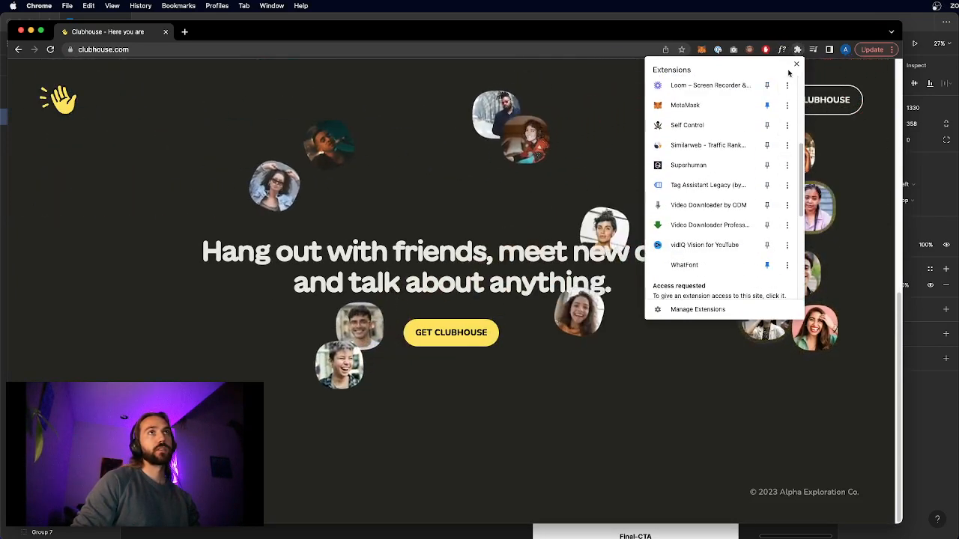
- Identify the font of the "Hang out with friends" headline with WhatFont, and return to the Figma file
click(690, 265)
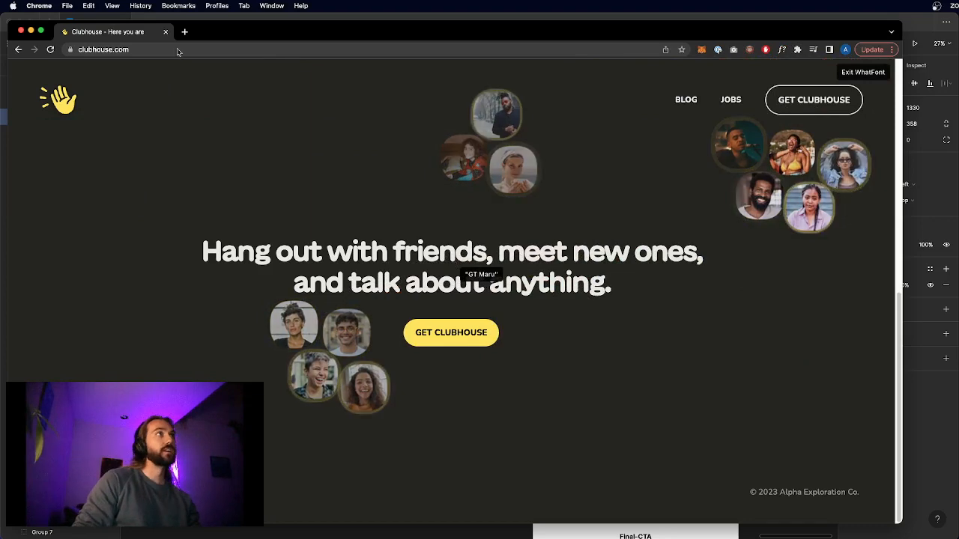
click(912, 425)
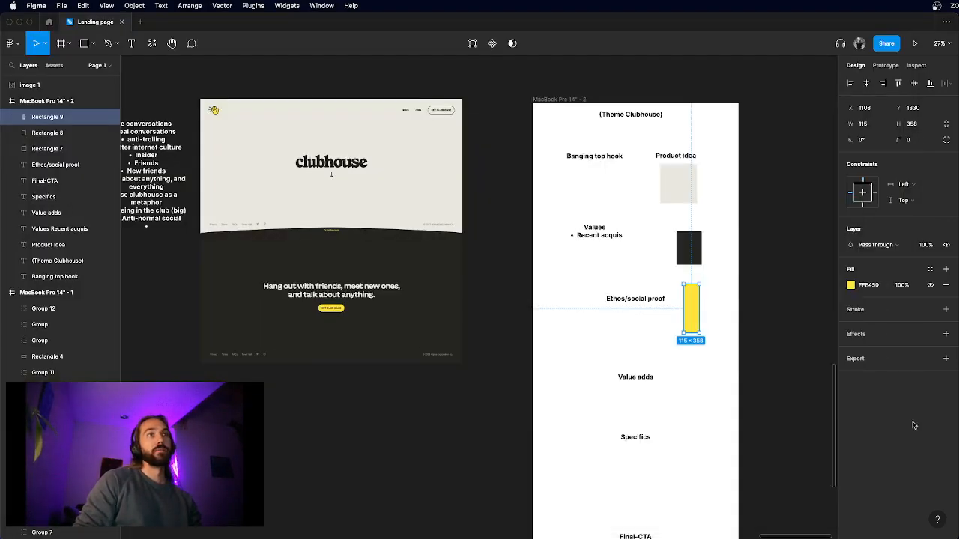
- Try to set a font starting with "Gt" on the "Ethos/social proof" label
click(493, 316)
click(634, 300)
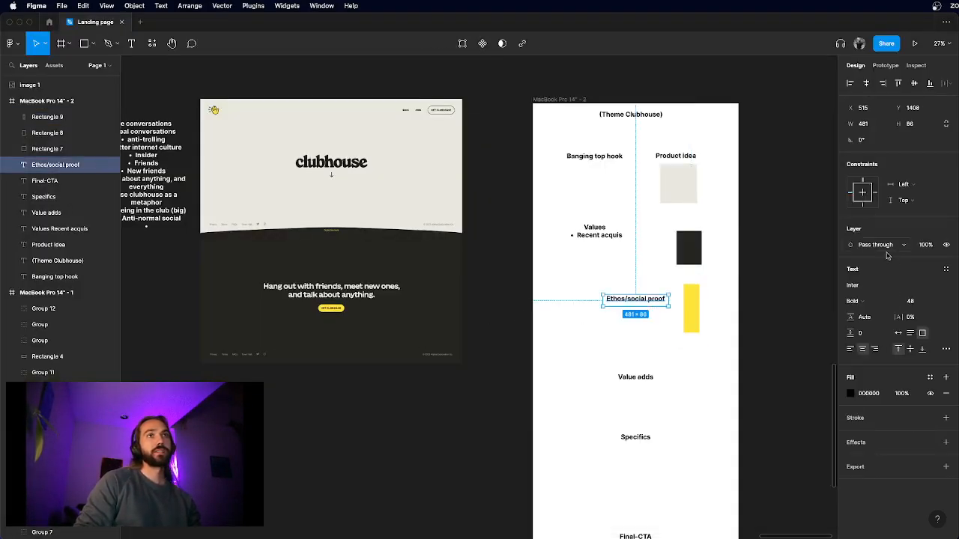
click(858, 286)
text(Gi)
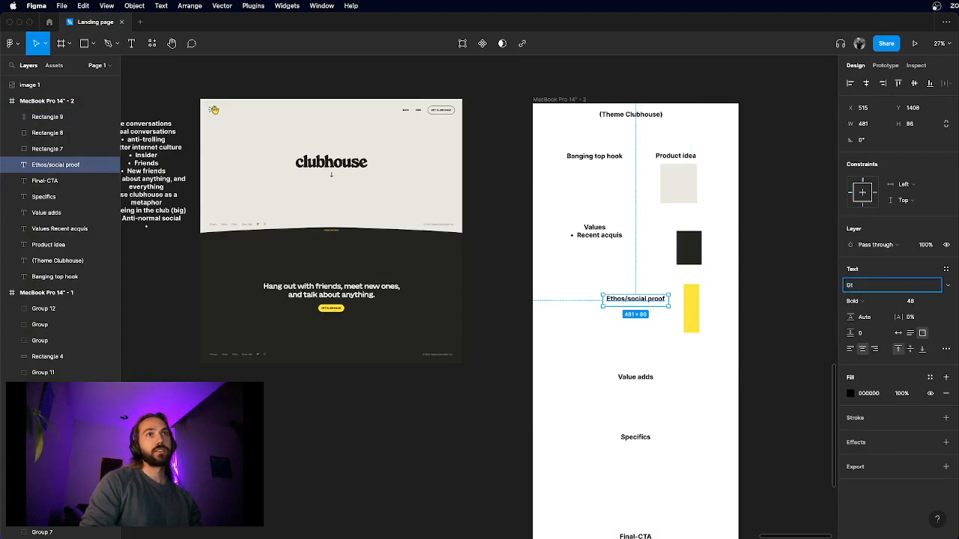
click(491, 412)
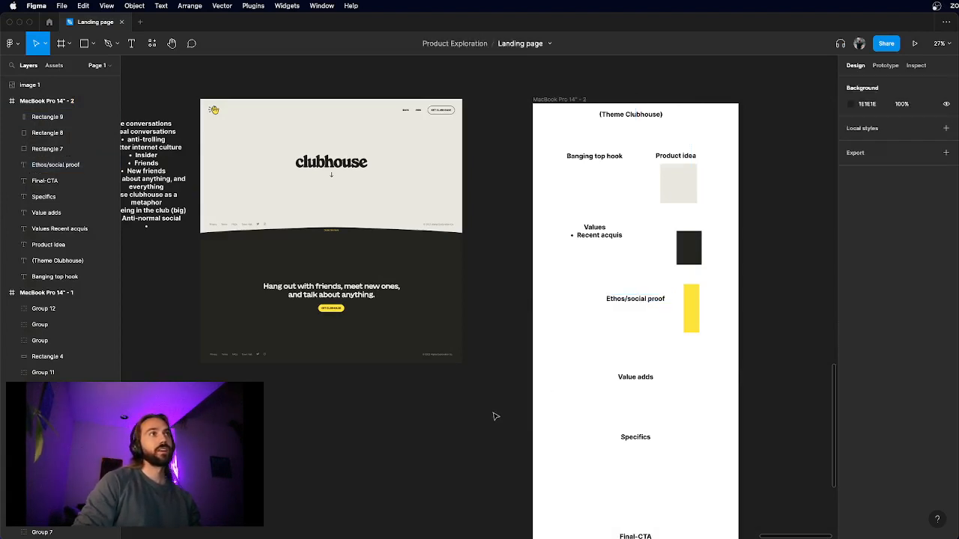
- Review the landing page outline, the Clubhouse site screenshots and the list of theme ideas beside them
scroll(392, 304, up, 3)
scroll(392, 305, down, 3)
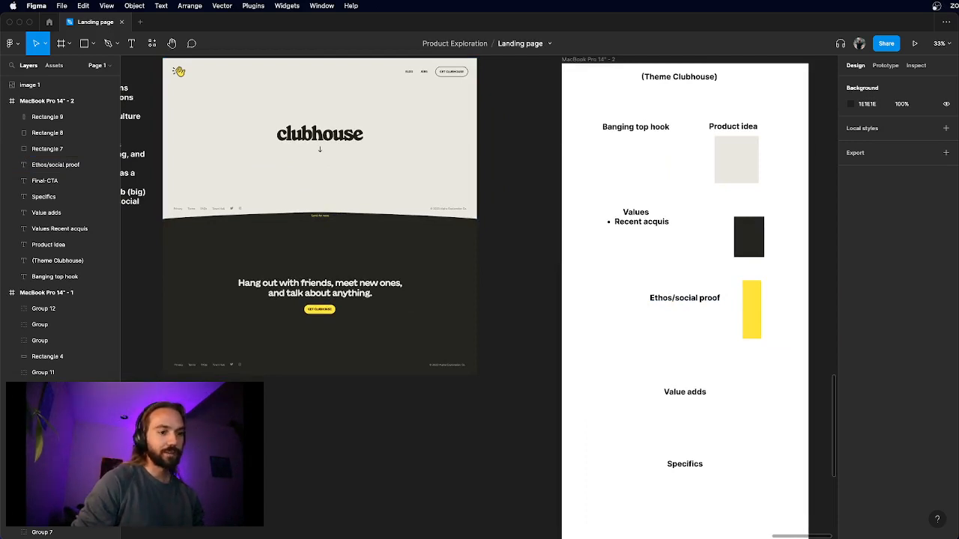
scroll(510, 328, up, 3)
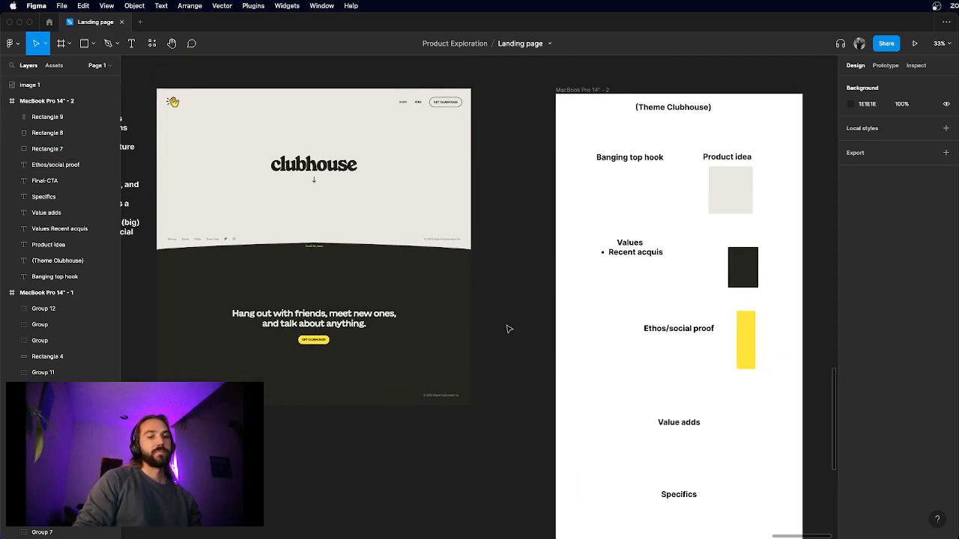
scroll(509, 328, left, 1)
scroll(508, 329, up, 6)
scroll(508, 329, right, 7)
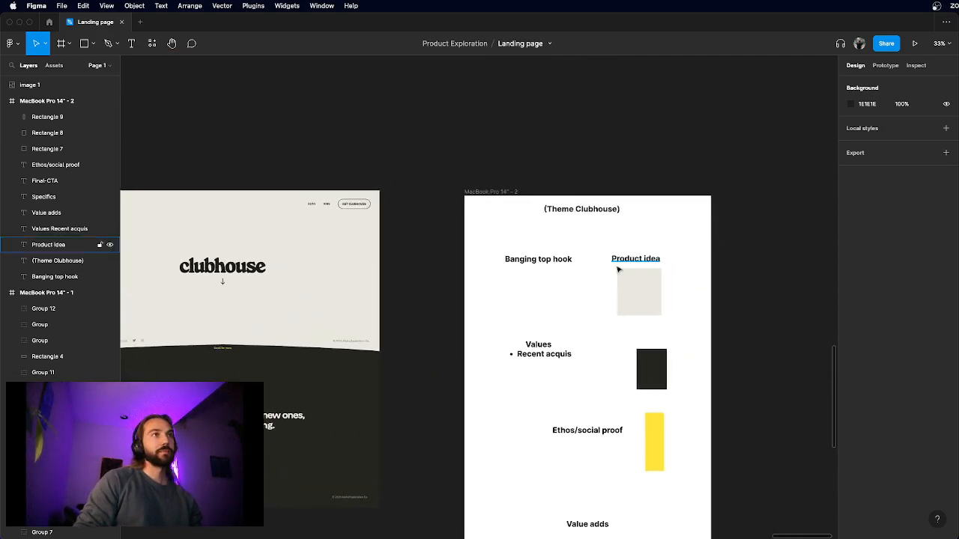
scroll(577, 276, up, 5)
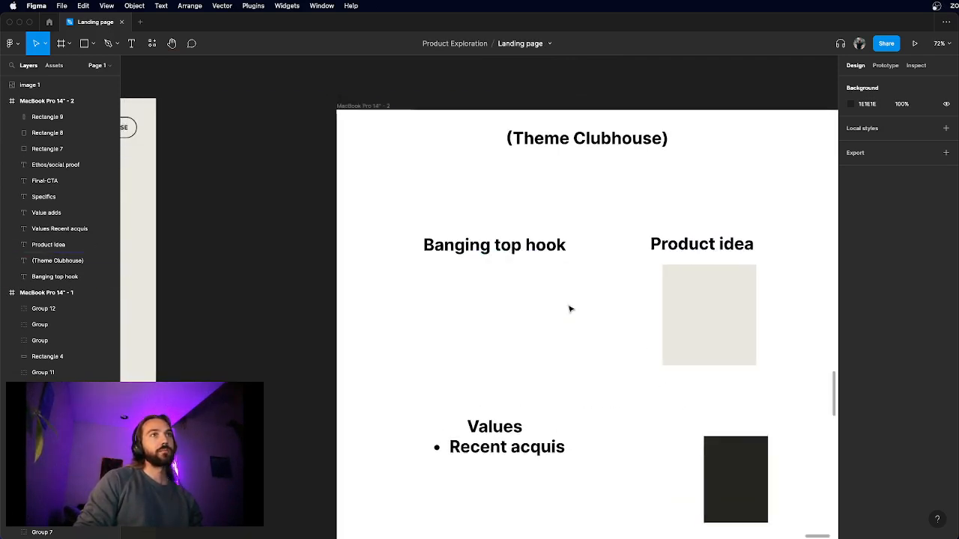
scroll(570, 309, down, 5)
scroll(570, 309, left, 10)
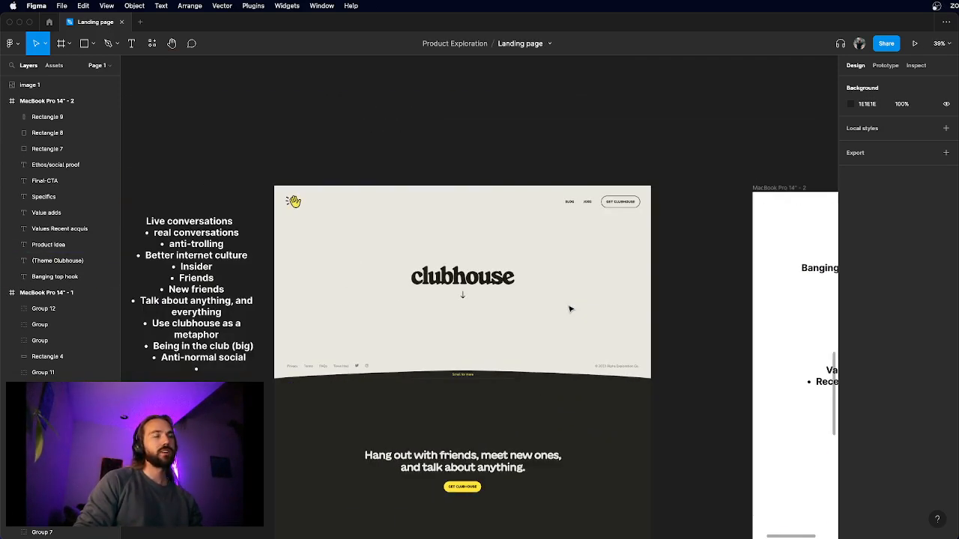
scroll(570, 308, down, 2)
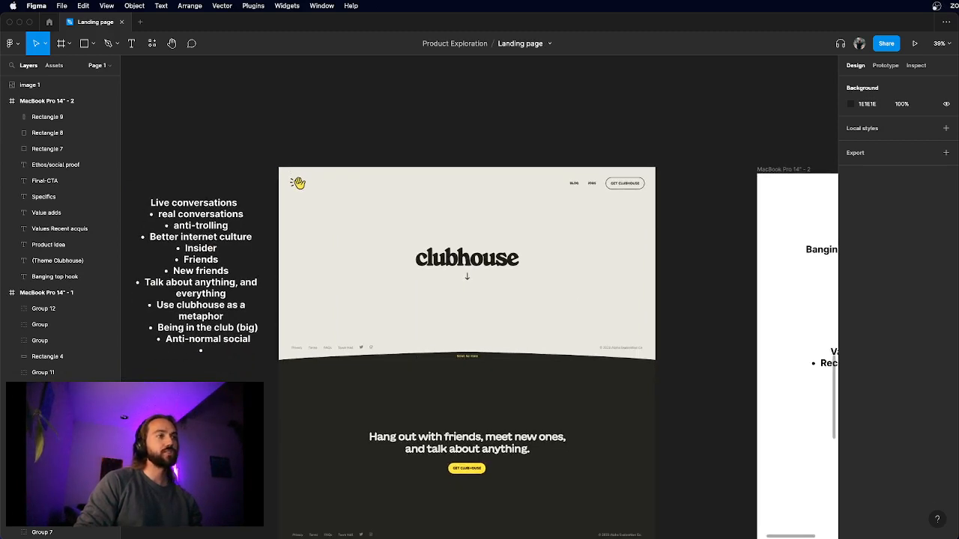
- Switch to Chrome and run a Google image search for "clubhouse product" in a new tab
key(super+Tab)
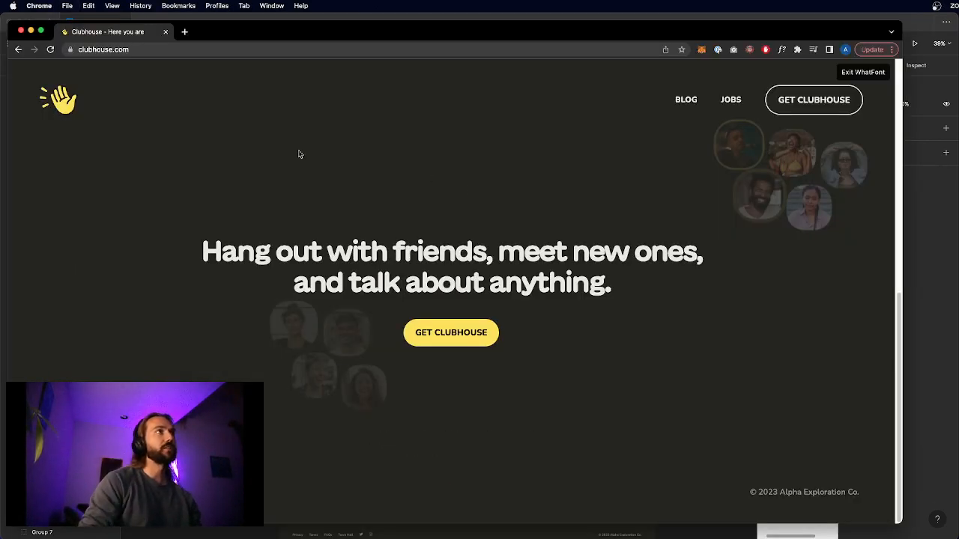
key(super+t)
text(clubhouse product)
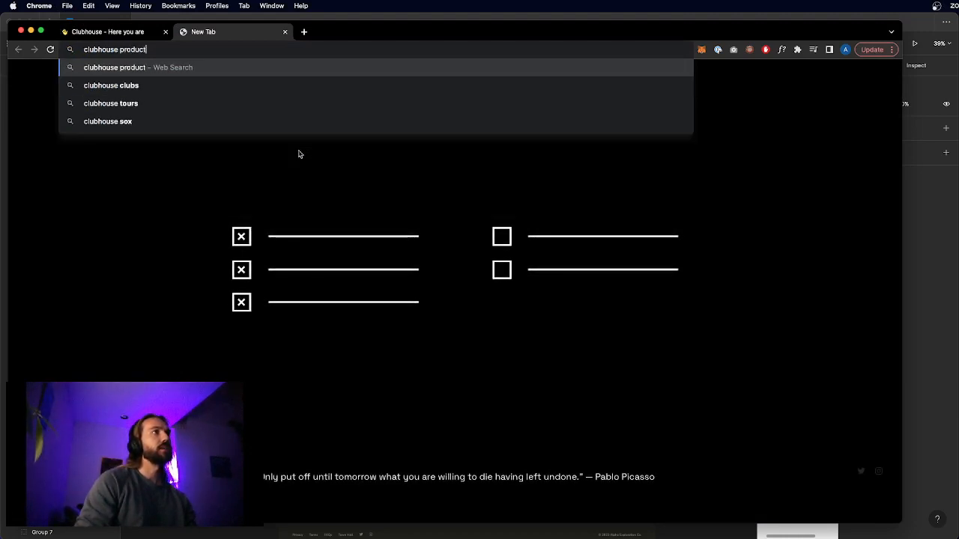
key(Return)
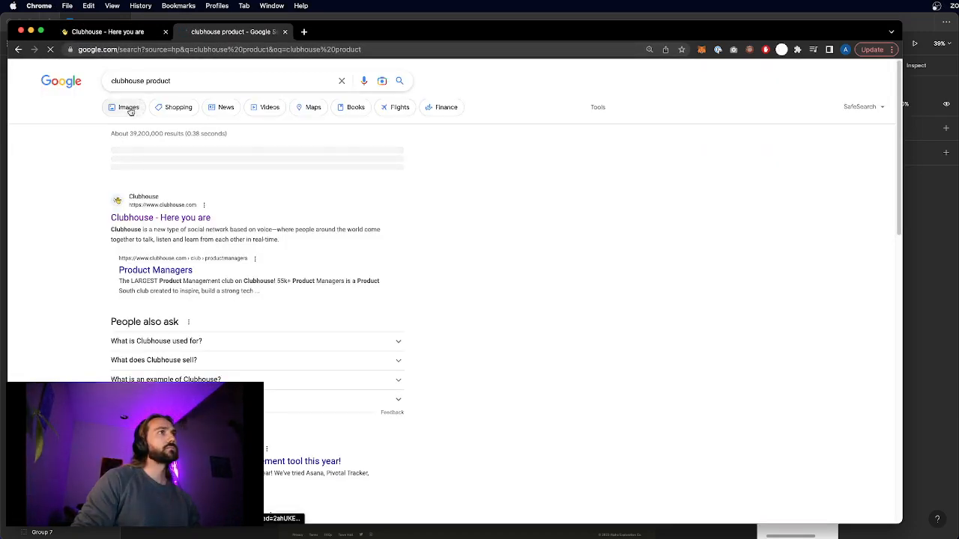
click(129, 110)
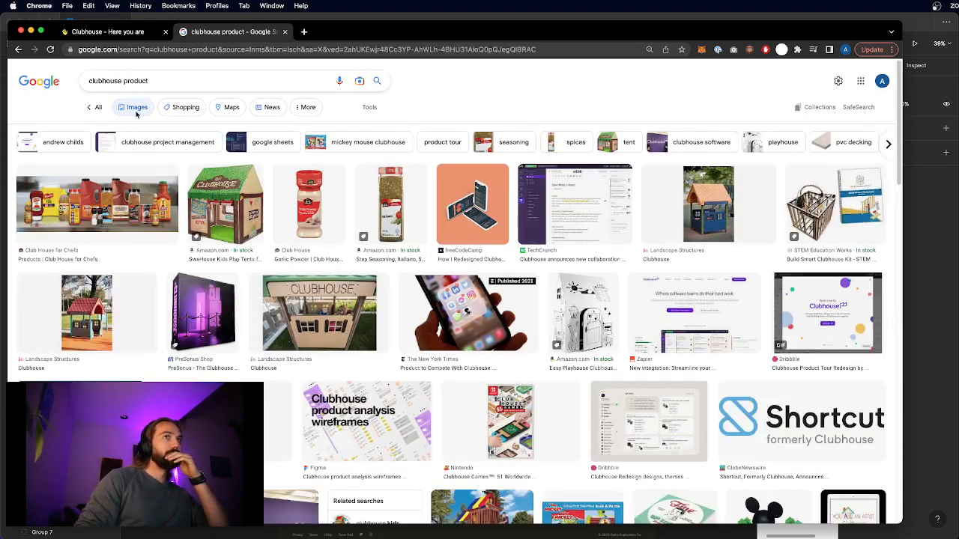
- Find the "Join Clubhouse HQ on clubhouse" image through the Product Ops result's related content and copy it
scroll(217, 199, down, 5)
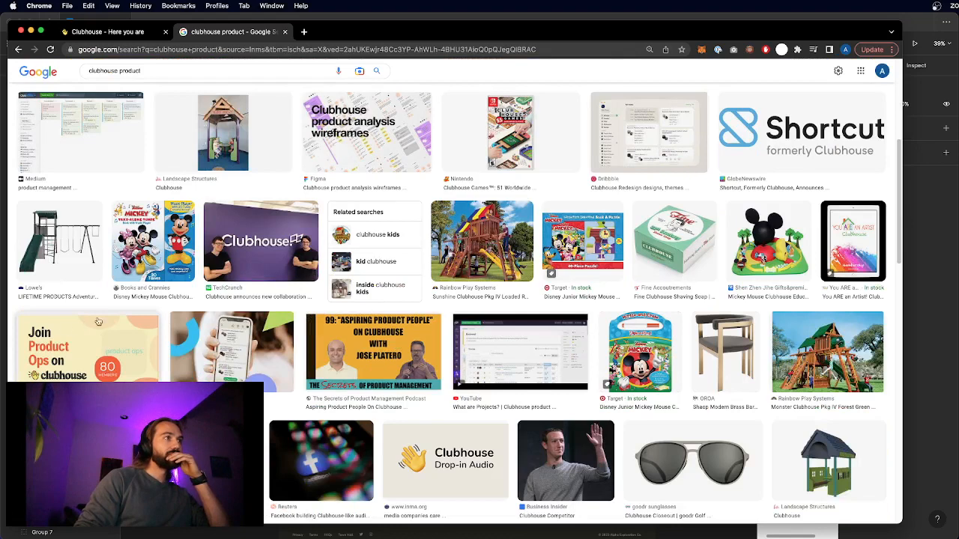
click(89, 328)
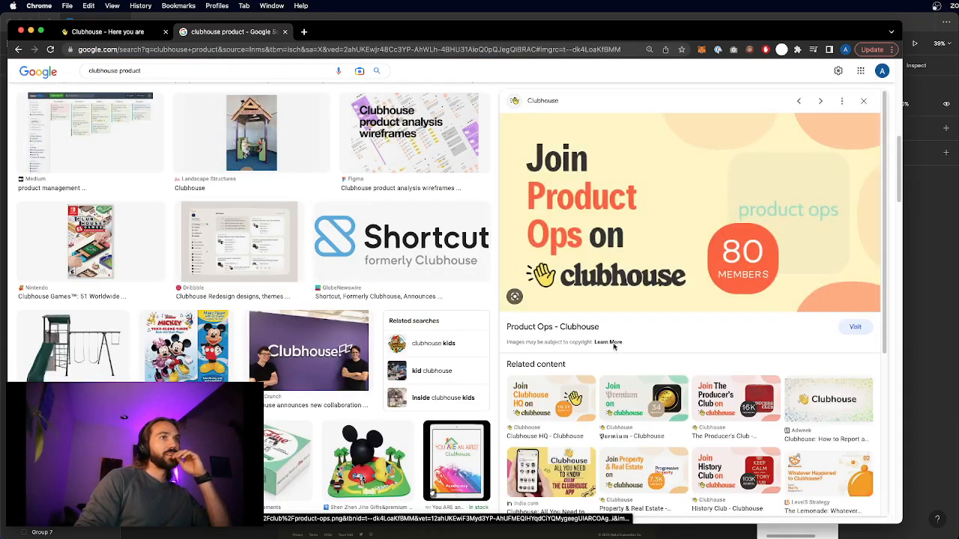
click(550, 390)
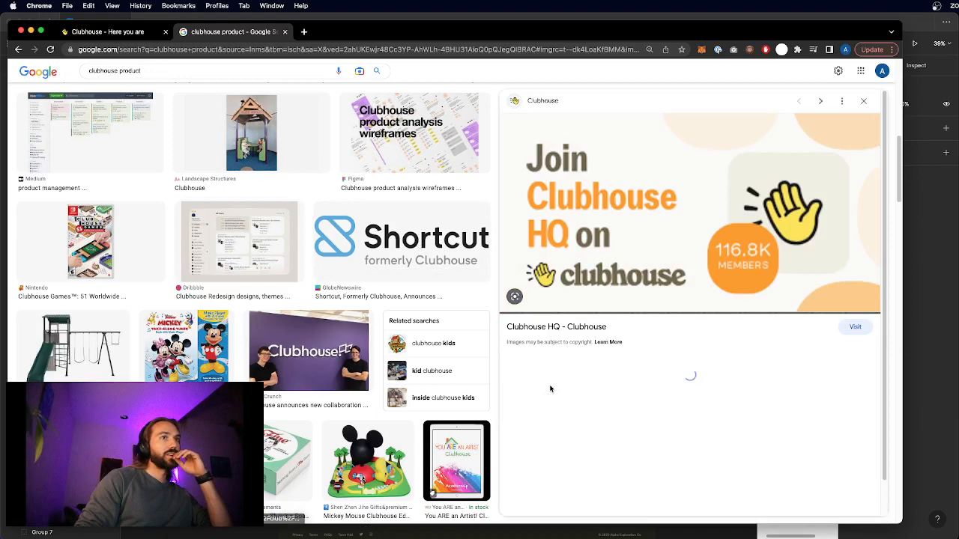
right_click(627, 202)
click(656, 313)
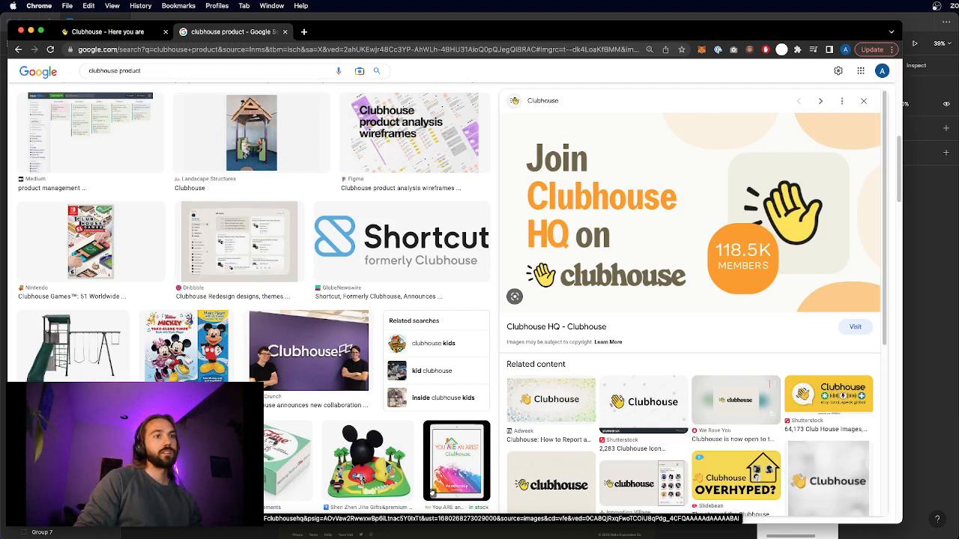
- Switch to Figma, paste the Clubhouse HQ image and place it on the empty canvas above the Clubhouse screenshot
key(super+Tab)
key(super+v)
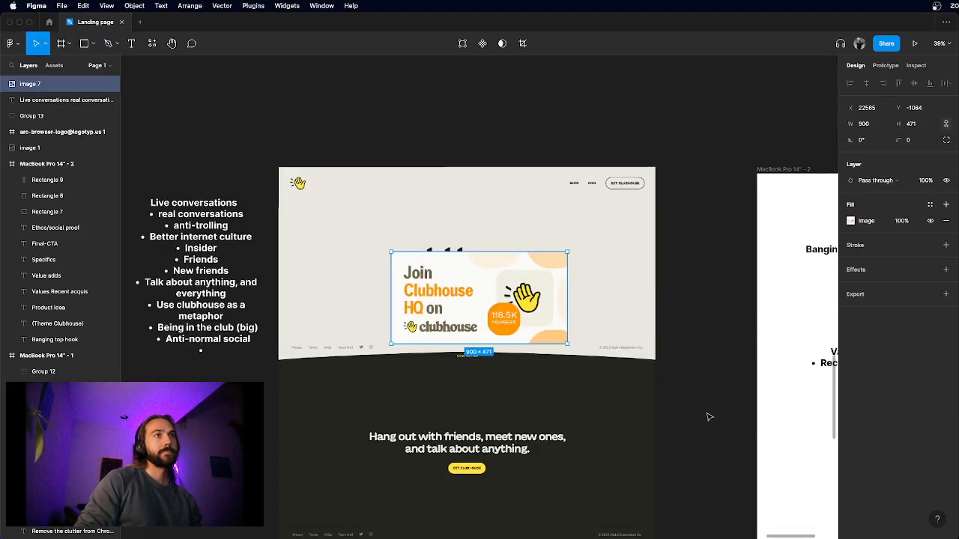
scroll(710, 417, down, 3)
scroll(353, 221, right, 3)
drag(269, 322, 345, 123)
click(484, 156)
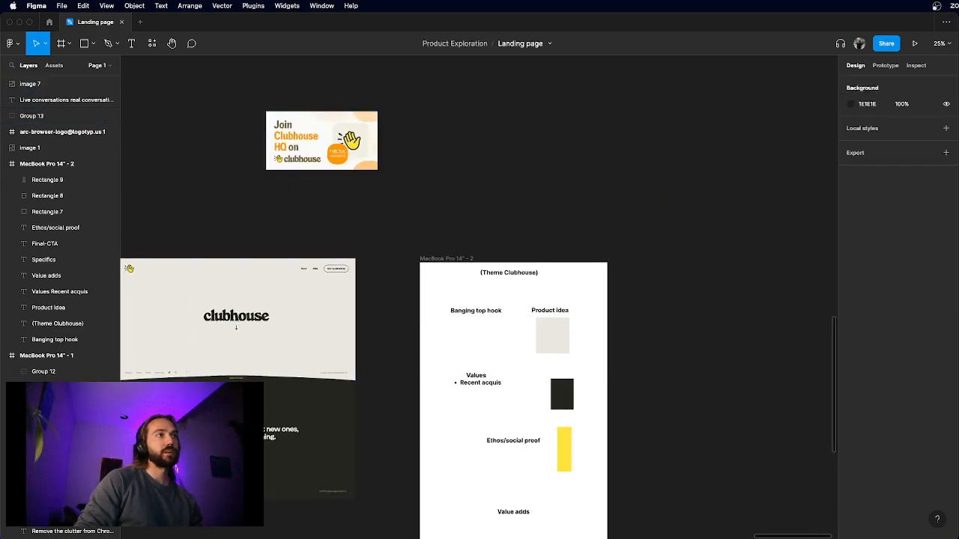
- Switch to Chrome, search Google Images for "clubhouse logo" and open the waving-hand logo's Wikimedia Commons page
key(super+Tab)
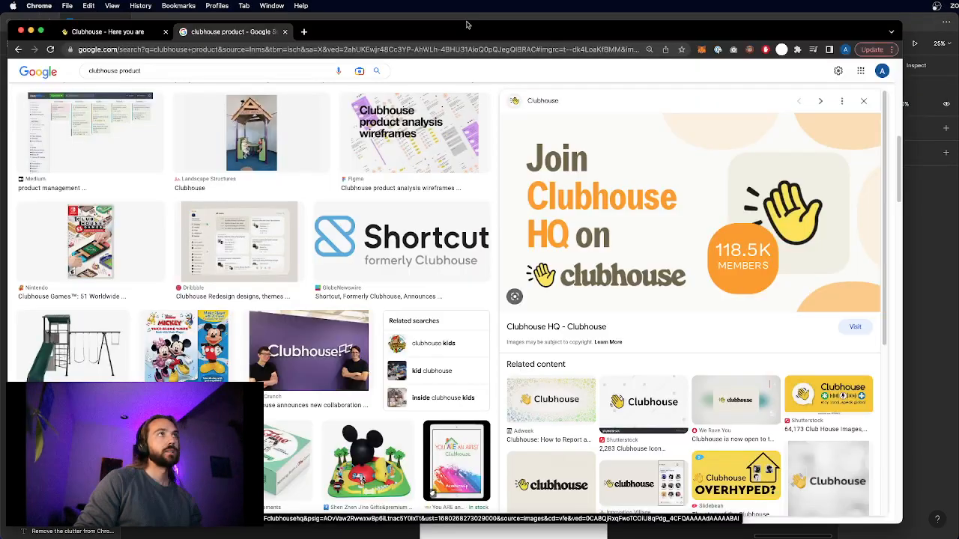
double_click(133, 71)
text(logo)
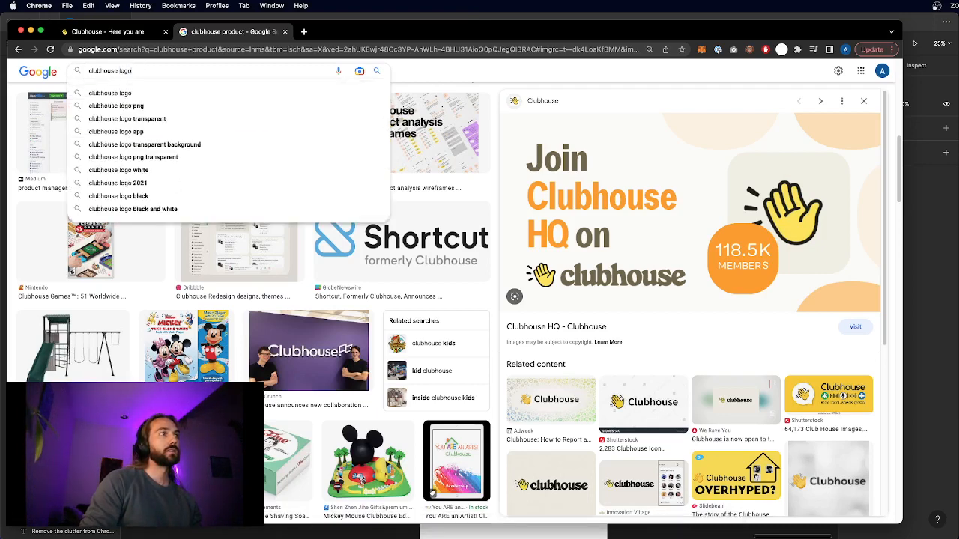
key(Return)
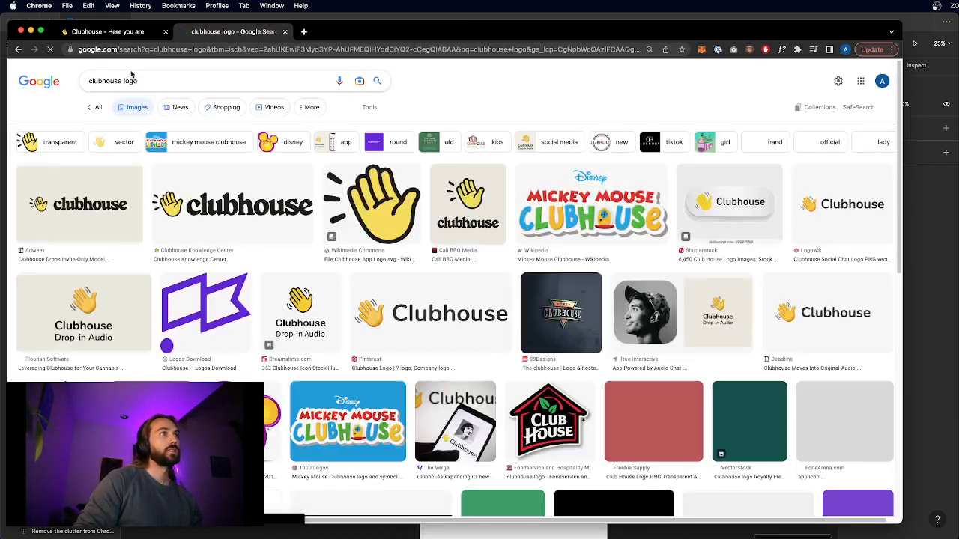
click(355, 177)
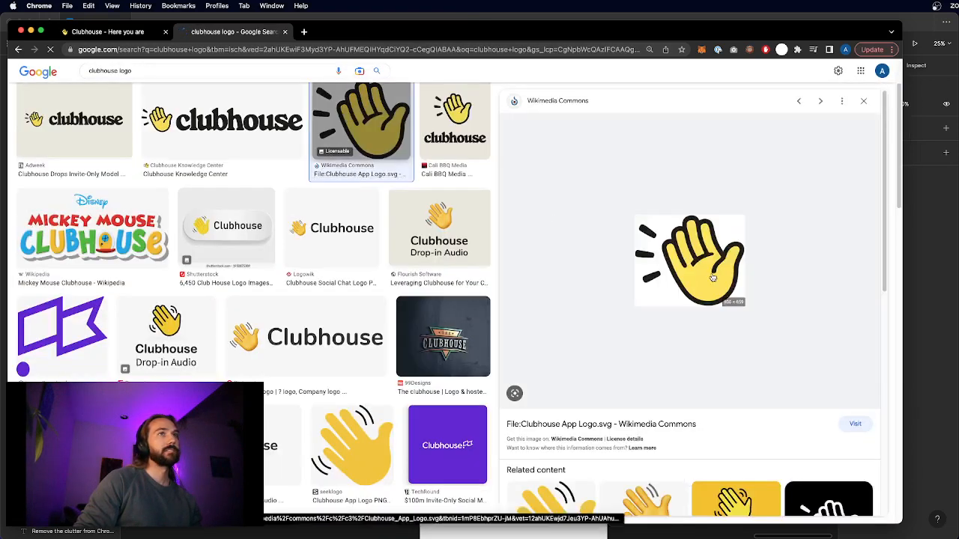
click(704, 274)
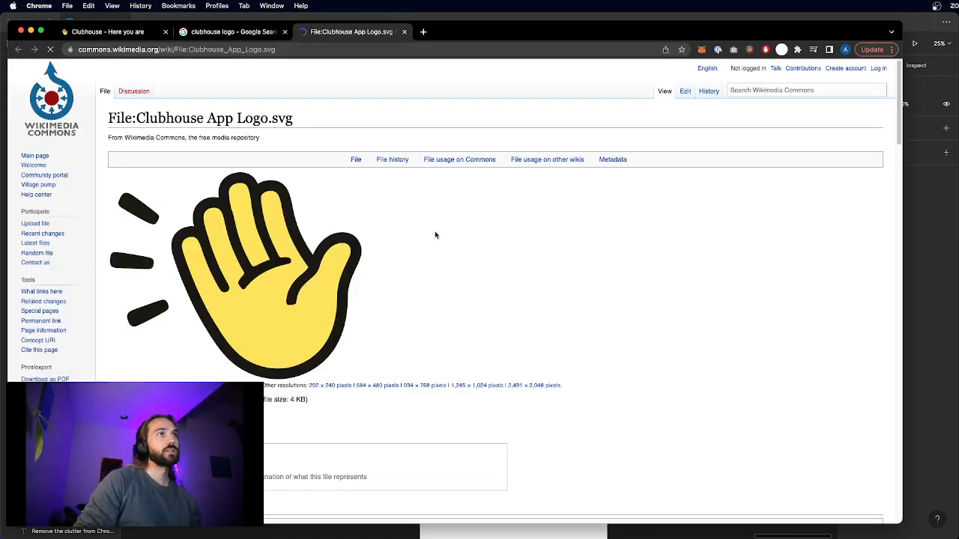
- Save the waving-hand logo image to Downloads under the name clubhouse
right_click(269, 307)
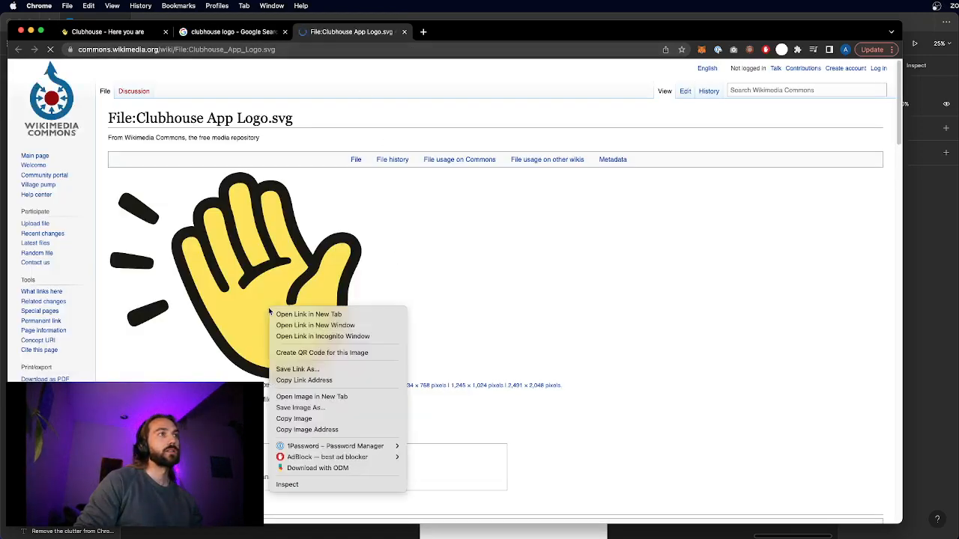
click(304, 408)
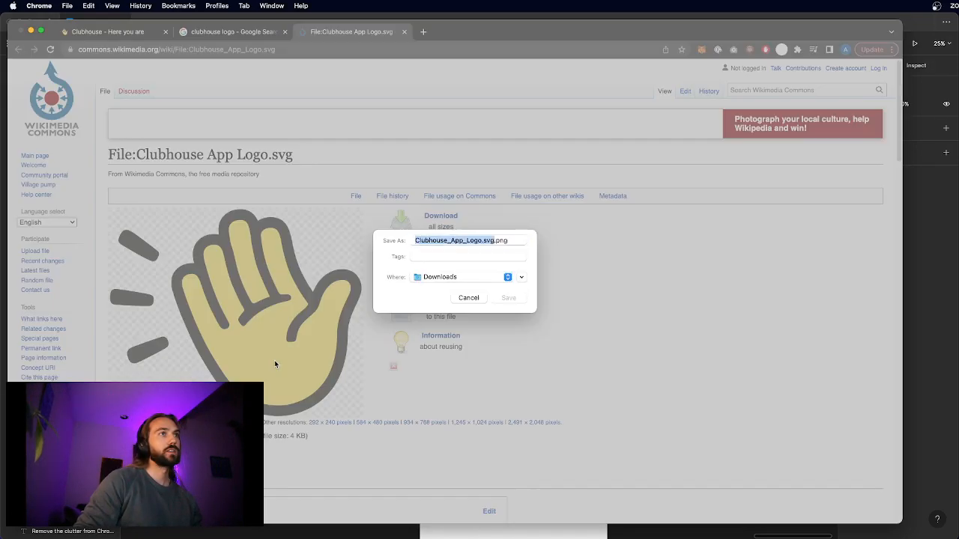
right_click(275, 362)
click(447, 251)
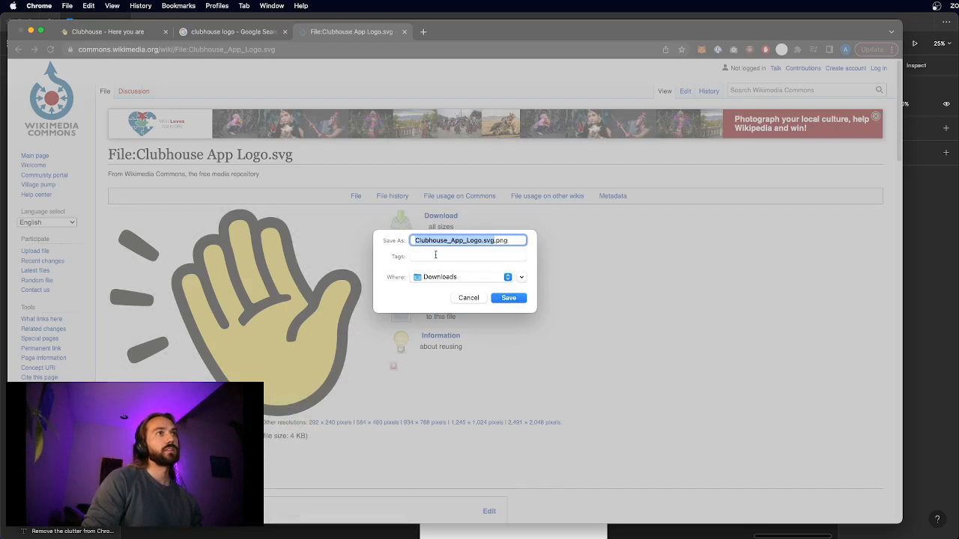
text(clubhouse)
key(Return)
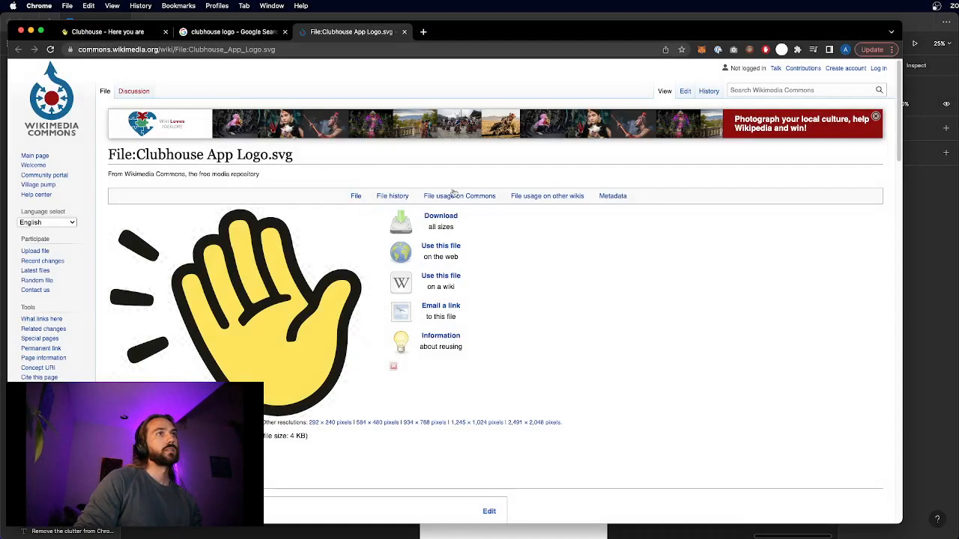
- Switch to Figma and place clubhouse.png from Downloads on the canvas above the landing page outline frame
click(935, 278)
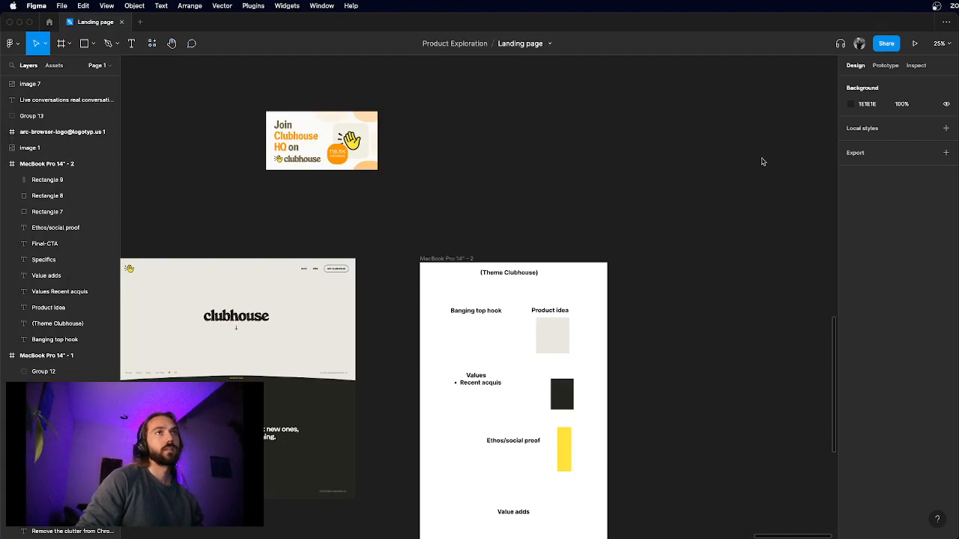
key(super+shift+k)
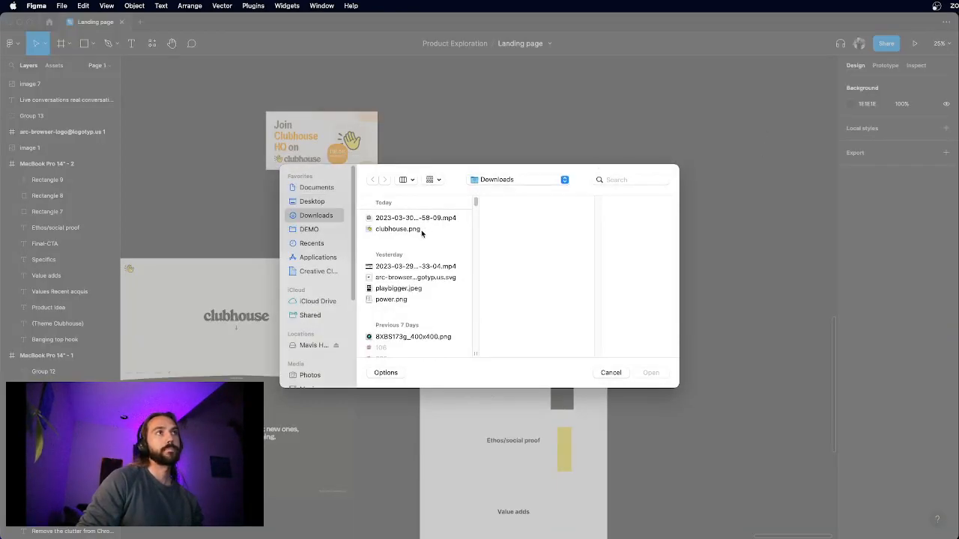
click(422, 229)
key(Return)
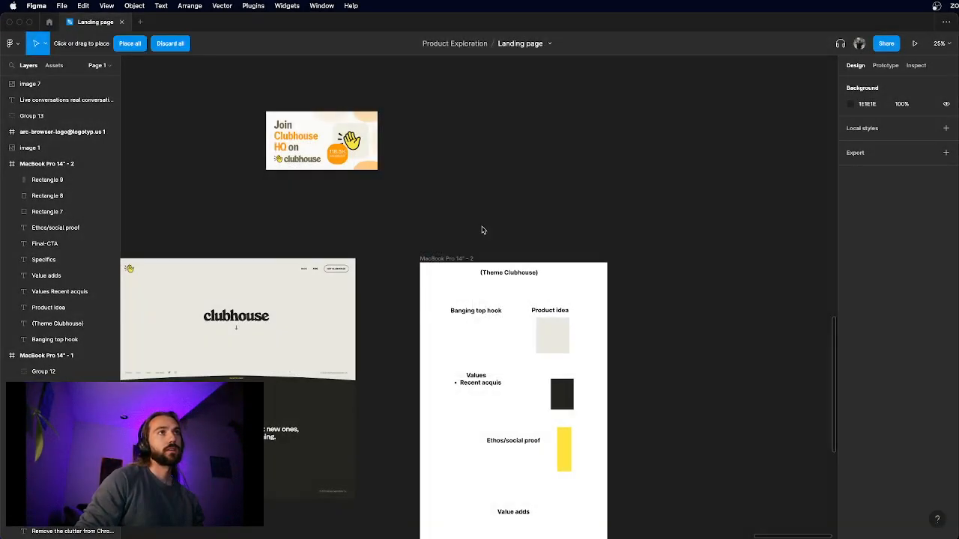
click(495, 217)
key(Escape)
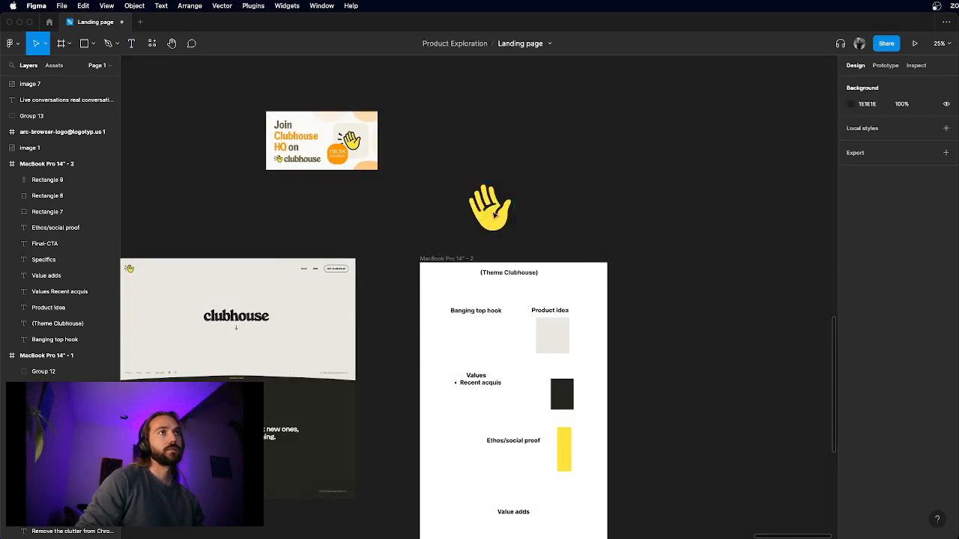
- Shrink the waving-hand logo and put it in the top-left corner of the MacBook Pro 14" - 2 frame
click(494, 217)
drag(514, 241, 438, 276)
click(496, 198)
scroll(441, 283, up, 5)
click(479, 161)
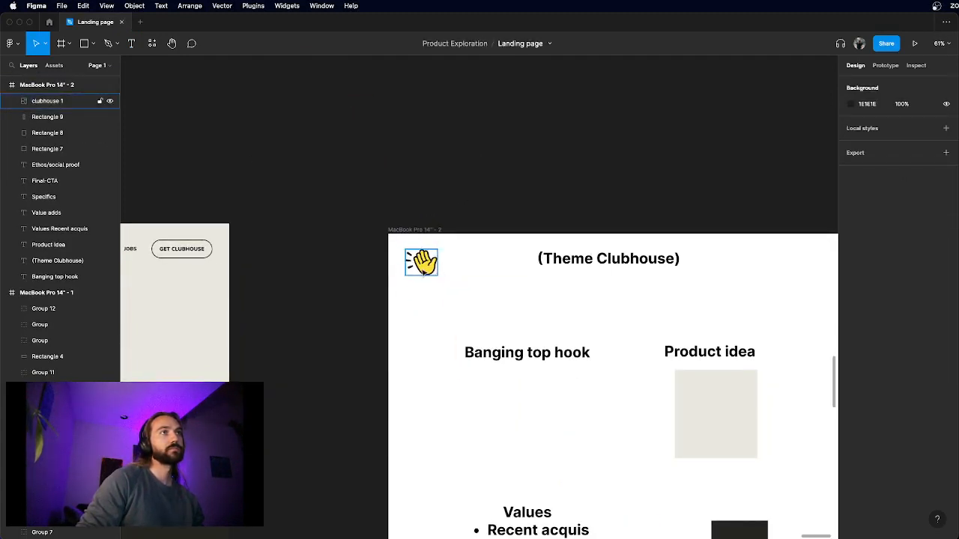
click(423, 264)
click(511, 153)
scroll(514, 147, down, 5)
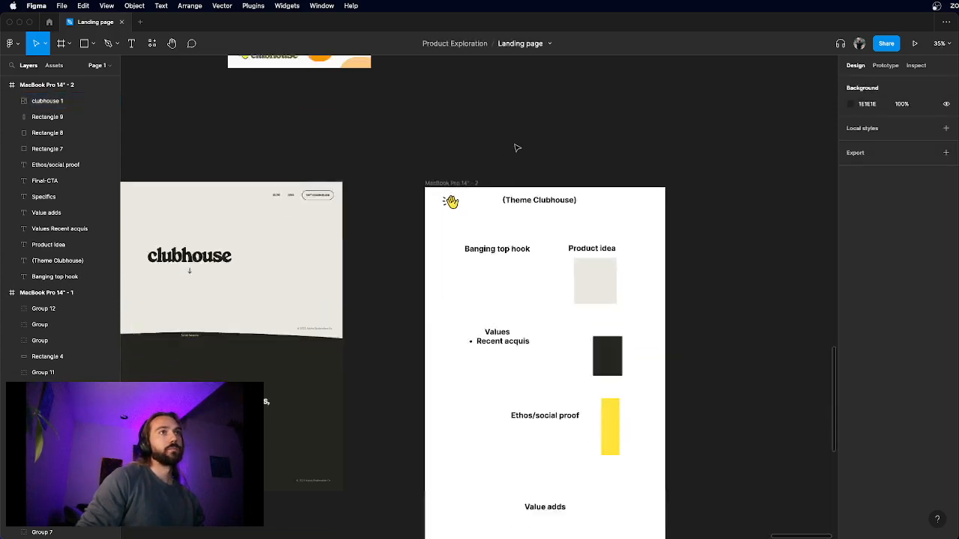
scroll(516, 147, down, 3)
scroll(516, 148, left, 2)
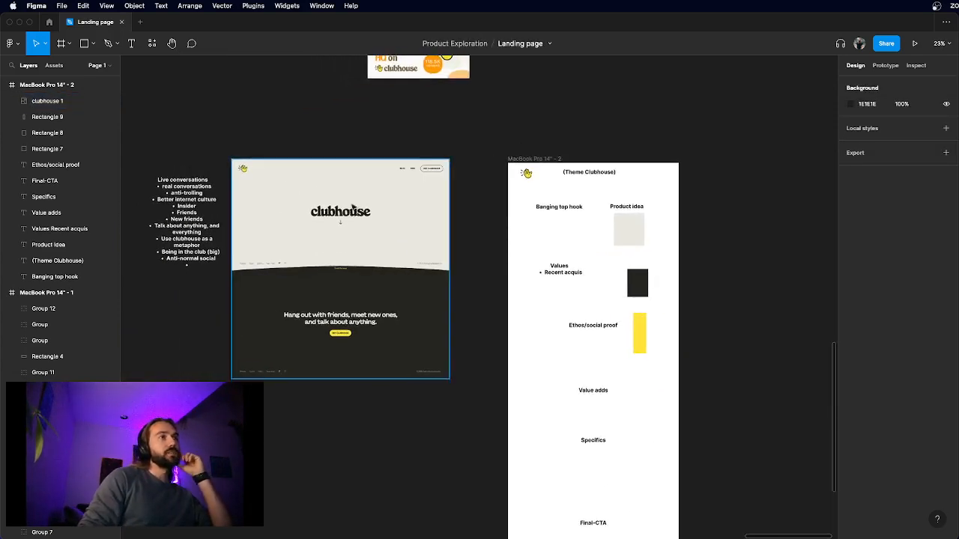
- Add an "Actual users" bullet under the Ethos/social proof heading and start another bullet below it
scroll(352, 207, up, 3)
scroll(353, 208, down, 1)
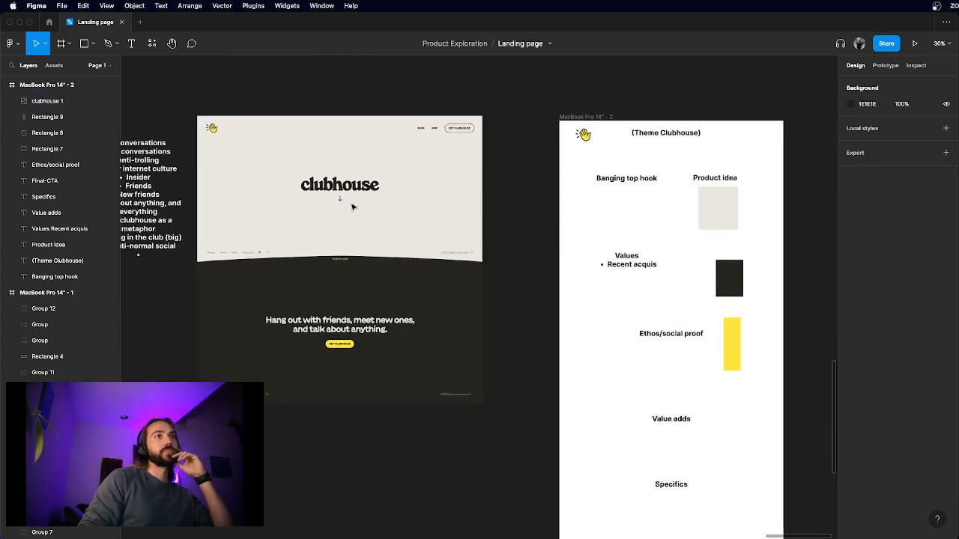
scroll(381, 207, down, 3)
scroll(380, 217, down, 1)
scroll(530, 297, up, 5)
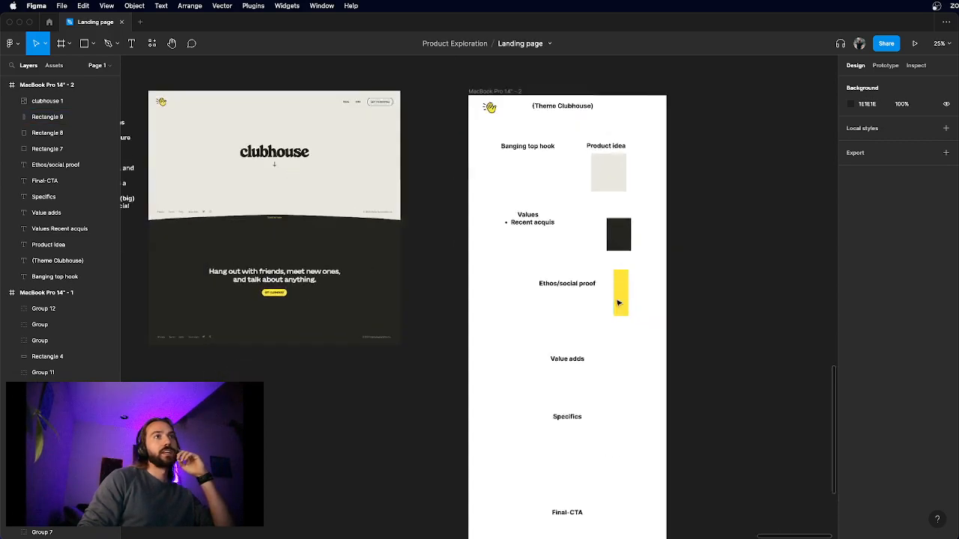
scroll(530, 297, down, 1)
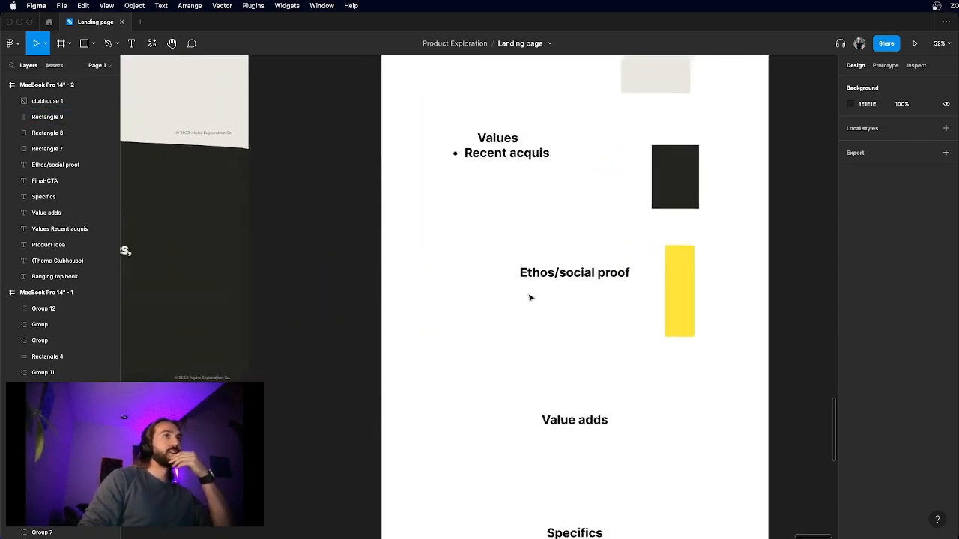
scroll(599, 289, up, 3)
click(605, 276)
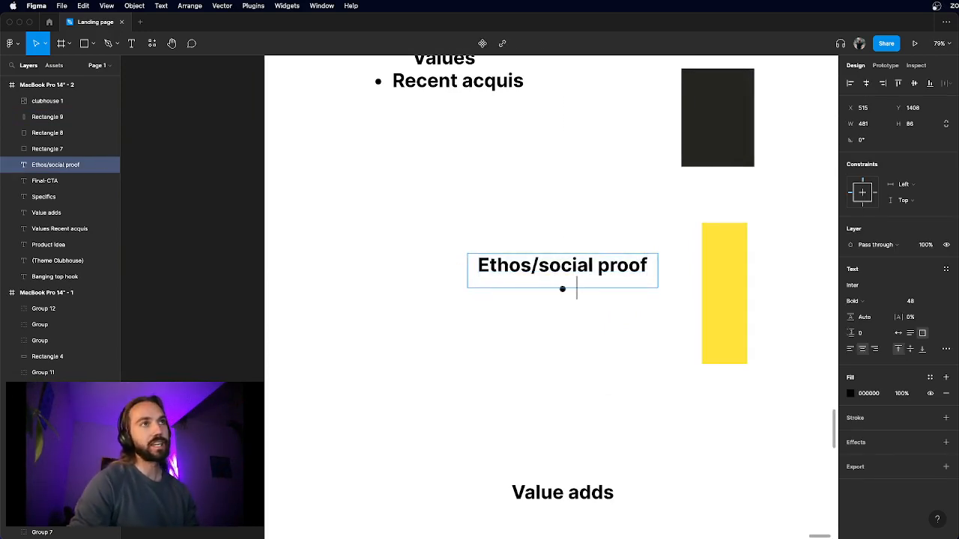
text(Actual )
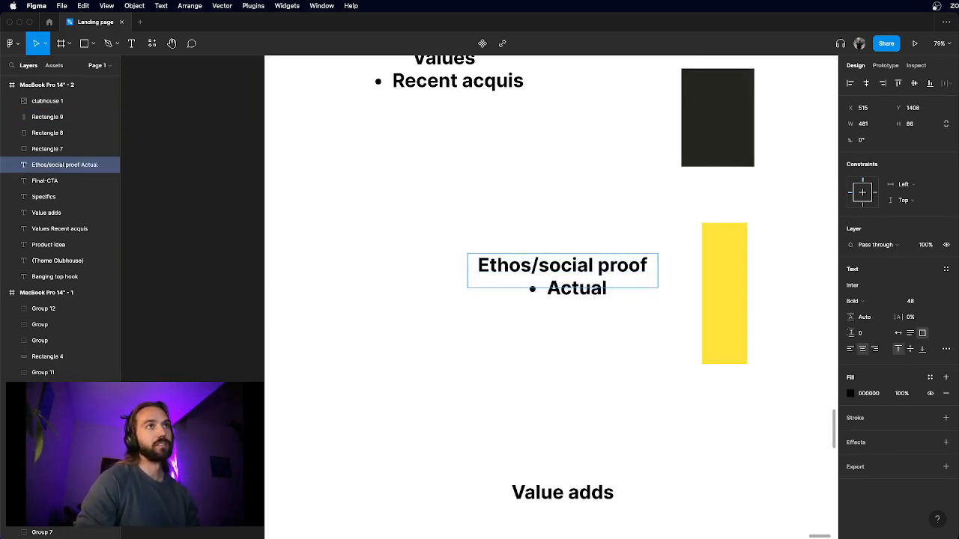
text(users)
key(Return)
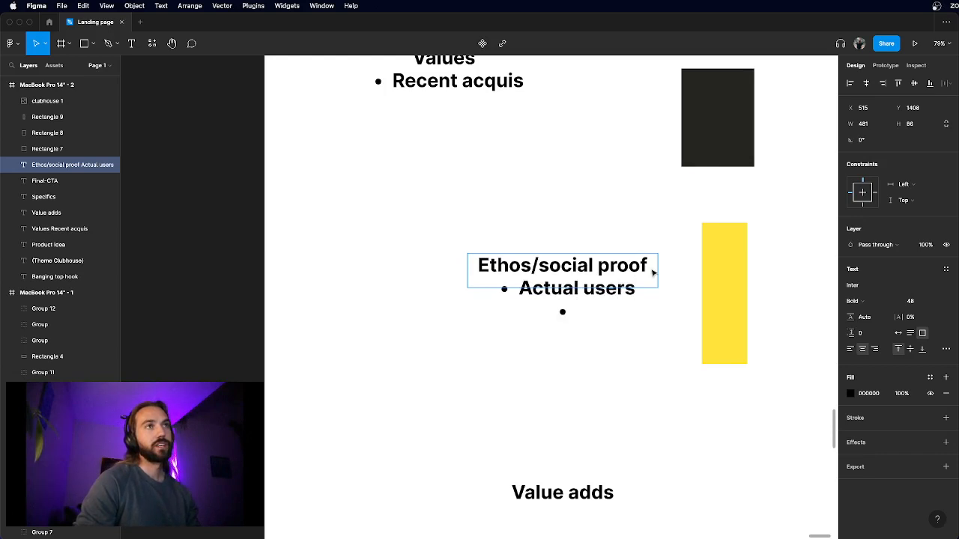
- Extend the Ethos/social proof text box downward to about 481 × 395
key(Escape)
drag(633, 289, 629, 410)
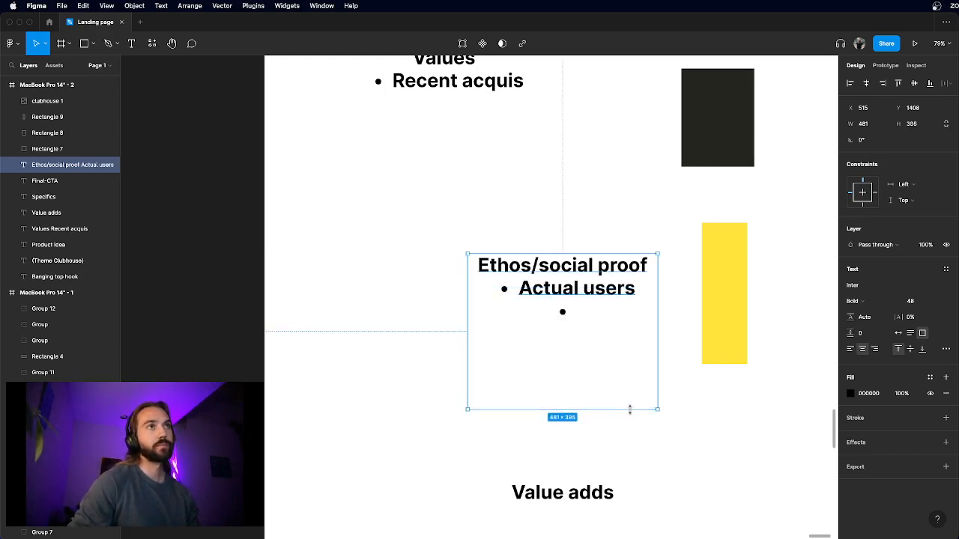
click(397, 361)
- Add the bullets "#s" and "real people angle" to the Ethos/social proof list
scroll(395, 361, down, 3)
double_click(526, 301)
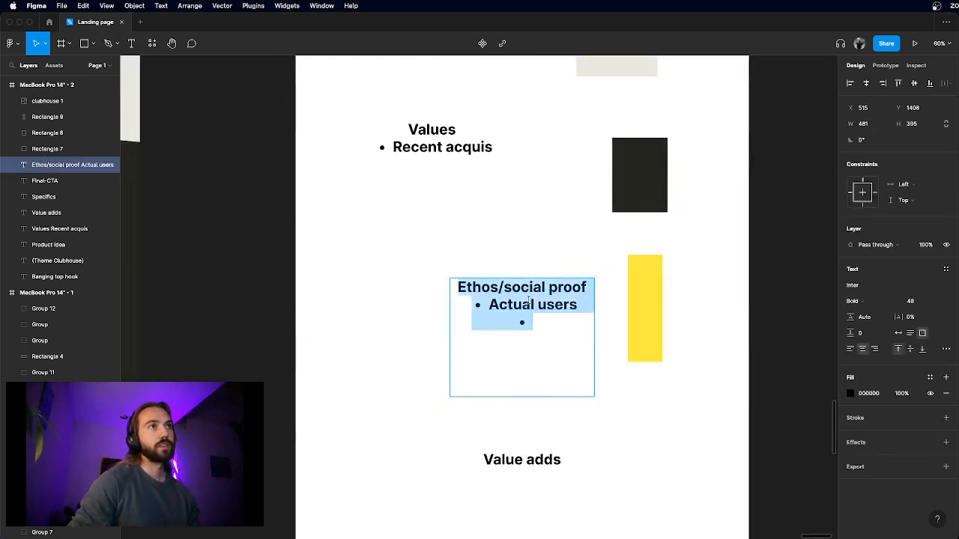
click(536, 323)
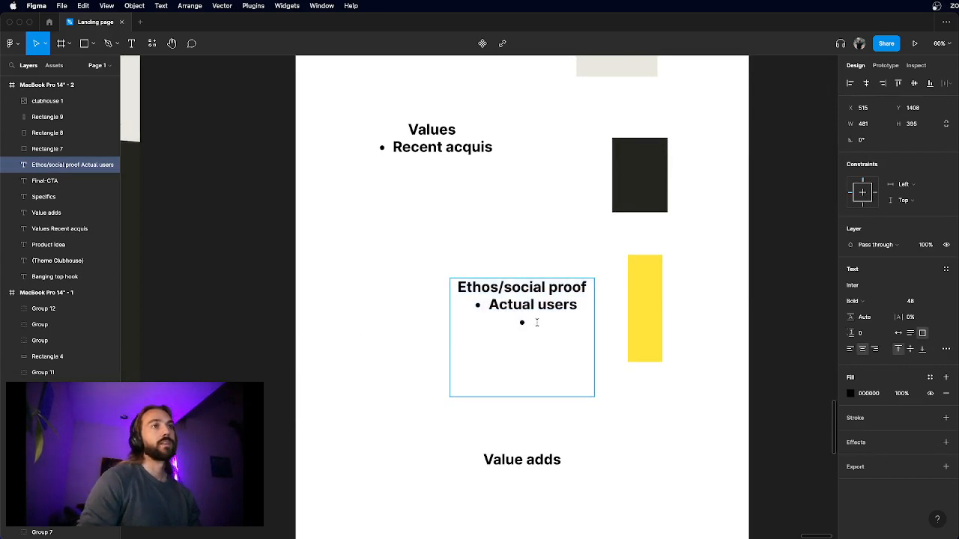
text(#s)
key(Return)
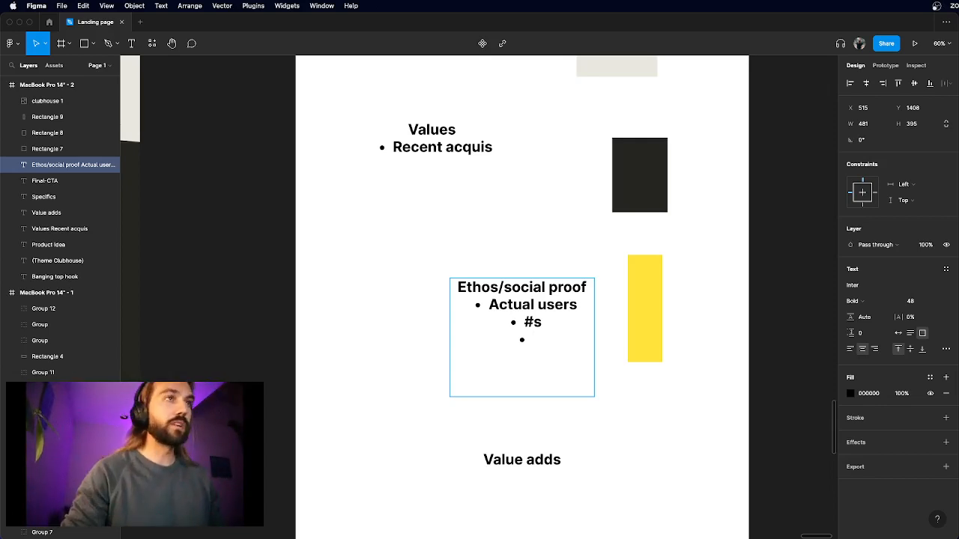
text(real peopl)
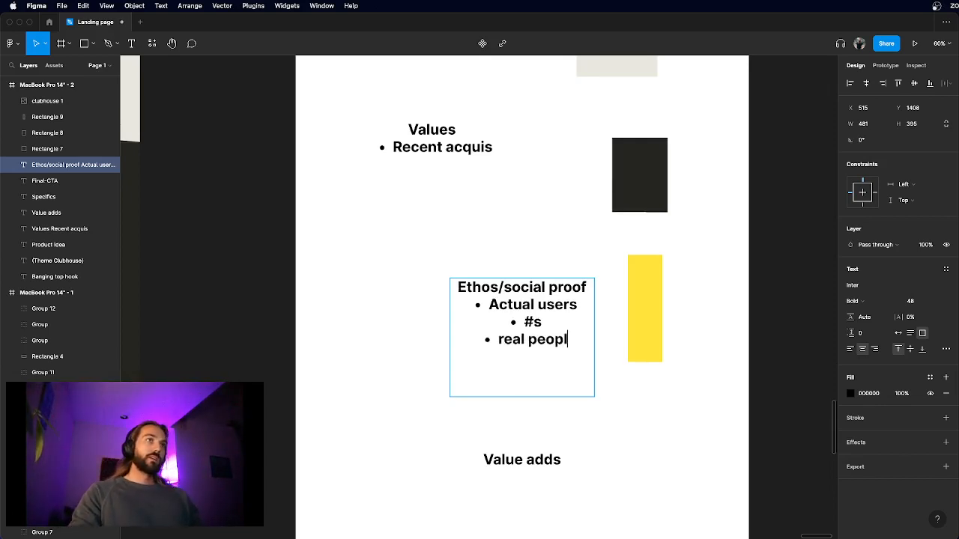
text(e angle)
key(Escape)
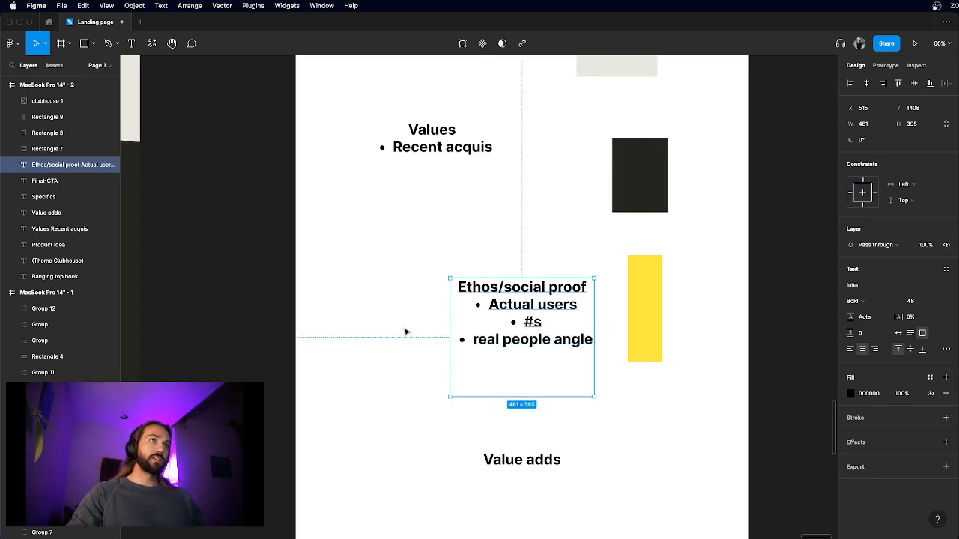
click(405, 332)
- Extend the "Banging top hook" text box downward to about 481 × 493
ctrl+scroll(404, 332, down, 5)
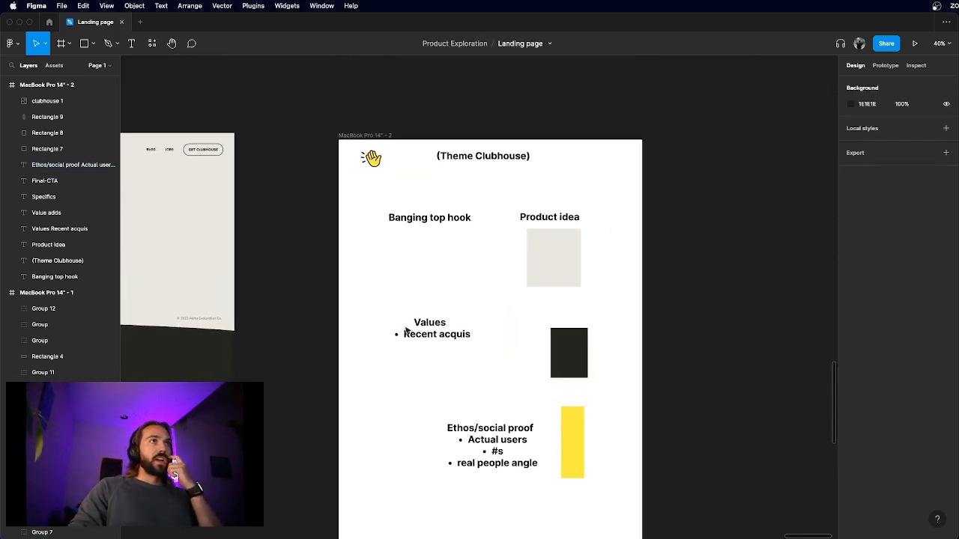
scroll(427, 295, down, 4)
scroll(427, 295, left, 3)
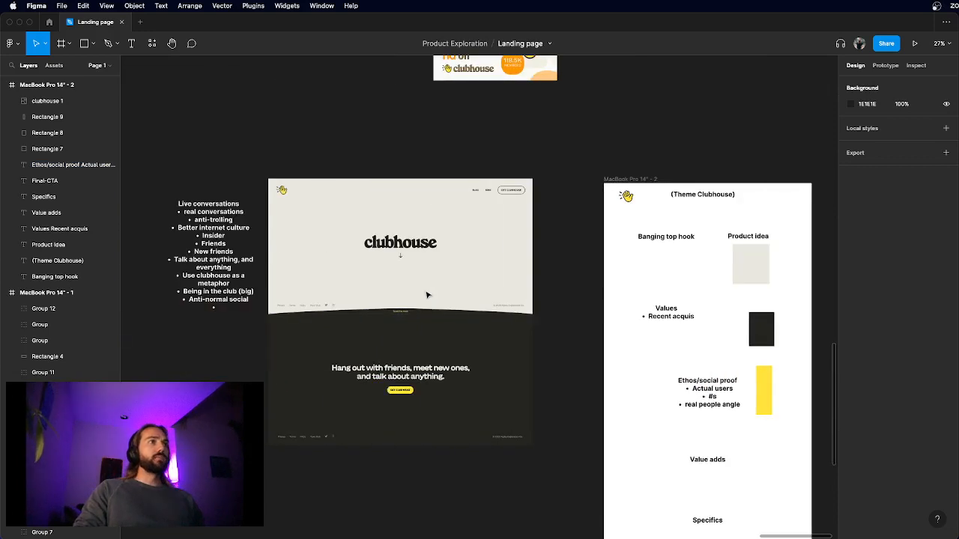
scroll(385, 271, up, 2)
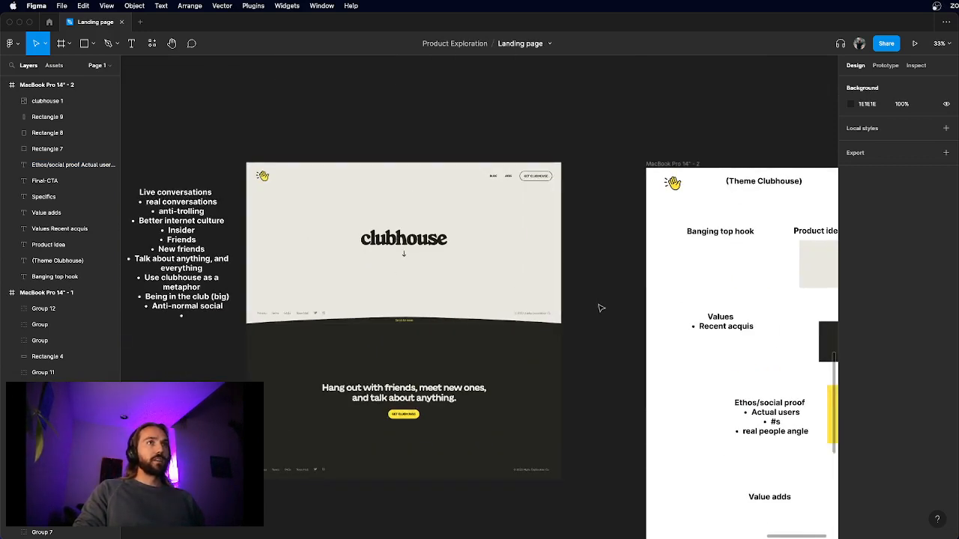
scroll(601, 308, right, 2)
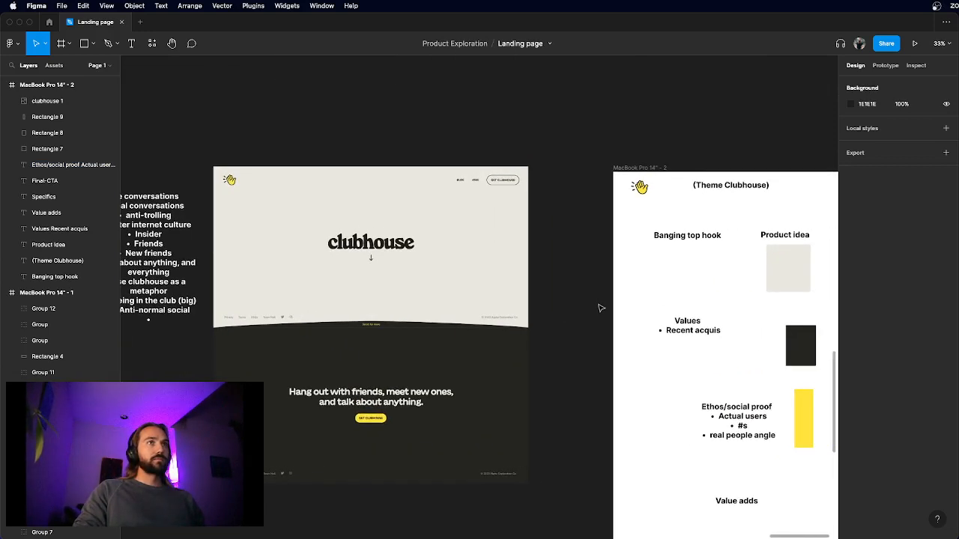
click(687, 237)
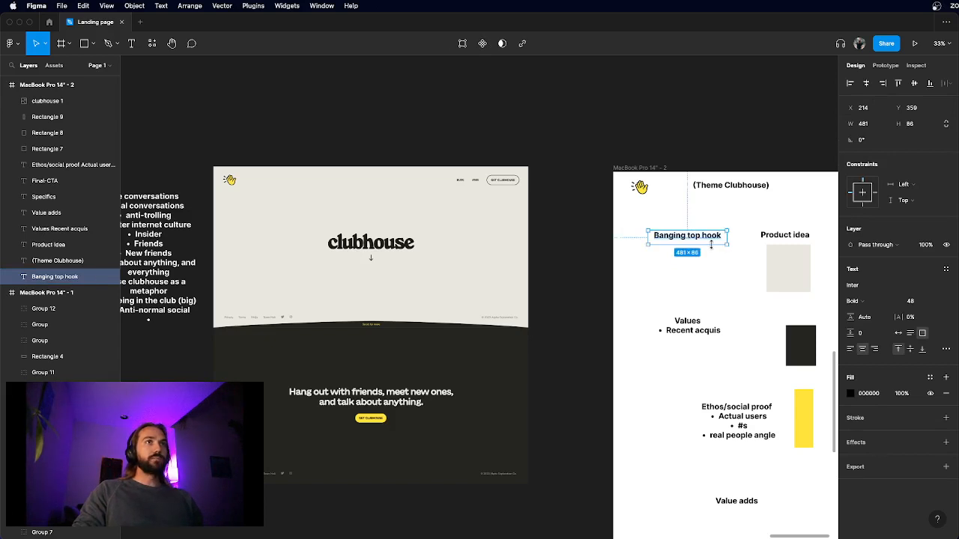
drag(710, 246, 711, 313)
ctrl+scroll(711, 248, up, 3)
click(711, 223)
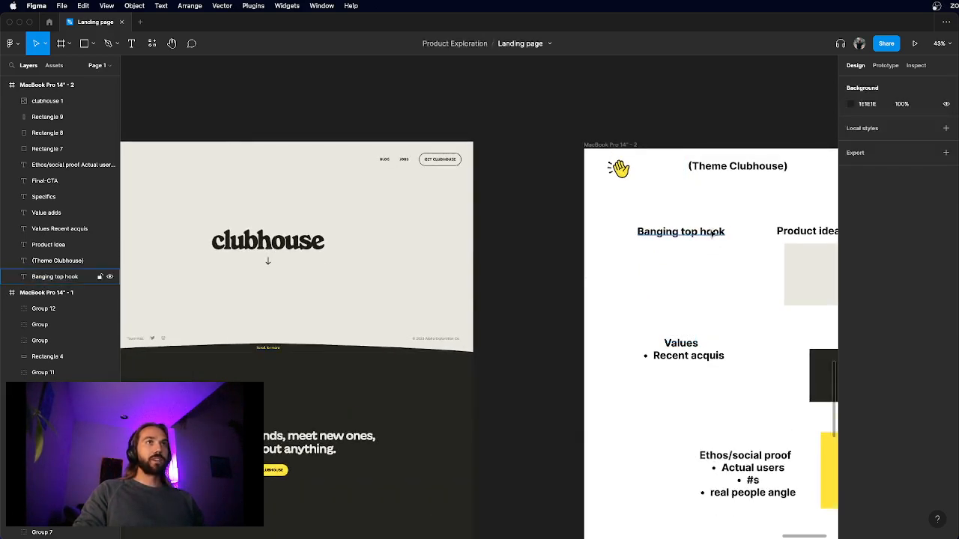
- Add the bullet "Get in the conversation" under the "Banging top hook" heading
double_click(715, 230)
key(Right)
key(Return)
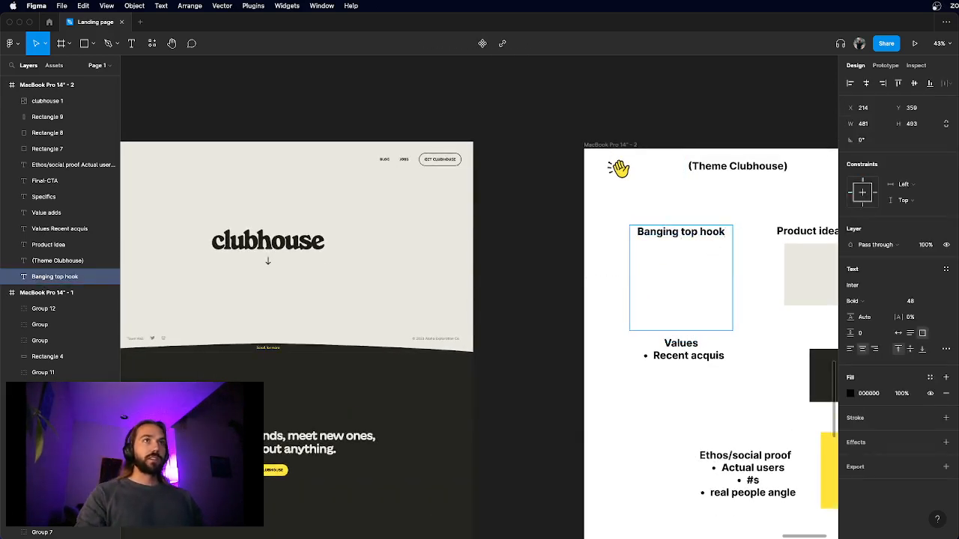
text(- Get in the convers)
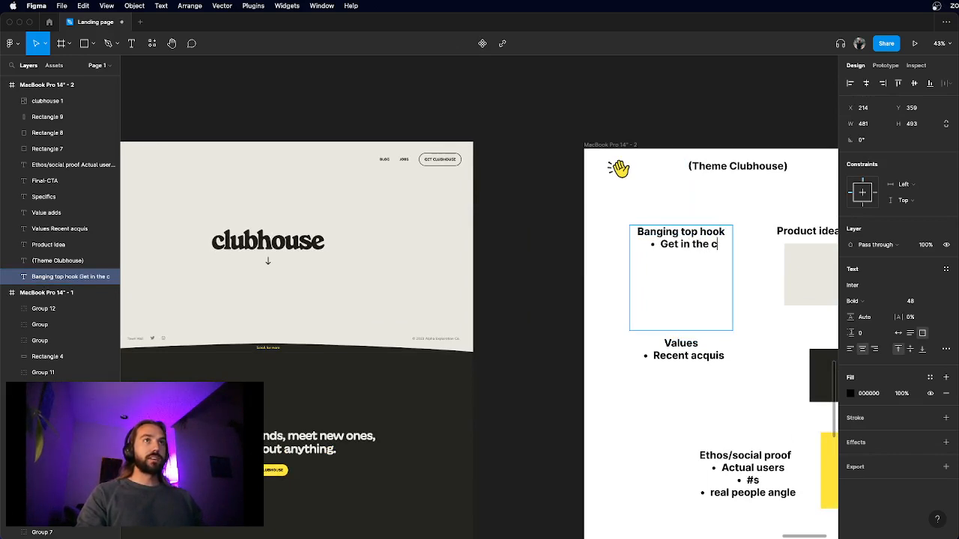
text(ation)
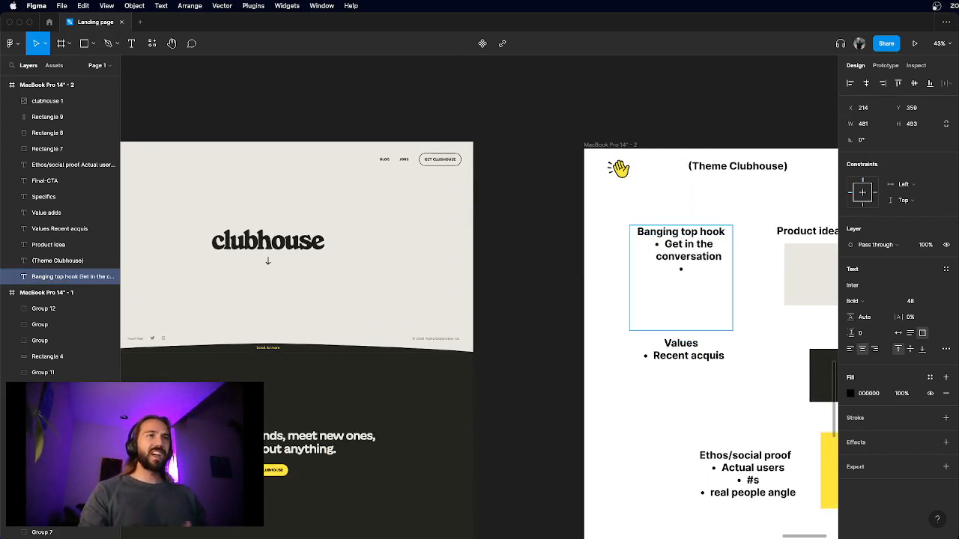
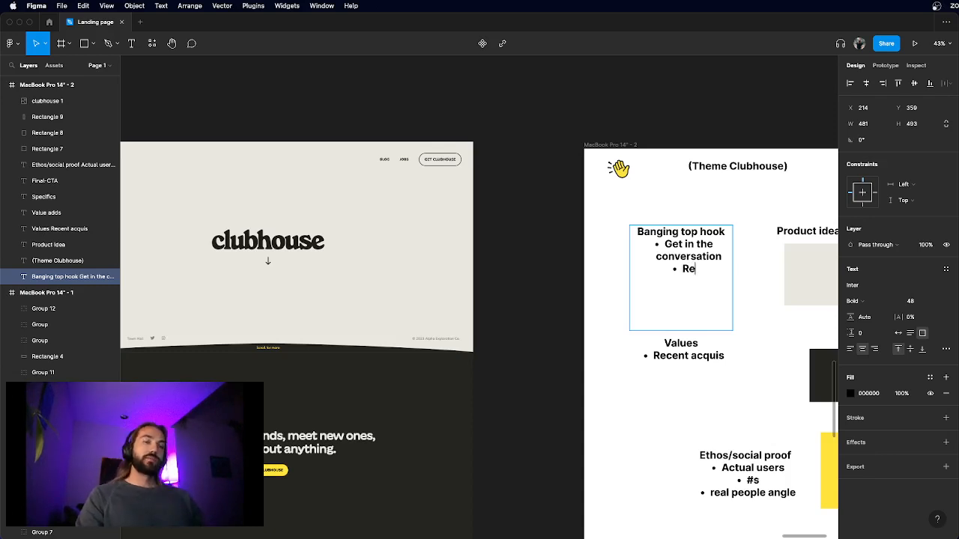
- Add a second hook bullet reading "Real conversations, live, with real people."
text(al conversations,)
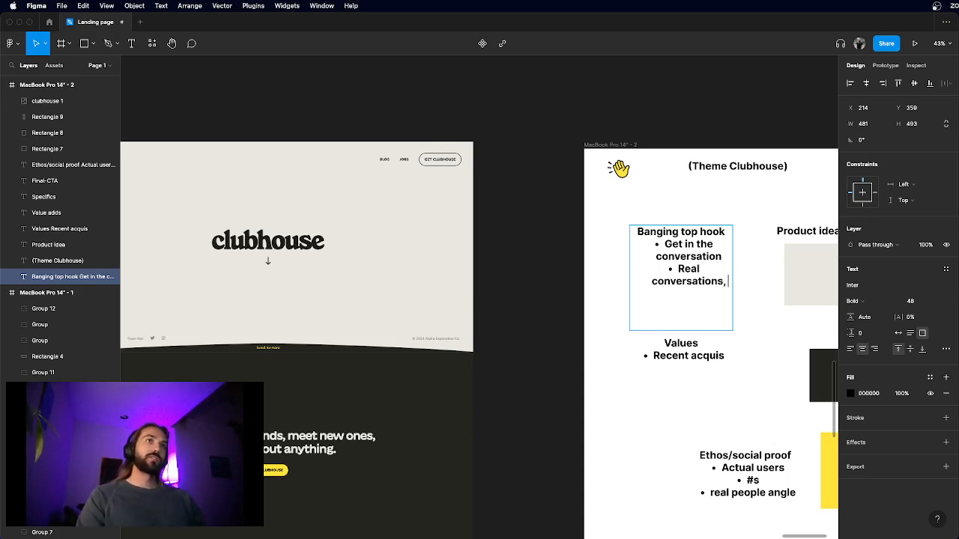
text( live)
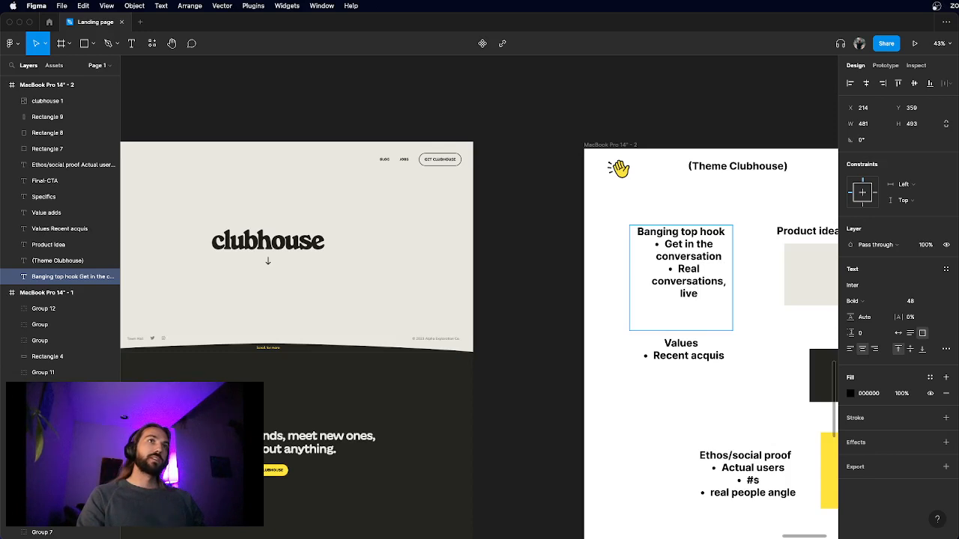
text(, with)
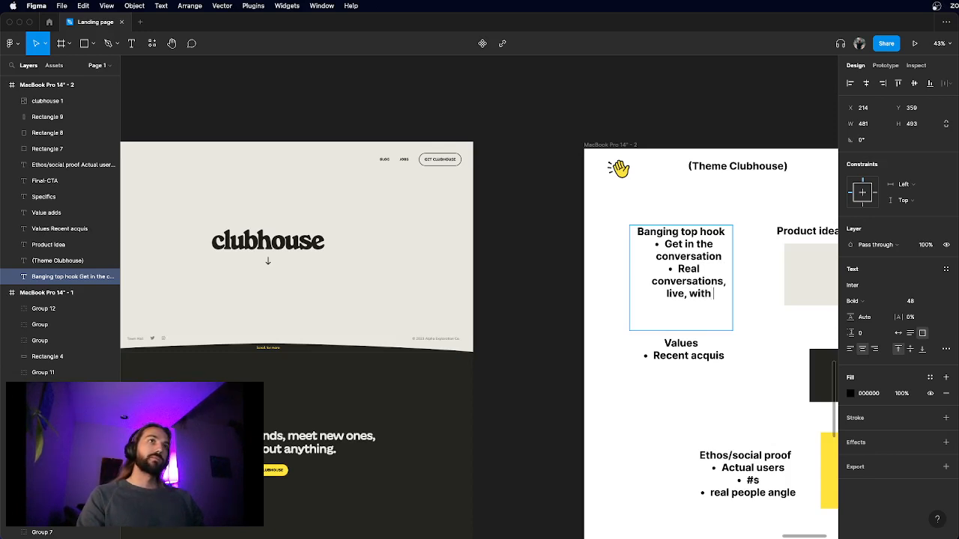
text( real people.)
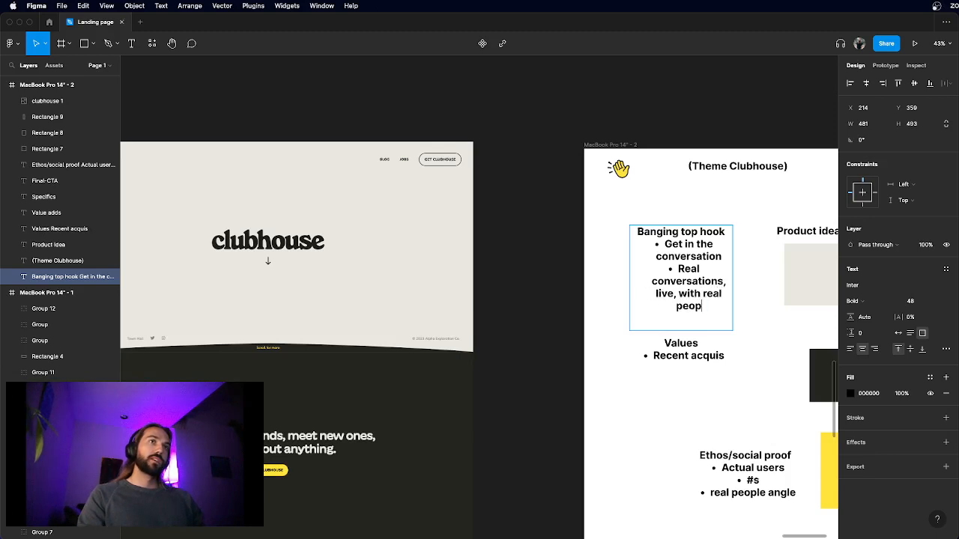
click(557, 284)
- Widen the "Banging top hook" text box to about 706 and place it in the frame at about X 86, Y 310
scroll(557, 284, down, 1)
scroll(557, 285, down, 2)
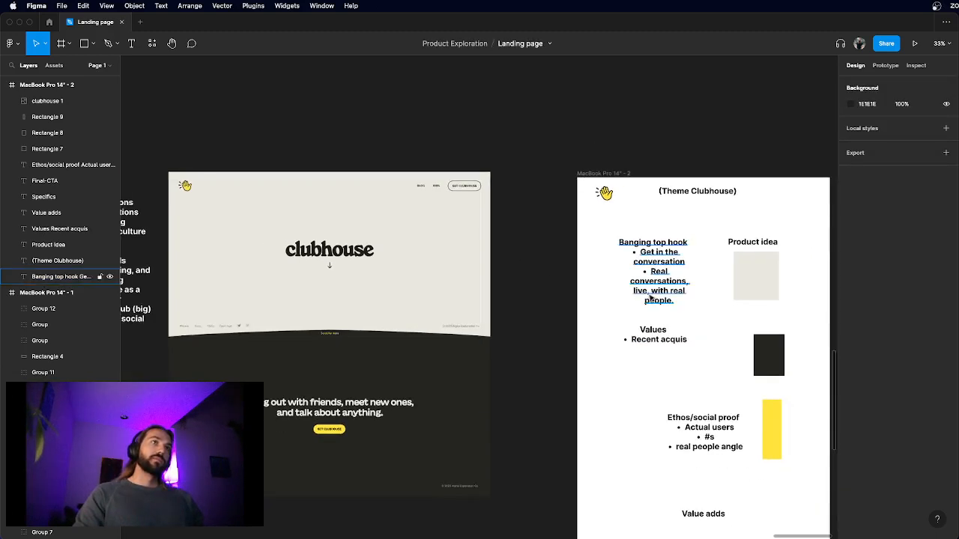
click(649, 243)
drag(684, 271, 726, 272)
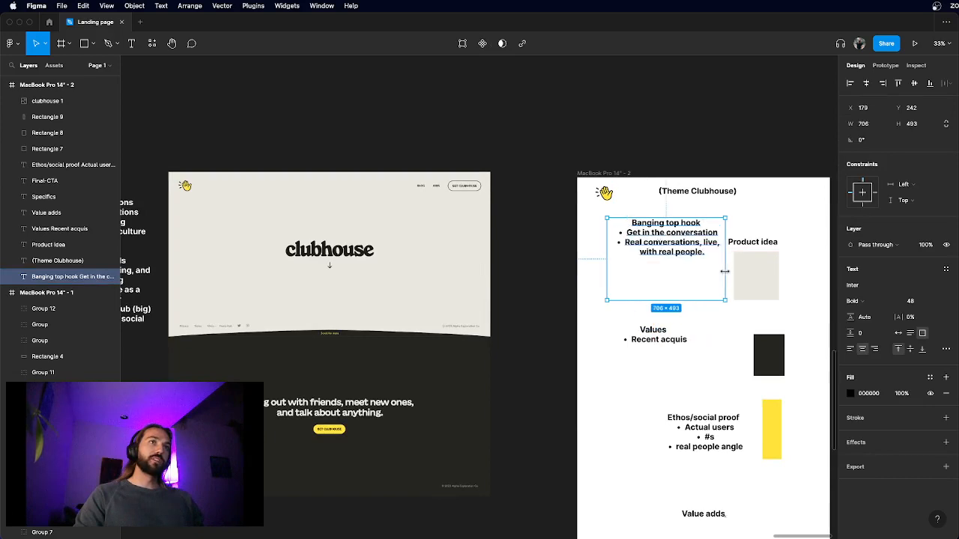
drag(672, 239, 658, 255)
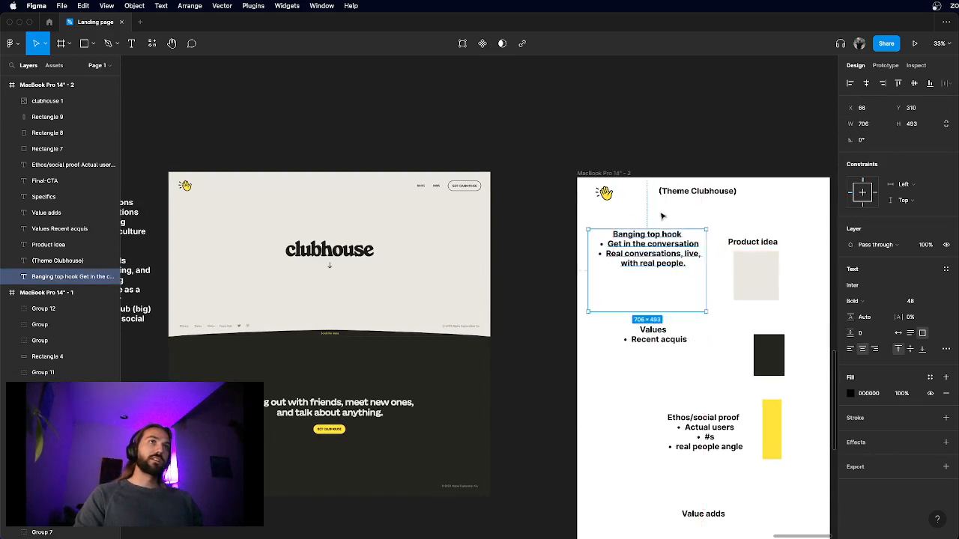
key(Escape)
- Move the "Product idea" label together with its beige square further right, away from the hook text
scroll(660, 255, up, 5)
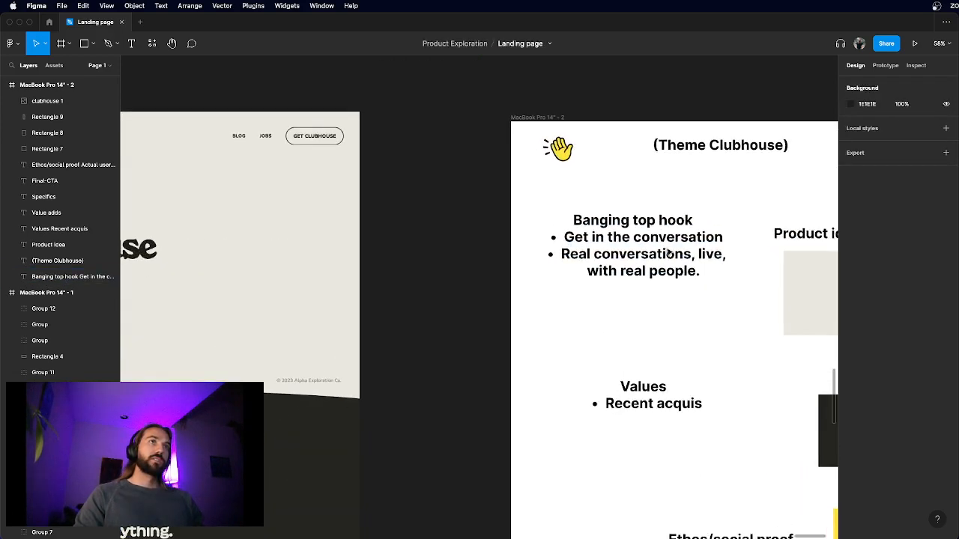
scroll(669, 255, down, 3)
scroll(629, 233, down, 2)
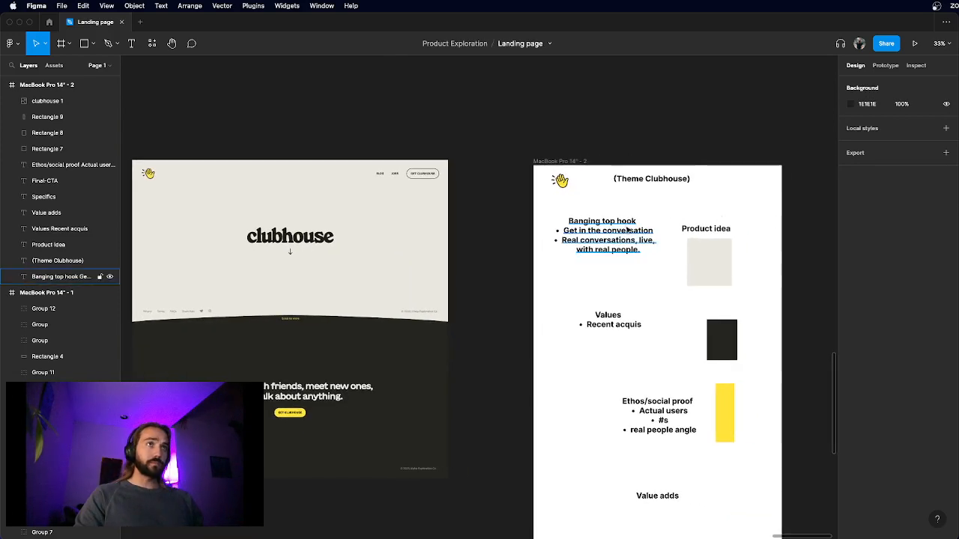
scroll(628, 231, up, 2)
scroll(627, 230, down, 2)
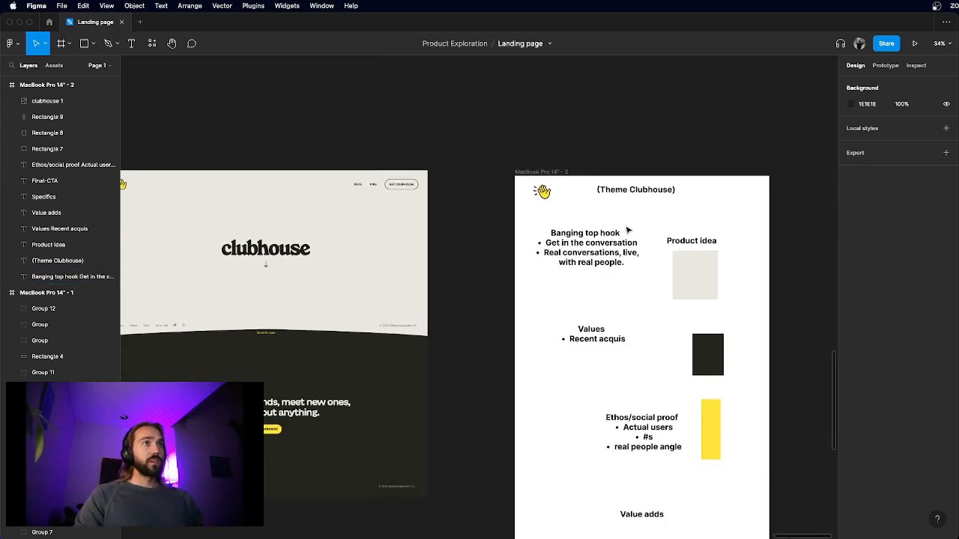
scroll(628, 231, right, 2)
scroll(630, 236, up, 5)
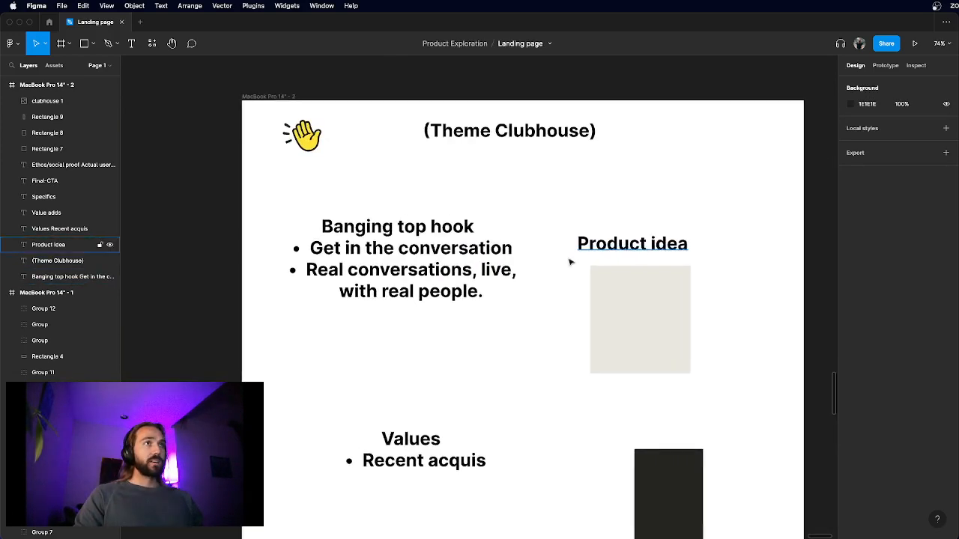
click(669, 238)
shift+click(649, 319)
drag(649, 319, 701, 338)
click(757, 278)
click(655, 315)
shift+click(669, 250)
click(650, 222)
scroll(651, 222, down, 5)
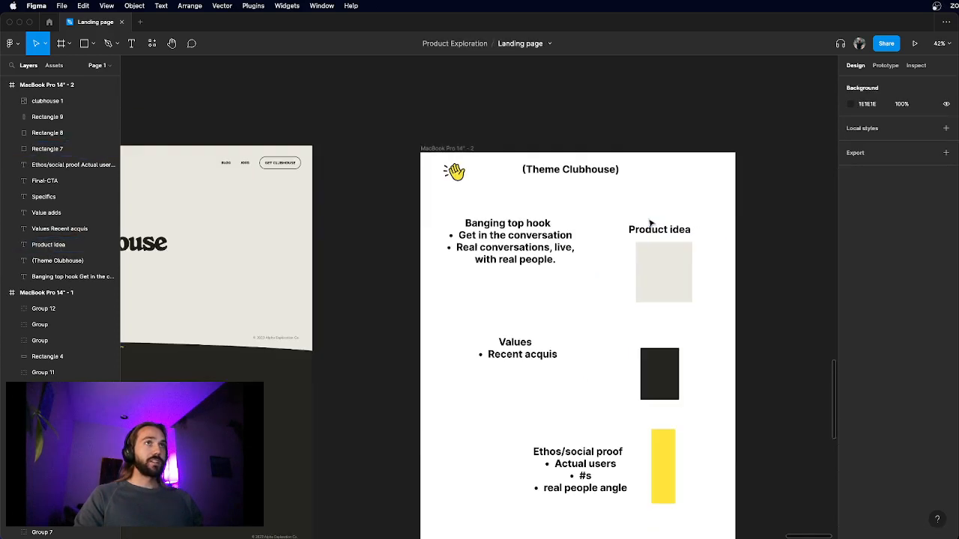
scroll(650, 221, down, 4)
scroll(535, 283, up, 4)
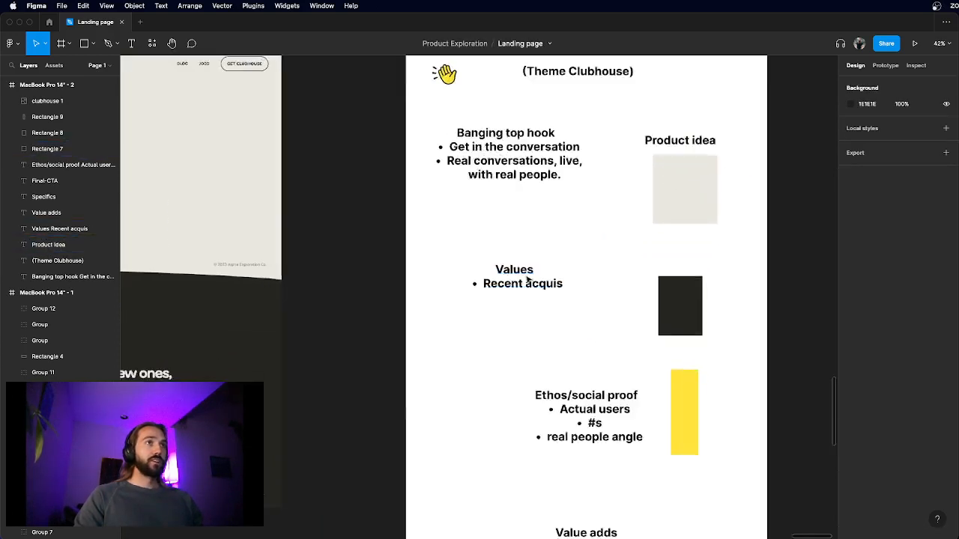
- Enlarge the "Values" text box to about 829 × 351
double_click(537, 288)
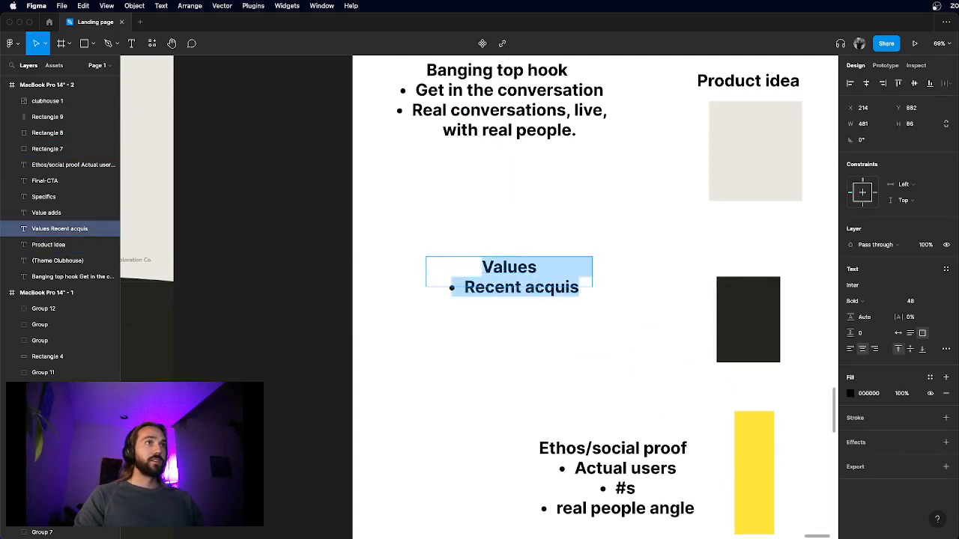
key(Escape)
drag(526, 299, 555, 378)
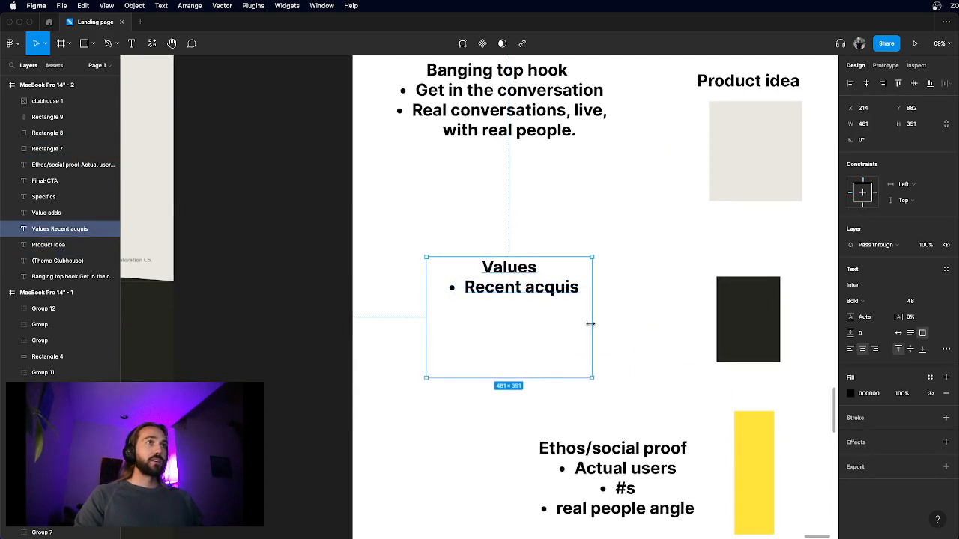
drag(591, 323, 712, 324)
- Add an empty bullet below "Recent acquis" in the "Values" text
double_click(613, 294)
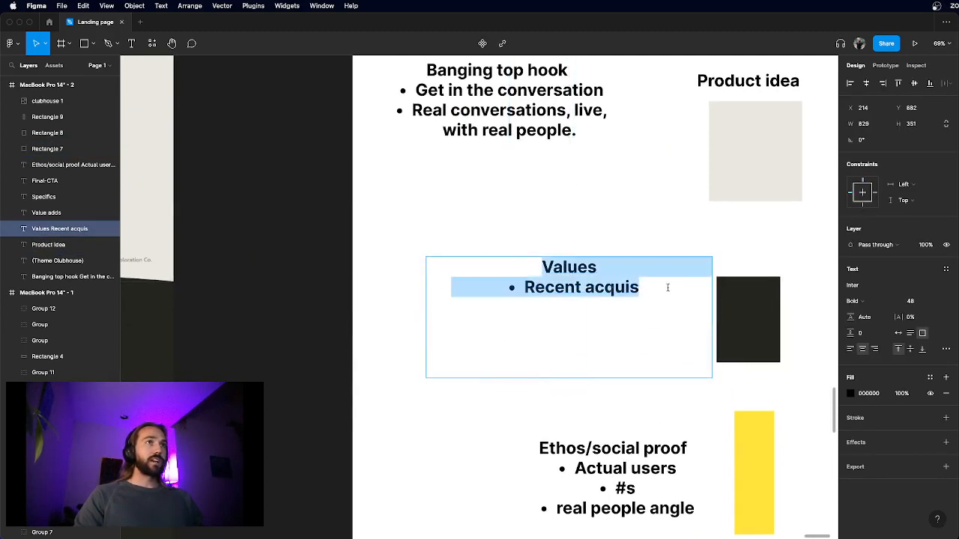
click(666, 285)
key(Return)
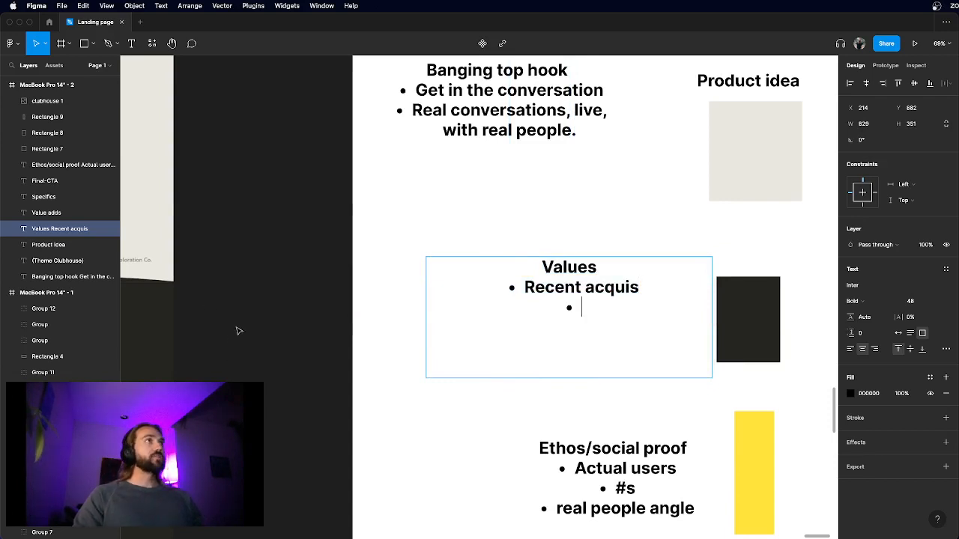
key(Escape)
- Switch to Chrome, close the Wikimedia logo page and open the blog from the Clubhouse website
key(super+Tab)
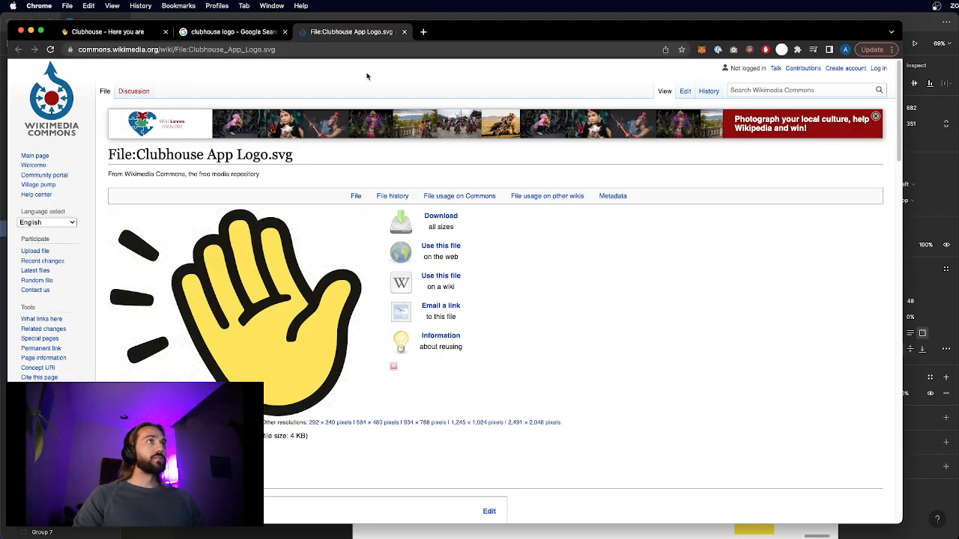
key(super+w)
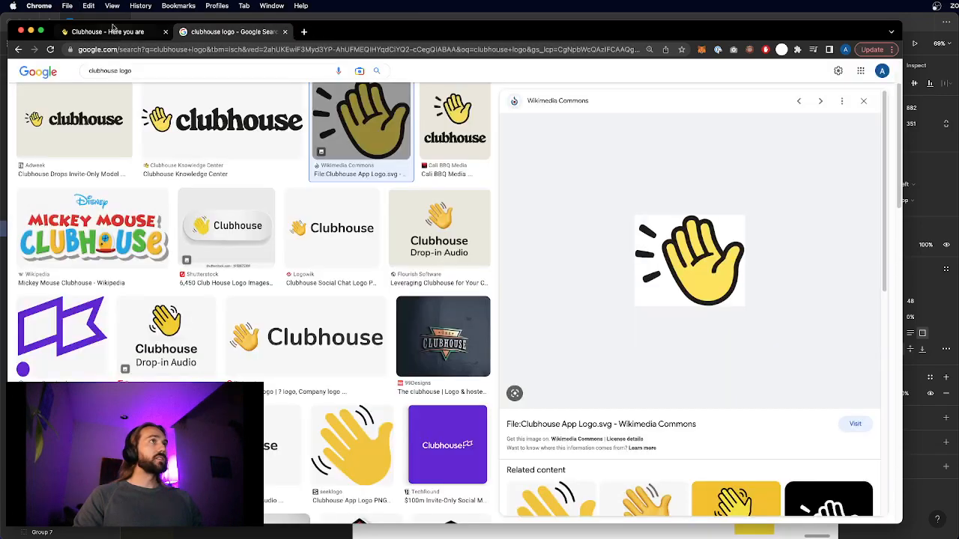
click(105, 32)
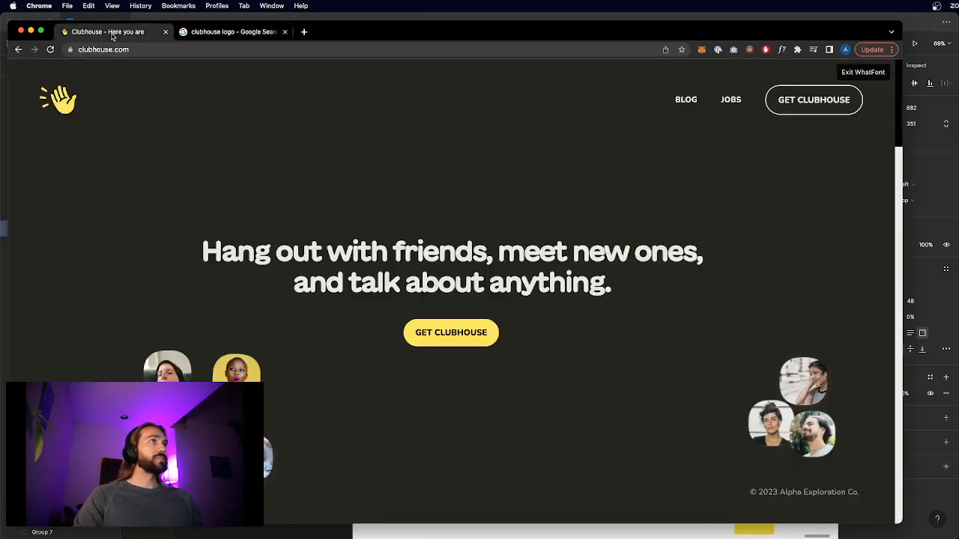
click(685, 104)
key(Escape)
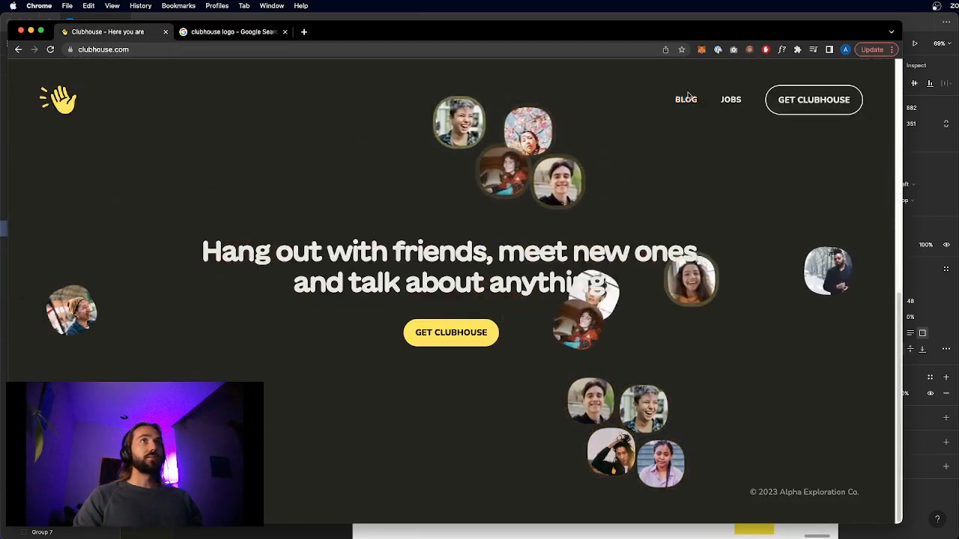
click(684, 102)
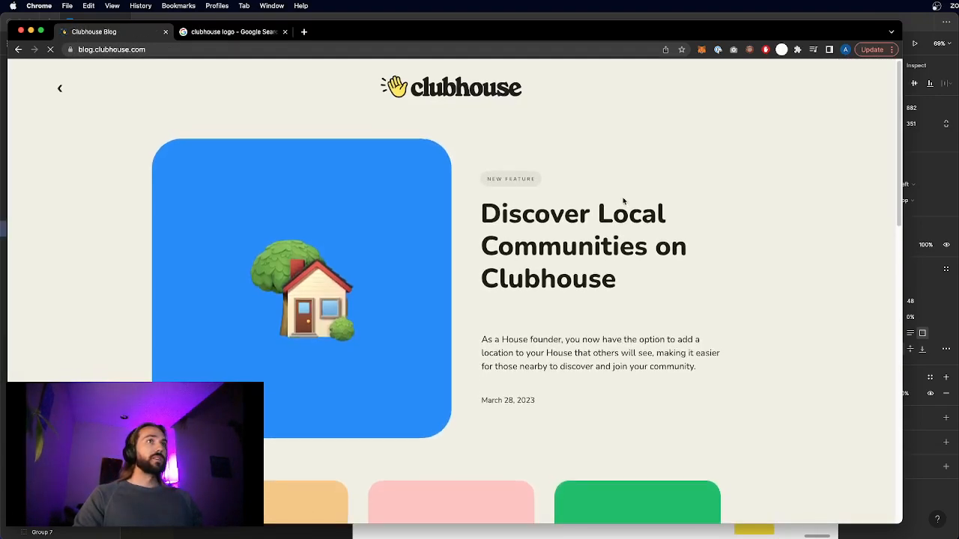
- Look through the Clubhouse blog posts and open the Jobs page linked in the footer
scroll(624, 202, down, 1)
scroll(624, 202, down, 5)
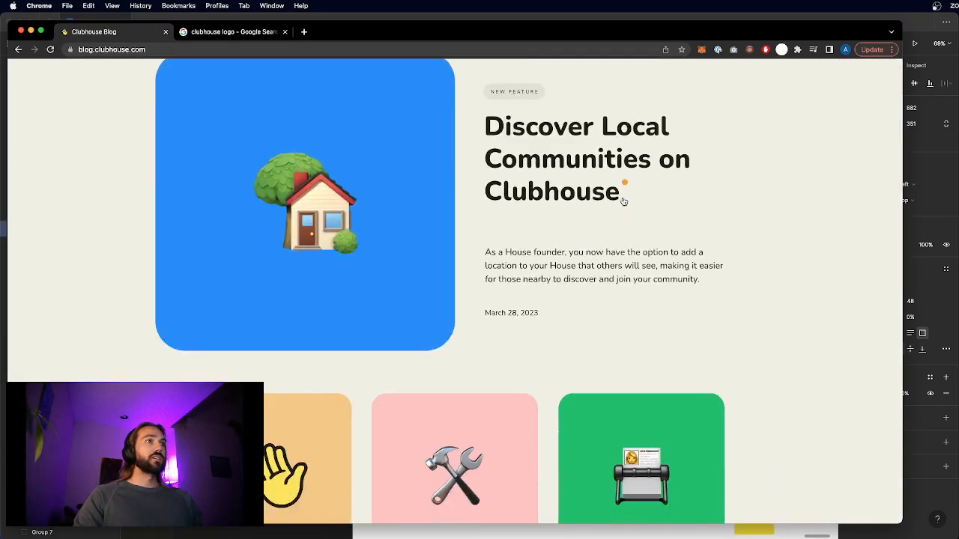
scroll(623, 201, down, 1)
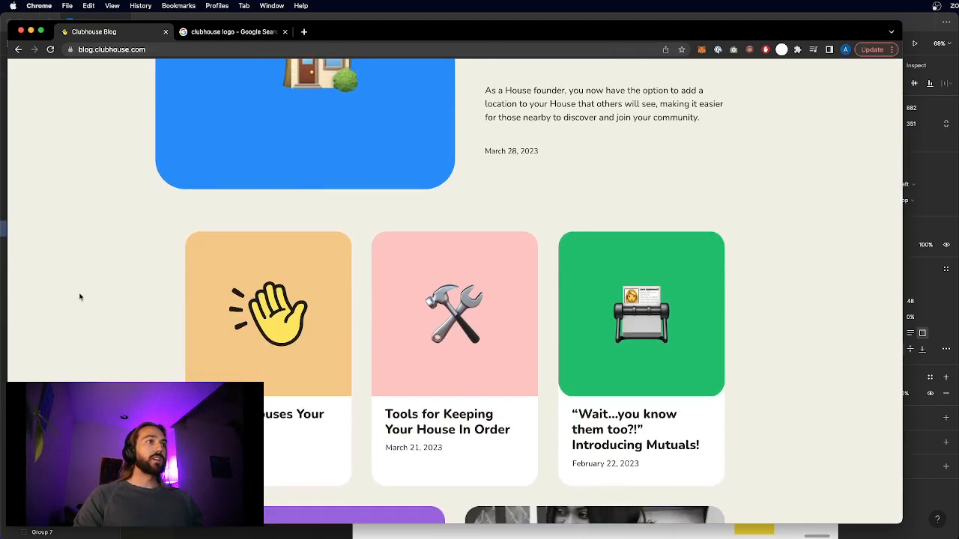
scroll(80, 297, down, 10)
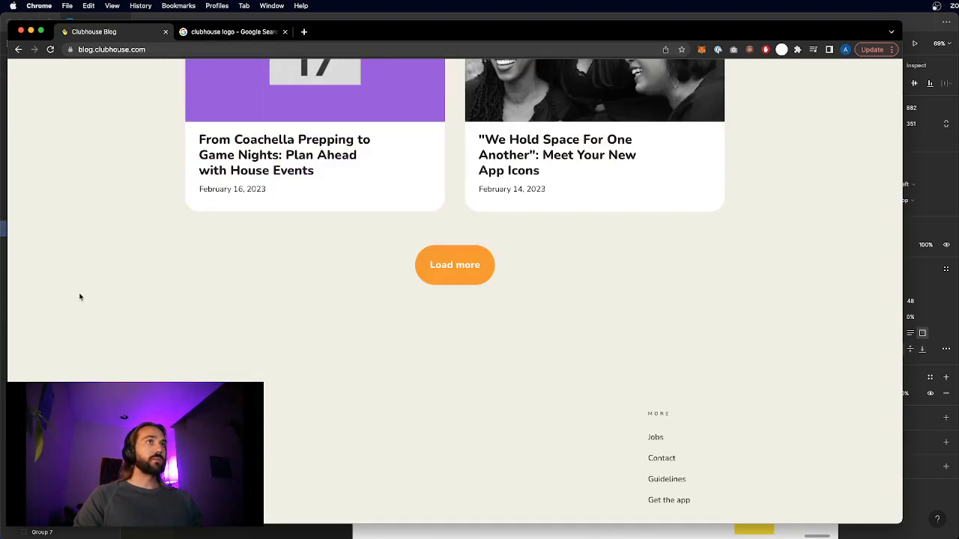
click(654, 439)
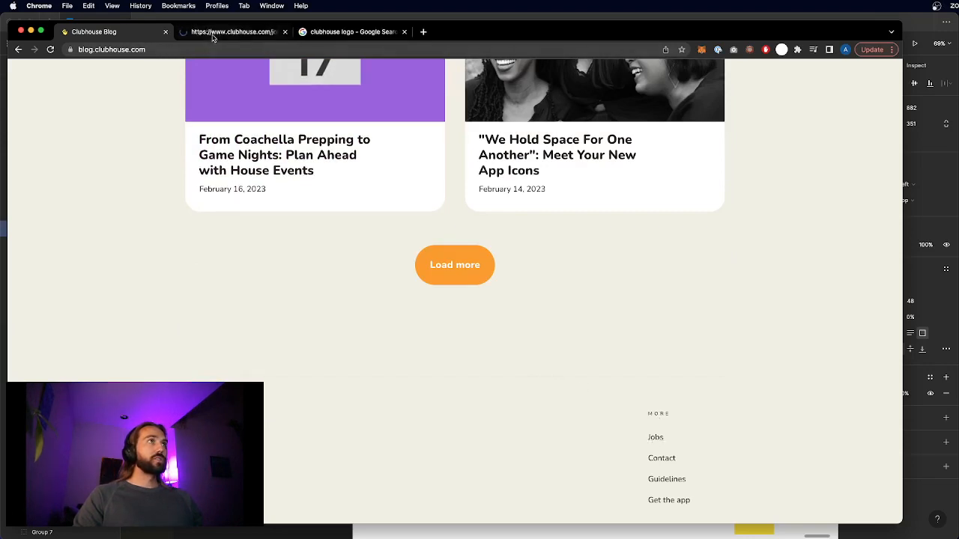
click(210, 33)
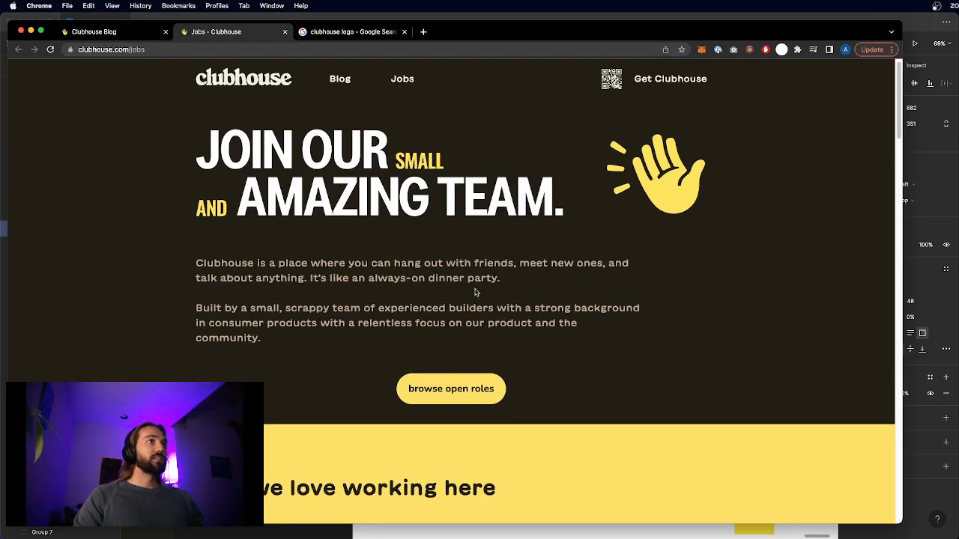
- Copy the sentence "It's like an always-on dinner party." from the Jobs page intro and return to Figma
drag(508, 283, 299, 278)
key(super+c)
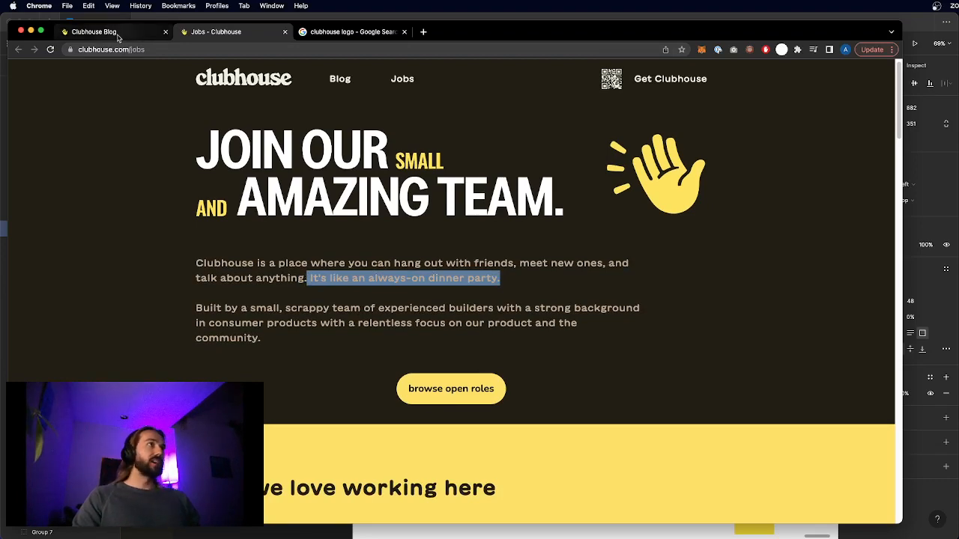
click(875, 535)
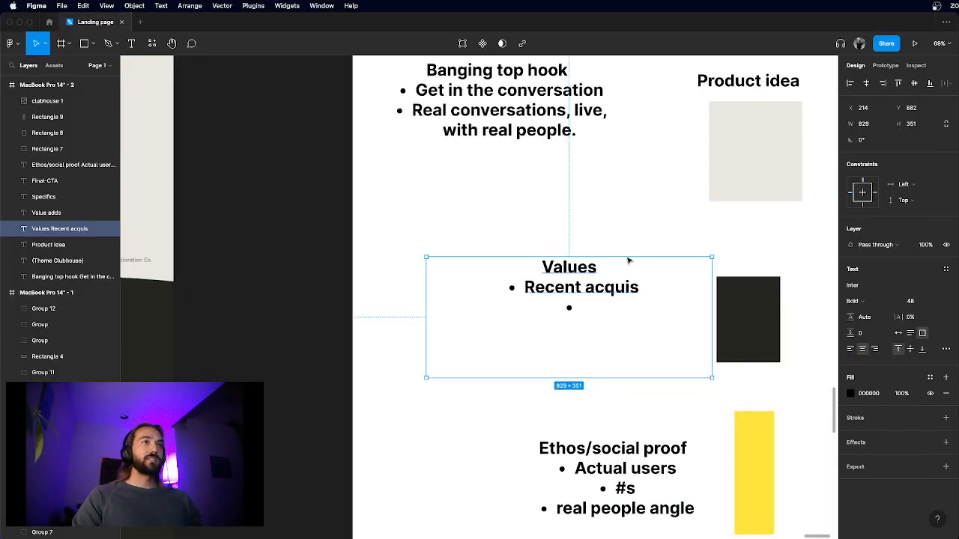
- Paste the copied sentence into a new text box about 225 × 192 on the empty canvas beside the "MacBook Pro 14" - 2" frame
click(297, 233)
scroll(297, 233, up, 2)
scroll(297, 233, left, 1)
scroll(298, 233, down, 2)
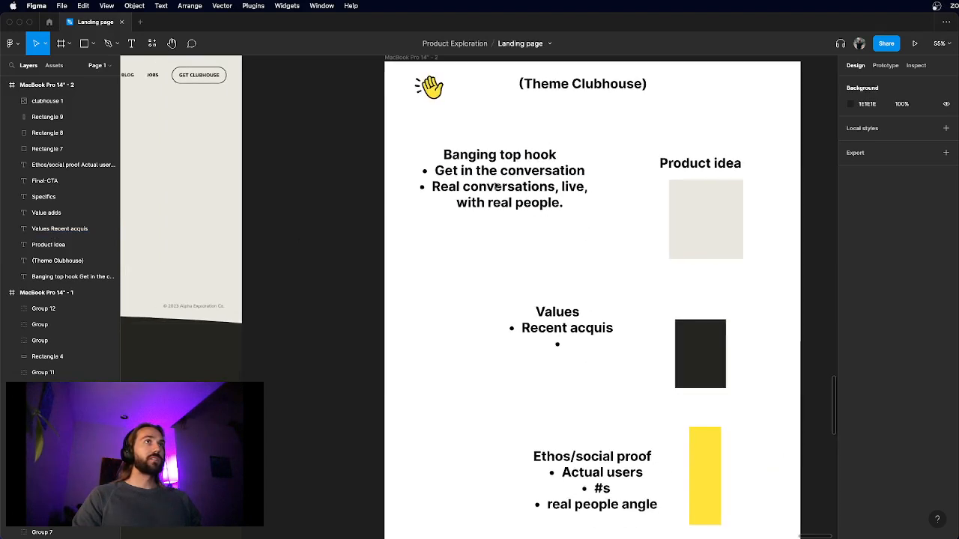
key(t)
drag(266, 250, 325, 302)
key(super+v)
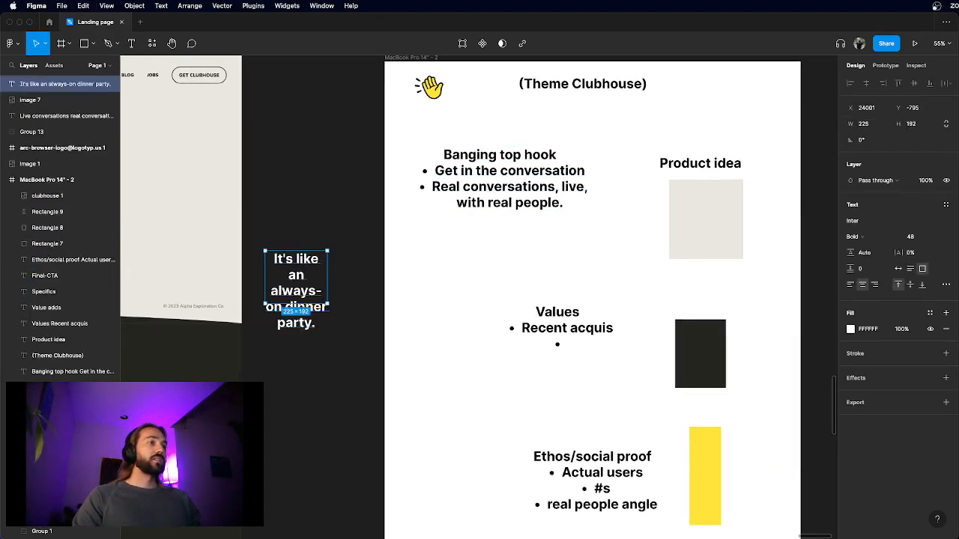
- Switch to Chrome and copy "Our mission is to increase friendship in the world." from the "huge, positive mission" section of the Jobs page
key(super+Tab)
click(274, 311)
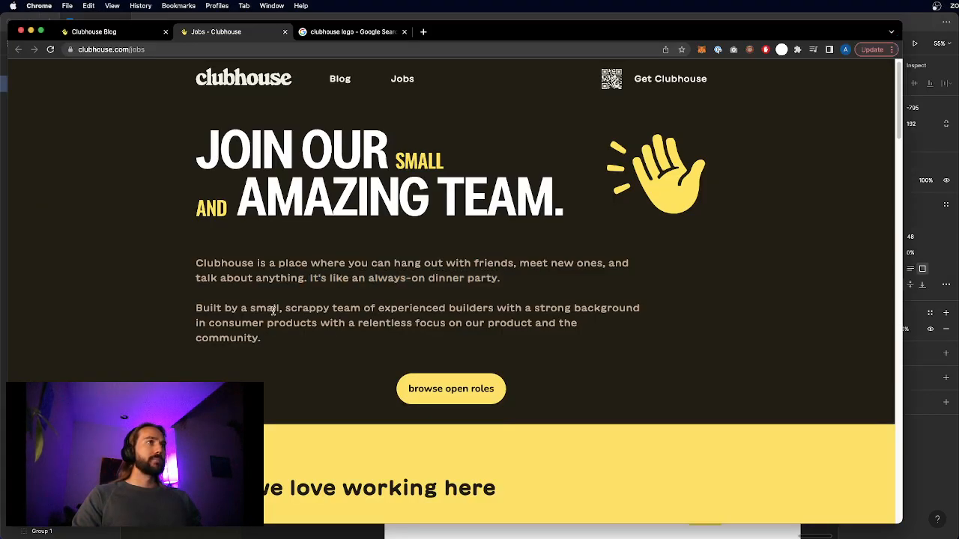
mouse_move(277, 308)
mouse_down()
mouse_move(379, 321)
mouse_move(293, 318)
mouse_up()
click(284, 316)
scroll(284, 318, down, 5)
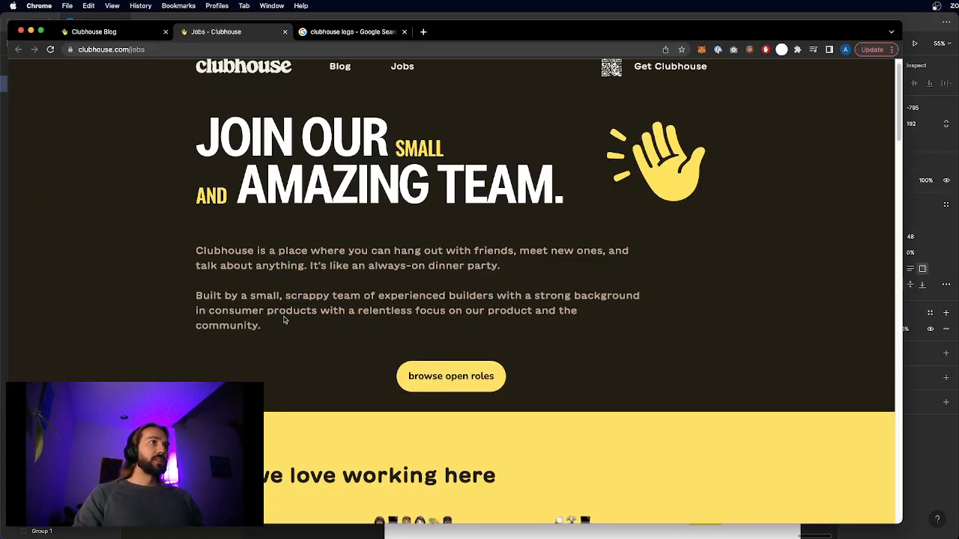
scroll(284, 320, down, 2)
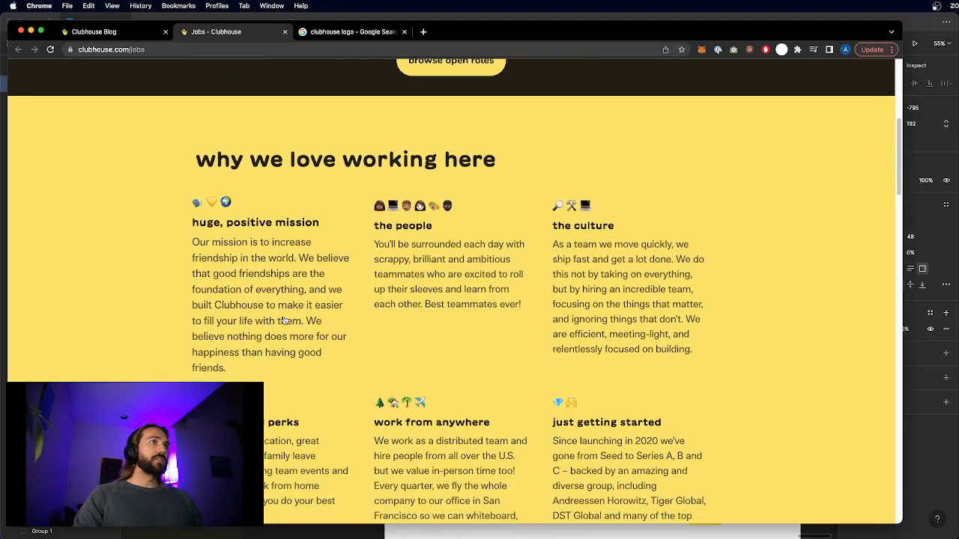
drag(193, 242, 311, 261)
key(super+c)
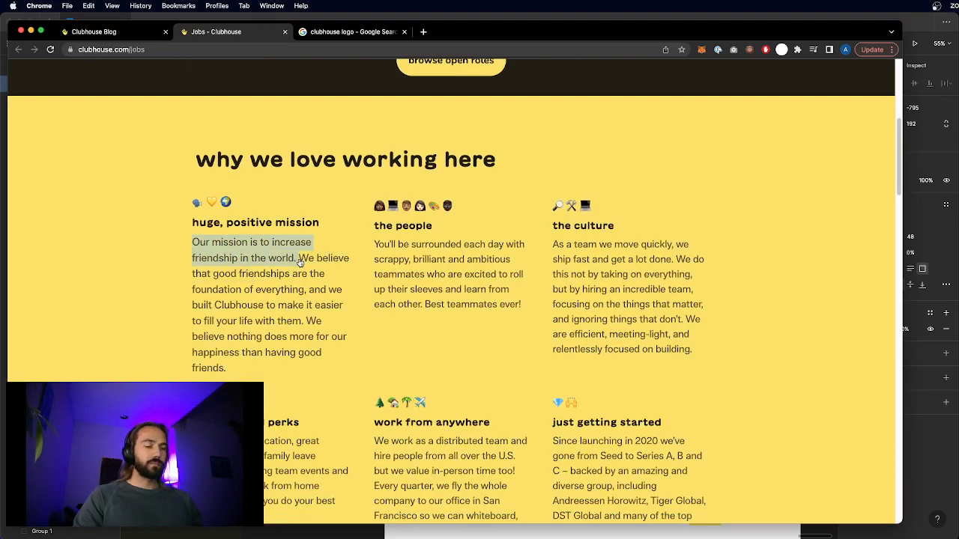
- Return to Figma and paste the copied mission sentence as a new text on the canvas
key(super+Tab)
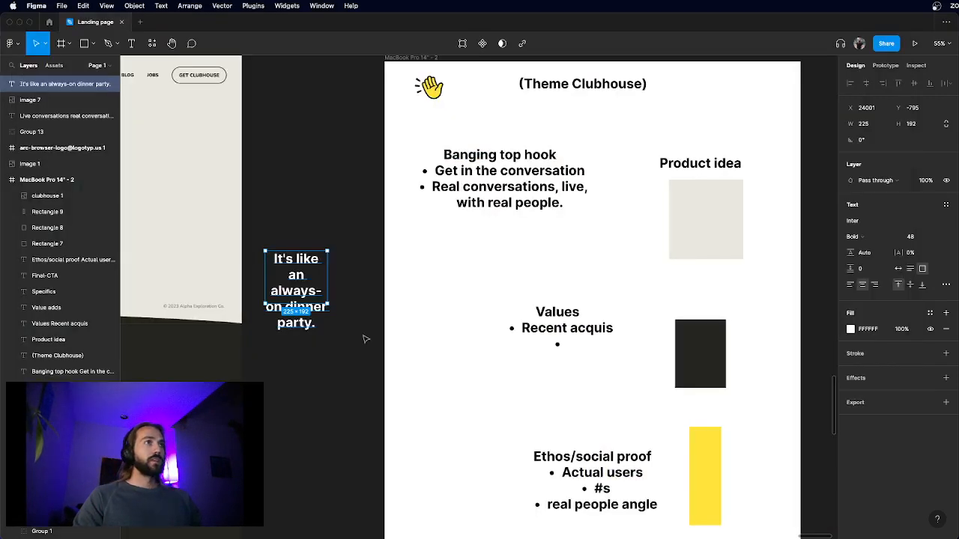
click(316, 361)
key(super+v)
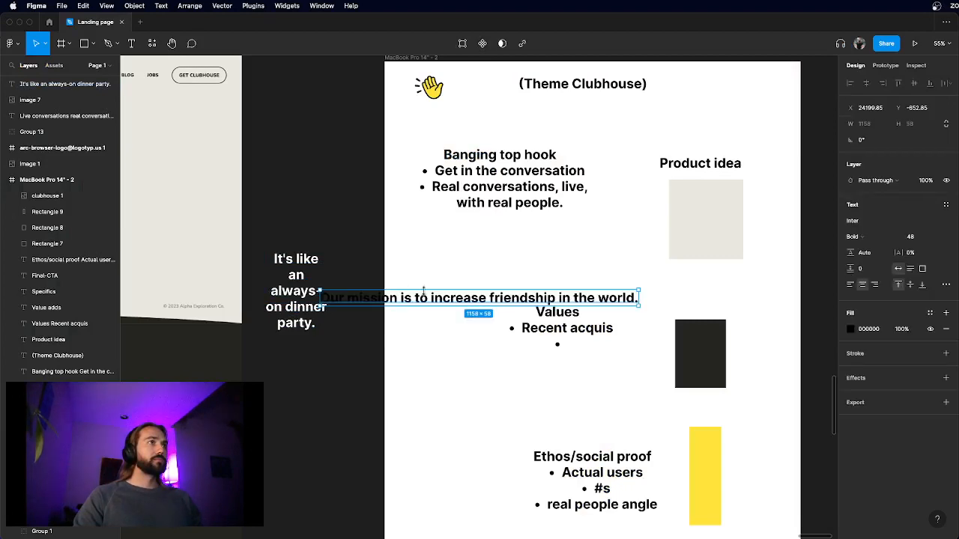
- Move the dinner party and mission texts onto the empty canvas above the "MacBook Pro 14" - 2" frame
drag(429, 302, 331, 184)
scroll(195, 438, down, 5)
drag(247, 358, 293, 145)
click(467, 151)
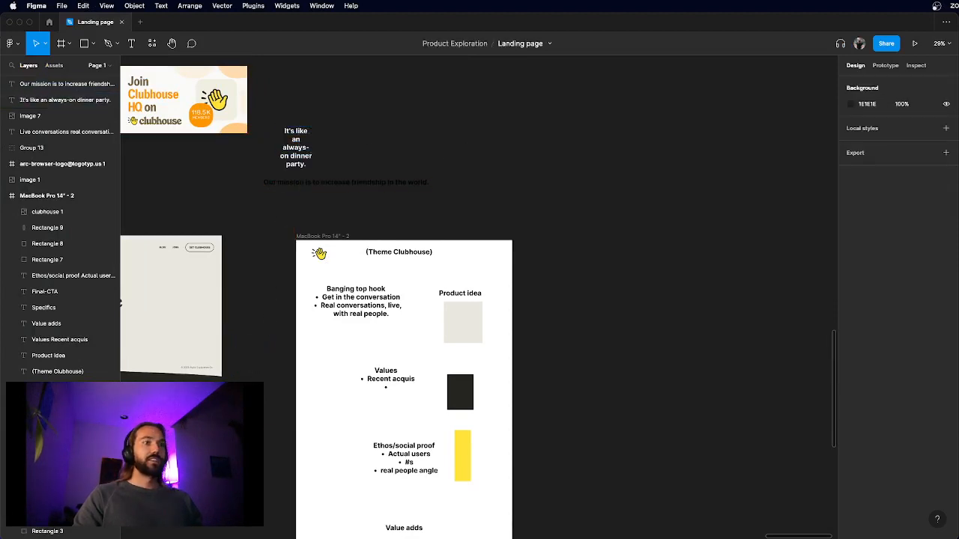
- Switch to Chrome and read the Jobs page from "why we love working here" down to "join the club" for copy ideas
key(super+Tab)
scroll(473, 332, down, 1)
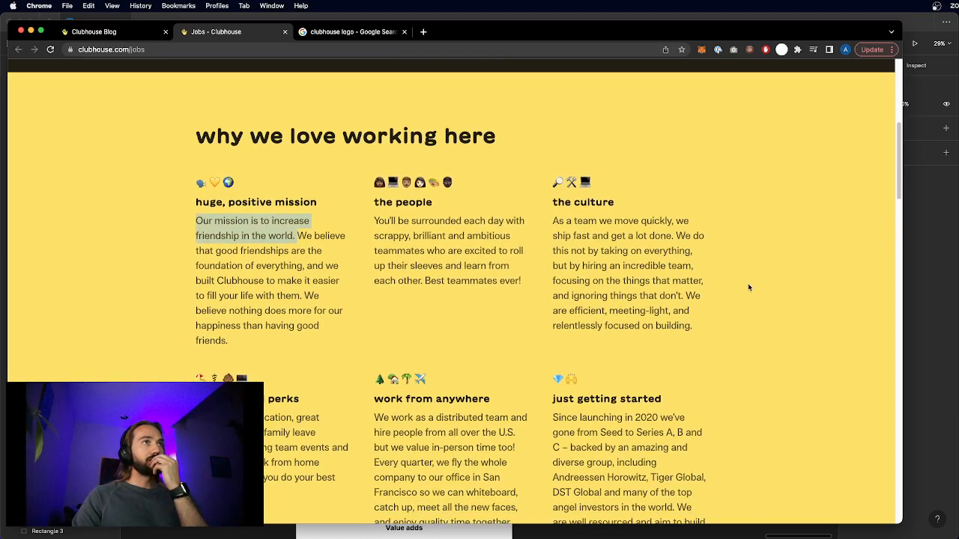
click(93, 282)
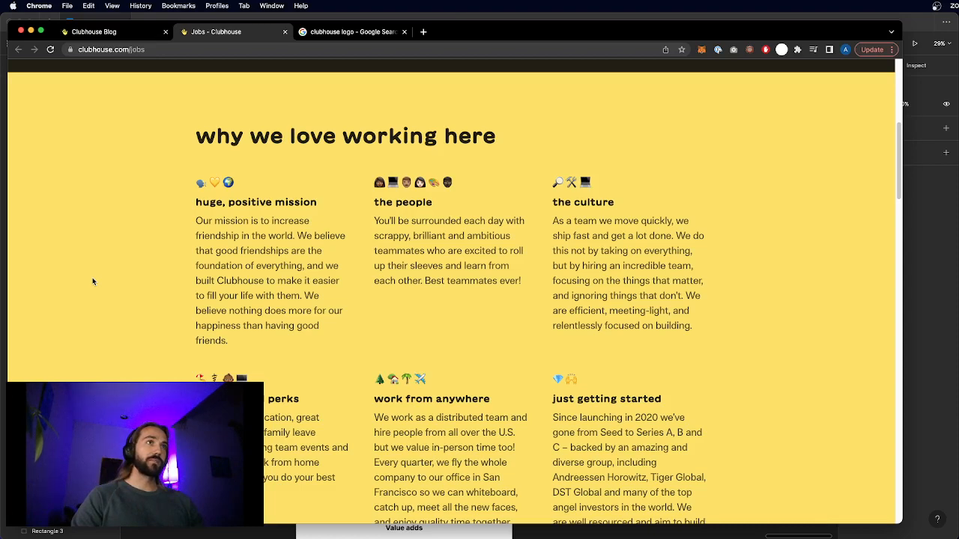
scroll(92, 281, down, 5)
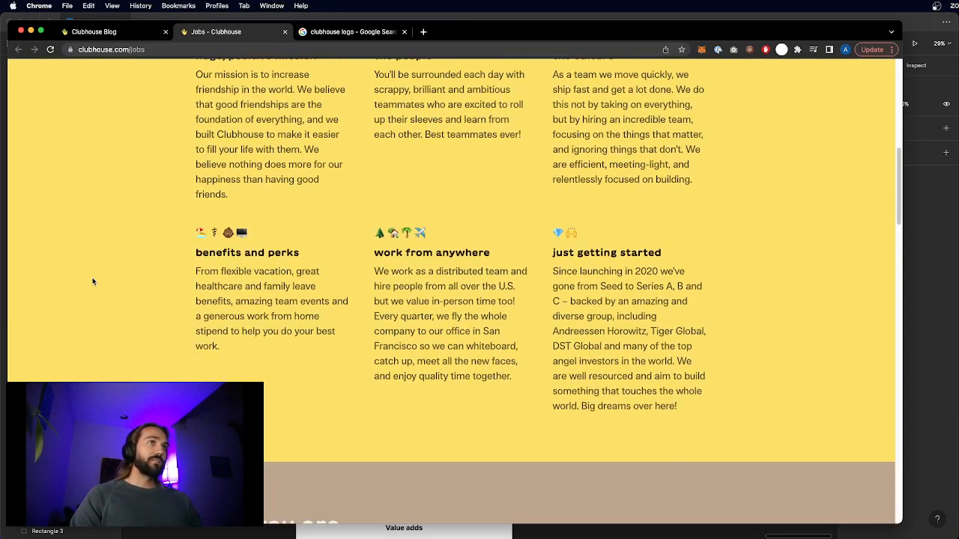
scroll(791, 381, down, 1)
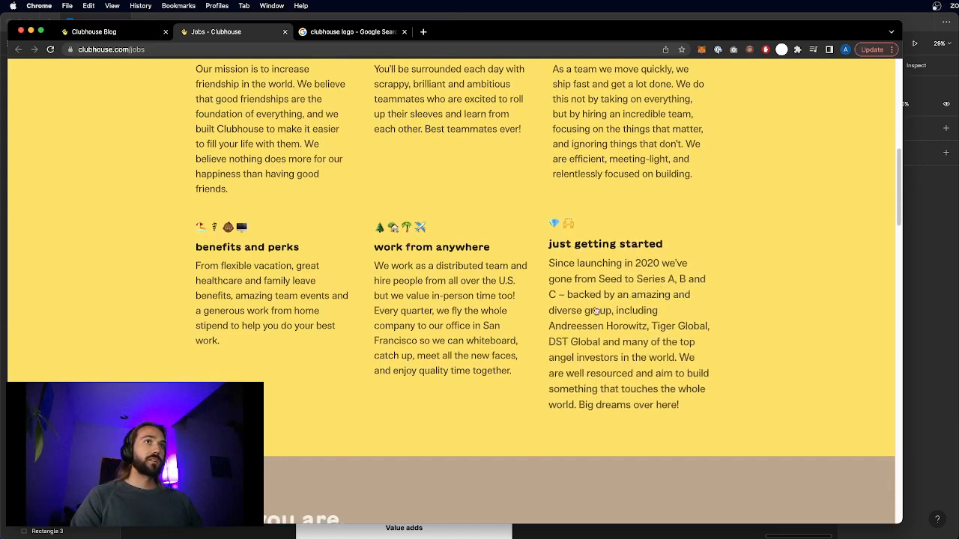
scroll(596, 310, down, 7)
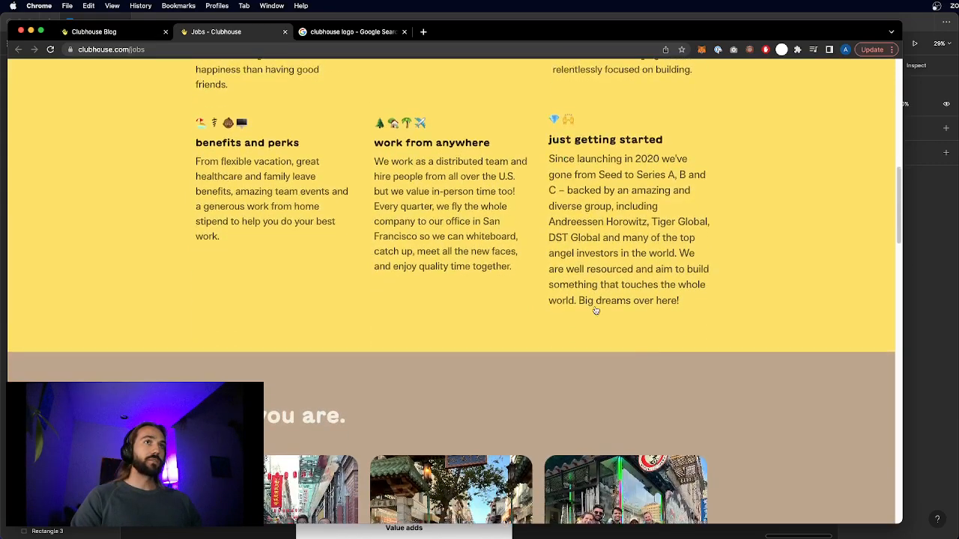
scroll(596, 310, down, 15)
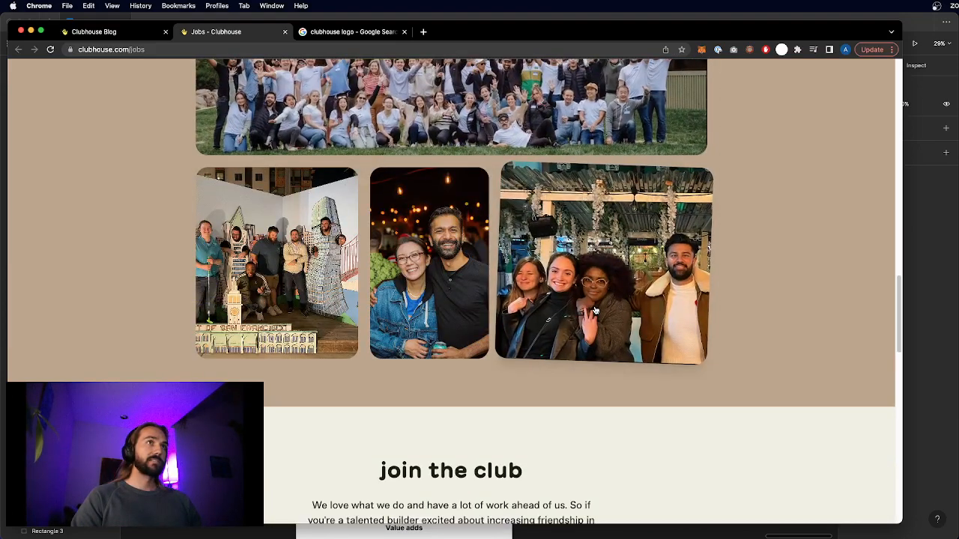
scroll(596, 310, down, 8)
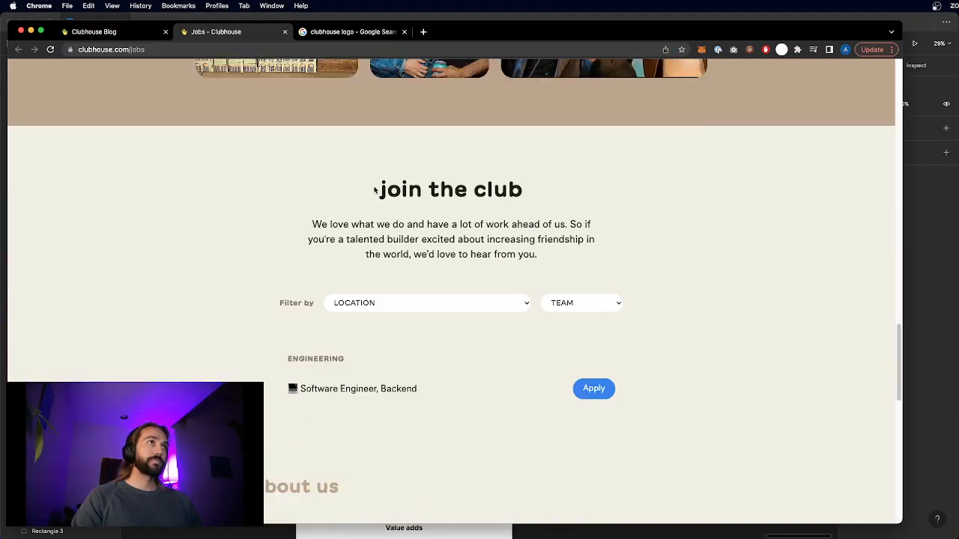
- Copy the "join the club" heading from the Jobs page and look through the text below it down to "more about us"
drag(376, 190, 522, 188)
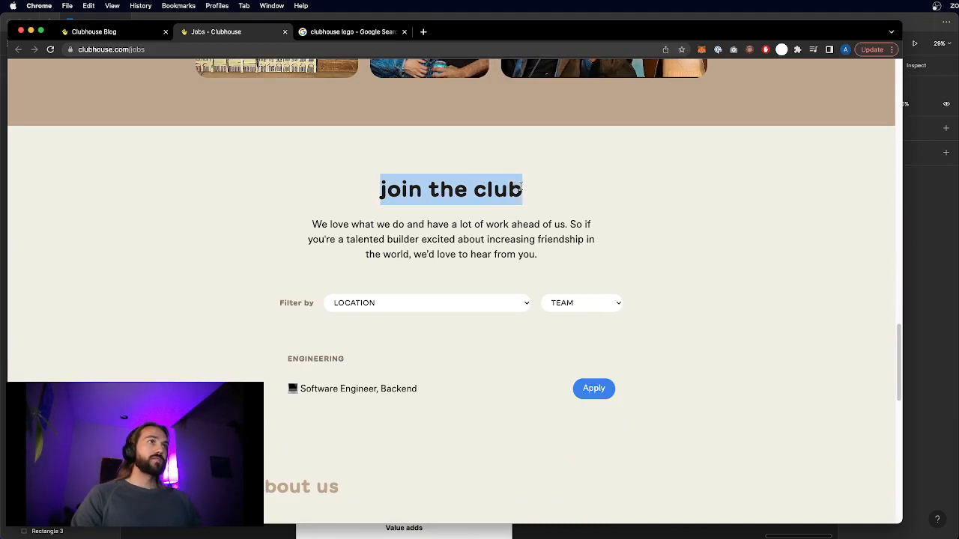
click(422, 223)
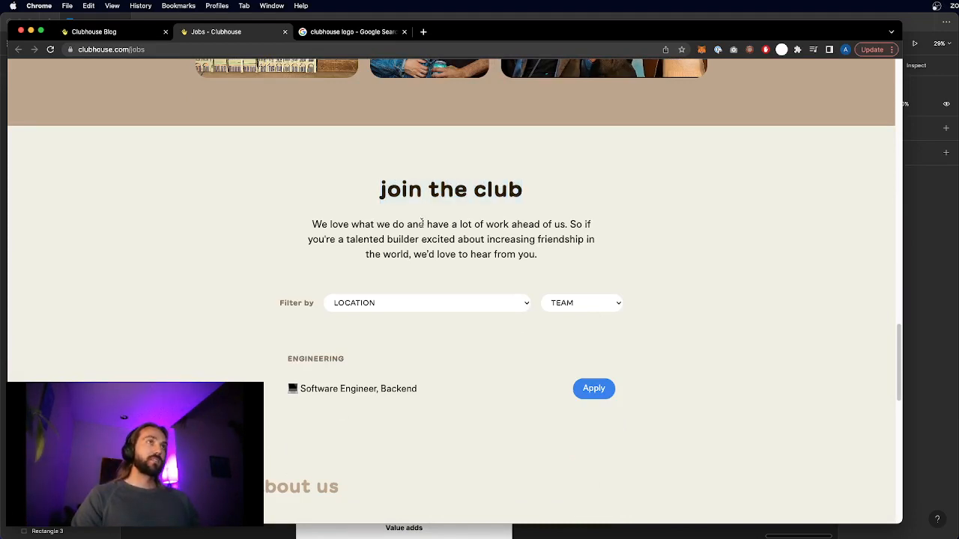
drag(352, 224, 509, 239)
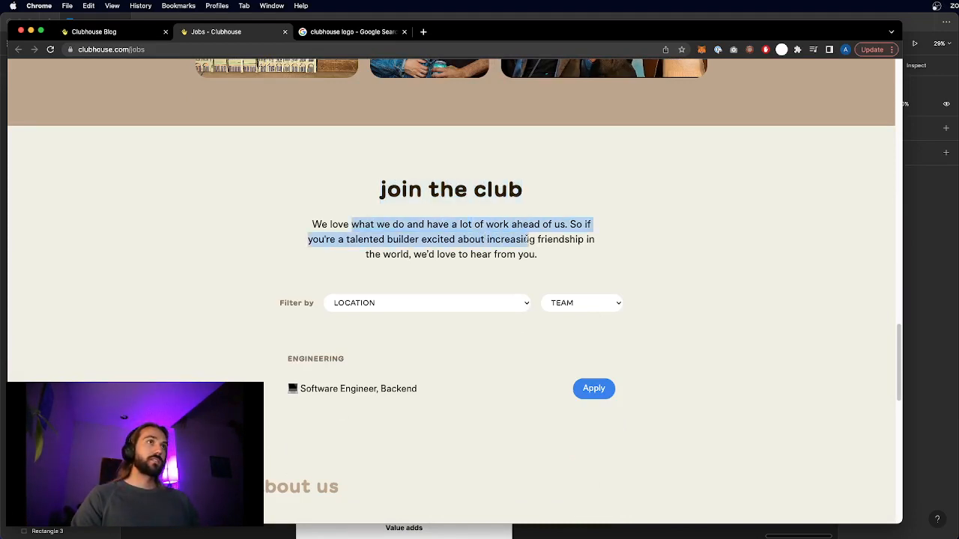
click(526, 240)
scroll(527, 240, down, 5)
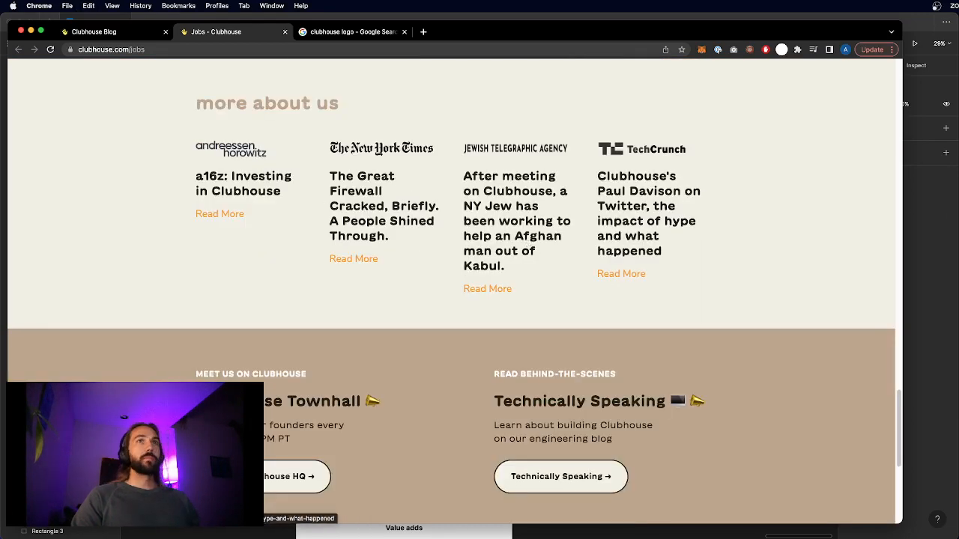
- Return to Figma, paste "join the club" as a new text and move it onto the empty canvas beneath the mission sentence
key(super+Tab)
scroll(505, 335, up, 3)
key(super+v)
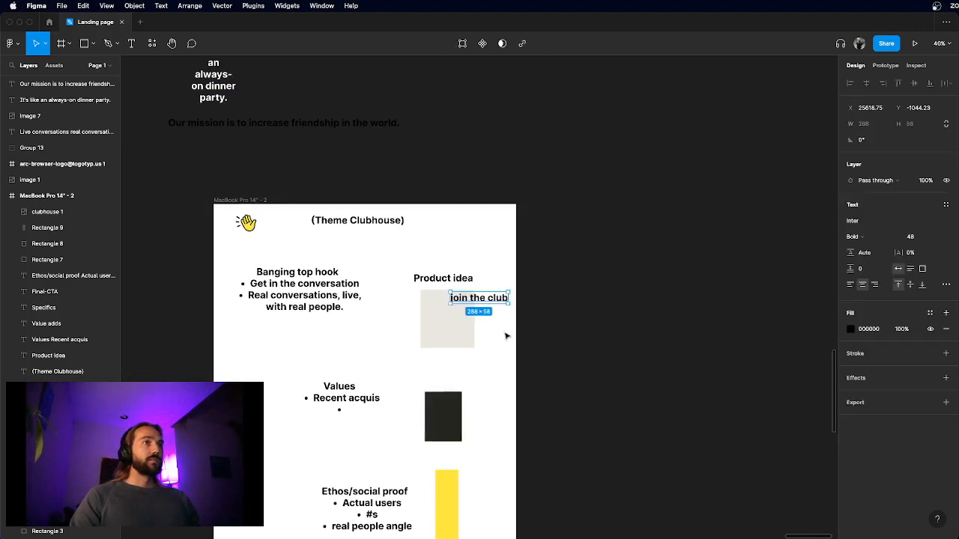
drag(474, 302, 283, 159)
scroll(321, 209, left, 4)
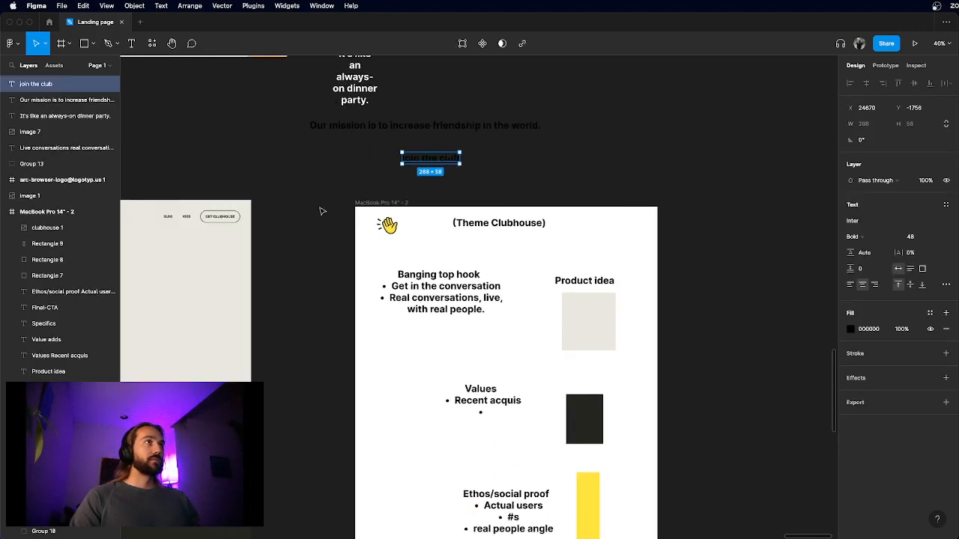
- Move the mission sentence so its left edge lines up with the "join the club" text
click(324, 213)
scroll(324, 214, down, 2)
drag(374, 203, 446, 208)
click(439, 150)
- Widen the dinner party text box to about 1098 px and left-align its text
click(355, 158)
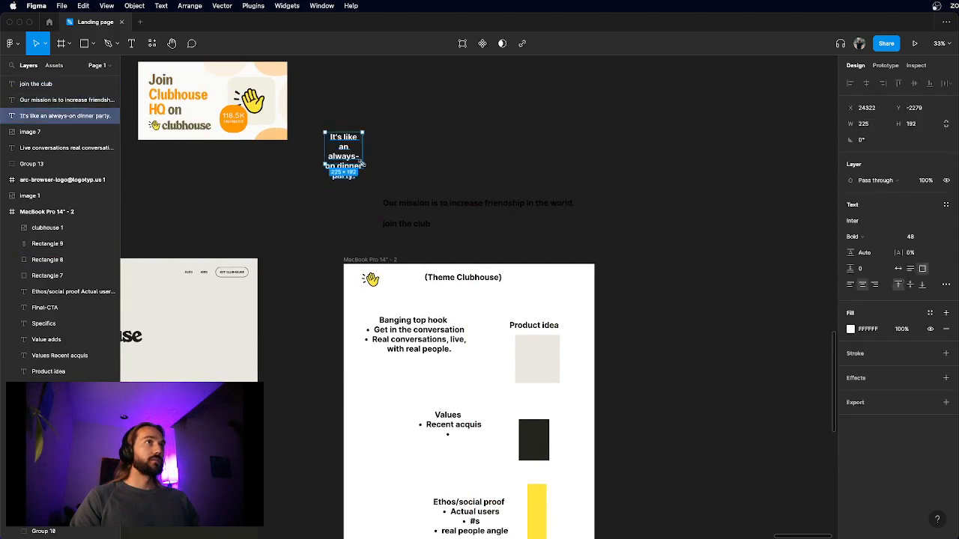
drag(425, 156, 507, 152)
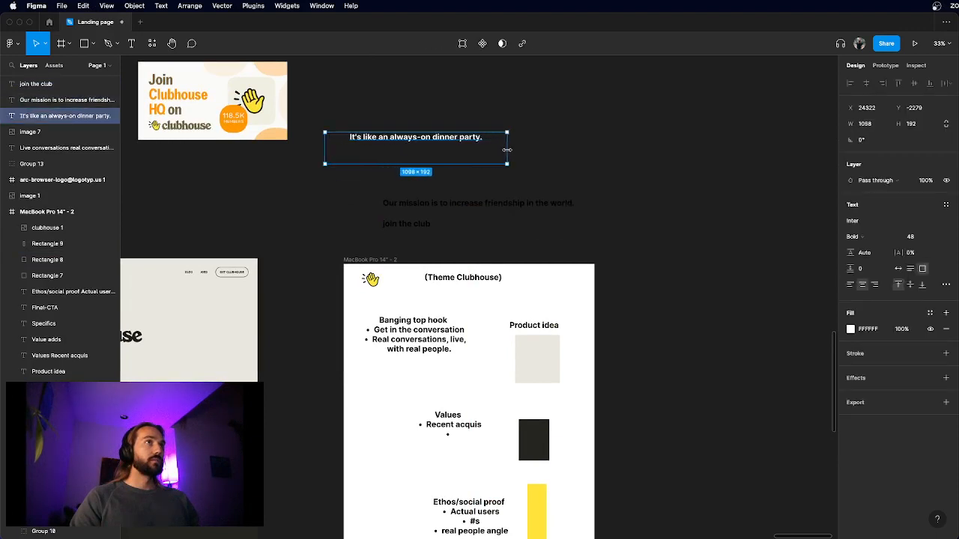
click(852, 286)
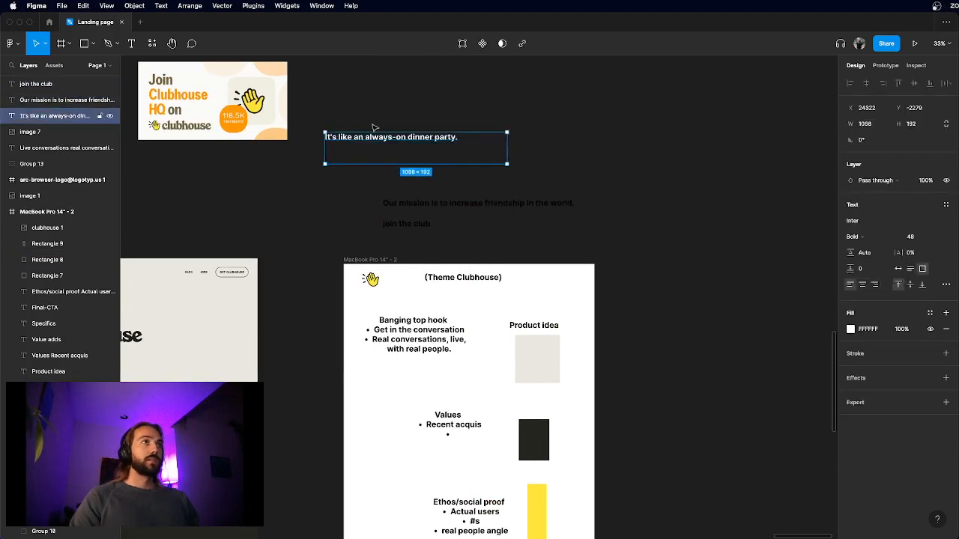
click(393, 120)
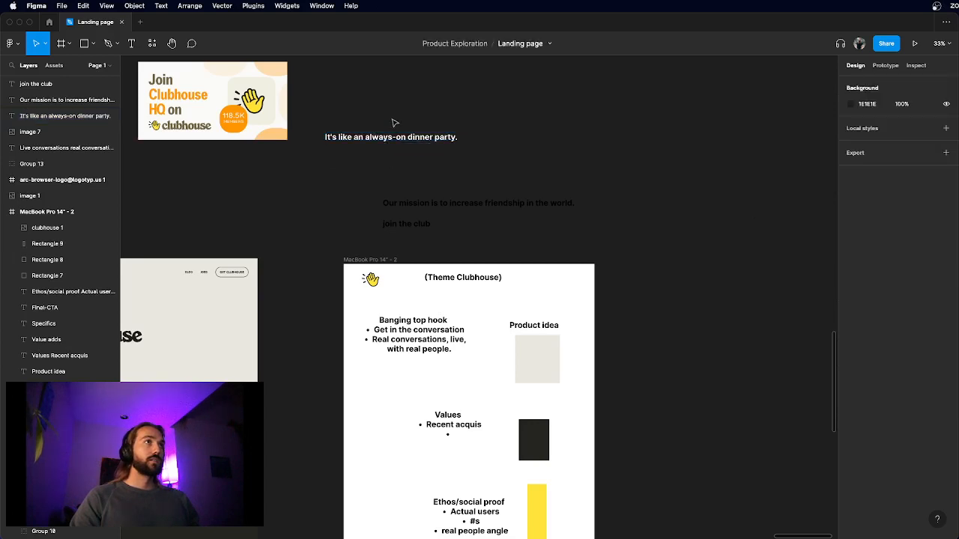
- Shorten the dinner party text box to 46 px high and stack it above the mission sentence with matching left edges
drag(392, 142, 448, 188)
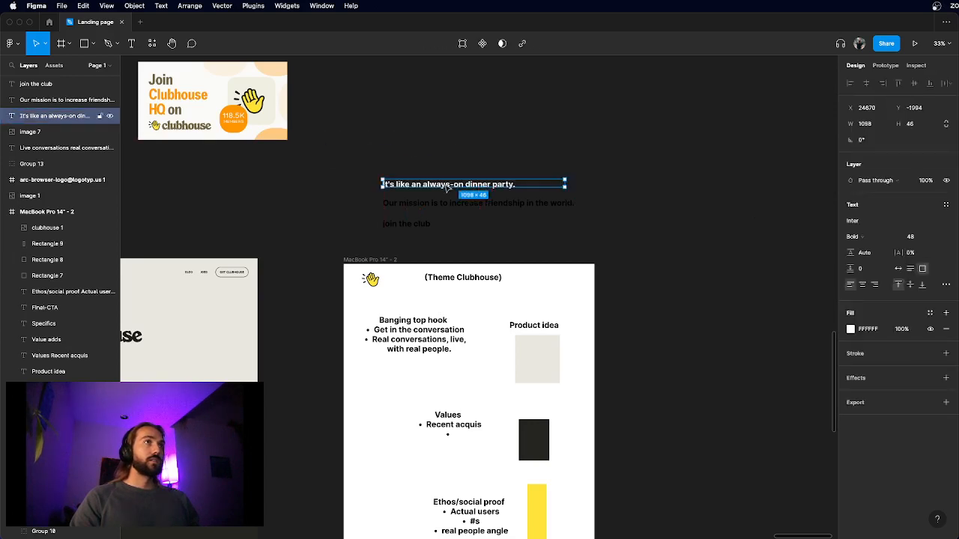
click(447, 142)
- Select the three stacked copy texts and try to change their black selection colour
scroll(447, 142, down, 5)
scroll(399, 152, up, 3)
drag(395, 149, 468, 218)
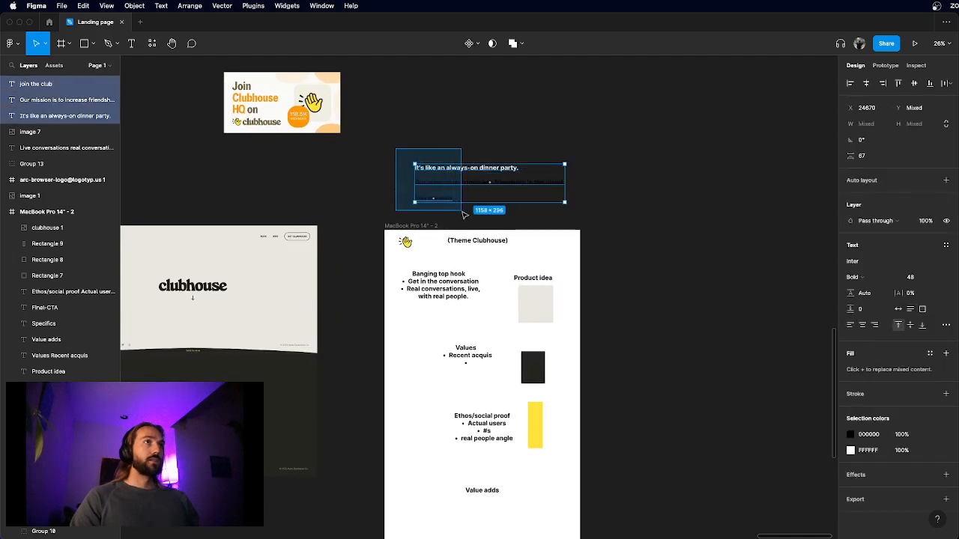
click(850, 435)
click(749, 358)
click(605, 472)
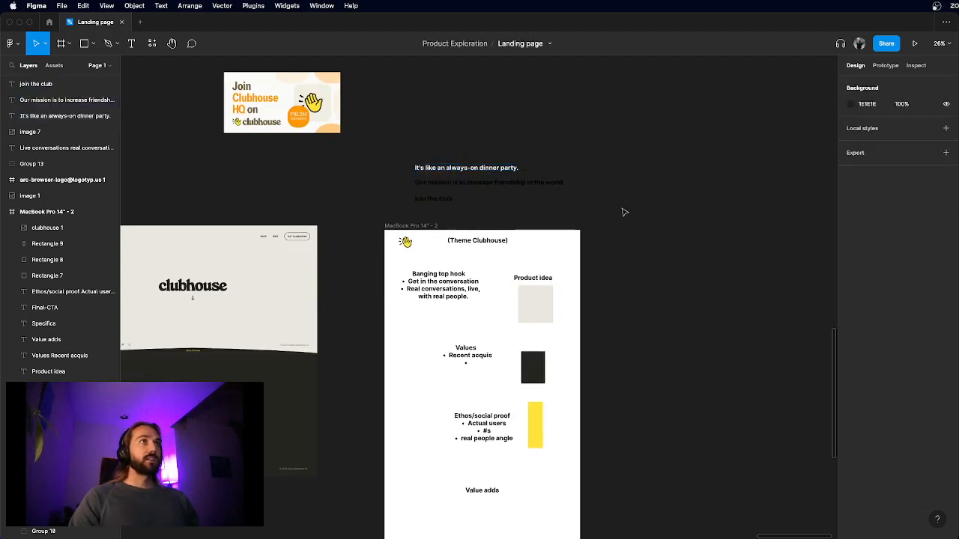
- Change the fill of the dinner party text from white to black, 000000
click(466, 168)
click(850, 329)
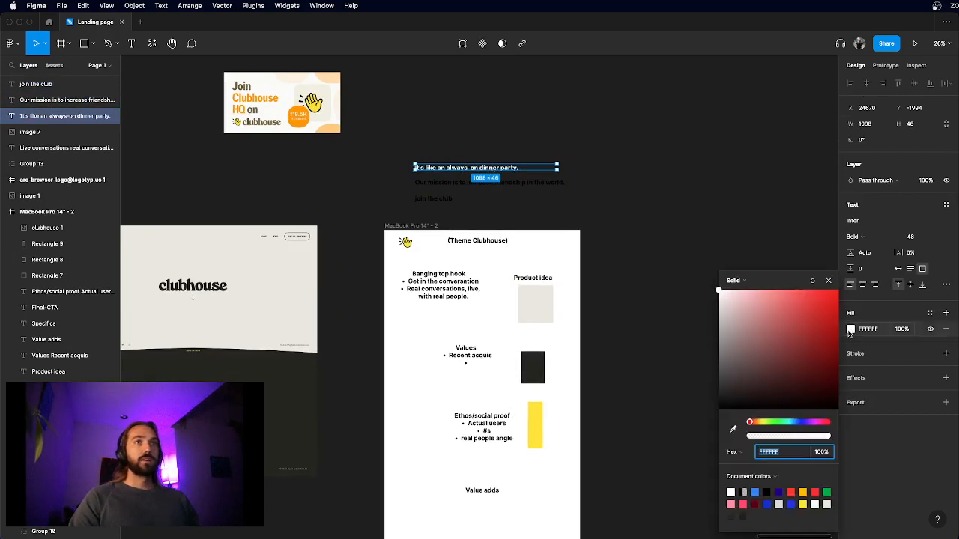
click(755, 387)
click(625, 333)
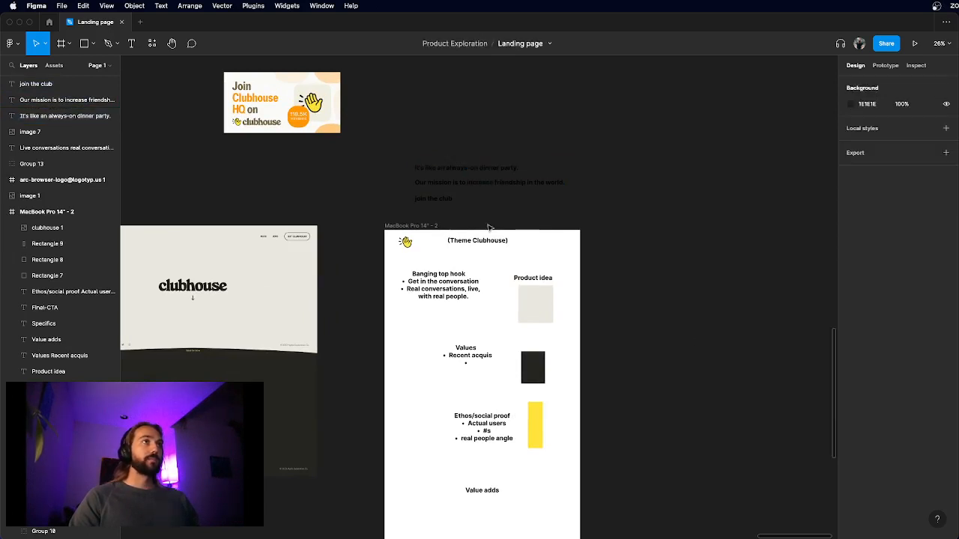
- Delete the "Banging top hook" heading line from the hook text in the "MacBook Pro 14" - 2" frame
scroll(462, 185, up, 5)
scroll(463, 185, down, 5)
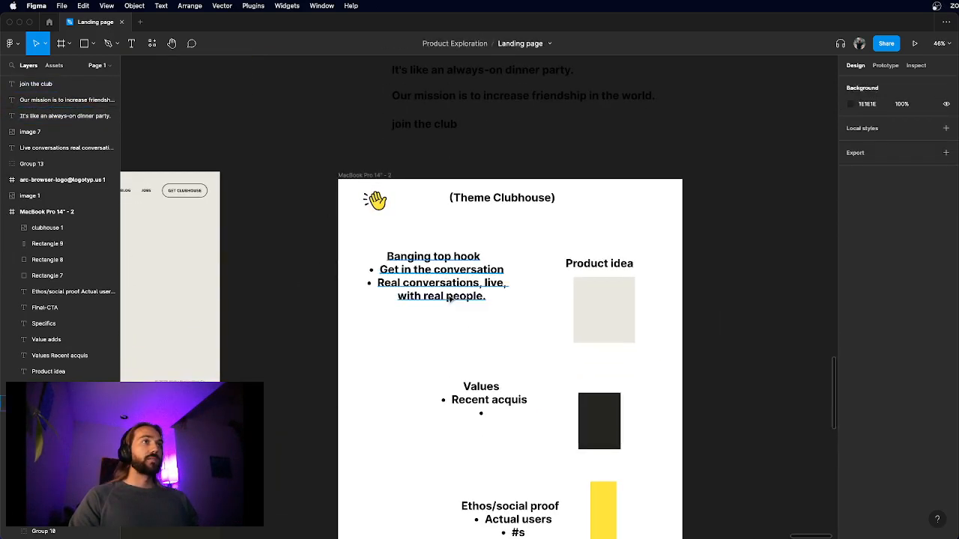
scroll(449, 297, up, 4)
double_click(452, 248)
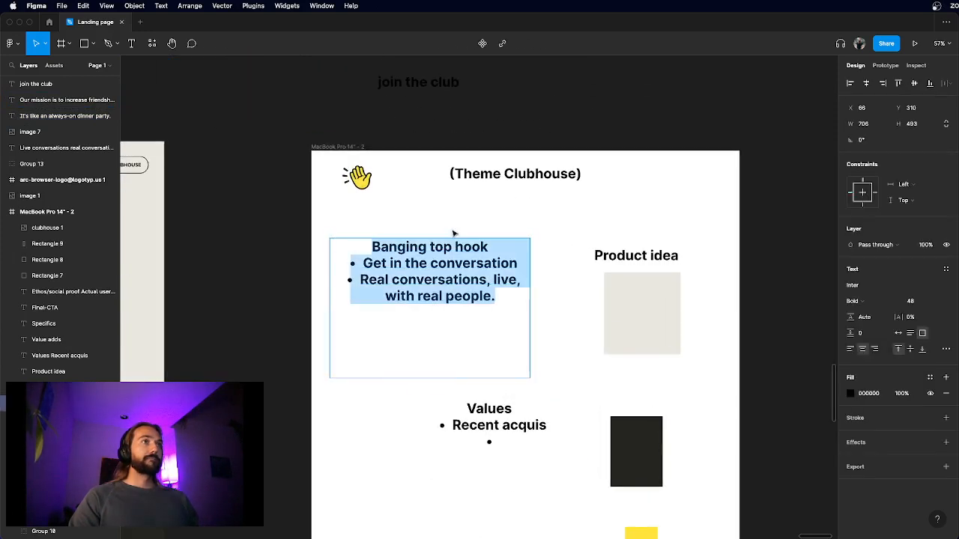
click(451, 246)
triple_click(451, 245)
key(BackSpace)
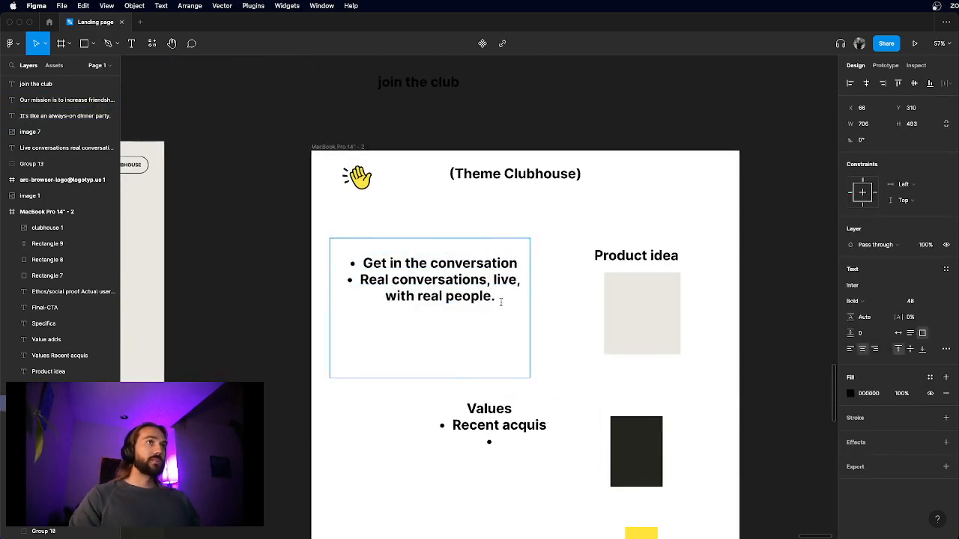
- Remove the "Real conversations, live, with real people." bullet and turn "Get in the conversation" into a plain first line
drag(501, 300, 359, 279)
key(BackSpace)
key(BackSpace)
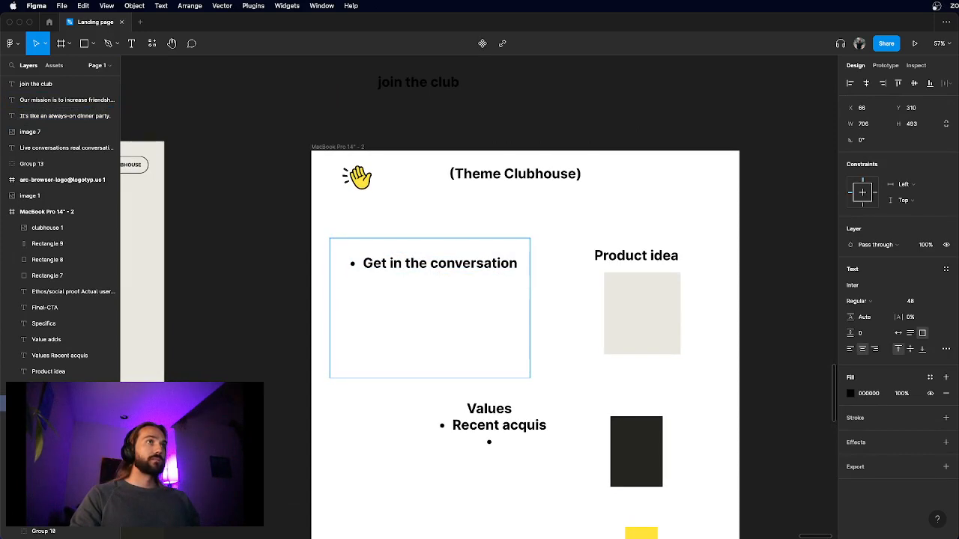
key(BackSpace)
key(BackSpace)
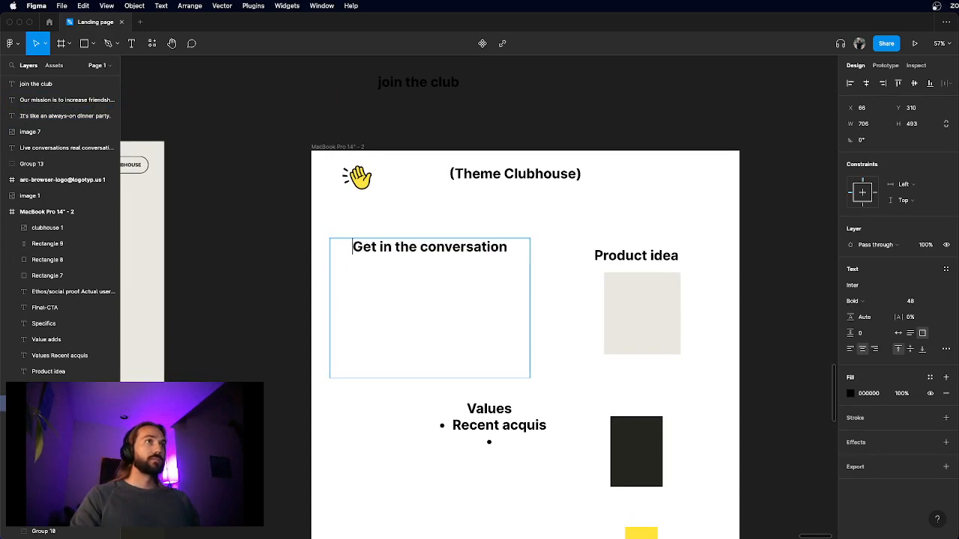
- Left-align the "Get in the conversation" text and shrink its box to fit the line, set slightly inward from the frame's edge
key(Escape)
click(850, 349)
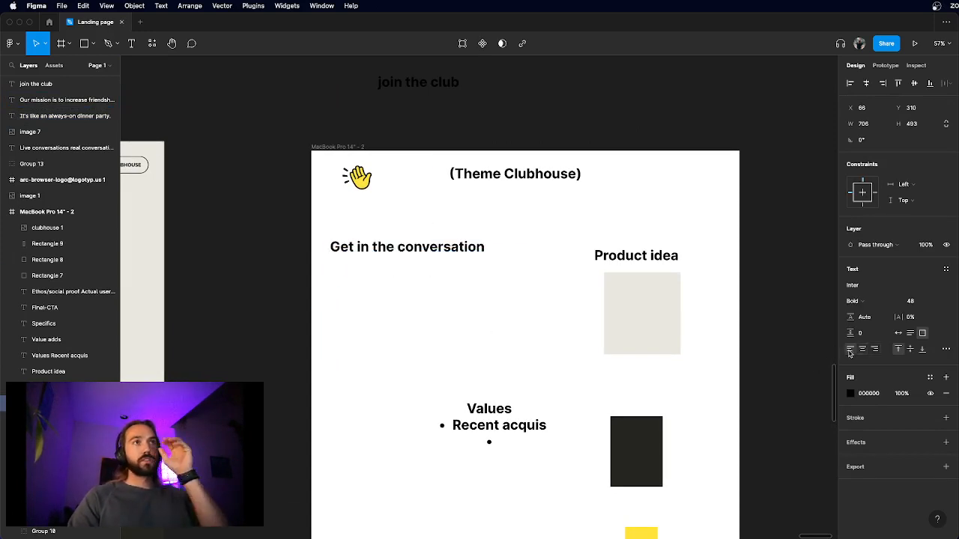
drag(528, 377, 491, 261)
click(412, 231)
scroll(411, 231, down, 3)
scroll(411, 232, up, 2)
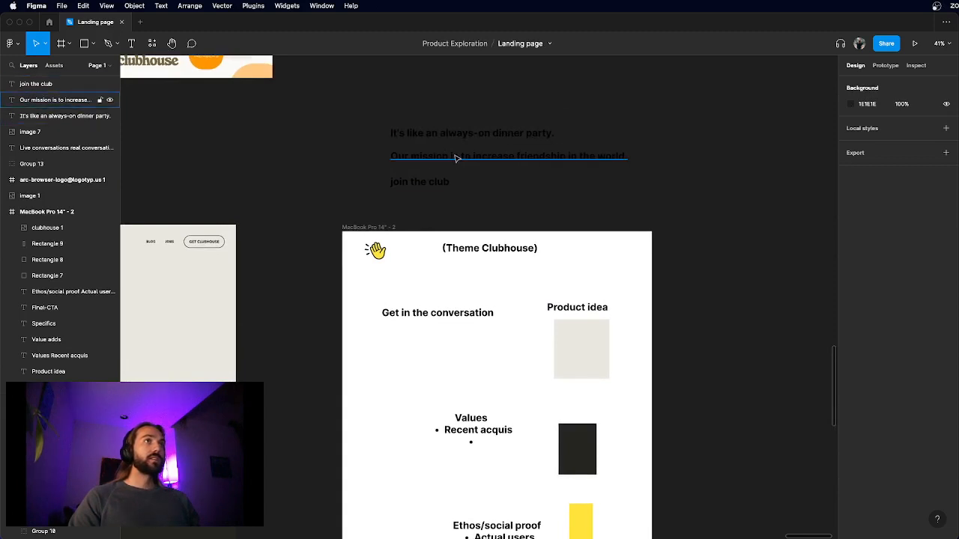
- Place the dinner party text beneath "Get in the conversation" in the frame, with matching left edges
drag(457, 139, 448, 340)
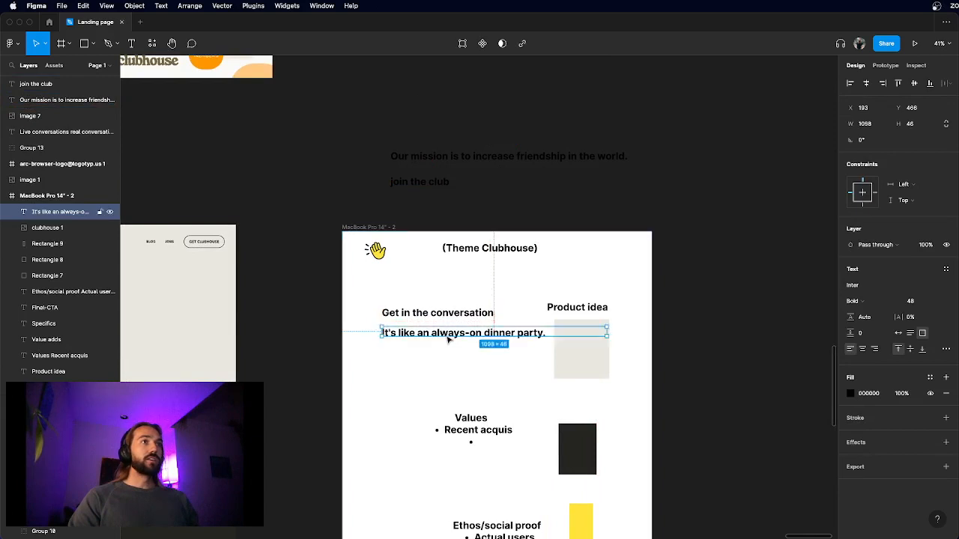
scroll(447, 342, down, 2)
click(409, 352)
- Move the dinner party text down to the section under the "Value adds" heading
scroll(409, 352, down, 2)
scroll(409, 352, down, 3)
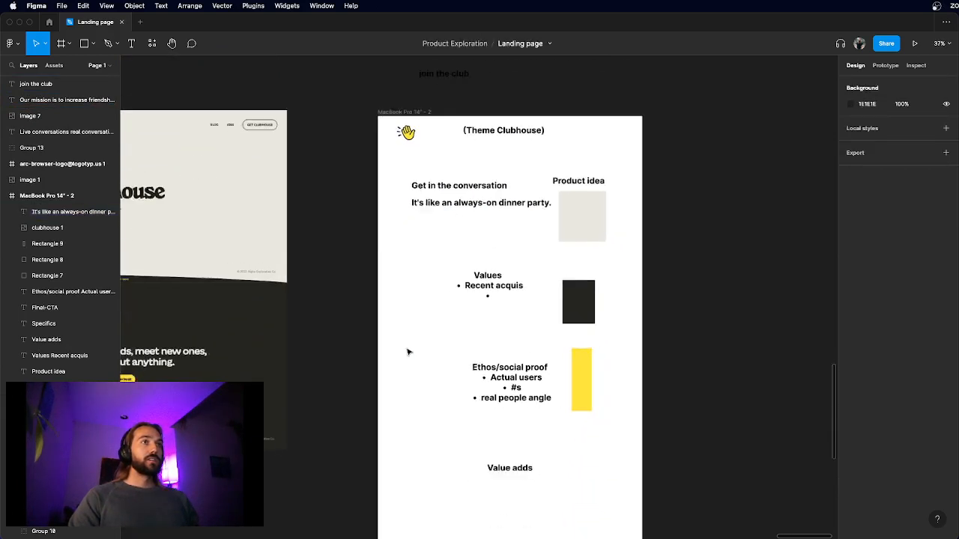
drag(478, 216, 477, 453)
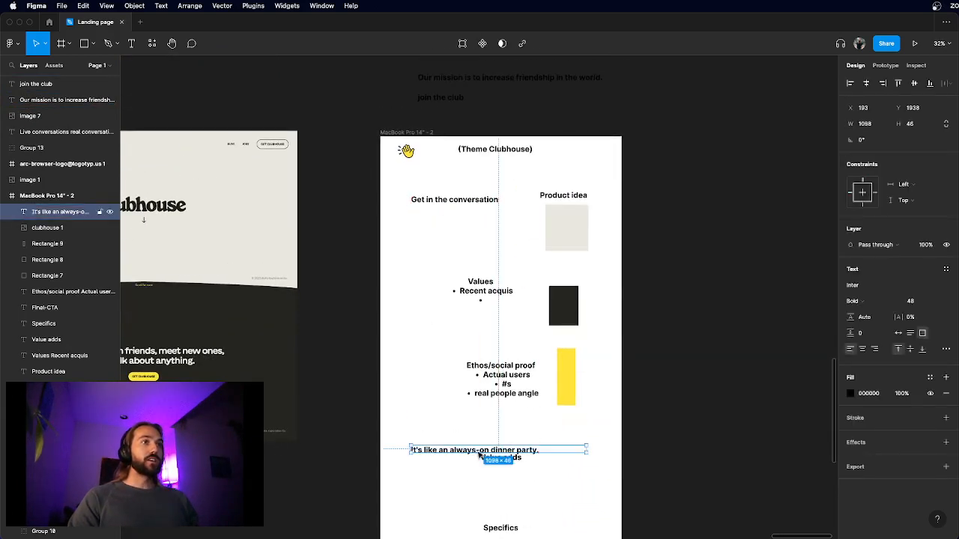
scroll(483, 463, up, 5)
click(520, 484)
scroll(520, 484, down, 2)
scroll(520, 484, down, 1)
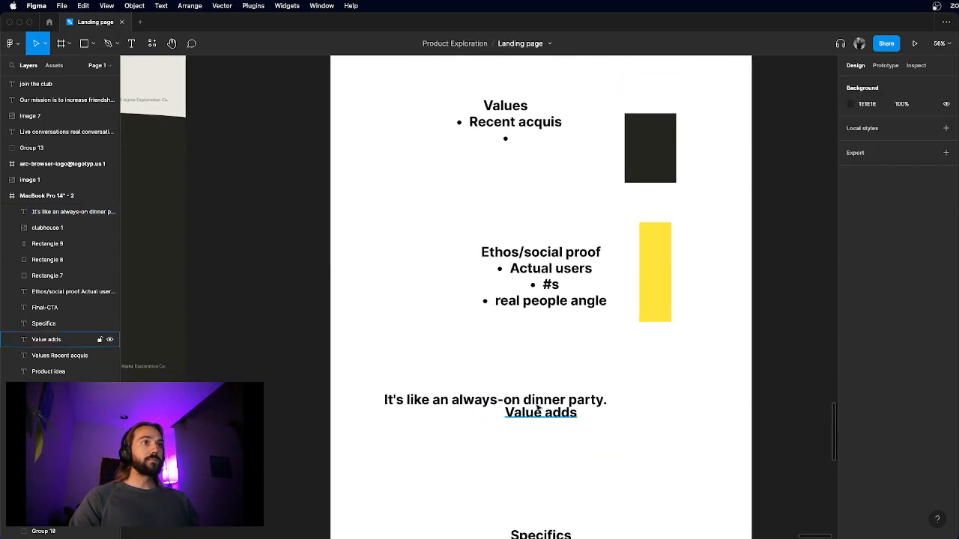
drag(551, 402, 600, 438)
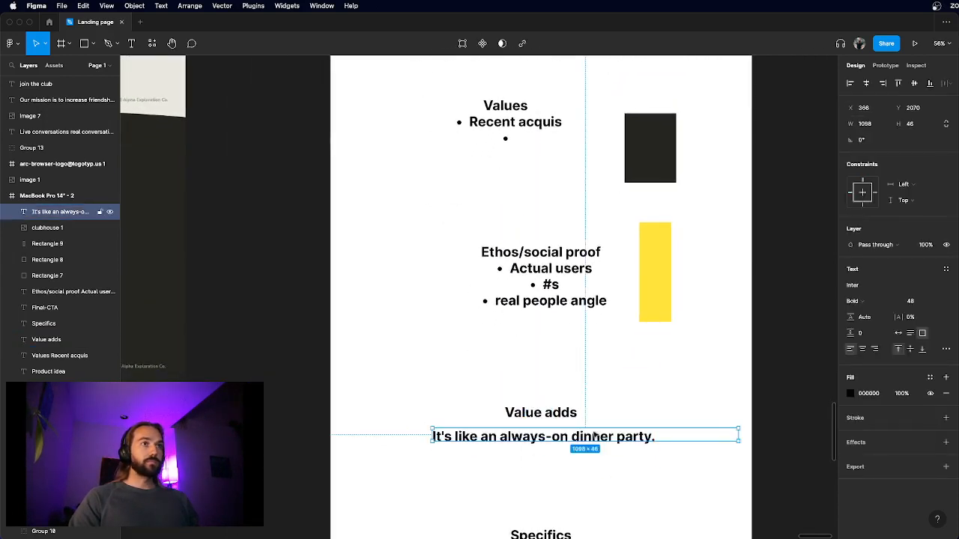
click(592, 454)
- Centre-align the dinner party text and shift its box to sit roughly centred below "Value adds"
scroll(577, 445, down, 3)
click(589, 424)
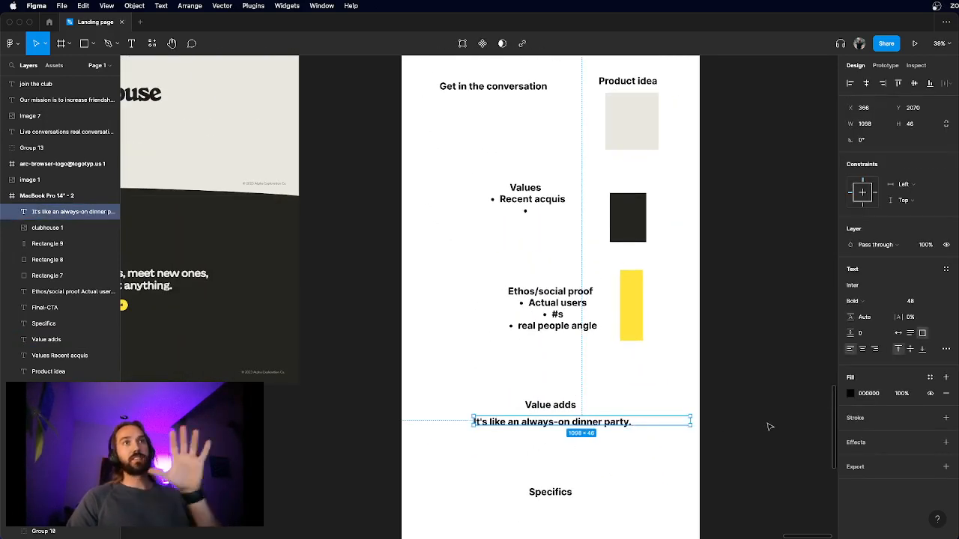
click(862, 350)
scroll(577, 479, up, 3)
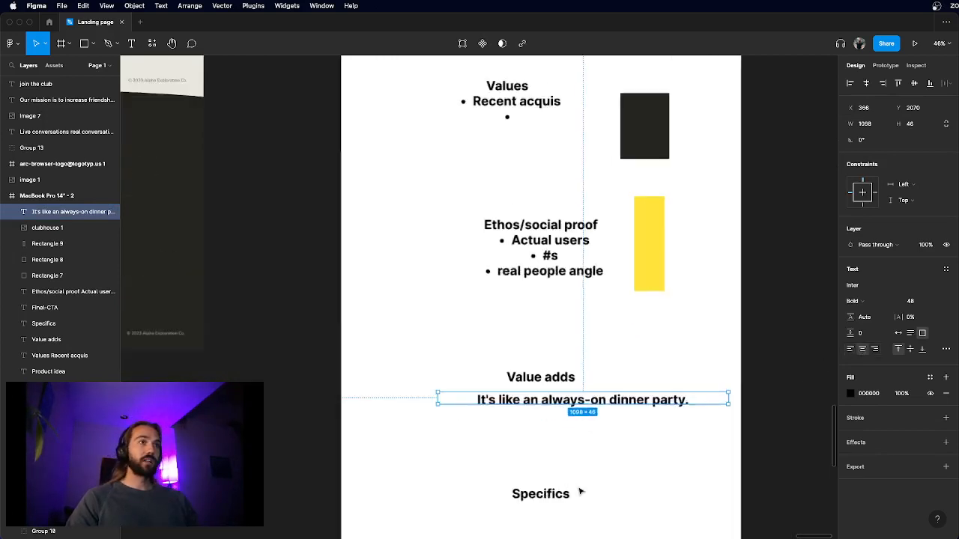
drag(642, 399, 590, 396)
scroll(595, 398, down, 3)
scroll(595, 395, down, 1)
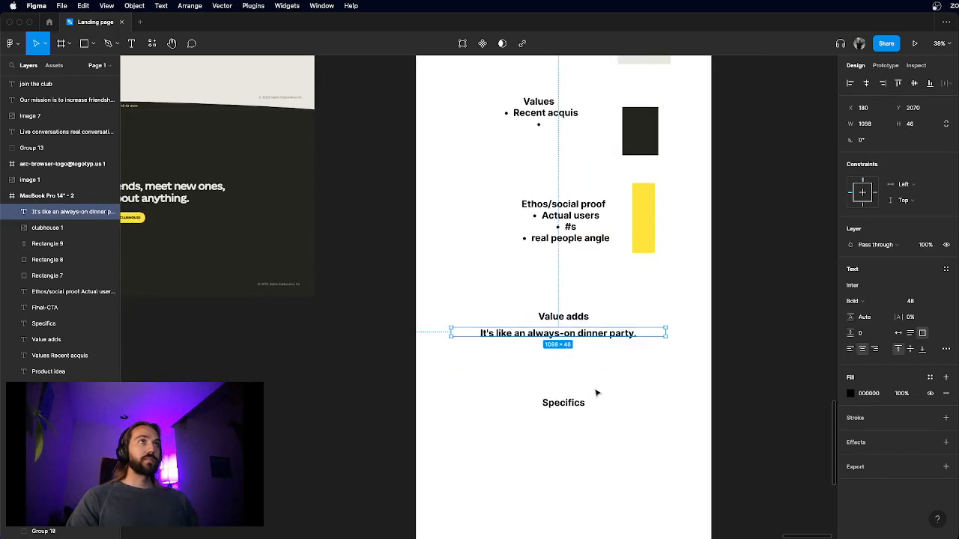
click(625, 364)
- Move the mission sentence from the canvas into the frame at the "Values" heading
scroll(604, 337, down, 2)
scroll(604, 337, up, 4)
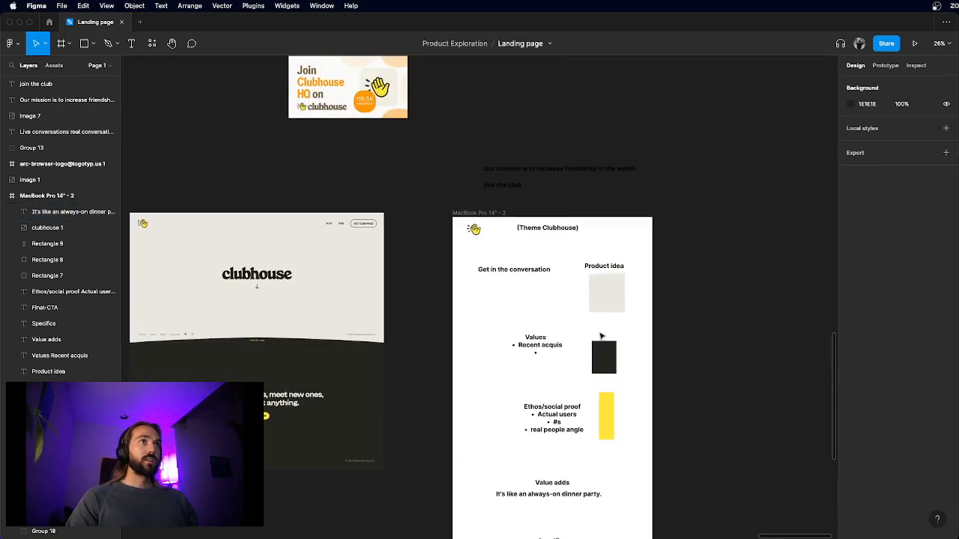
scroll(514, 175, up, 4)
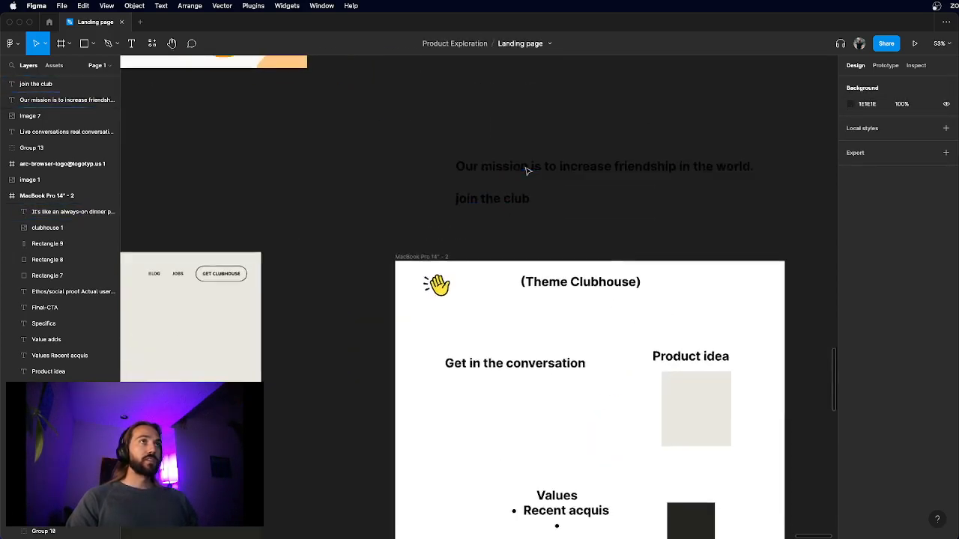
scroll(532, 167, down, 3)
drag(538, 169, 535, 364)
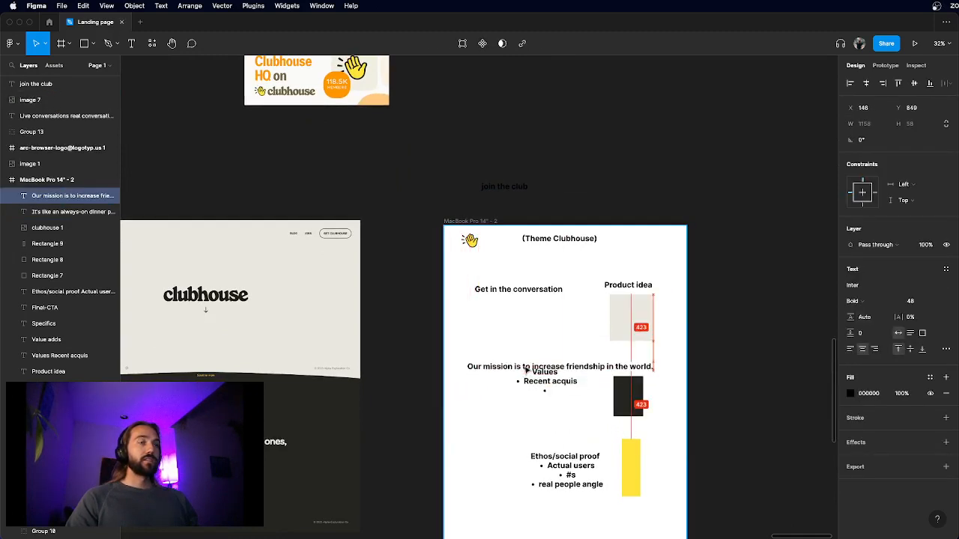
click(768, 393)
- Open the mission text for editing and copy its whole sentence
scroll(557, 362, up, 3)
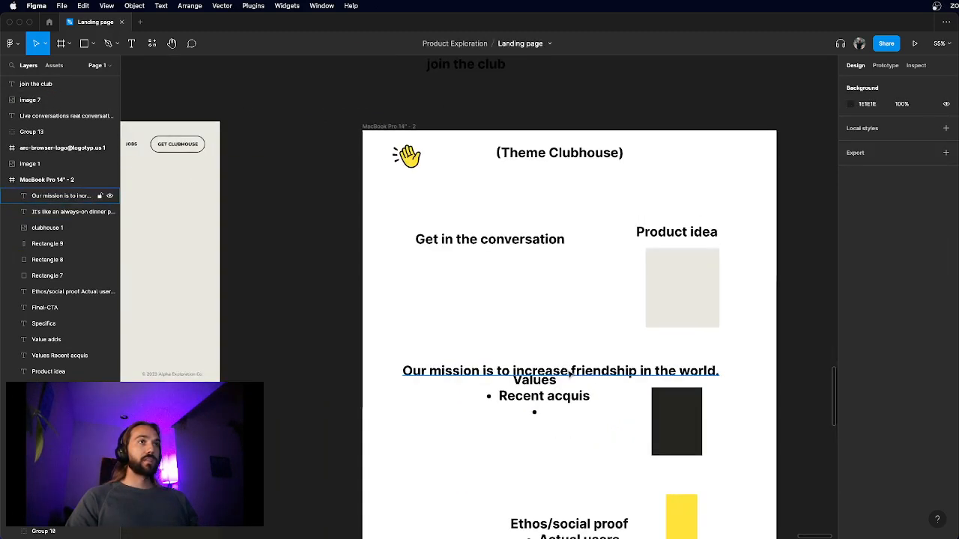
click(569, 374)
double_click(568, 371)
key(super+c)
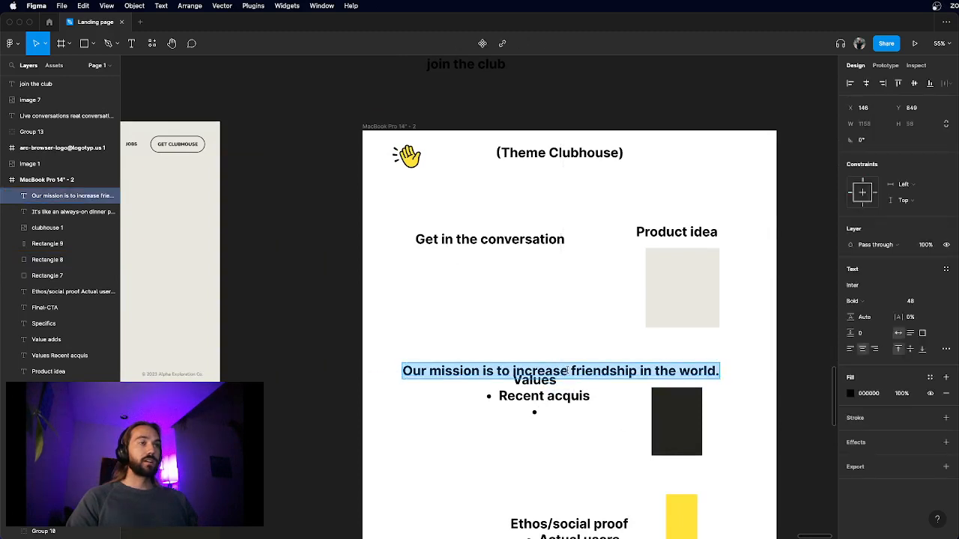
- Move the sentence "Our mission is to increase friendship in the world." out of its own text layer into the Values list as a bullet
key(BackSpace)
key(Escape)
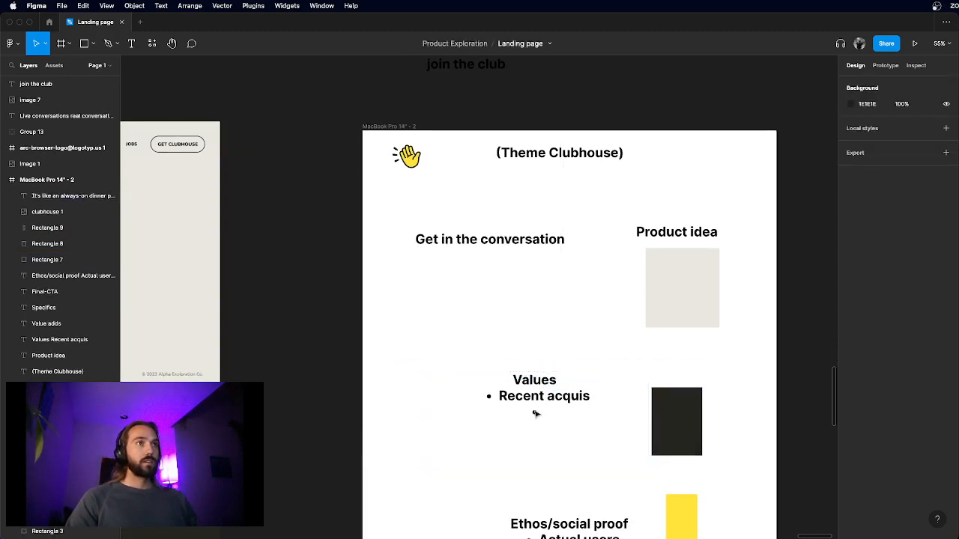
click(536, 414)
double_click(551, 397)
click(550, 417)
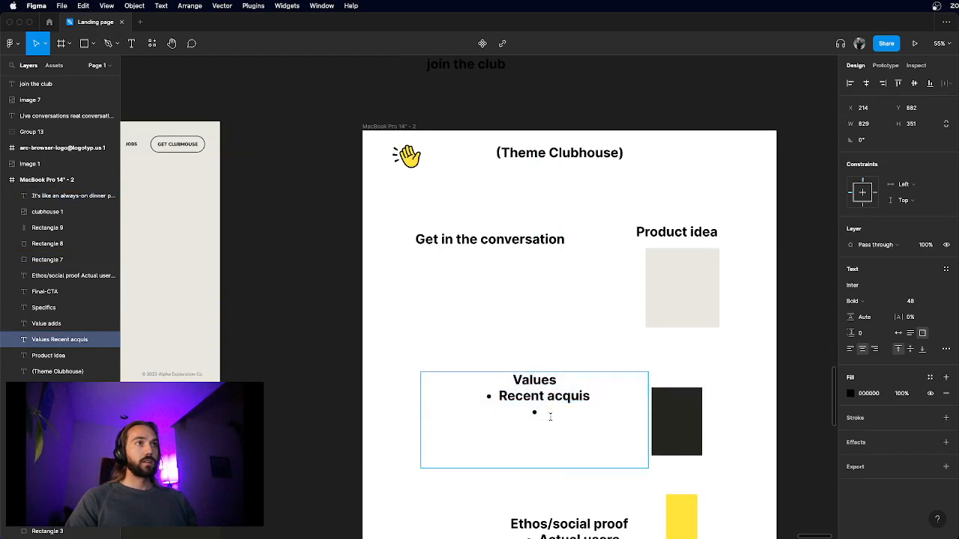
key(super+v)
key(Escape)
click(774, 343)
- Cut the loose "join the club" text above the wireframe frame and place it beneath "Get in the conversation"
scroll(774, 344, up, 5)
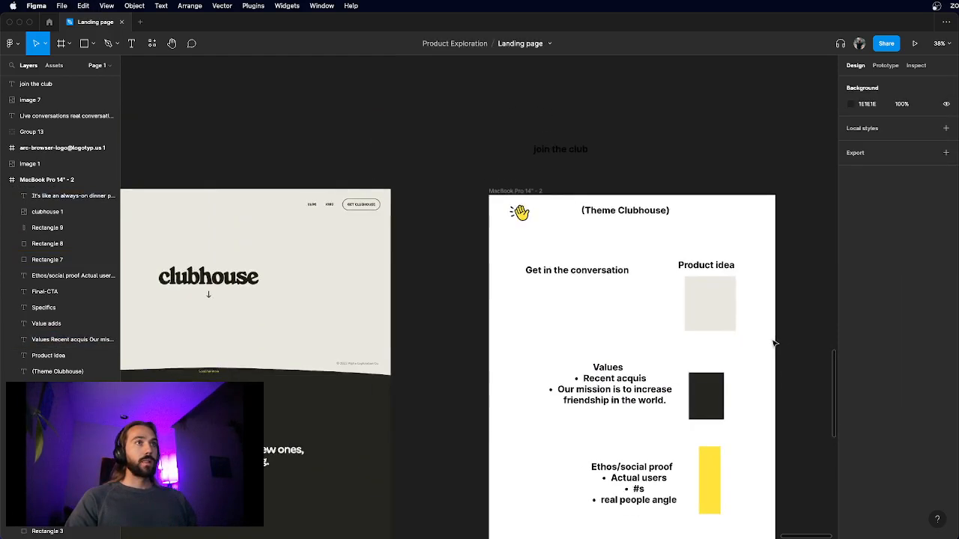
click(506, 194)
scroll(506, 197, down, 5)
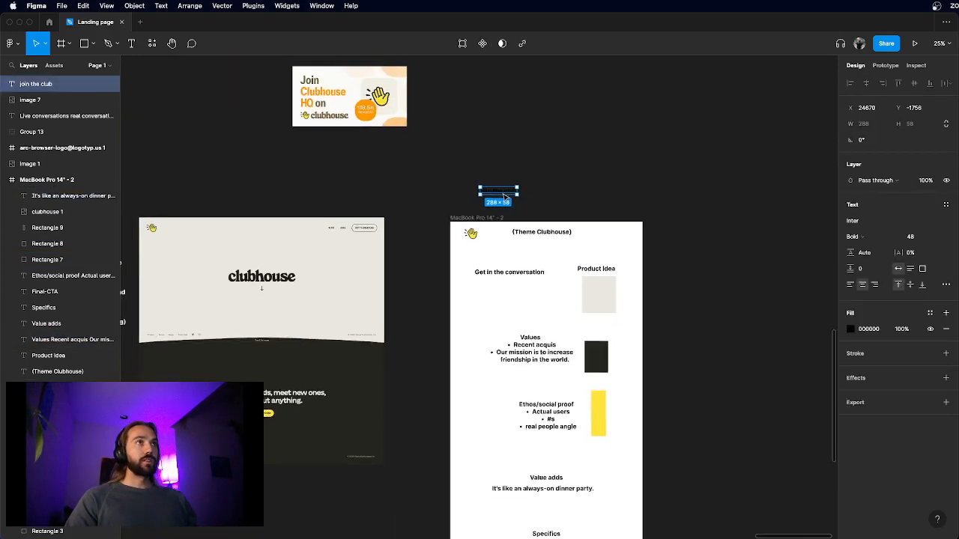
key(super+x)
scroll(505, 263, up, 5)
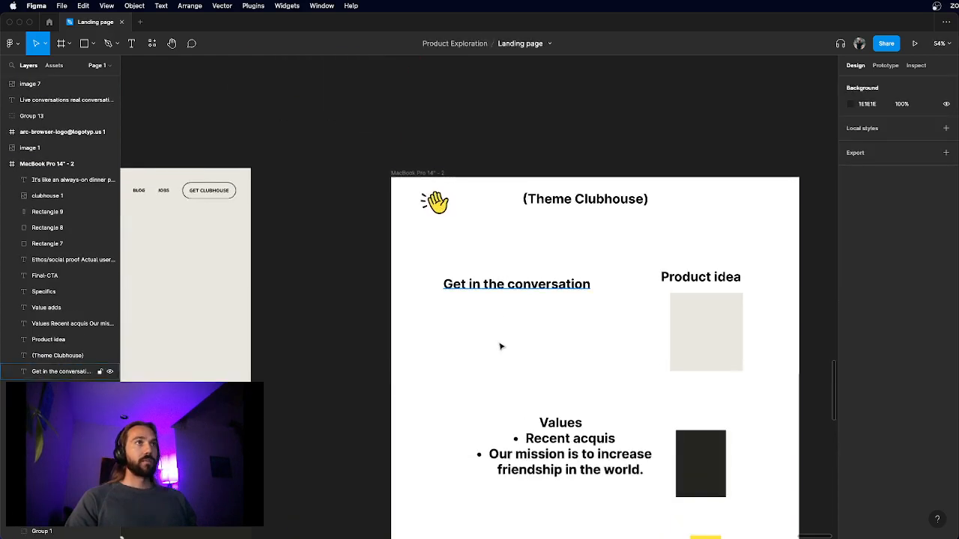
key(super+v)
drag(515, 111, 514, 321)
click(527, 367)
- Examine the existing Clubhouse landing page, comparing its headline and Get Clubhouse buttons with the wireframe
scroll(527, 367, left, 5)
scroll(526, 367, down, 3)
scroll(527, 367, left, 3)
scroll(529, 366, right, 3)
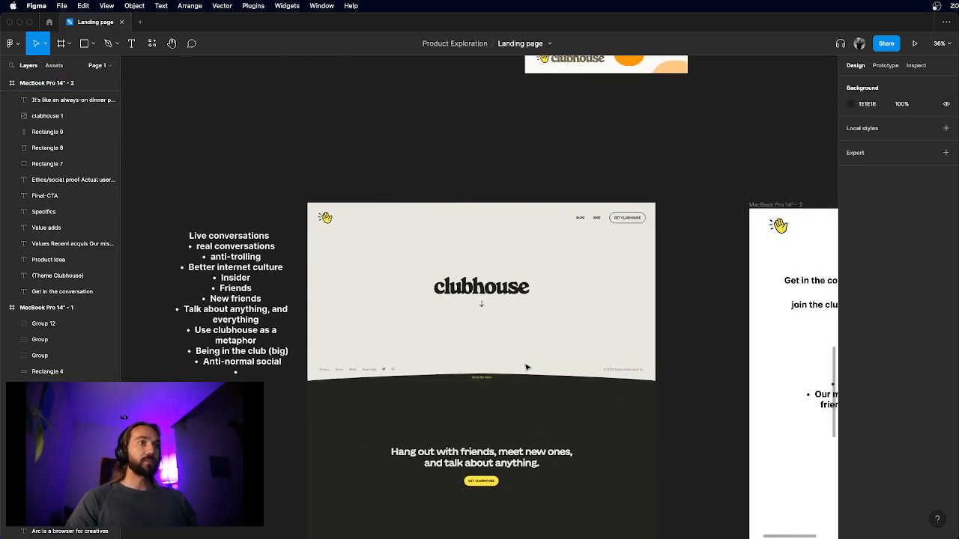
scroll(528, 498, up, 5)
scroll(442, 499, up, 5)
scroll(441, 498, down, 5)
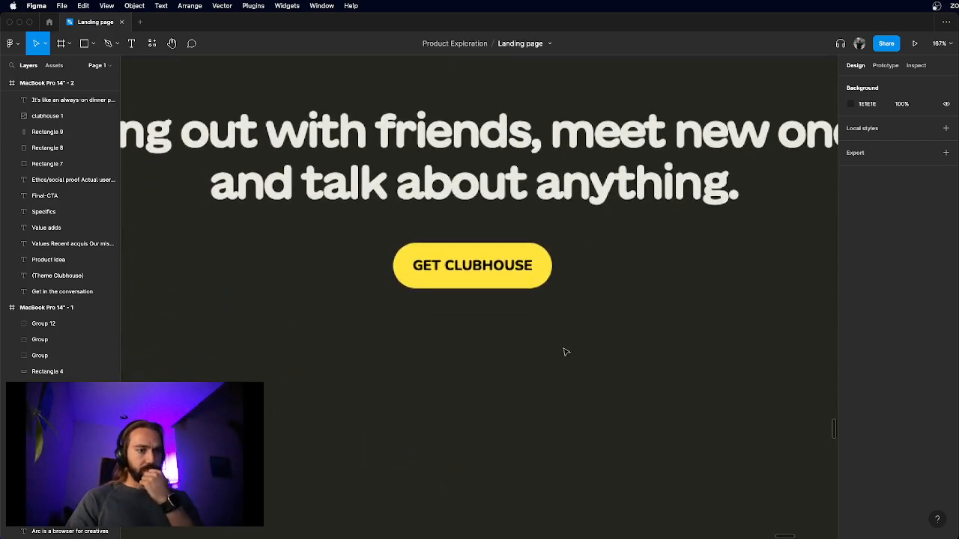
scroll(533, 276, down, 8)
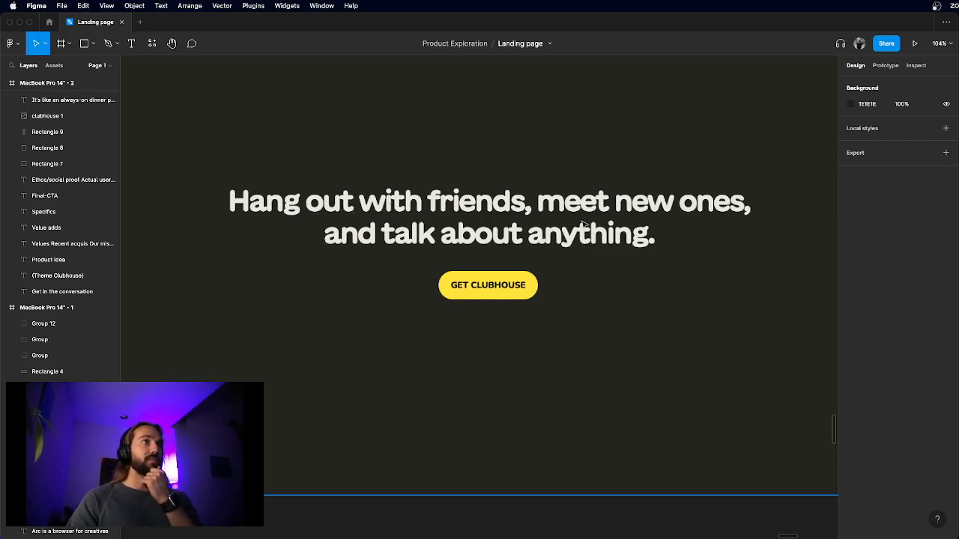
scroll(464, 285, up, 5)
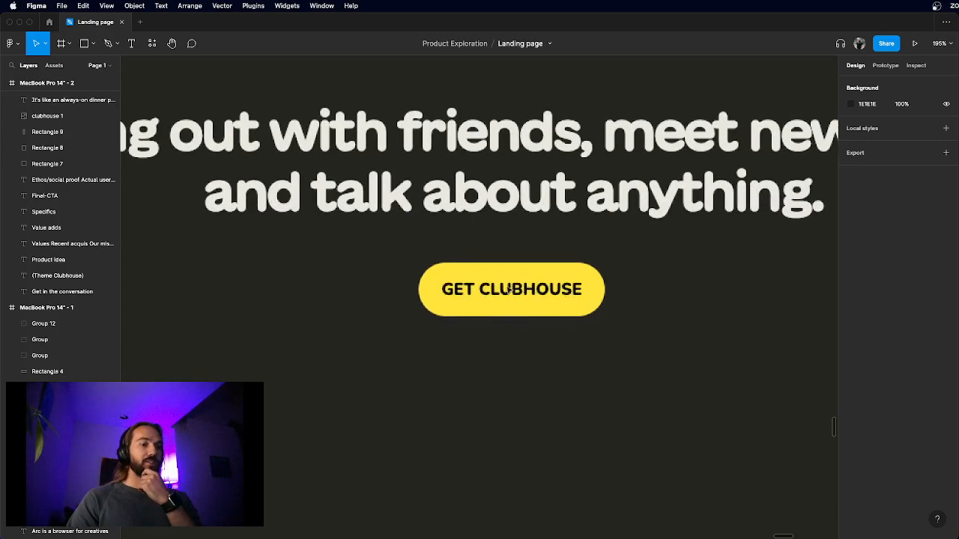
scroll(477, 288, down, 10)
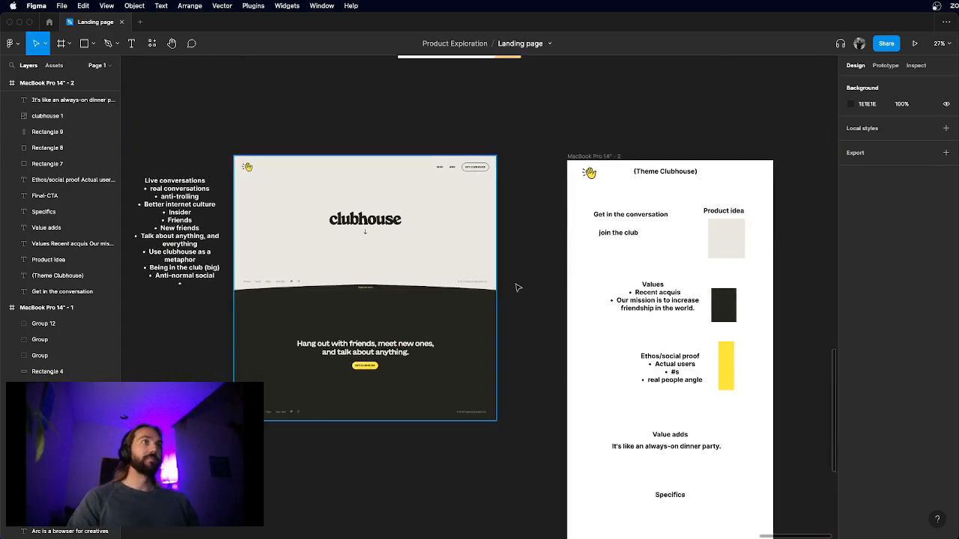
scroll(508, 280, up, 5)
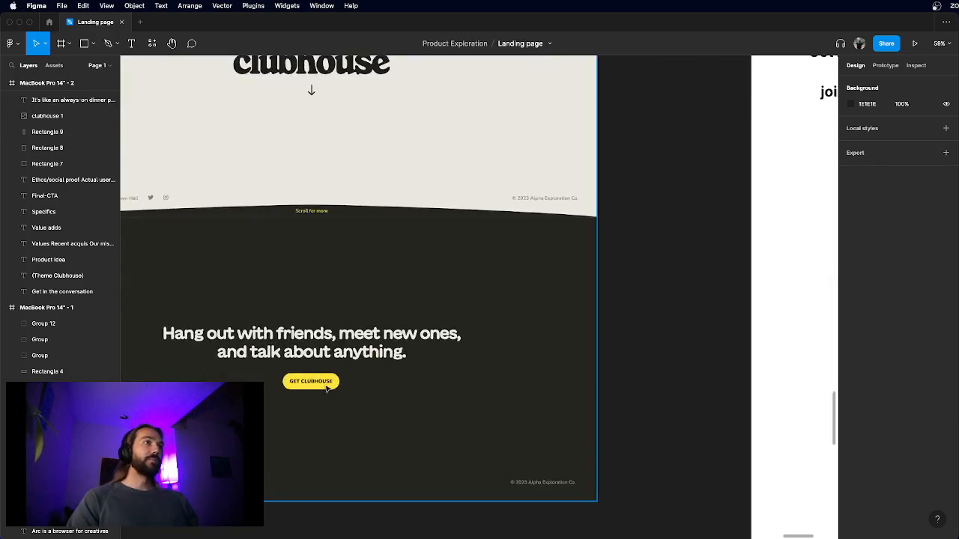
scroll(326, 388, down, 4)
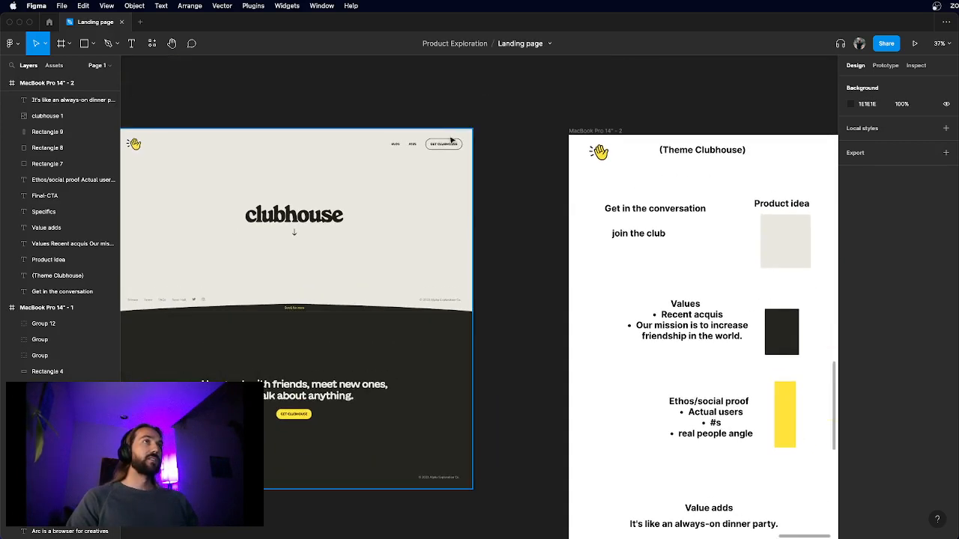
scroll(452, 140, up, 4)
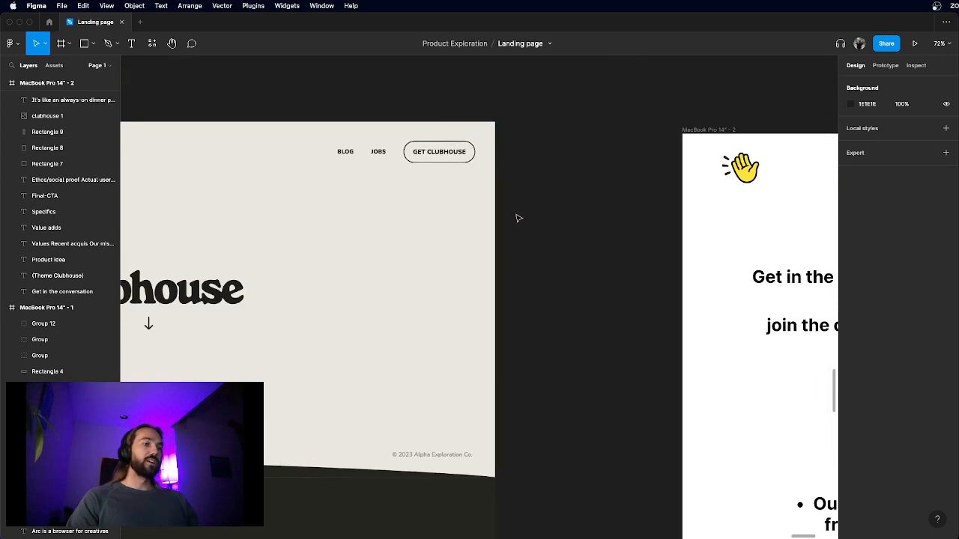
scroll(517, 218, right, 3)
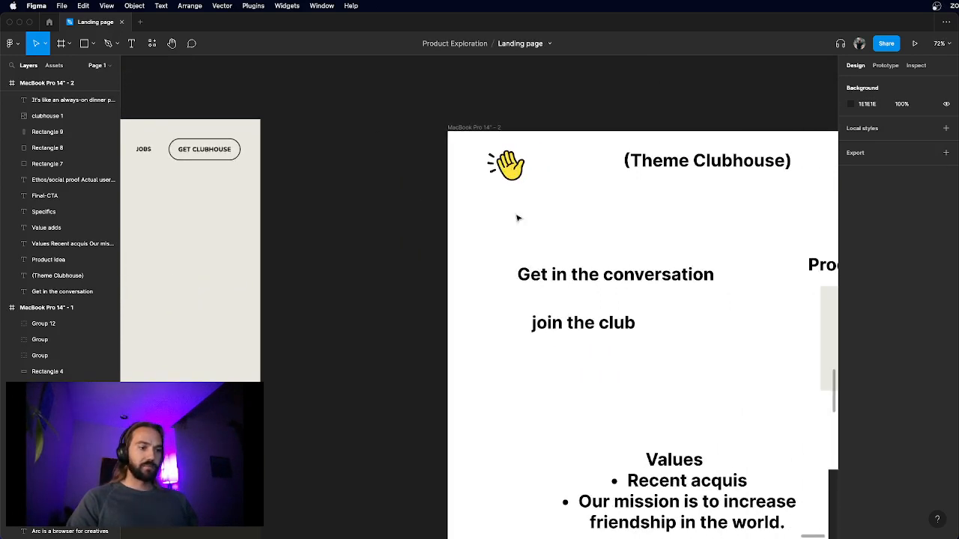
scroll(517, 218, down, 1)
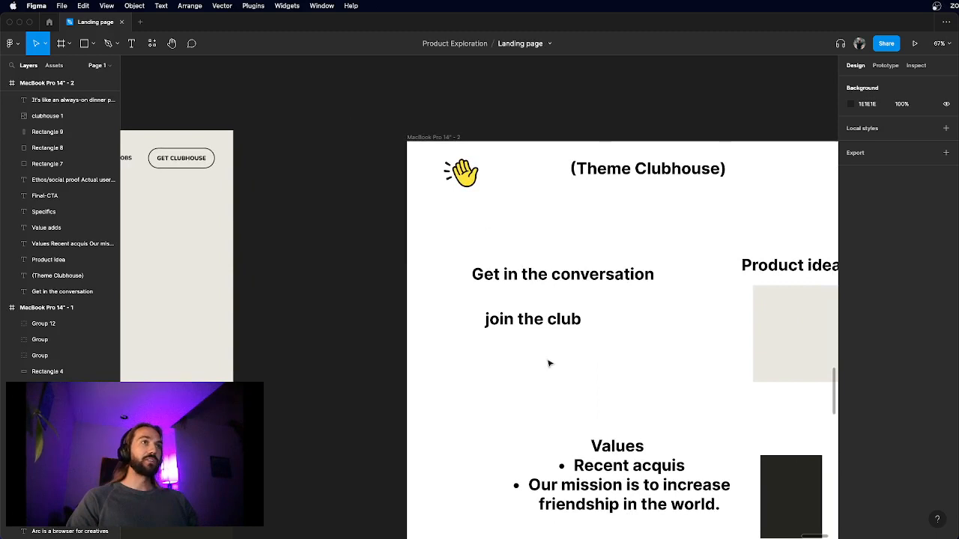
- Add a text box reading "Join the CLub" beneath the lowercase "join the club" text, and delete that lowercase text
scroll(549, 364, up, 3)
key(t)
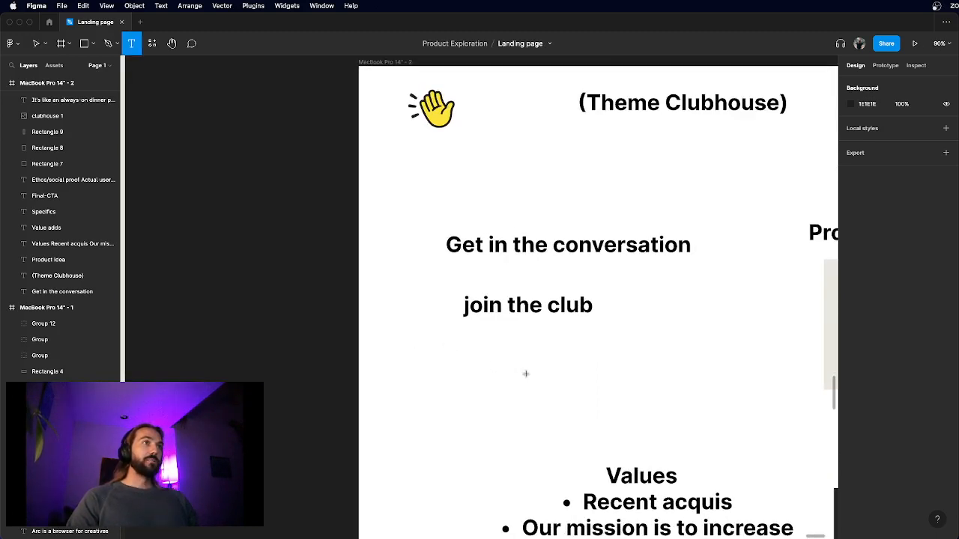
drag(413, 345, 526, 373)
text(J)
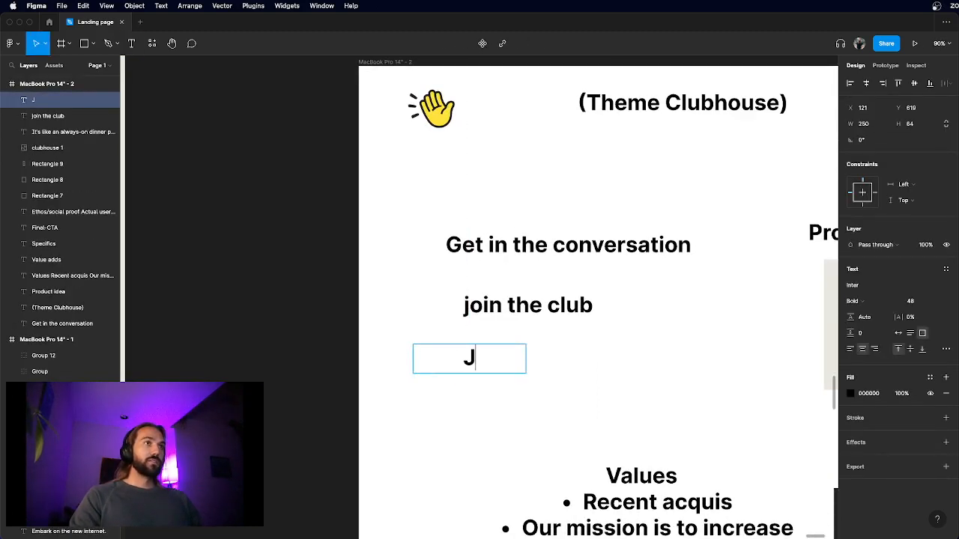
text(oin the CLub)
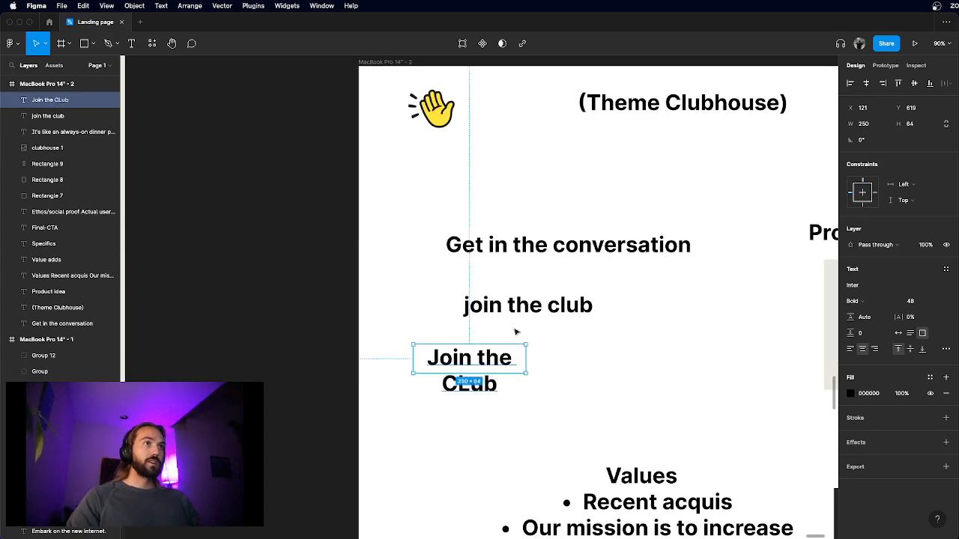
click(532, 313)
key(Delete)
- Widen the new text box to about 366 so it fits one line, and correct its wording to "Join the Club"
scroll(502, 341, up, 3)
double_click(457, 375)
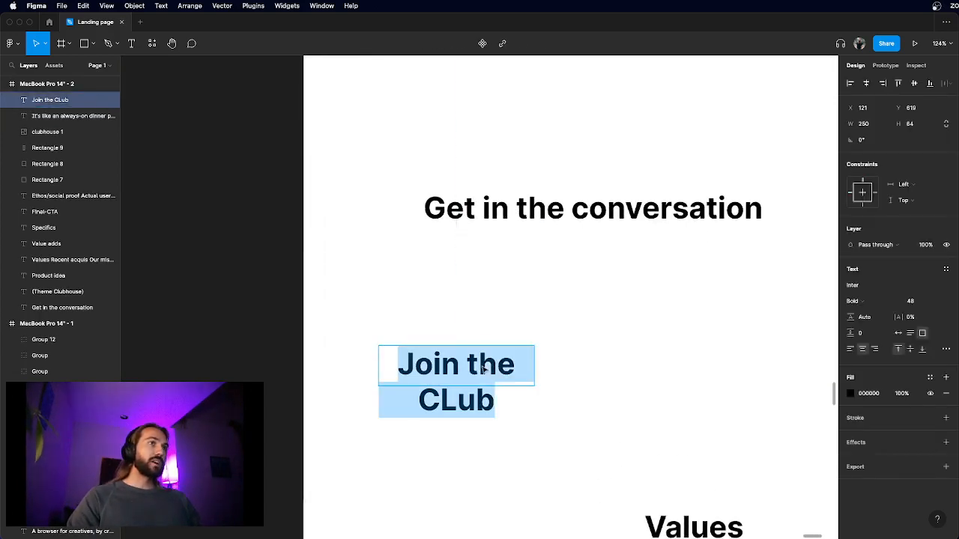
click(450, 374)
key(Escape)
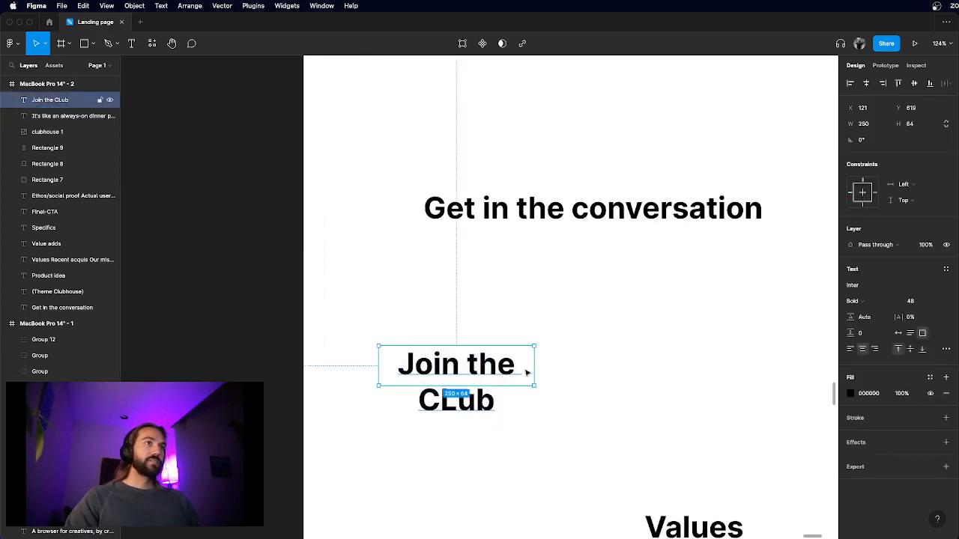
drag(535, 366, 607, 365)
double_click(559, 363)
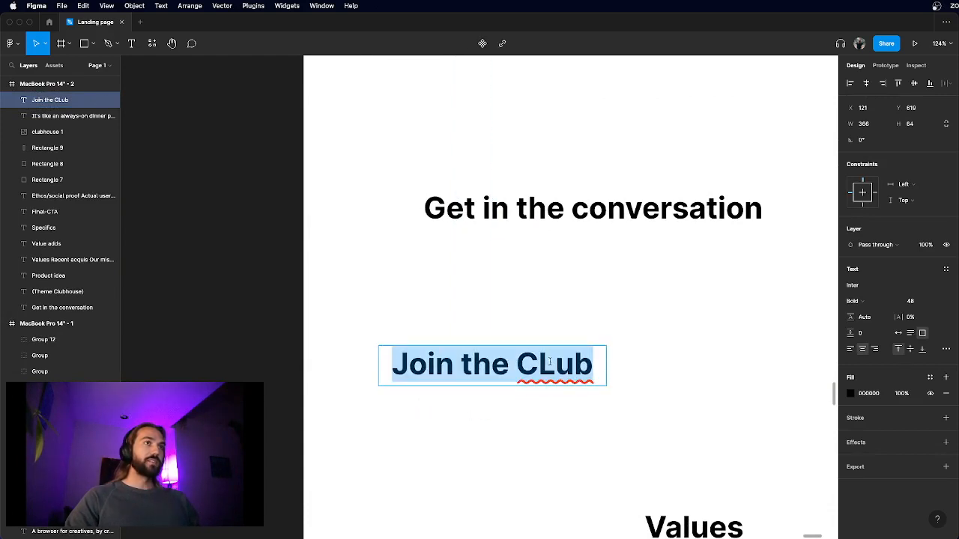
click(558, 364)
key(BackSpace)
text(l)
key(Escape)
- Draw a rectangle about 127 × 60 just below the "Join the Club" text
scroll(518, 312, down, 5)
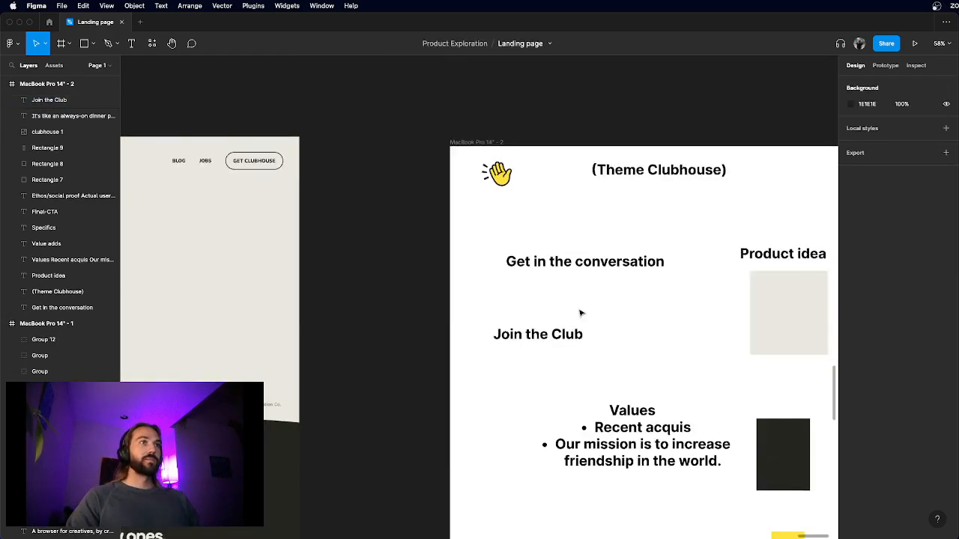
scroll(524, 364, left, 2)
key(r)
drag(523, 359, 562, 377)
scroll(563, 379, down, 2)
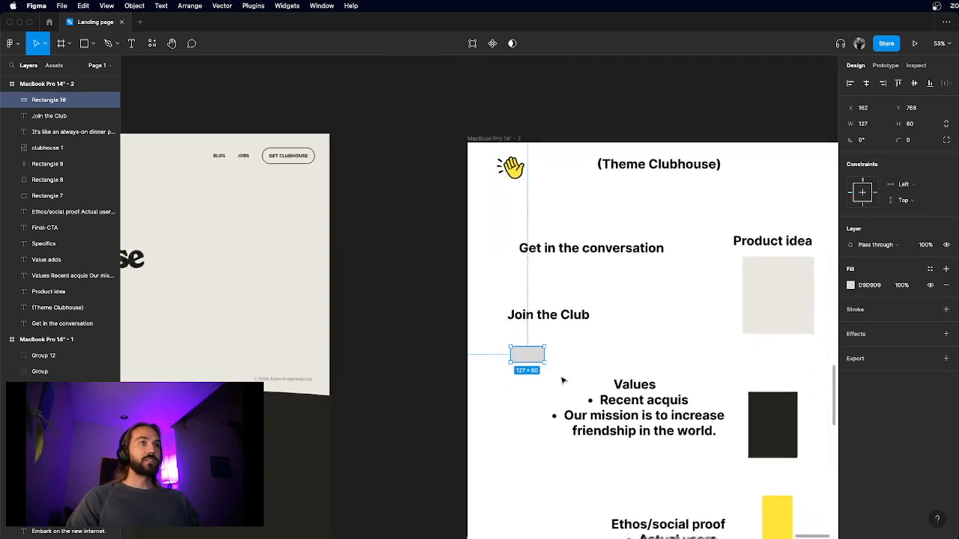
scroll(563, 378, down, 1)
- Fill the new rectangle with yellow FFE450 sampled from the yellow swatch beside Ethos/social proof
click(851, 284)
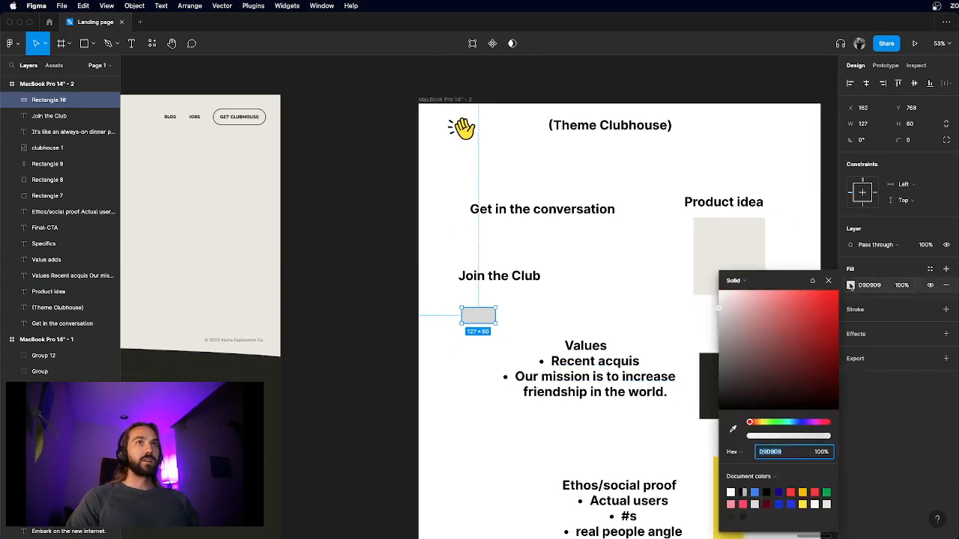
click(731, 430)
click(718, 468)
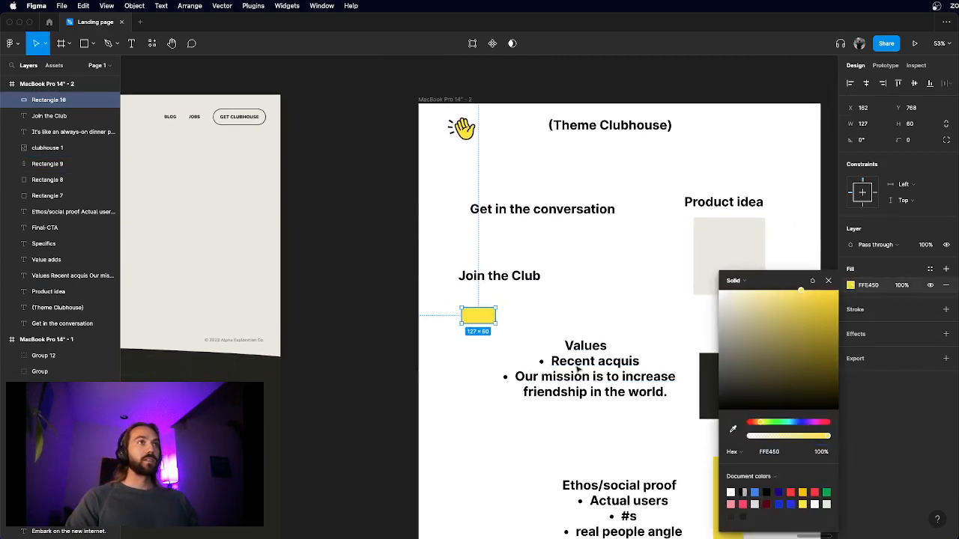
click(535, 322)
click(533, 319)
- Move the yellow rectangle over the start of "Join the Club" and send it behind the text
drag(472, 316, 468, 272)
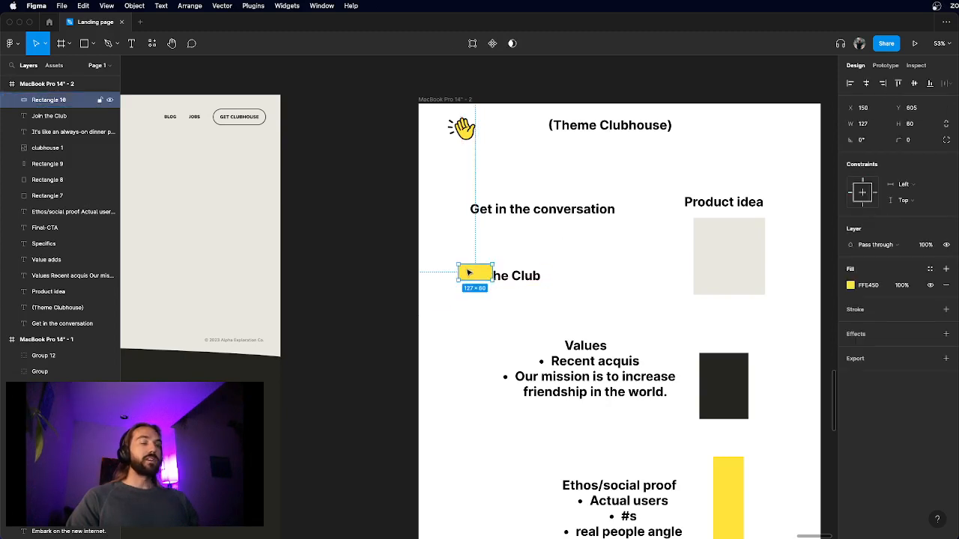
key([)
scroll(468, 271, up, 3)
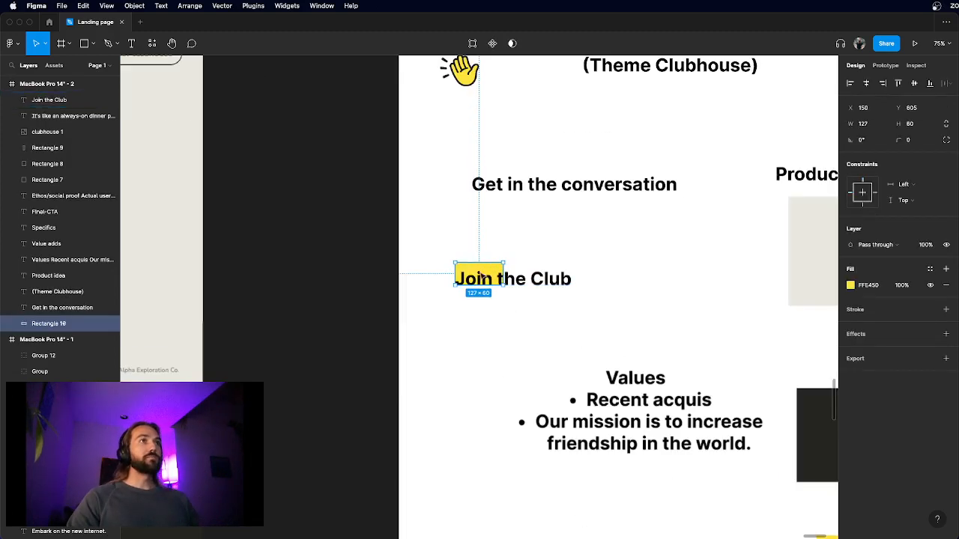
- Set the "Join the Club" text's font size to 18
click(526, 301)
scroll(513, 275, up, 5)
click(506, 293)
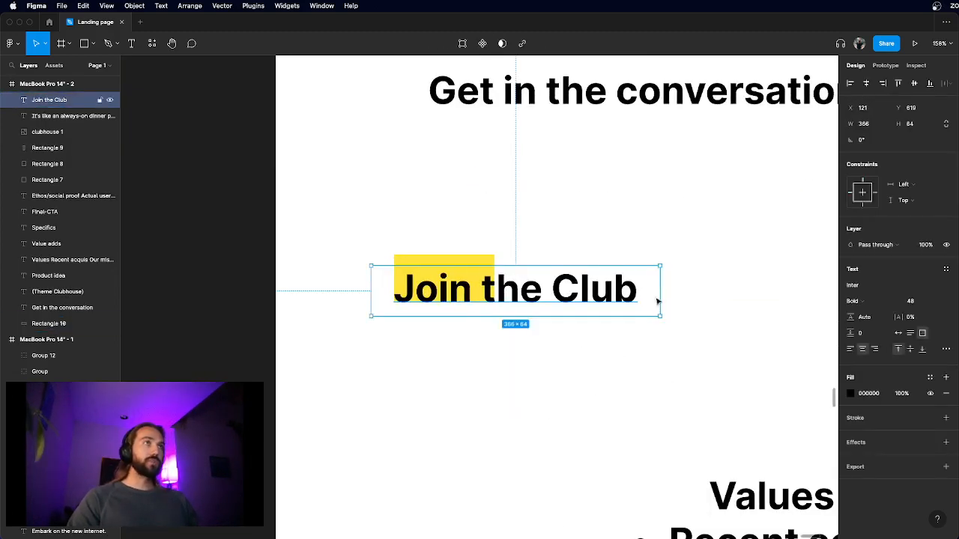
click(911, 302)
text(1)
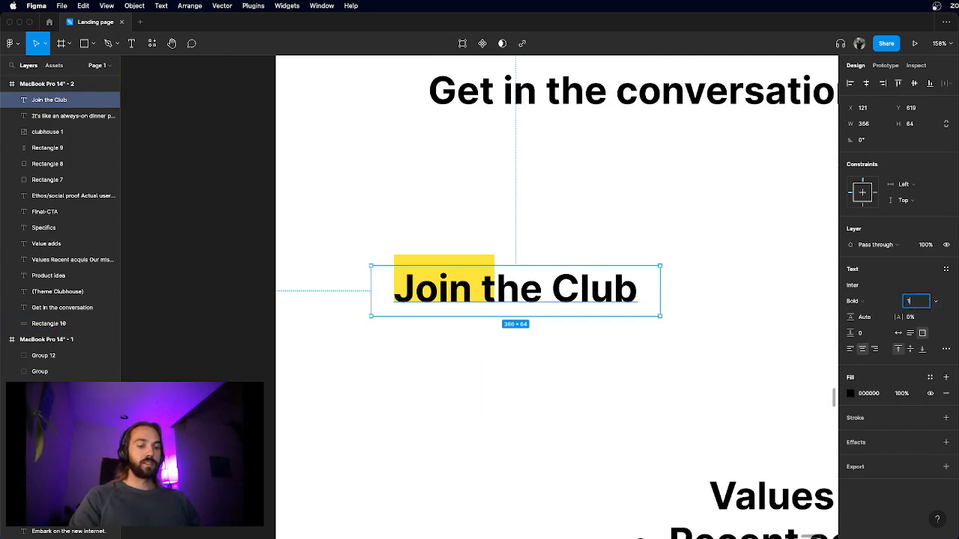
text(8)
key(Return)
key(Escape)
click(543, 278)
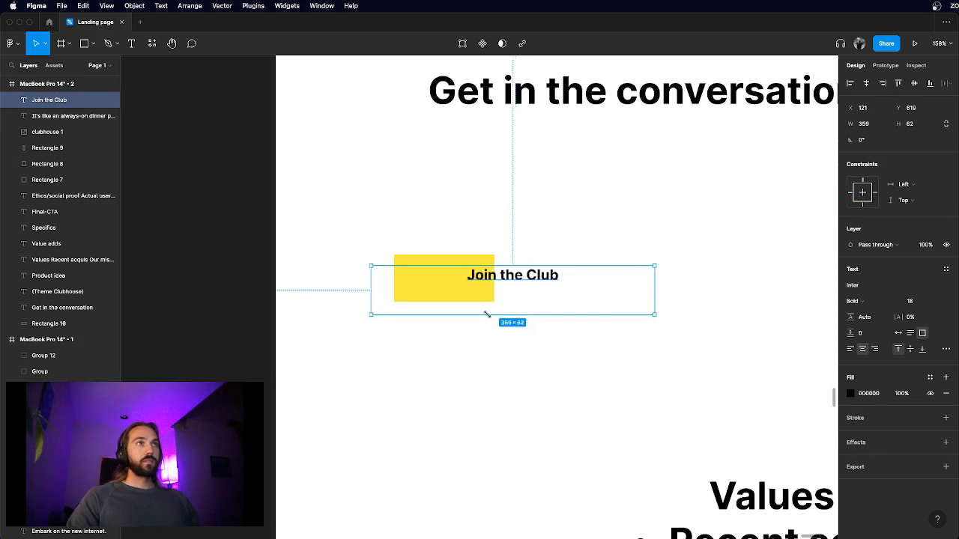
- Shrink the "Join the Club" text box to about 130 × 21 over the yellow rectangle, and widen the rectangle to about 173
drag(662, 315, 531, 274)
click(457, 252)
click(456, 261)
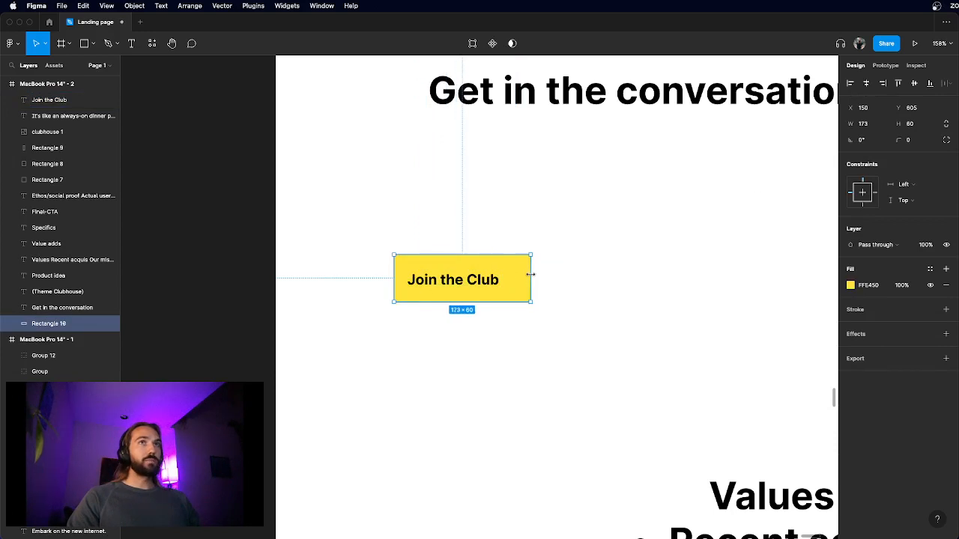
- Set the yellow rectangle's corner radius to 100 to make a pill-shaped button
click(921, 141)
text(100)
key(Return)
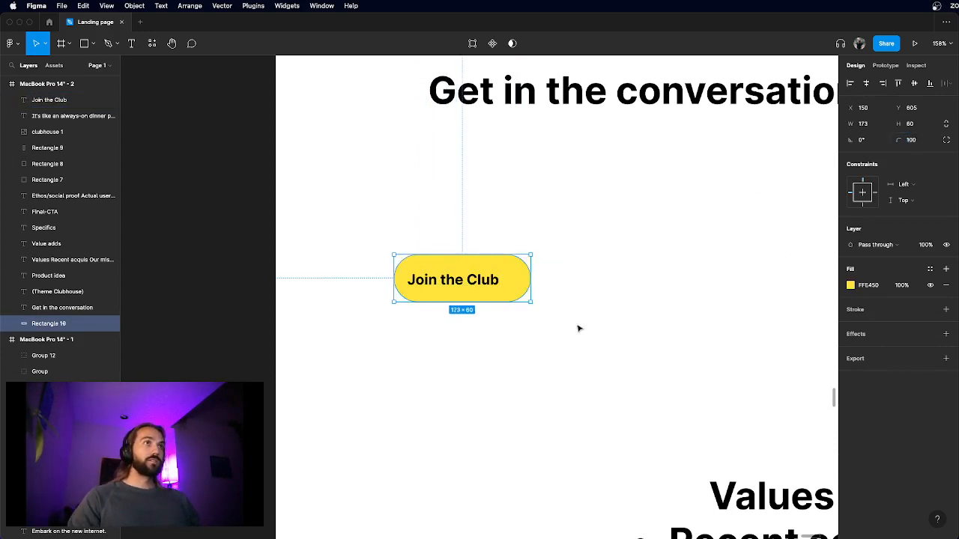
click(579, 328)
- Centre the "Join the Club" label within the yellow button and select the label and button together
scroll(475, 281, up, 5)
click(473, 287)
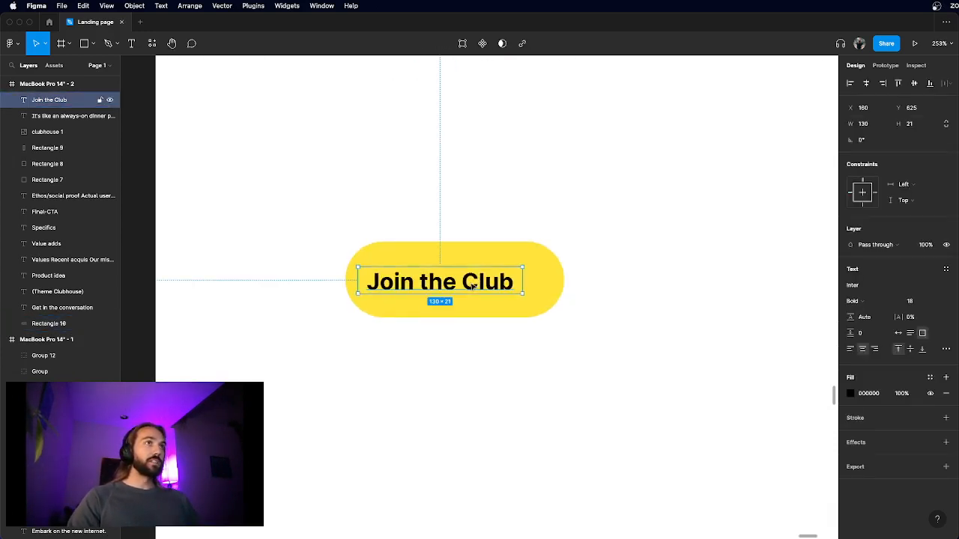
drag(473, 287, 488, 287)
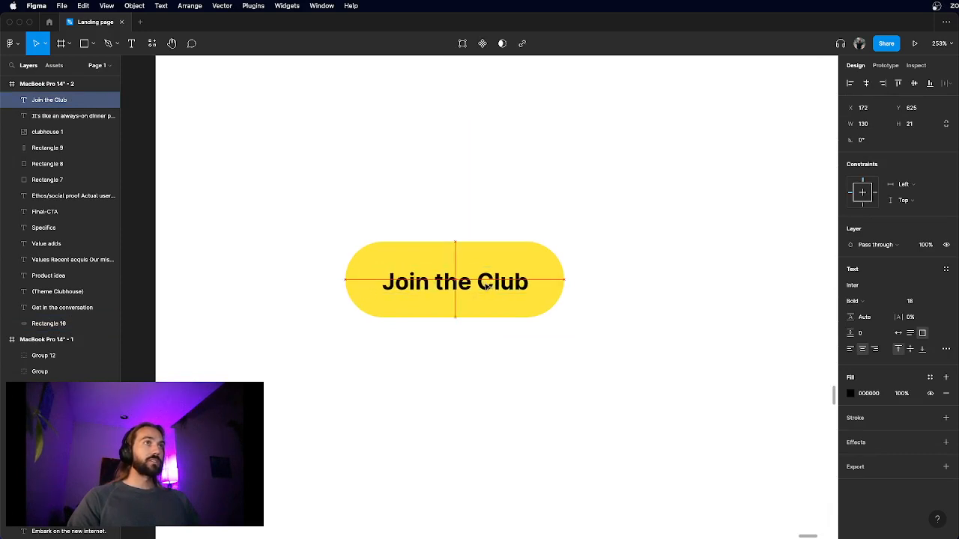
drag(574, 351, 387, 230)
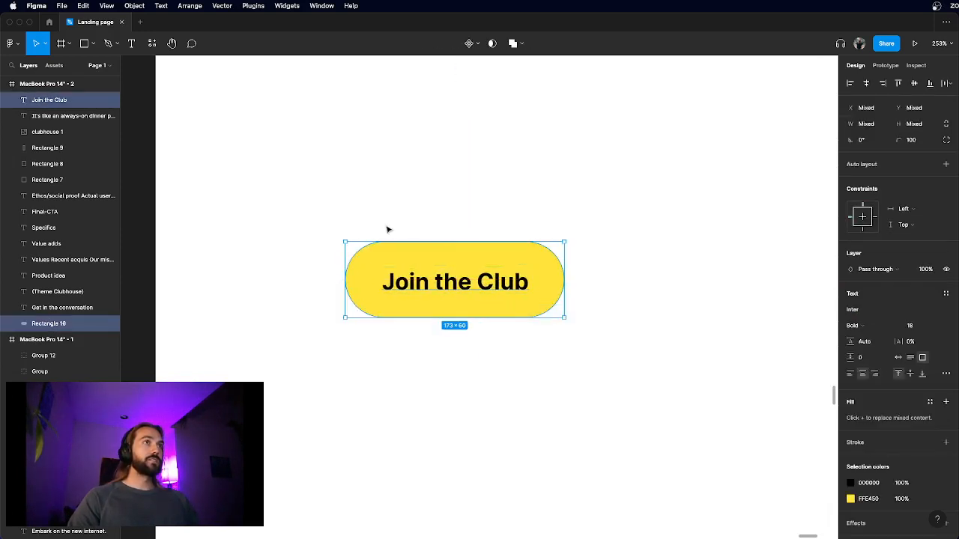
- Group the "Join the Club" label with its yellow button rectangle
key(super+g)
click(592, 275)
scroll(595, 276, down, 5)
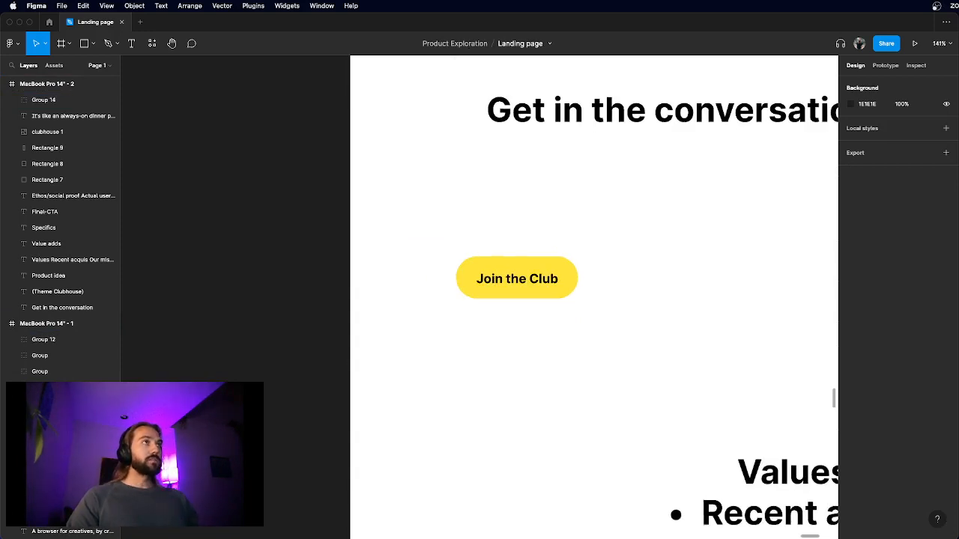
- Switch to Chrome, open emojicopy.com in a new tab, search for "house" and copy the house-with-garden emoji
key(super+Tab)
key(super+t)
text(emojicopy.com)
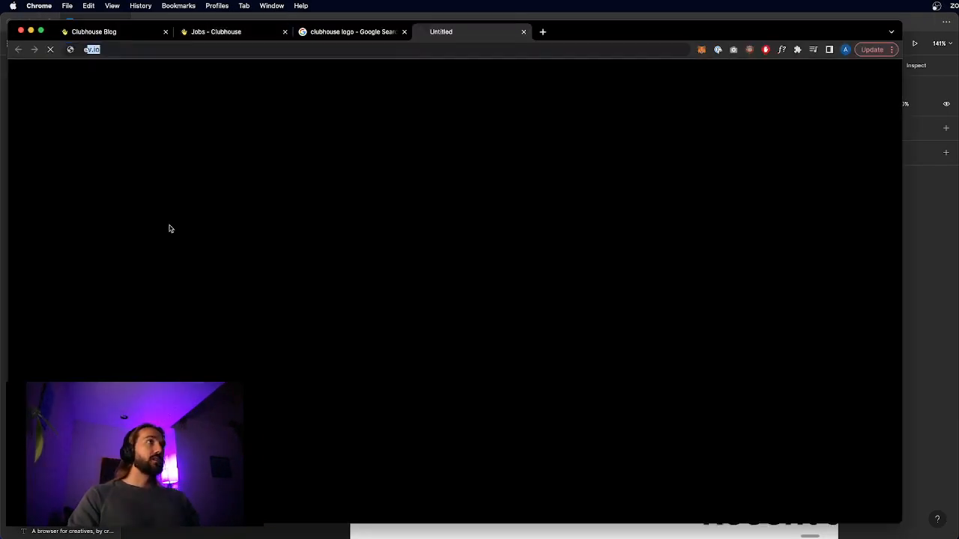
key(Return)
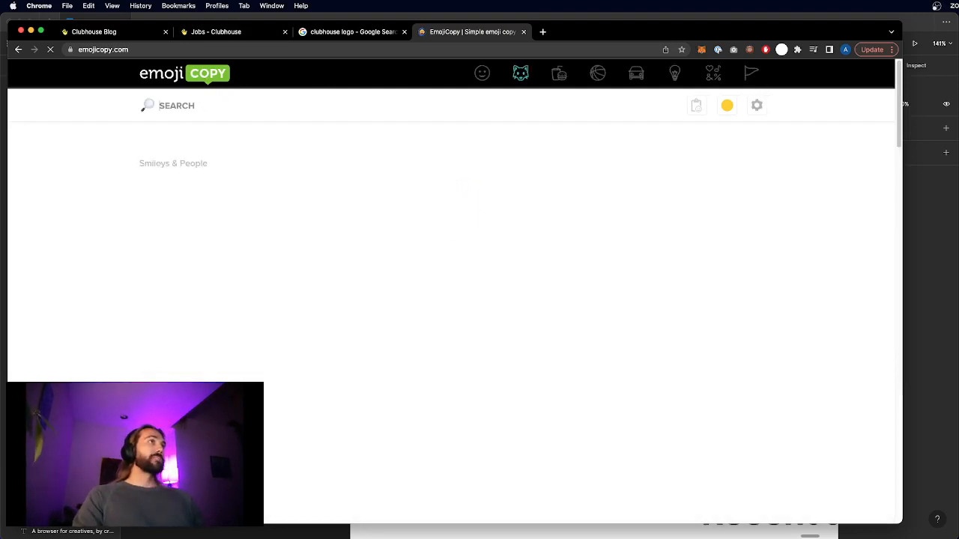
text(house)
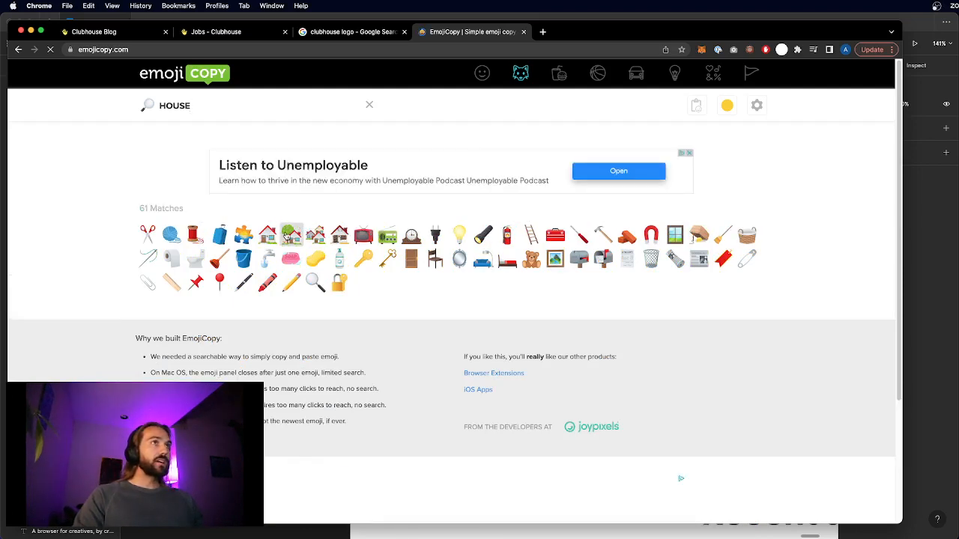
click(287, 237)
click(744, 136)
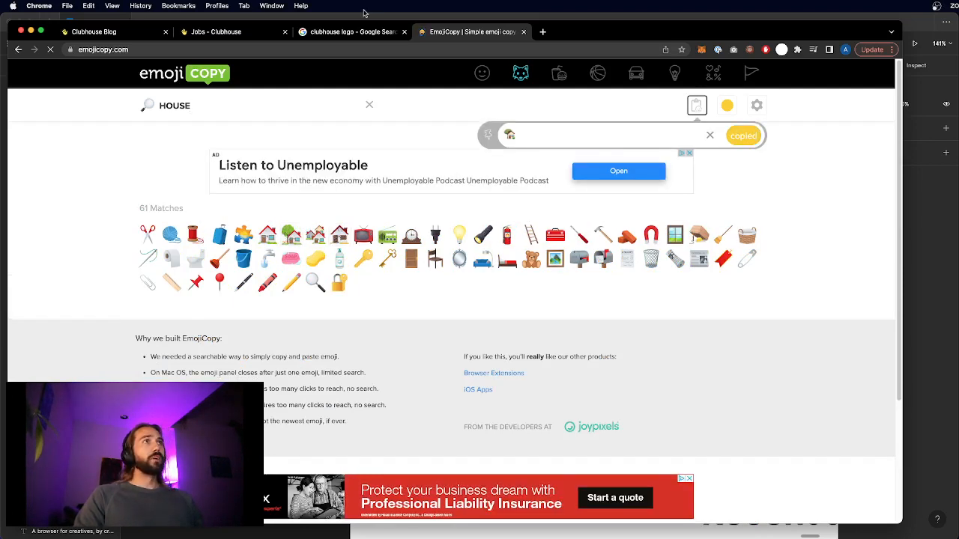
- Return to Figma and paste the house emoji at both ends of the "Join the Club" label
key(super+Tab)
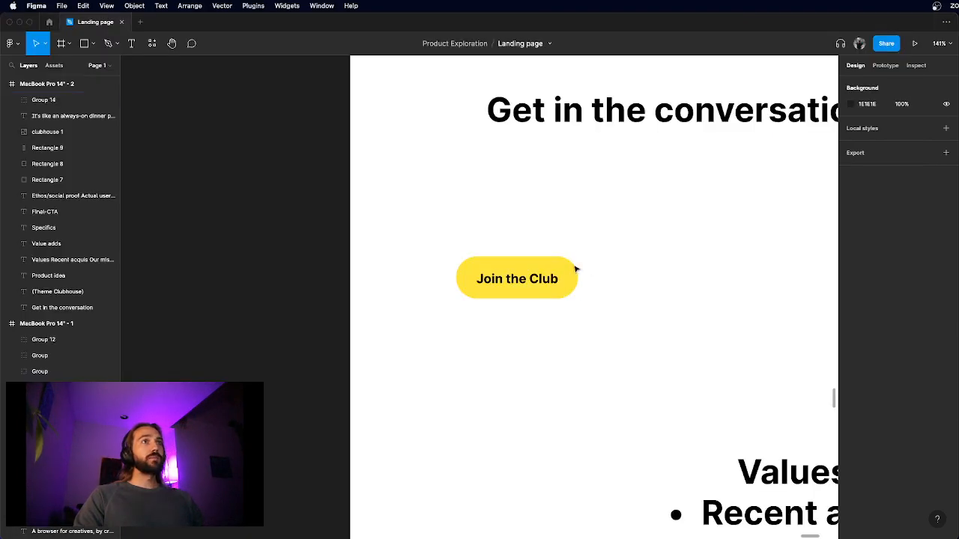
click(548, 283)
double_click(547, 280)
double_click(546, 280)
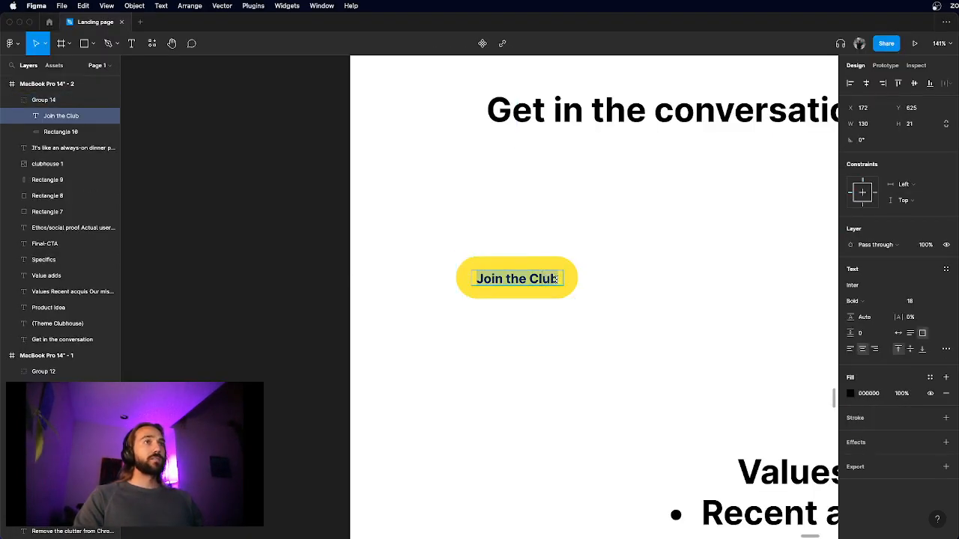
click(558, 280)
key(super+v)
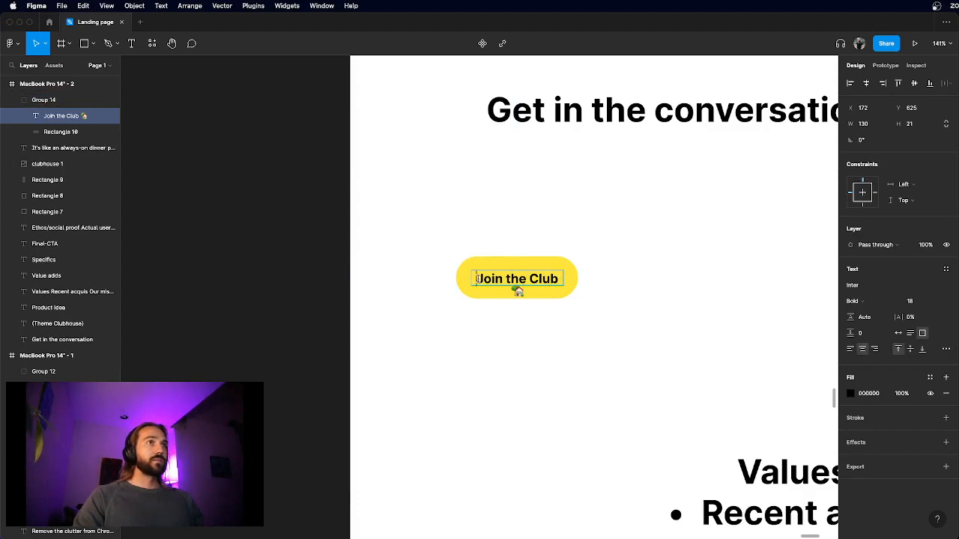
key(super+v)
key(Escape)
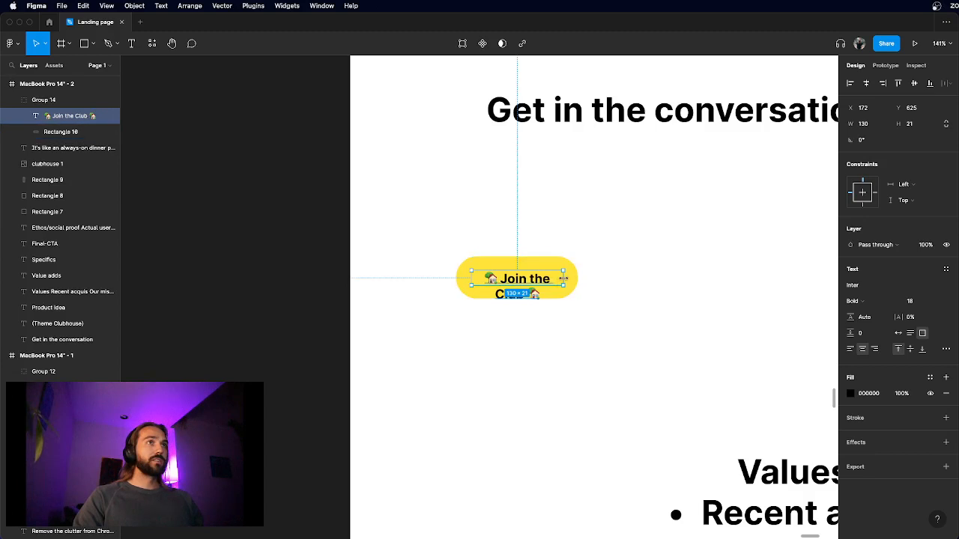
- Widen the label's text box to 186 and the yellow rectangle to 233 so the text fits on one line
drag(564, 278, 620, 266)
click(571, 259)
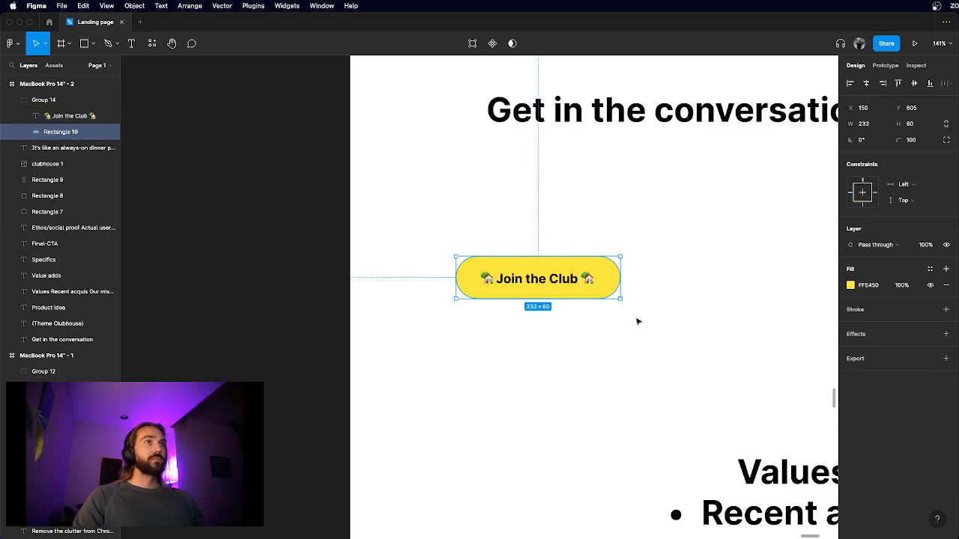
click(635, 324)
- Duplicate the "Join the Club" button group directly below the original
drag(633, 330, 462, 252)
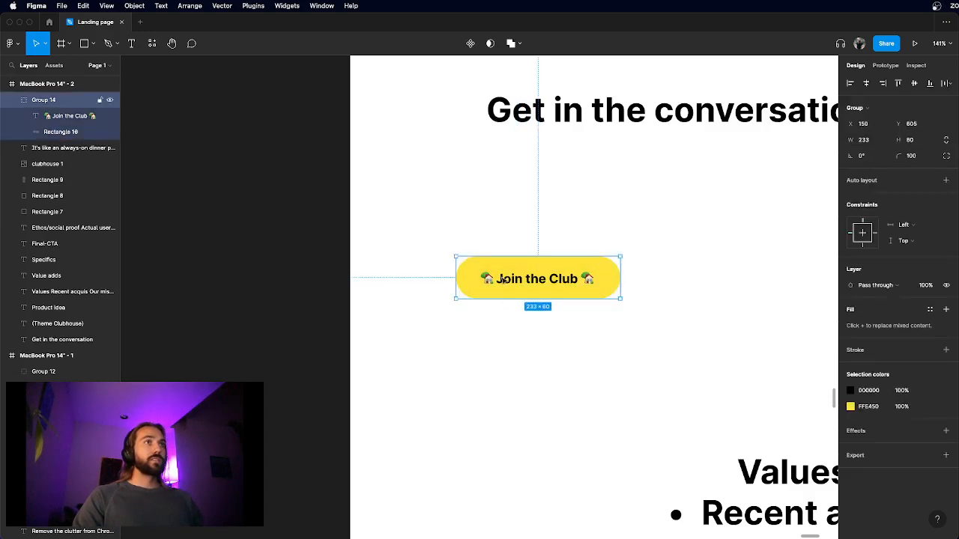
drag(503, 280, 517, 343)
click(649, 364)
- Remove the leading house emoji from the lower button's label
scroll(556, 342, up, 3)
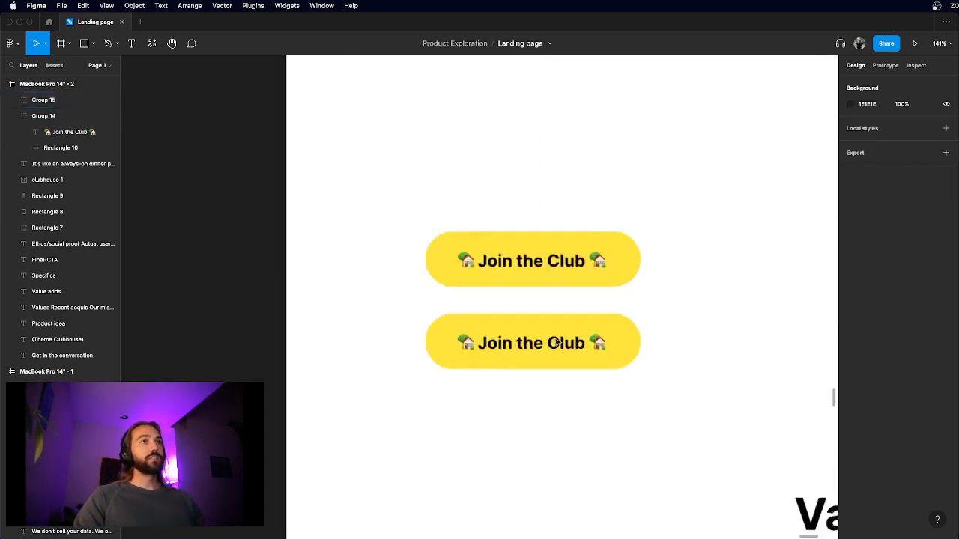
scroll(558, 342, up, 3)
click(529, 348)
double_click(529, 348)
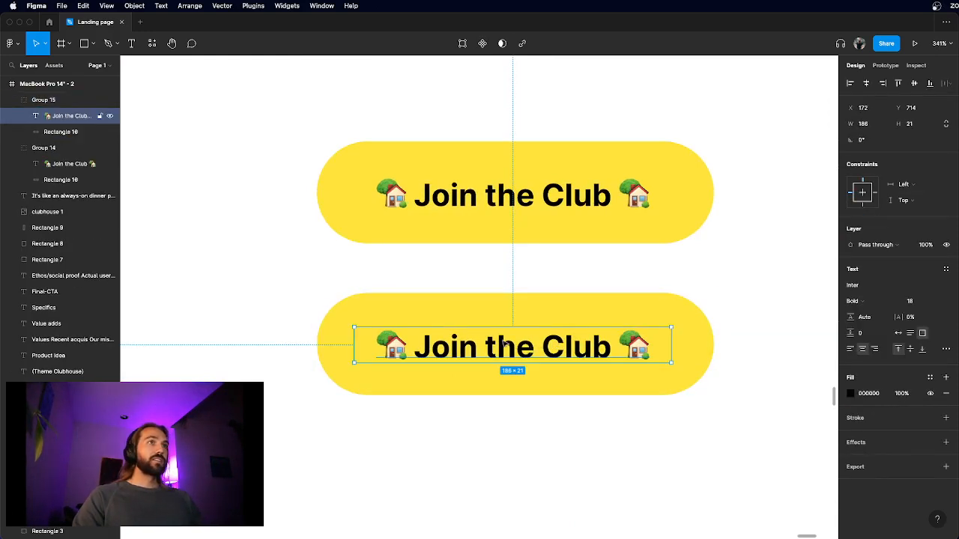
double_click(498, 339)
click(418, 342)
key(BackSpace)
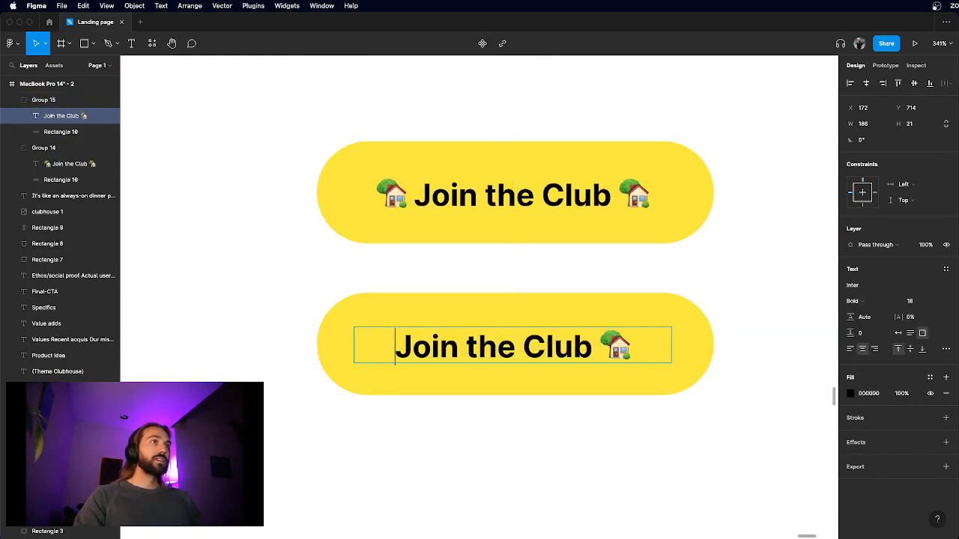
key(Escape)
- Remove the trailing house emoji from the upper button's label
click(479, 210)
double_click(479, 209)
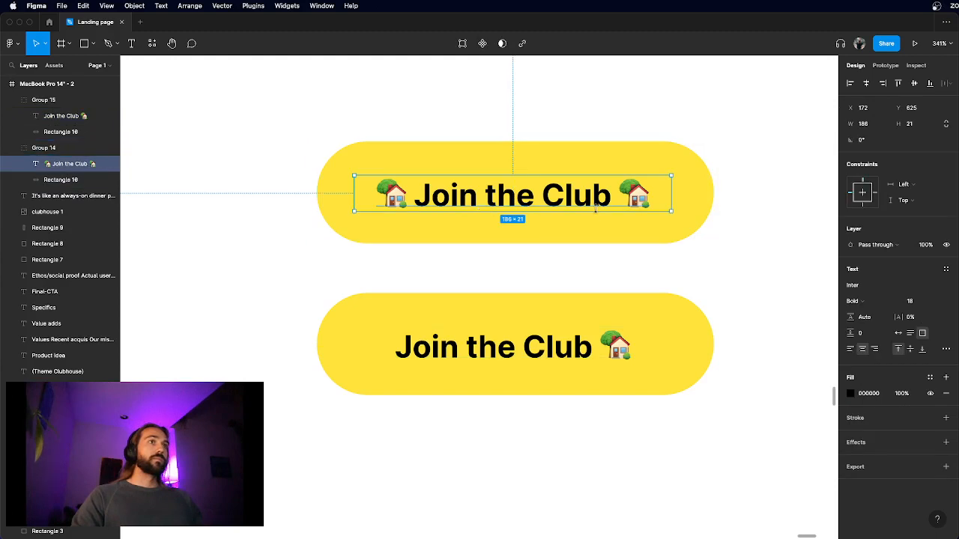
double_click(611, 197)
click(611, 197)
drag(611, 198, 685, 199)
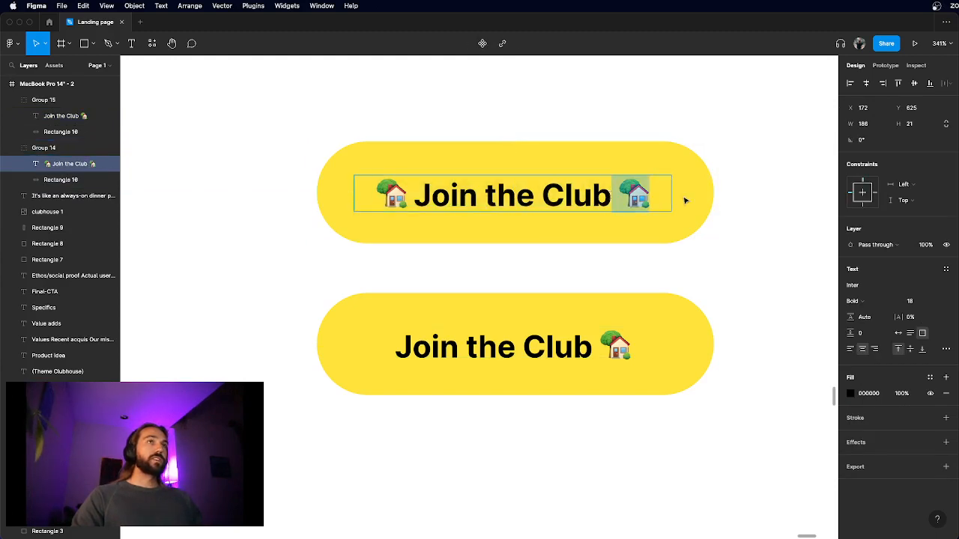
key(BackSpace)
click(589, 102)
scroll(599, 93, down, 10)
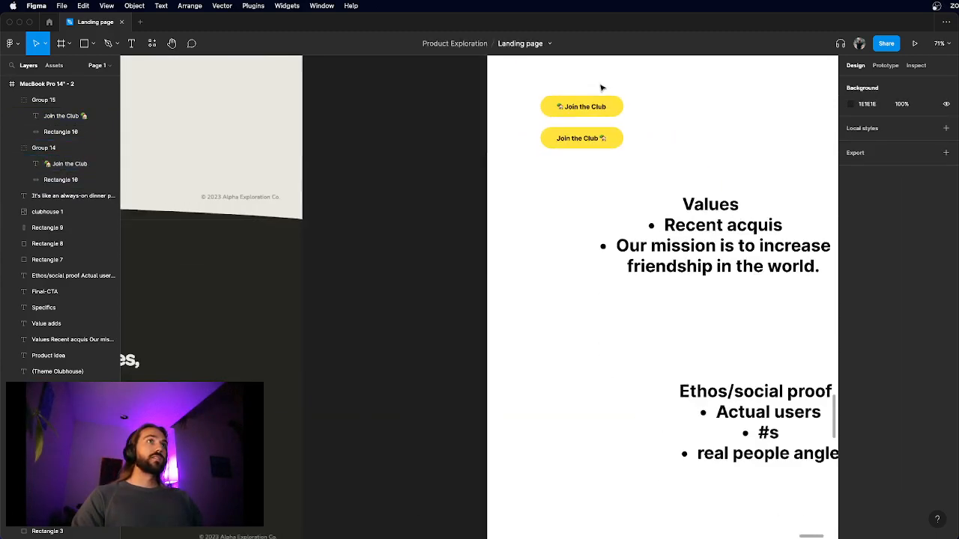
scroll(600, 98, up, 3)
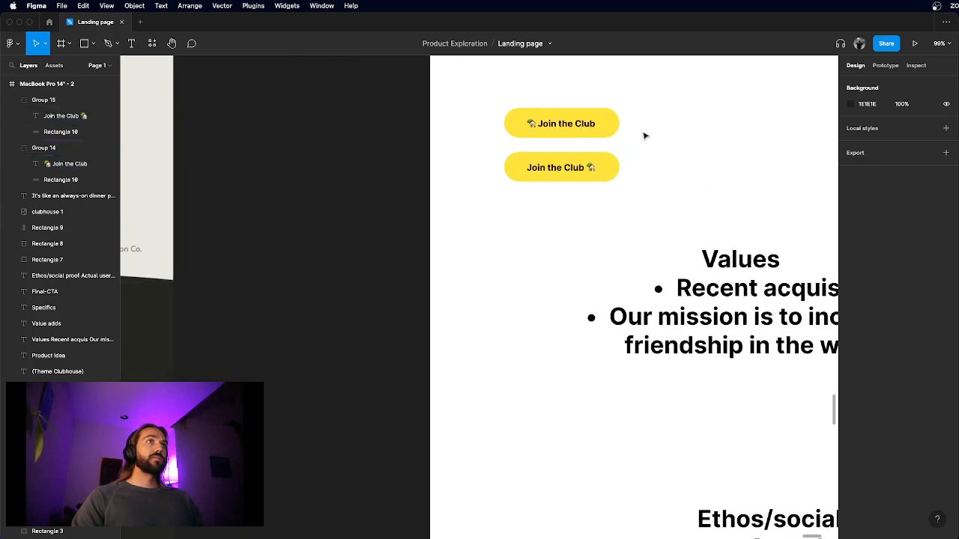
click(507, 114)
key(BackSpace)
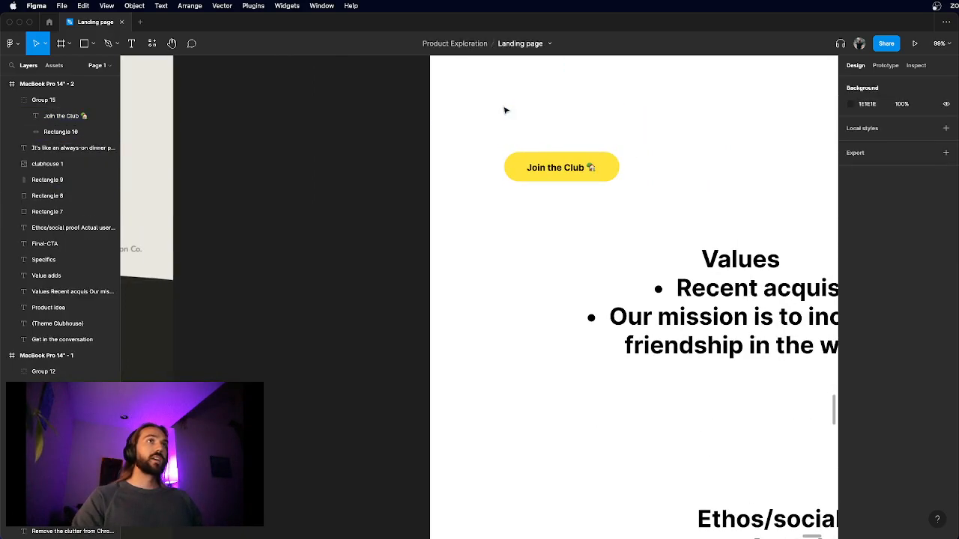
key(super+z)
- Compare the two button variants with the emoji before and after the text, both close up and within the page
click(678, 171)
scroll(678, 171, right, 3)
scroll(678, 171, up, 2)
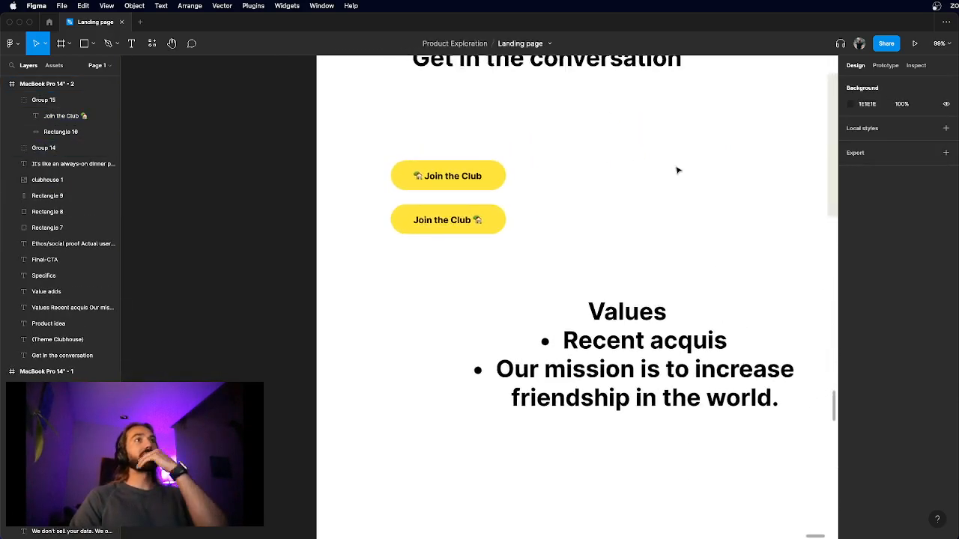
scroll(421, 163, down, 2)
scroll(421, 163, up, 7)
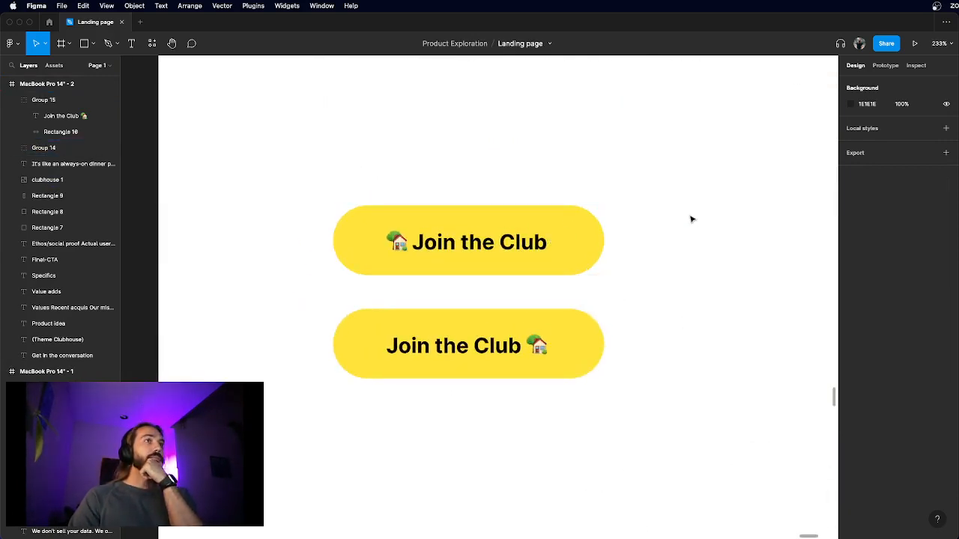
scroll(692, 219, down, 5)
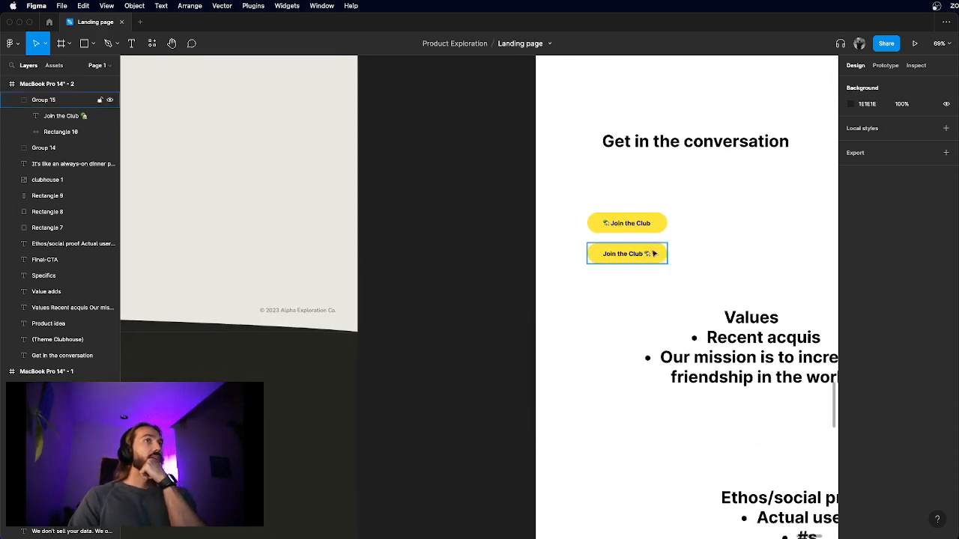
scroll(653, 253, up, 5)
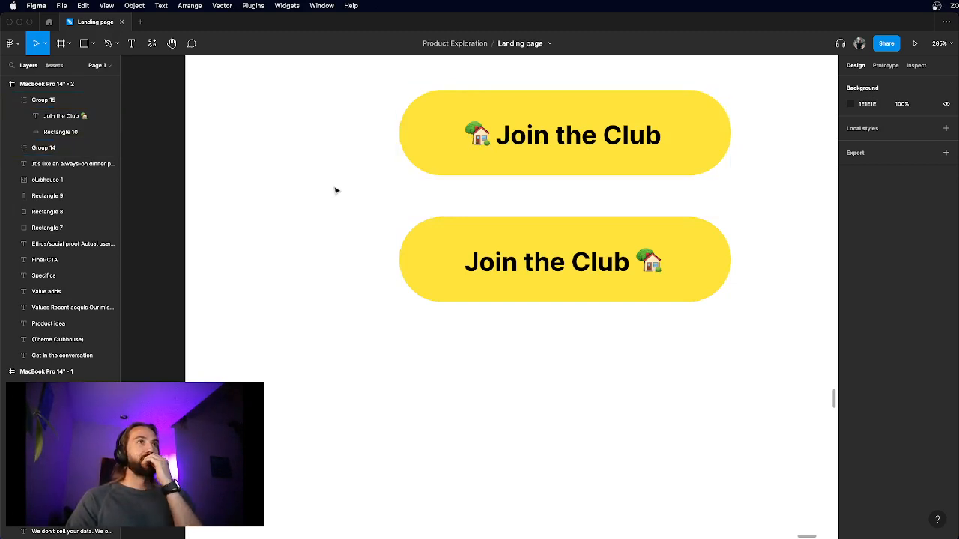
scroll(334, 188, up, 3)
scroll(334, 188, right, 2)
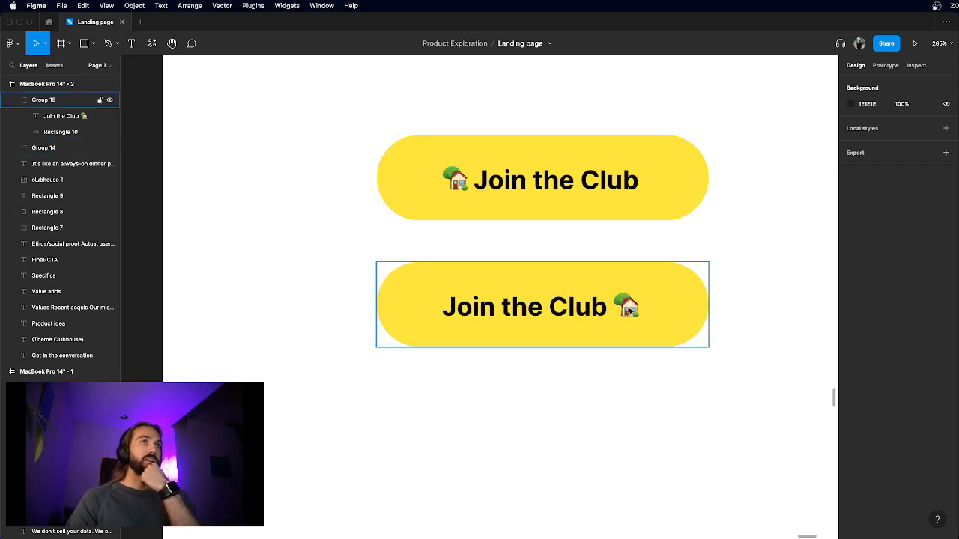
scroll(733, 230, down, 6)
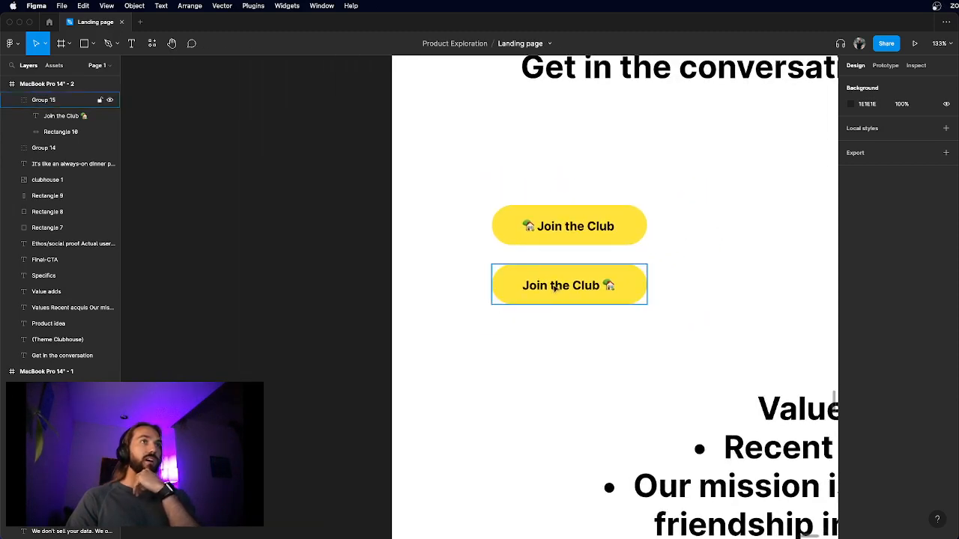
- Delete the upper button variant and regroup the remaining "Join the Club" button with the trailing emoji
drag(696, 261, 442, 194)
key(Delete)
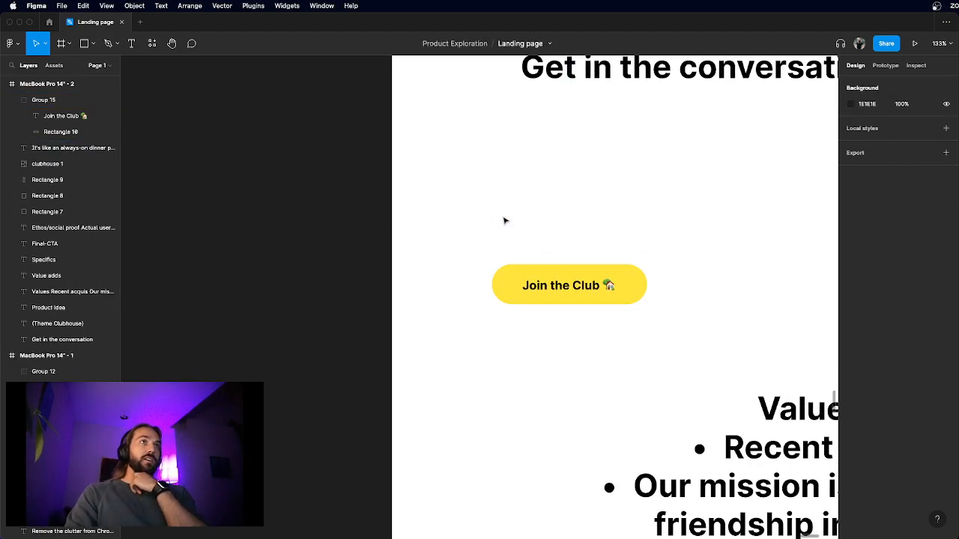
scroll(507, 218, down, 5)
drag(606, 278, 490, 231)
key(super+g)
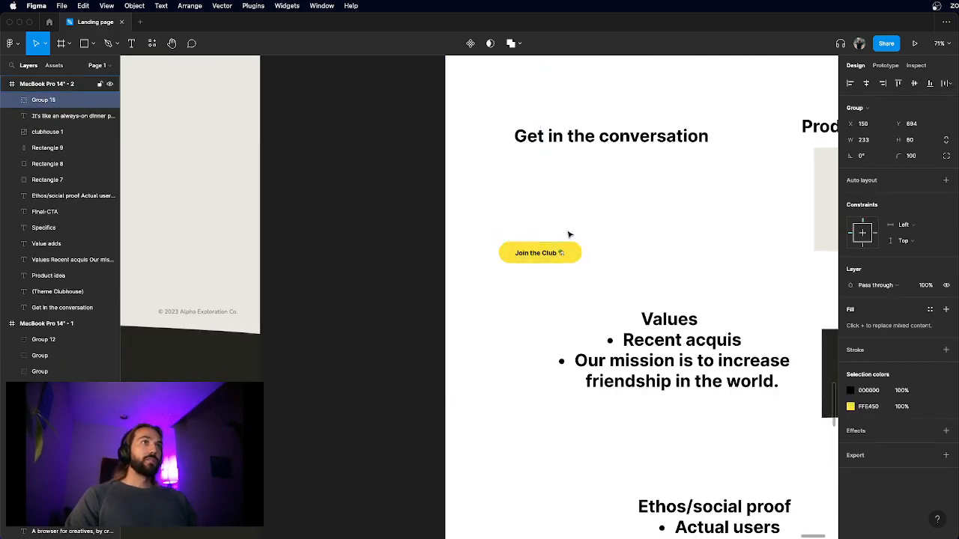
- Move the button up beneath the "Get in the conversation" heading, aligned with the heading's left edge
click(570, 234)
drag(547, 257, 563, 228)
click(633, 214)
scroll(634, 214, down, 5)
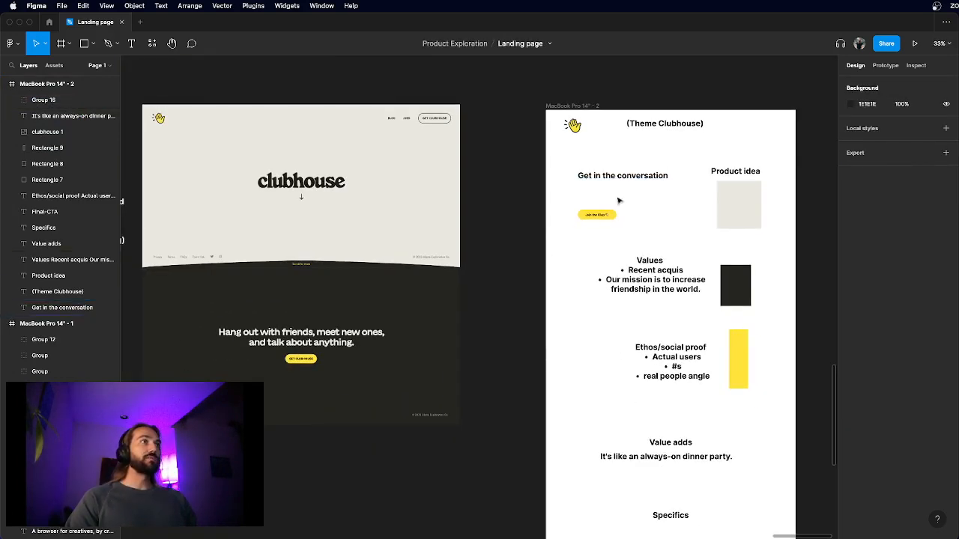
scroll(687, 222, up, 2)
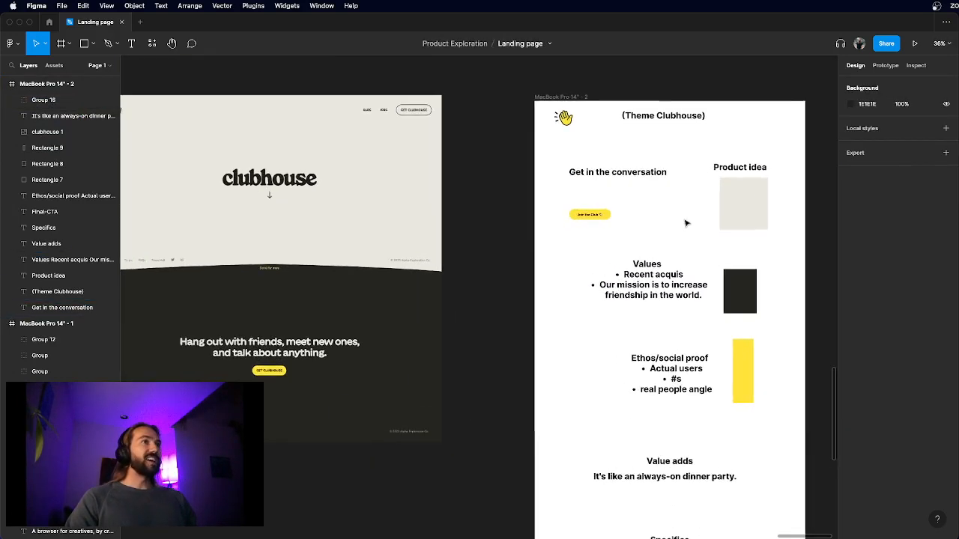
- Enlarge the beige rectangle to 1512 × 882 across the top of the frame and send it behind all other content
key(r)
key(v)
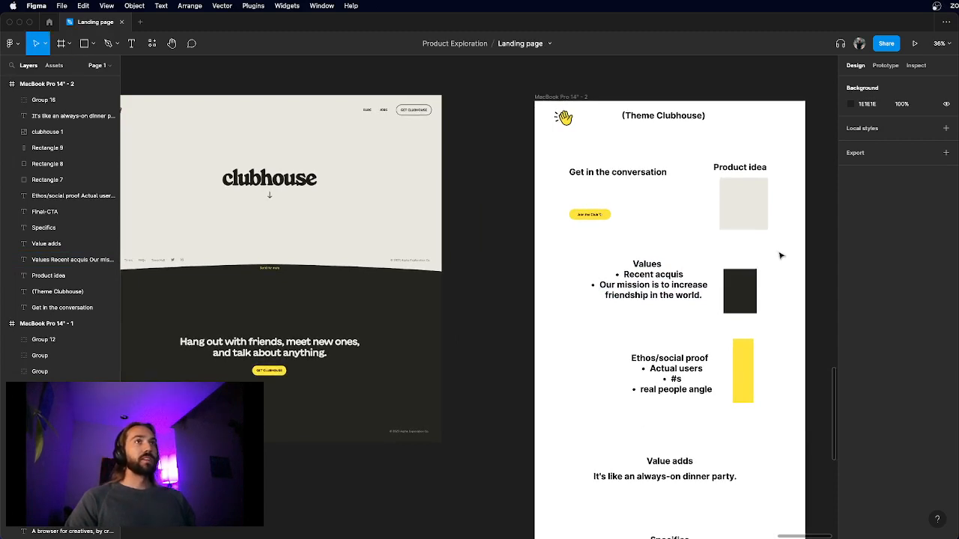
click(753, 225)
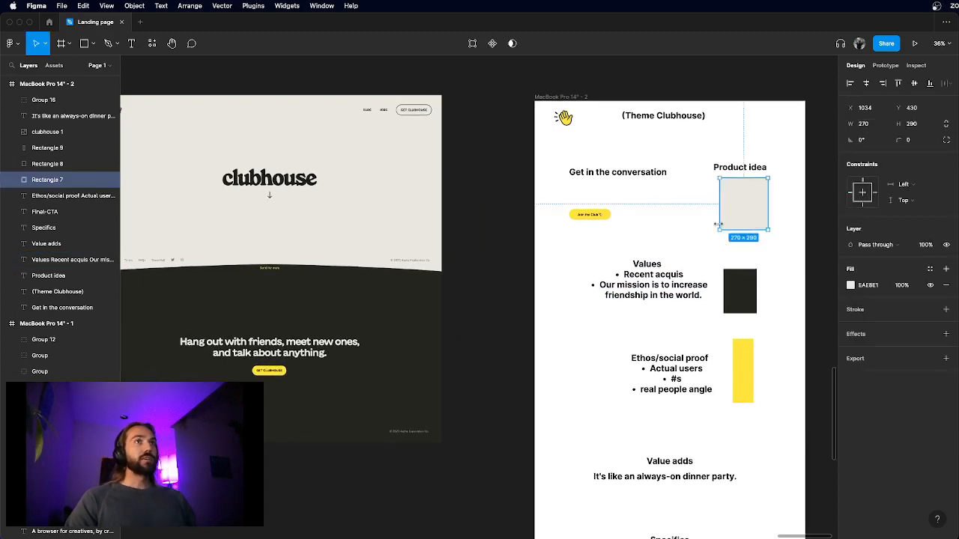
drag(718, 230, 536, 258)
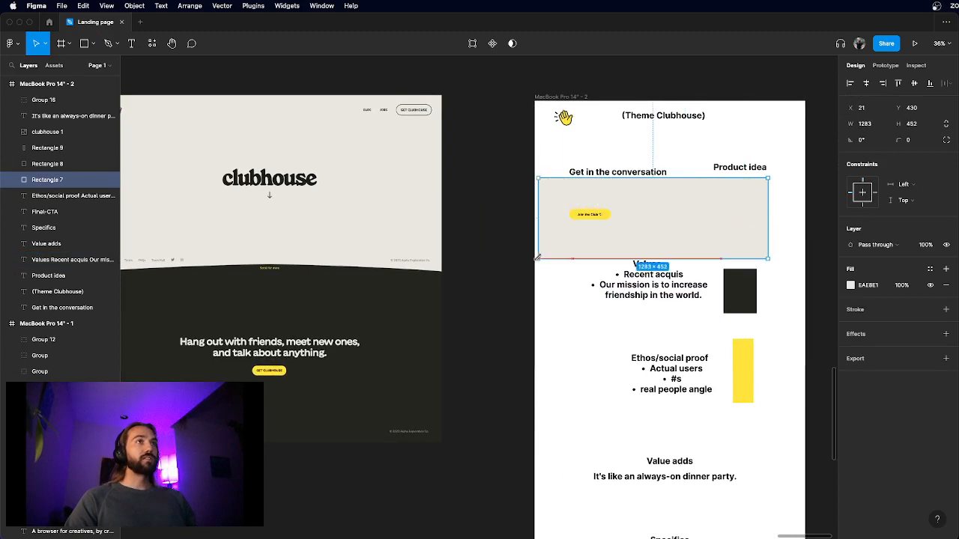
scroll(536, 264, right, 5)
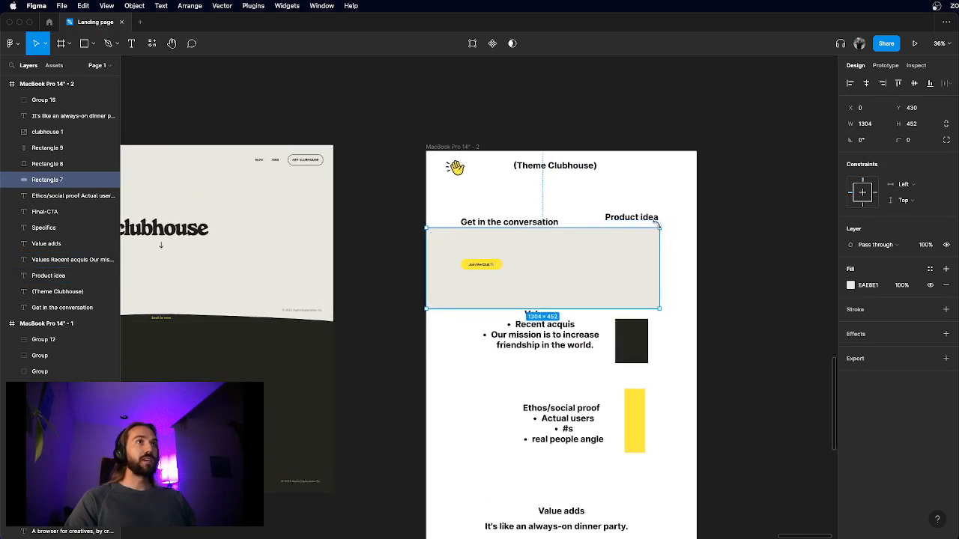
drag(658, 227, 696, 152)
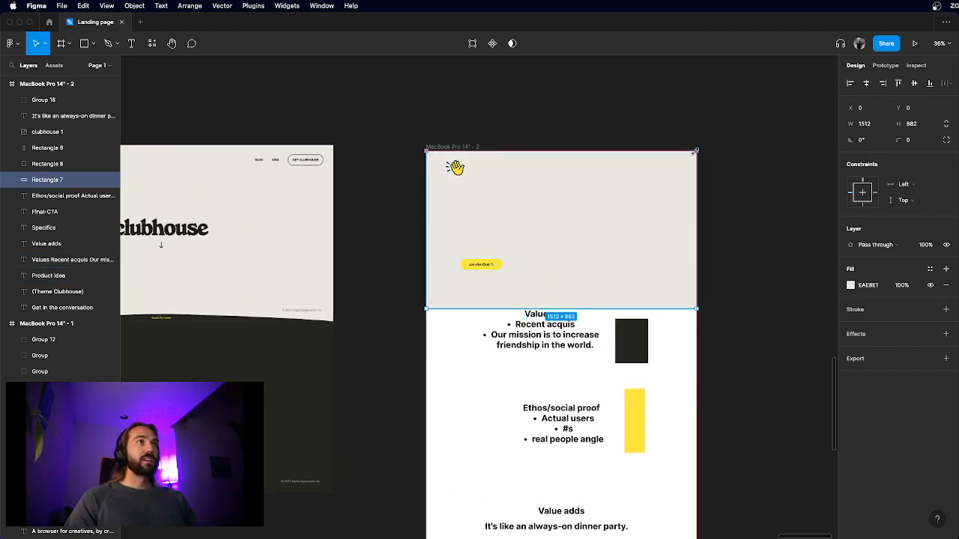
key([)
click(620, 112)
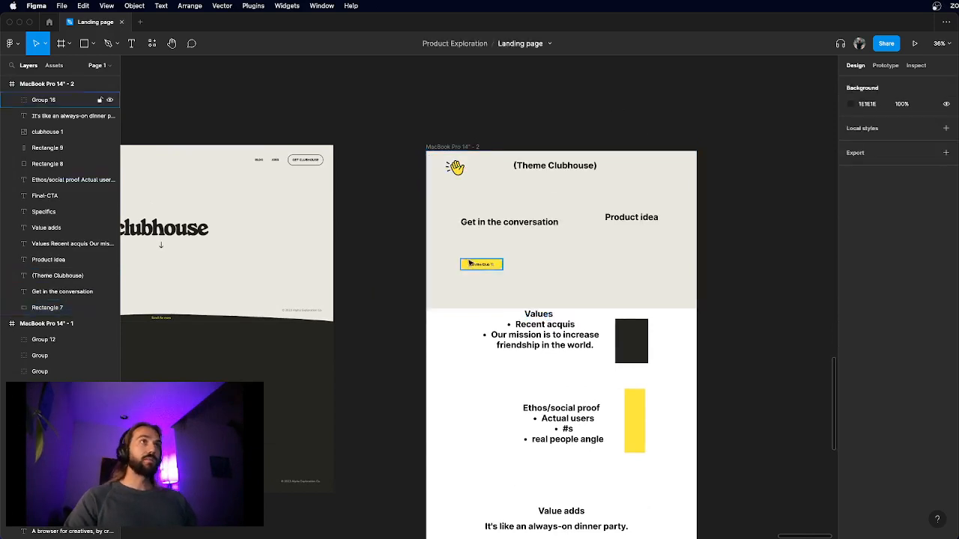
- Move the "Join the Club" button up closer beneath the "Get in the conversation" heading, to Y 503
scroll(470, 263, up, 5)
drag(484, 274, 487, 245)
scroll(487, 238, down, 2)
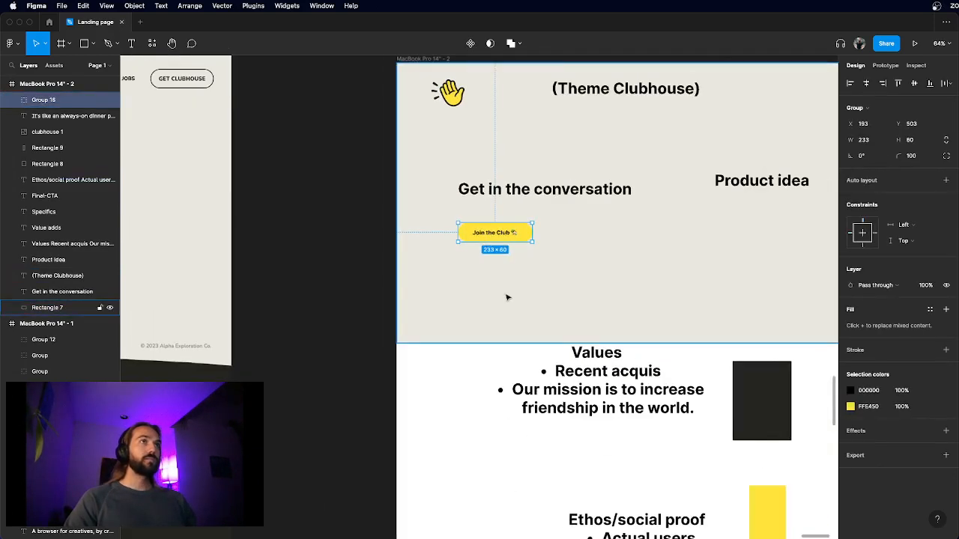
- Shorten the beige hero rectangle from its lower edge to 1512 × 790
click(507, 296)
drag(512, 340, 512, 315)
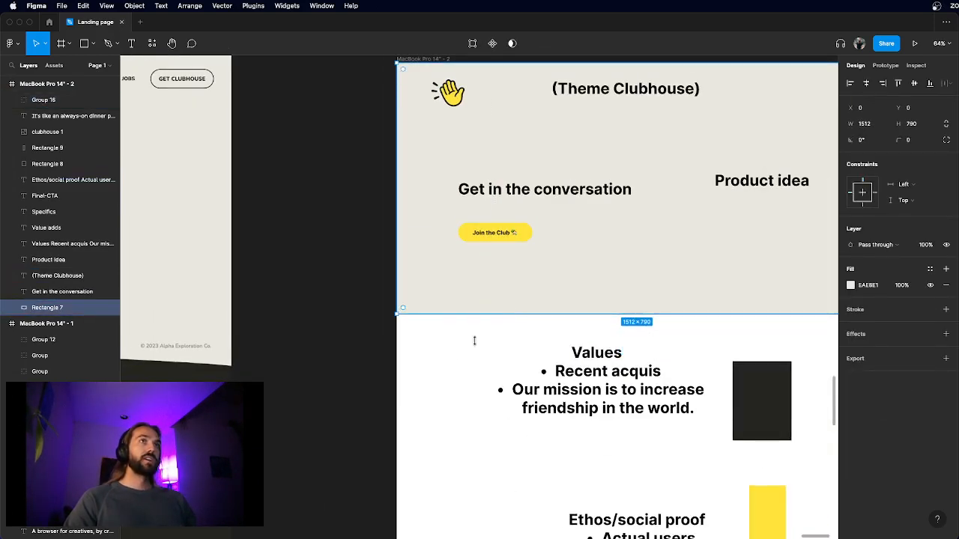
key(Escape)
scroll(458, 353, down, 3)
scroll(458, 356, up, 2)
scroll(500, 228, up, 4)
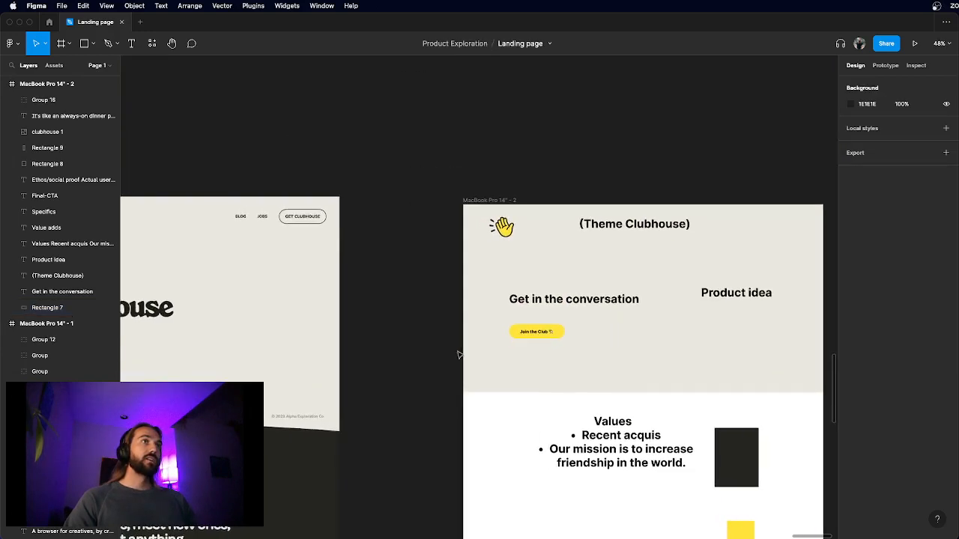
- Scale down the waving-hand logo image in the hero section, keeping its upper-left corner in place
click(515, 225)
click(523, 232)
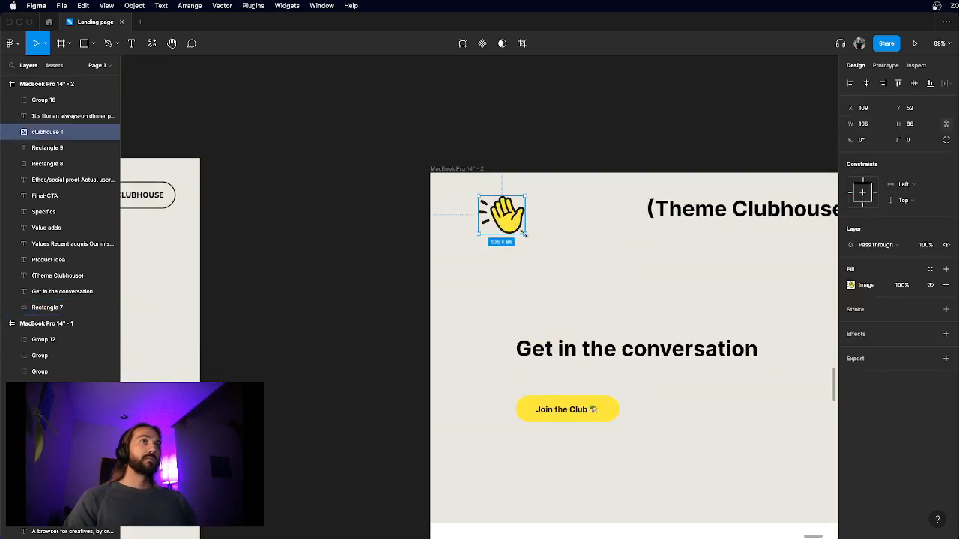
drag(525, 233, 483, 211)
click(580, 98)
- Move the "Join the Club" button further down, keeping it aligned with the heading's left edge
scroll(581, 99, down, 5)
drag(585, 258, 582, 304)
scroll(582, 304, down, 3)
- Extend the lower edge of the beige hero rectangle slightly downward to leave more room beneath the button
click(665, 313)
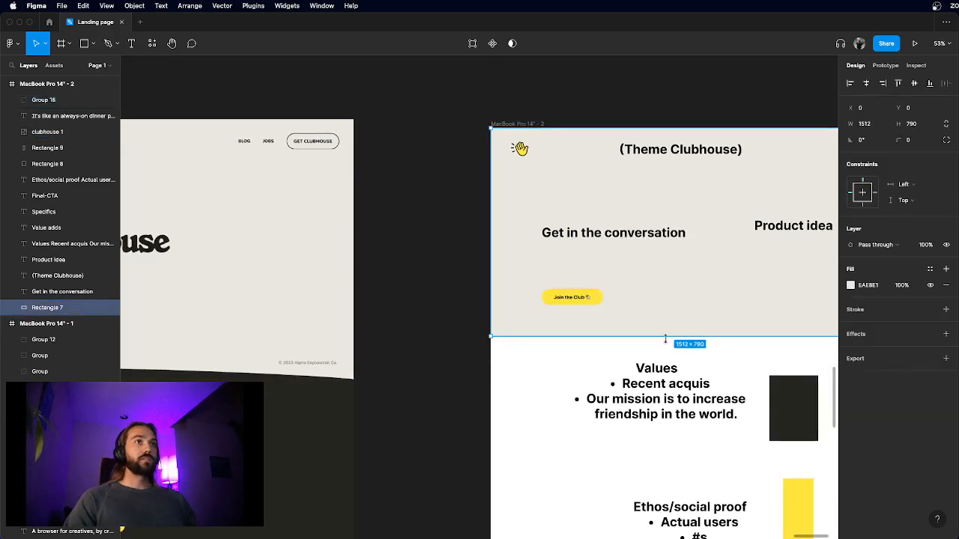
drag(665, 337, 666, 349)
click(538, 397)
scroll(538, 397, right, 2)
scroll(538, 397, up, 2)
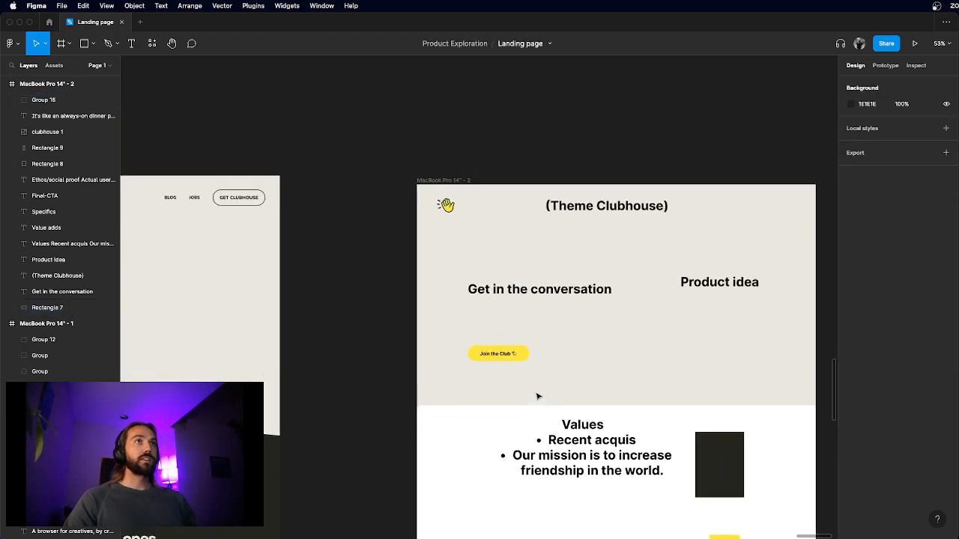
- Move the "(Theme Clubhouse)" text out of the frame to just above it and make its fill white
click(614, 219)
click(619, 215)
drag(629, 197, 635, 145)
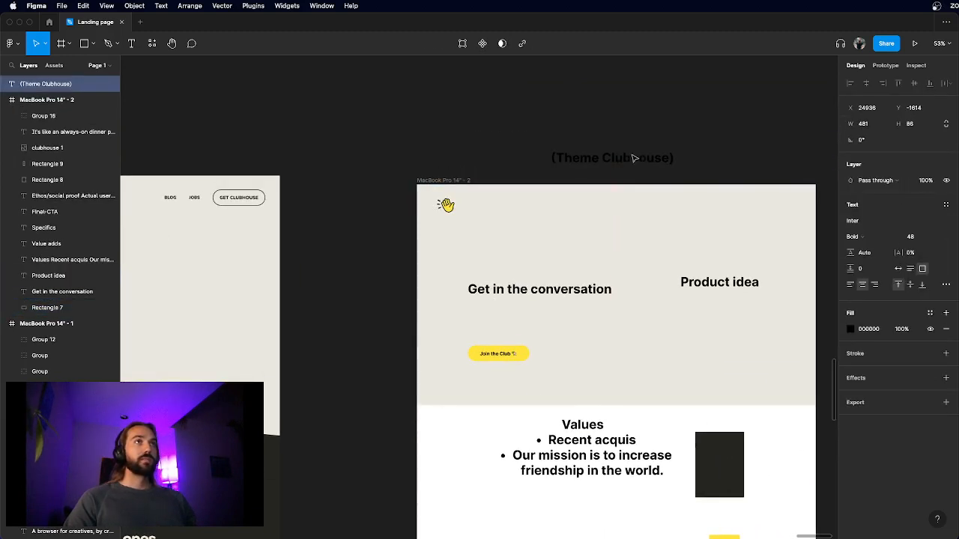
click(851, 330)
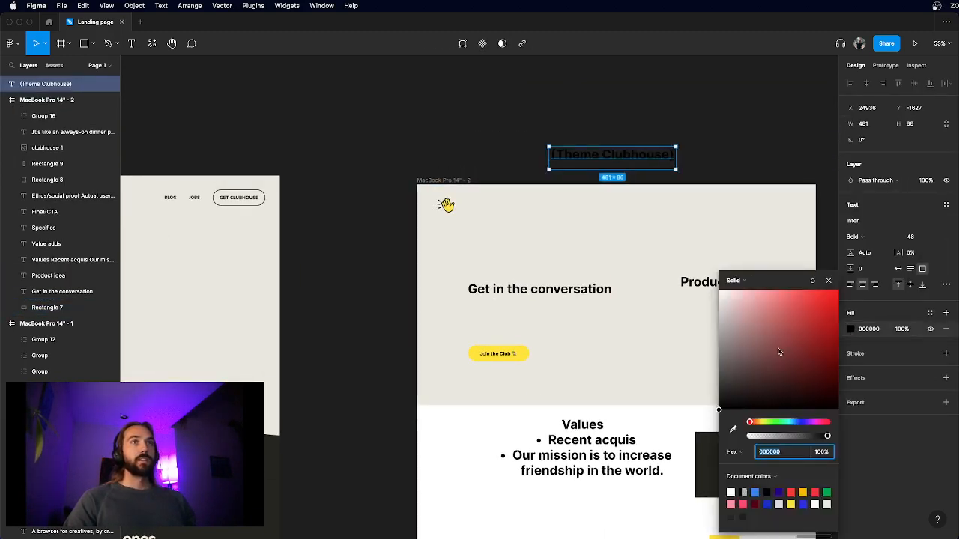
drag(779, 353, 614, 146)
click(629, 114)
scroll(629, 114, down, 5)
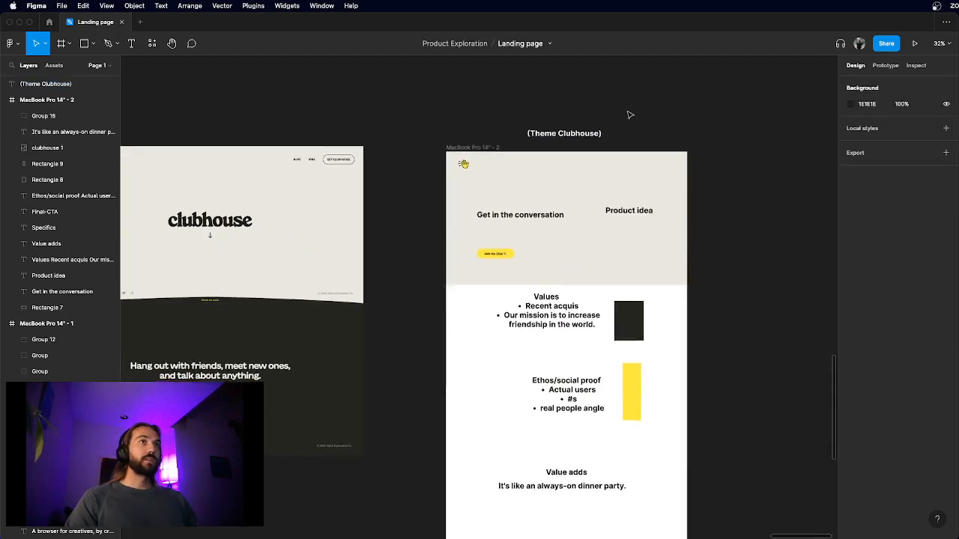
- Move the "Product idea" text down and right in the hero section, to X 994, Y 455
scroll(653, 155, up, 5)
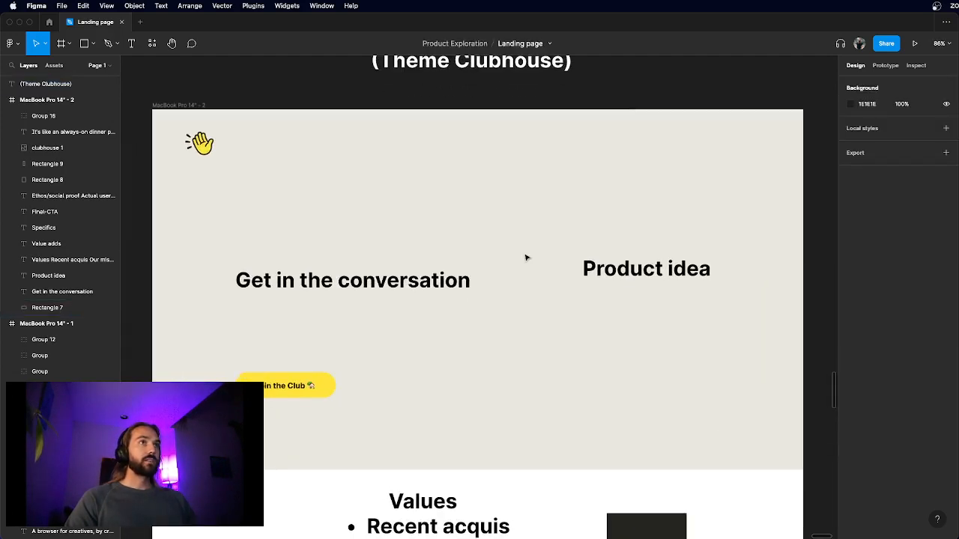
click(639, 268)
drag(639, 268, 667, 317)
scroll(541, 334, down, 1)
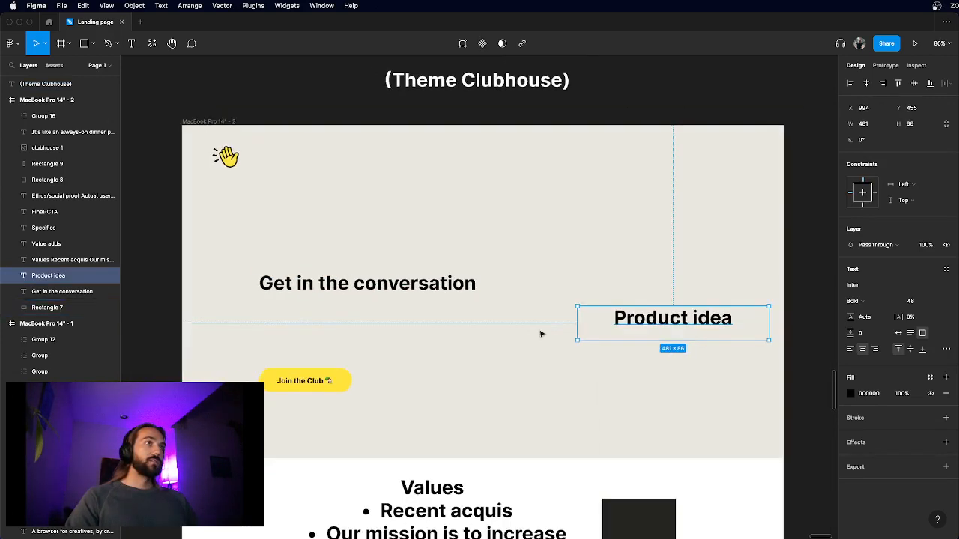
click(336, 88)
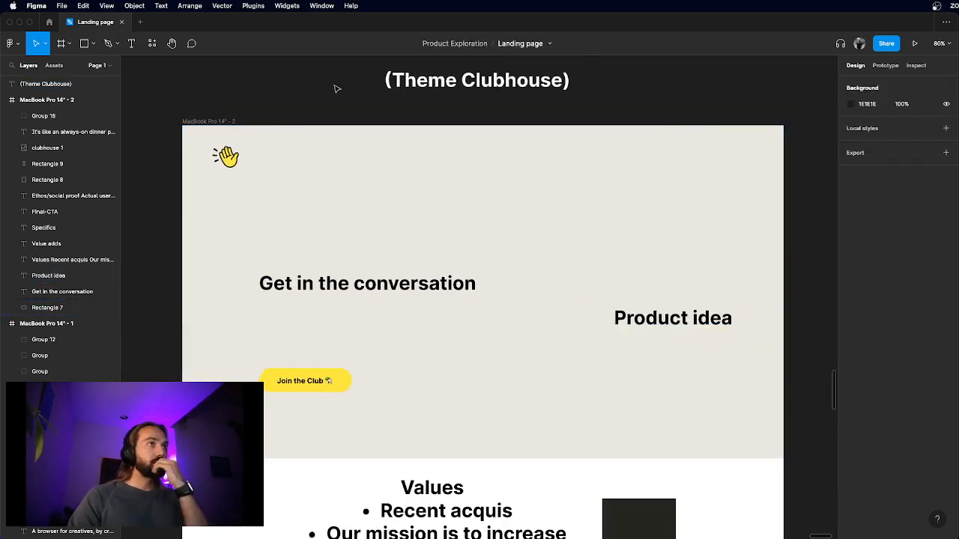
- Delete the "Values" and "Recent acquis" lines and the remaining bullet, keeping only the "Our mission is to increase friendship in the world." text
scroll(336, 89, down, 5)
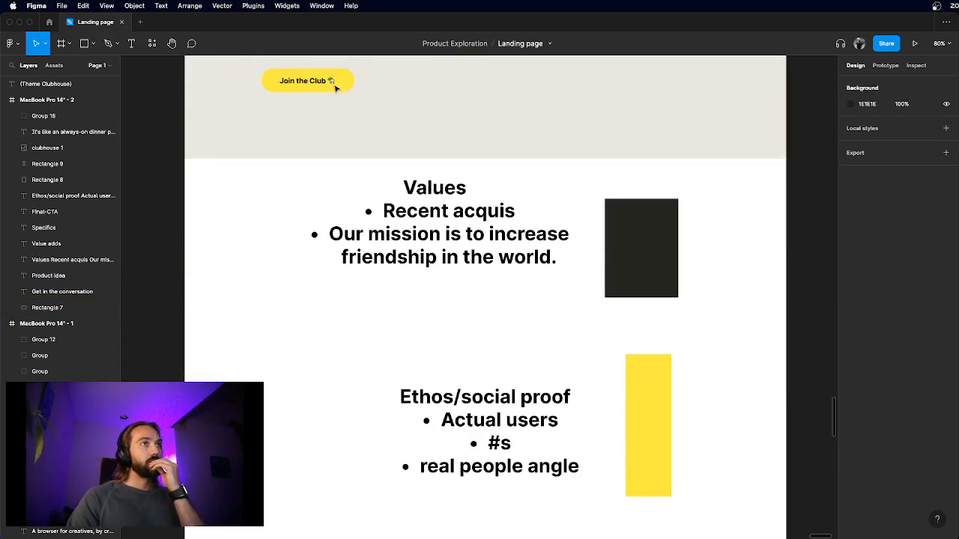
scroll(335, 88, down, 2)
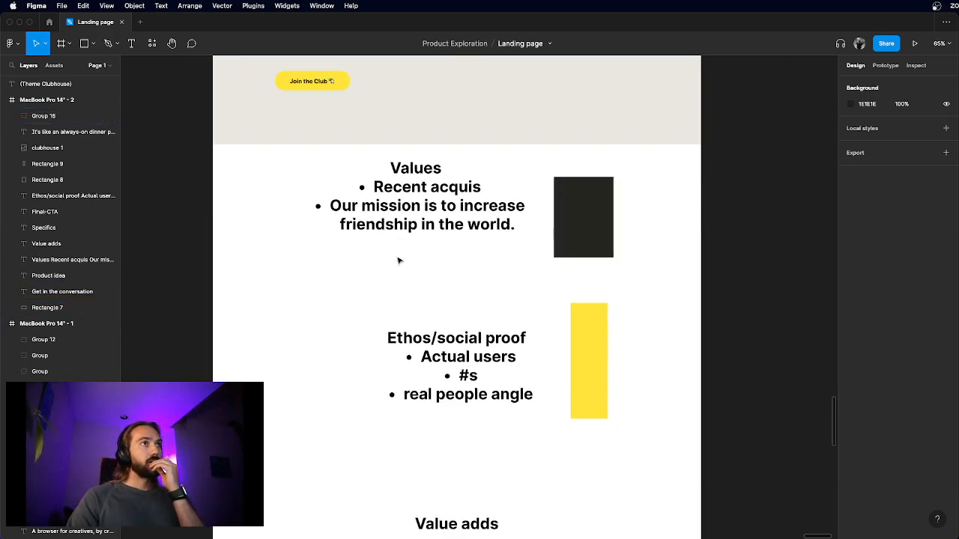
double_click(431, 204)
click(484, 182)
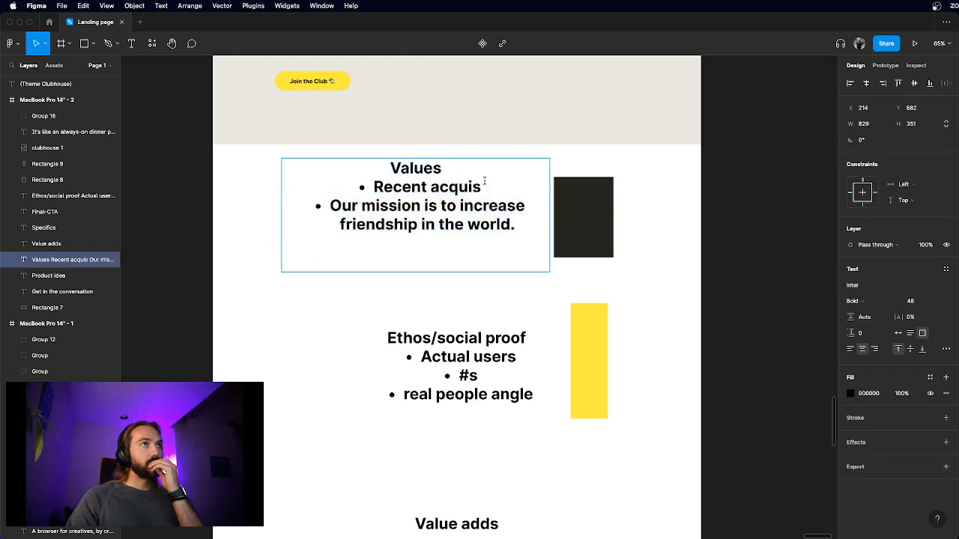
drag(492, 187, 321, 154)
key(BackSpace)
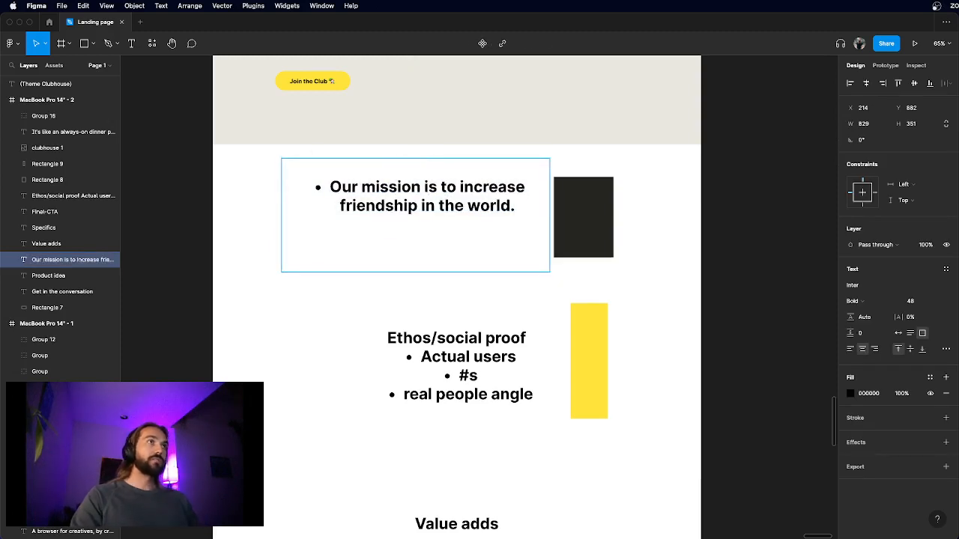
key(BackSpace)
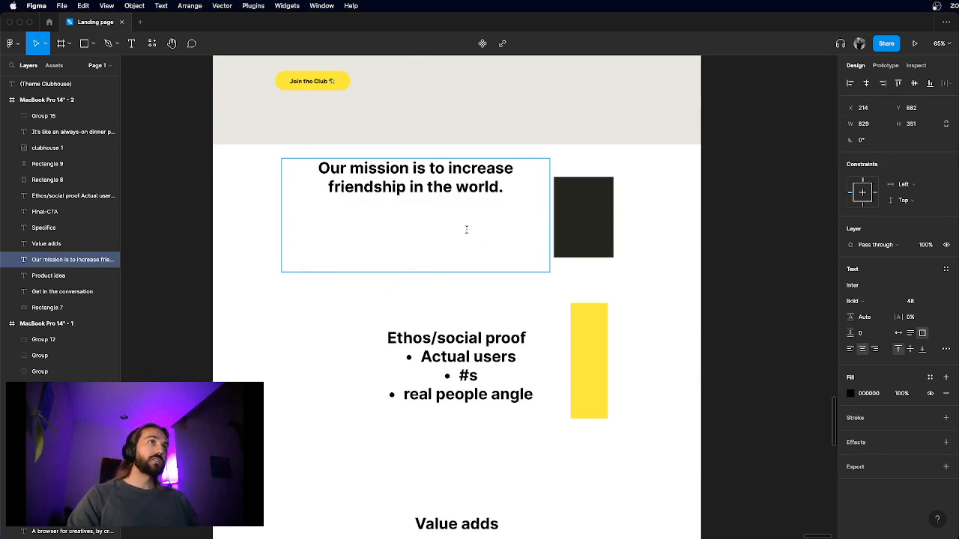
- Widen the mission text box to 1192 so the sentence fits on one line, and shift it to X 160
key(Escape)
drag(550, 220, 667, 218)
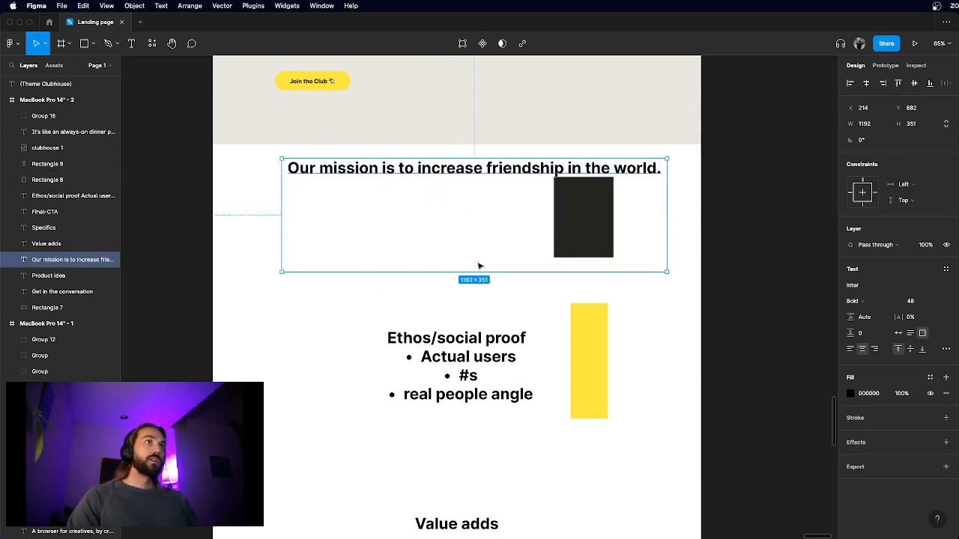
drag(531, 265, 513, 265)
- Set the mission text's font size to 36
click(918, 303)
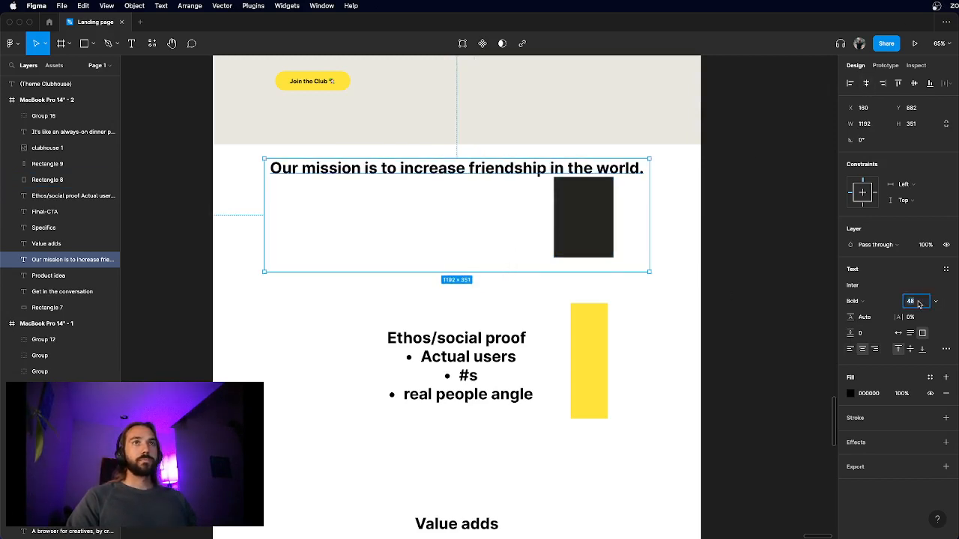
text(36)
key(Return)
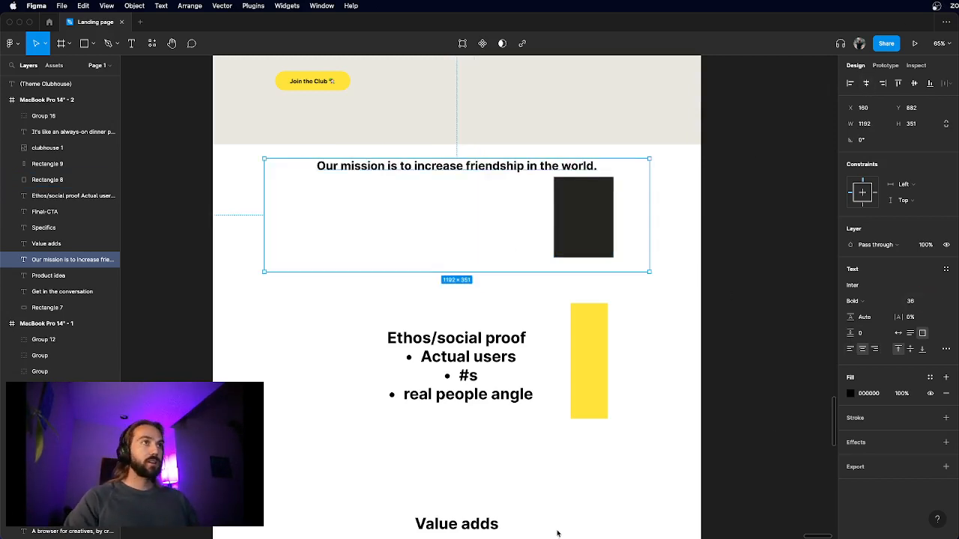
- Compare the mission text with the "It's like an always-on dinner party." line and set its font size to the matching 48
scroll(535, 482, down, 1)
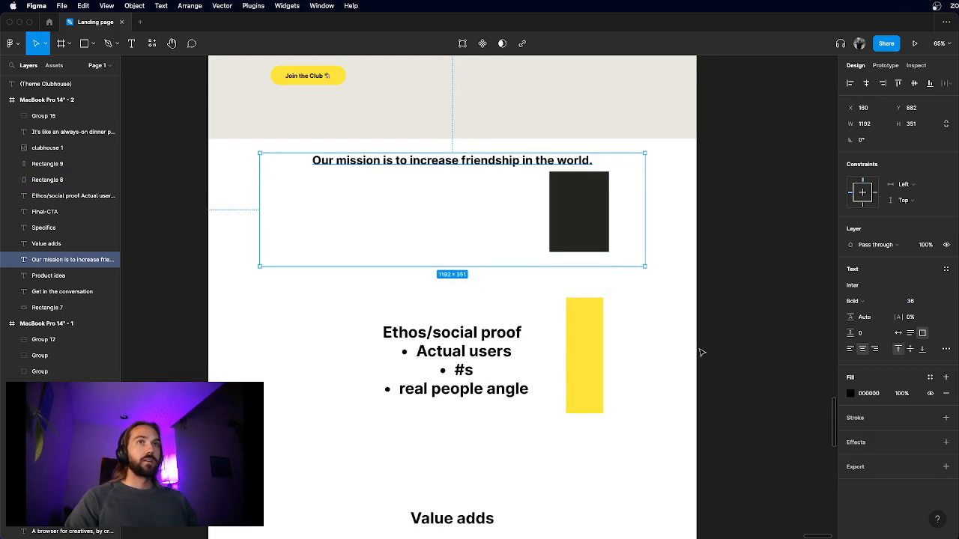
scroll(701, 352, down, 3)
click(565, 470)
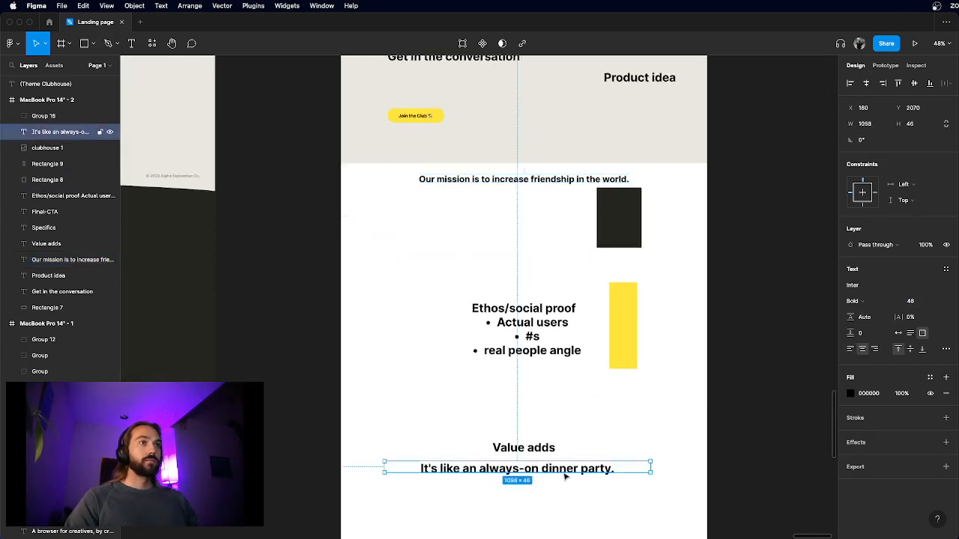
click(666, 428)
click(554, 185)
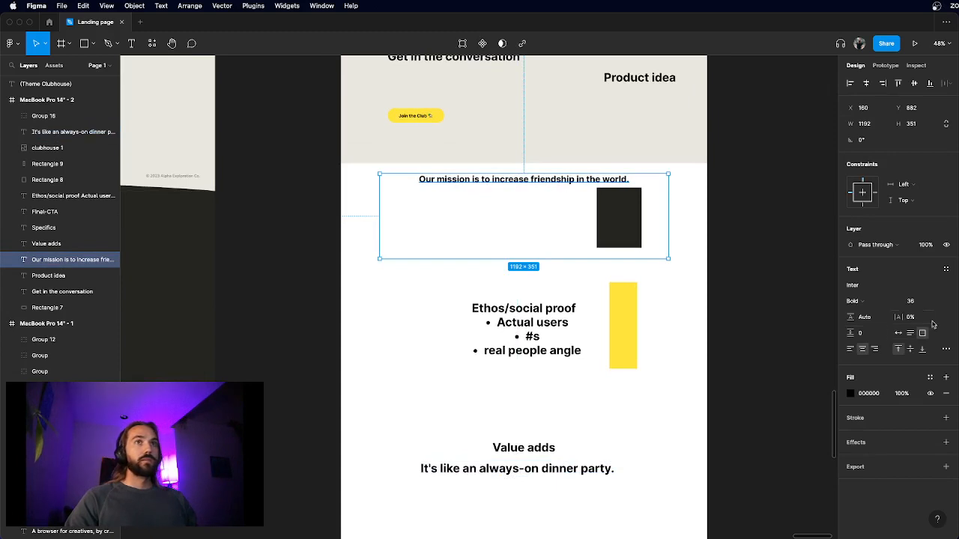
click(541, 471)
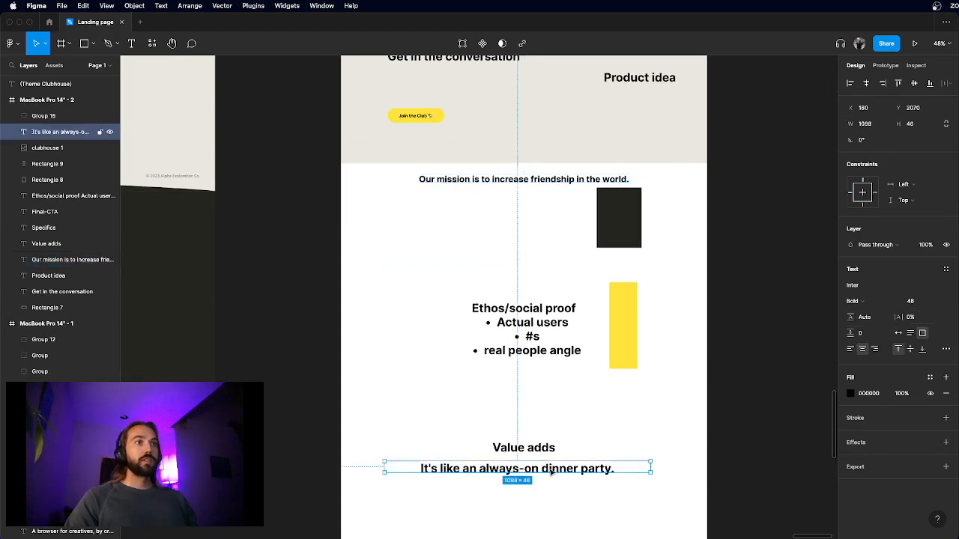
click(561, 181)
text(4)
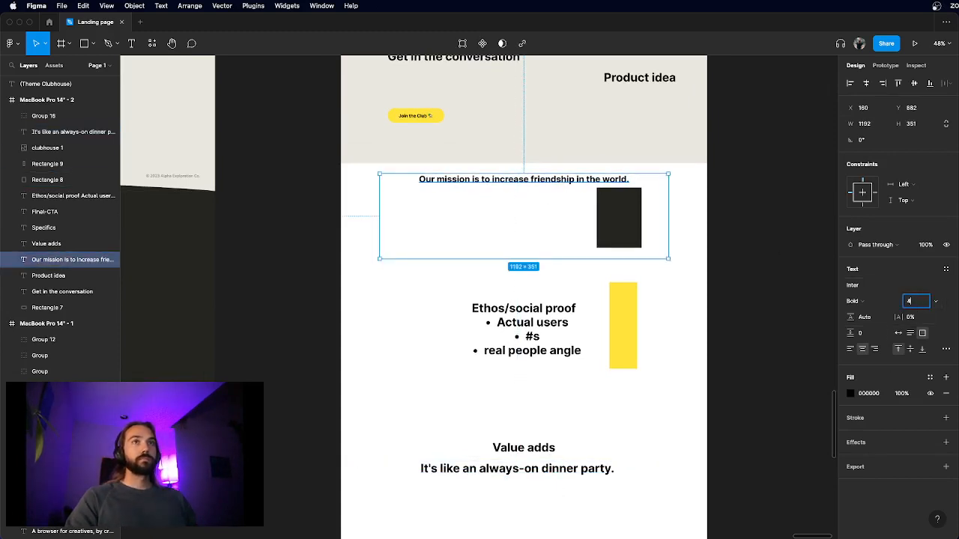
text(8)
key(Return)
key(Escape)
- Narrow the mission text box to 521 wide and left-align its text
click(613, 178)
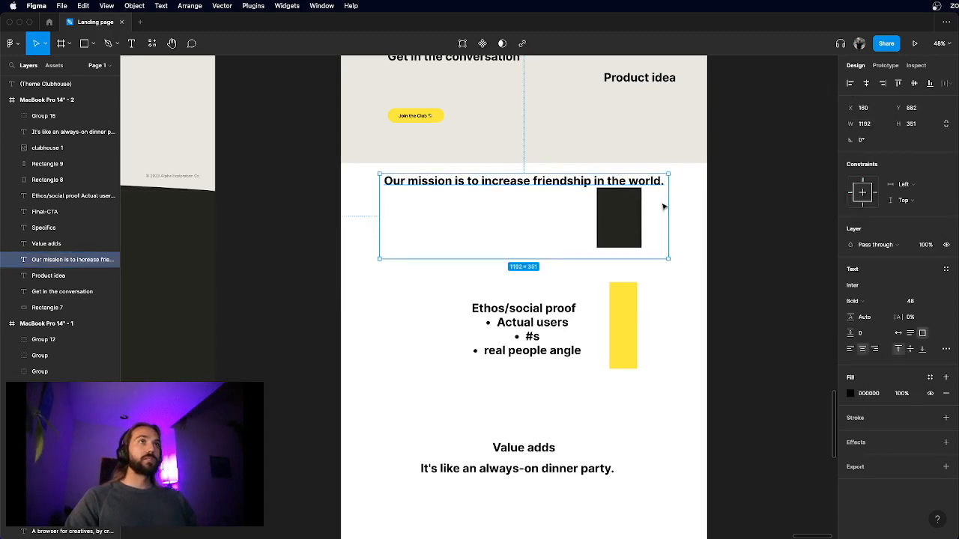
drag(668, 209, 506, 229)
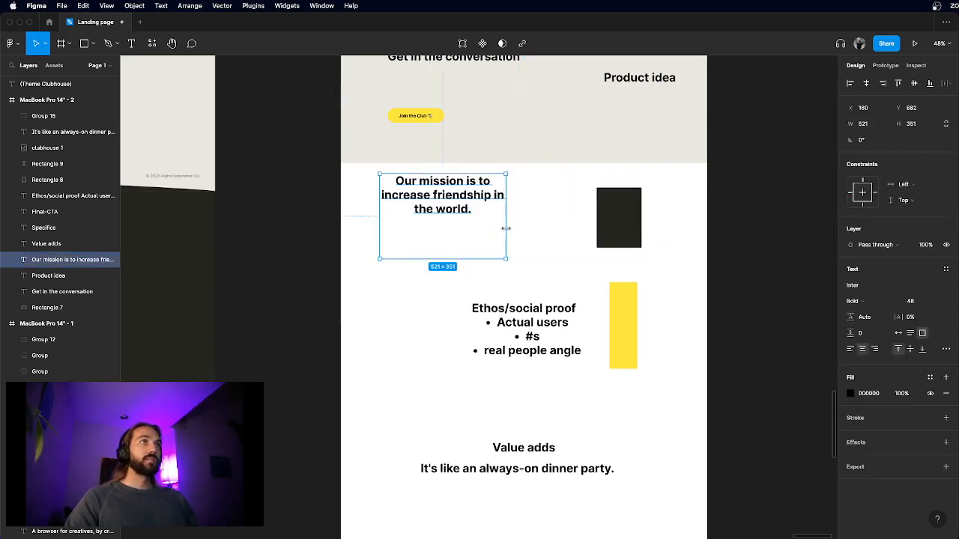
click(849, 349)
- Move the mission text to X 165, Y 988 and shorten its box to fit the three lines
scroll(443, 218, up, 2)
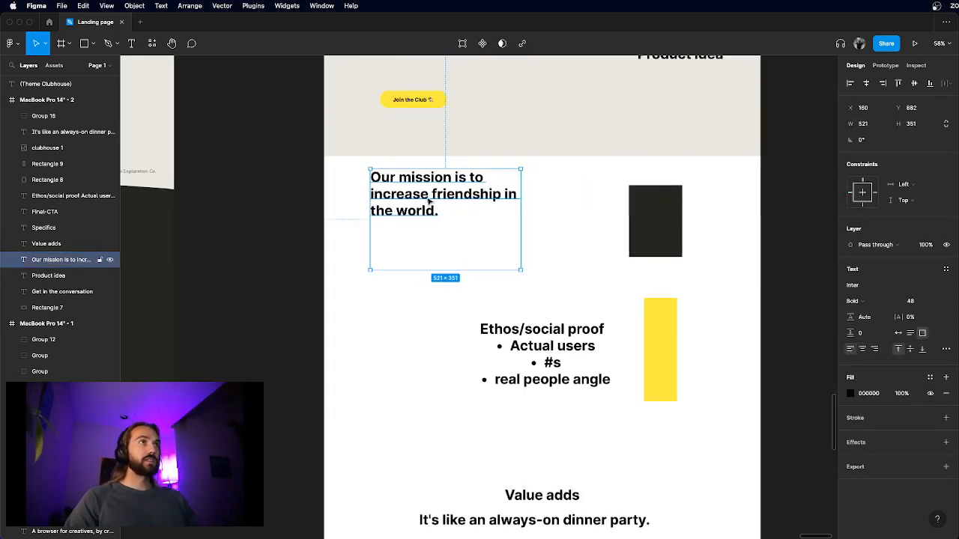
drag(429, 193, 442, 250)
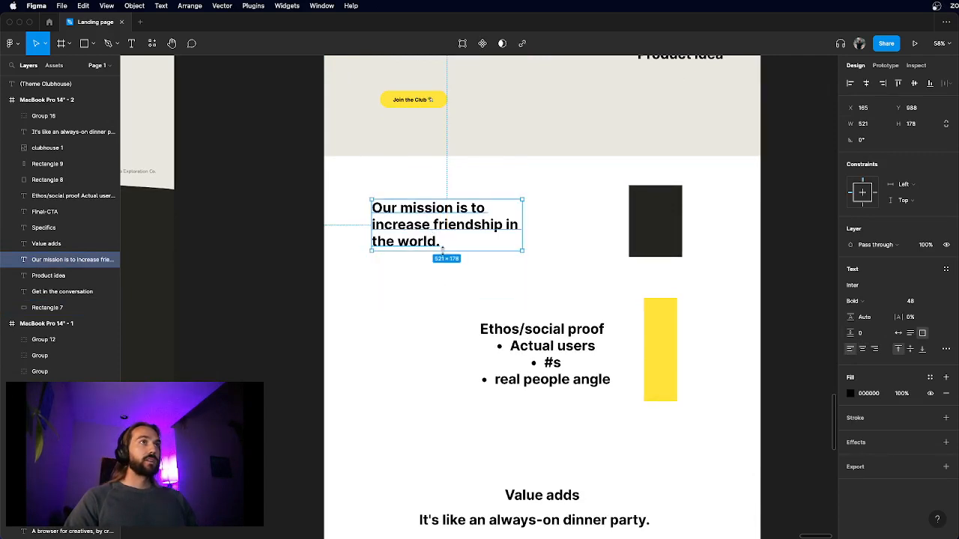
click(556, 256)
scroll(570, 254, down, 2)
- Recolour the mission text to beige EAE8E1, sampled from the original Clubhouse page's background
click(637, 230)
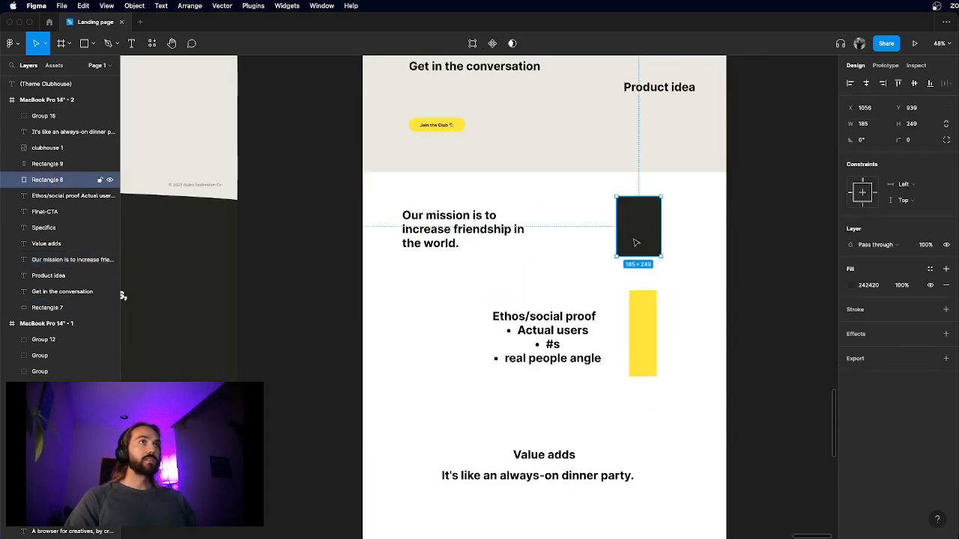
scroll(471, 269, down, 4)
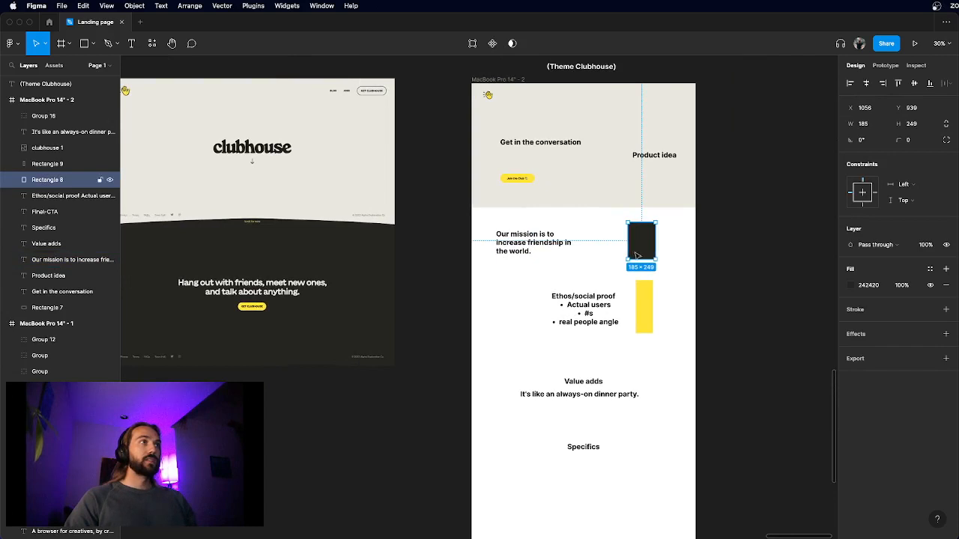
click(522, 241)
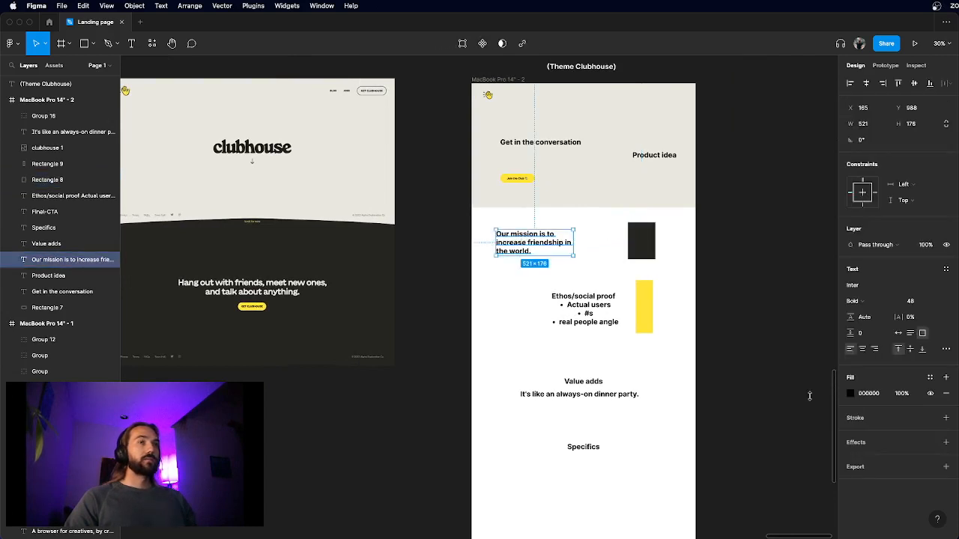
click(851, 394)
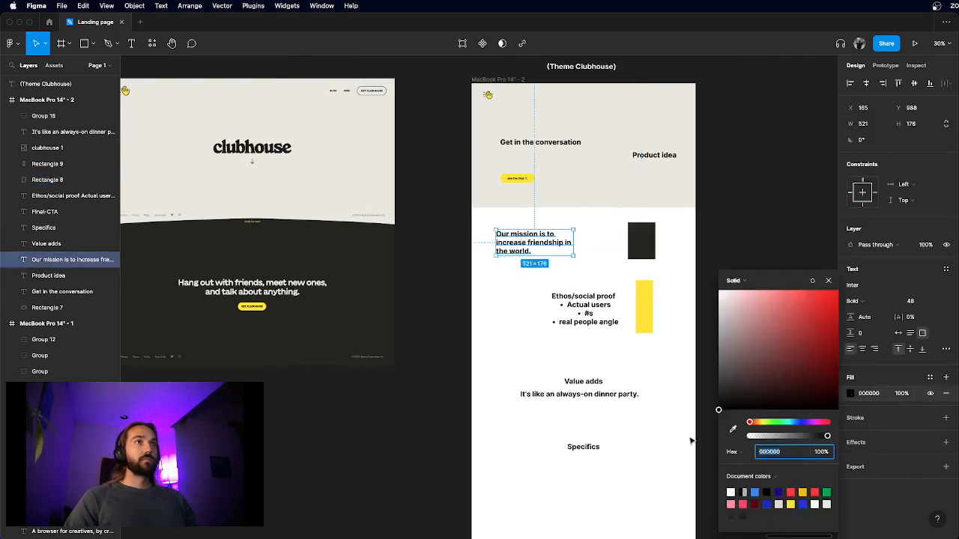
click(733, 431)
click(362, 199)
click(674, 249)
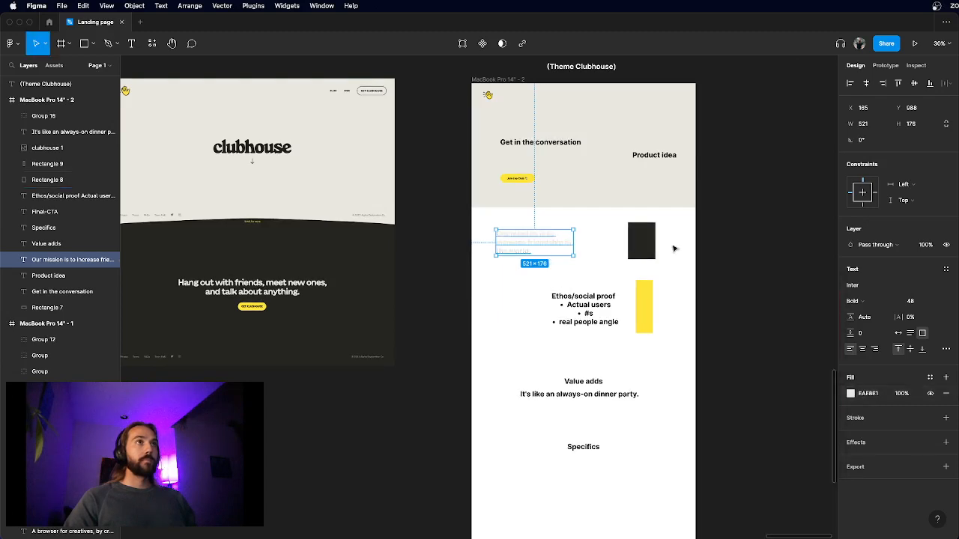
click(693, 248)
- Stretch the dark rectangle leftward to 1141 × 249 so it spans the mission text, and send it to the back
click(631, 245)
drag(628, 244, 485, 246)
key([)
scroll(375, 218, up, 3)
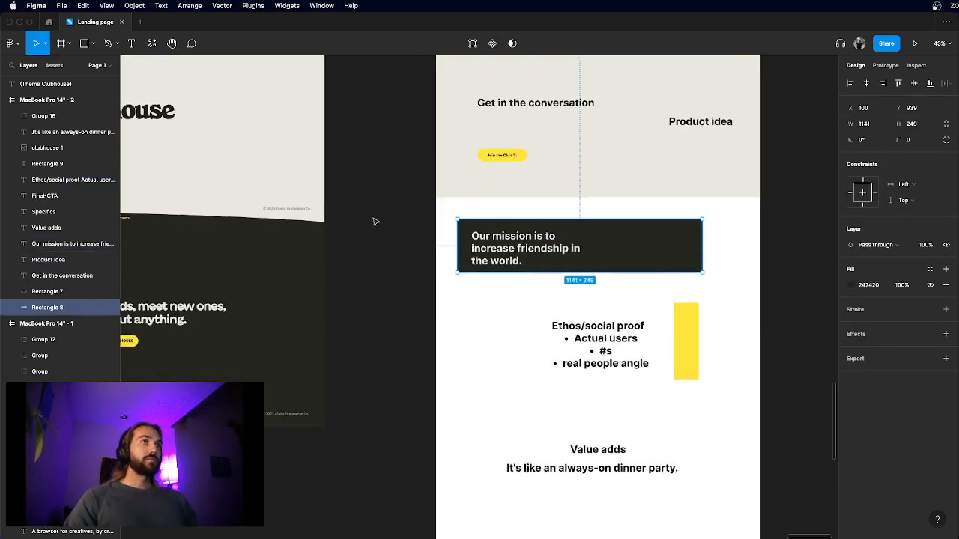
- Enlarge the dark rectangle to 1543 × 534 at X -6, Y 838 so it meets the hero and spans the page width
scroll(493, 220, up, 4)
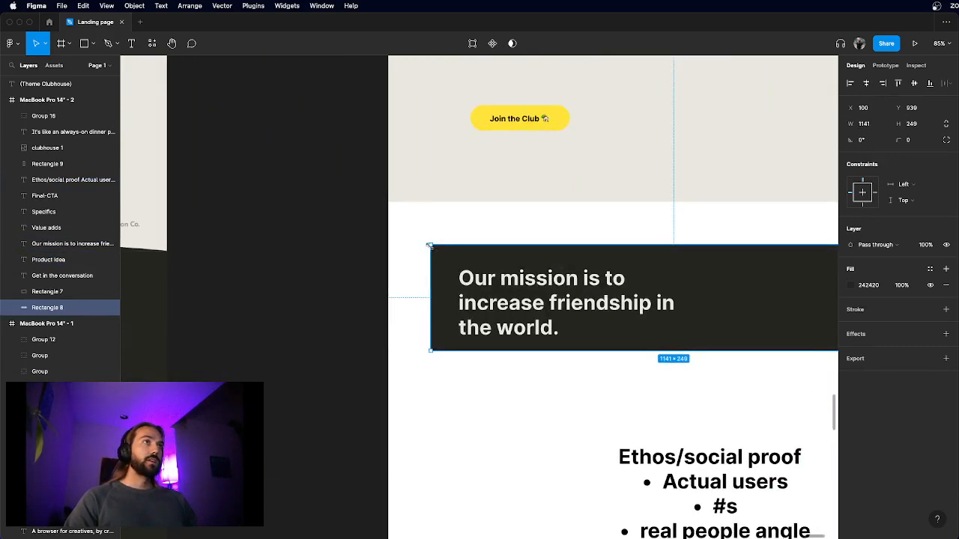
drag(430, 245, 384, 201)
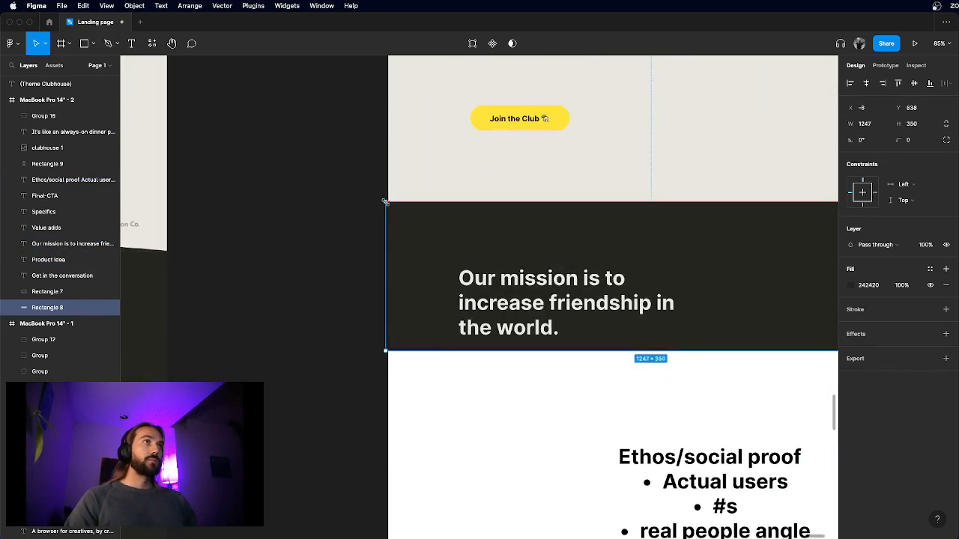
scroll(328, 248, down, 5)
scroll(327, 247, down, 2)
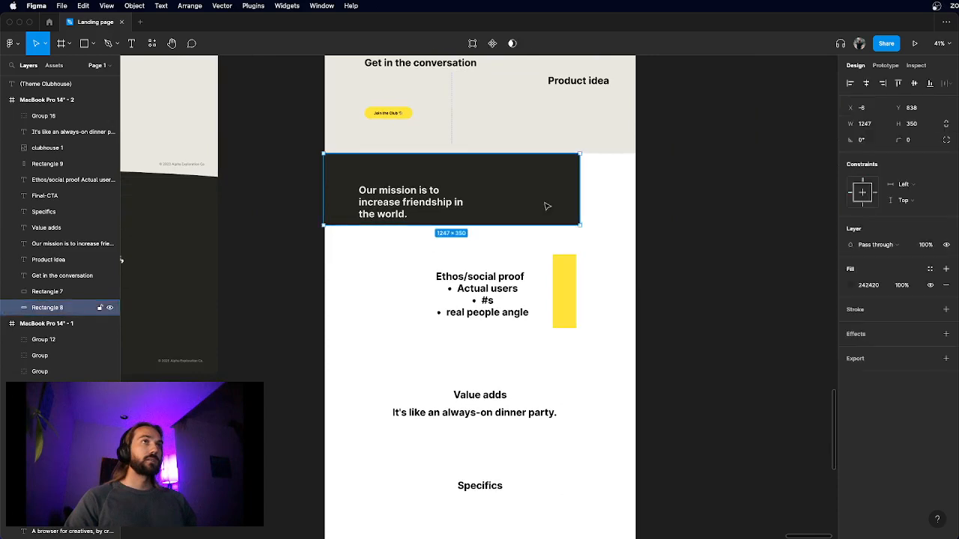
drag(579, 225, 640, 263)
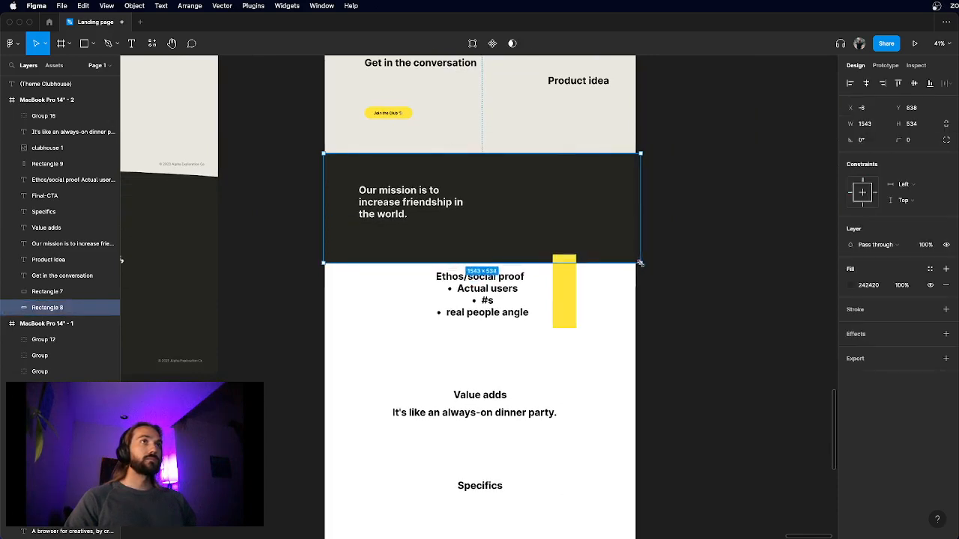
click(687, 282)
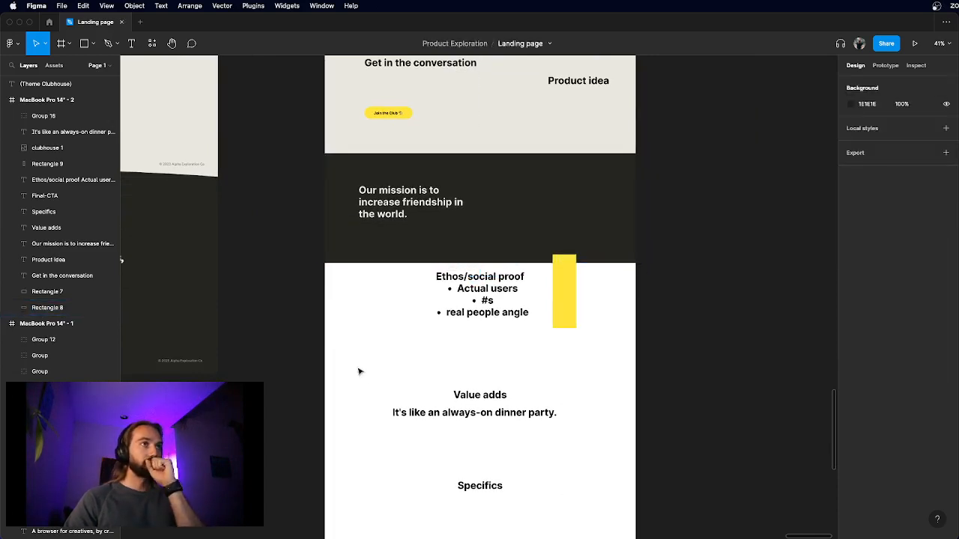
- Move the mission text slightly down and inward to line up with the left edge of the "Get in the conversation" heading
scroll(401, 217, up, 3)
click(395, 216)
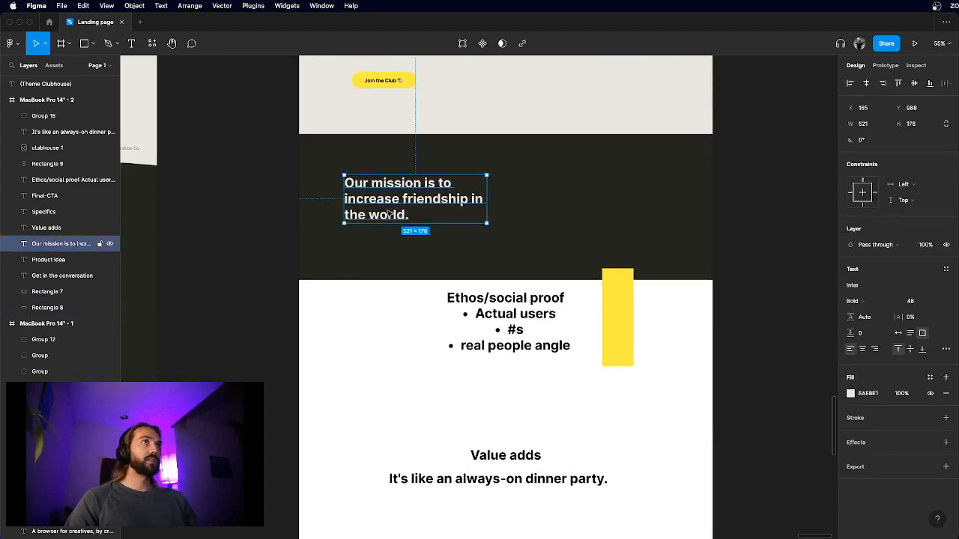
drag(396, 214, 405, 222)
scroll(398, 218, down, 3)
click(351, 242)
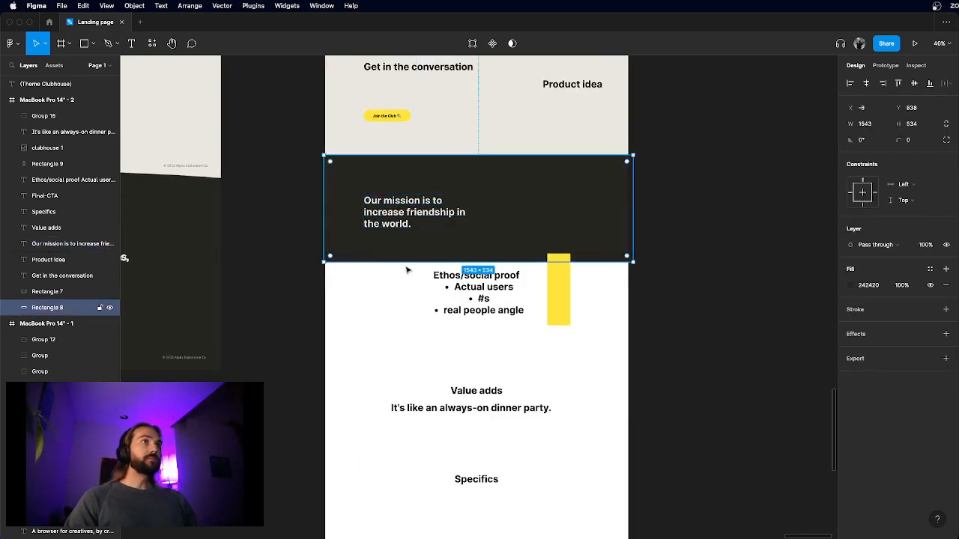
- Move all content below the dark section, from "Ethos/social proof" and the yellow rectangle through "Final-CTA", further down the page
click(581, 340)
click(558, 288)
shift+click(466, 286)
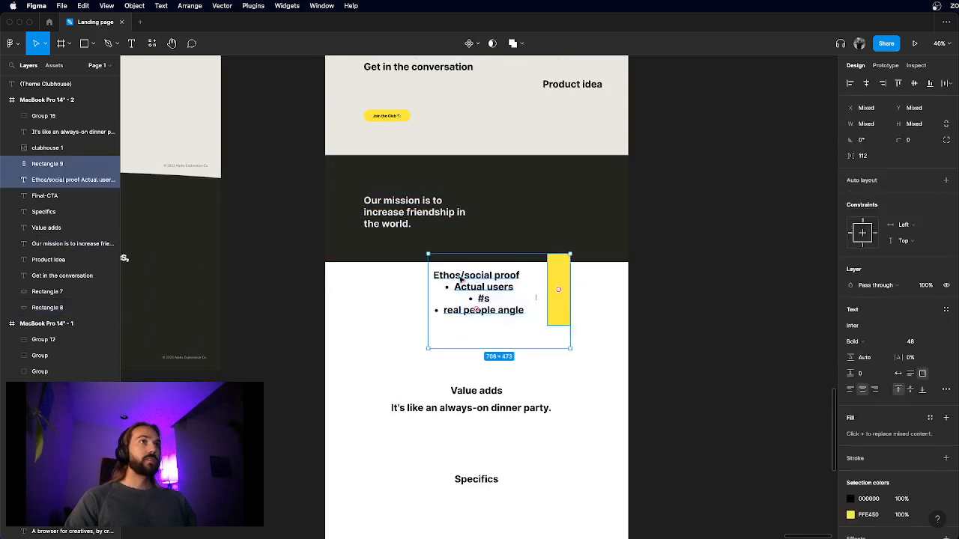
scroll(458, 274, down, 3)
click(508, 427)
drag(540, 524, 408, 267)
drag(471, 293, 470, 365)
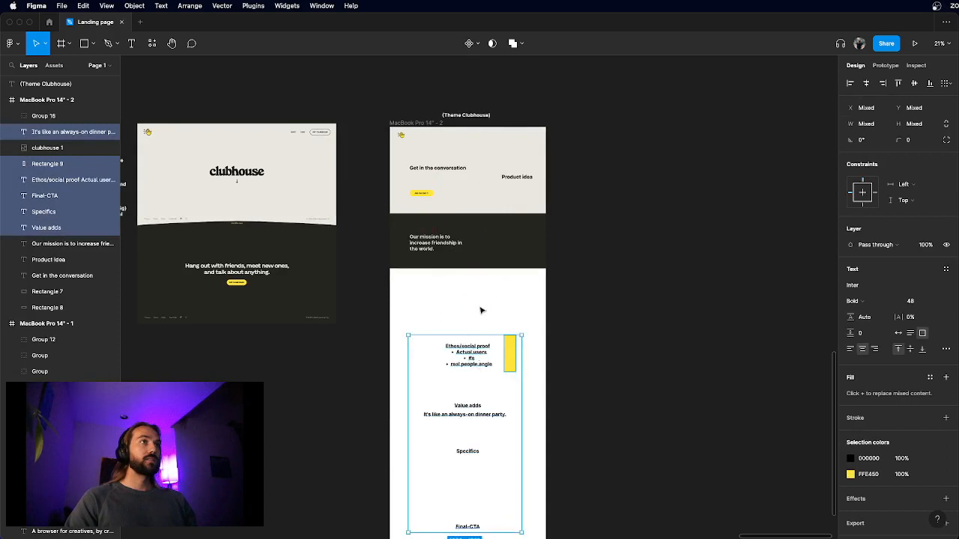
click(484, 300)
- Extend the dark rectangle's lower edge to a height of 749
scroll(438, 251, up, 3)
click(557, 285)
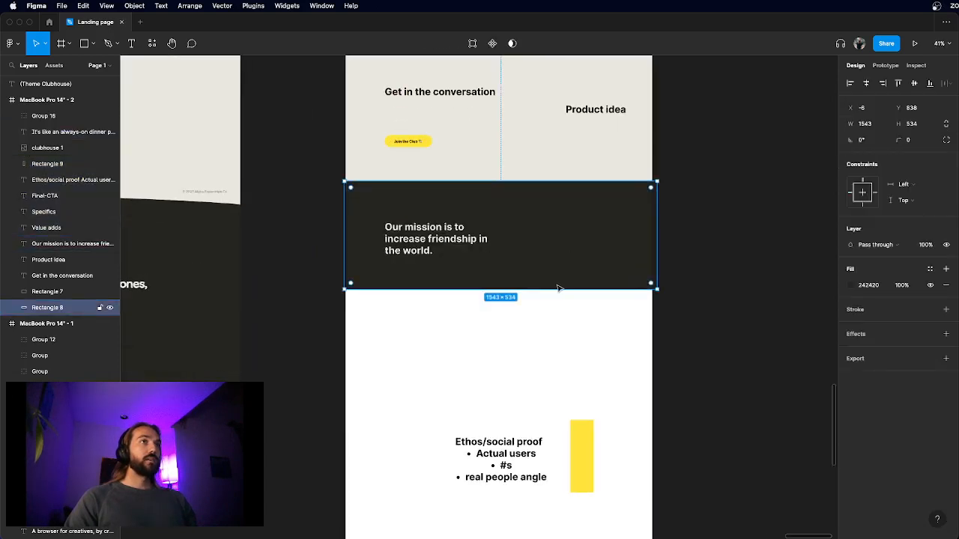
drag(557, 291, 561, 333)
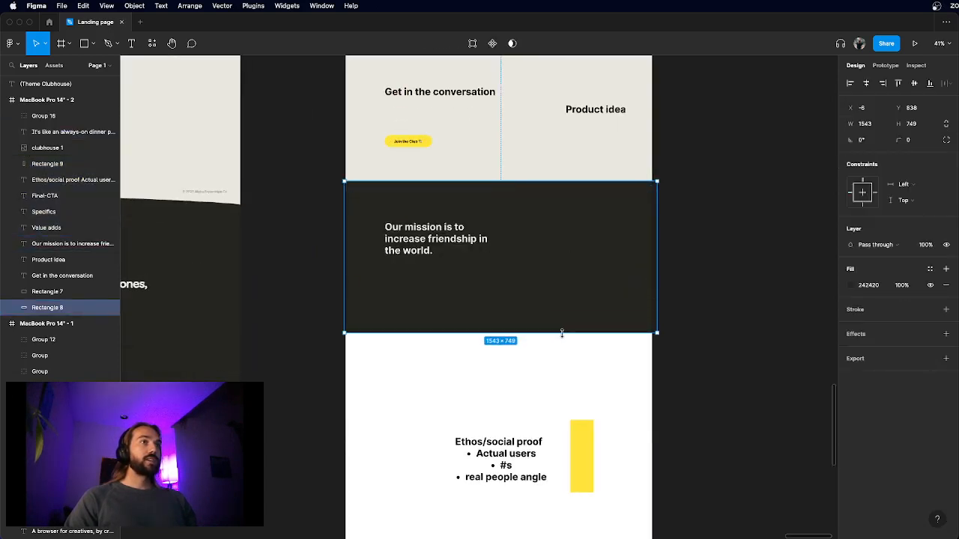
click(705, 292)
- Lower the mission text to Y 1124 within the taller dark section
click(438, 241)
drag(438, 240, 438, 262)
click(692, 270)
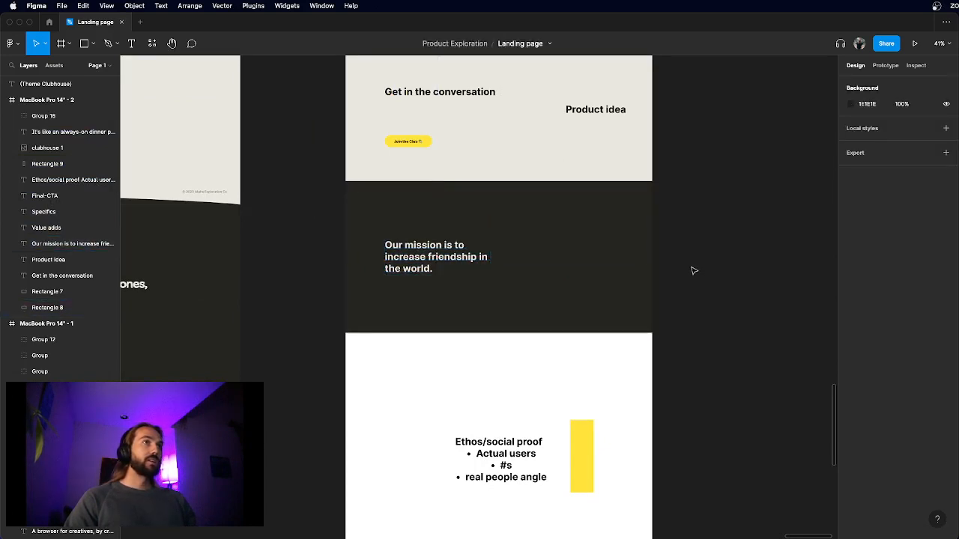
scroll(692, 269, down, 3)
scroll(486, 264, up, 5)
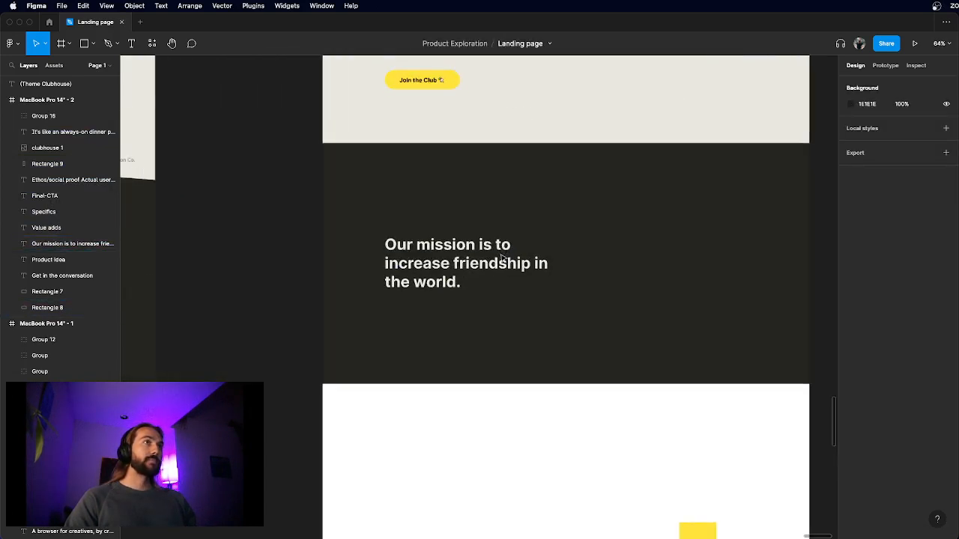
scroll(486, 264, down, 2)
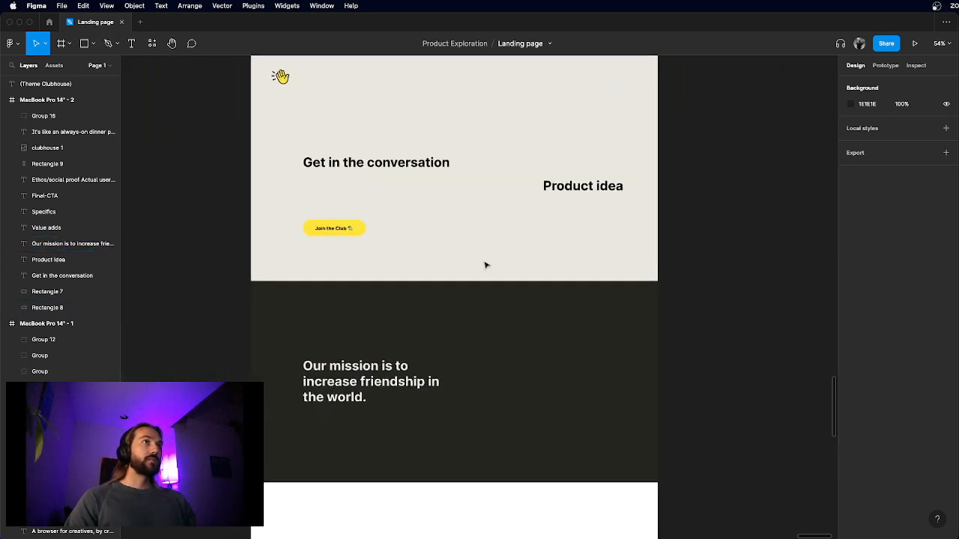
scroll(326, 482, up, 4)
click(352, 345)
double_click(367, 347)
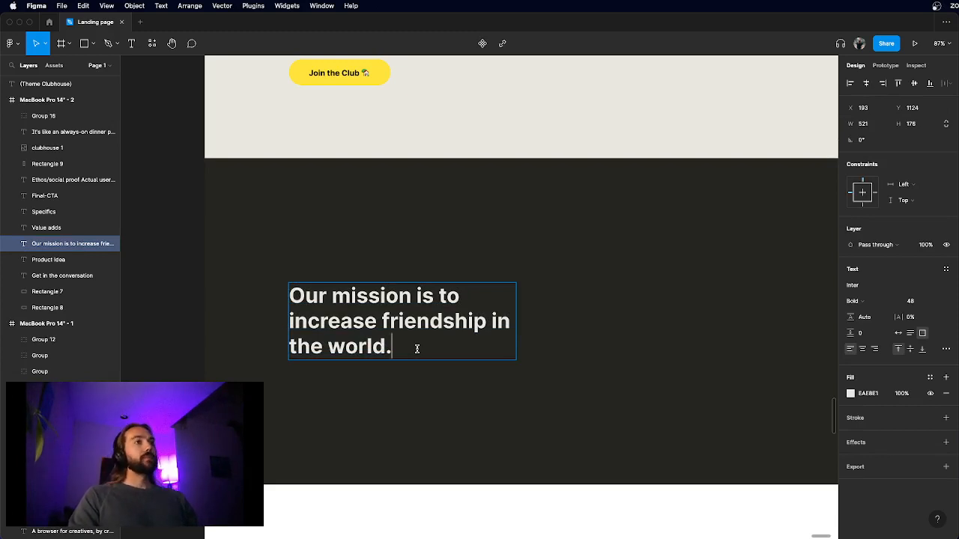
key(Escape)
scroll(420, 353, up, 1)
click(347, 387)
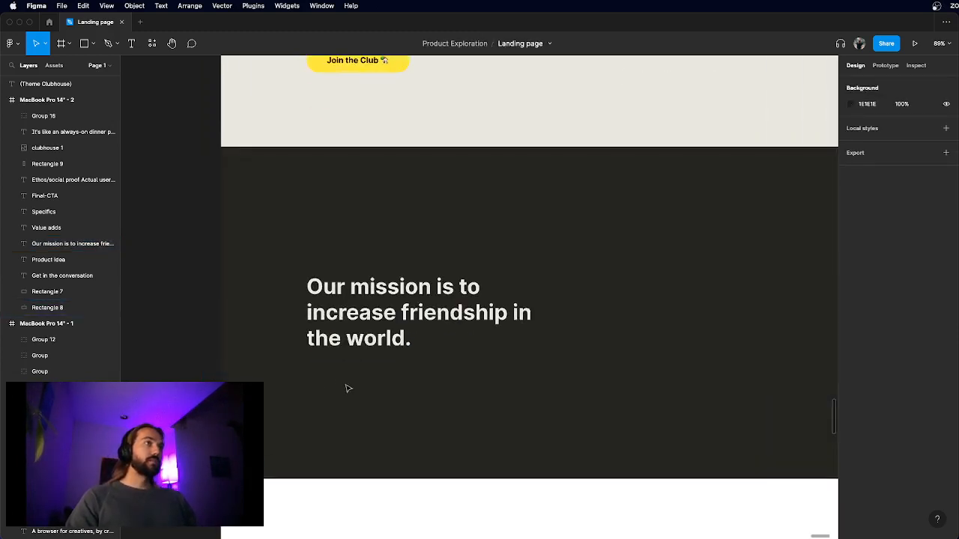
- Add a 600 × 112 text box beneath the mission statement at X 197, Y 1327, reading "Through genuine"
scroll(304, 362, up, 1)
key(t)
drag(304, 362, 591, 416)
text(Th)
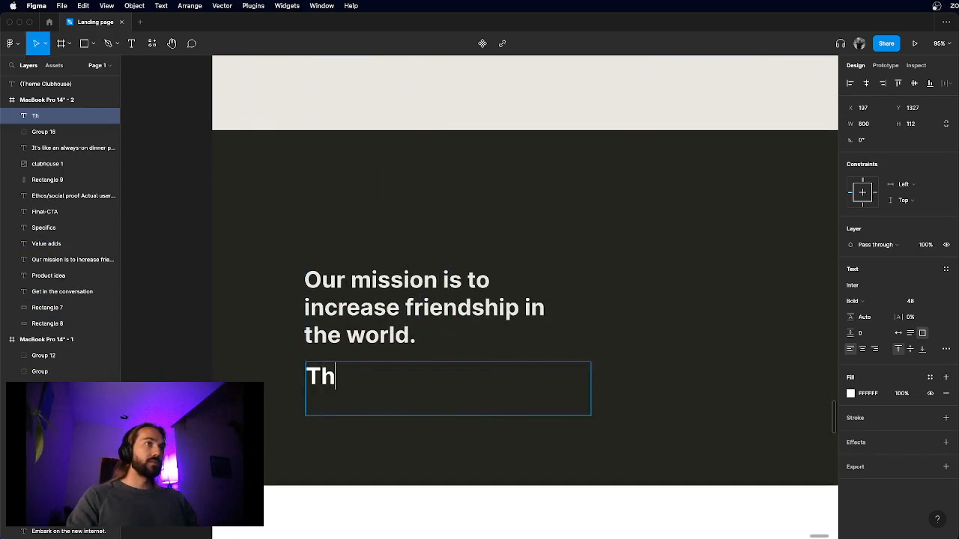
text(rough )
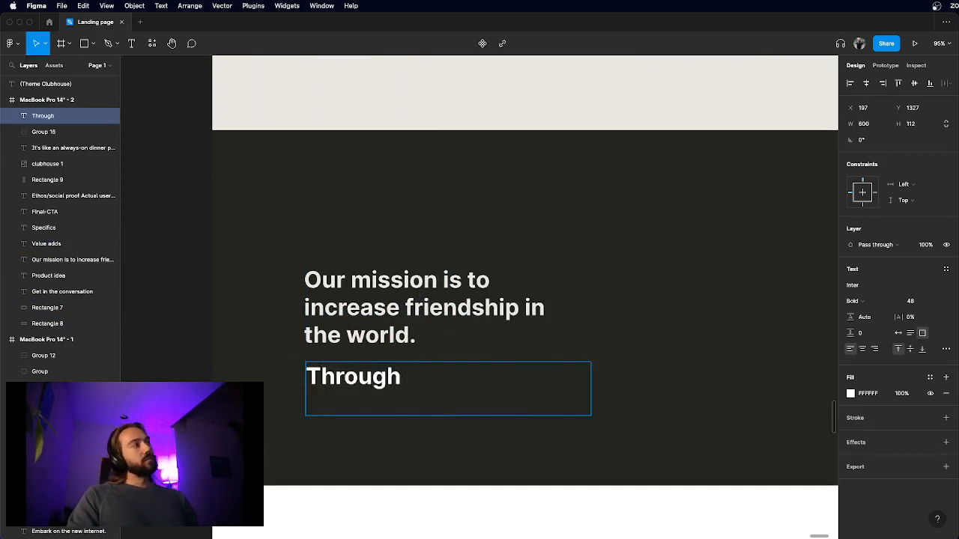
text(genuine)
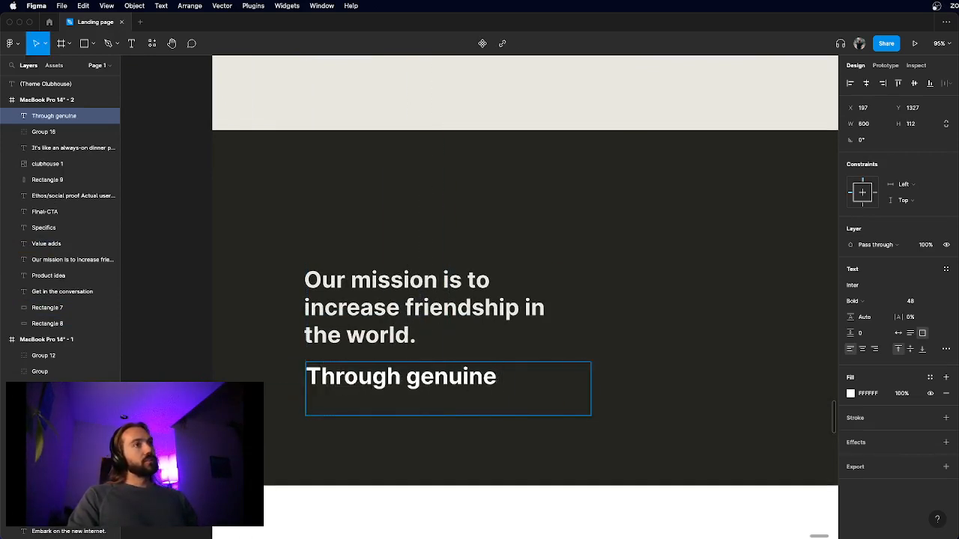
- Reword the new supporting text to "Through real conversations"
key(BackSpace)
key(BackSpace)
key(BackSpace)
key(BackSpace)
key(BackSpace)
key(BackSpace)
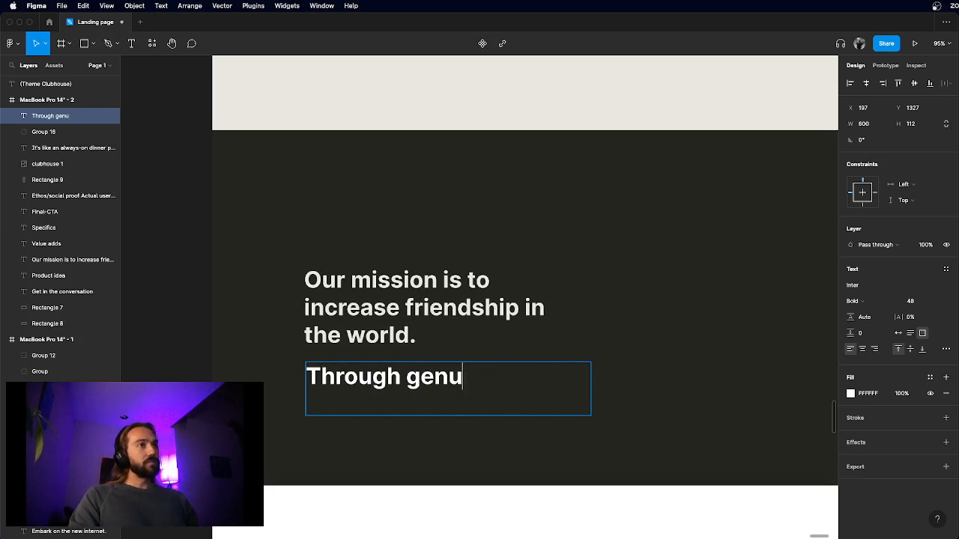
text(real conversations)
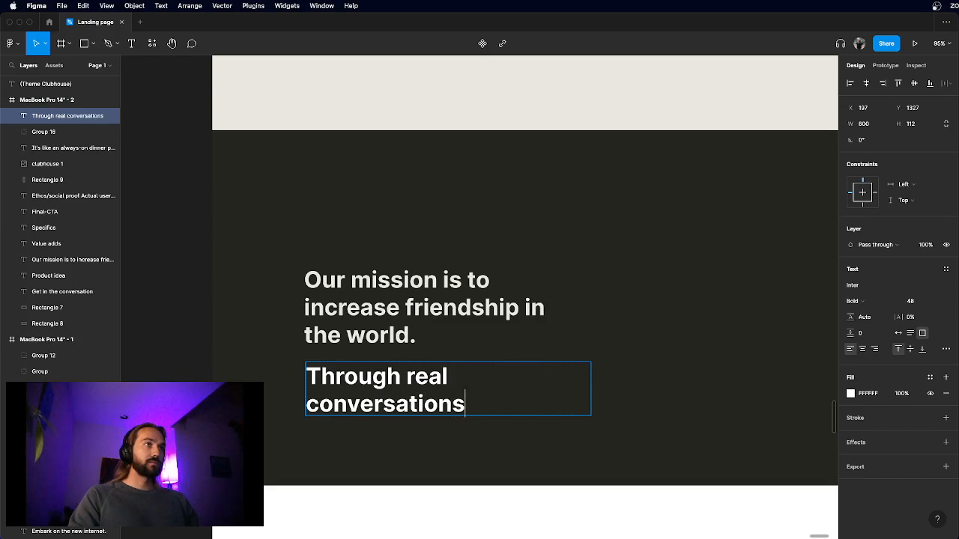
key(Escape)
- Review the "Live conversations" idea list beside the original Clubhouse page for copy ideas
scroll(609, 392, down, 10)
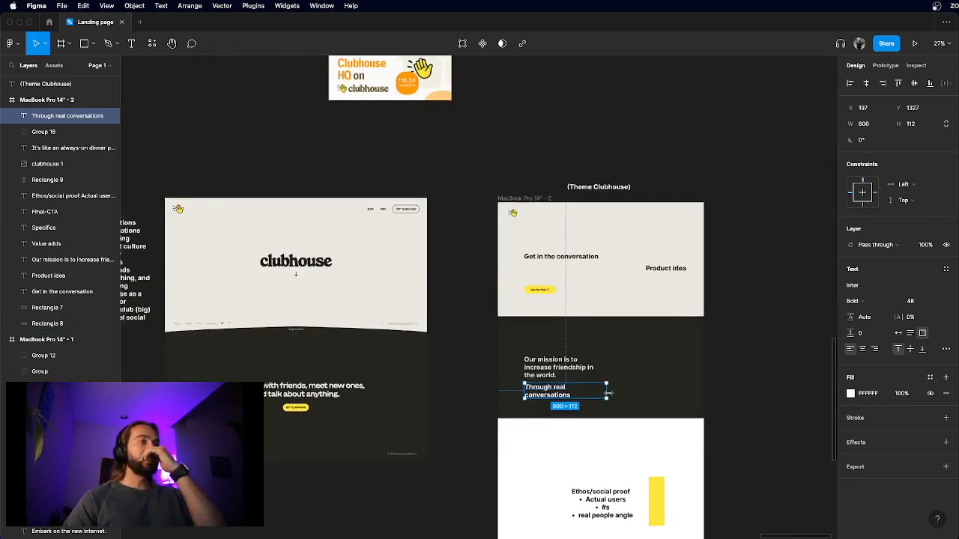
scroll(608, 393, left, 5)
scroll(358, 287, up, 7)
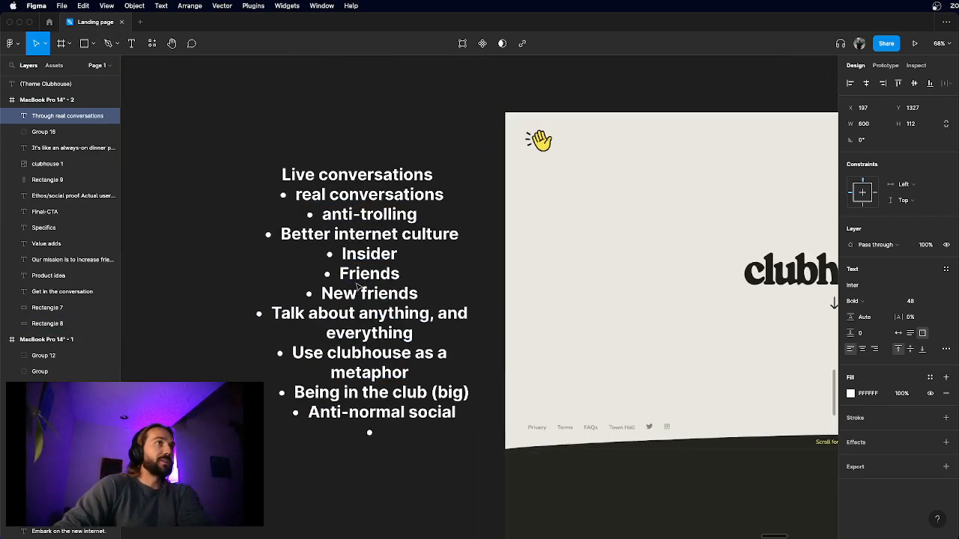
scroll(352, 240, up, 3)
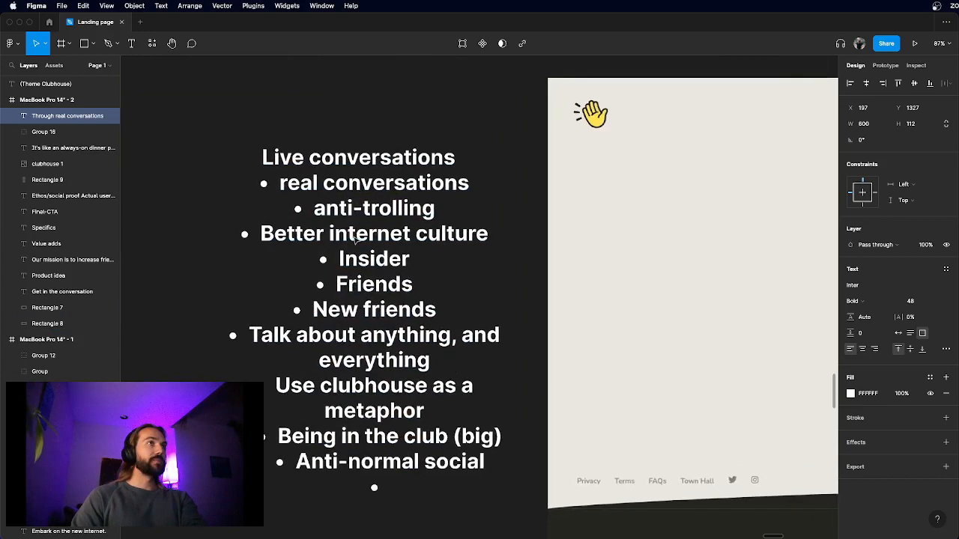
double_click(357, 191)
double_click(352, 159)
click(355, 185)
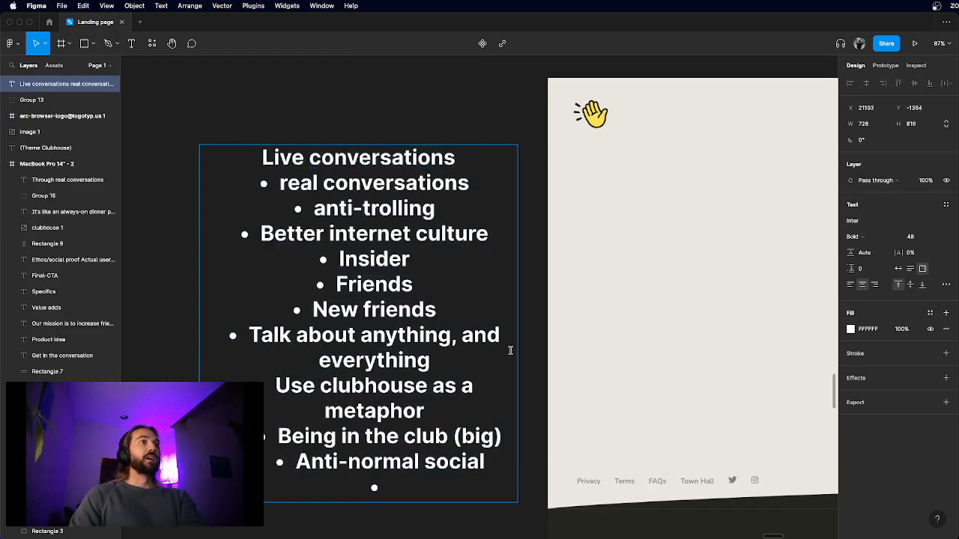
scroll(510, 350, down, 5)
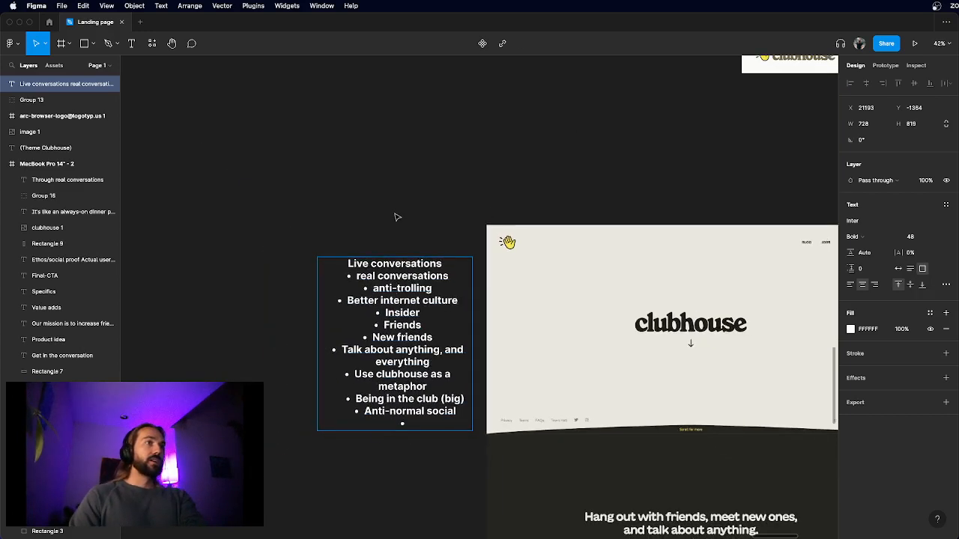
click(397, 217)
- Extend the "Through real conversations" text box downward to a height of 213
scroll(397, 217, down, 4)
scroll(396, 214, right, 5)
scroll(411, 310, up, 5)
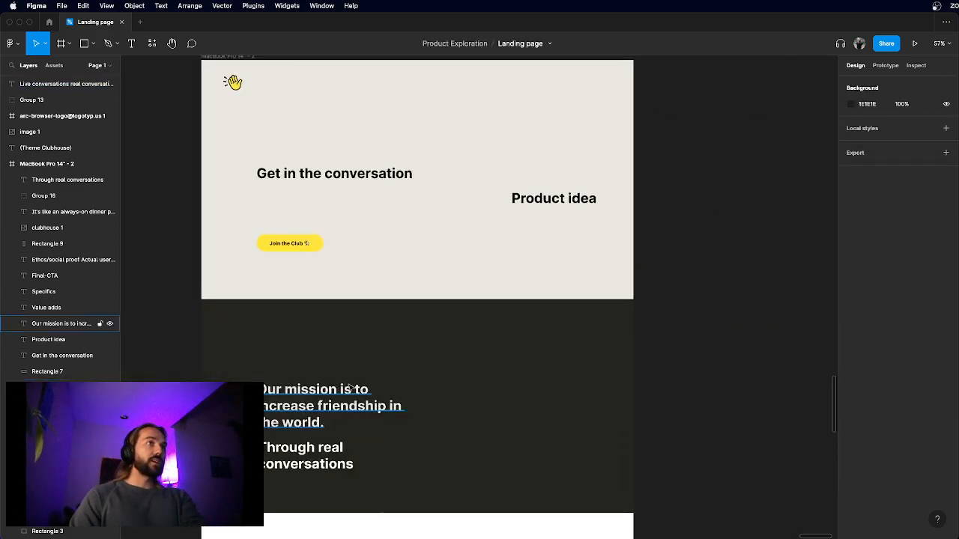
scroll(351, 388, up, 4)
scroll(350, 388, down, 3)
scroll(350, 388, down, 4)
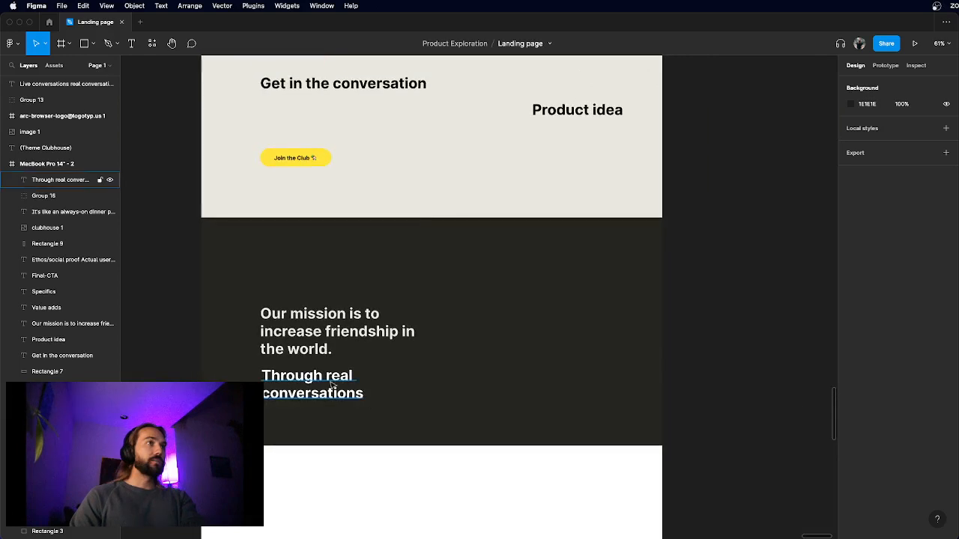
scroll(332, 385, up, 5)
click(334, 380)
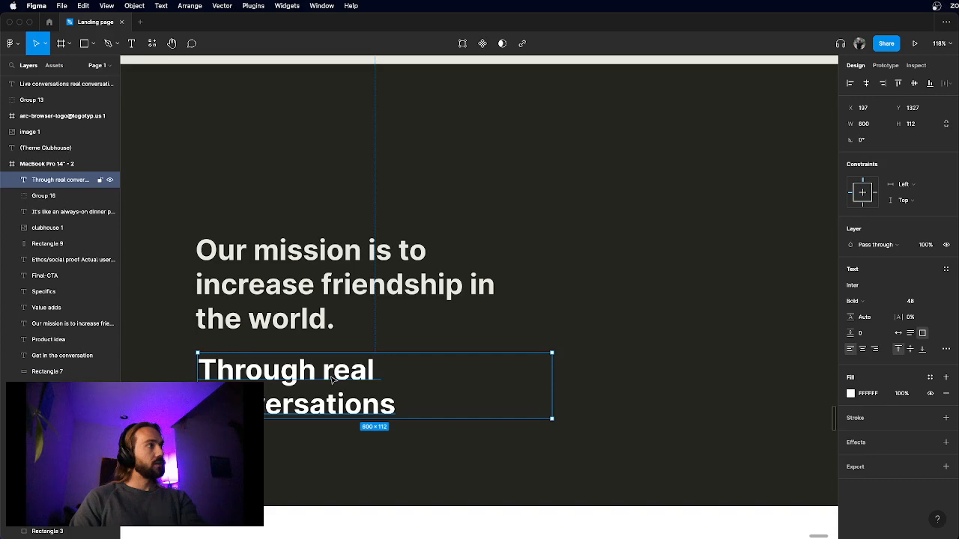
scroll(334, 379, down, 3)
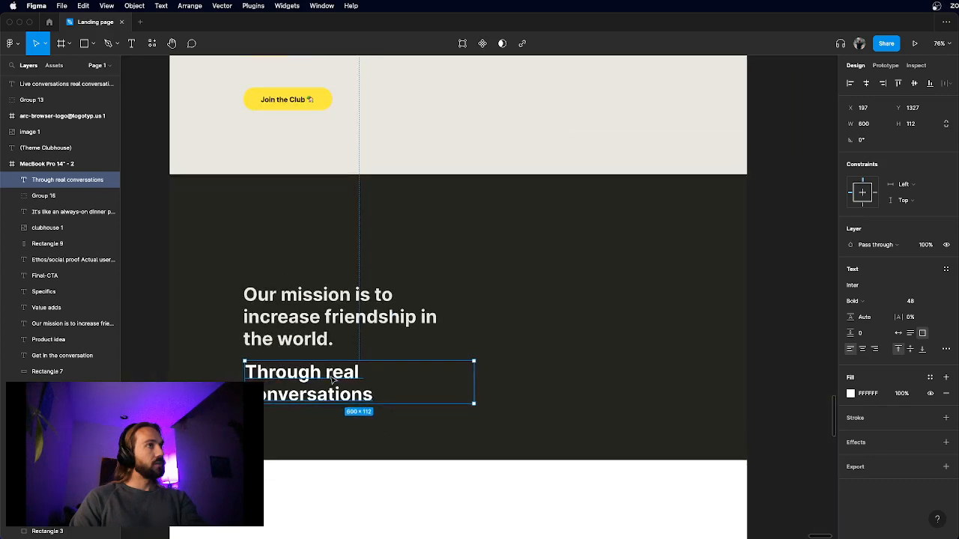
drag(327, 404, 327, 442)
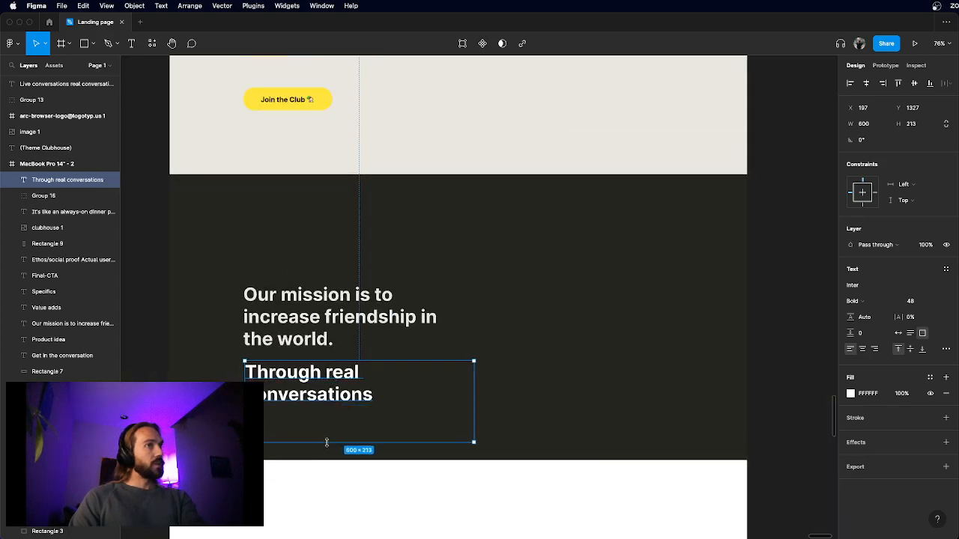
- Add the line "A simple way to have a real conversation with people who share your passions." below "Through real conversations"
double_click(383, 394)
key(Right)
key(Return)
text(A)
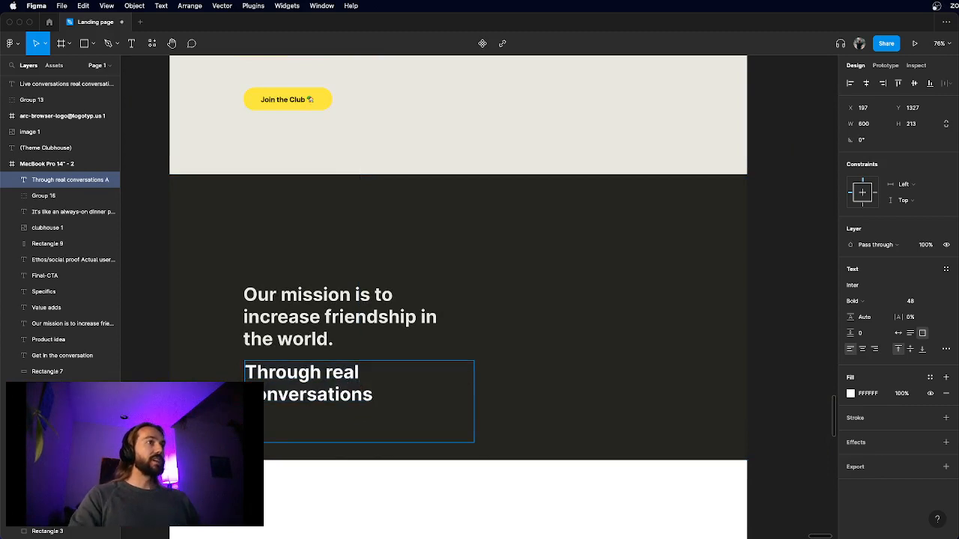
text( simple way to)
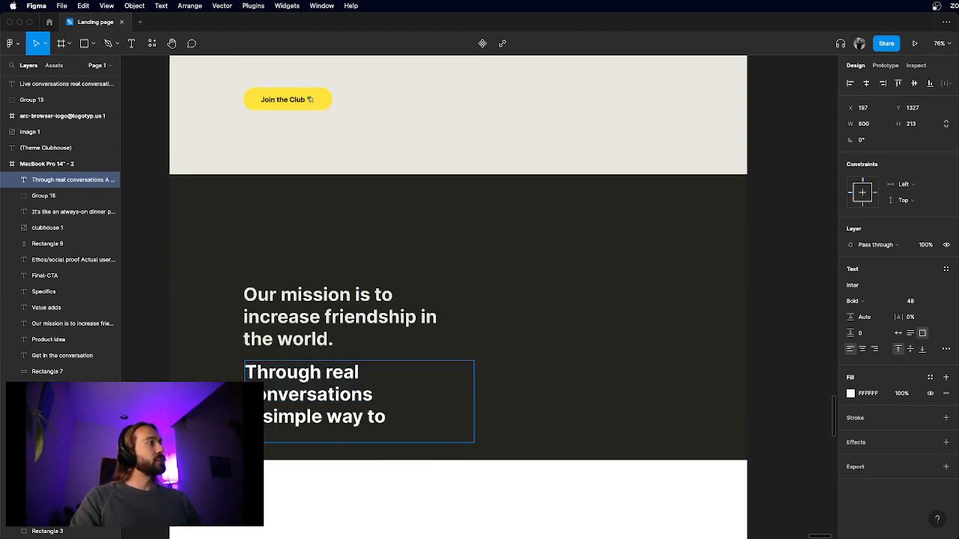
text( have a real conver)
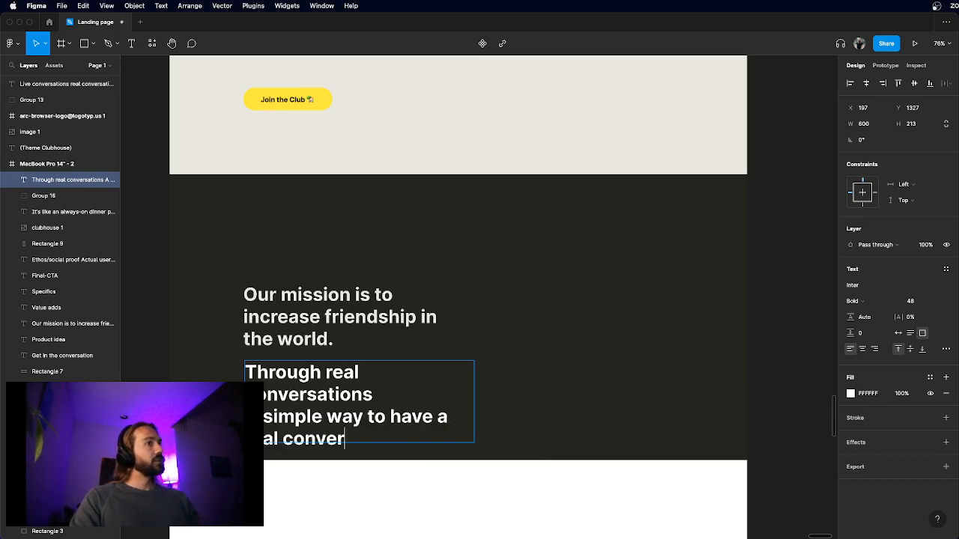
text(sation with)
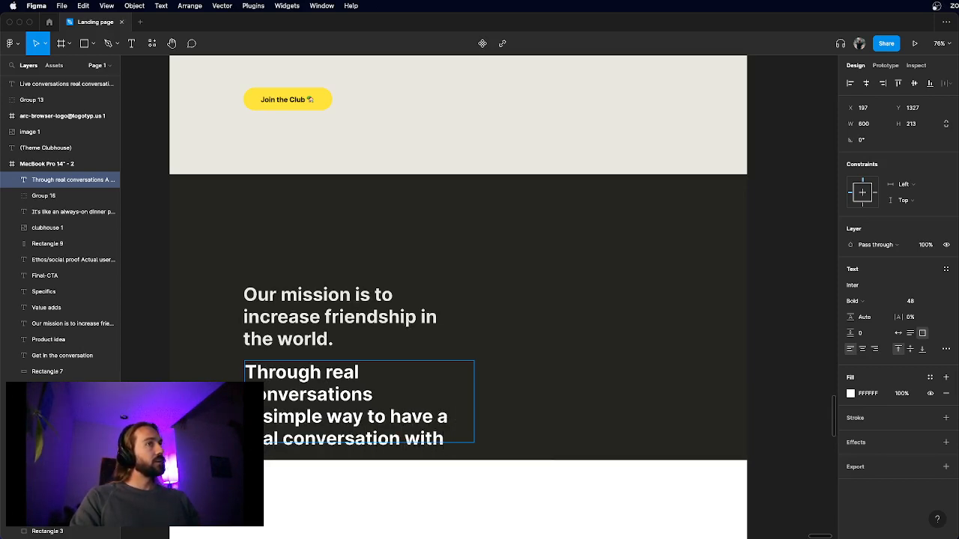
text( someoho)
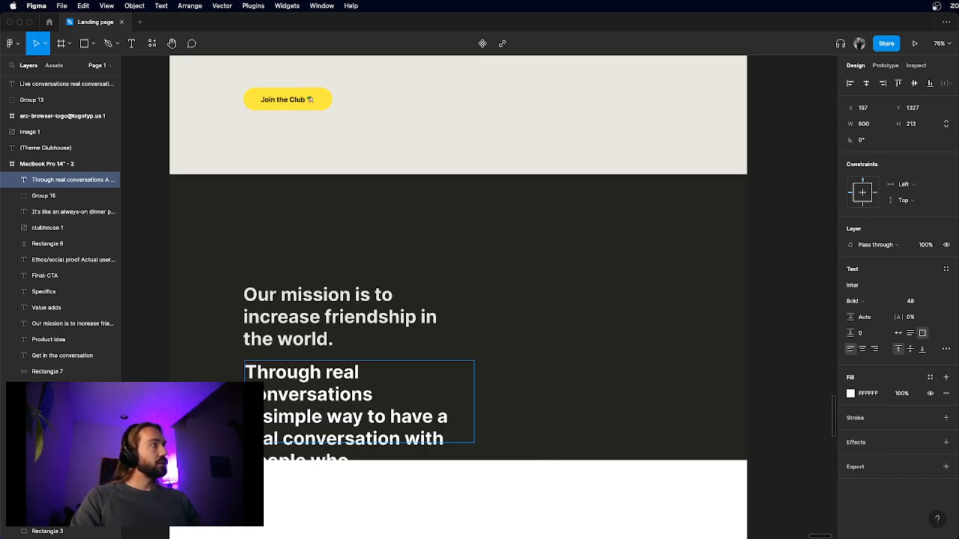
text( sha)
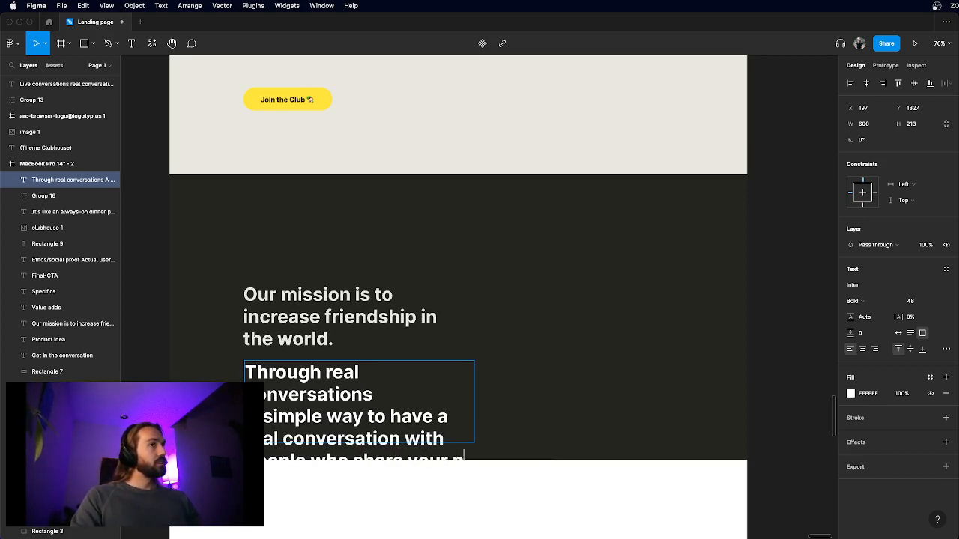
text(re your p)
key(Escape)
key(Escape)
- Move the mission statement up within the dark section and bring the supporting text up directly beneath it
scroll(395, 386, down, 3)
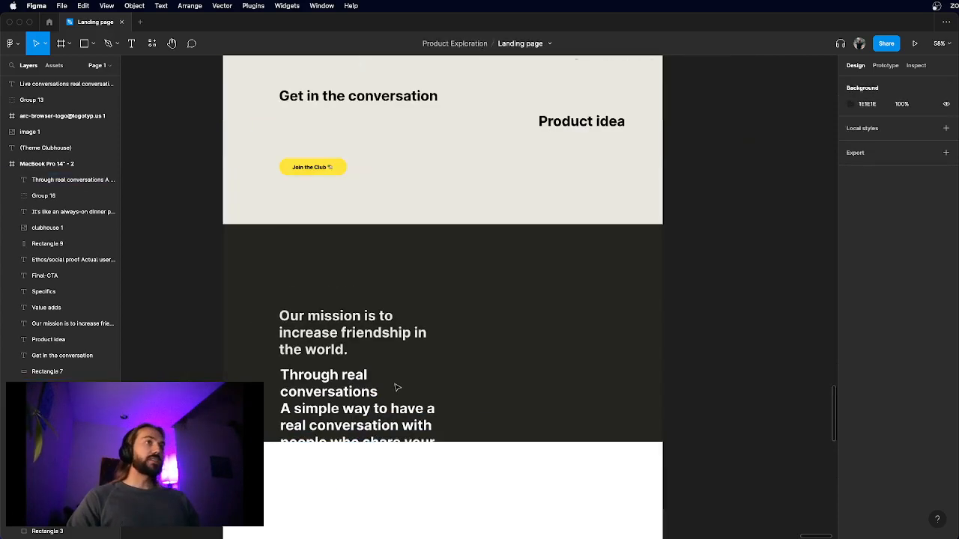
scroll(310, 300, up, 3)
click(316, 345)
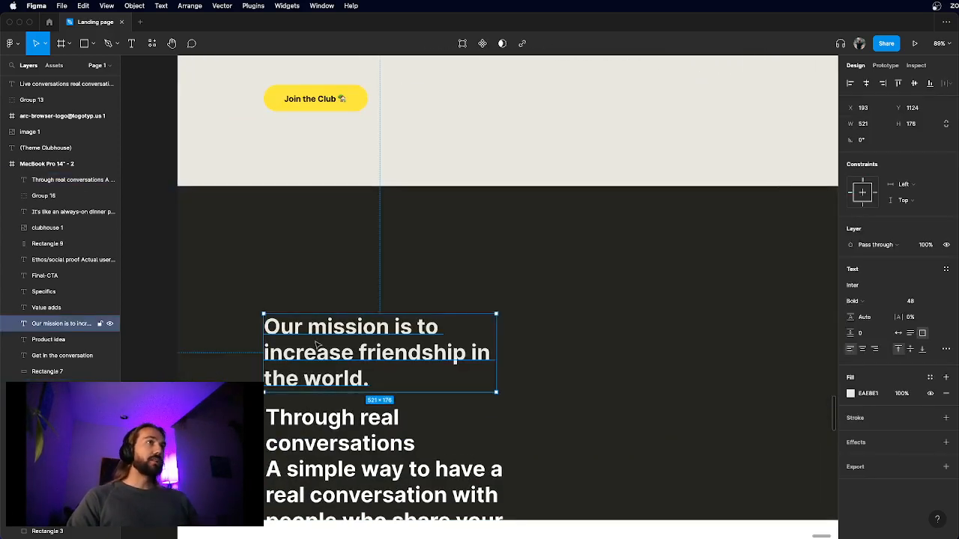
drag(316, 344, 316, 258)
click(315, 436)
drag(330, 462, 328, 377)
- Extend the supporting text box to a height of 361 and widen it so "Through real conversations" fits on one line
drag(343, 416, 345, 483)
scroll(344, 483, down, 5)
click(761, 461)
scroll(757, 459, down, 2)
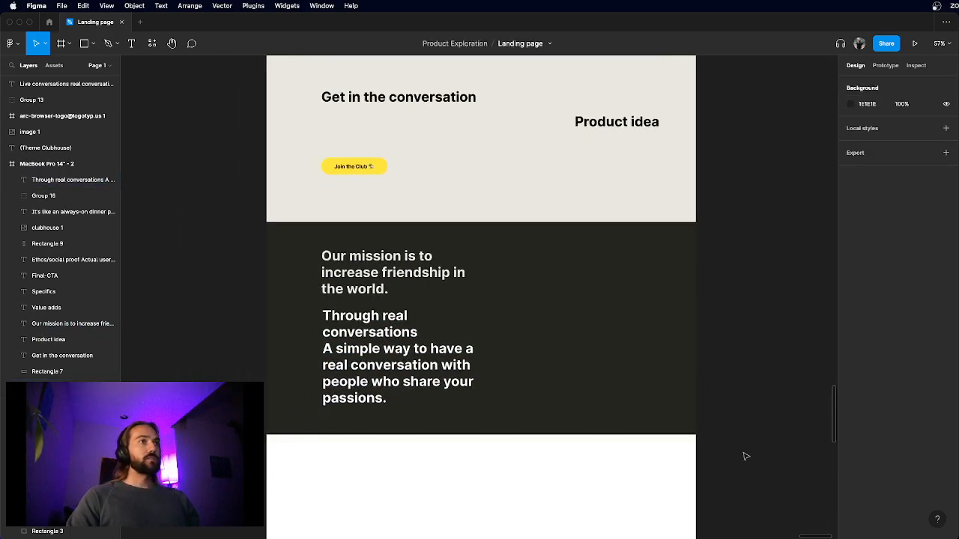
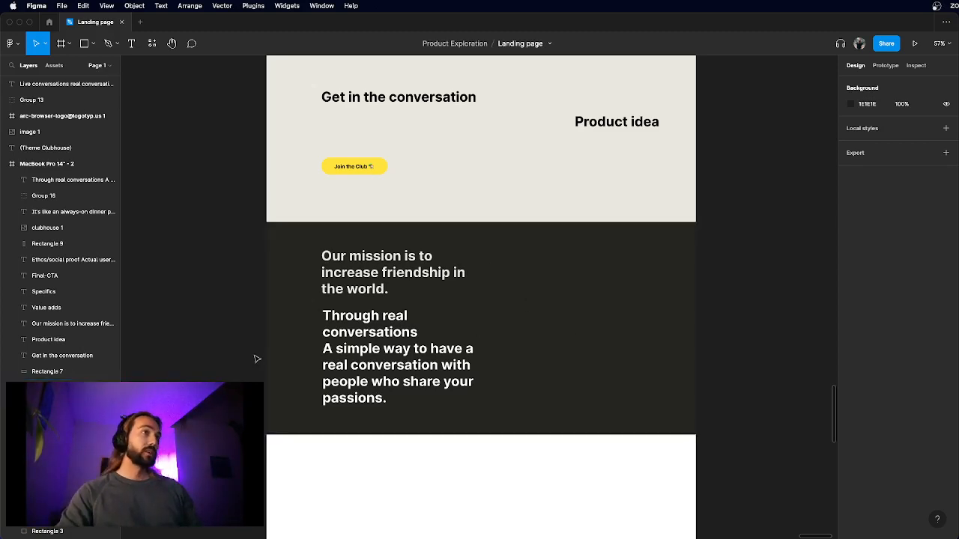
scroll(330, 350, up, 2)
click(334, 353)
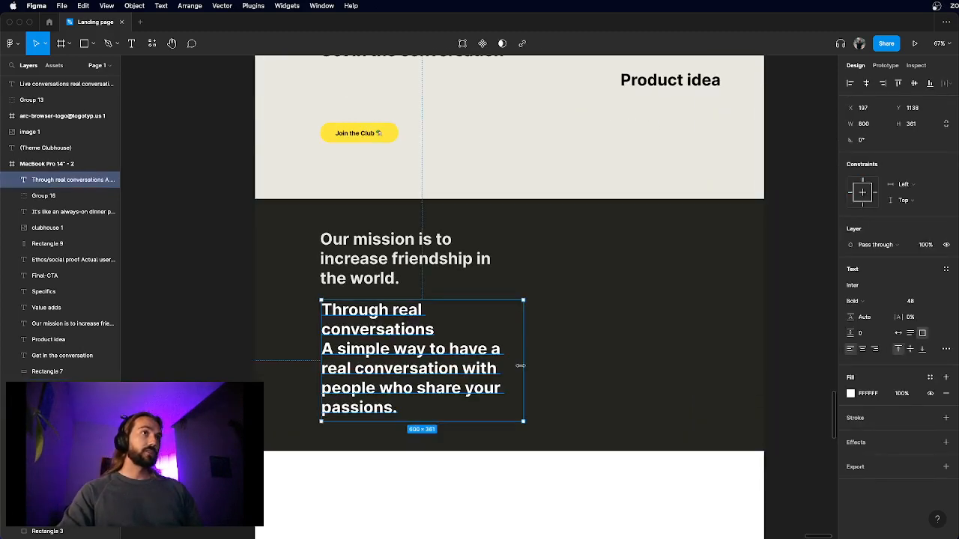
drag(520, 366, 580, 357)
click(224, 347)
scroll(223, 346, down, 2)
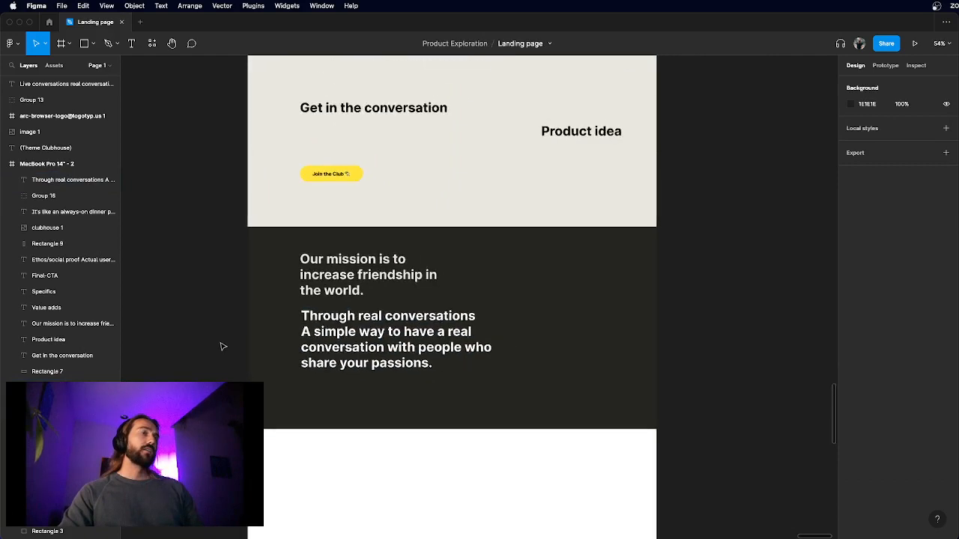
- Lower the Final-CTA label toward the page's end and move the dark mission section with its texts between Specifics and Final-CTA
scroll(222, 346, down, 5)
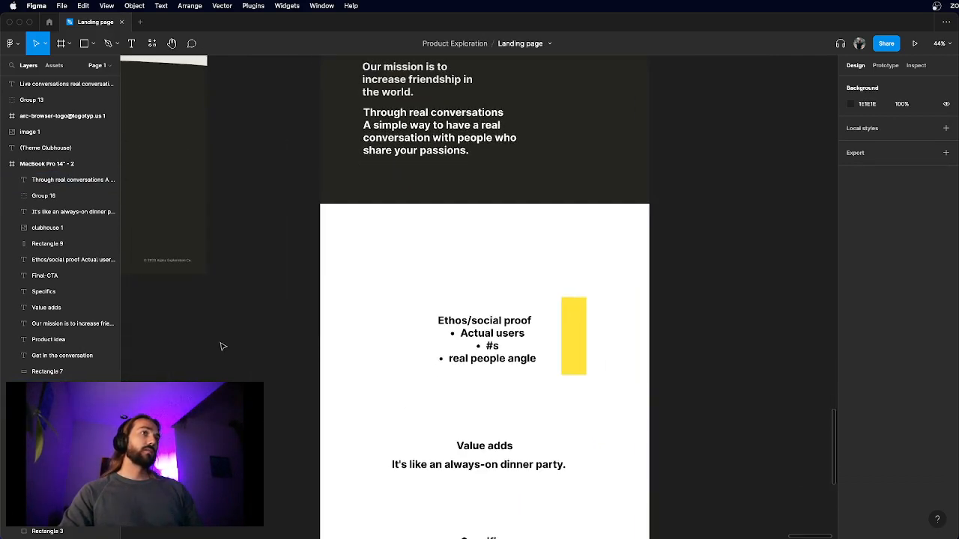
scroll(221, 346, down, 2)
scroll(221, 346, down, 2)
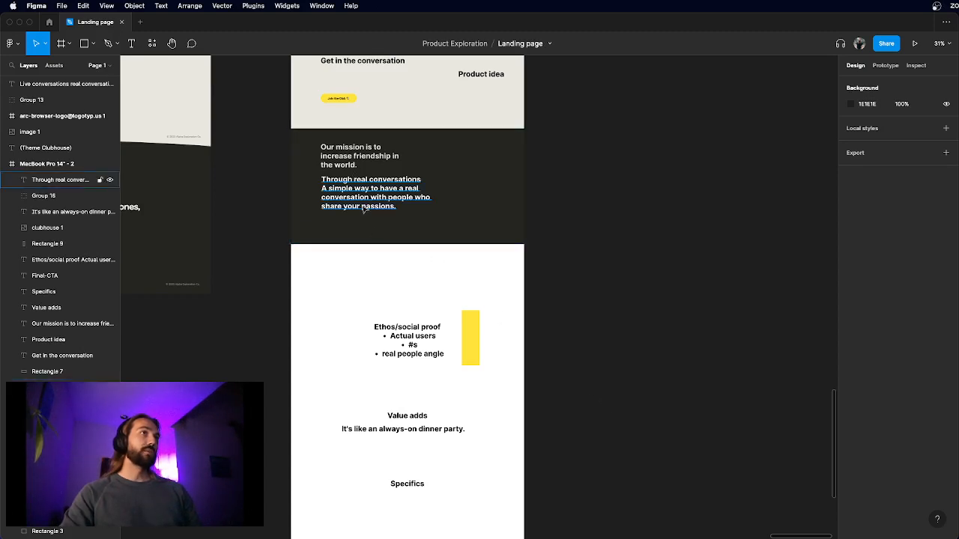
scroll(367, 208, up, 3)
scroll(363, 208, down, 2)
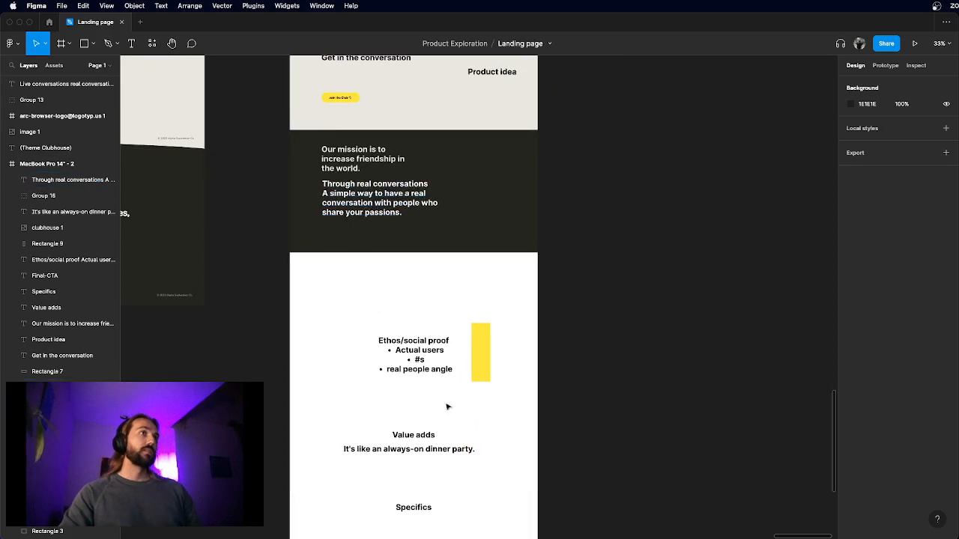
drag(394, 290, 323, 164)
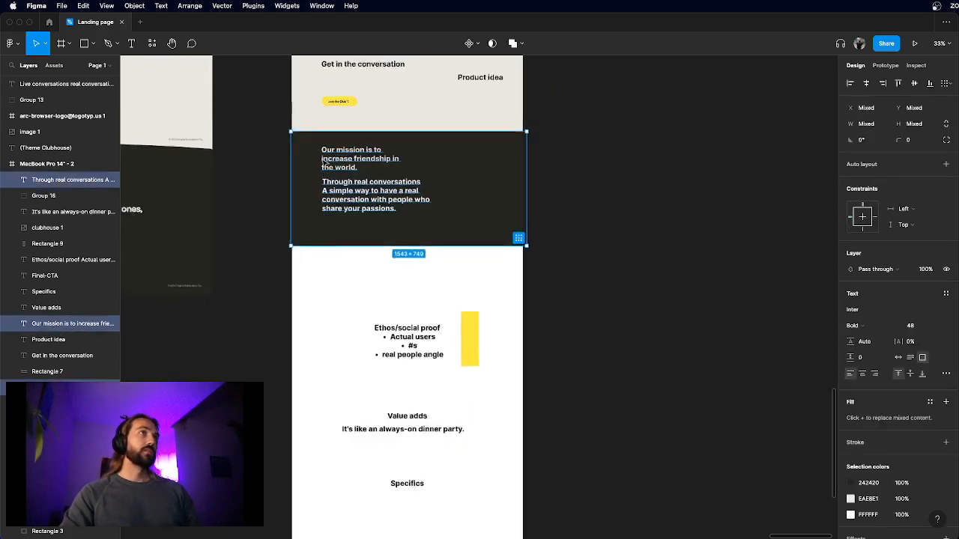
scroll(375, 180, down, 4)
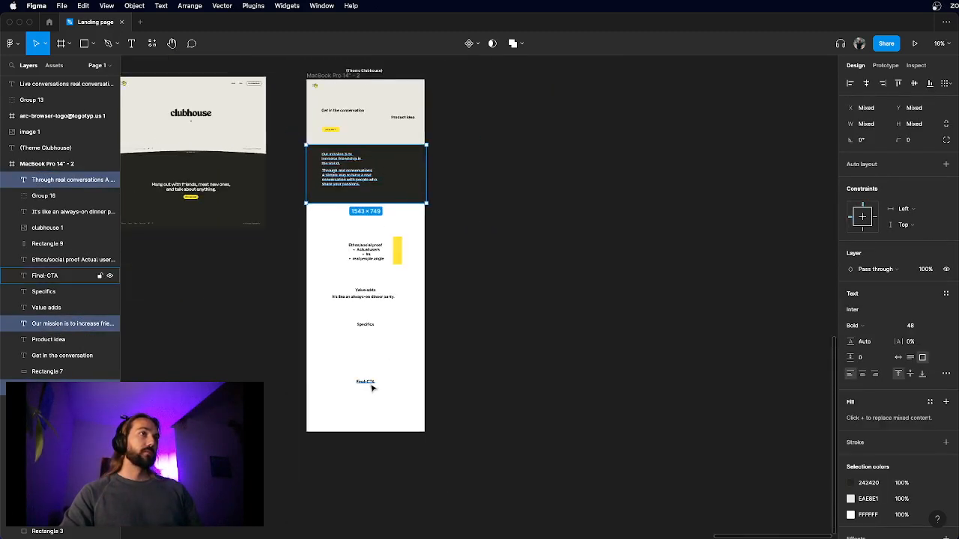
drag(372, 387, 377, 422)
click(498, 370)
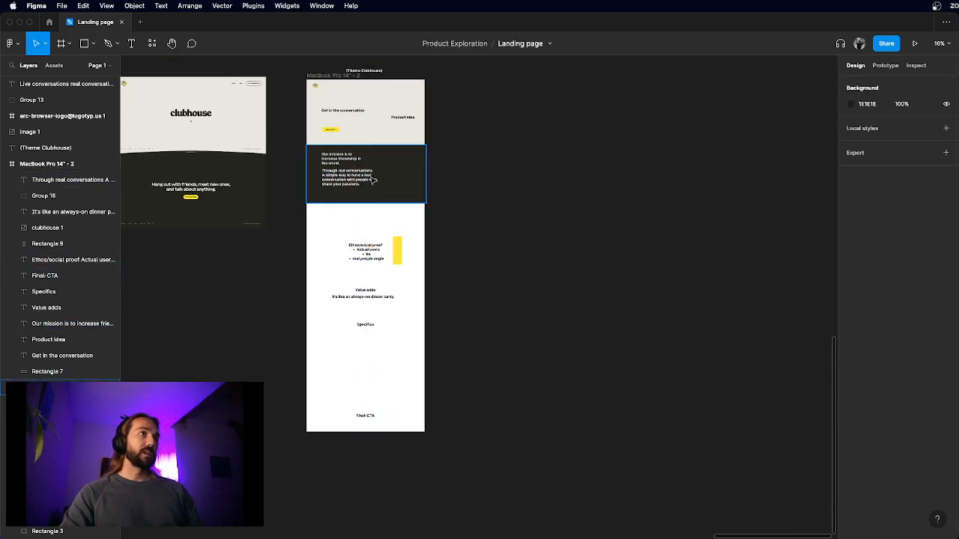
drag(376, 212, 350, 359)
click(470, 321)
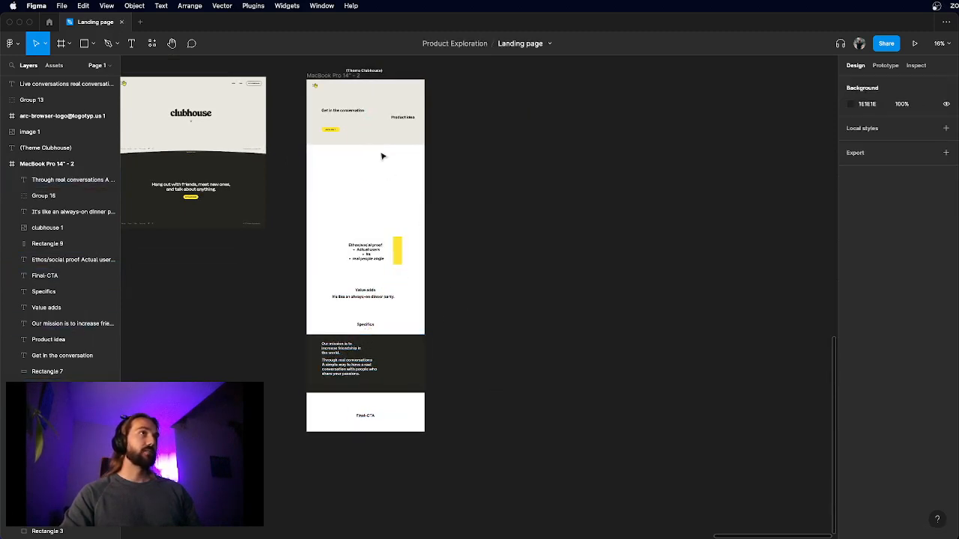
- Move "It's like an always-on dinner party." just below the beige hero and centre it horizontally on the page
scroll(385, 154, up, 3)
drag(361, 412, 366, 162)
click(495, 191)
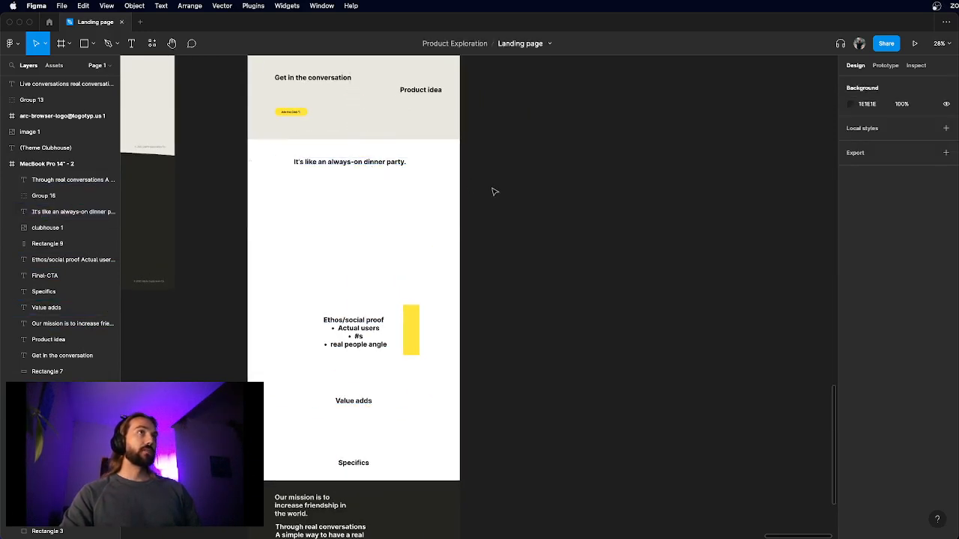
click(351, 161)
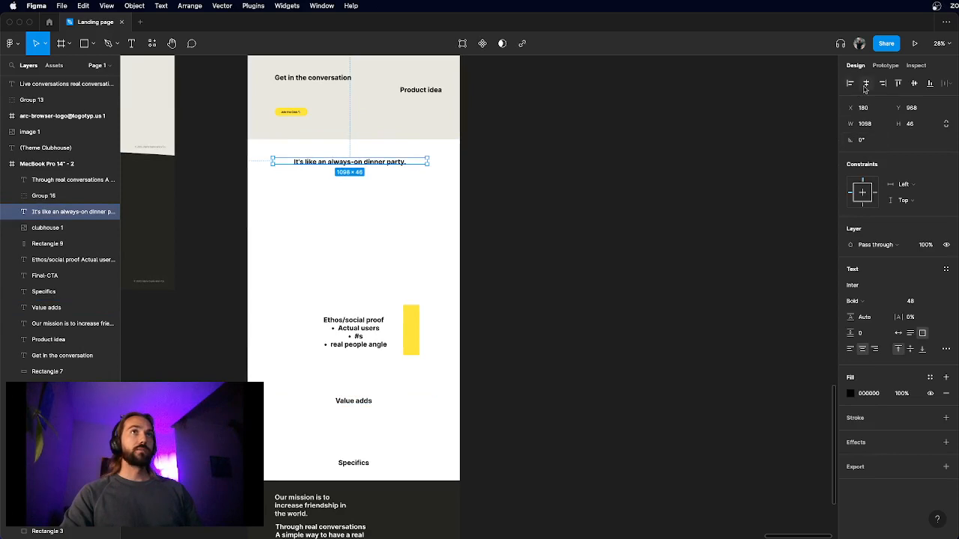
click(557, 171)
- Move the Ethos/social proof list and its yellow bar together slightly up the page
scroll(557, 171, up, 2)
scroll(364, 184, up, 3)
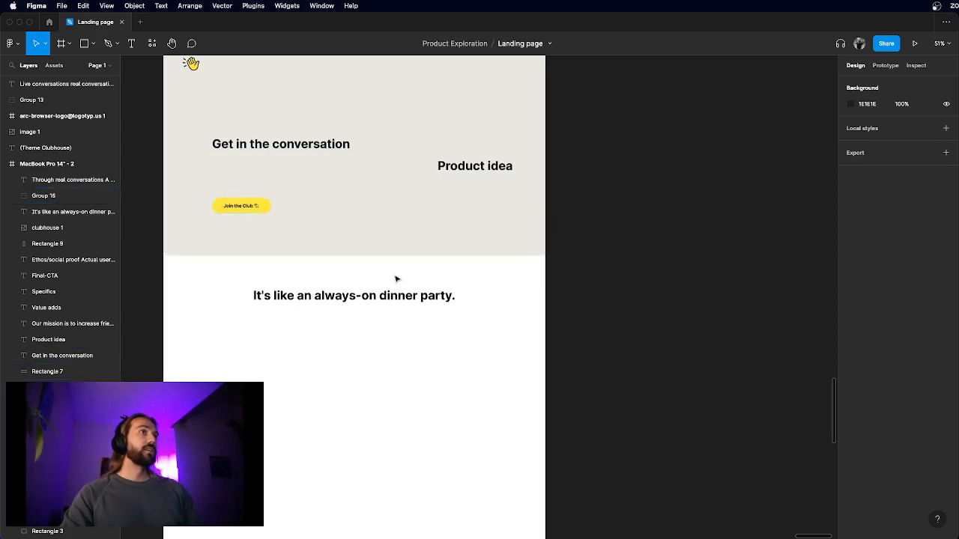
scroll(396, 276, down, 2)
scroll(395, 277, down, 3)
scroll(396, 279, down, 1)
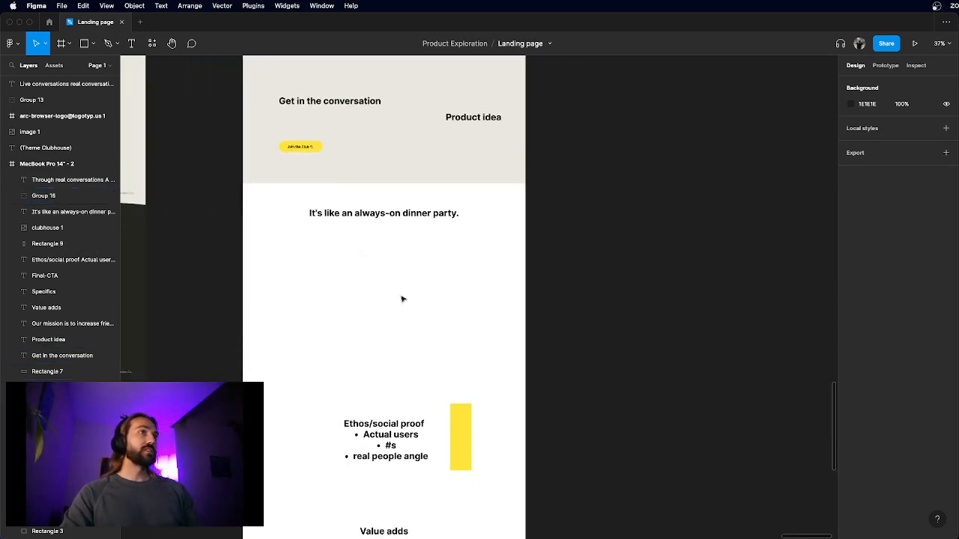
scroll(401, 305, down, 2)
scroll(402, 306, down, 3)
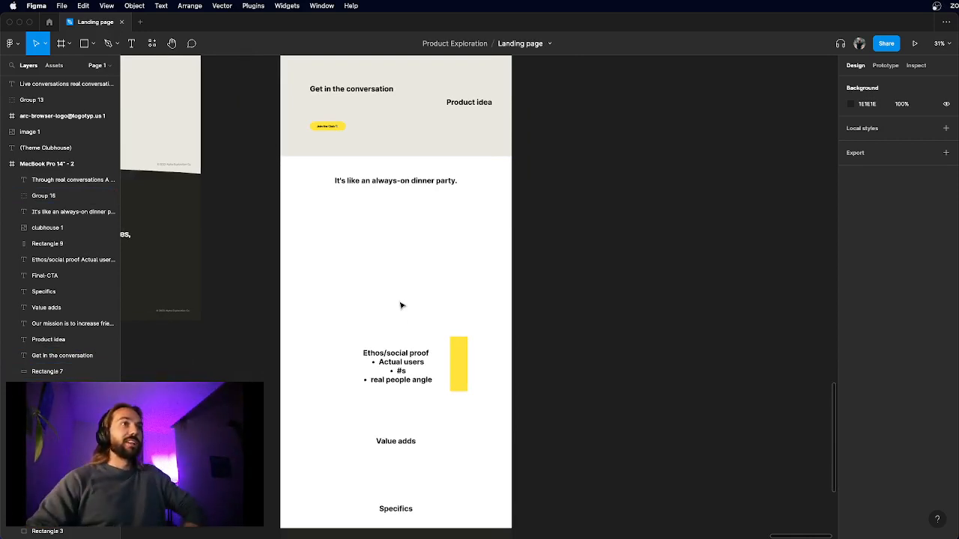
scroll(390, 341, up, 1)
drag(358, 332, 468, 404)
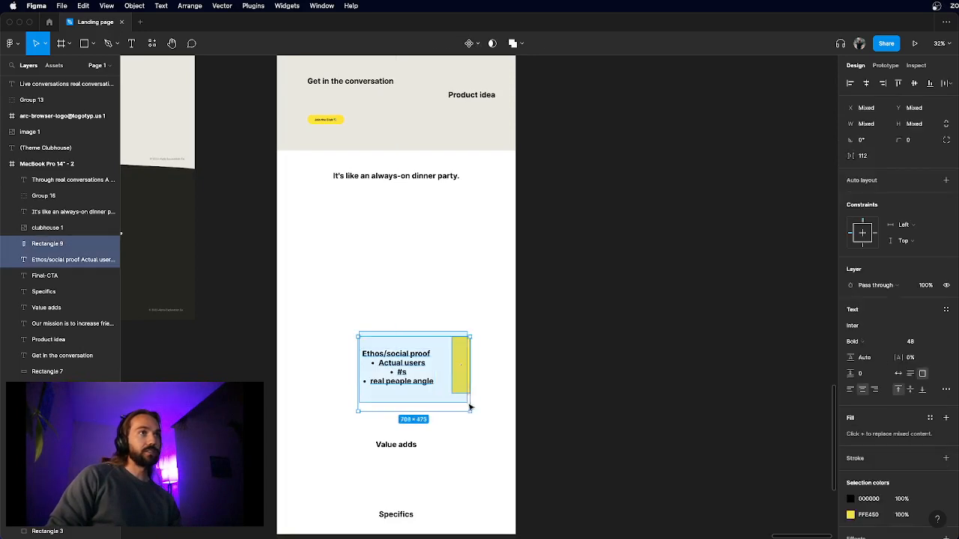
drag(402, 374, 401, 336)
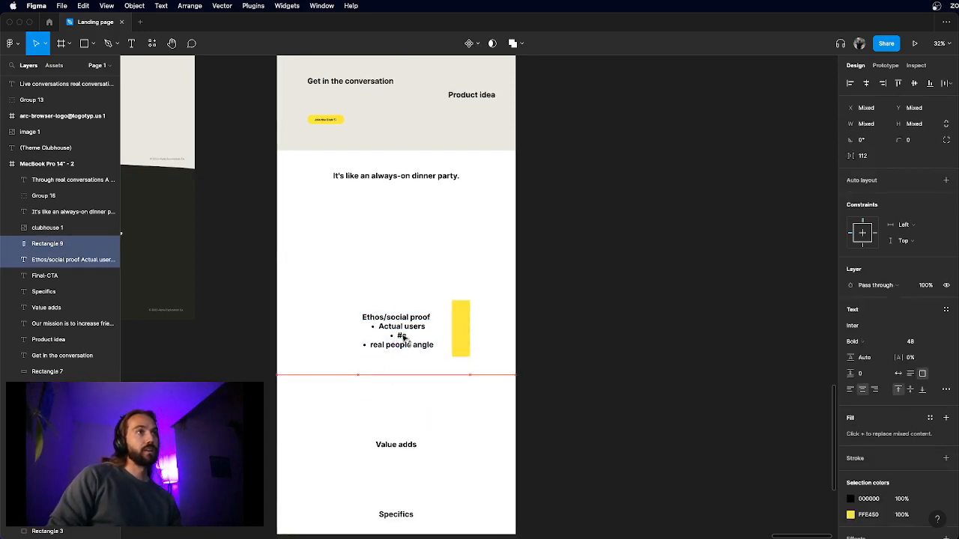
click(517, 360)
- Delete the "Specifics" and "Value adds" placeholder texts above the dark mission section
scroll(514, 358, down, 1)
scroll(497, 367, down, 1)
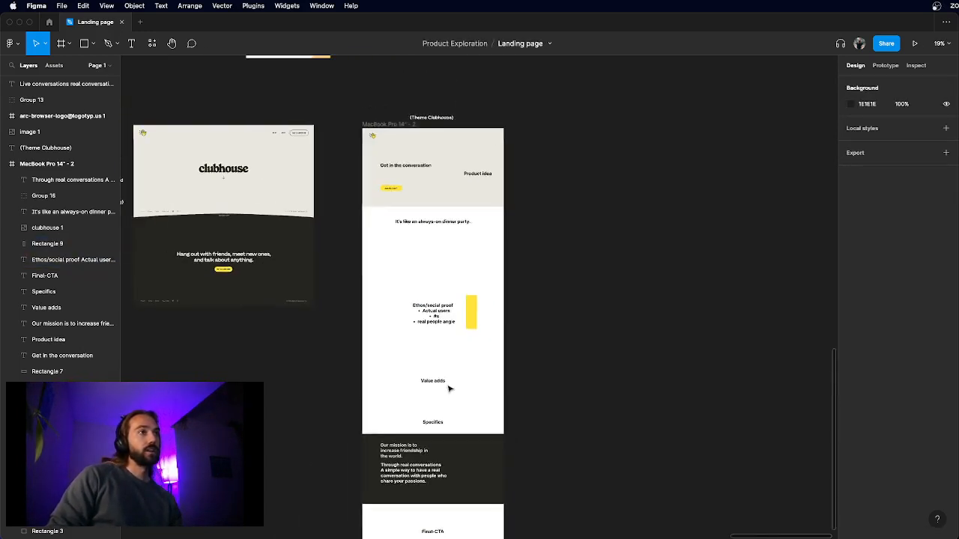
scroll(496, 367, down, 5)
scroll(418, 457, up, 5)
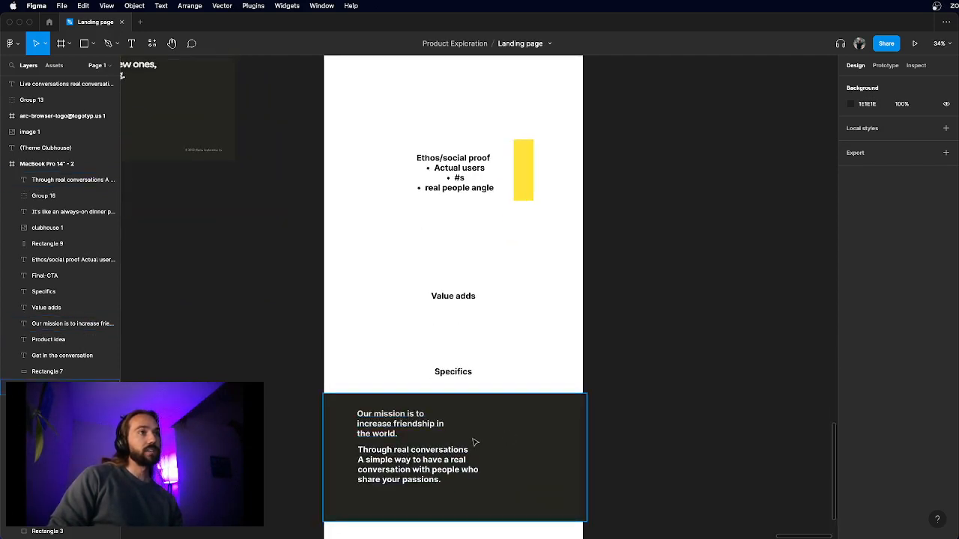
scroll(520, 365, down, 3)
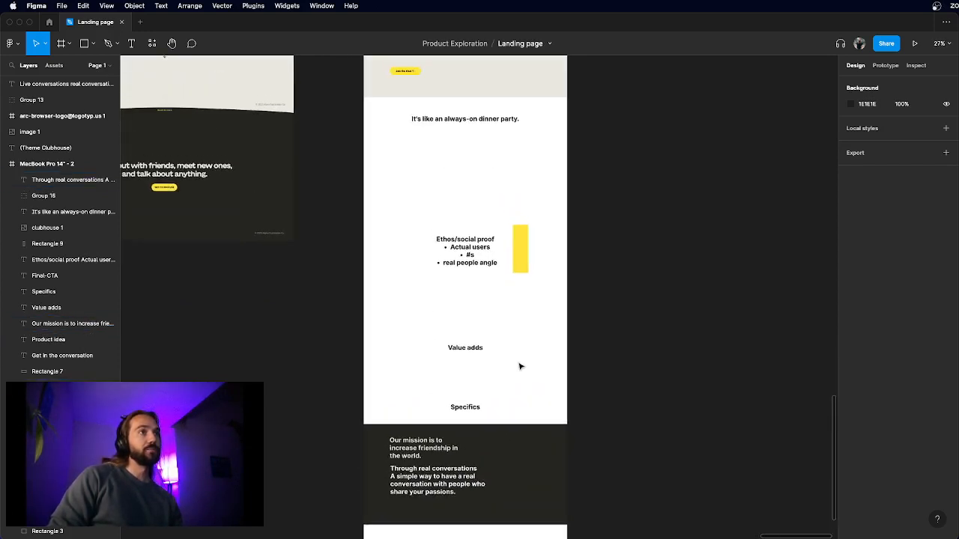
click(479, 408)
key(Delete)
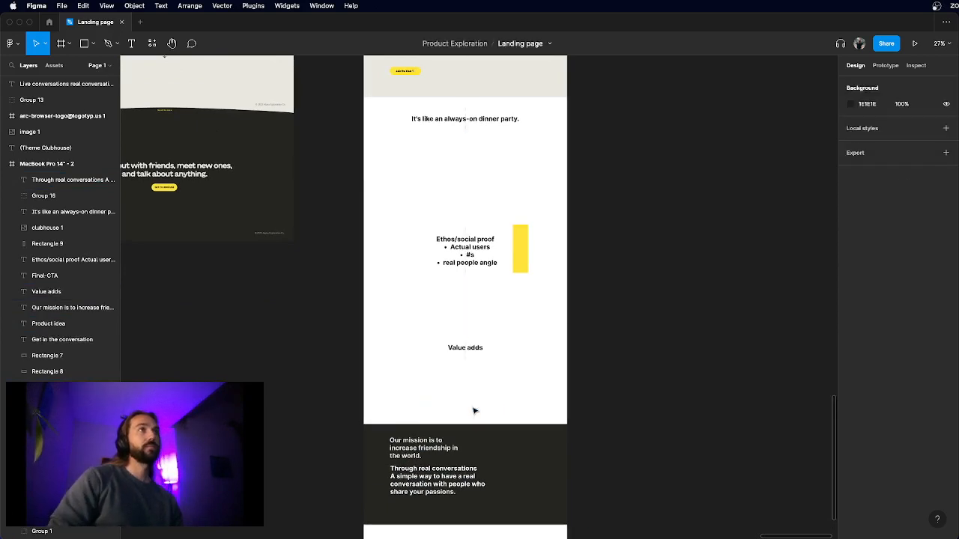
click(470, 361)
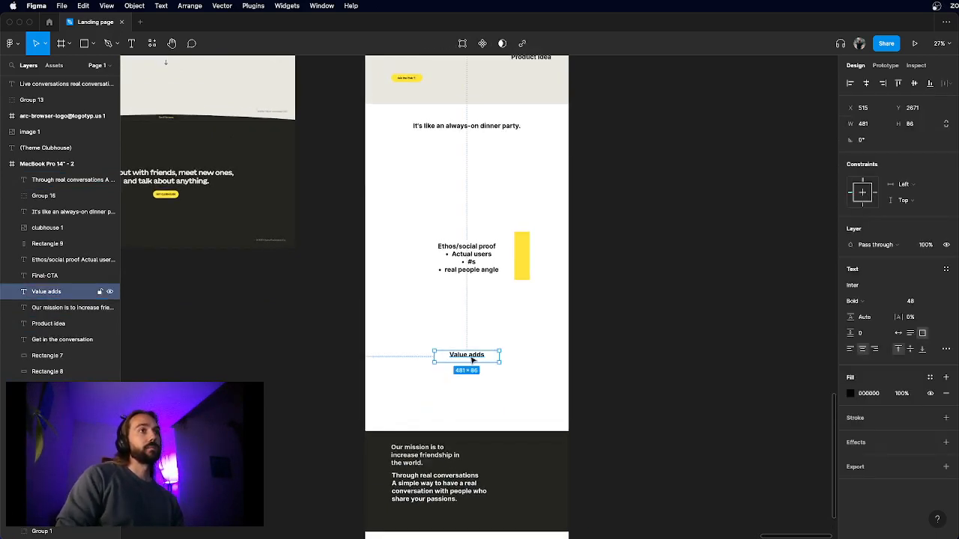
key(Delete)
- Move the dark mission section up closer to the Ethos/social proof block and place the Final-CTA label just below the section
scroll(468, 365, down, 3)
drag(428, 381, 492, 397)
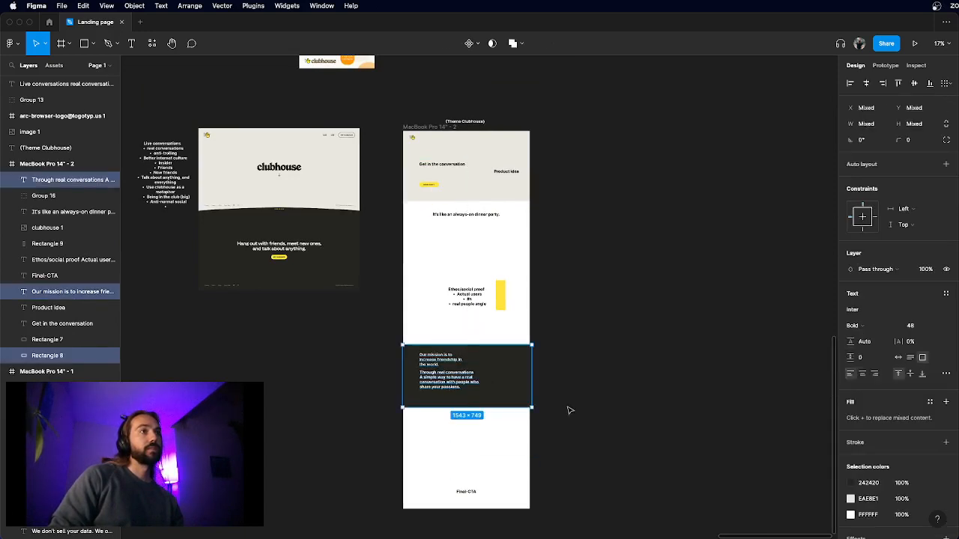
click(567, 407)
scroll(493, 412, up, 3)
click(452, 537)
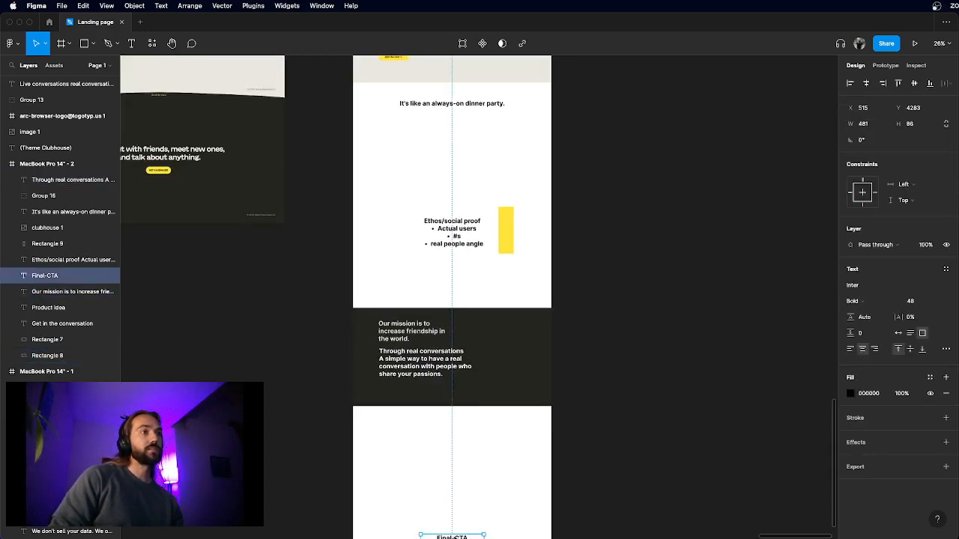
drag(453, 536, 455, 416)
click(480, 461)
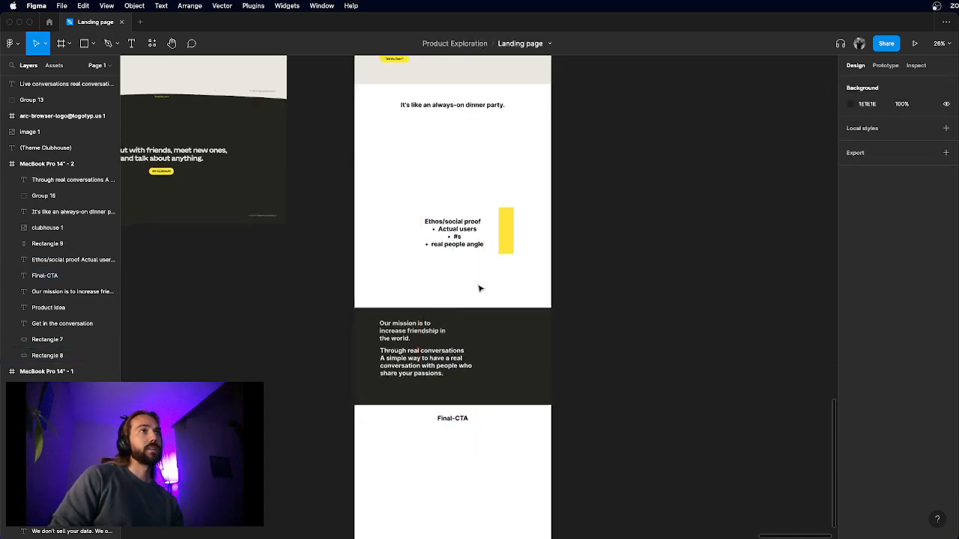
scroll(480, 285, down, 2)
scroll(445, 209, up, 3)
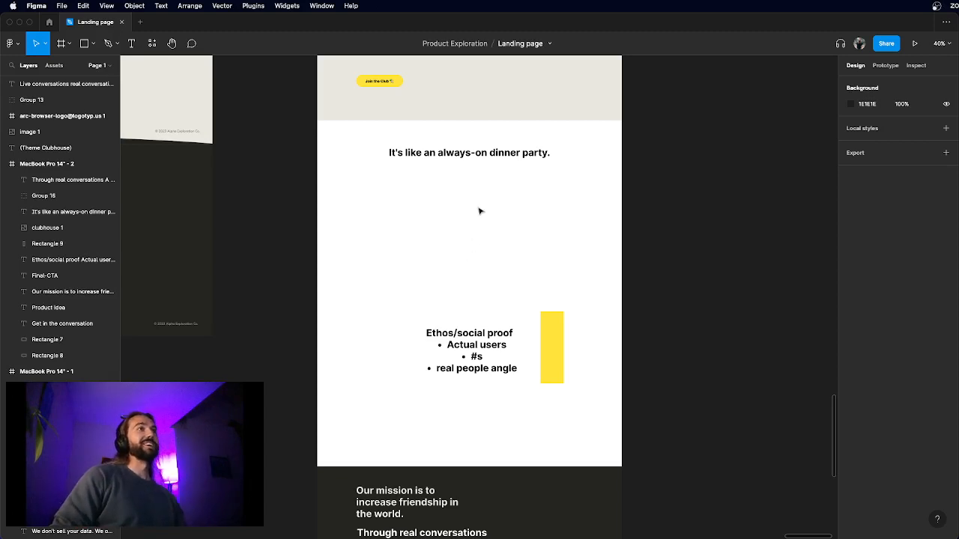
- Duplicate the "Get in the conversation" heading just below the original in the beige hero, keeping the upper heading selected
scroll(480, 153, up, 5)
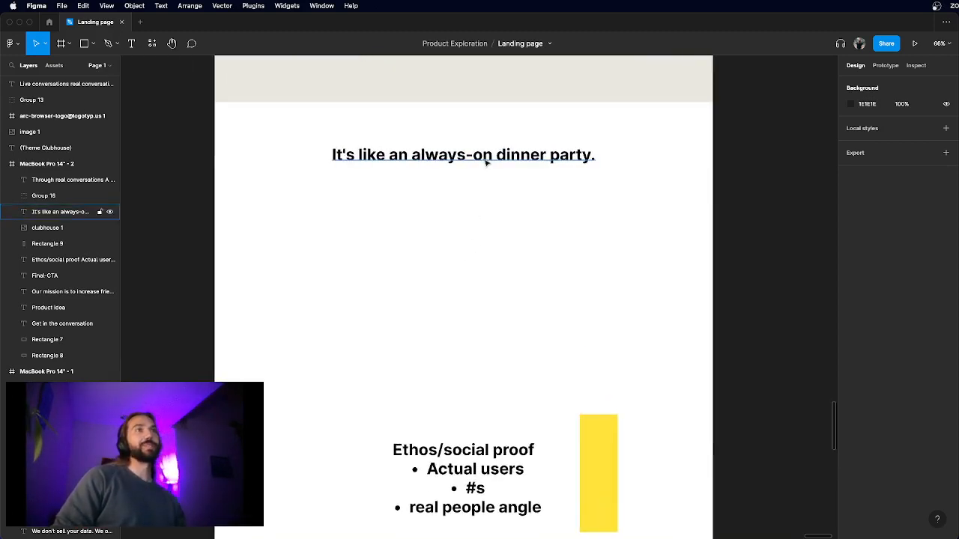
click(483, 157)
click(480, 223)
scroll(480, 223, down, 2)
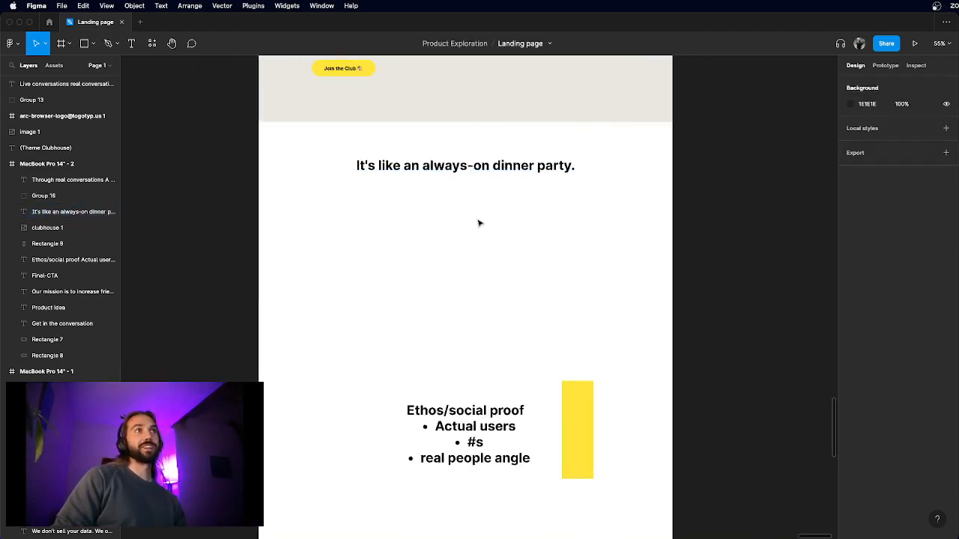
scroll(479, 223, up, 5)
scroll(442, 171, up, 5)
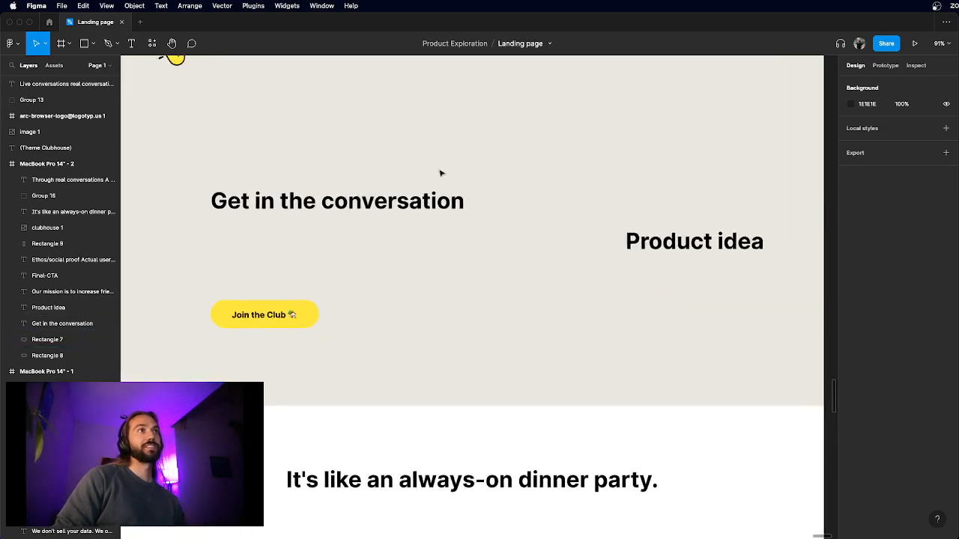
drag(275, 199, 275, 254)
scroll(273, 248, down, 5)
drag(325, 224, 328, 227)
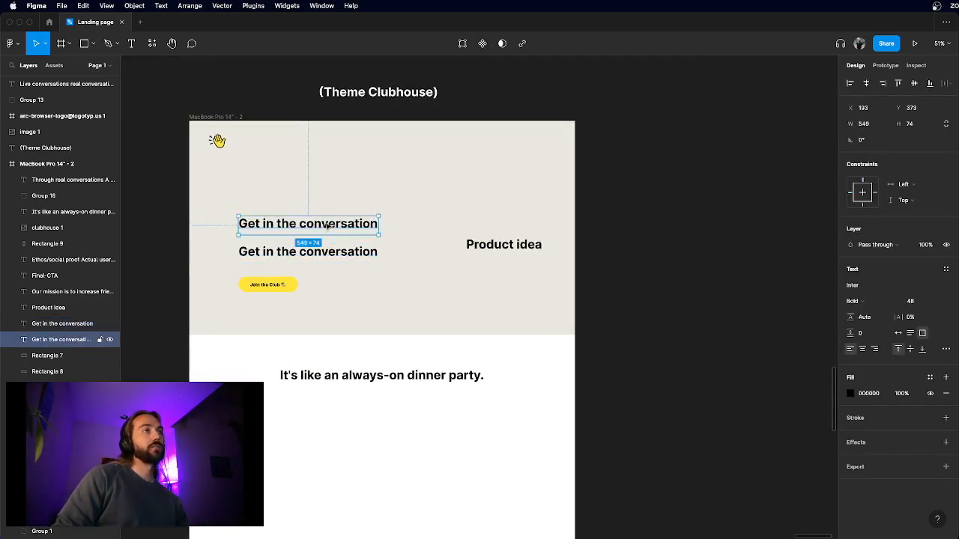
- Set the upper "Get in the conversation" heading's fill to 1F1F1A by sampling the dark colour from the original Clubhouse page's wordmark
scroll(328, 227, down, 1)
scroll(328, 227, left, 7)
scroll(327, 227, up, 5)
scroll(328, 227, down, 6)
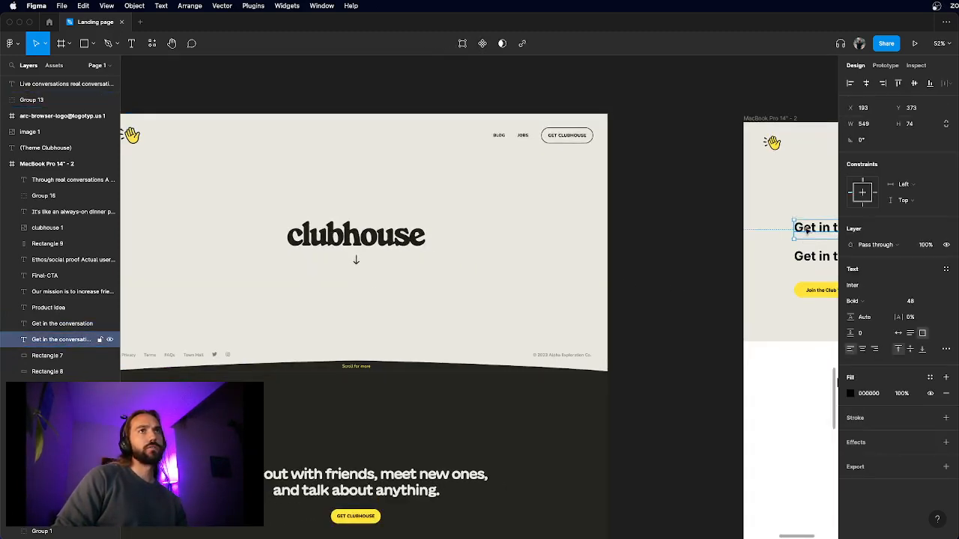
click(850, 395)
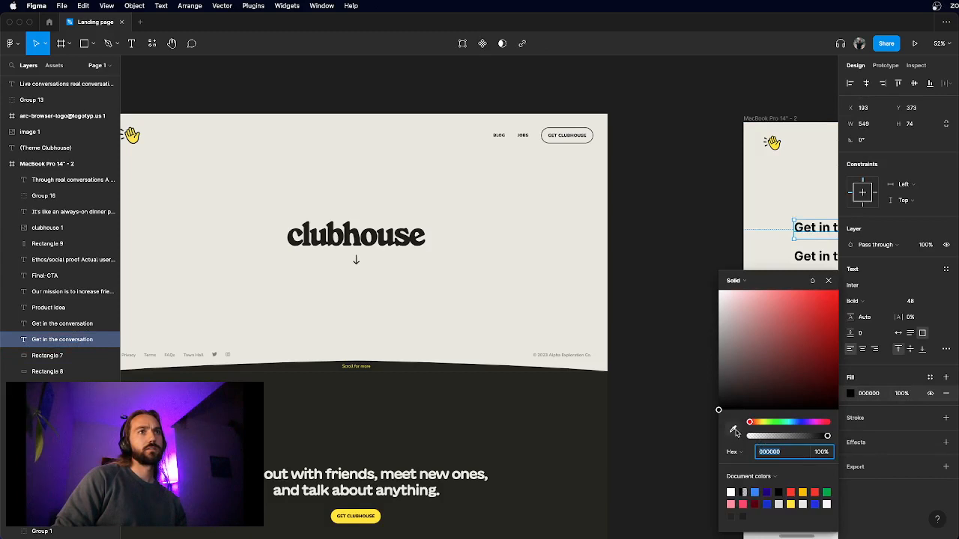
click(733, 430)
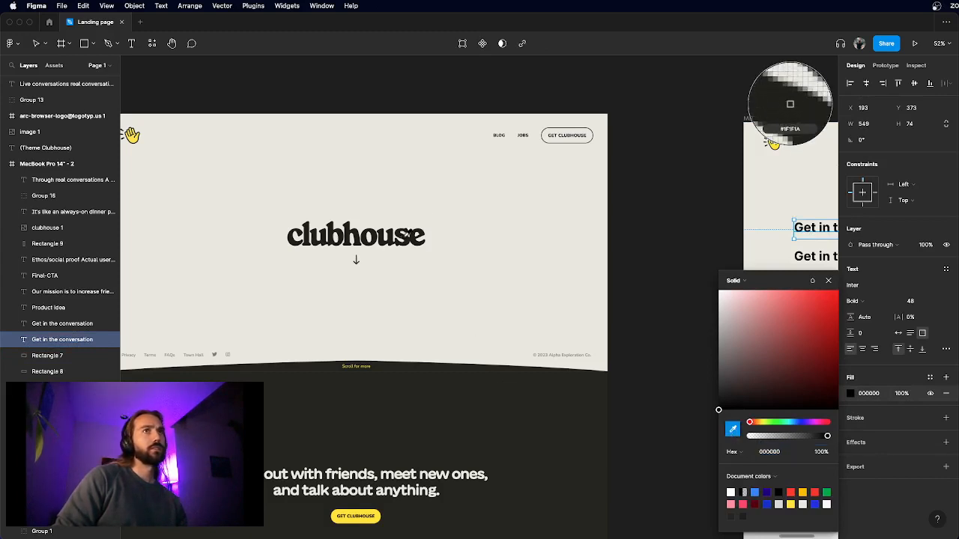
click(790, 104)
scroll(406, 240, down, 5)
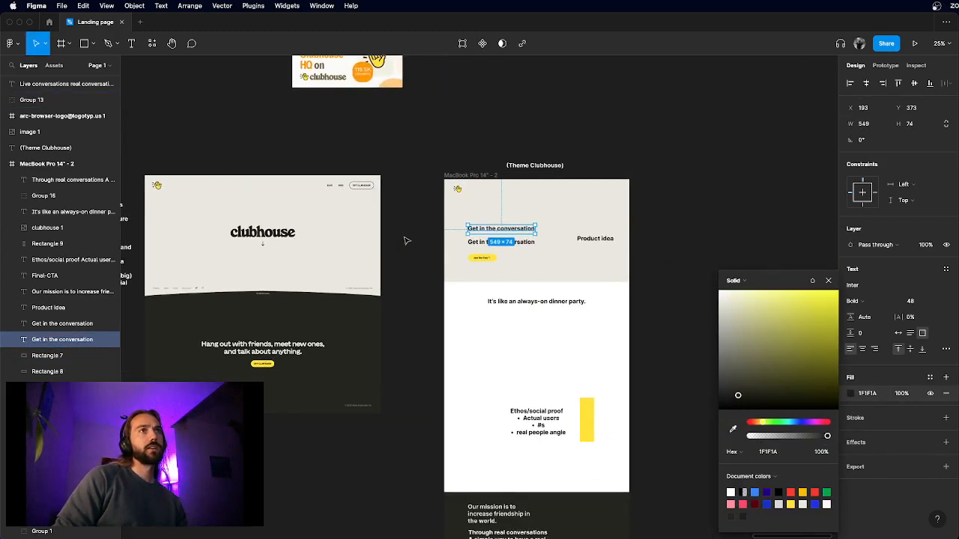
key(Escape)
click(430, 259)
- Delete the lower duplicate of the "Get in the conversation" heading from the hero
scroll(430, 259, up, 5)
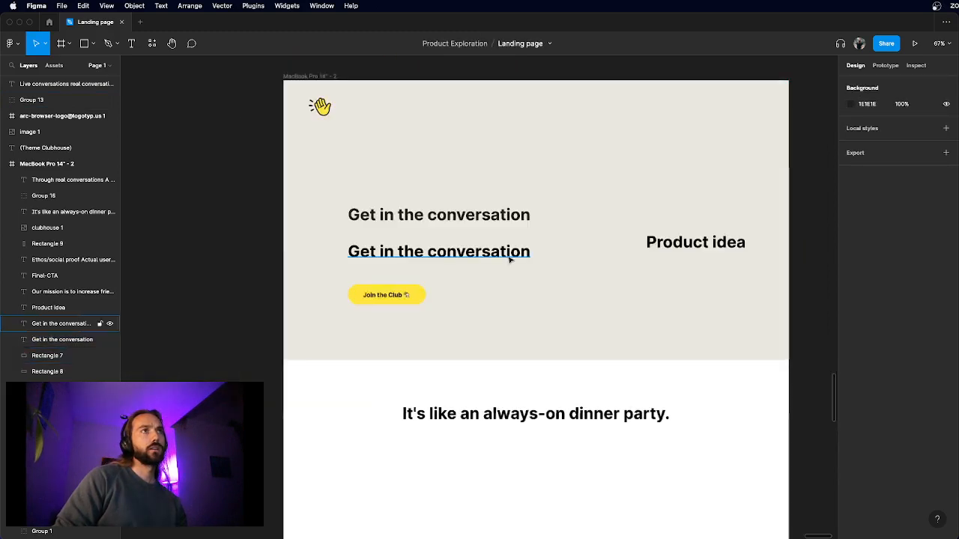
click(510, 260)
key(Delete)
- Set the "Join the Club" button text's fill to 1F1F1A by sampling the "Get in the conversation" heading
scroll(321, 308, up, 5)
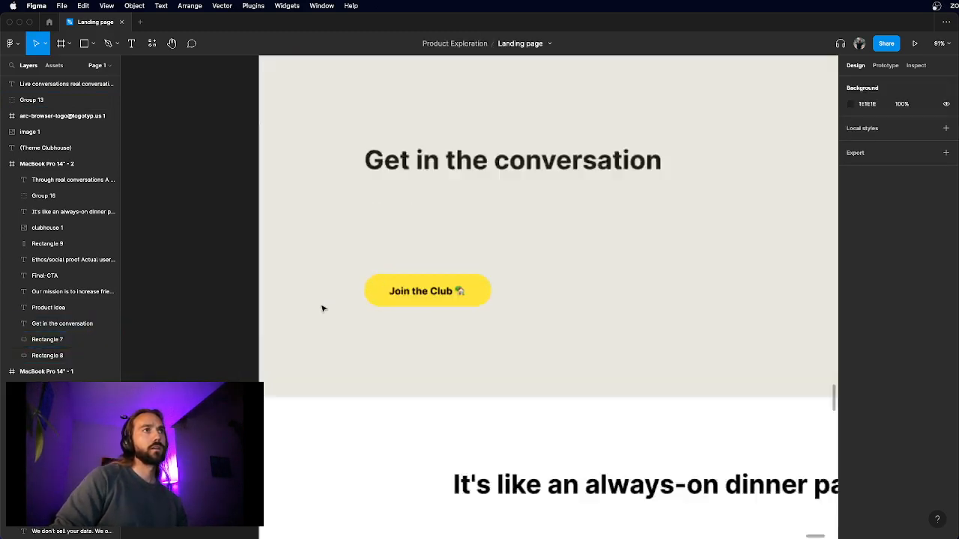
click(449, 289)
click(481, 140)
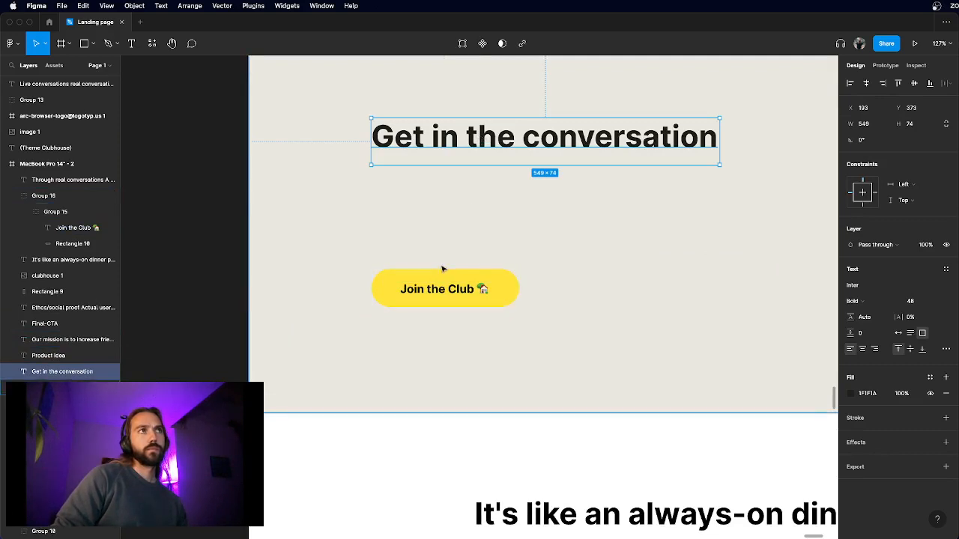
click(445, 288)
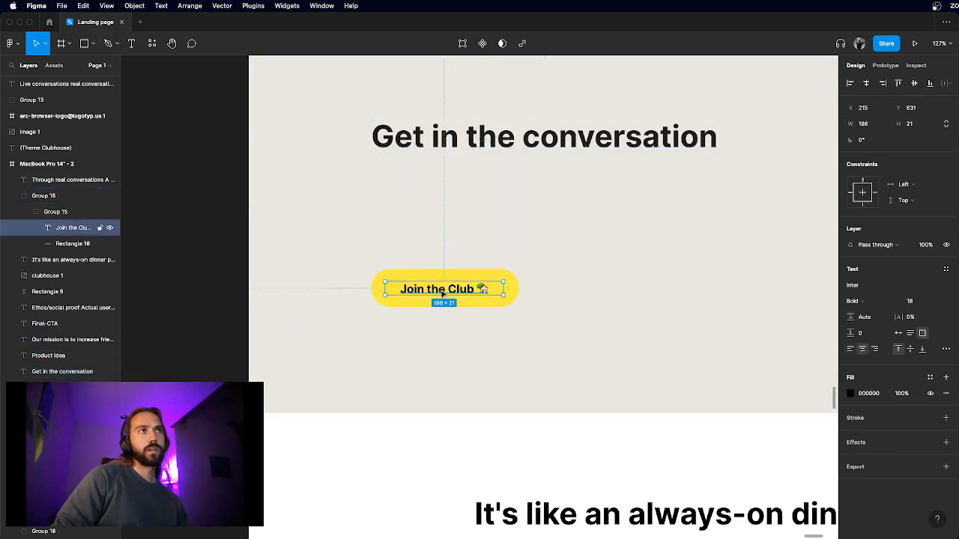
click(849, 394)
click(733, 432)
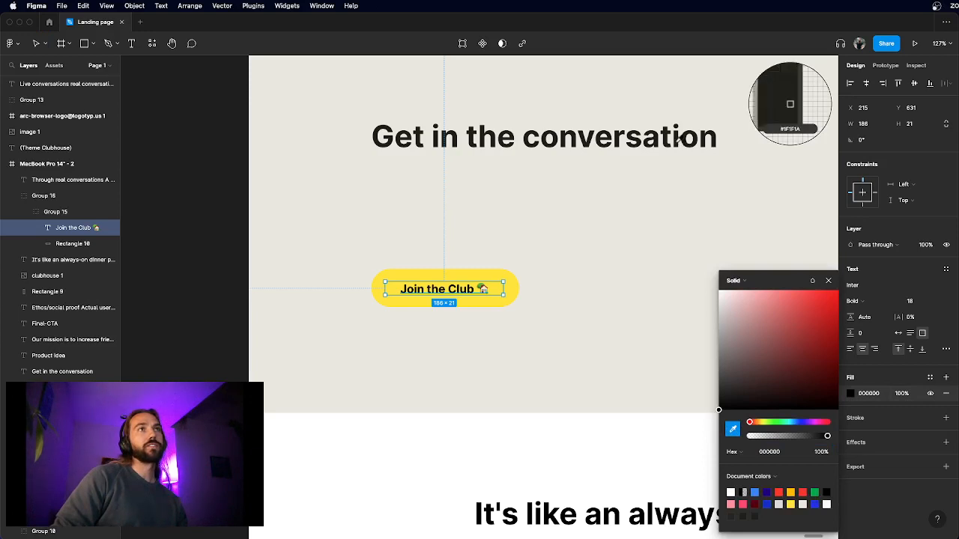
click(676, 142)
key(Escape)
scroll(678, 139, down, 5)
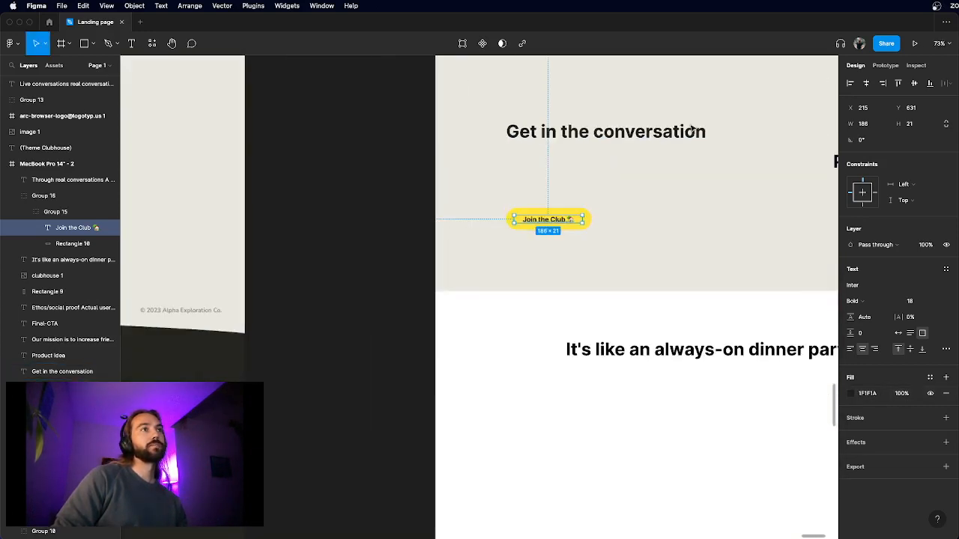
click(386, 204)
- Delete the "Product idea" placeholder text from the beige hero
scroll(387, 205, down, 5)
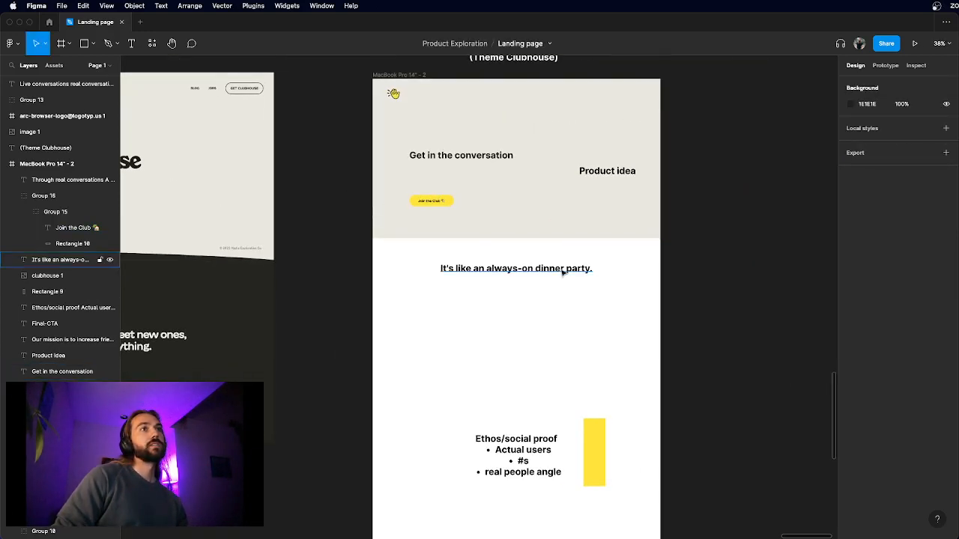
scroll(593, 180, up, 2)
click(607, 170)
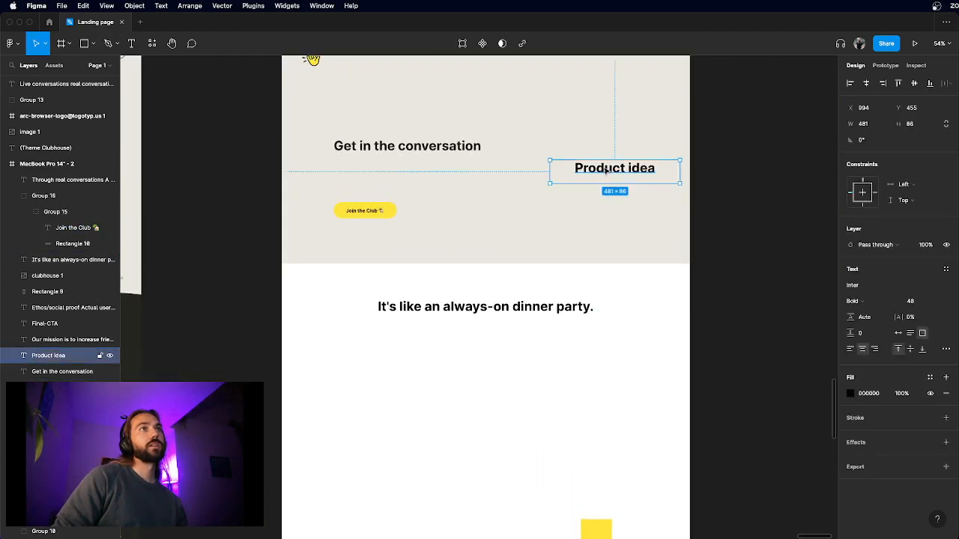
key(Delete)
- Move the "Through real conversations" text from the dark mission section to below the dinner-party tagline and set its fill to 000000
scroll(607, 170, down, 2)
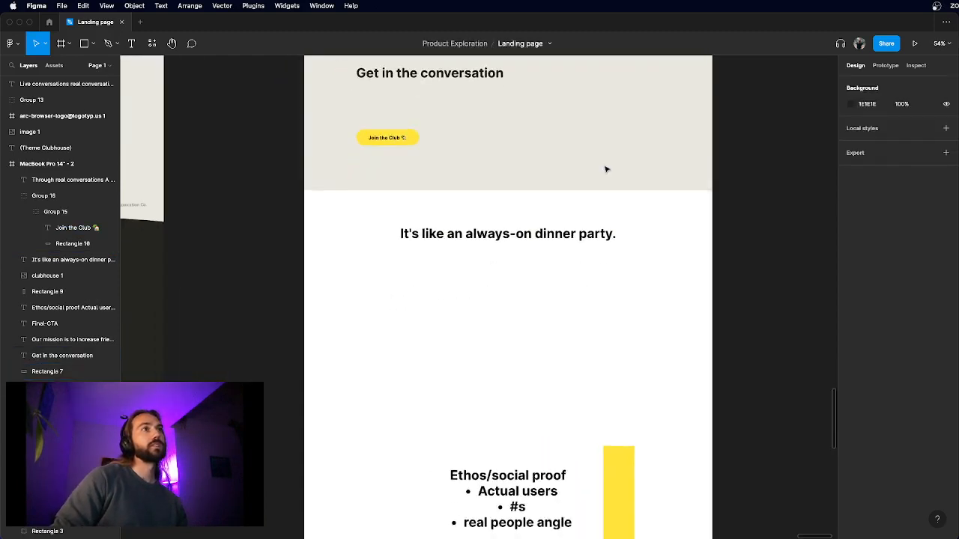
scroll(564, 290, down, 8)
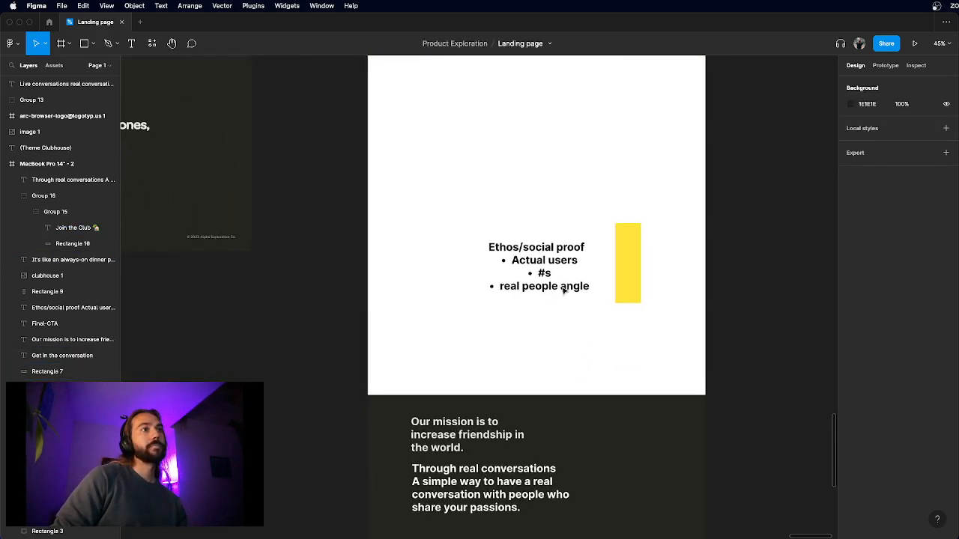
scroll(564, 290, down, 2)
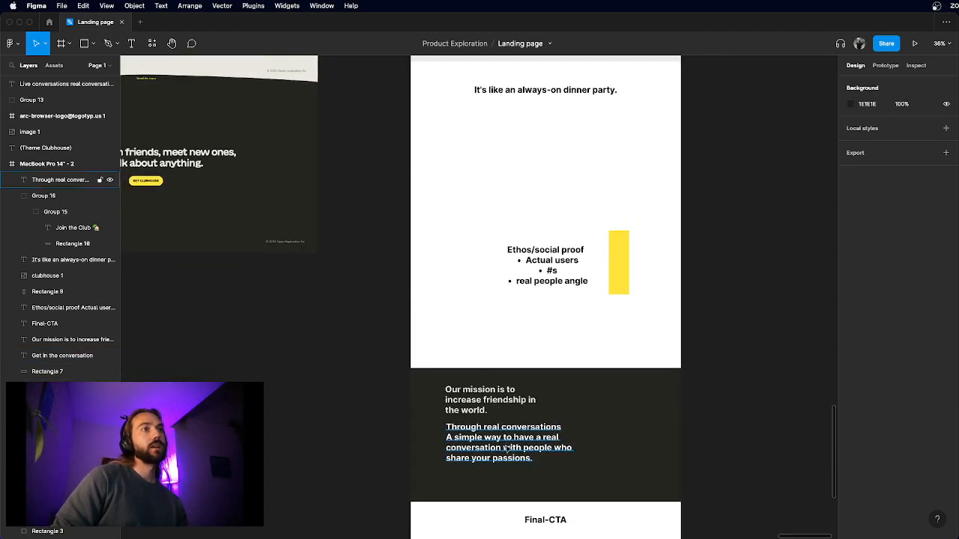
drag(509, 447, 537, 120)
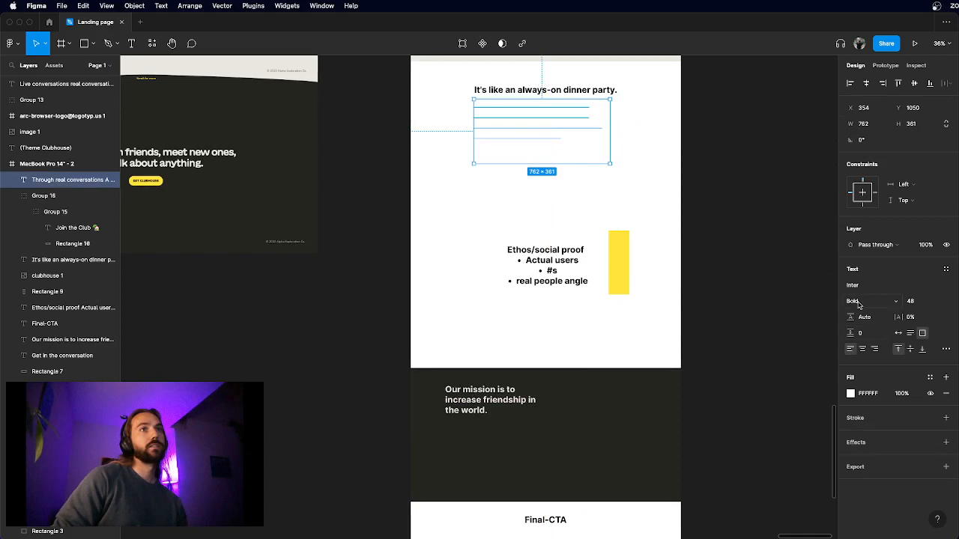
click(852, 396)
drag(754, 388, 627, 484)
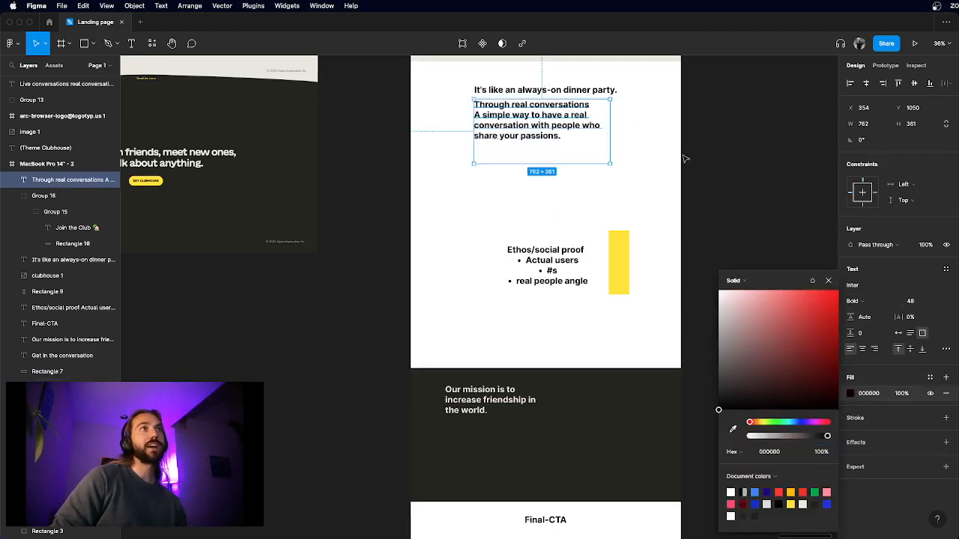
click(720, 149)
click(559, 135)
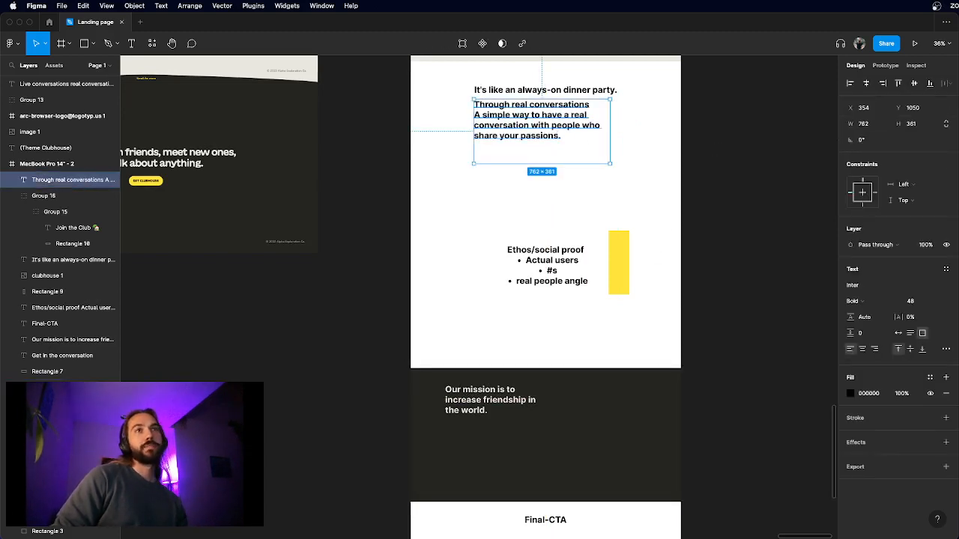
- Set the "Through real conversations" text's font size to 36 and move it slightly lower, to about X 360, Y 1103
click(917, 302)
text(36)
key(Return)
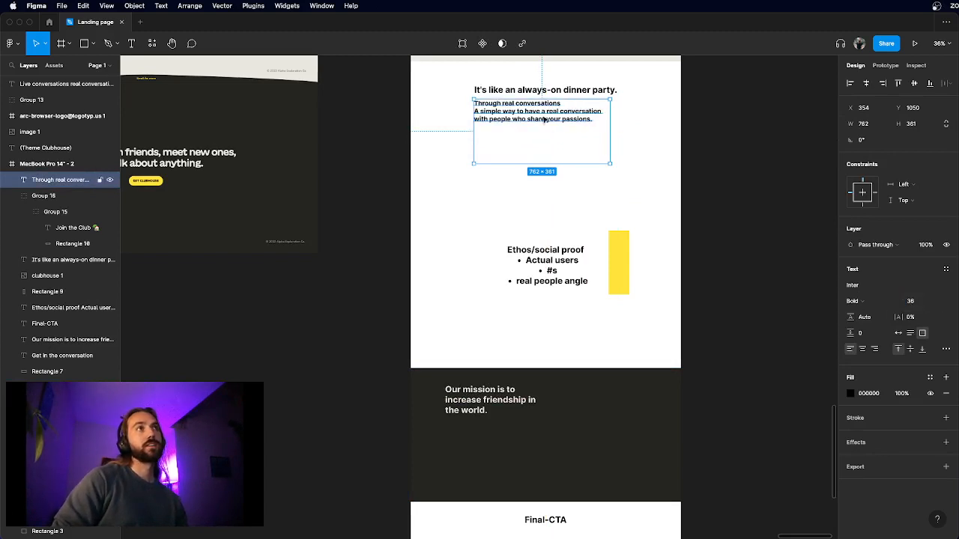
drag(545, 119, 543, 129)
- Delete the "Through real conversations" line and its empty line, leaving the text starting with "A simple way to have a real conversation"
scroll(543, 130, up, 3)
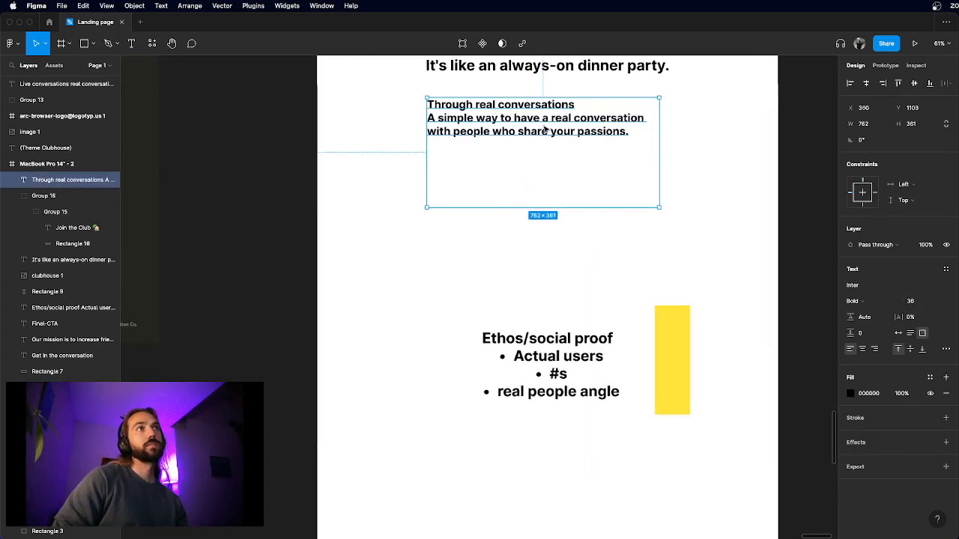
scroll(543, 127, up, 1)
scroll(543, 124, up, 3)
double_click(539, 131)
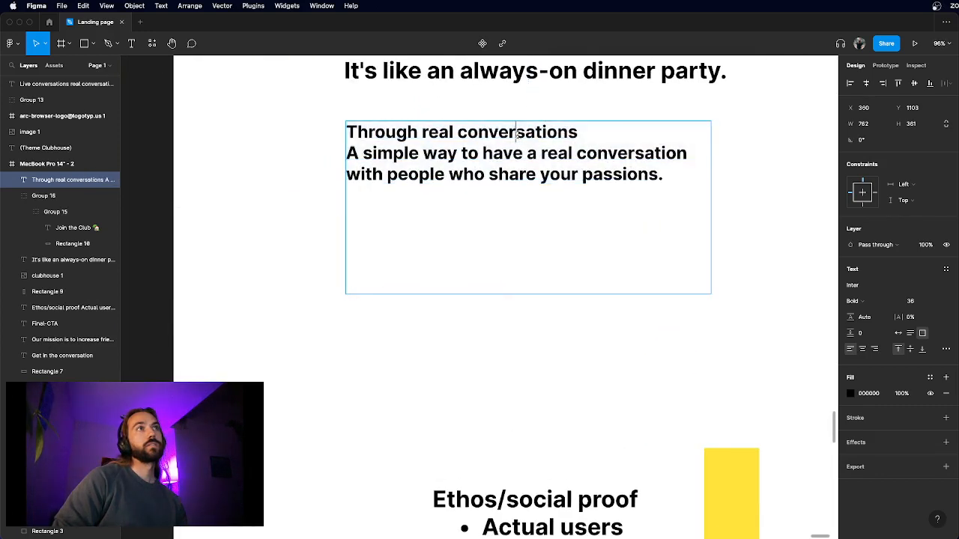
triple_click(517, 135)
key(BackSpace)
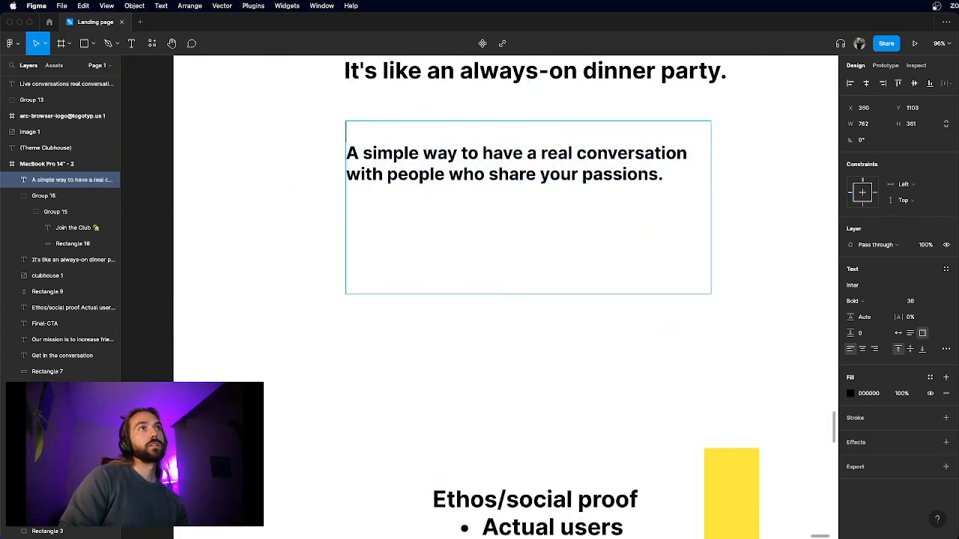
key(Delete)
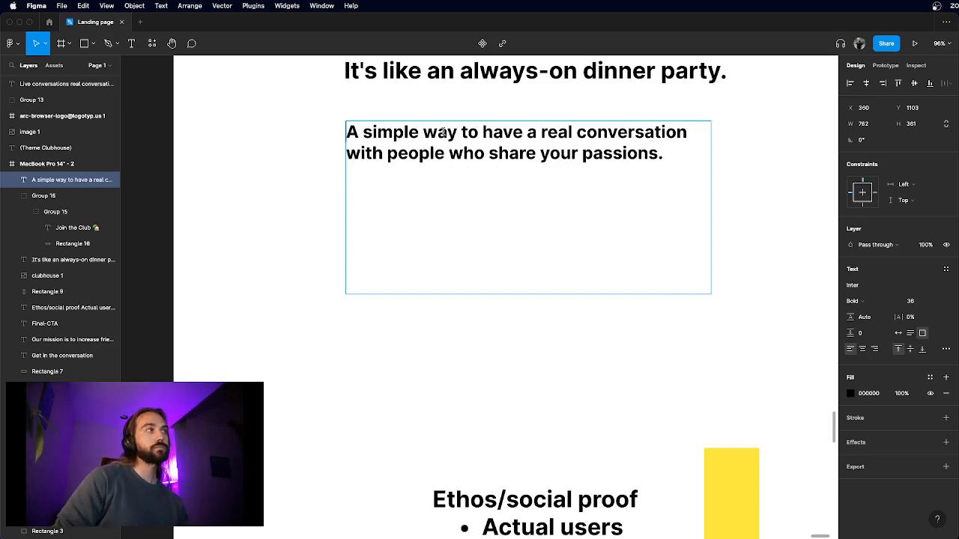
- Shorten the supporting copy's opening so it reads "Have a real conversation with people who share your passions."
scroll(442, 132, up, 2)
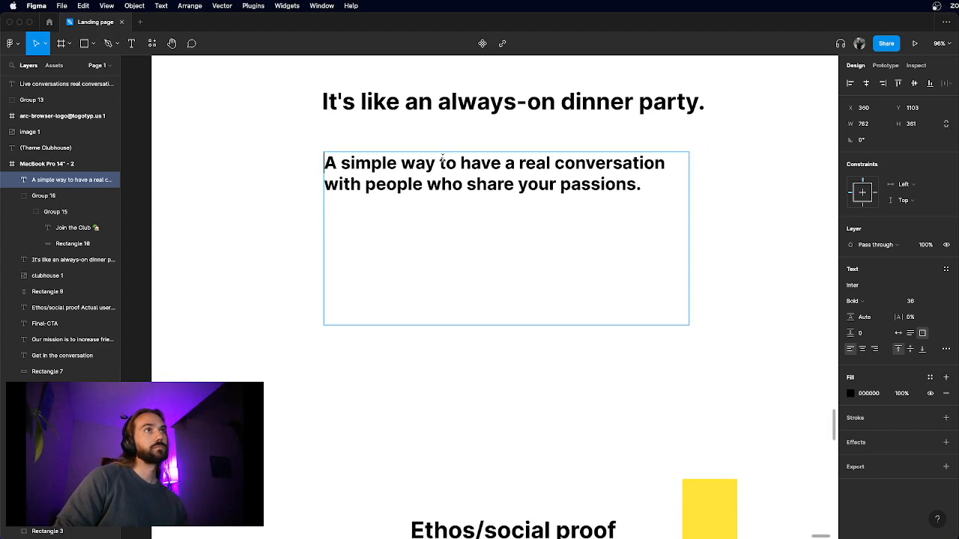
drag(465, 162, 207, 166)
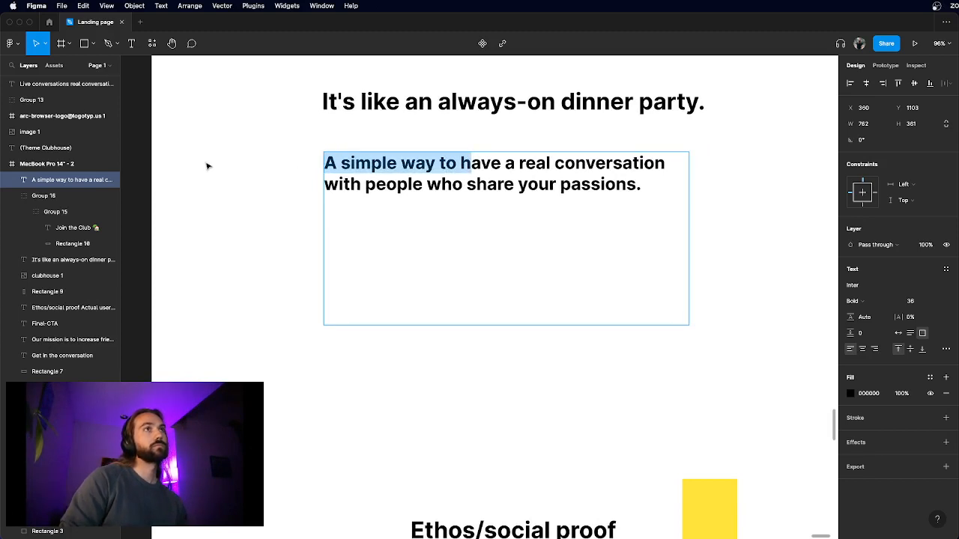
text(H)
click(188, 174)
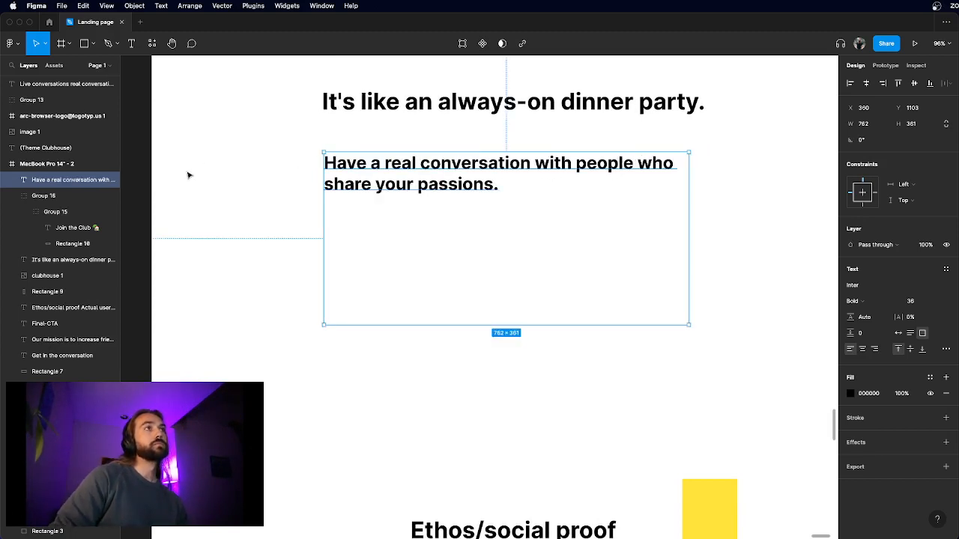
click(171, 182)
- Narrow the "Have a real conversation" text box to 698 wide and shift it slightly left to about X 341
scroll(167, 180, down, 4)
scroll(329, 184, up, 4)
click(549, 164)
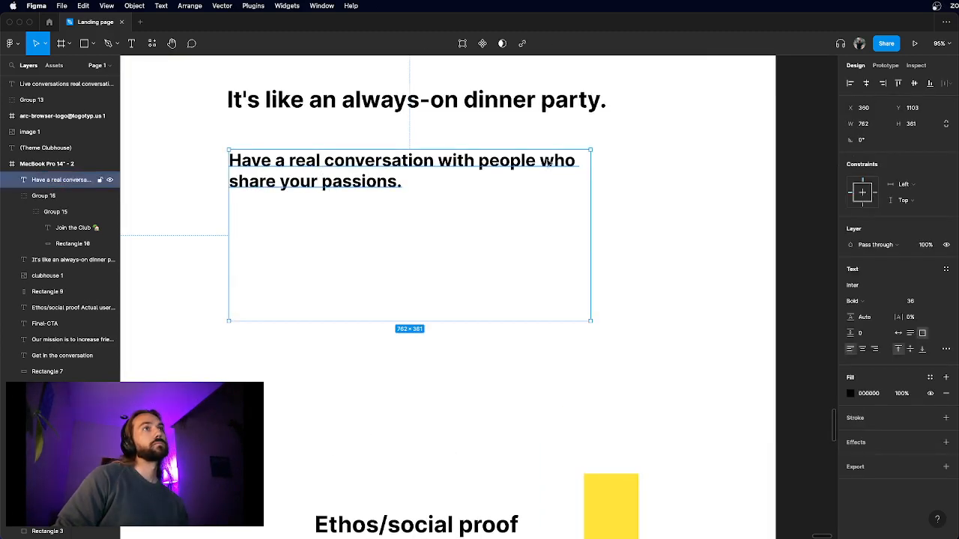
drag(590, 197, 561, 196)
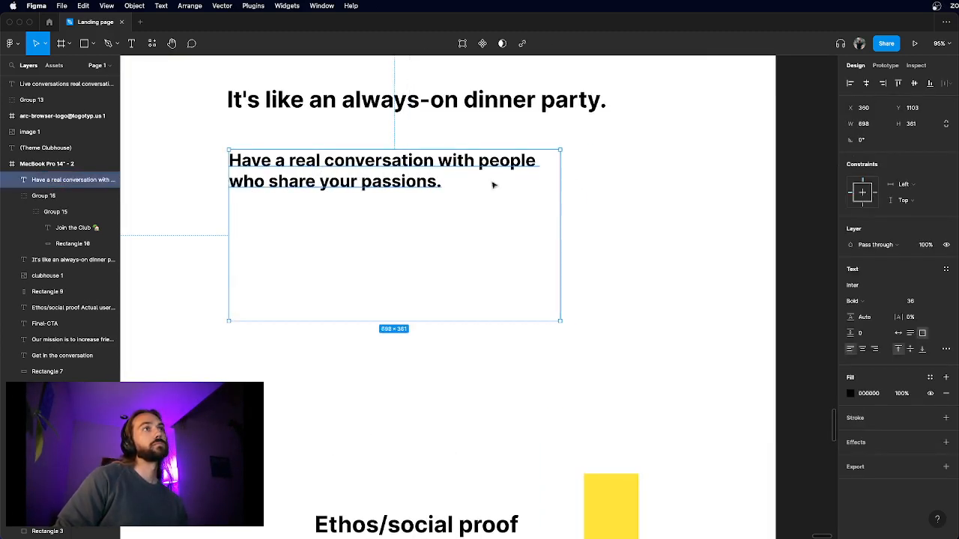
drag(411, 164, 387, 162)
scroll(387, 163, down, 5)
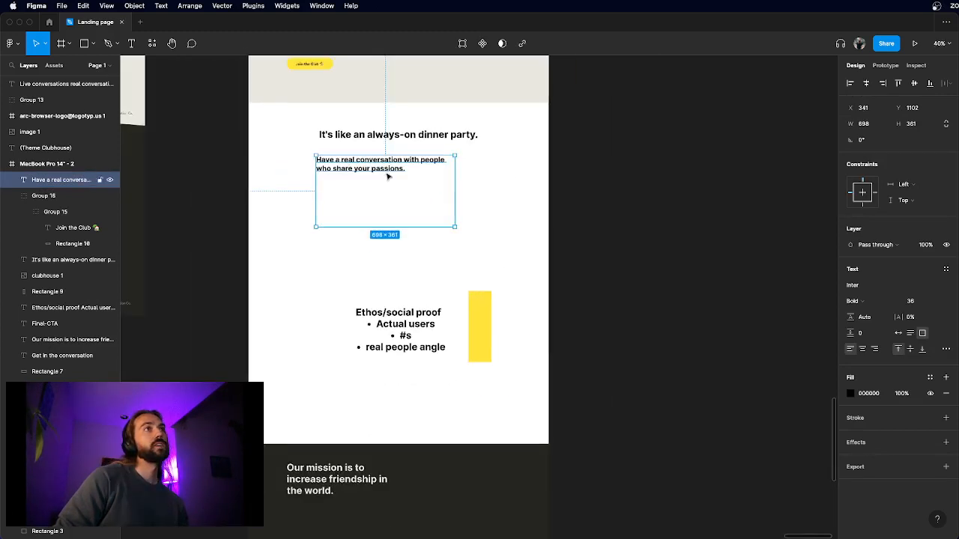
scroll(517, 199, up, 3)
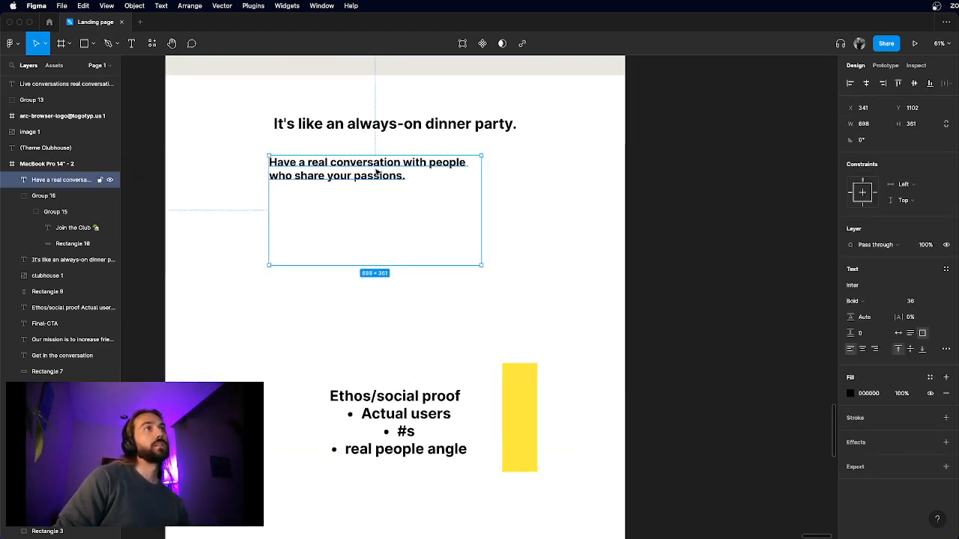
double_click(394, 264)
click(405, 222)
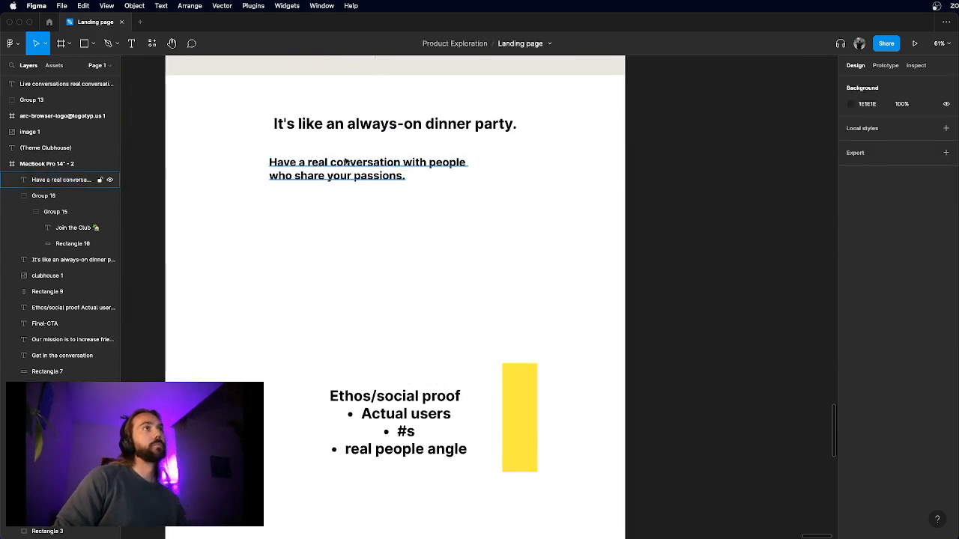
- Move the supporting copy to about X 269, Y 1179 and break its line before "people who share your passions."
drag(345, 162, 323, 185)
click(486, 192)
double_click(416, 191)
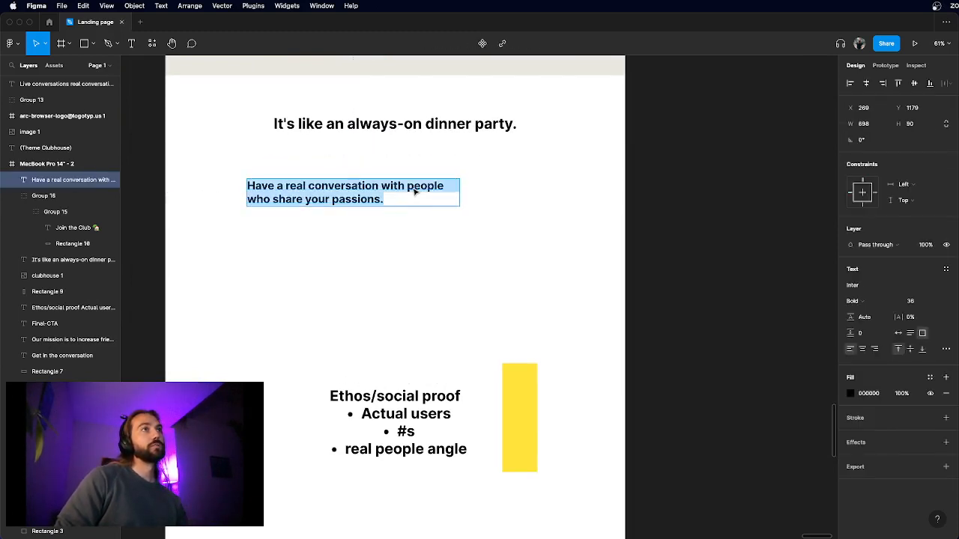
click(408, 187)
key(Return)
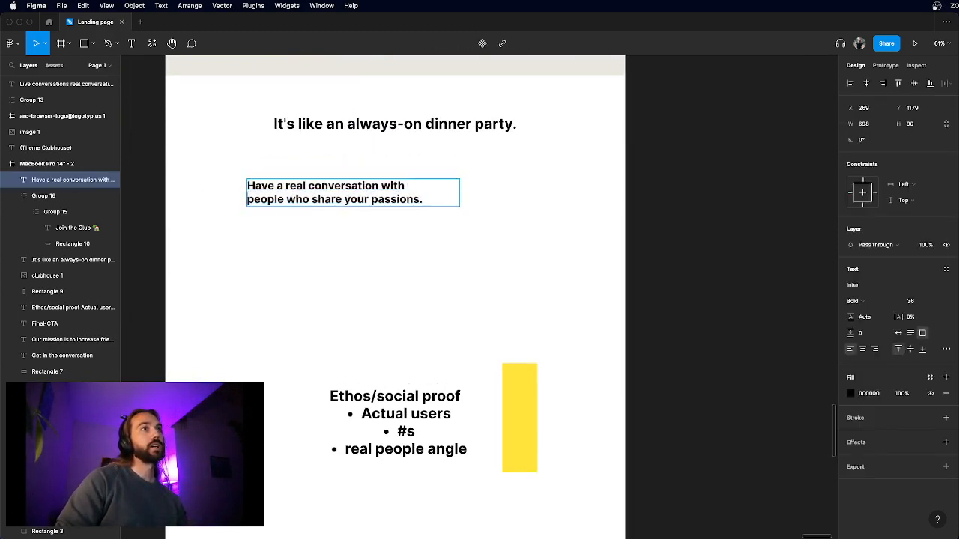
key(Escape)
- Left-align the "It's like an always-on dinner party." tagline and move the supporting copy up beneath it, to about X 198, Y 1077
click(400, 156)
click(401, 129)
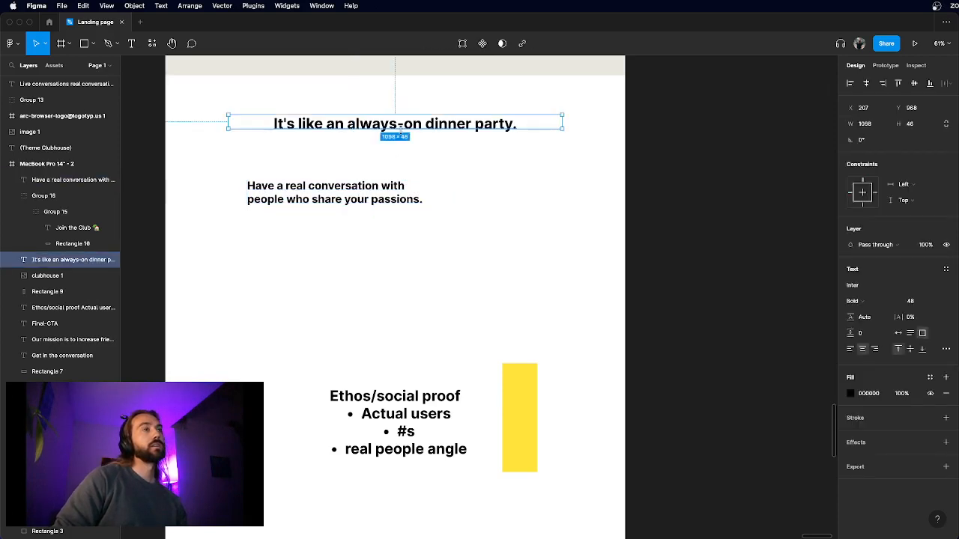
click(849, 349)
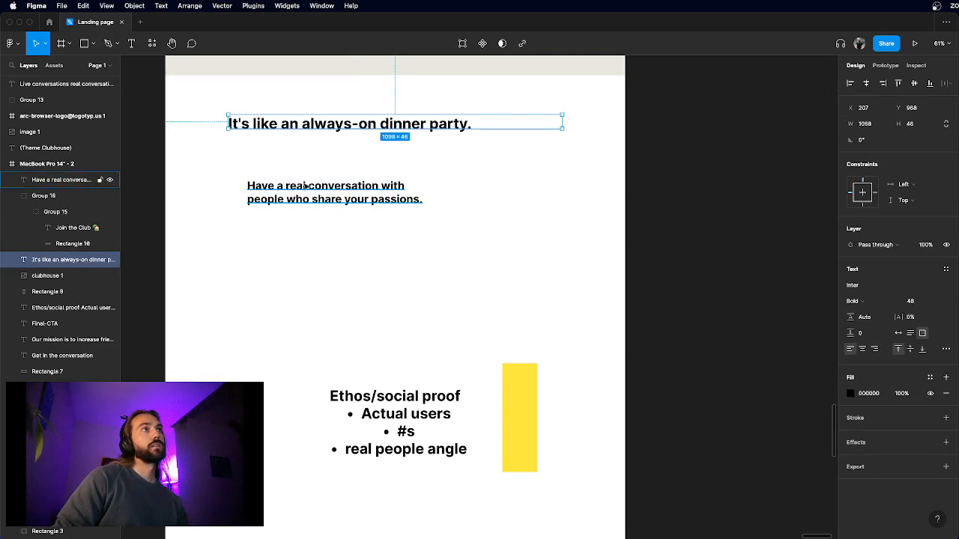
drag(305, 185, 283, 154)
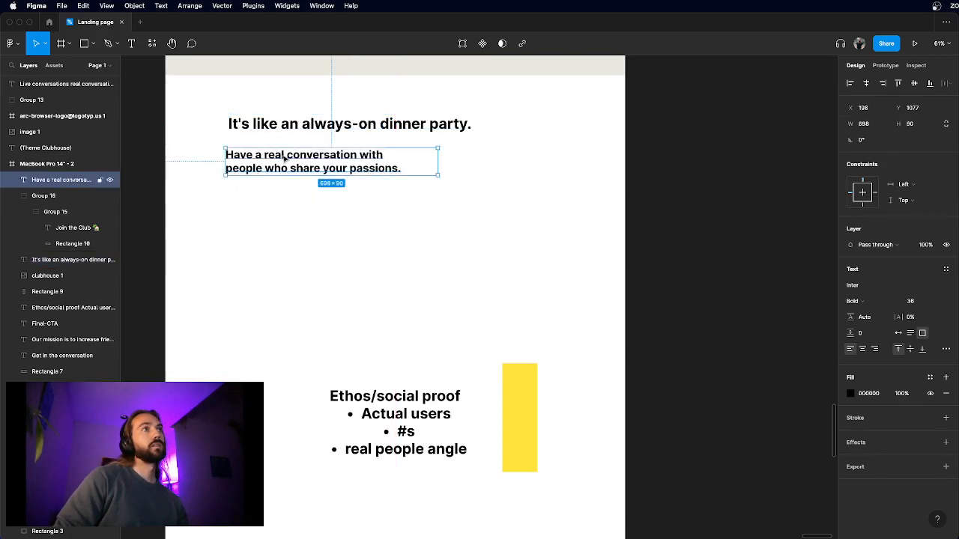
- Align the supporting copy's left edge with the tagline at X 207 and move both texts down, the tagline to about Y 1076
scroll(285, 155, up, 2)
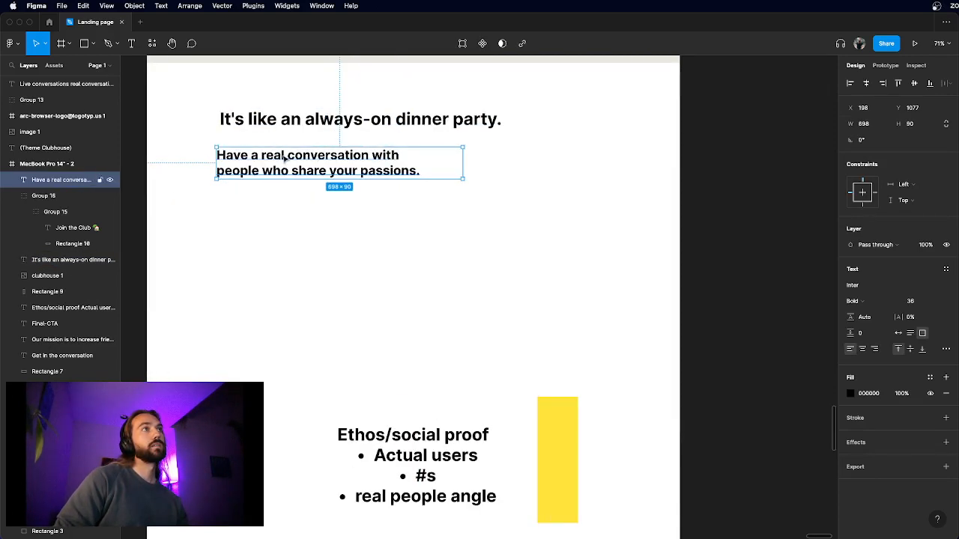
shift+click(302, 114)
drag(305, 166, 304, 203)
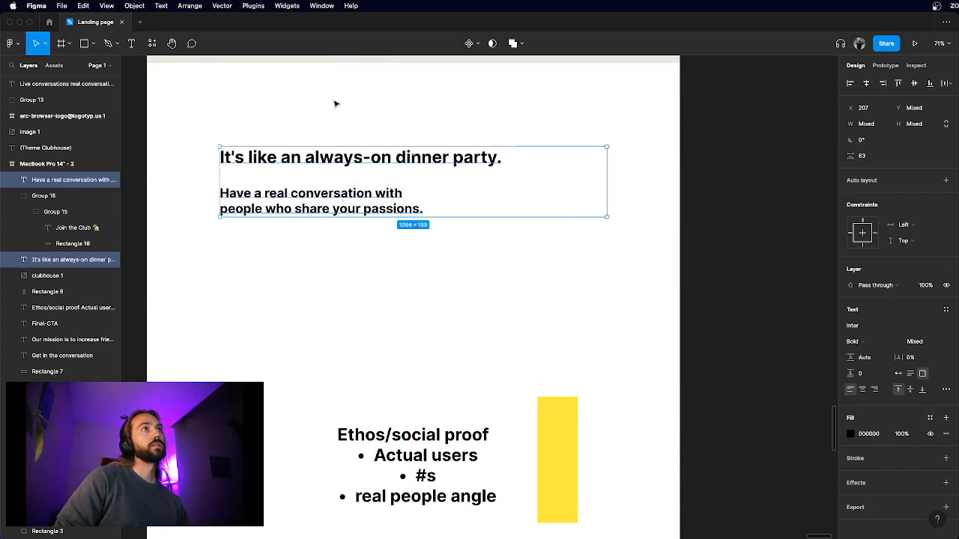
click(336, 102)
- Draw a grey placeholder rectangle about 357 by 68 beside the tagline and copy it twice to form a vertical stack of three
scroll(336, 104, down, 3)
scroll(336, 103, right, 1)
scroll(524, 171, up, 3)
key(r)
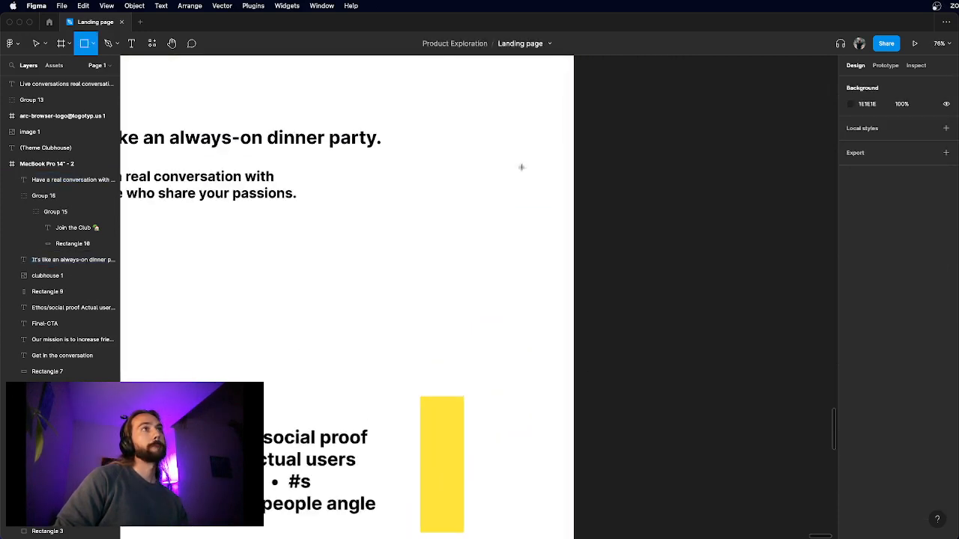
drag(532, 148, 445, 182)
click(435, 111)
scroll(439, 110, down, 3)
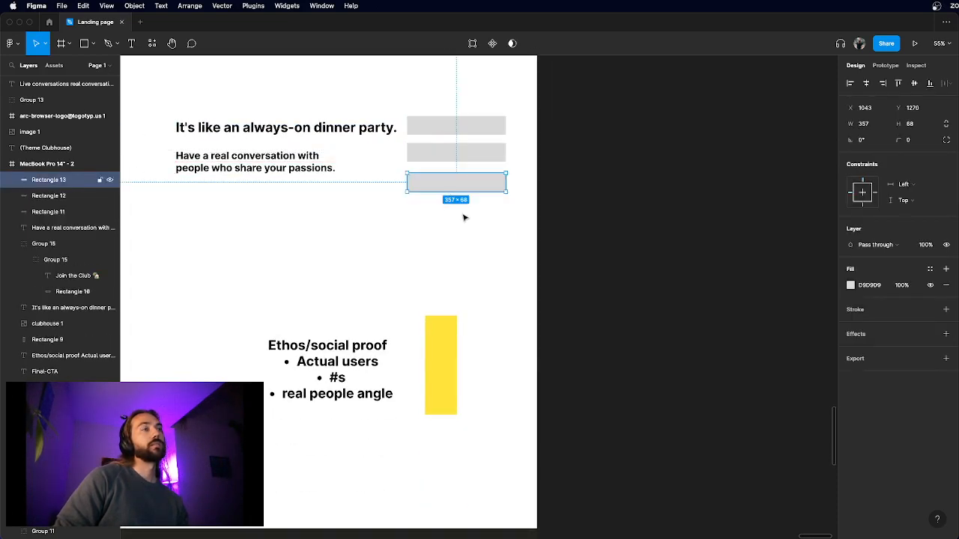
click(464, 217)
scroll(469, 218, down, 2)
drag(502, 256, 451, 141)
click(567, 188)
- Narrow the tagline's text box to about 809 wide so it ends before the grey rectangles
scroll(458, 155, up, 5)
key(t)
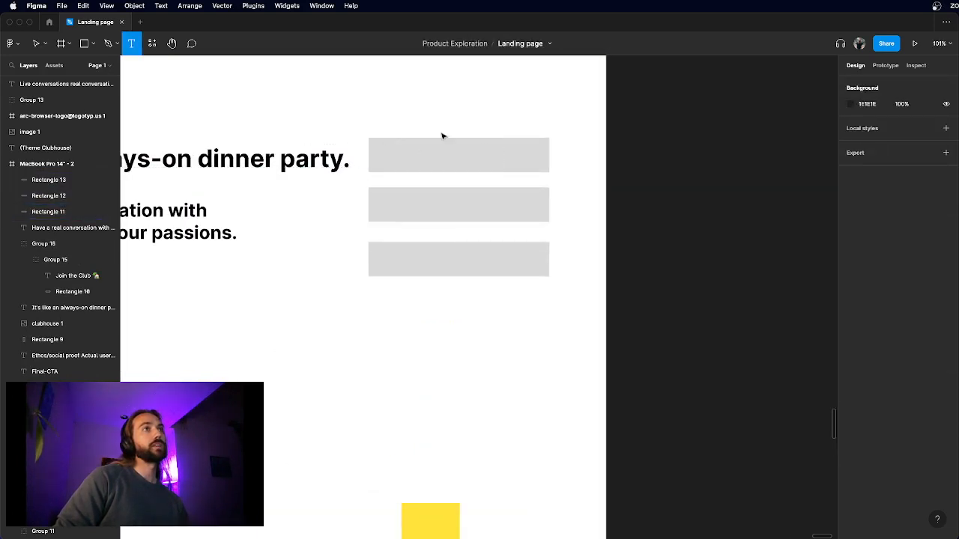
key(v)
click(339, 159)
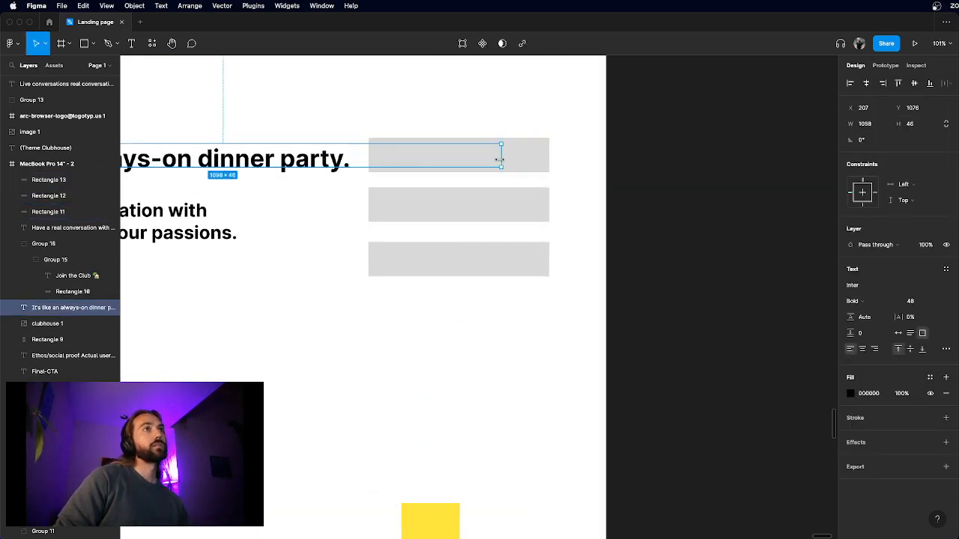
drag(500, 160, 355, 159)
click(360, 114)
scroll(360, 114, down, 4)
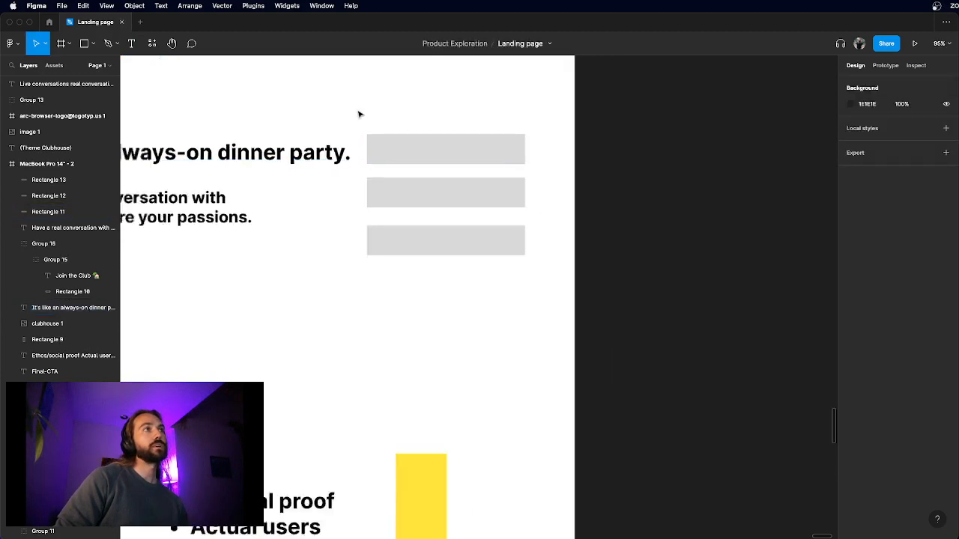
scroll(360, 114, left, 4)
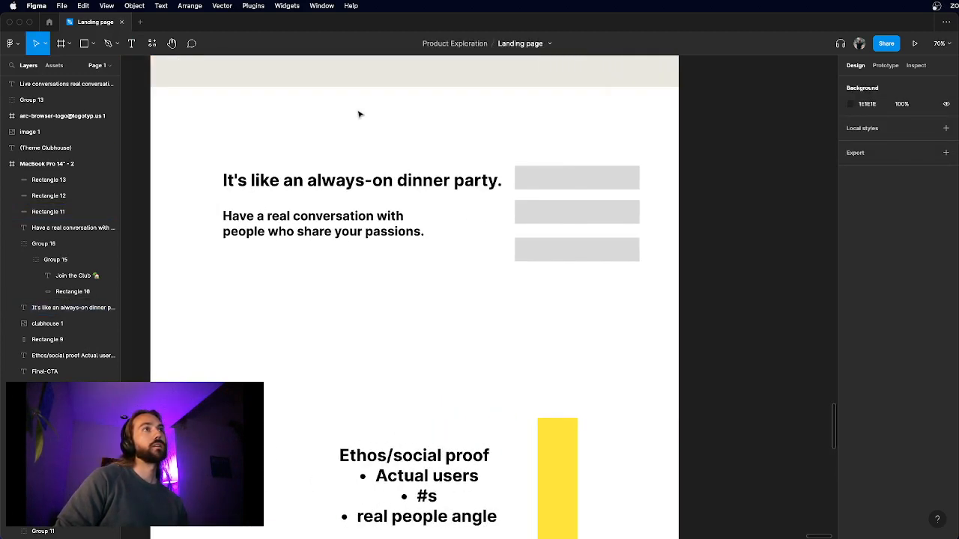
scroll(360, 114, up, 2)
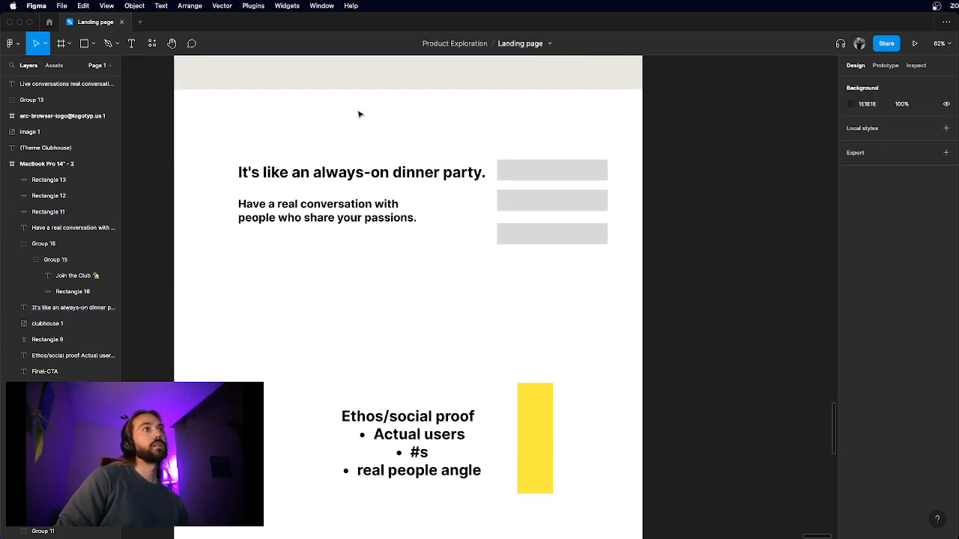
- Replace "Have a" with "Step into" at the start of the supporting copy
scroll(262, 186, up, 3)
triple_click(287, 222)
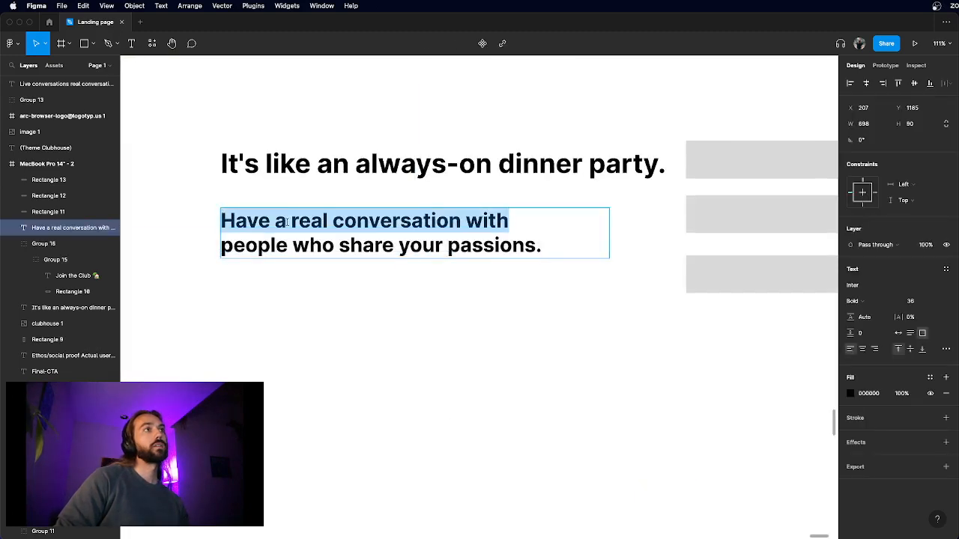
click(287, 222)
drag(286, 221, 182, 225)
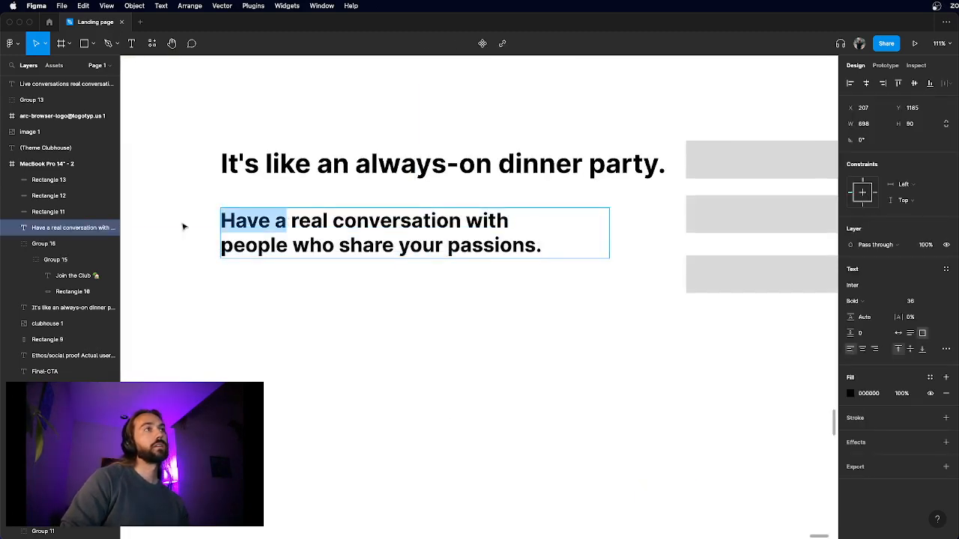
scroll(182, 224, down, 5)
scroll(185, 225, up, 3)
scroll(184, 225, down, 3)
scroll(184, 225, up, 5)
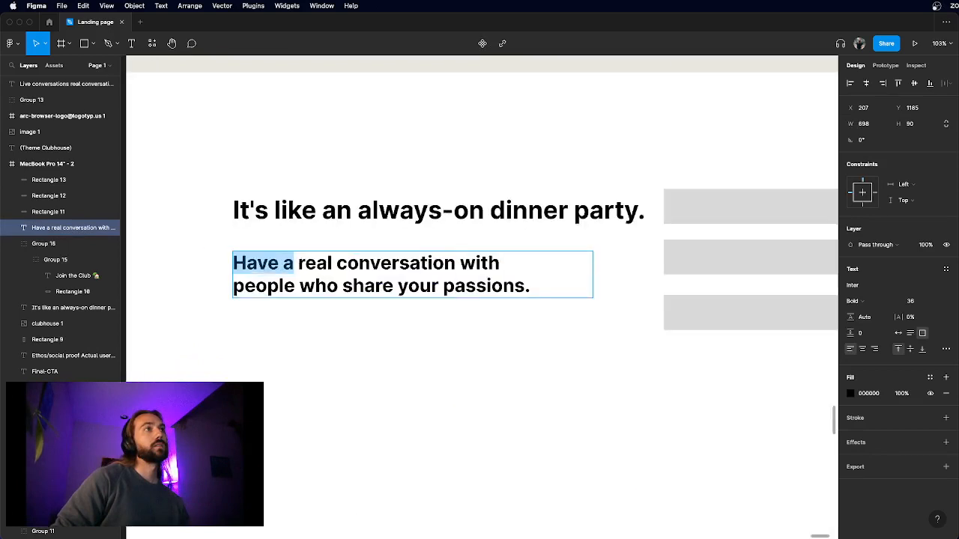
text(Step into)
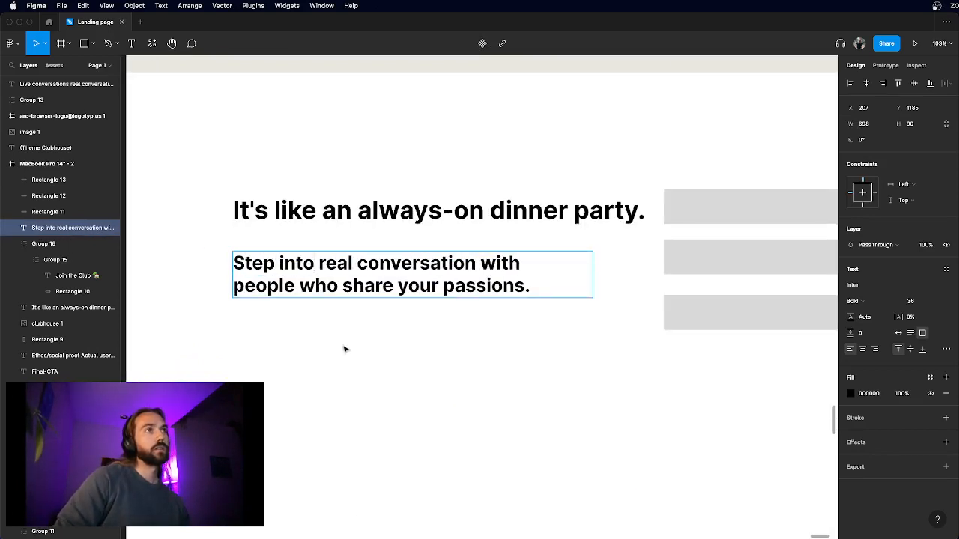
click(345, 349)
- Move the tagline and supporting copy together farther left to about X 159
drag(344, 349, 255, 206)
scroll(259, 172, down, 3)
click(289, 165)
scroll(289, 165, down, 2)
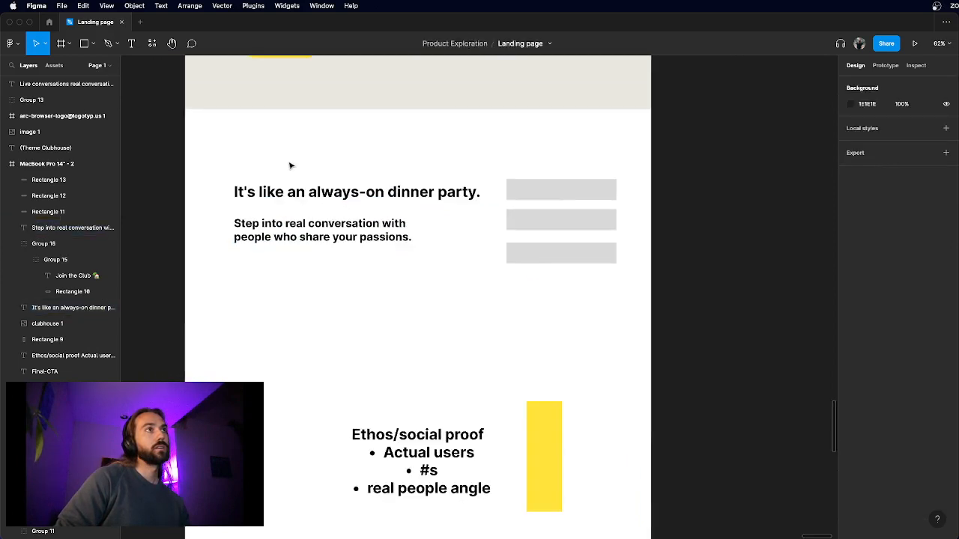
- Replace "passions" with "interests" in the supporting copy so its second line reads "people who share your interests."
scroll(322, 233, up, 3)
click(375, 242)
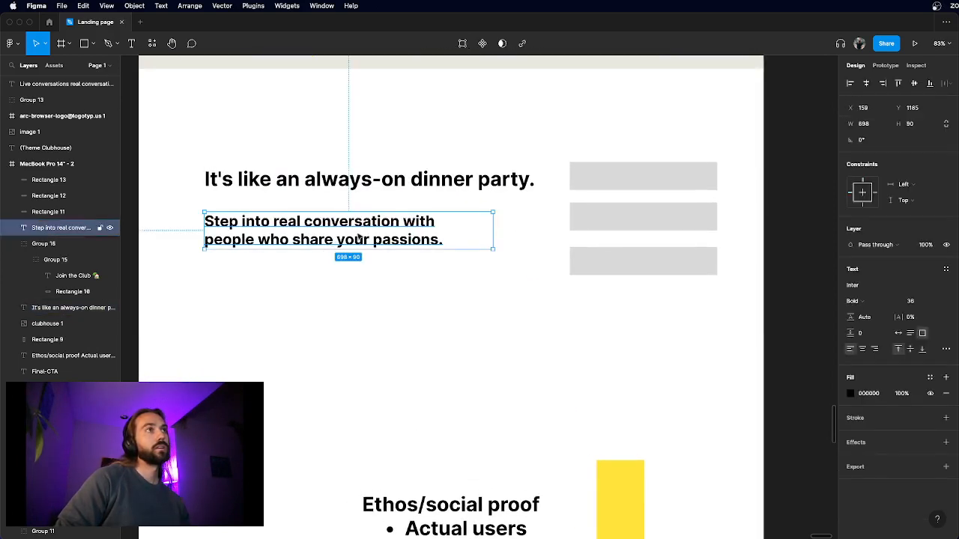
double_click(402, 238)
double_click(403, 238)
text(interests)
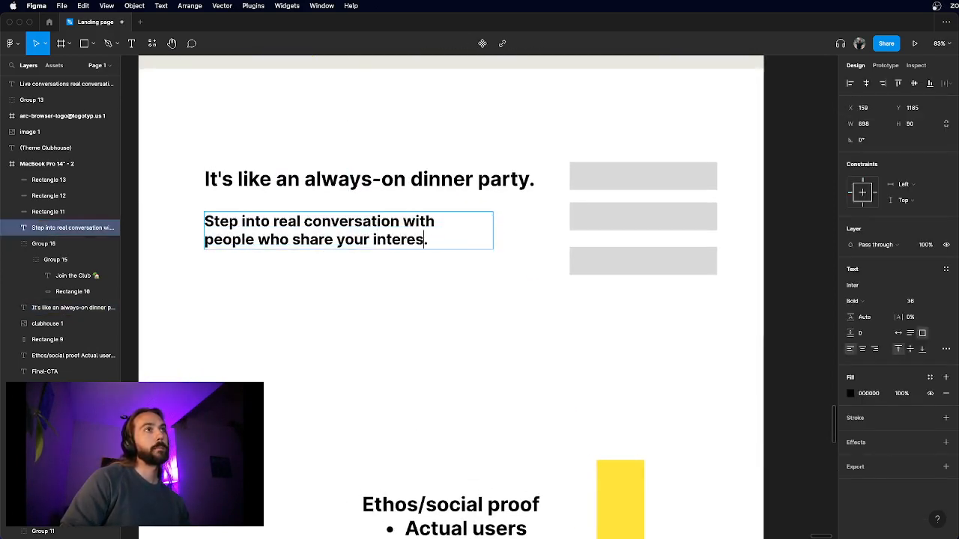
key(Escape)
key(Escape)
scroll(422, 325, down, 3)
scroll(422, 325, right, 1)
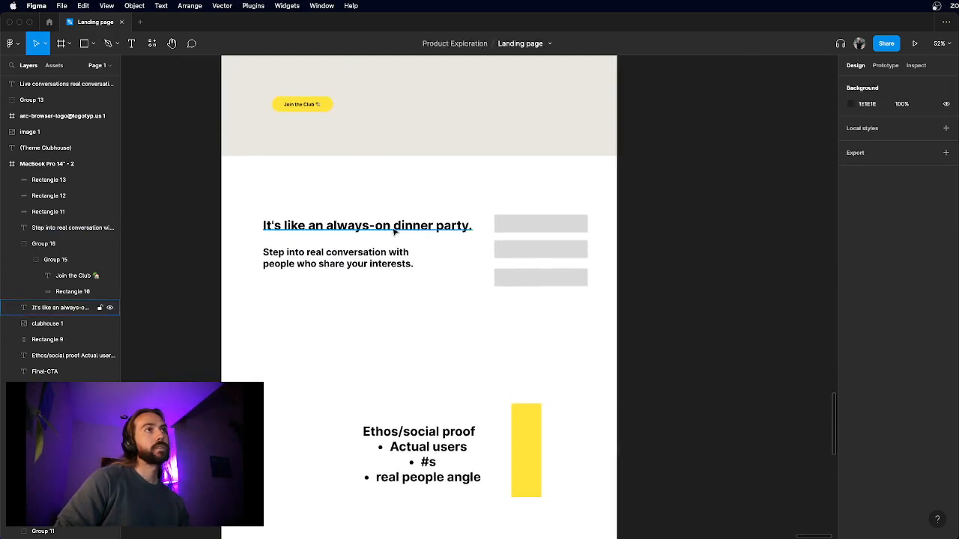
- Try breaking the tagline onto two lines before "dinner party."
double_click(392, 226)
click(392, 225)
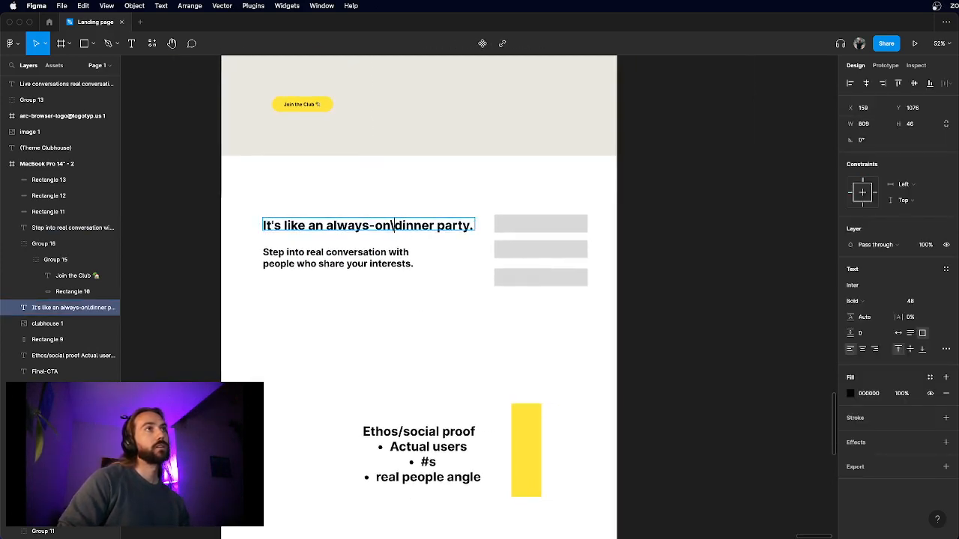
key(Return)
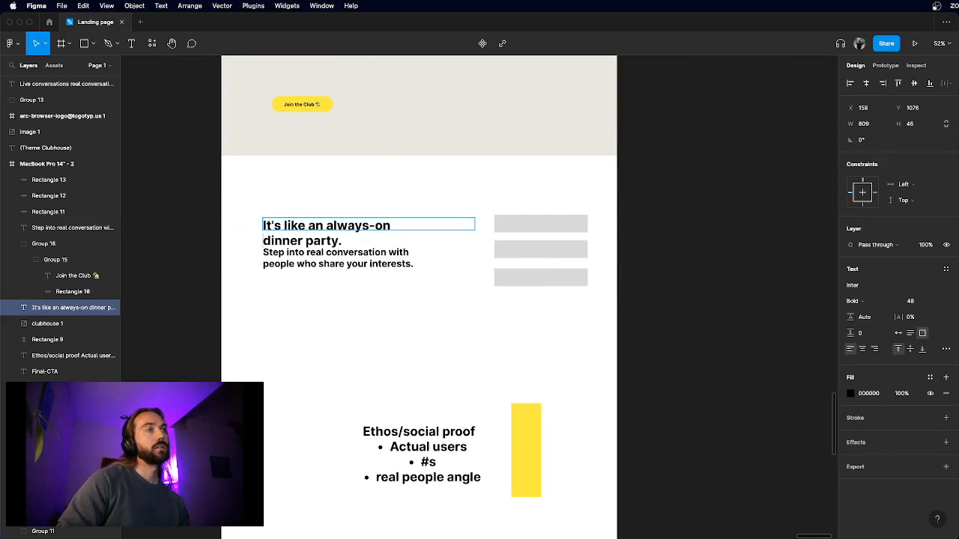
key(BackSpace)
click(421, 277)
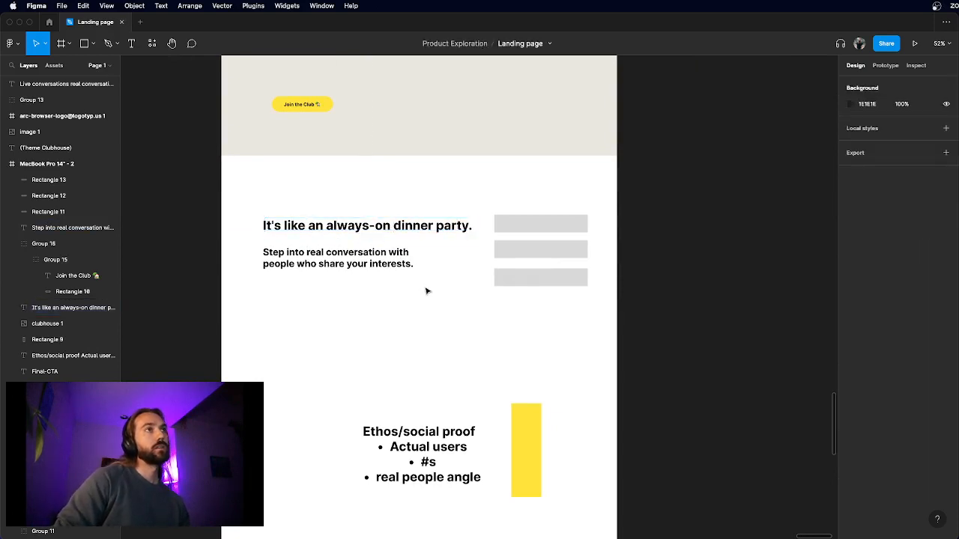
- Move the tagline and supporting copy together slightly down and left, to about X 151, beside the grey rectangles
drag(425, 291, 318, 241)
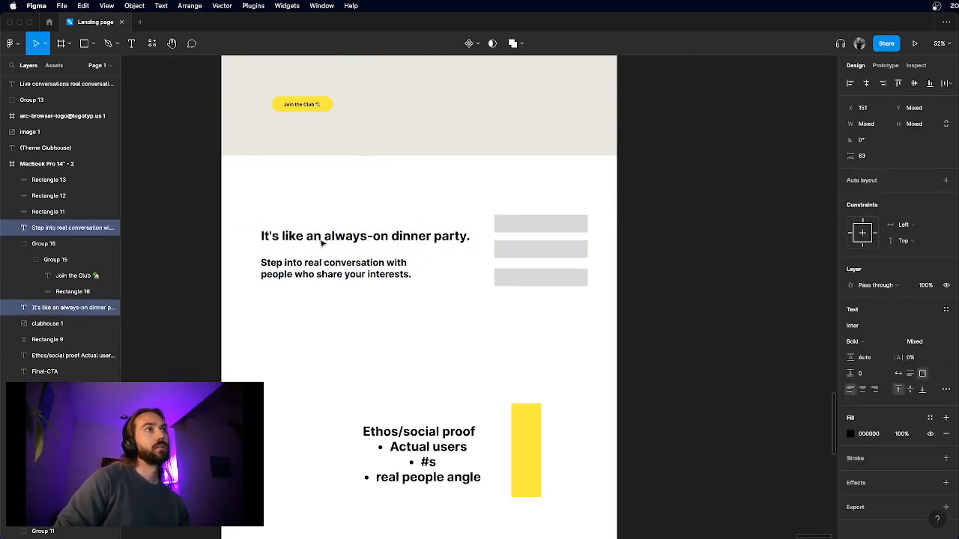
click(340, 155)
scroll(340, 156, down, 2)
click(351, 180)
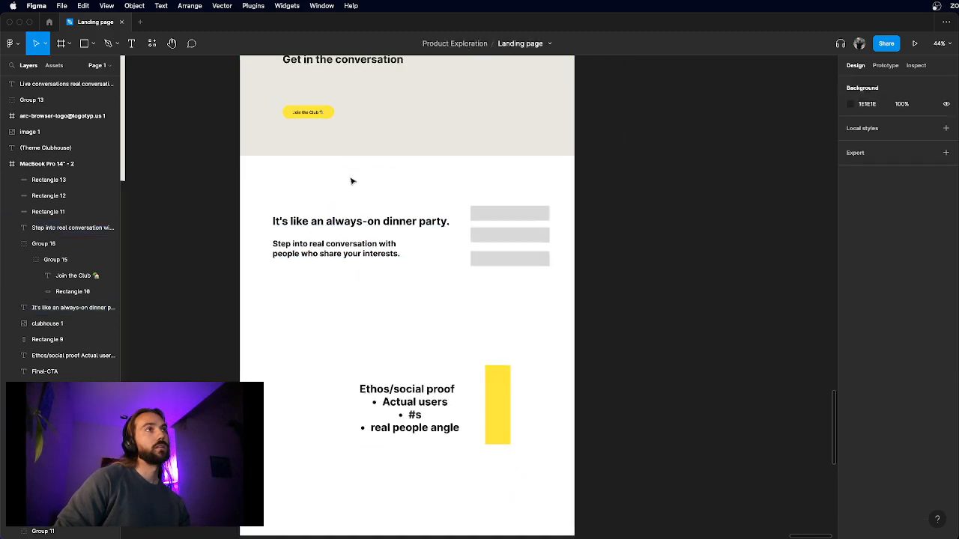
- Hide the interface panels and review the page layout from the beige hero through social proof and mission to the final CTA
scroll(352, 181, up, 4)
scroll(352, 182, up, 3)
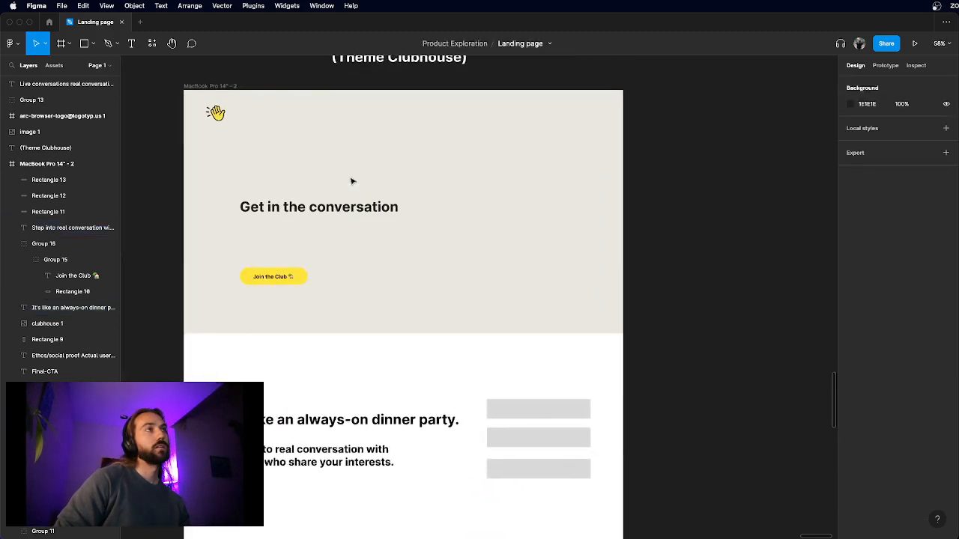
key(super+backslash)
scroll(352, 181, up, 3)
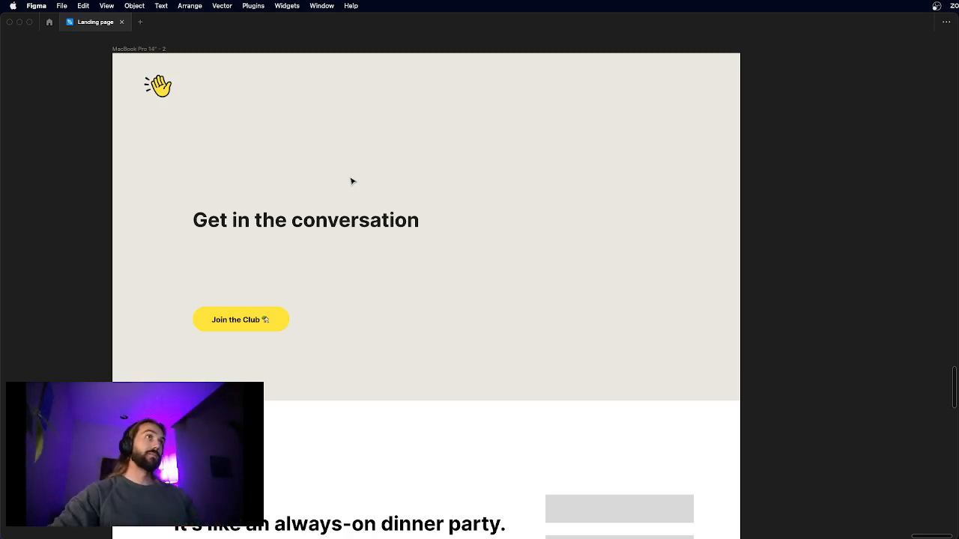
scroll(53, 249, down, 3)
scroll(58, 249, down, 2)
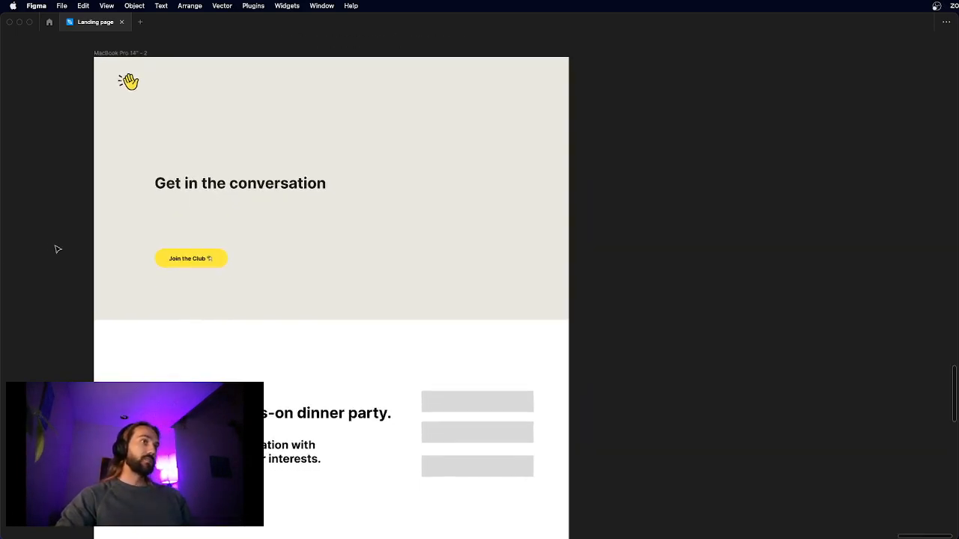
scroll(83, 372, up, 2)
scroll(67, 358, down, 3)
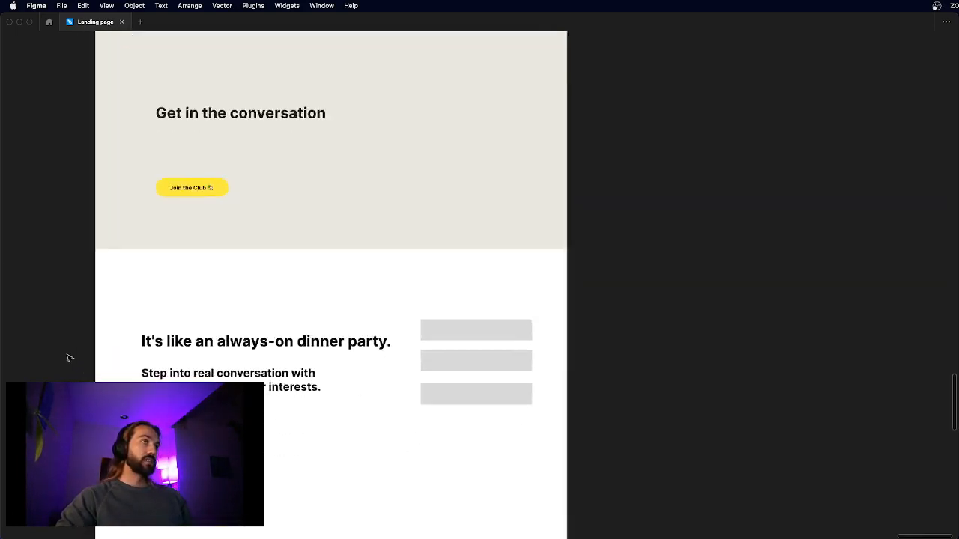
scroll(67, 358, down, 5)
scroll(68, 359, down, 3)
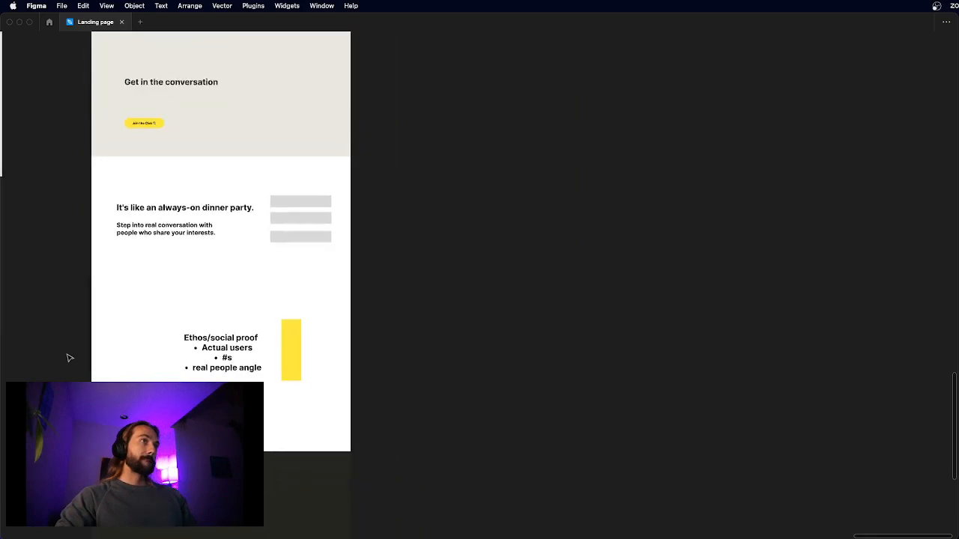
scroll(67, 358, left, 2)
scroll(253, 356, up, 3)
scroll(249, 316, down, 3)
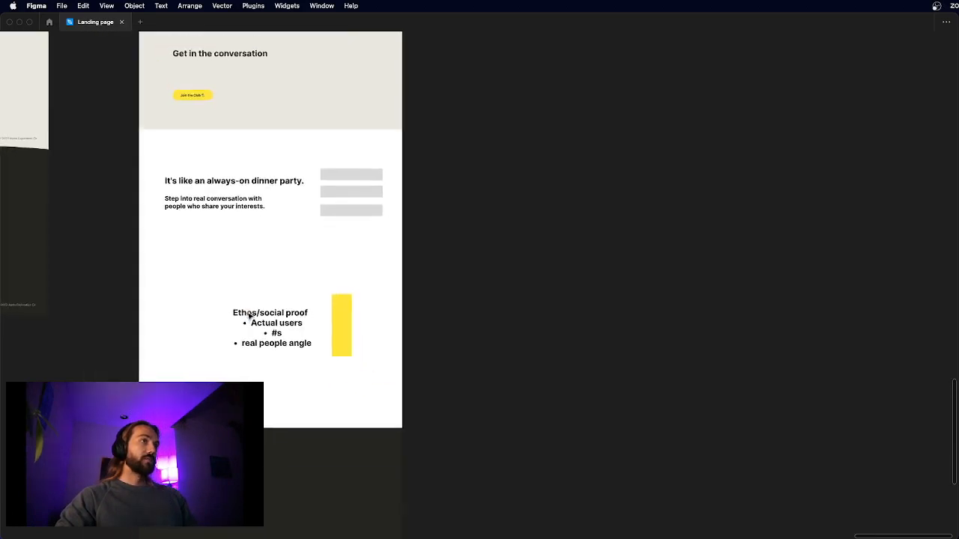
scroll(249, 316, down, 4)
scroll(248, 316, down, 3)
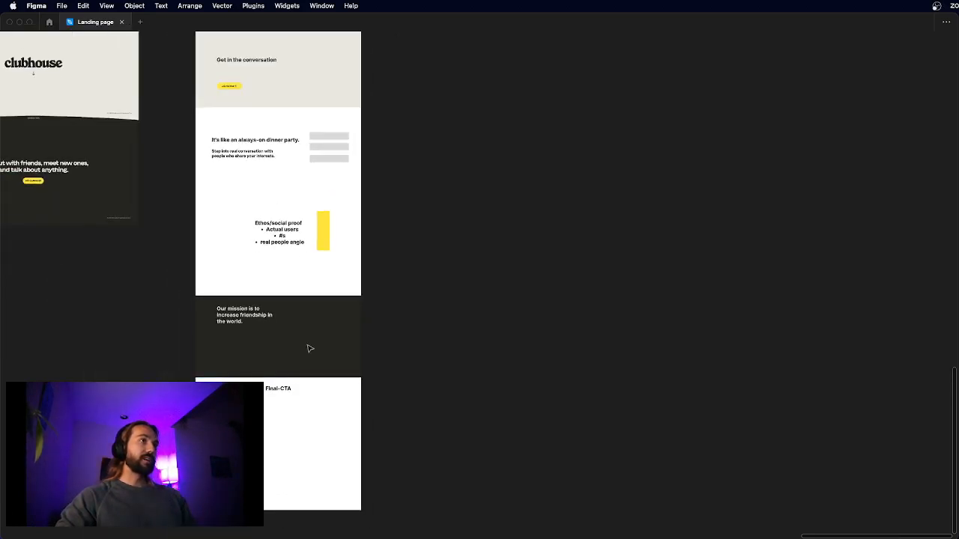
scroll(272, 317, up, 3)
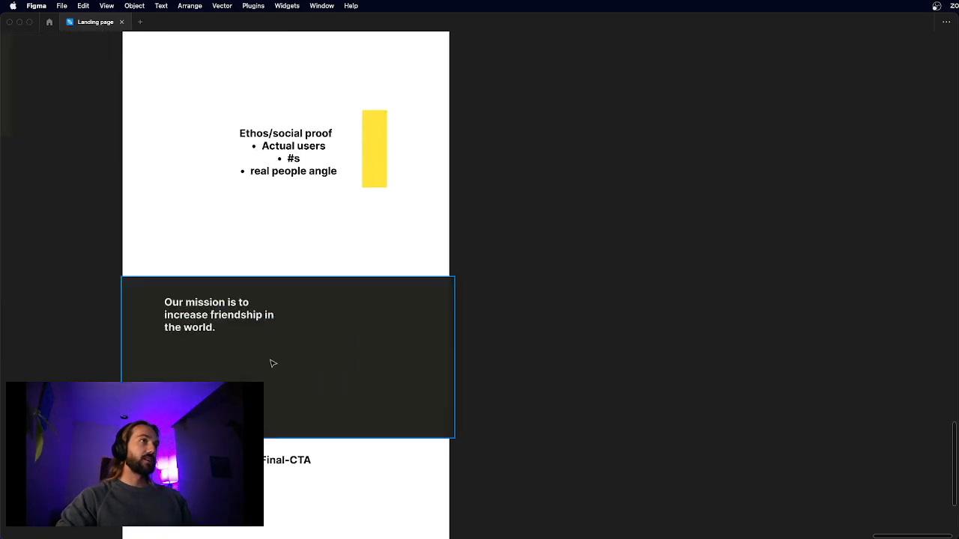
- Copy the hero's "Join the Club" button into the dark mission section, below the mission statement
scroll(272, 362, down, 1)
scroll(237, 363, up, 2)
scroll(238, 363, up, 1)
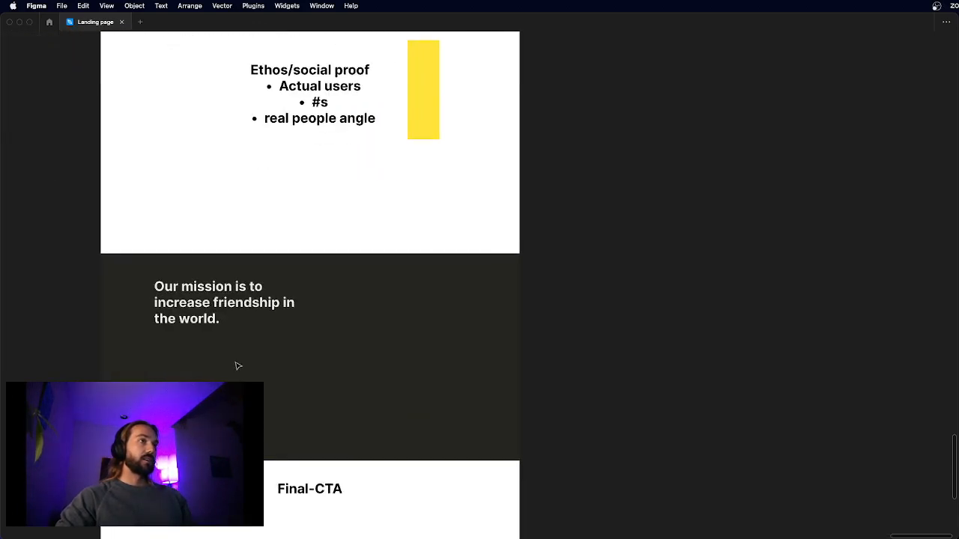
scroll(306, 484, down, 2)
scroll(242, 210, up, 3)
scroll(247, 175, up, 4)
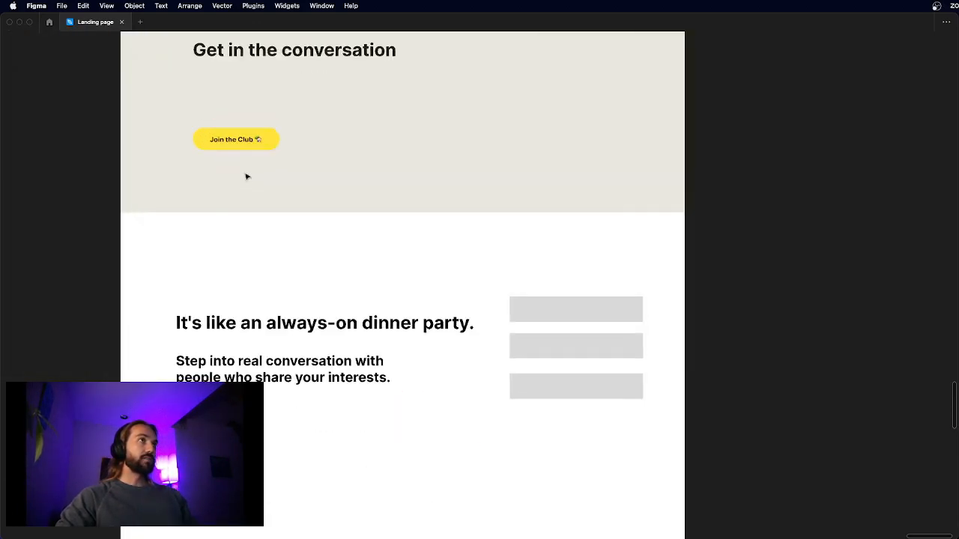
click(241, 175)
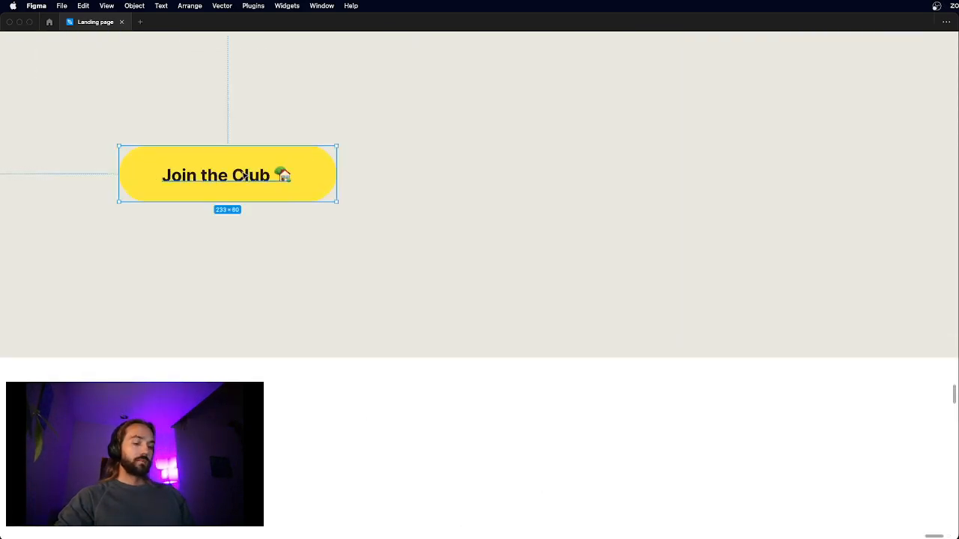
scroll(243, 174, down, 2)
scroll(243, 174, down, 4)
scroll(480, 240, down, 5)
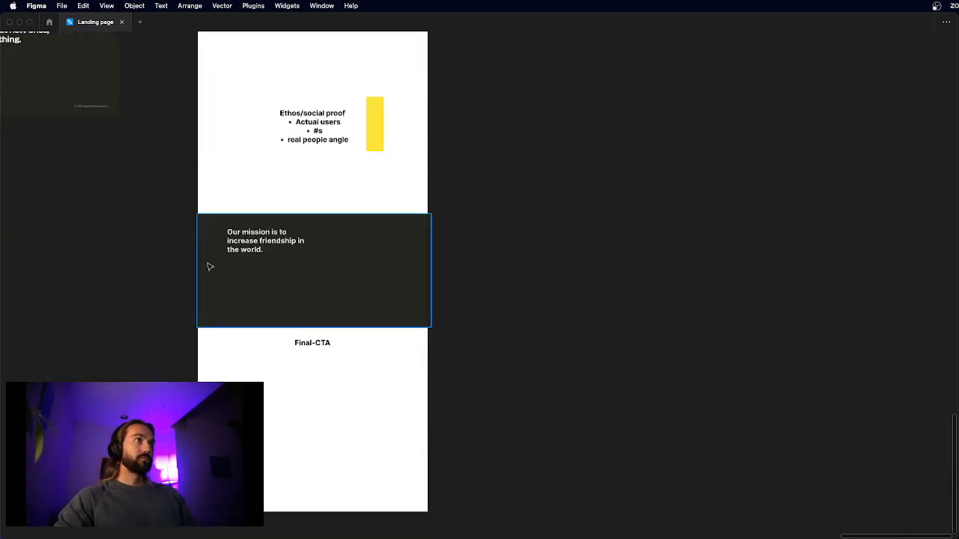
scroll(209, 265, up, 4)
key(super+v)
drag(476, 290, 473, 346)
- Show the interface panels, centre-align the mission statement's text, and centre both the statement and its button horizontally on the page
click(339, 216)
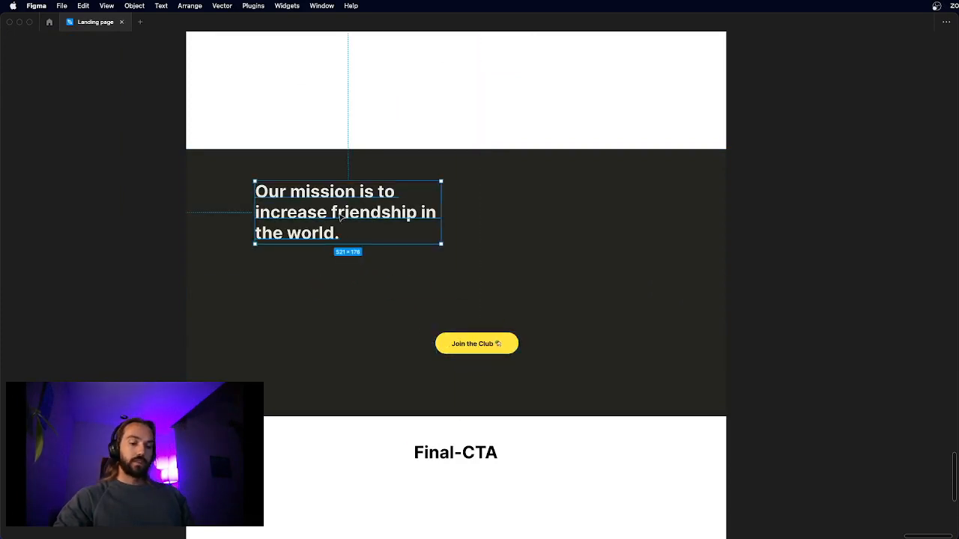
key(super+backslash)
click(862, 350)
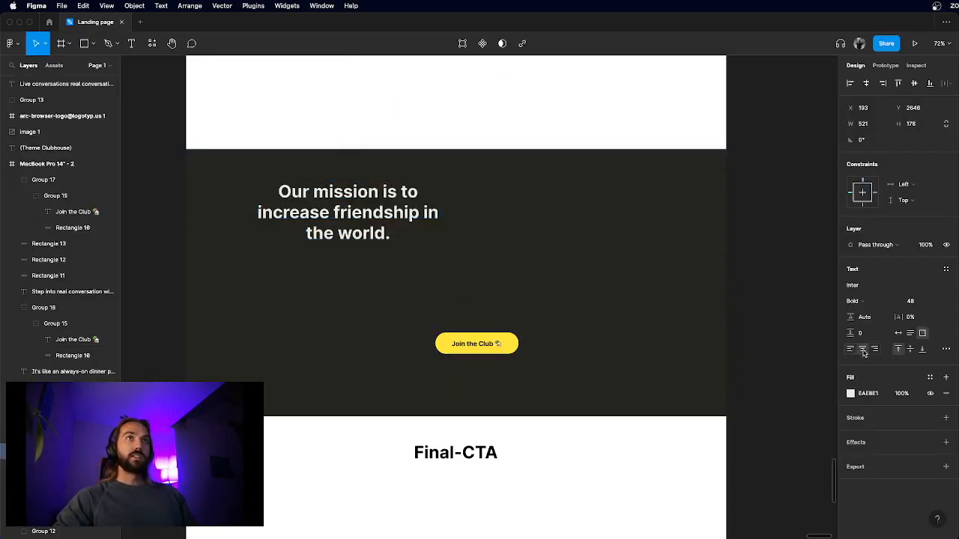
click(866, 83)
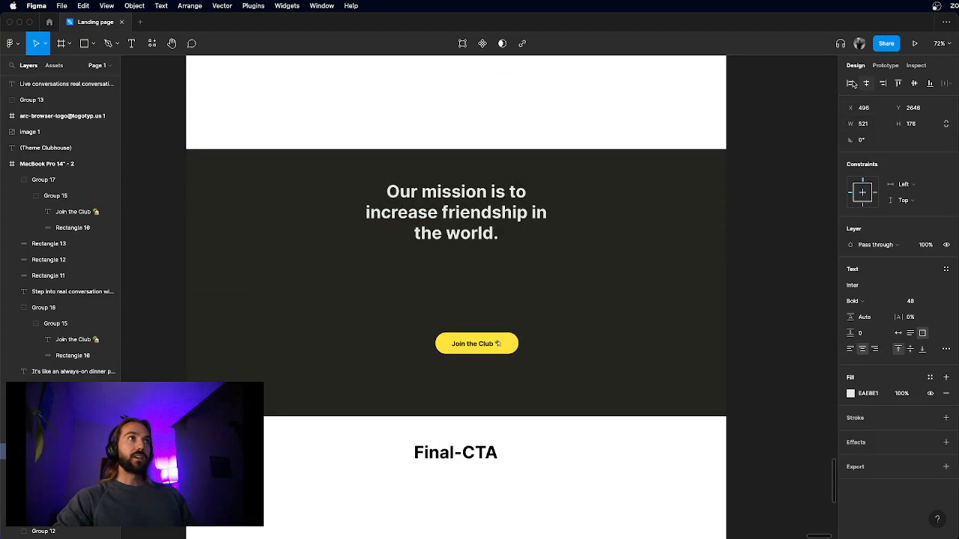
click(481, 347)
click(867, 83)
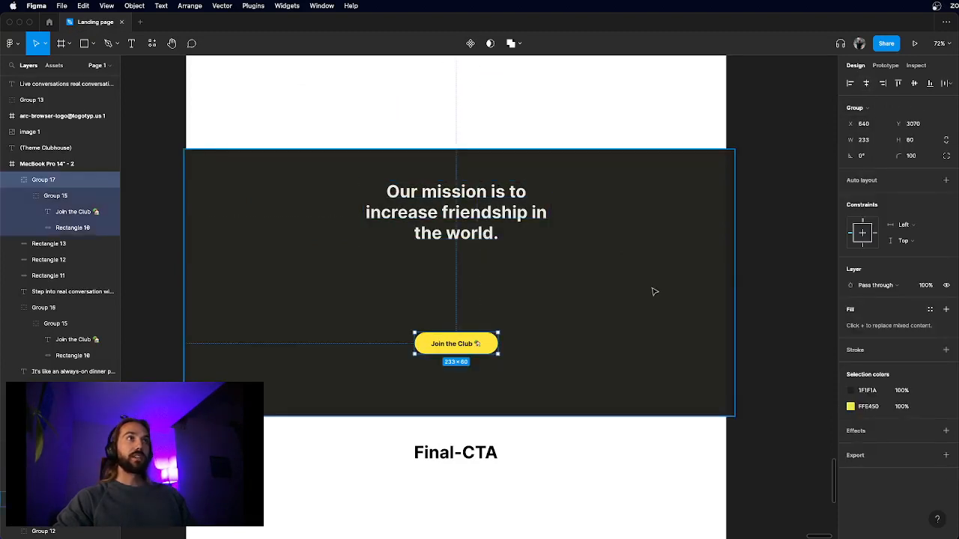
- Narrow the dark mission background rectangle from both sides to a width of 1519, with its X at -4
click(653, 291)
drag(737, 269, 727, 268)
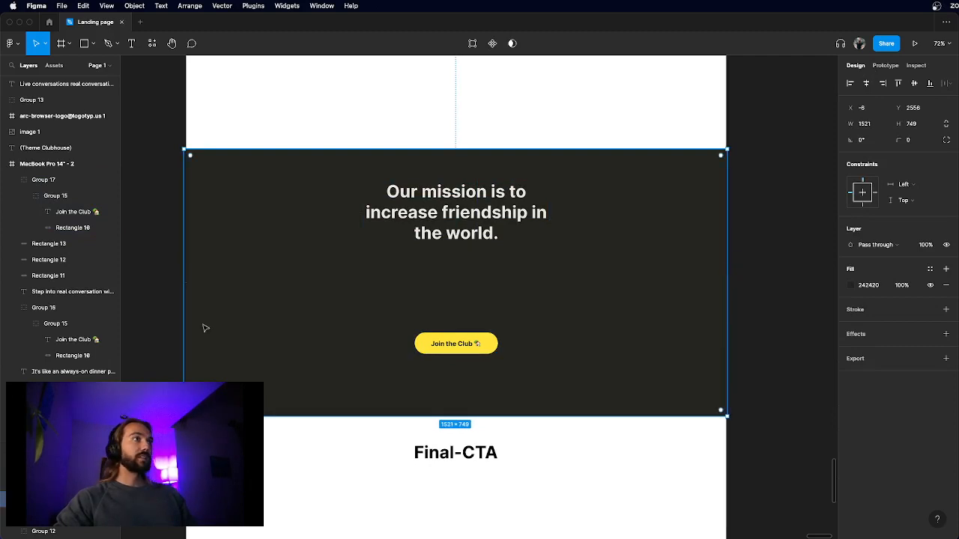
drag(186, 325, 184, 326)
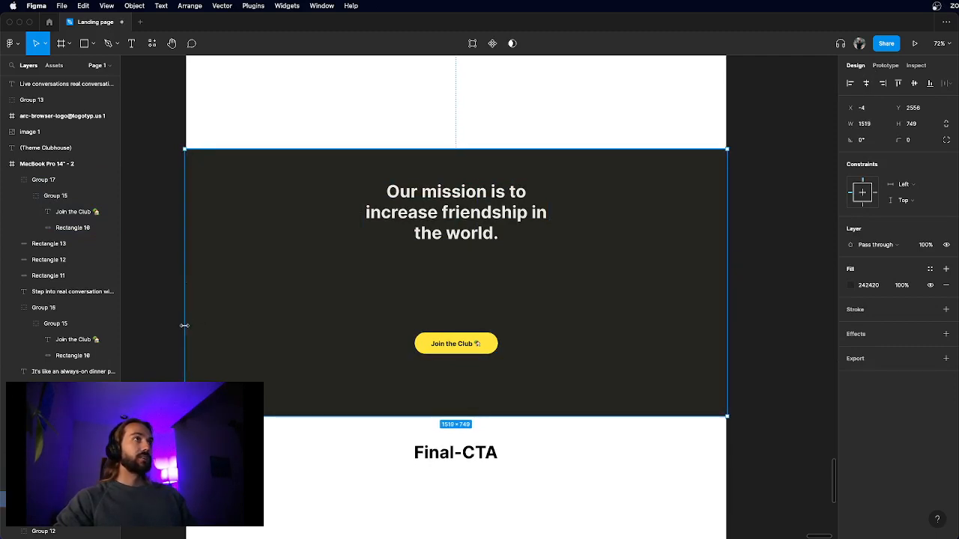
- Delete the "Final-CTA" label beneath the dark mission section
scroll(332, 430, down, 3)
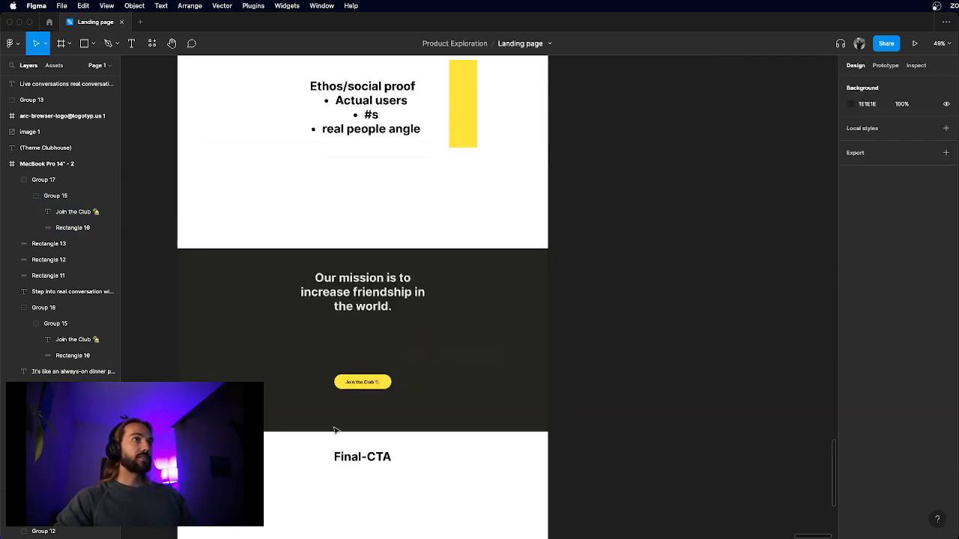
click(378, 461)
key(Delete)
- Widen the mission statement's text box symmetrically to 612 so it wraps onto two lines, and trim the empty space beneath the text
scroll(378, 460, down, 2)
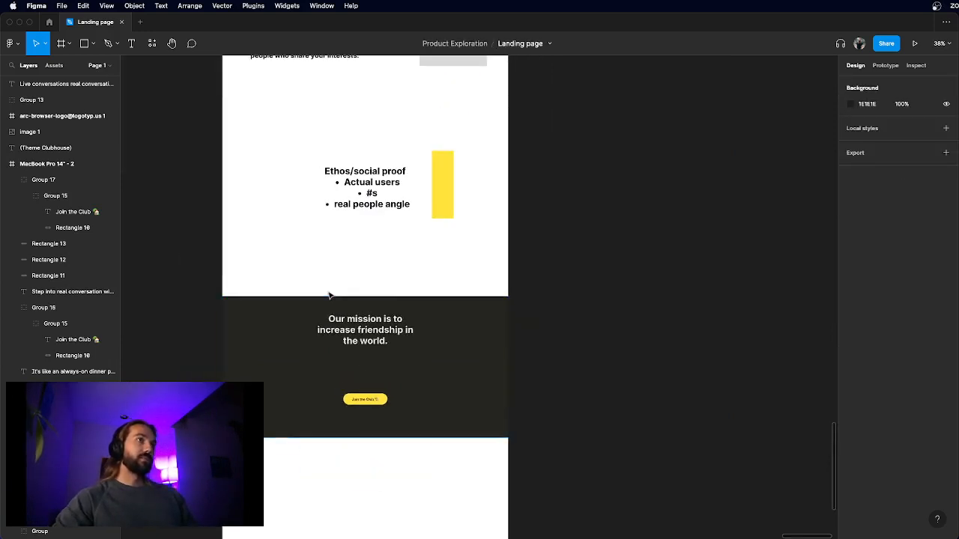
scroll(330, 294, up, 5)
scroll(368, 388, down, 1)
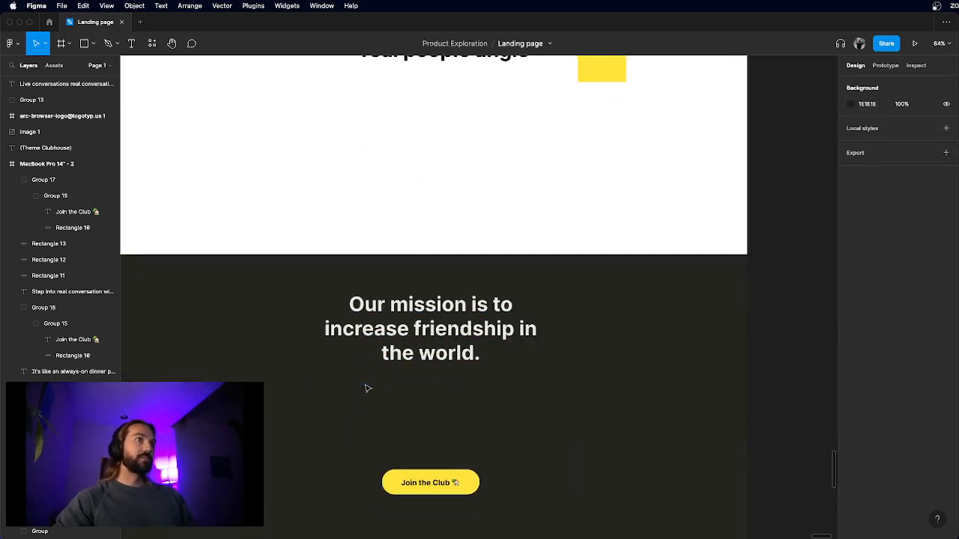
click(453, 343)
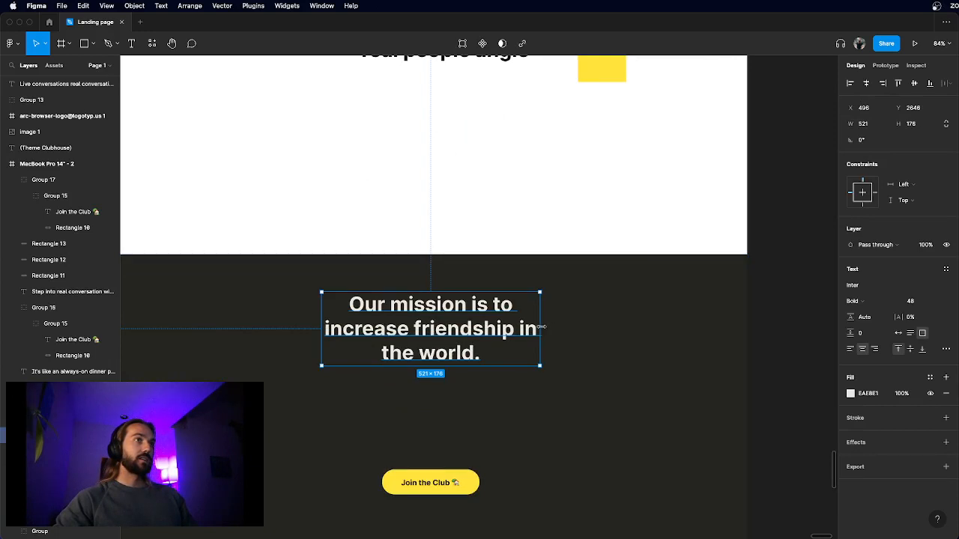
drag(540, 326, 505, 332)
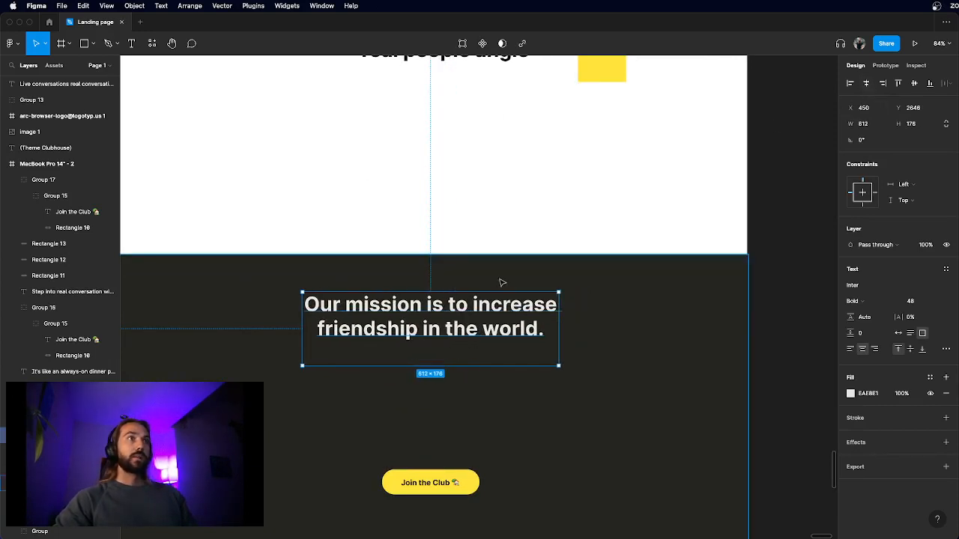
drag(439, 365, 460, 345)
scroll(438, 338, down, 2)
scroll(525, 442, down, 3)
click(641, 399)
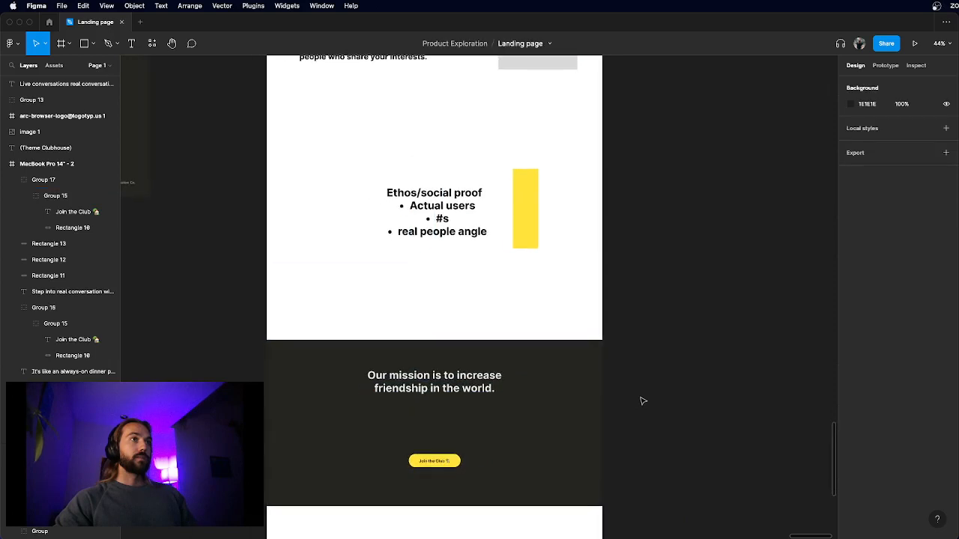
- Examine the order and spacing of the page sections from the hero through social proof to the mission section
scroll(514, 486, up, 3)
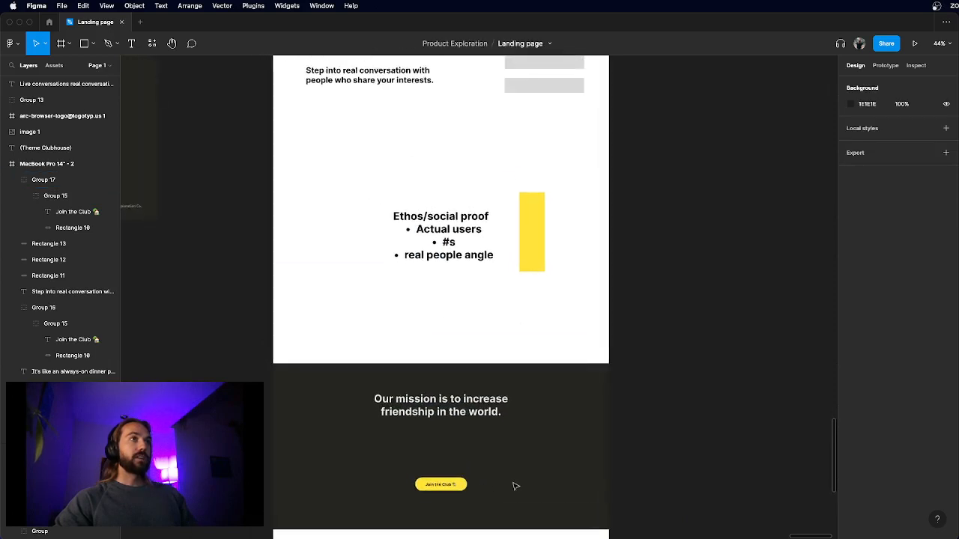
scroll(514, 487, down, 2)
scroll(514, 486, up, 3)
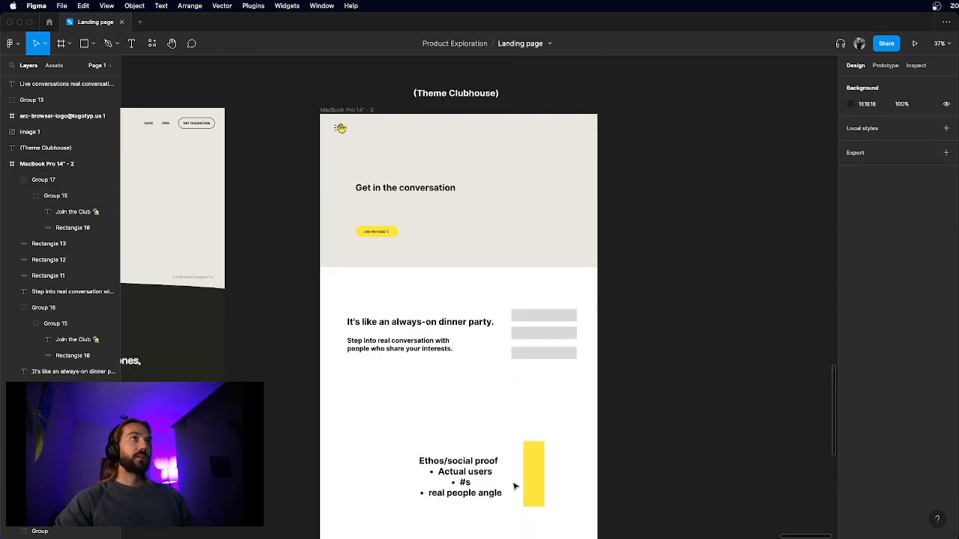
scroll(569, 352, down, 3)
scroll(469, 413, up, 2)
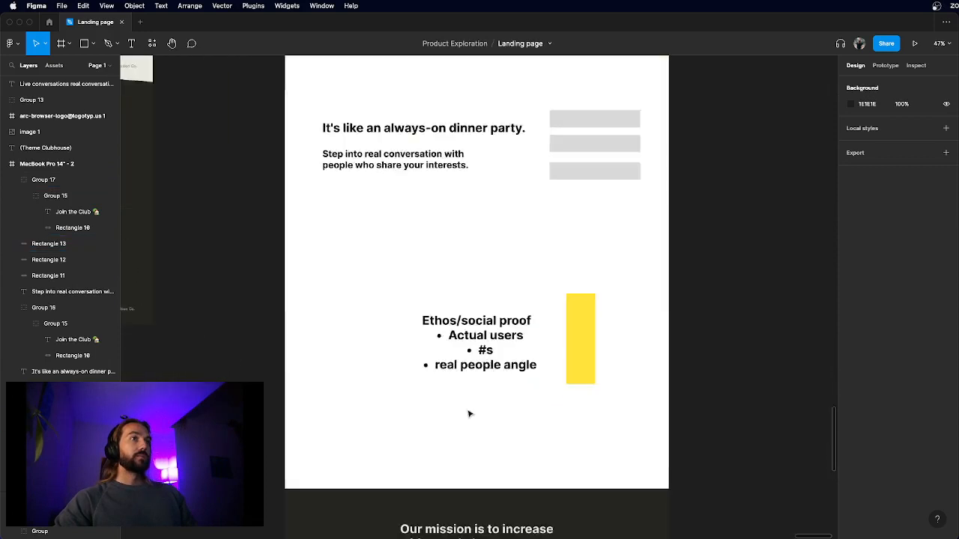
scroll(469, 413, up, 2)
scroll(469, 413, down, 2)
scroll(469, 413, down, 1)
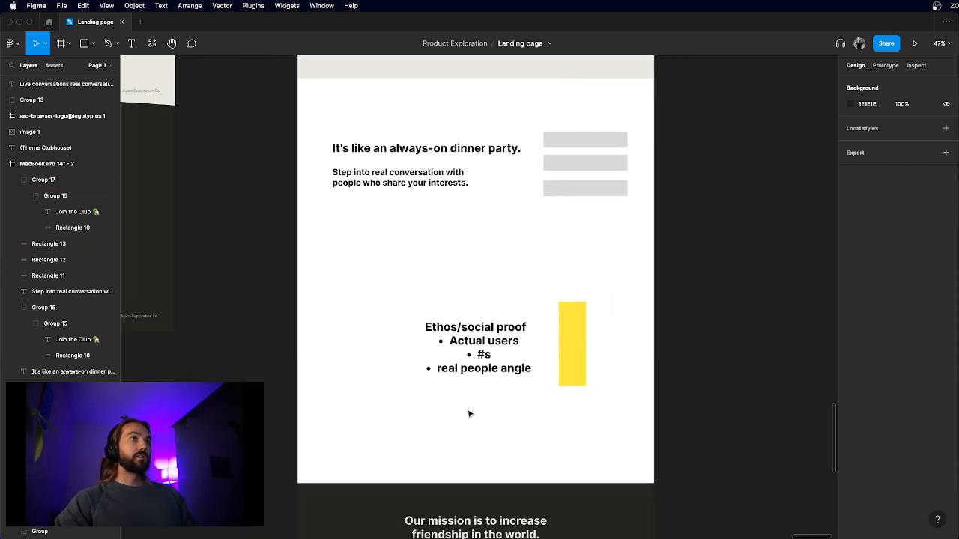
scroll(469, 414, down, 2)
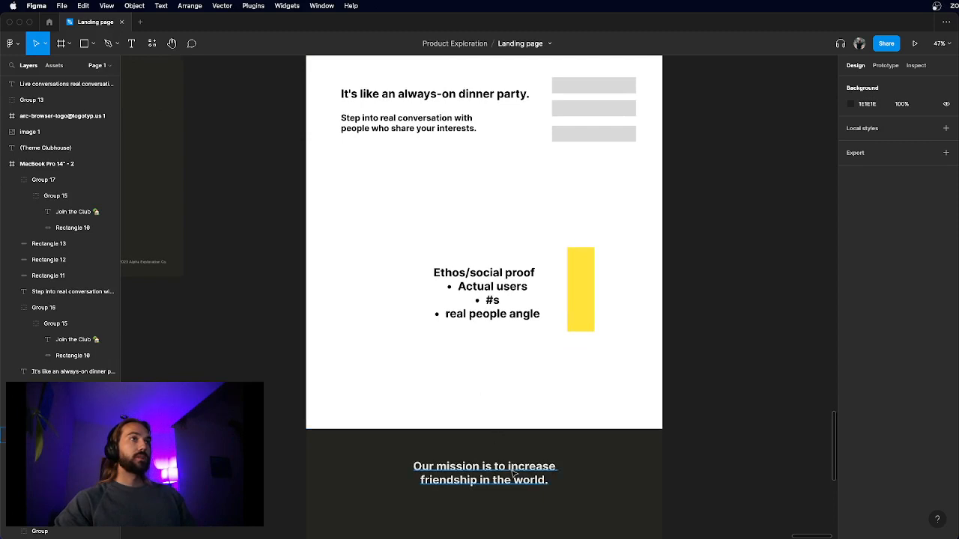
scroll(514, 473, down, 3)
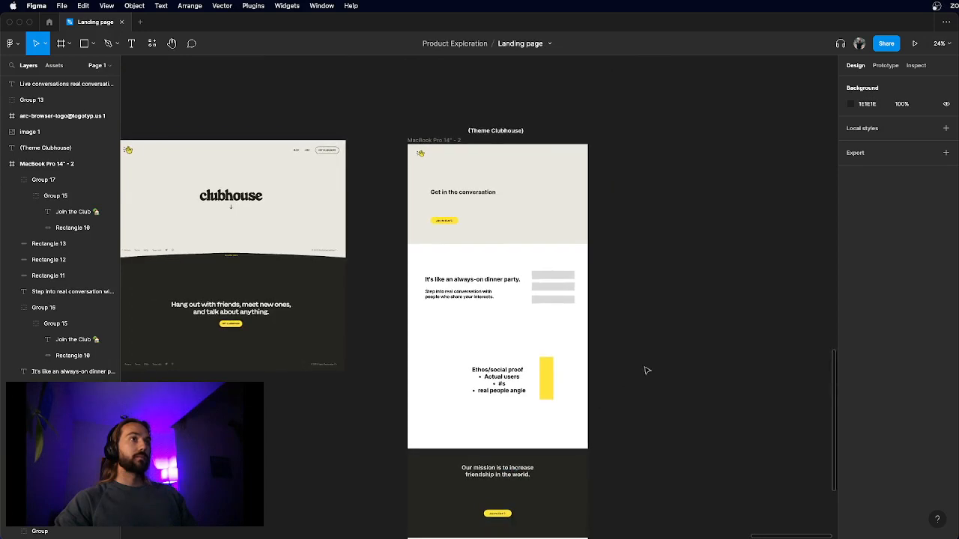
scroll(472, 470, up, 2)
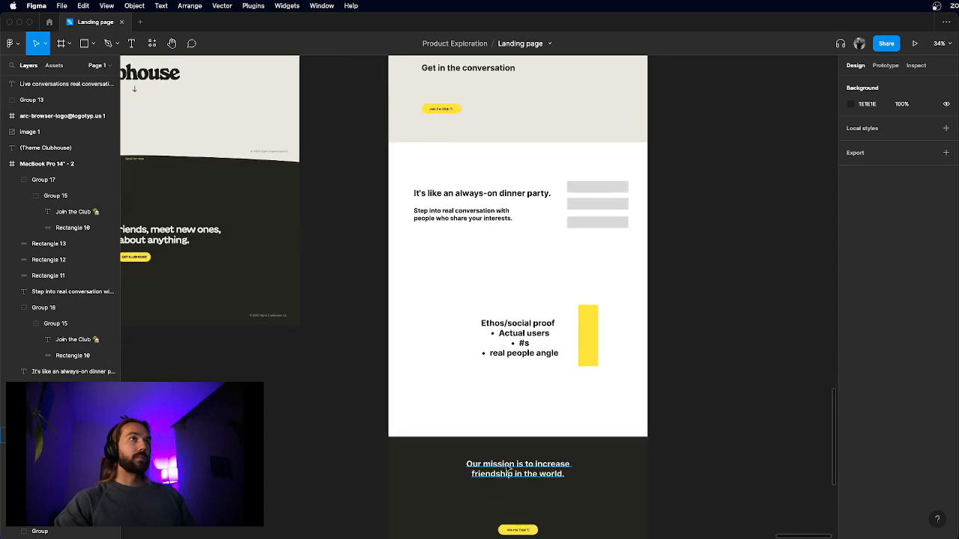
scroll(508, 469, down, 2)
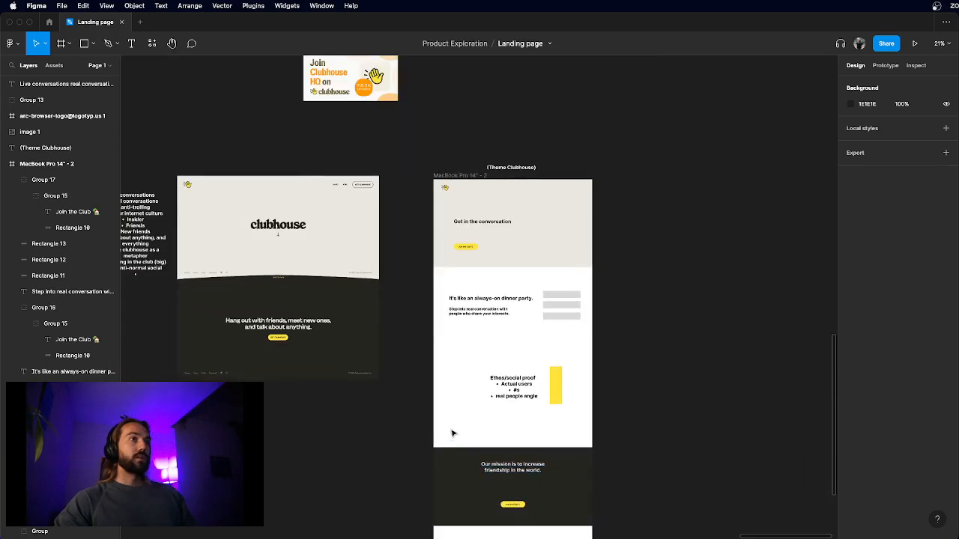
- Compare the redesigned page with the "Join Clubhouse HQ" banner and the original Clubhouse page
scroll(453, 432, down, 1)
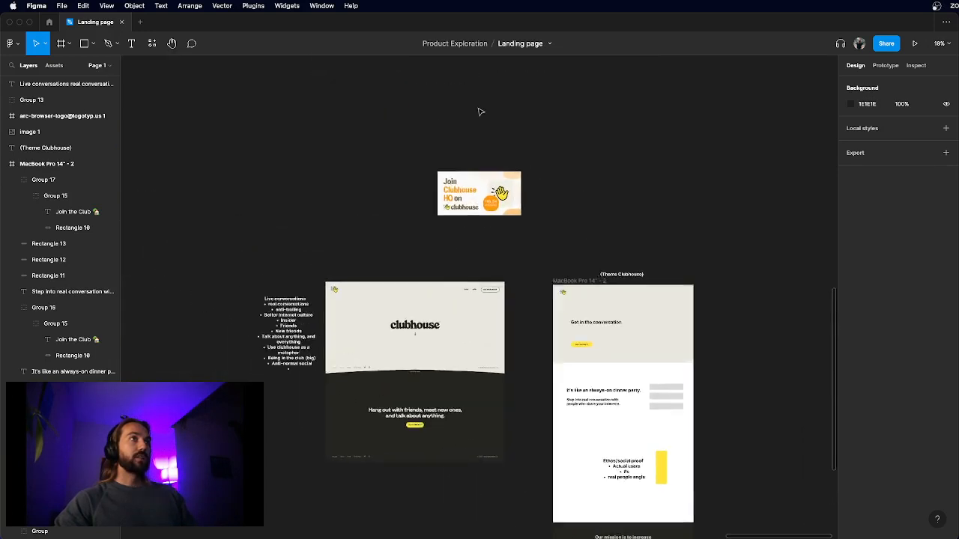
scroll(480, 109, up, 5)
scroll(445, 261, up, 3)
scroll(445, 416, down, 4)
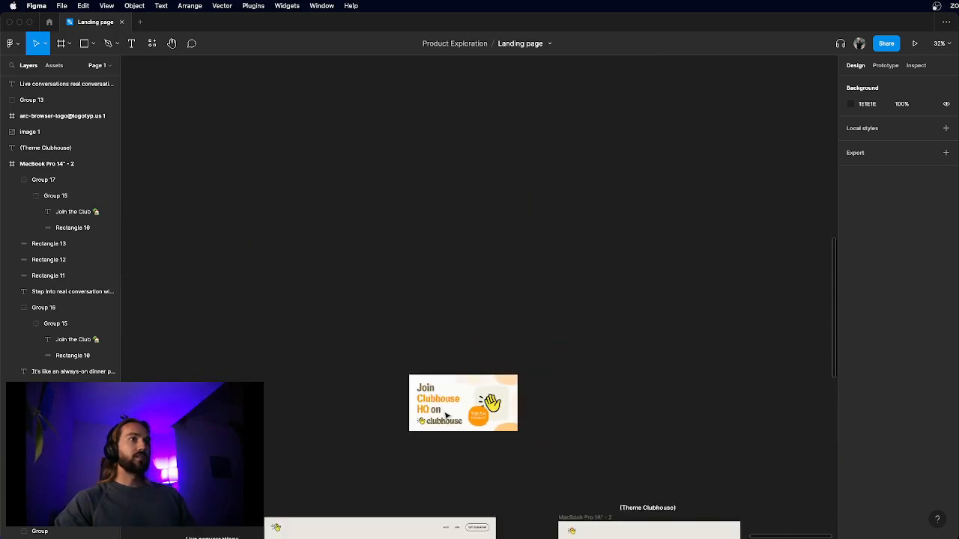
scroll(450, 405, down, 5)
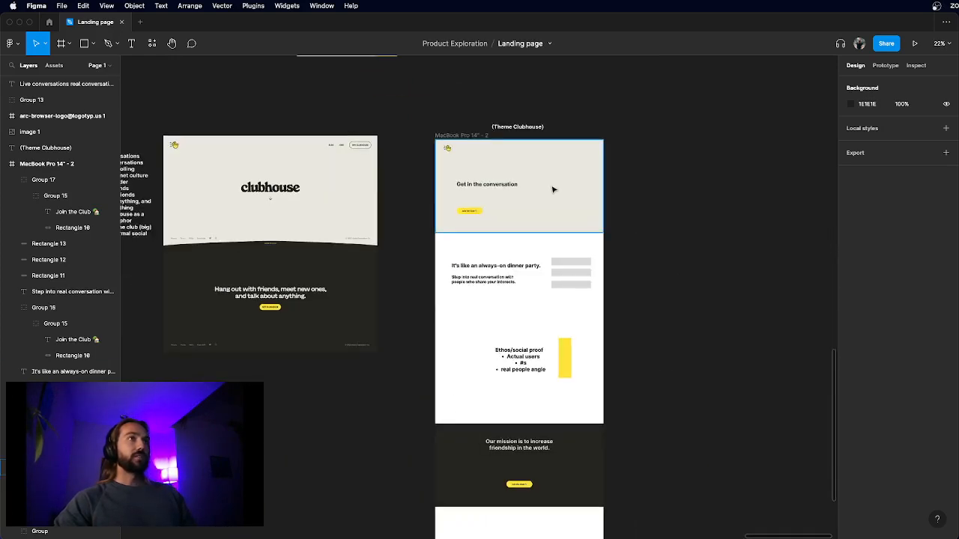
scroll(553, 189, up, 2)
scroll(482, 312, down, 3)
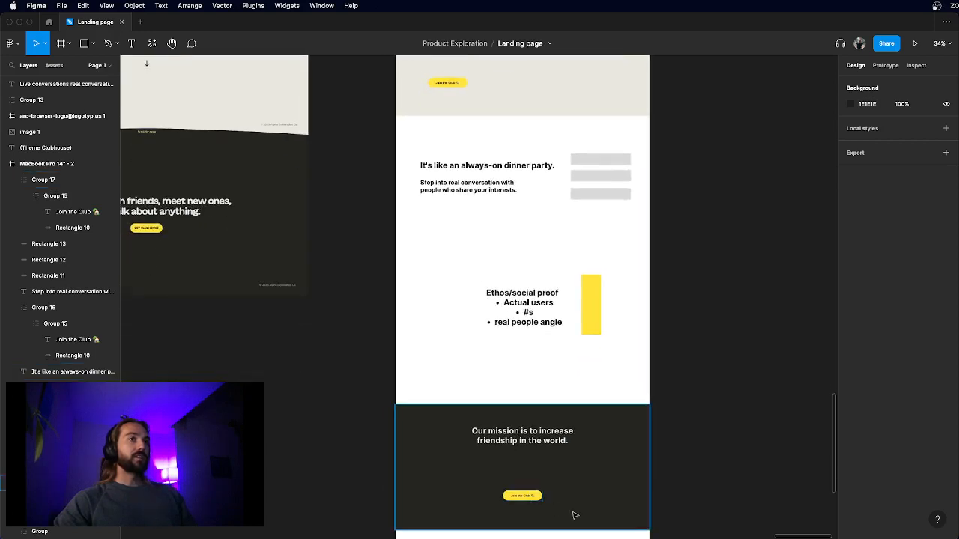
scroll(532, 501, up, 5)
scroll(532, 502, down, 2)
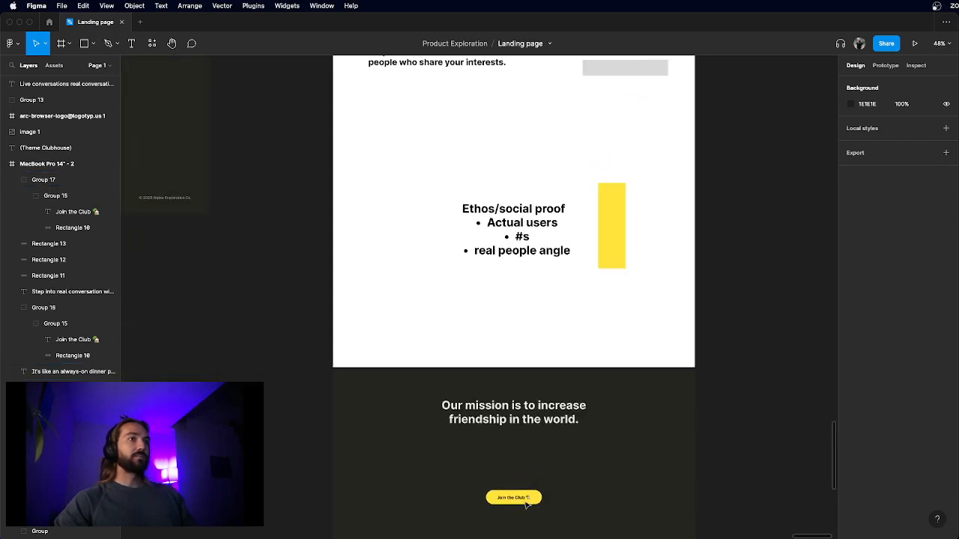
scroll(546, 505, down, 4)
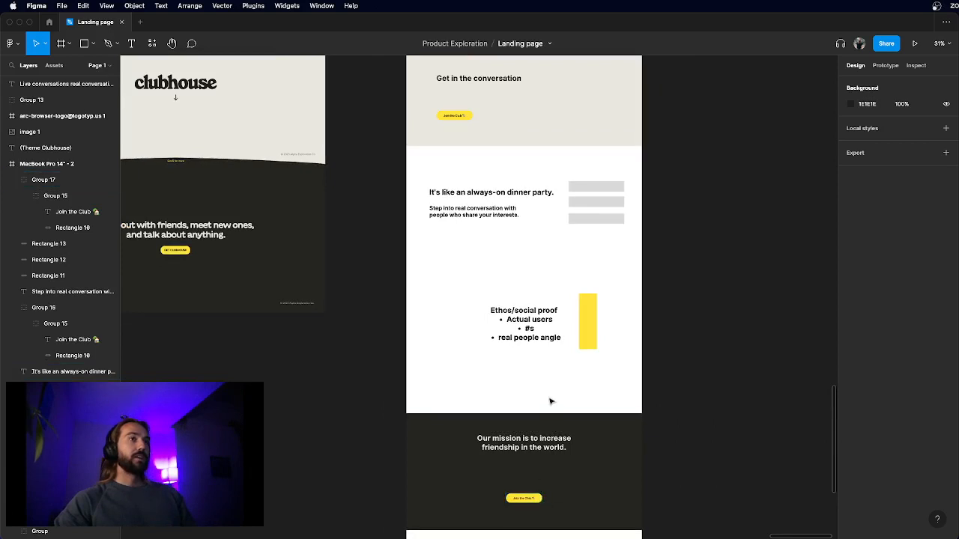
- Reorder the page by moving the Ethos/social proof text and yellow rectangle below the mission section, and the mission section up beneath the dinner-party section
drag(618, 376, 505, 466)
scroll(480, 274, down, 3)
click(555, 438)
click(488, 393)
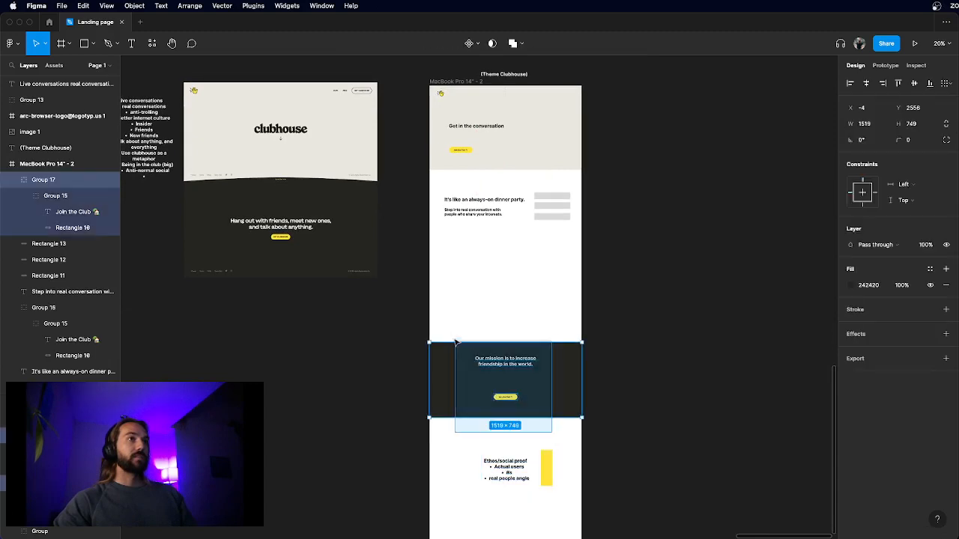
drag(516, 378, 515, 290)
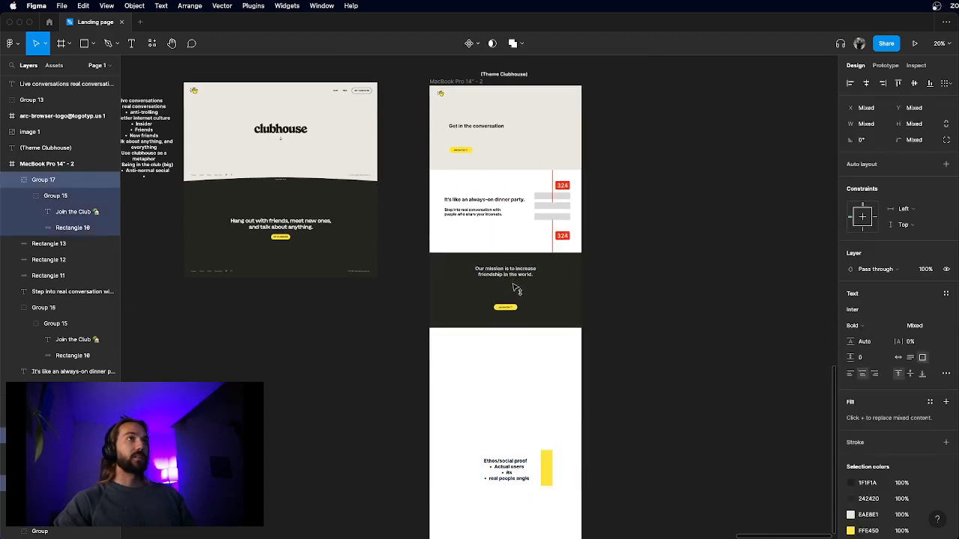
click(668, 326)
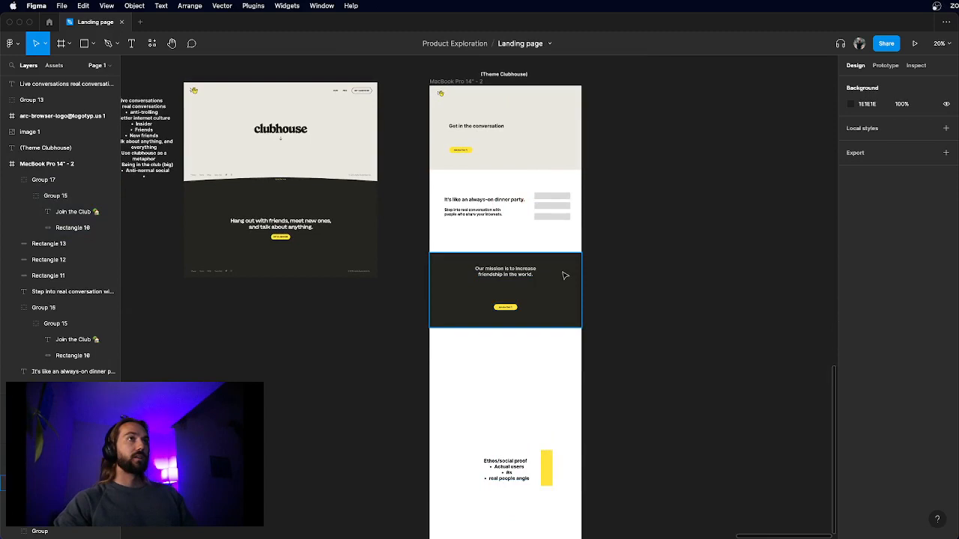
scroll(527, 256, up, 3)
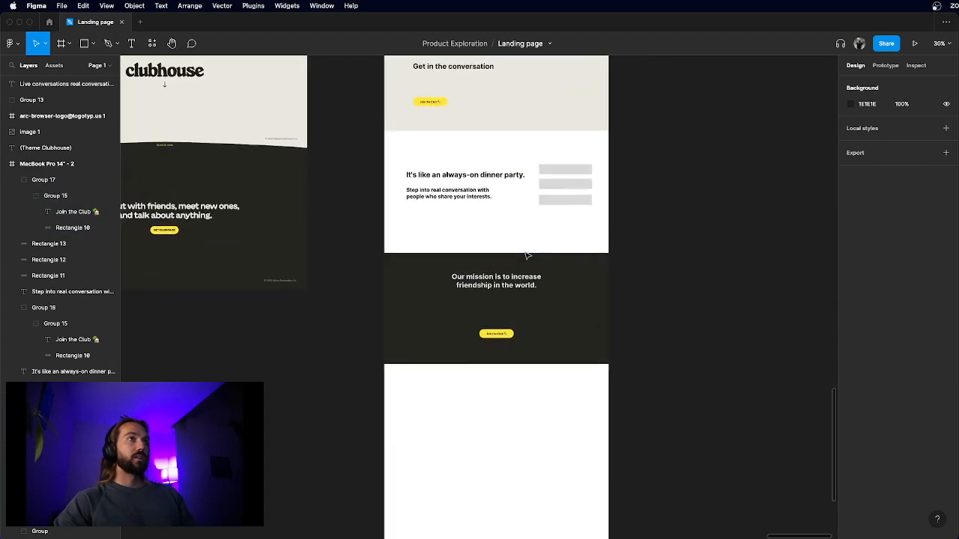
scroll(528, 255, down, 2)
scroll(527, 255, down, 3)
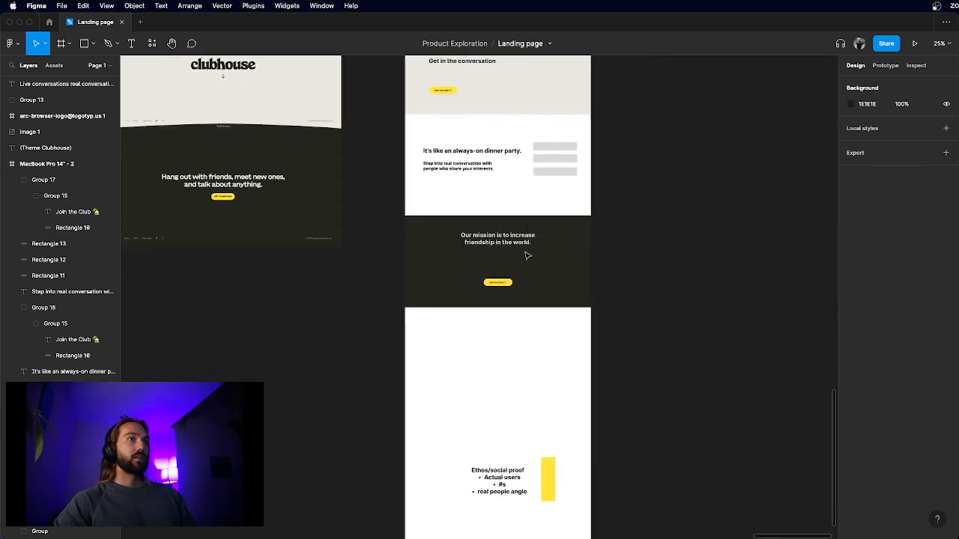
- Move the Ethos/social proof text and yellow rectangle out of the page frame onto the empty canvas beside the dinner-party section
scroll(540, 464, up, 2)
drag(579, 518, 390, 392)
scroll(389, 392, down, 2)
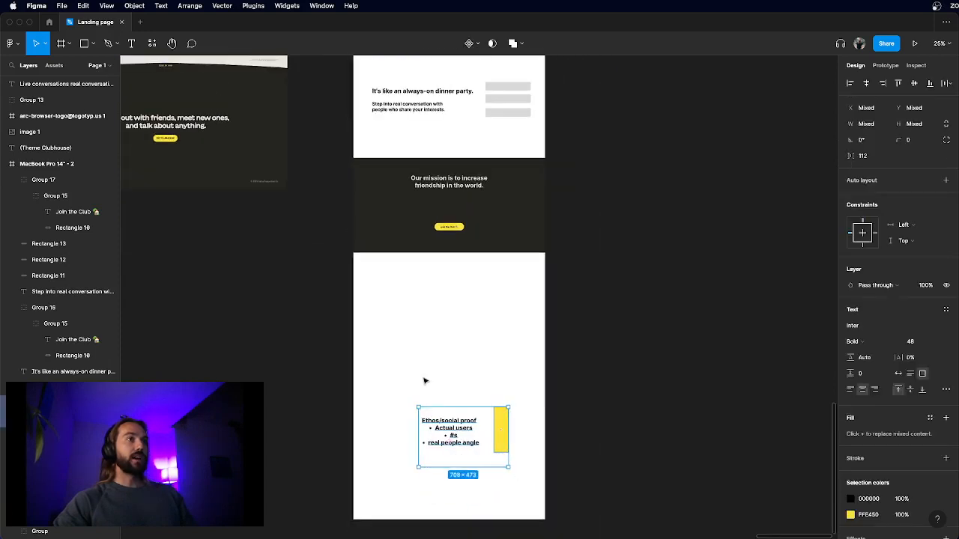
scroll(445, 456, up, 2)
scroll(448, 454, down, 3)
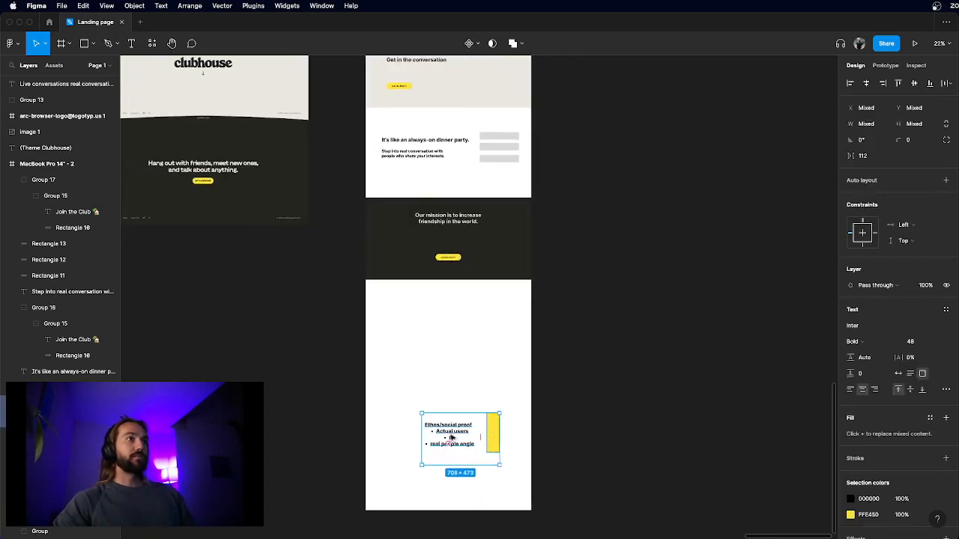
drag(452, 437, 578, 144)
key(Escape)
scroll(422, 150, up, 4)
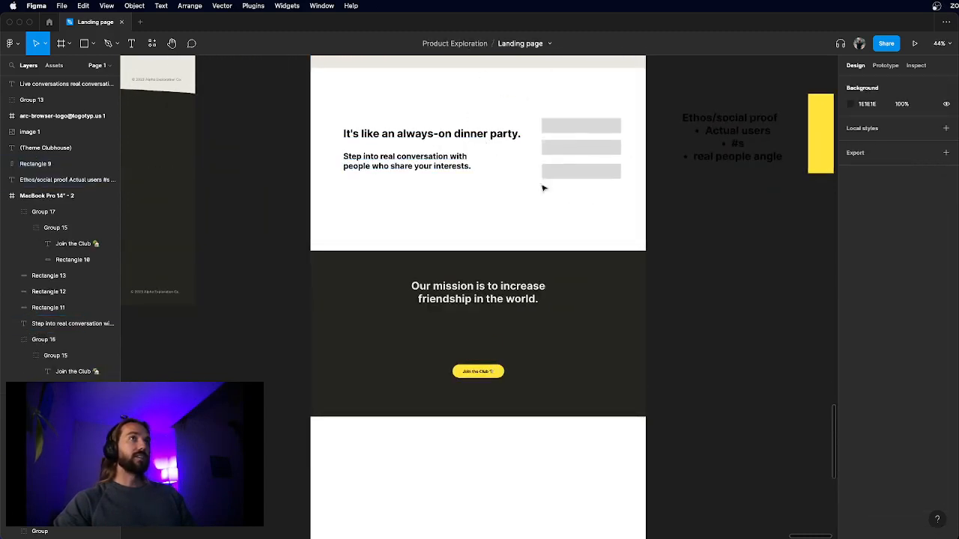
- Examine the mission section's heading, button and spacing in relation to the dinner-party section and hero above it
scroll(702, 222, left, 2)
click(505, 333)
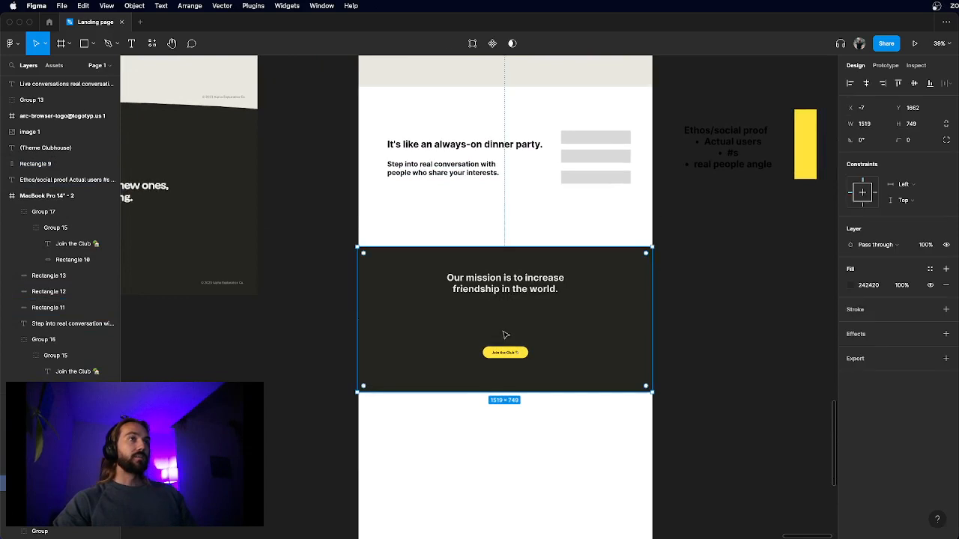
scroll(505, 335, up, 3)
scroll(505, 335, down, 3)
key(Escape)
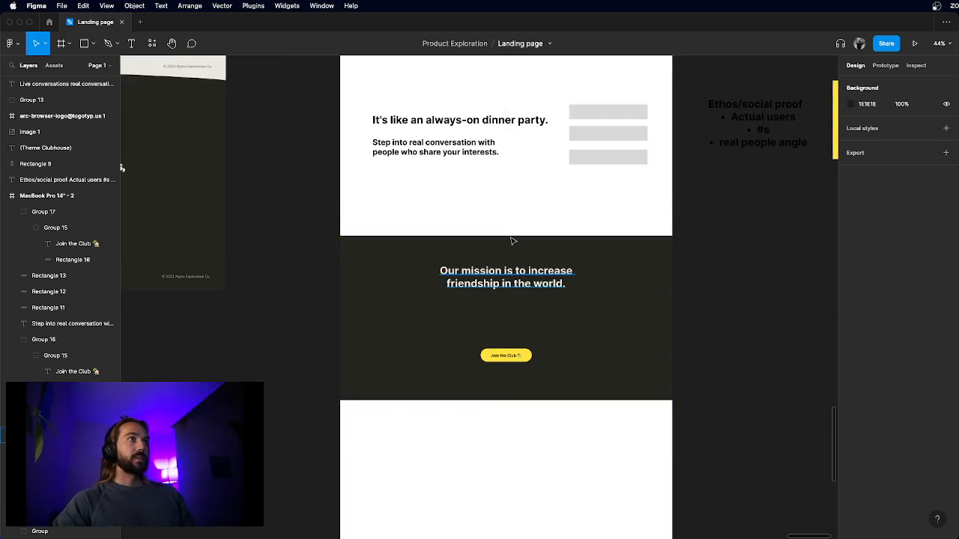
scroll(512, 241, up, 3)
mouse_move(475, 321)
mouse_down()
mouse_move(476, 354)
mouse_move(473, 166)
mouse_move(473, 335)
mouse_move(489, 325)
mouse_up()
key(super+z)
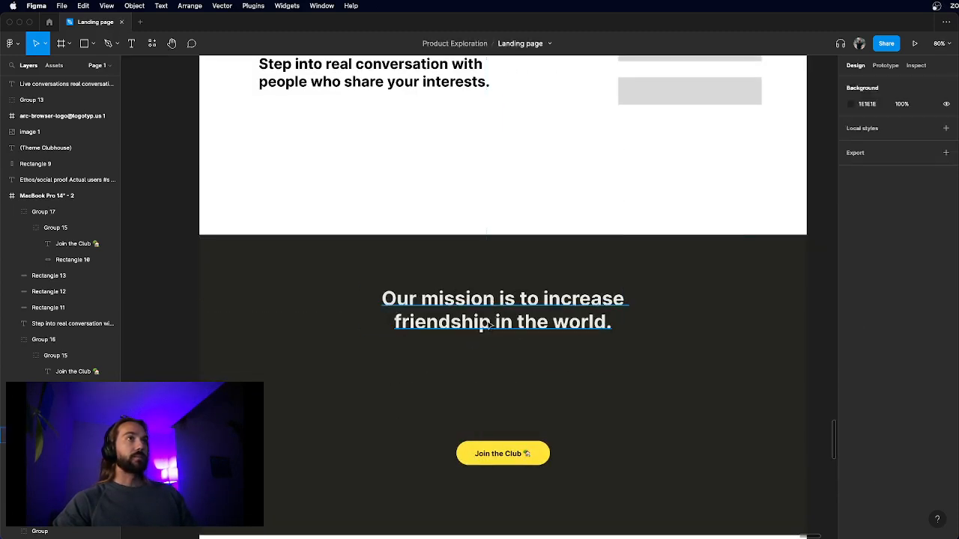
scroll(488, 325, down, 5)
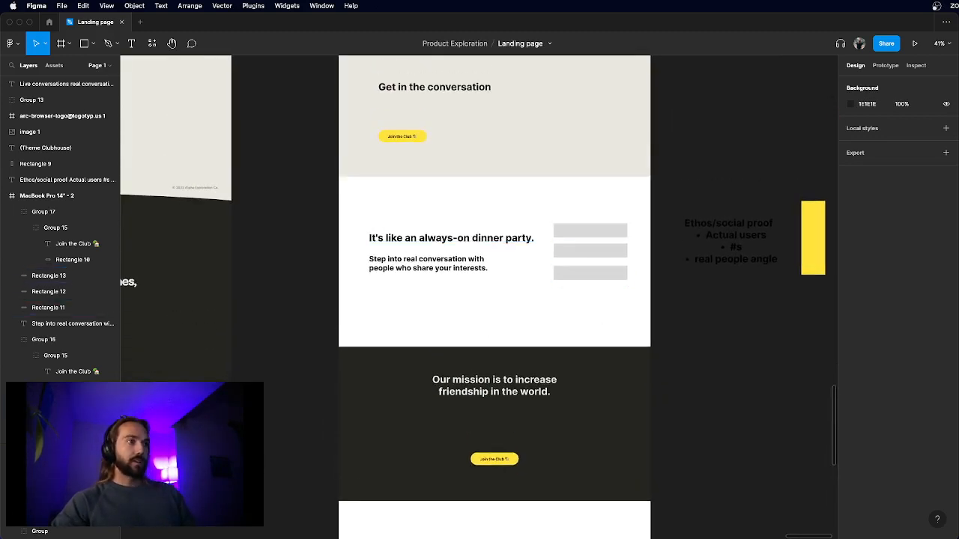
- Switch to Chrome and search Google Images for "clubhouse app" in a new browser tab
key(super+Tab)
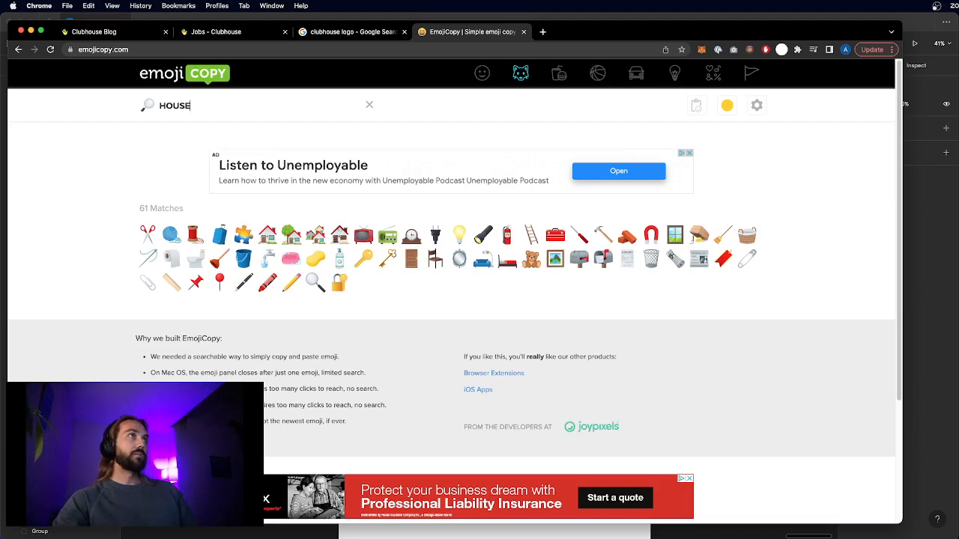
key(super+t)
text(clubhouse )
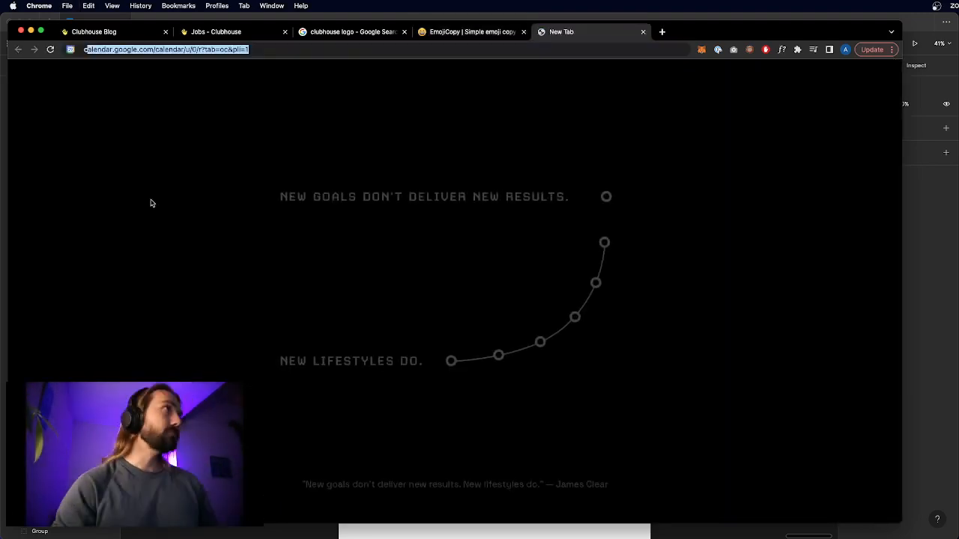
text(app)
key(Return)
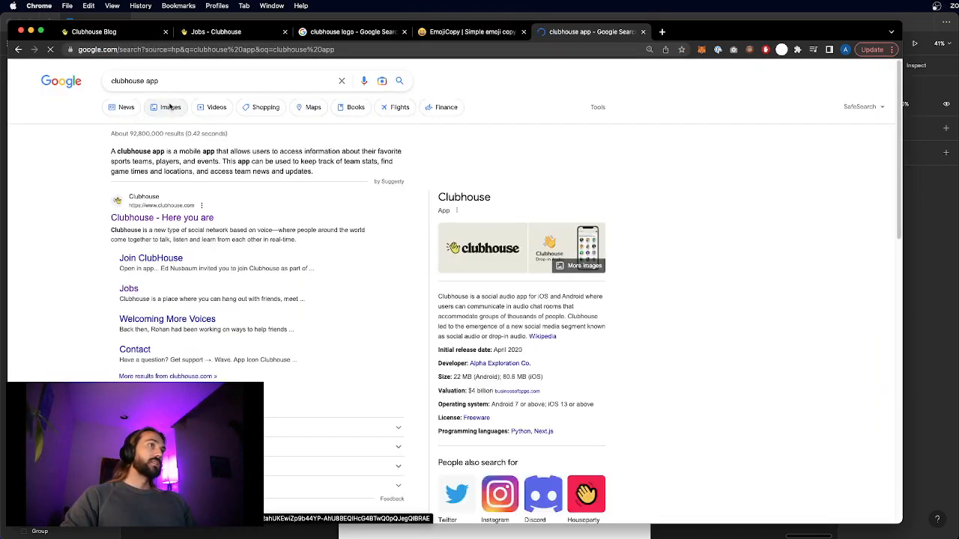
click(170, 108)
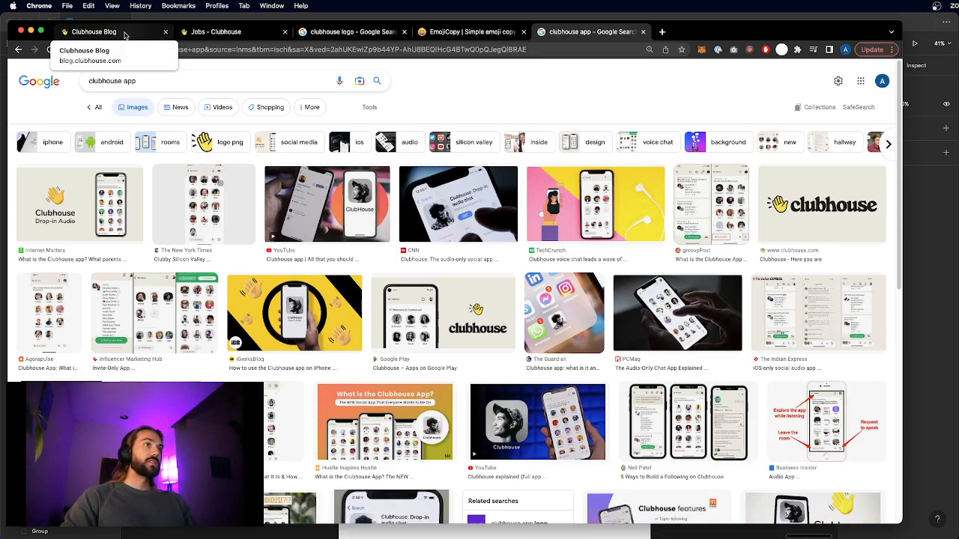
- Look through the Clubhouse Blog and its "Tools for Keeping Your House In Order" post for app screen images
click(125, 33)
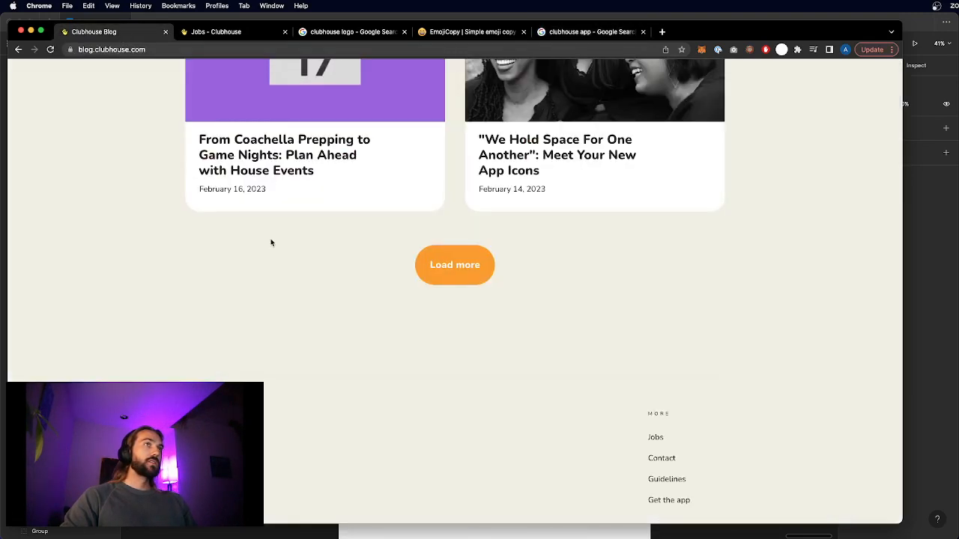
scroll(213, 277, up, 7)
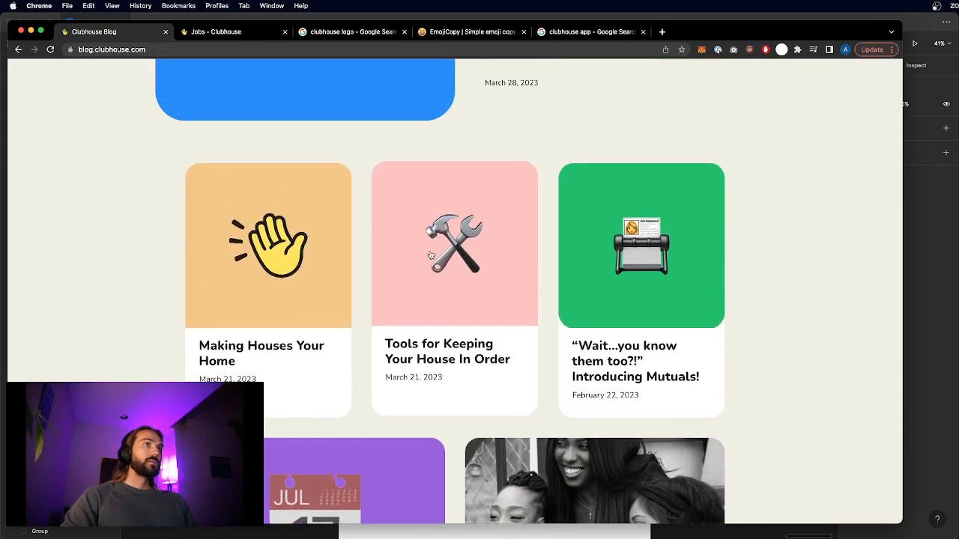
click(436, 291)
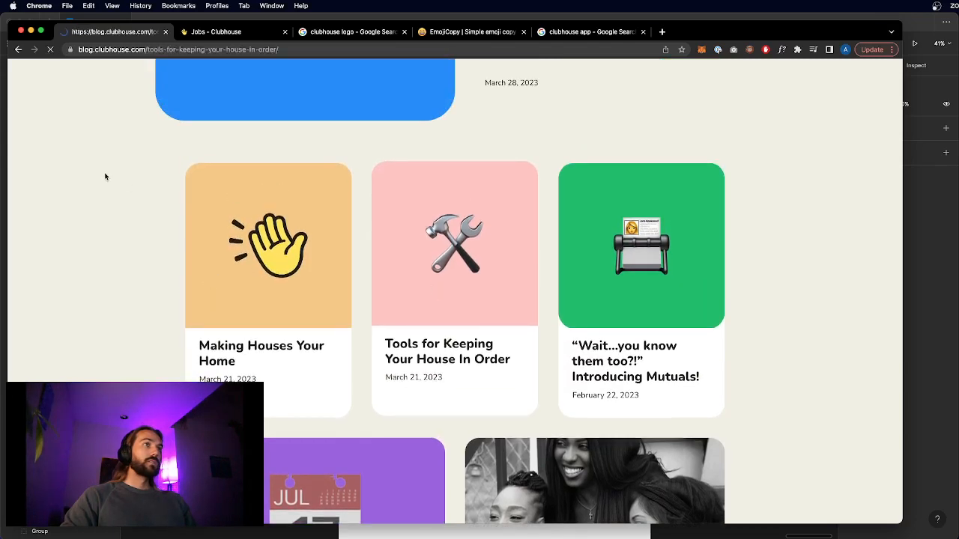
scroll(104, 177, down, 5)
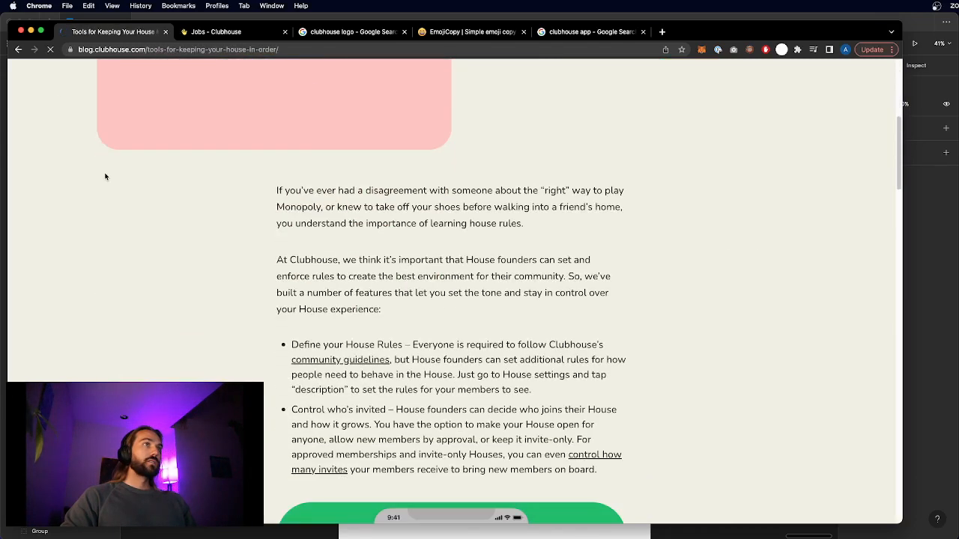
scroll(105, 176, down, 4)
scroll(105, 176, down, 15)
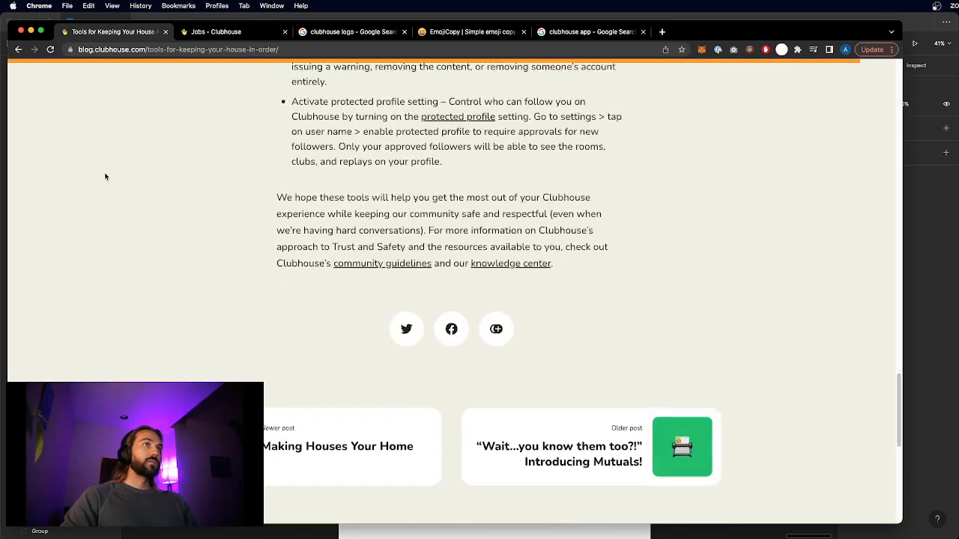
scroll(97, 143, up, 8)
scroll(137, 189, down, 9)
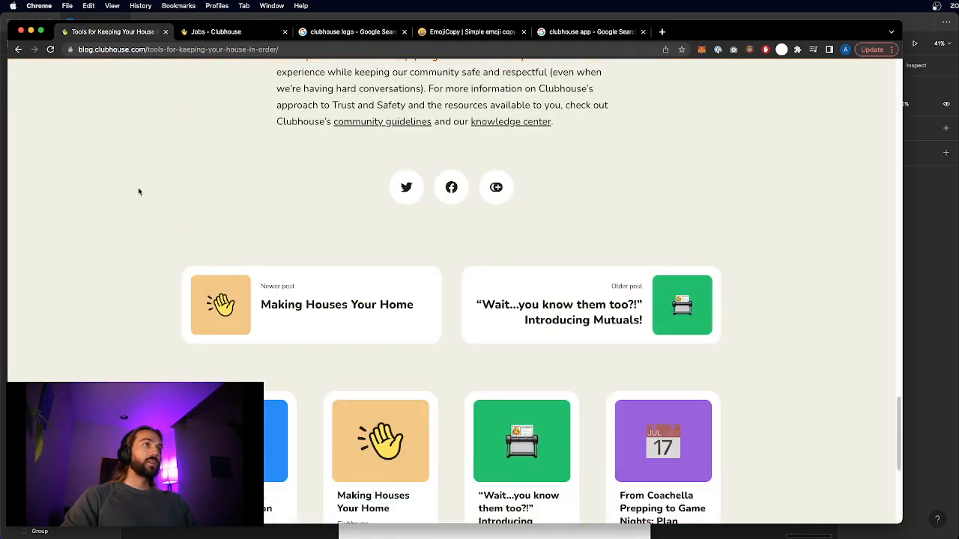
- Open the "Making Houses Your Home" post and take a screenshot of its three phone app screens
click(353, 332)
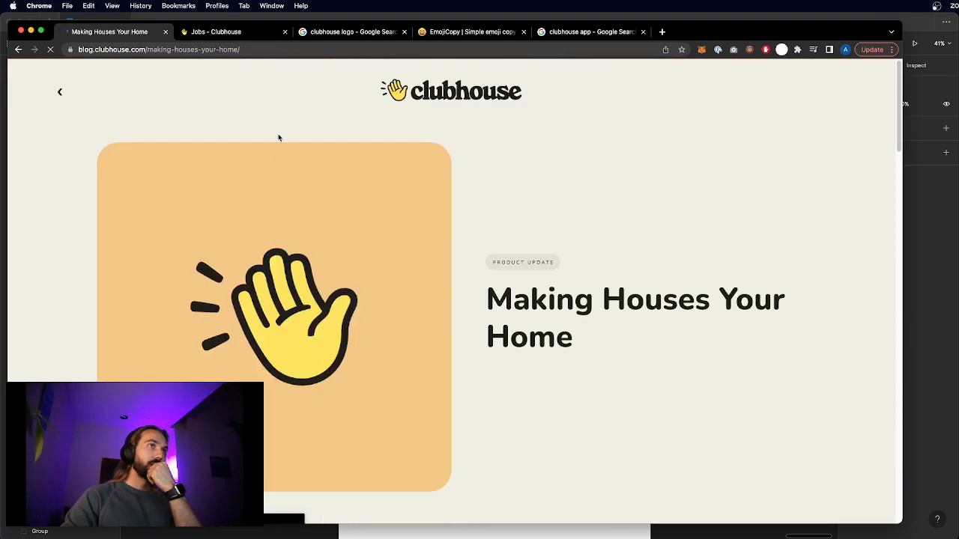
scroll(260, 216, down, 7)
scroll(260, 218, down, 3)
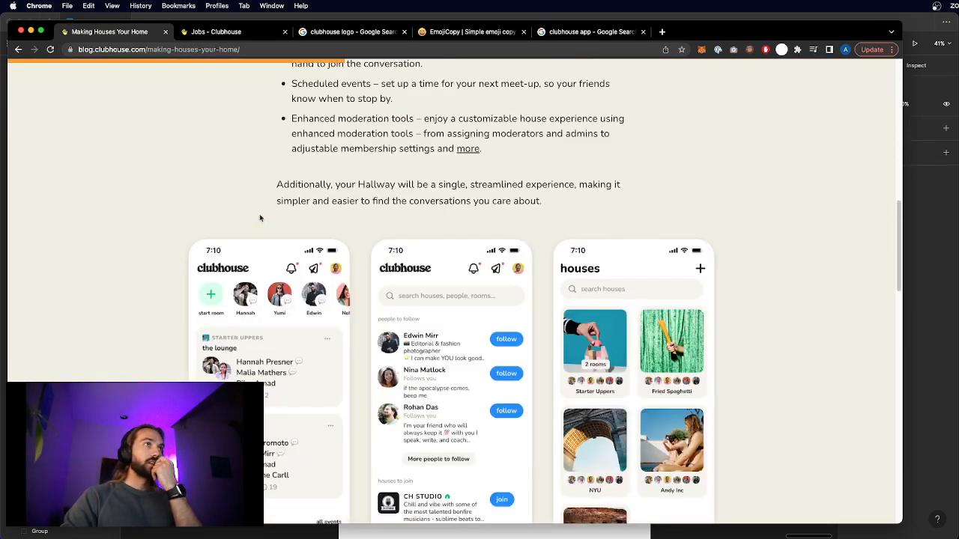
scroll(260, 218, down, 2)
scroll(260, 216, down, 1)
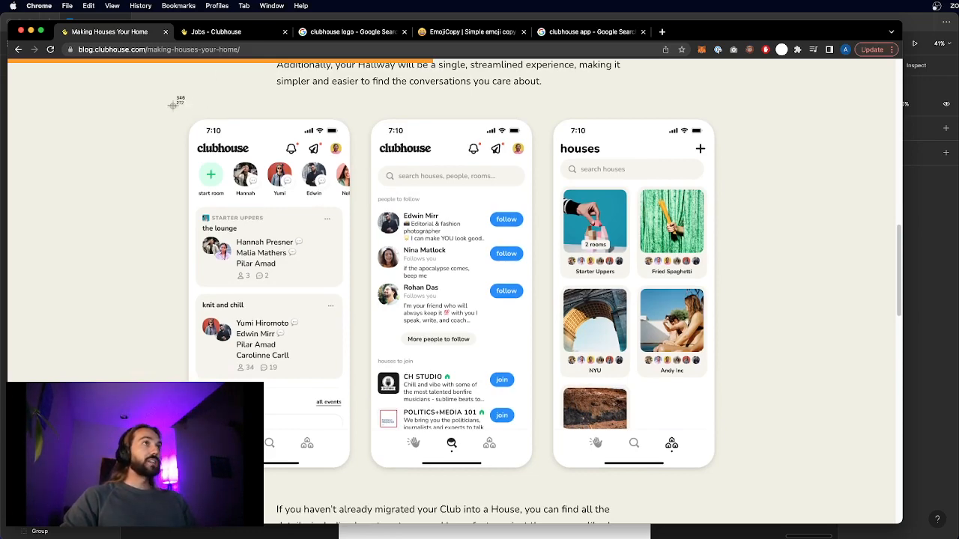
drag(173, 104, 763, 496)
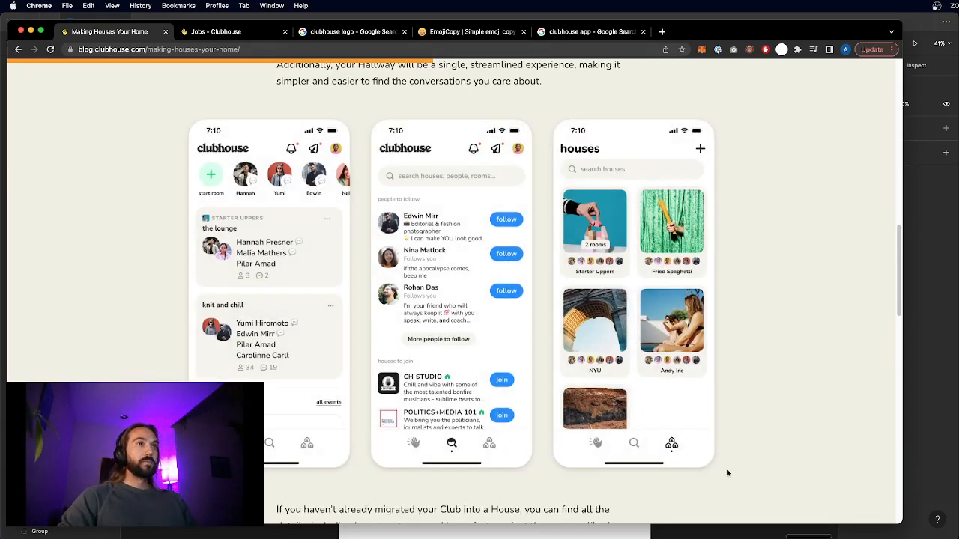
- Return to Figma and place the newest screenshot of the three phone screens from the Desktop onto the canvas
click(954, 263)
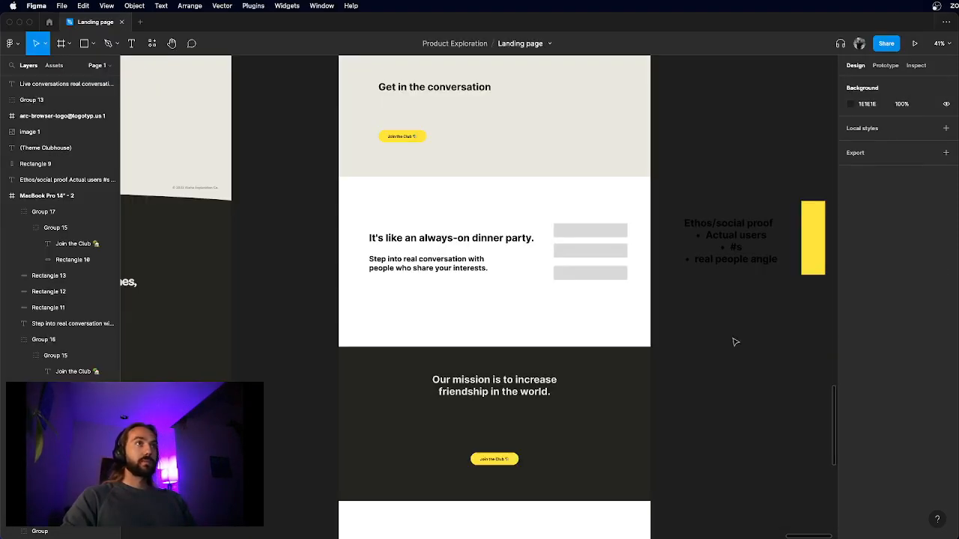
key(super+shift+k)
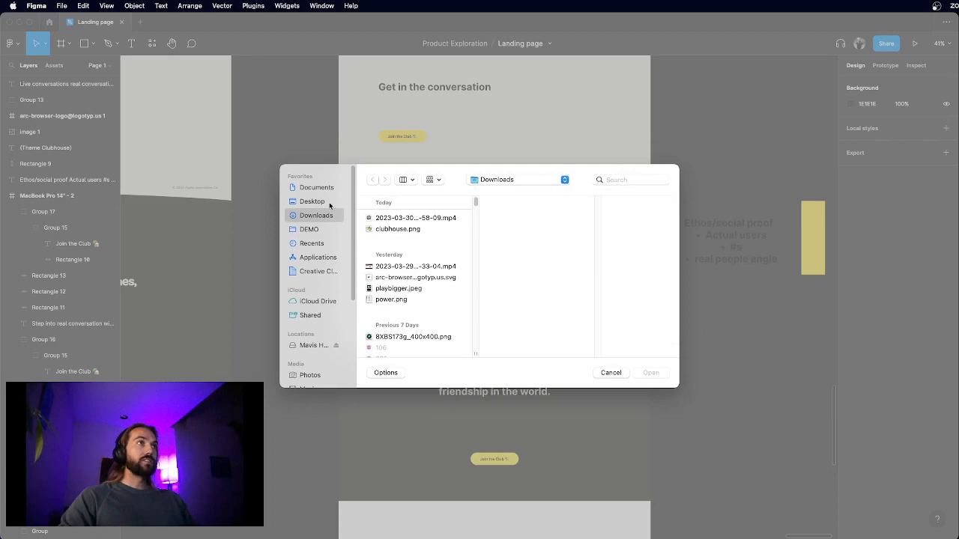
click(313, 202)
click(399, 219)
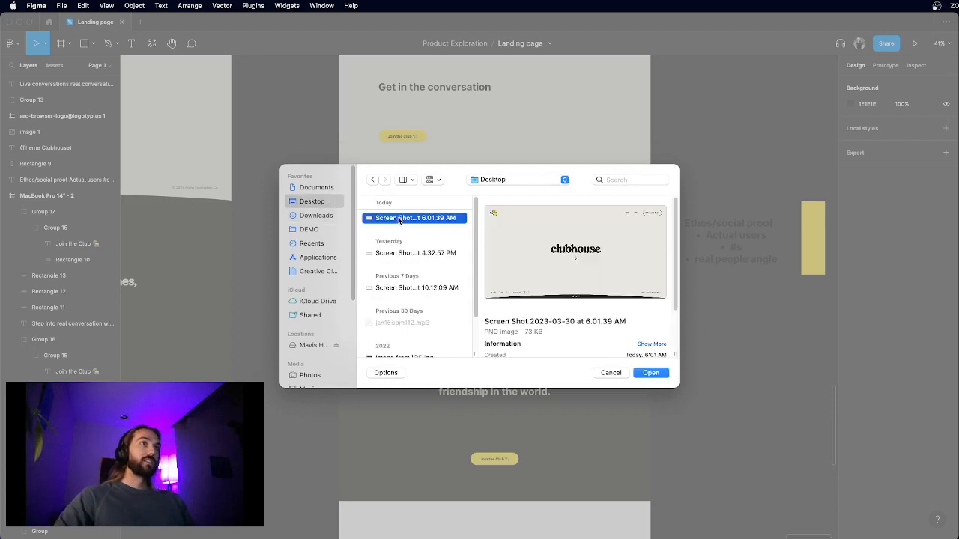
double_click(399, 226)
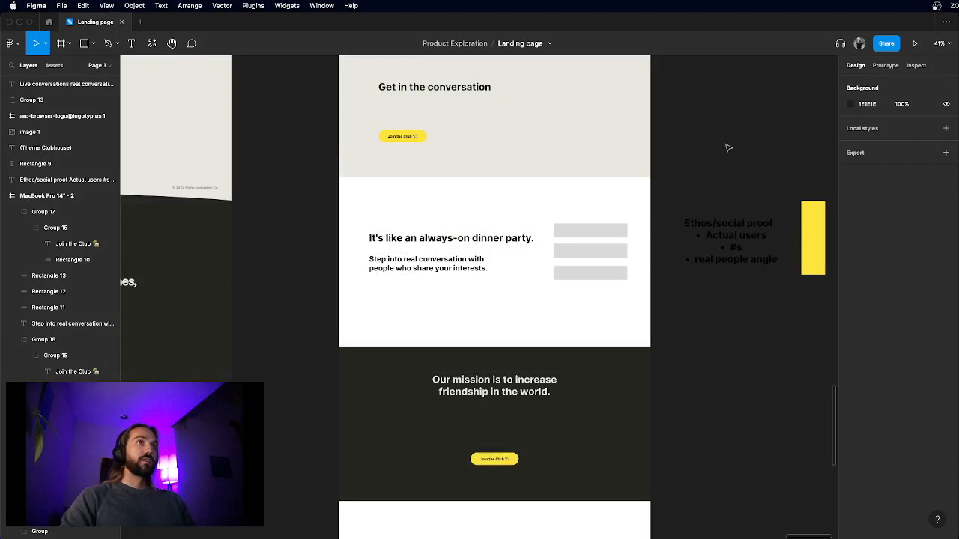
click(761, 118)
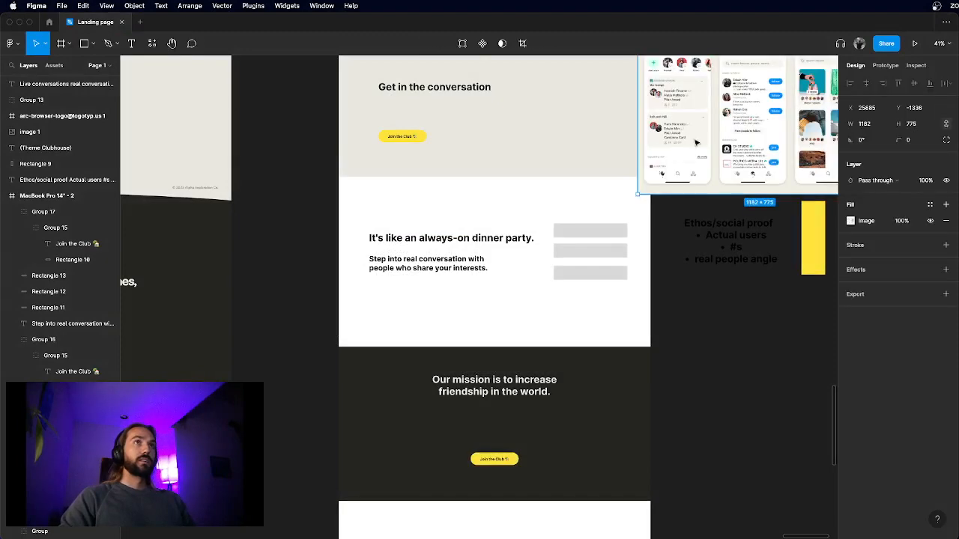
- Move the phone screenshot clear of the page frame onto the empty canvas beside the hero and duplicate it just below
scroll(588, 204, down, 3)
scroll(592, 195, right, 1)
scroll(592, 195, up, 1)
click(597, 151)
scroll(557, 217, up, 5)
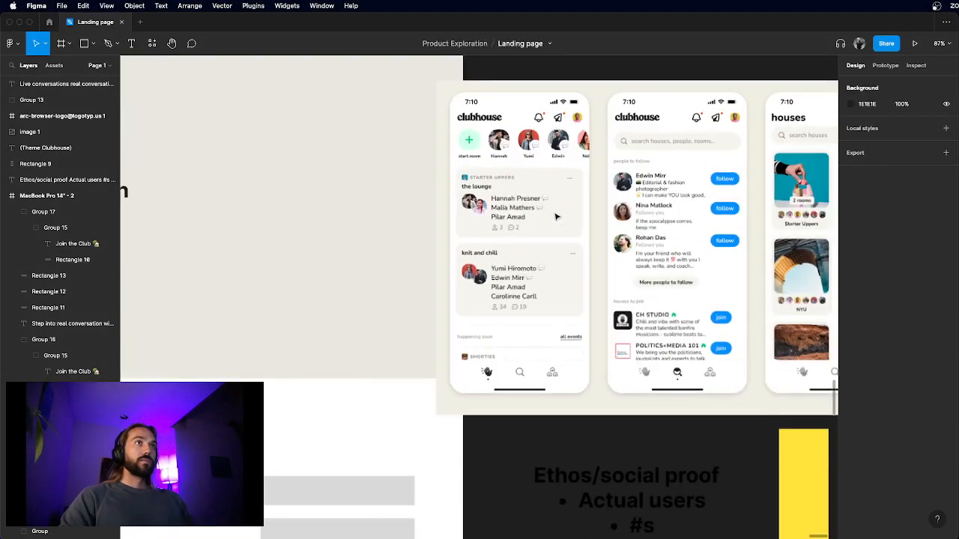
scroll(557, 218, down, 5)
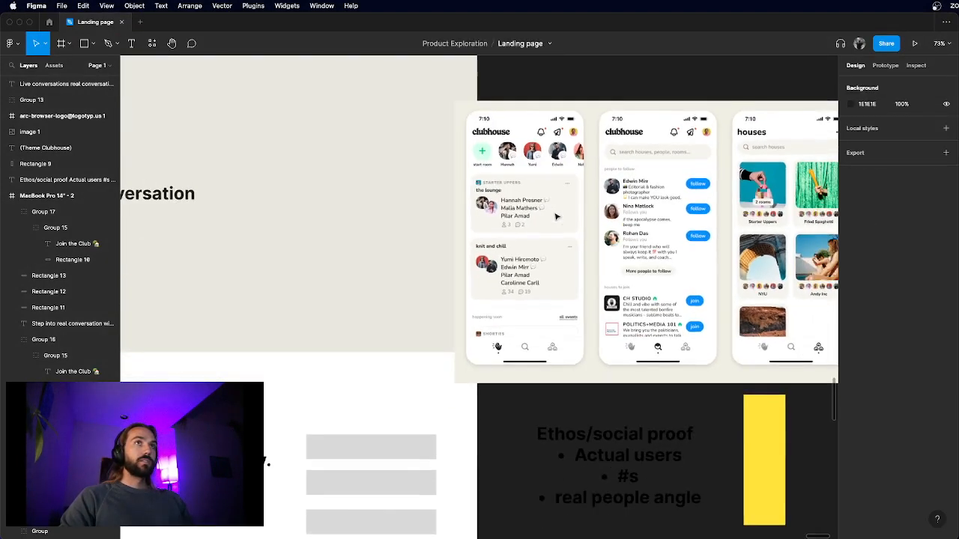
drag(579, 252, 683, 187)
scroll(721, 325, down, 3)
alt+drag(700, 264, 749, 363)
- Crop the duplicated screenshot to only the "houses" phone screen, about 387 × 775
click(850, 222)
click(732, 245)
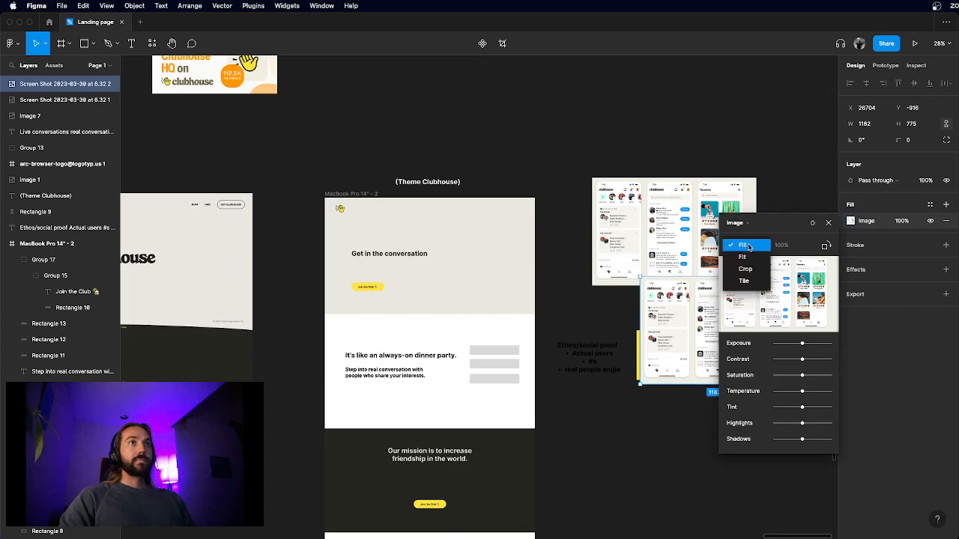
click(748, 270)
scroll(661, 329, right, 3)
scroll(659, 329, right, 2)
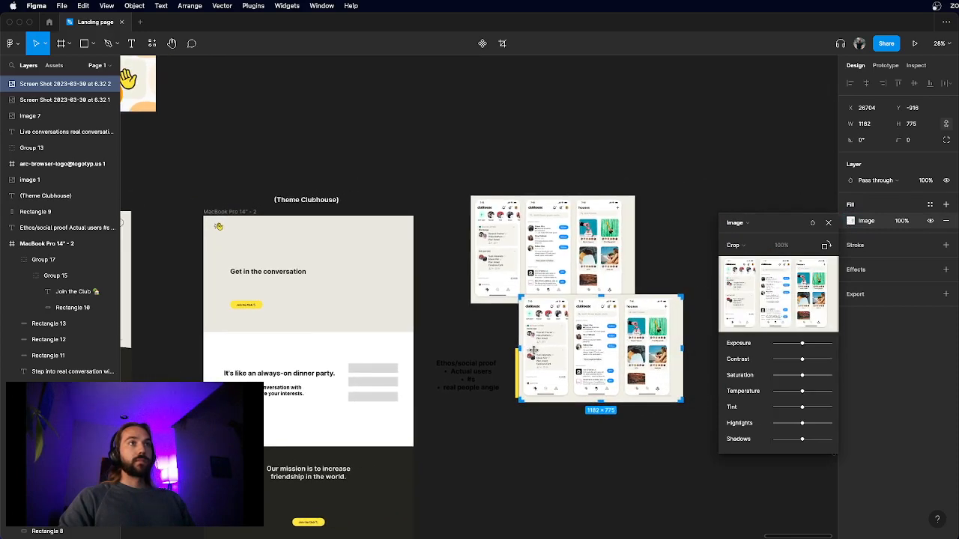
drag(518, 349, 620, 350)
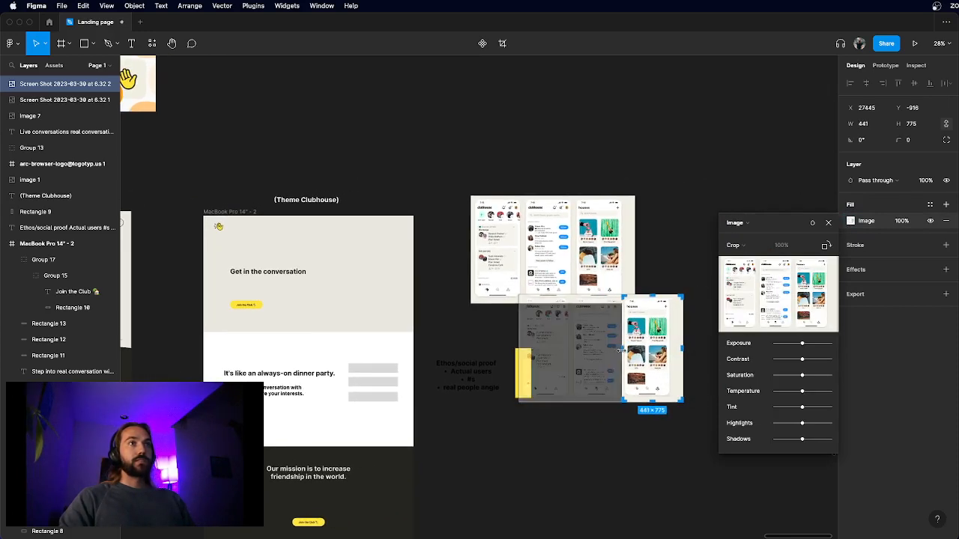
scroll(619, 349, up, 10)
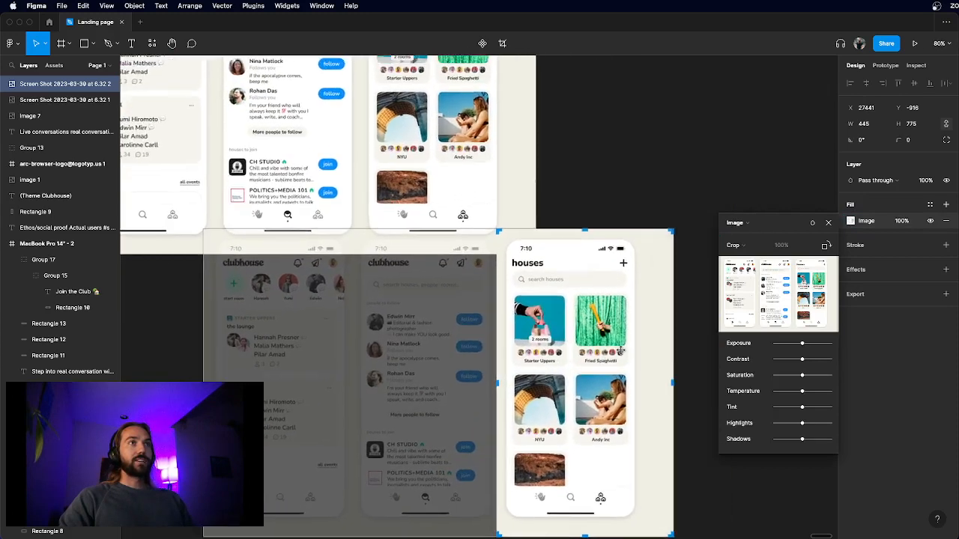
drag(653, 387, 632, 387)
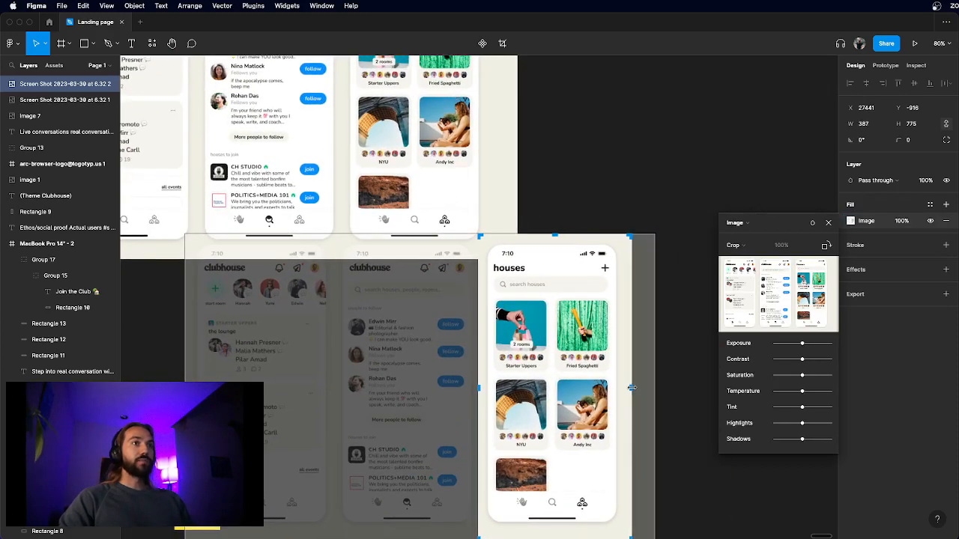
click(591, 188)
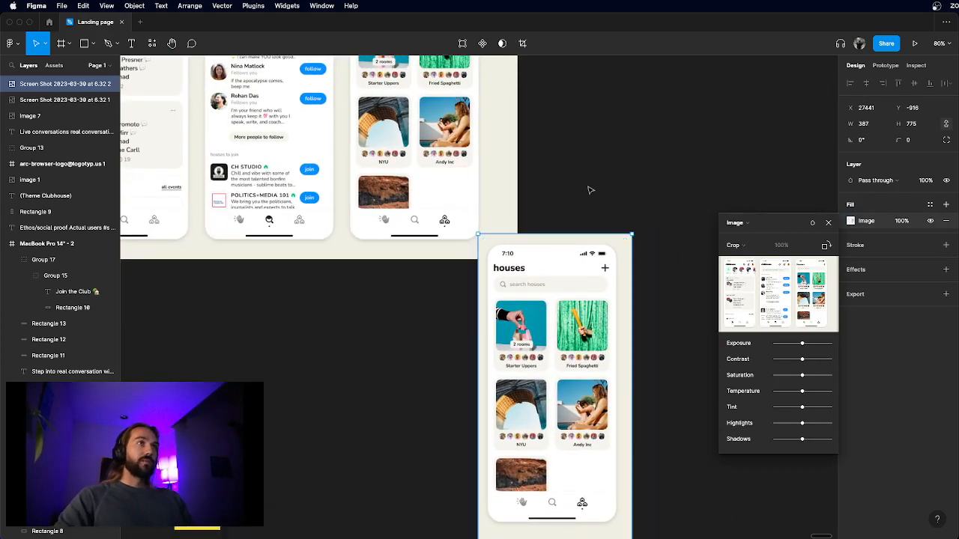
- Move the cropped "houses" phone image into the beige hero, to the right of the "Get in the conversation" heading
scroll(598, 172, down, 8)
drag(587, 231, 212, 125)
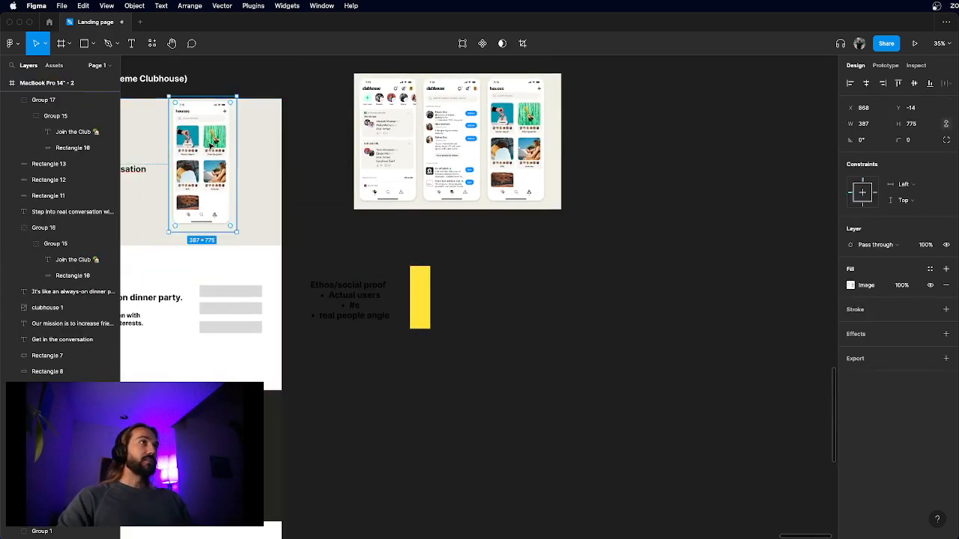
- Recolour the hero section's background rectangle with the beige sampled from the background of the phone screenshot
scroll(321, 225, left, 2)
click(322, 229)
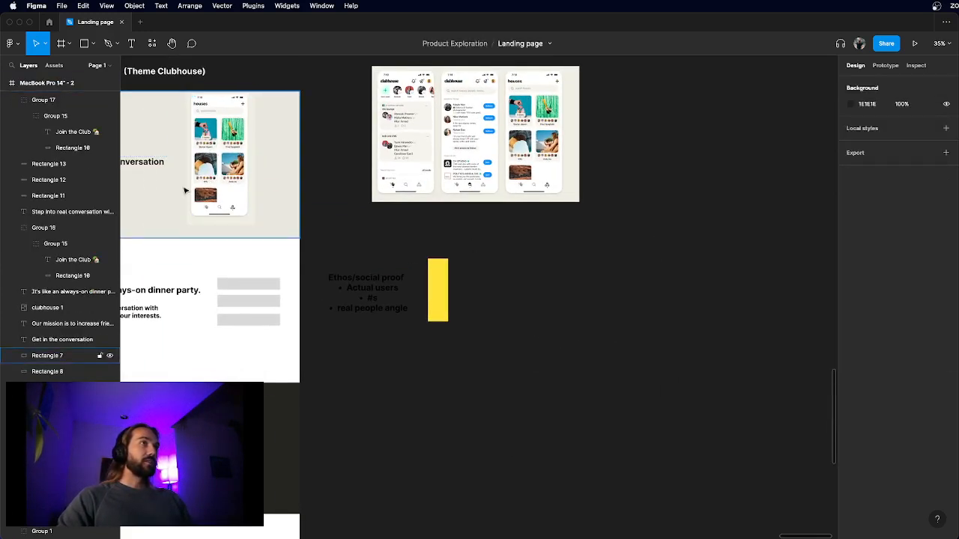
scroll(186, 189, up, 5)
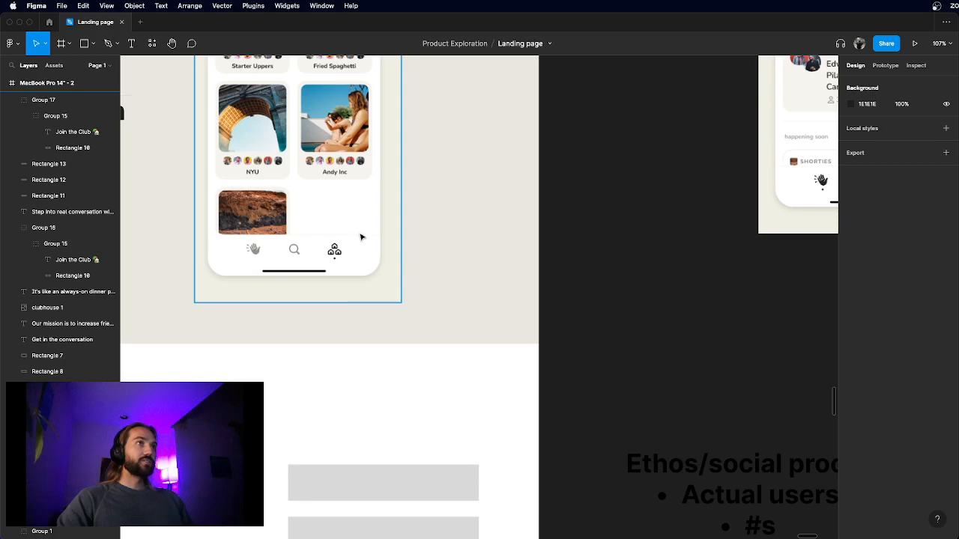
click(360, 237)
click(476, 272)
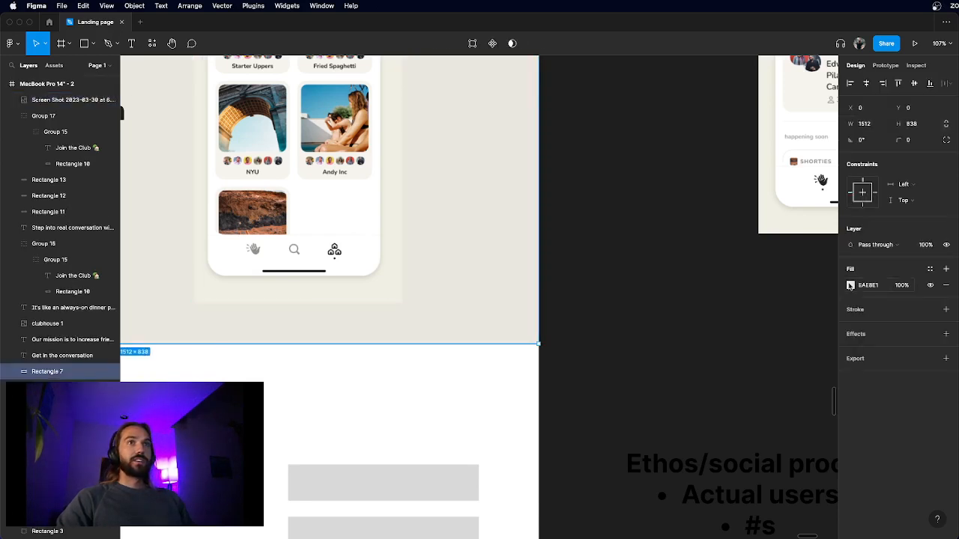
click(850, 285)
click(732, 429)
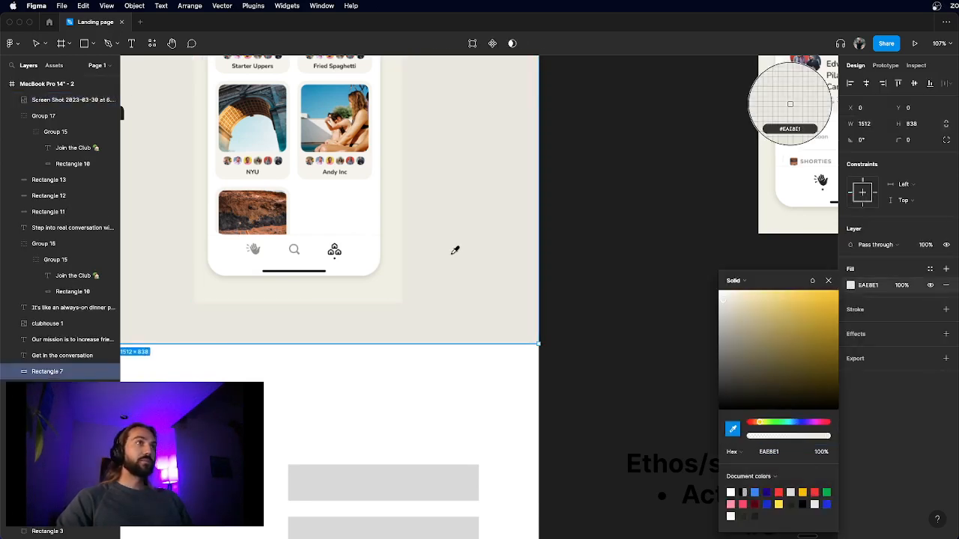
click(452, 255)
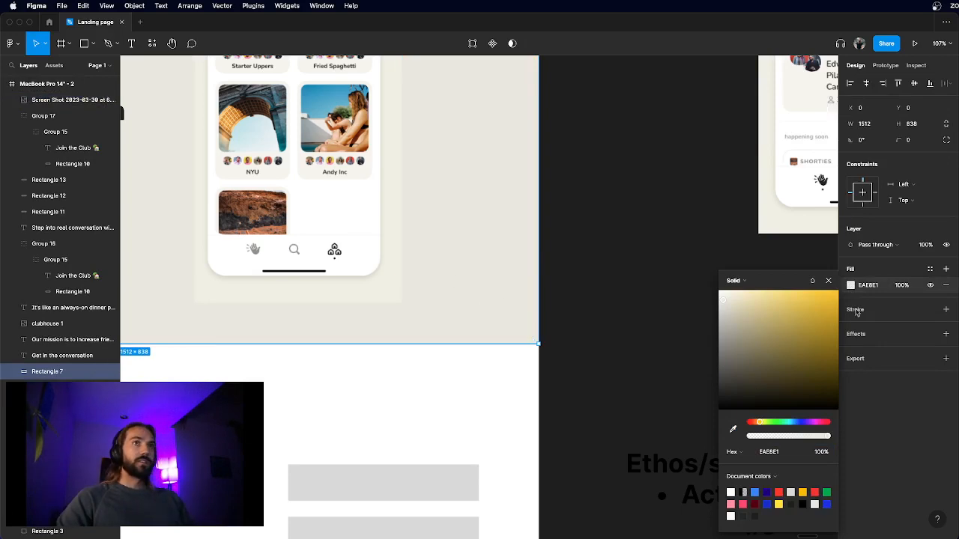
click(734, 429)
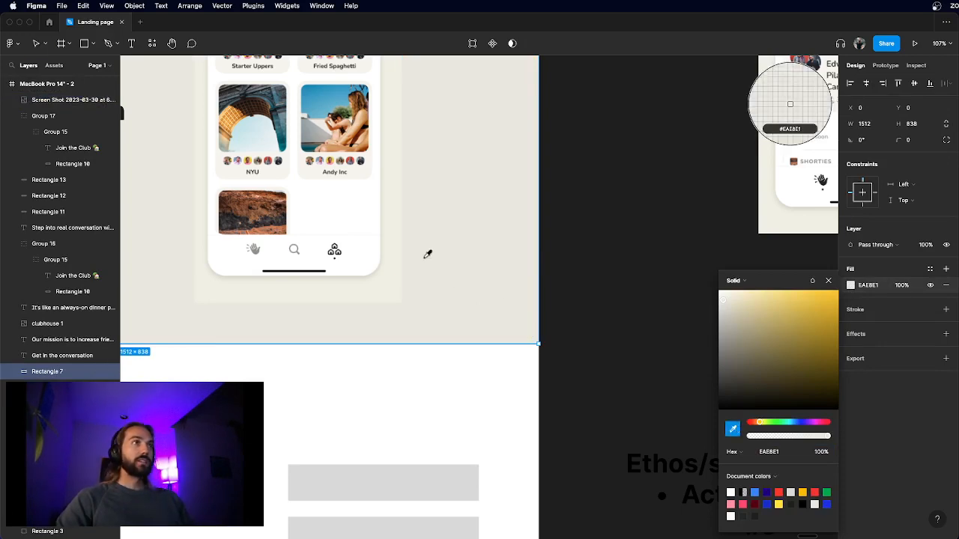
click(391, 279)
click(577, 261)
click(577, 260)
- Reposition the phone screenshot in the hero section to about X 946, Y 52
scroll(575, 261, down, 5)
scroll(576, 261, left, 3)
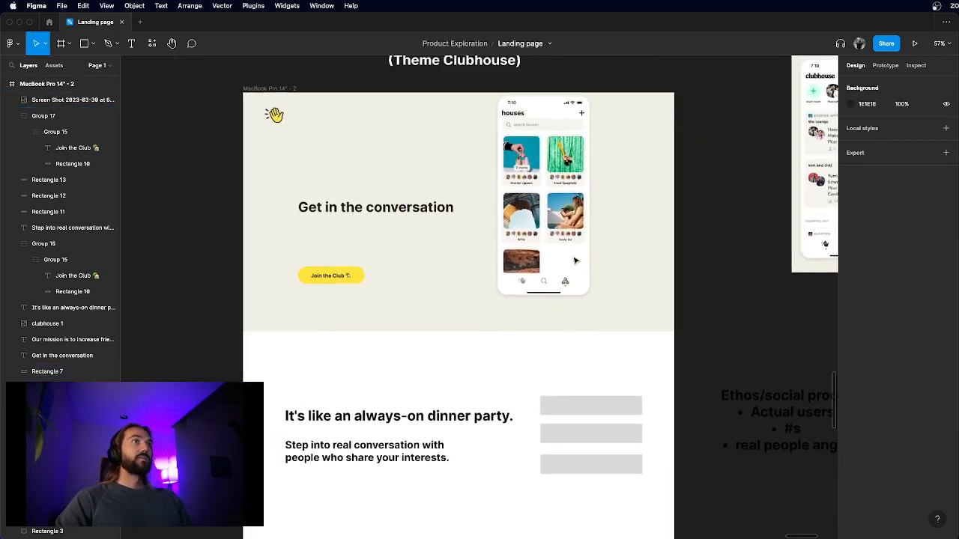
scroll(535, 230, up, 2)
drag(537, 234, 561, 252)
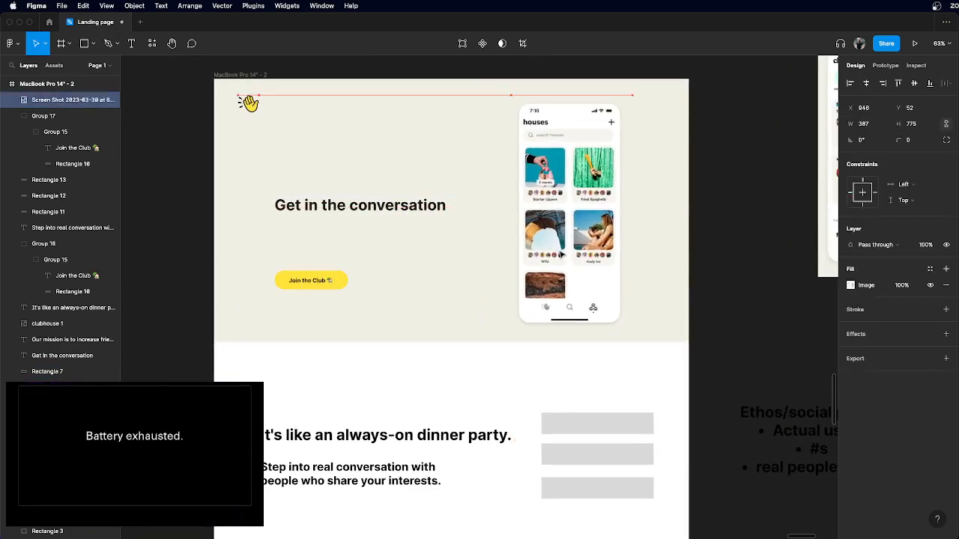
click(702, 249)
scroll(701, 250, down, 2)
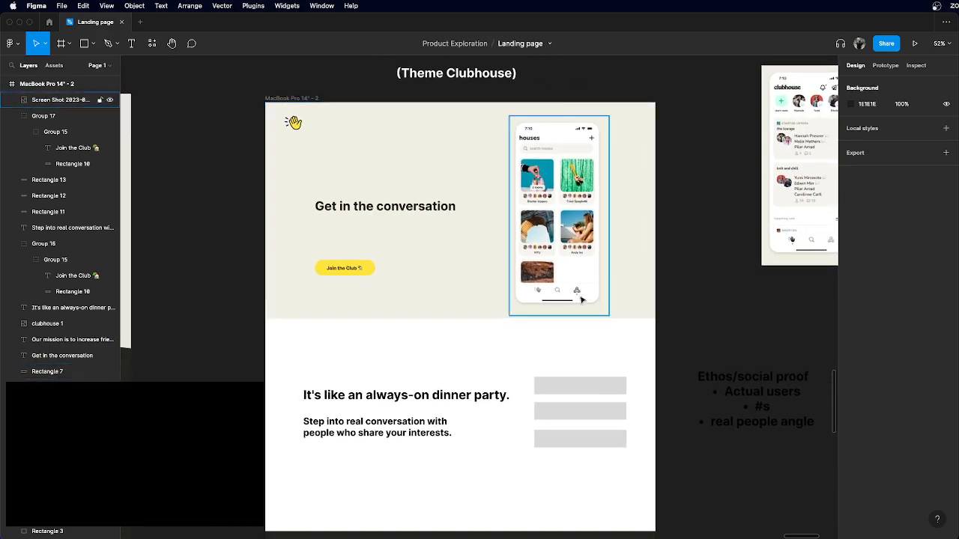
- Cover the black home indicator bar on the phone screenshot with a rectangle about 136 × 11, filled with the sampled white FFFFFF
scroll(580, 298, up, 10)
key(r)
drag(348, 310, 549, 328)
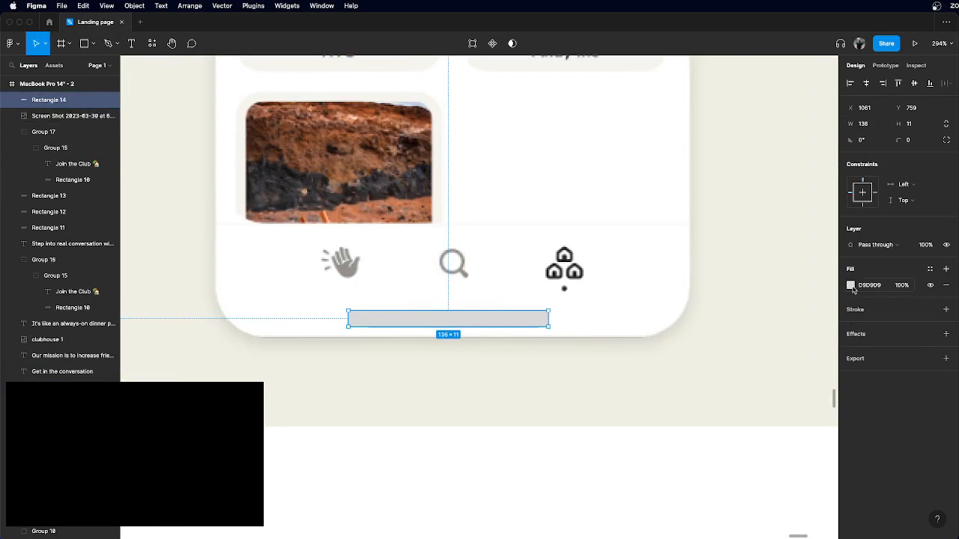
click(851, 286)
click(733, 428)
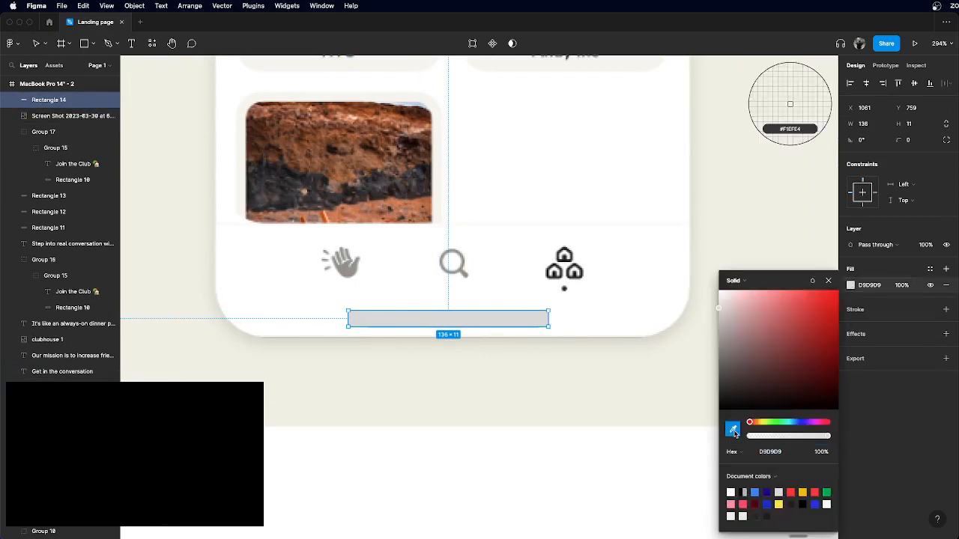
click(610, 314)
- Group the white cover rectangle with the phone screenshot and move the group to about X 942, Y 32
scroll(610, 317, down, 5)
key(Escape)
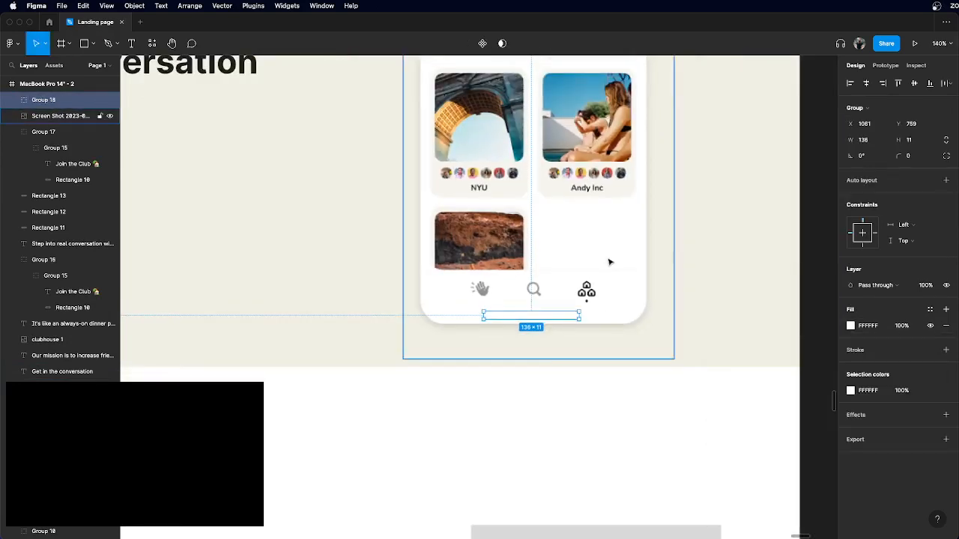
scroll(610, 262, down, 5)
click(736, 247)
scroll(737, 247, up, 3)
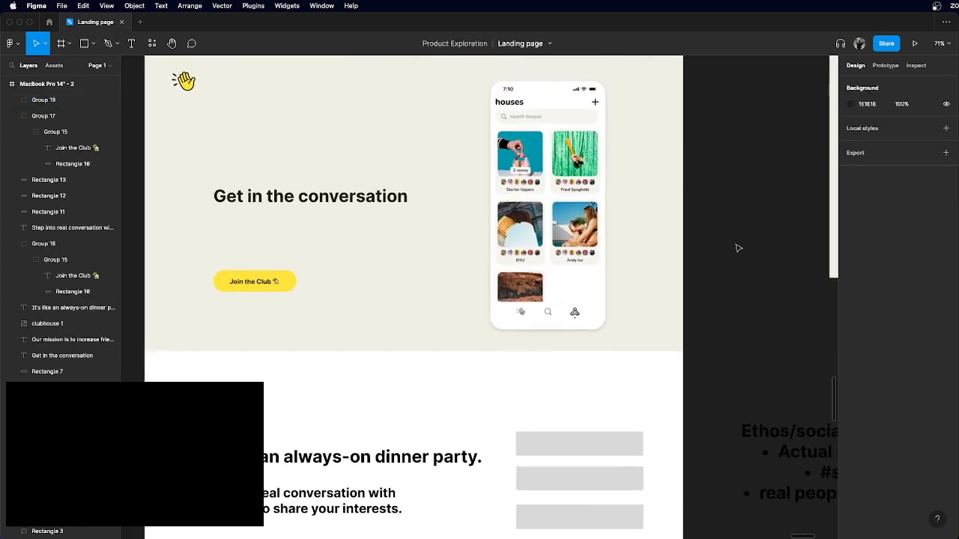
click(581, 249)
scroll(708, 262, down, 2)
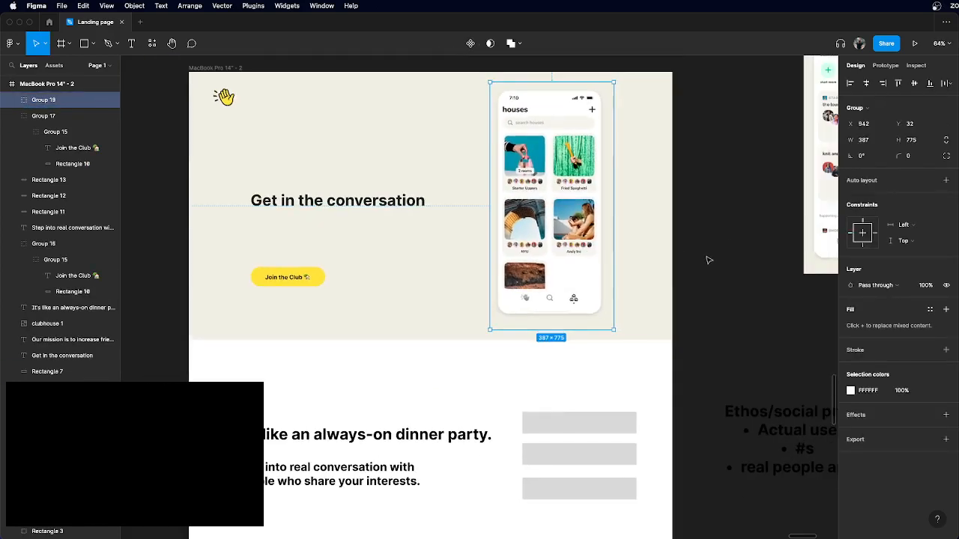
click(710, 260)
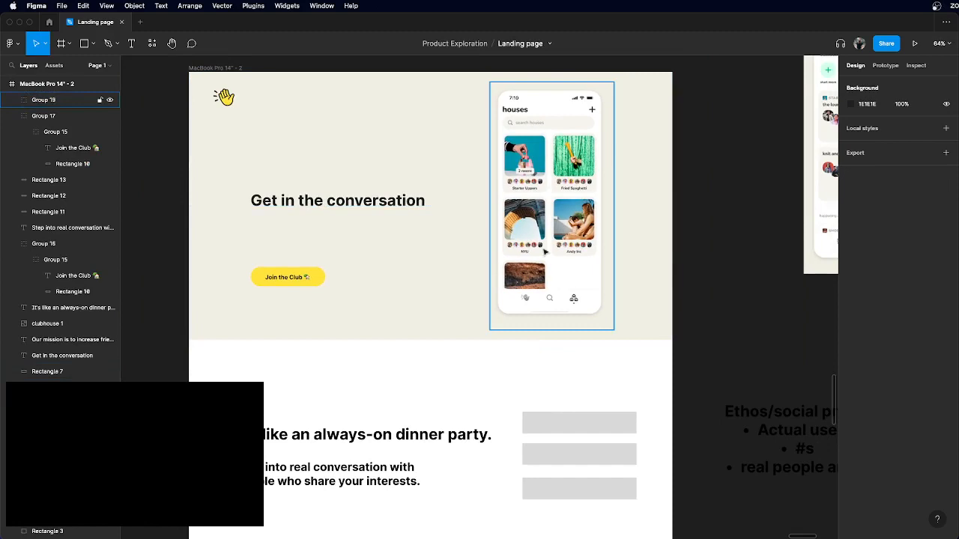
- Switch to Chrome and look through the Clubhouse blog posts, including the Mutuals and Instant Invites articles, for app imagery
key(super+Tab)
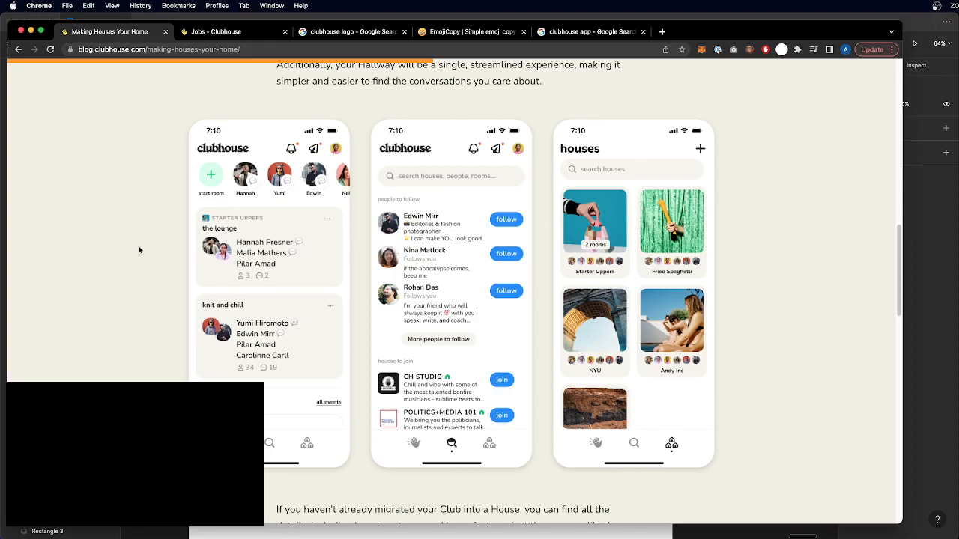
scroll(286, 200, down, 15)
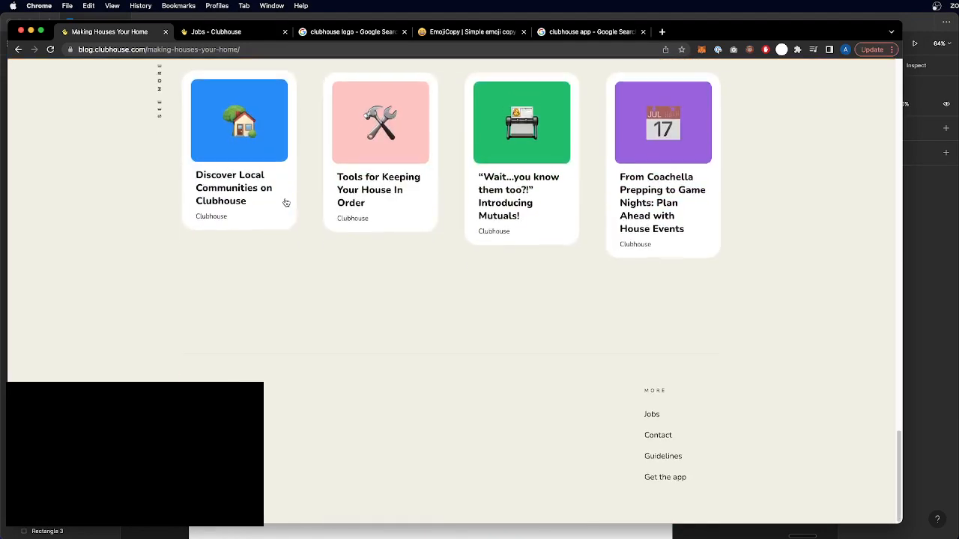
click(534, 192)
scroll(268, 272, down, 15)
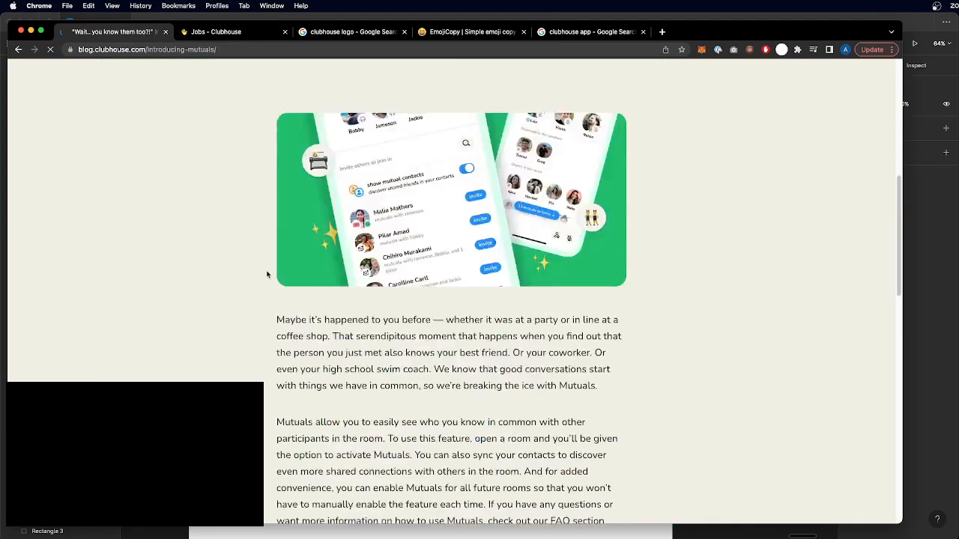
scroll(268, 274, up, 8)
scroll(267, 274, down, 15)
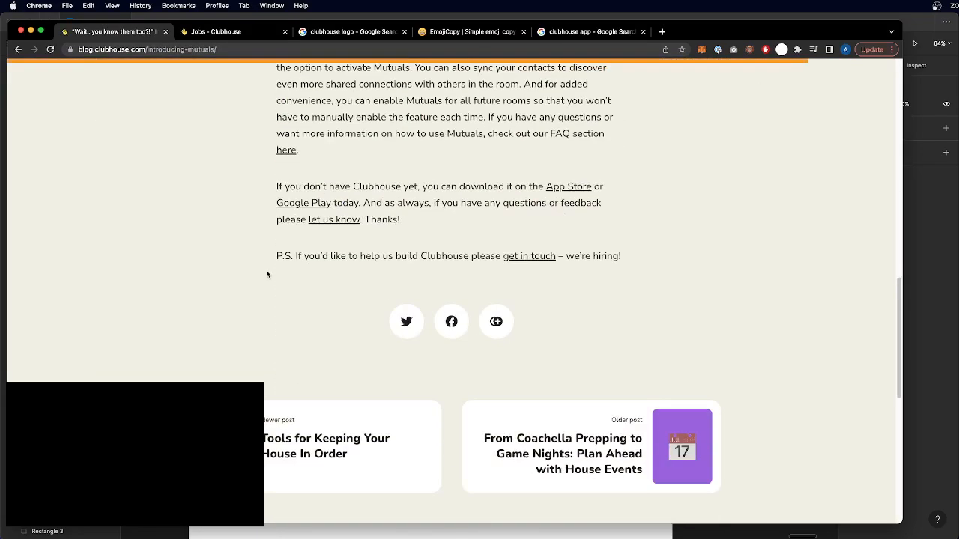
click(652, 247)
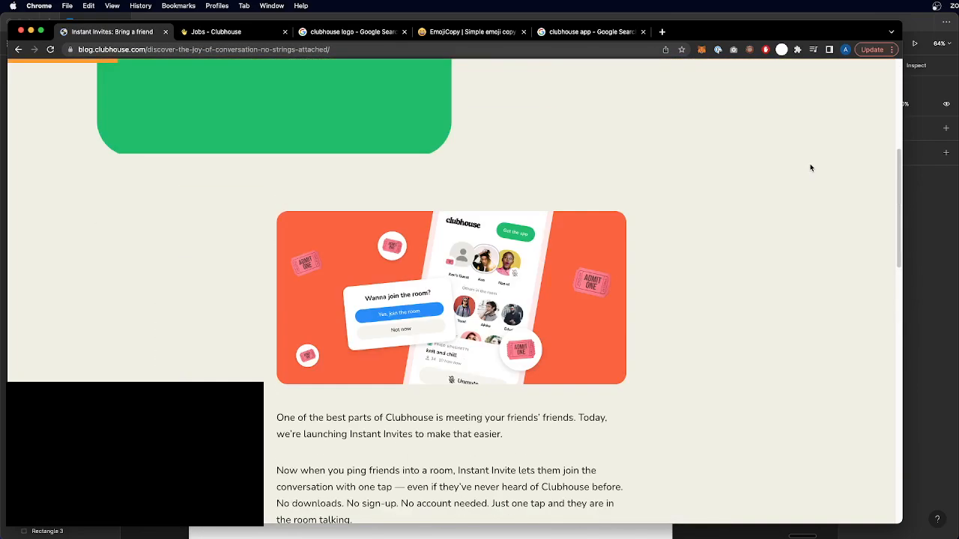
scroll(810, 168, down, 10)
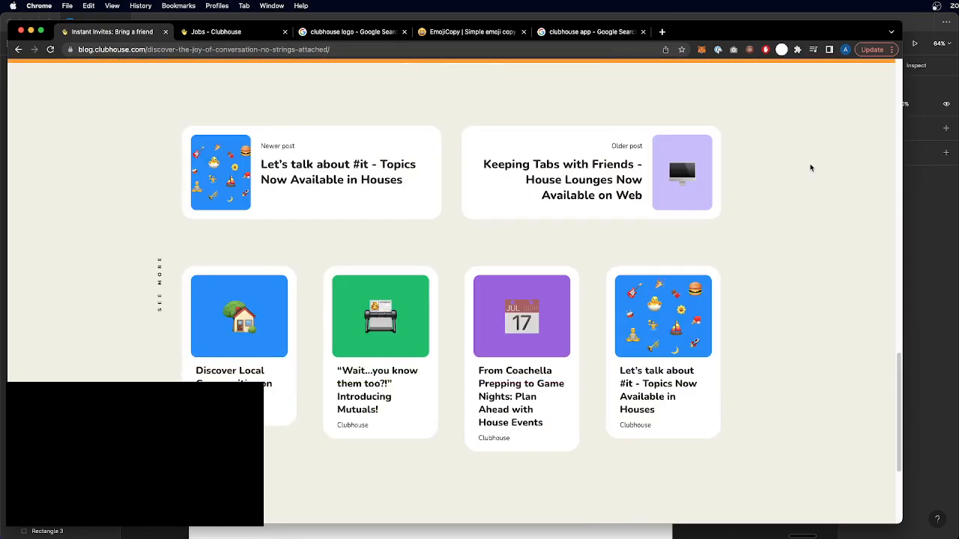
scroll(646, 191, up, 5)
scroll(646, 191, up, 5)
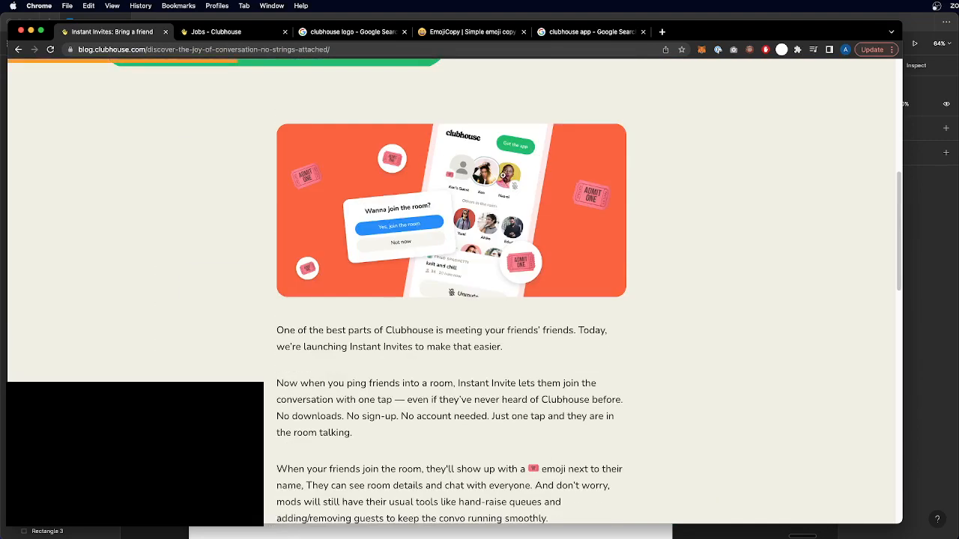
- Switch back to Figma and review the layout of the landing page's hero, dinner party and mission sections
key(super+Tab)
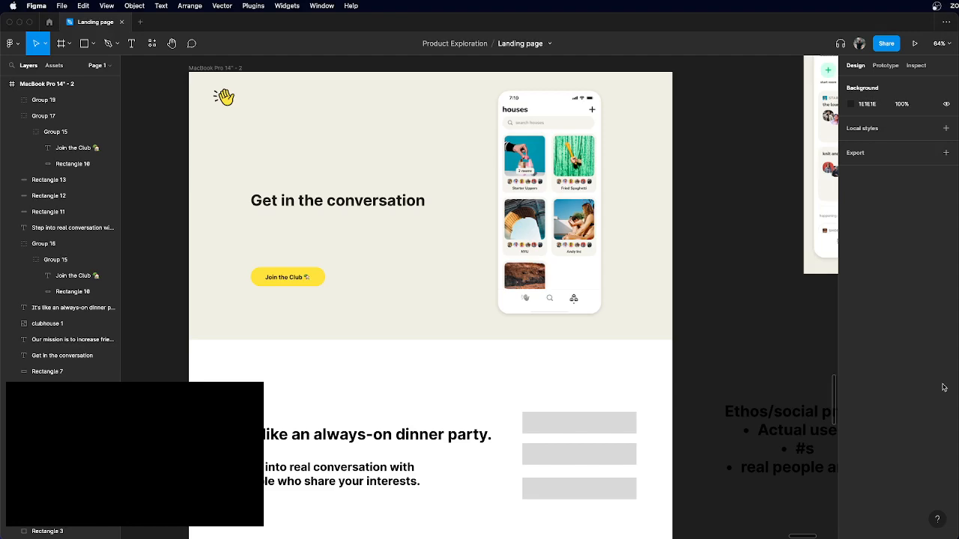
click(674, 332)
click(717, 325)
scroll(717, 326, down, 3)
scroll(717, 325, down, 3)
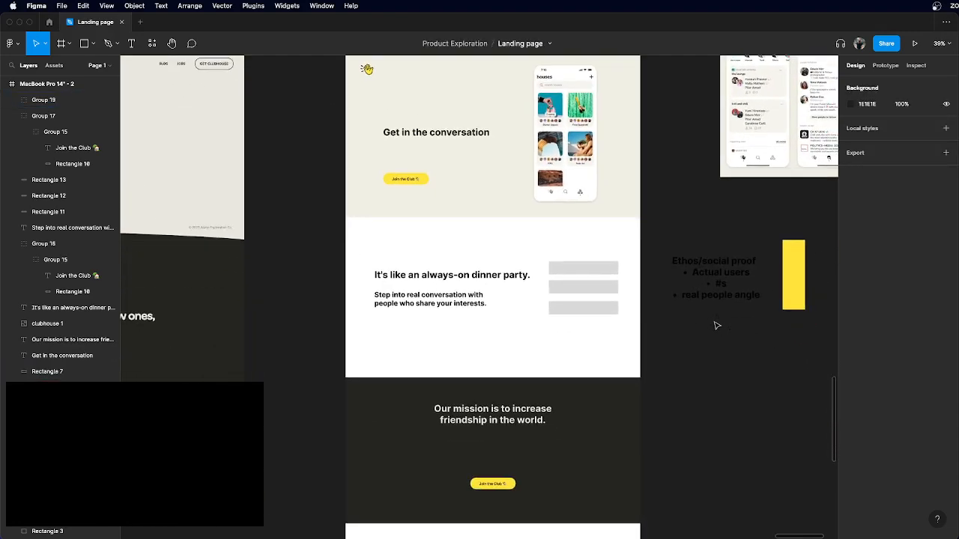
scroll(648, 183, down, 4)
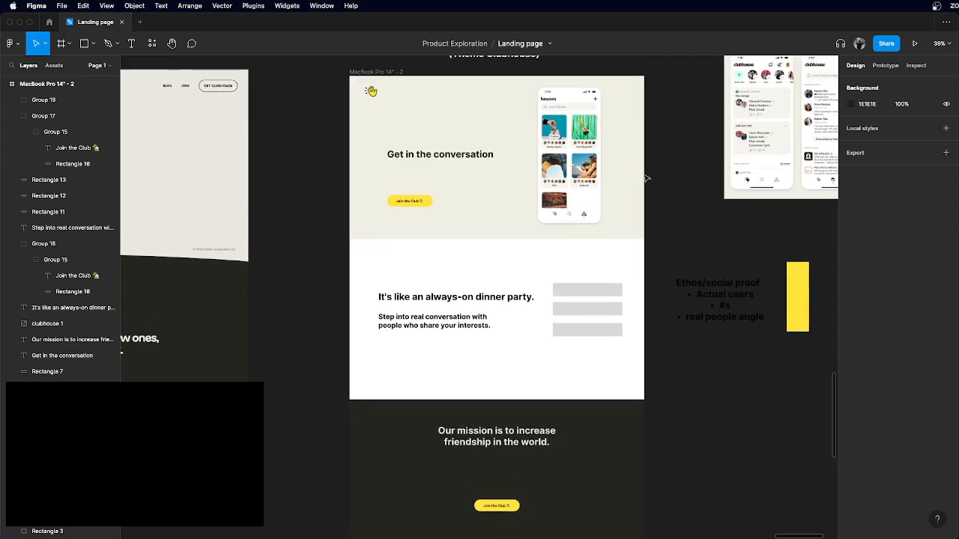
scroll(528, 320, up, 5)
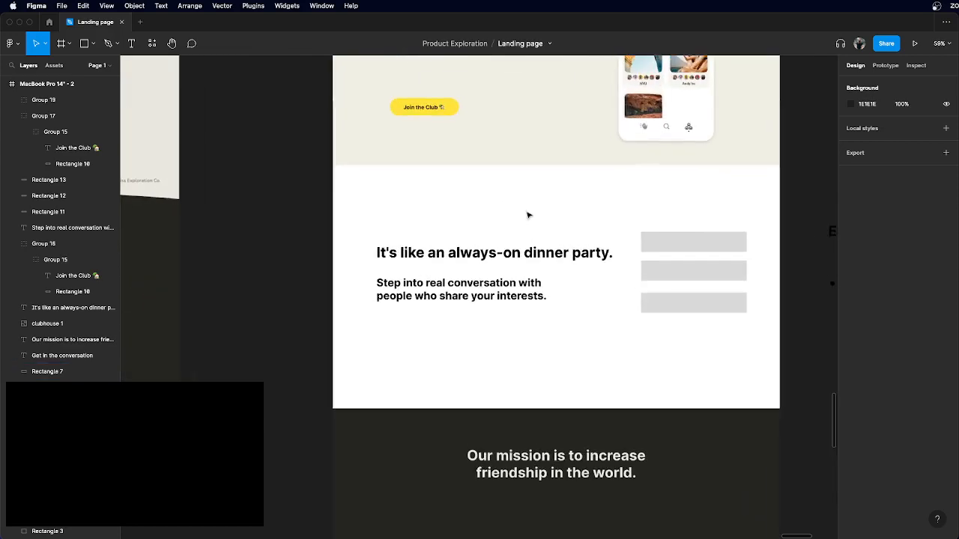
scroll(528, 216, down, 2)
scroll(529, 216, down, 2)
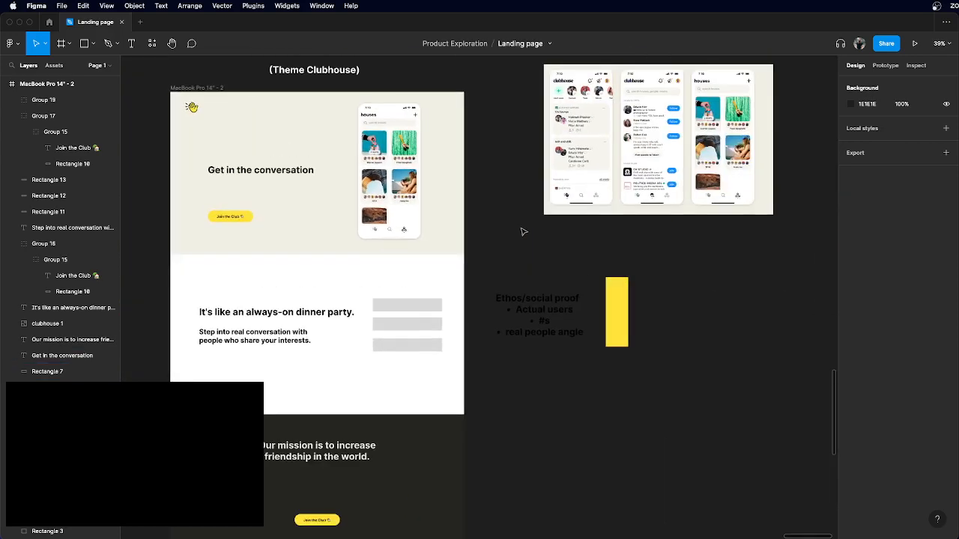
- Duplicate the three-phone screenshot below the yellow rectangle at about X 26202, Y 104, and set its image fill to Crop
scroll(633, 112, up, 5)
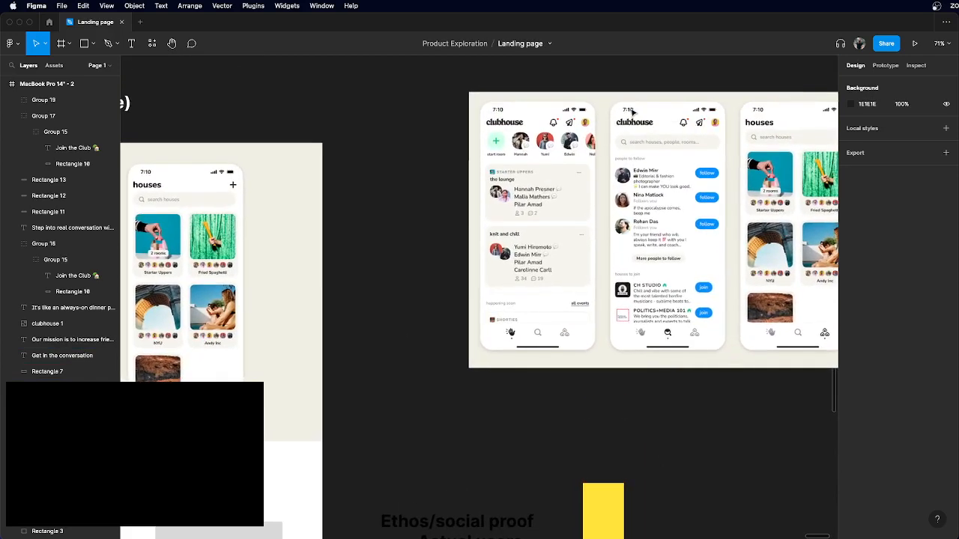
scroll(633, 112, down, 5)
drag(632, 130, 611, 360)
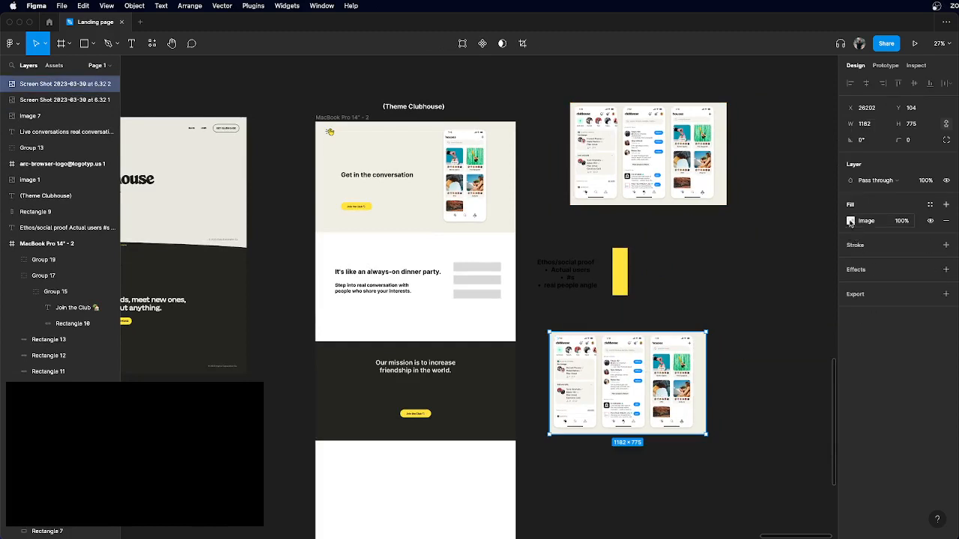
click(850, 222)
click(740, 245)
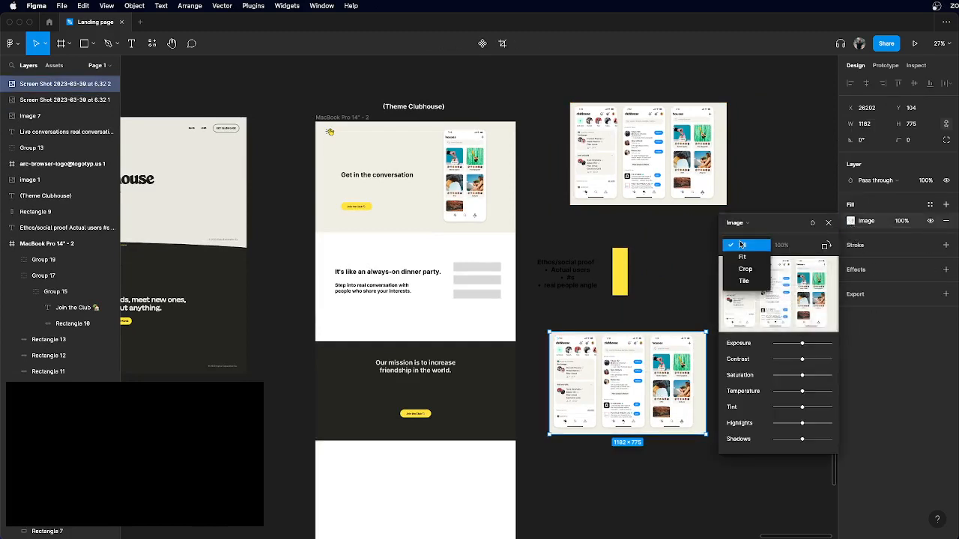
click(745, 269)
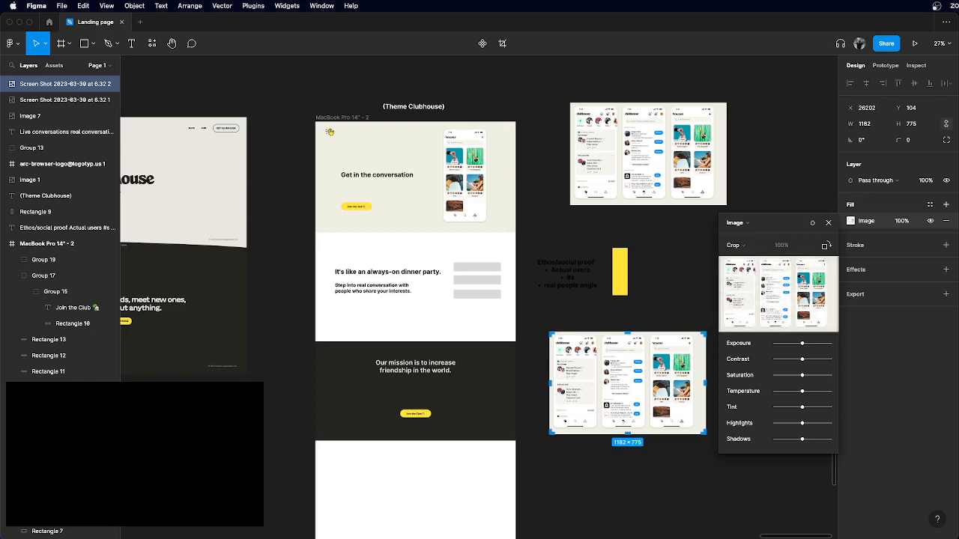
- Switch to Chrome, copy the Social Media Show room screenshot from the "clubhouse app" image results, and switch back to Figma
key(super+Tab)
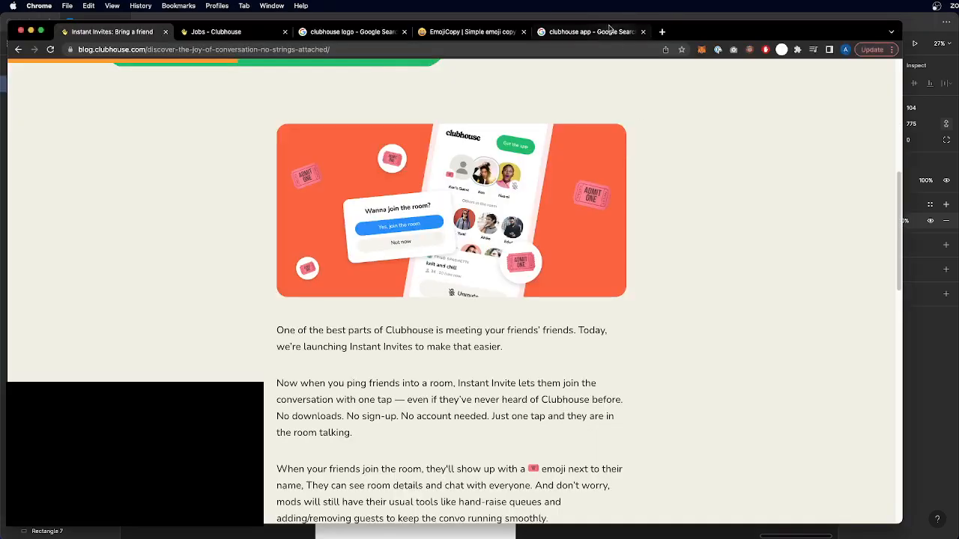
click(573, 32)
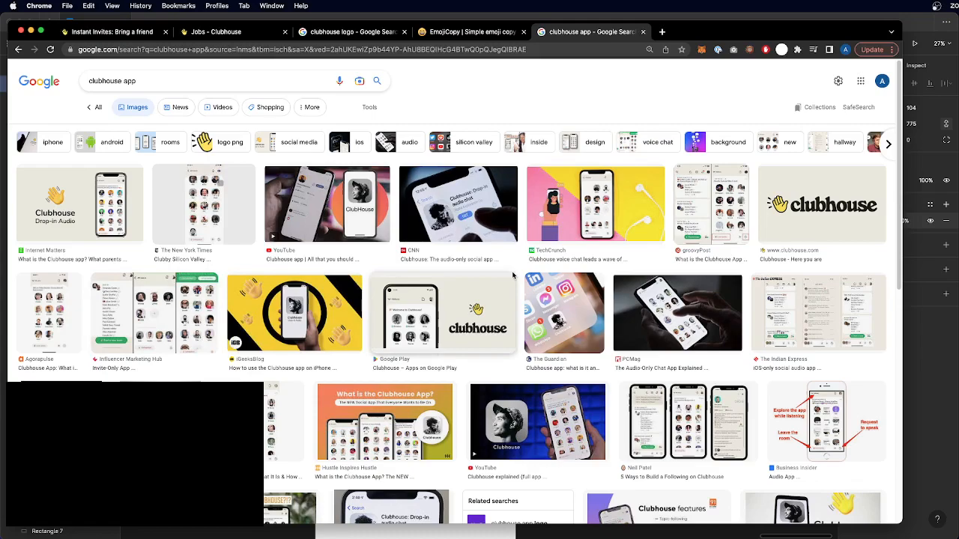
scroll(513, 276, down, 6)
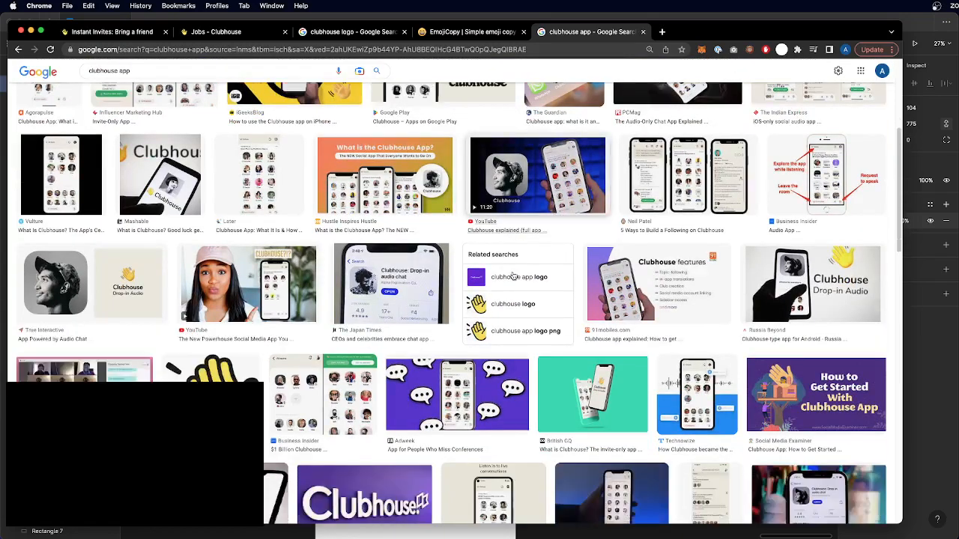
scroll(512, 277, up, 2)
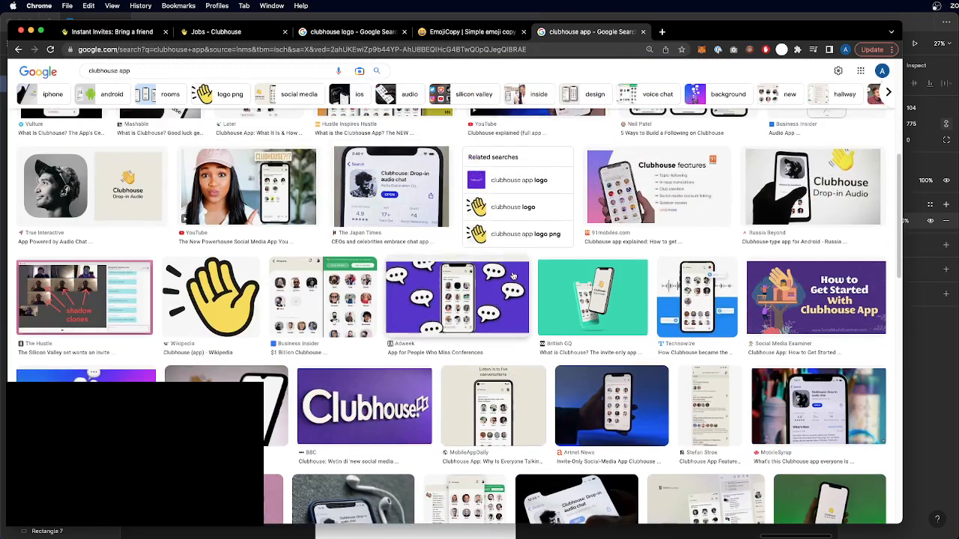
scroll(512, 277, down, 4)
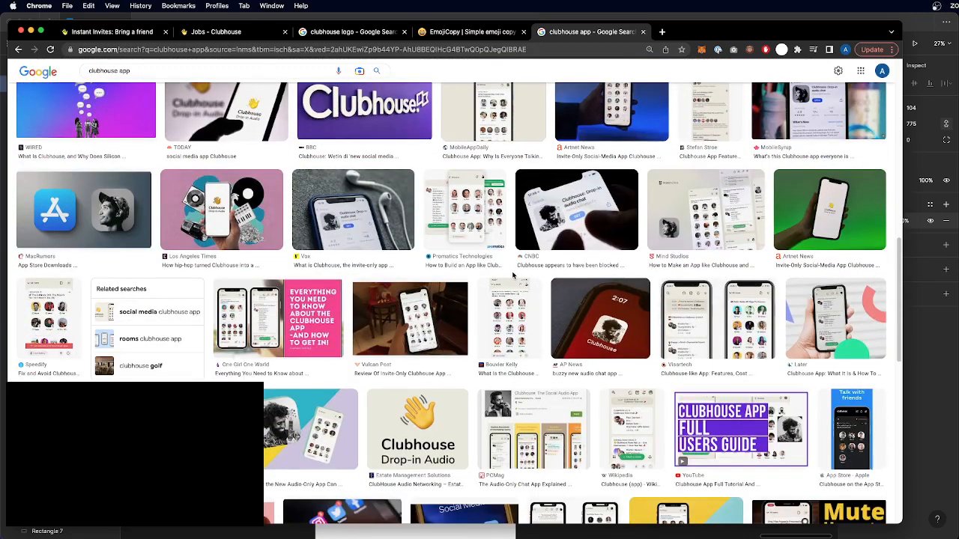
click(514, 316)
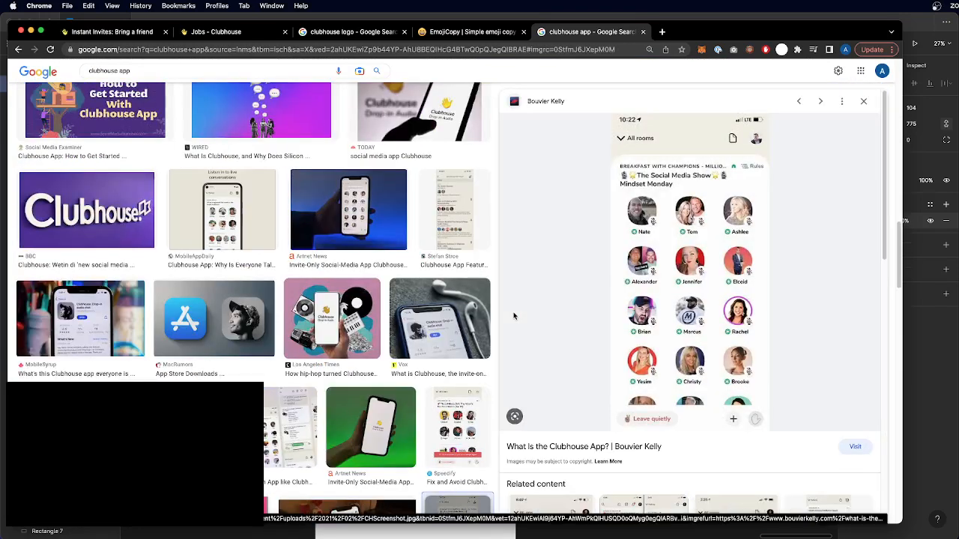
right_click(708, 267)
click(721, 378)
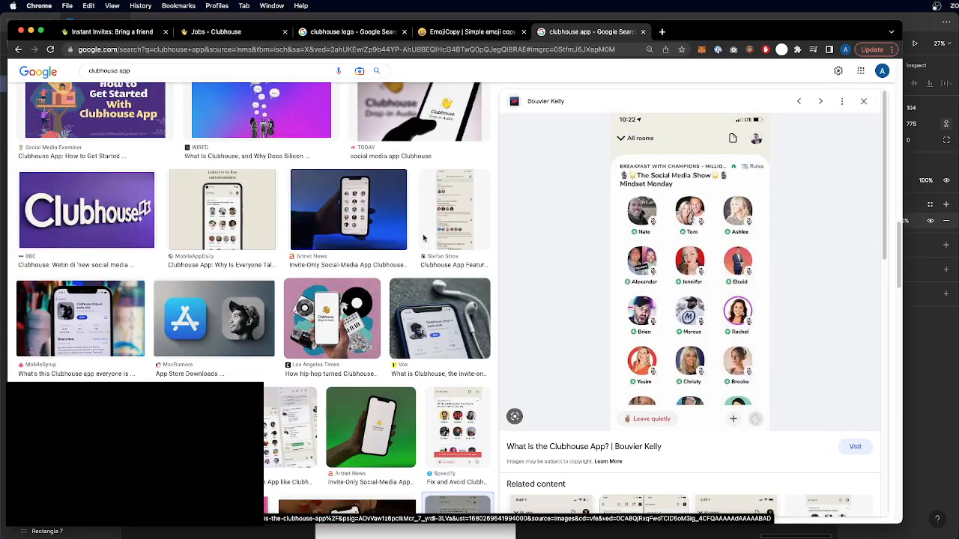
click(467, 33)
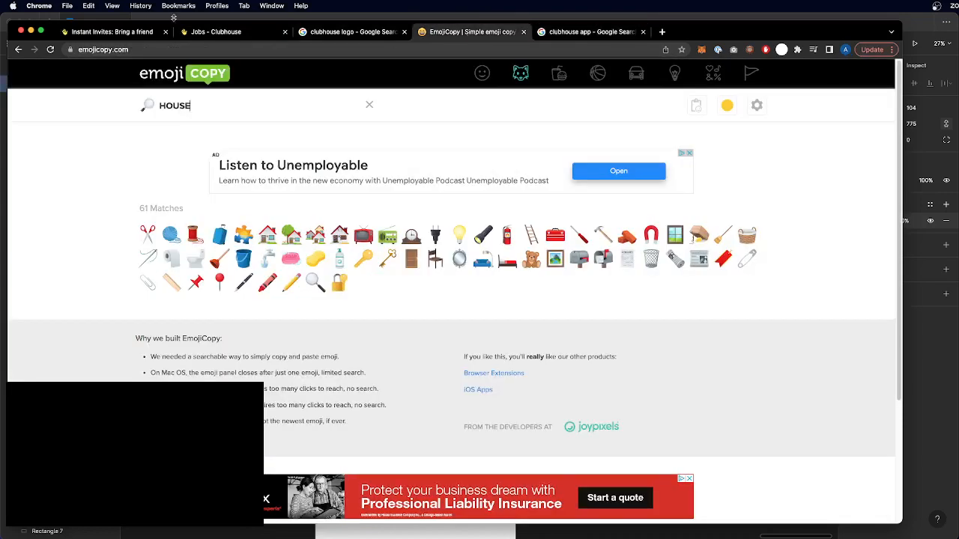
click(927, 361)
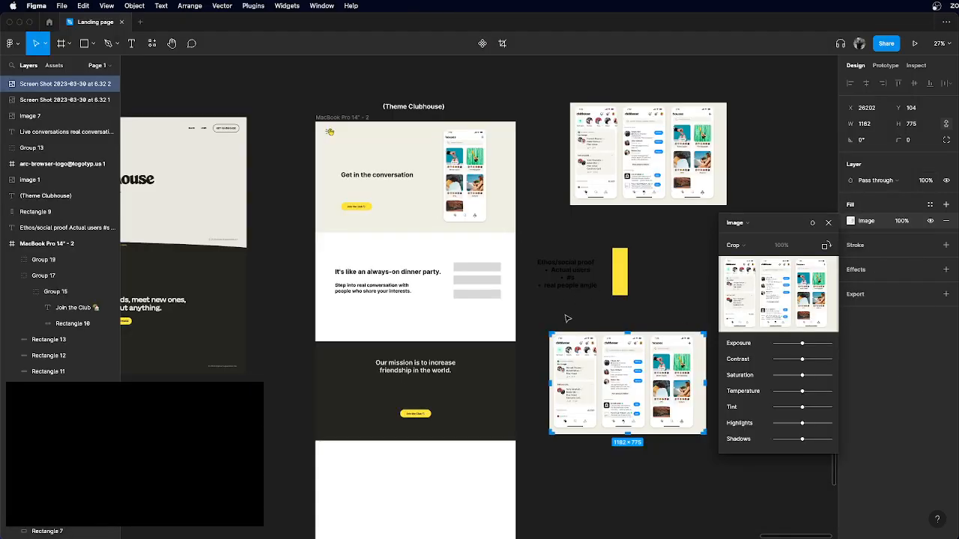
scroll(481, 307, up, 5)
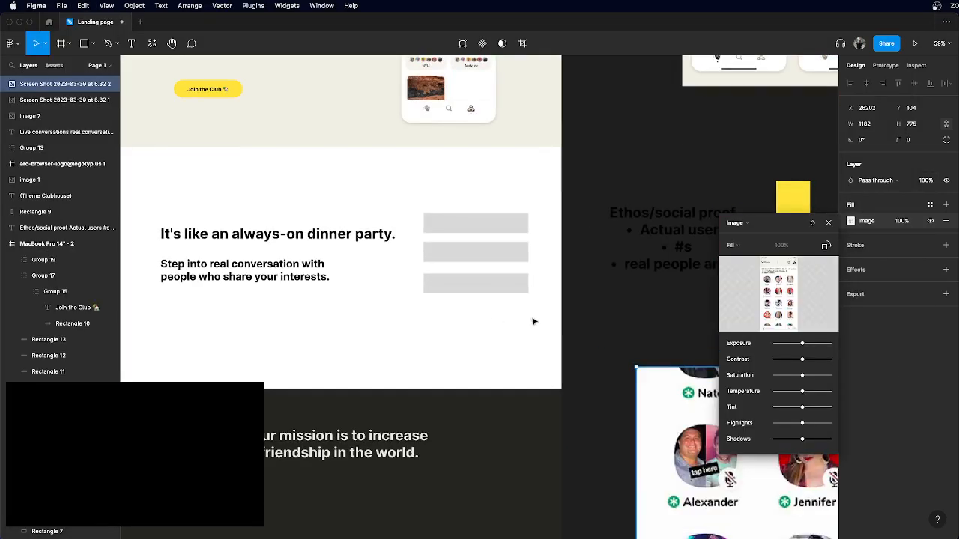
click(656, 327)
scroll(660, 330, down, 5)
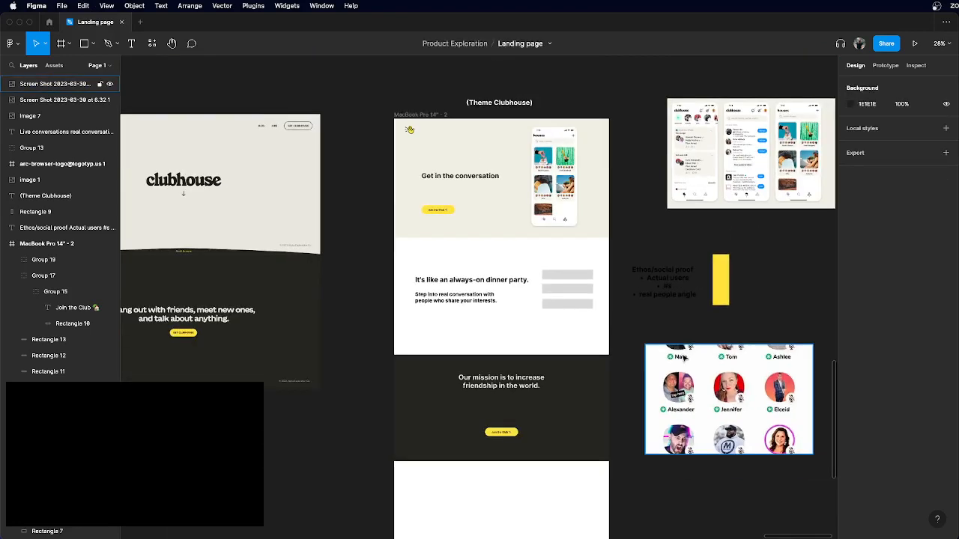
click(684, 358)
key(super+z)
click(693, 479)
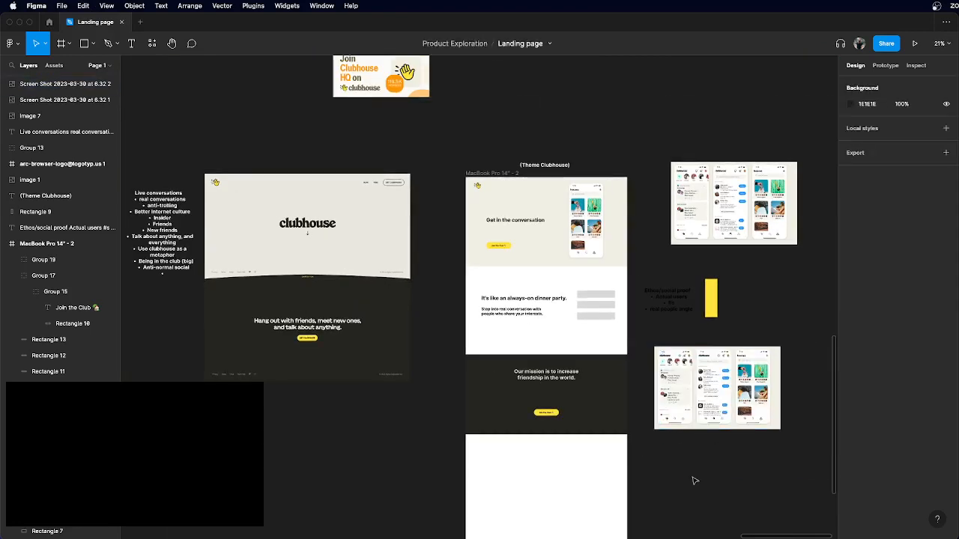
- Paste the room screenshot and place it over the dinner party section at about X 25377, Y -631
key(super+v)
scroll(473, 285, up, 5)
drag(472, 290, 717, 321)
scroll(717, 322, up, 1)
scroll(717, 321, up, 5)
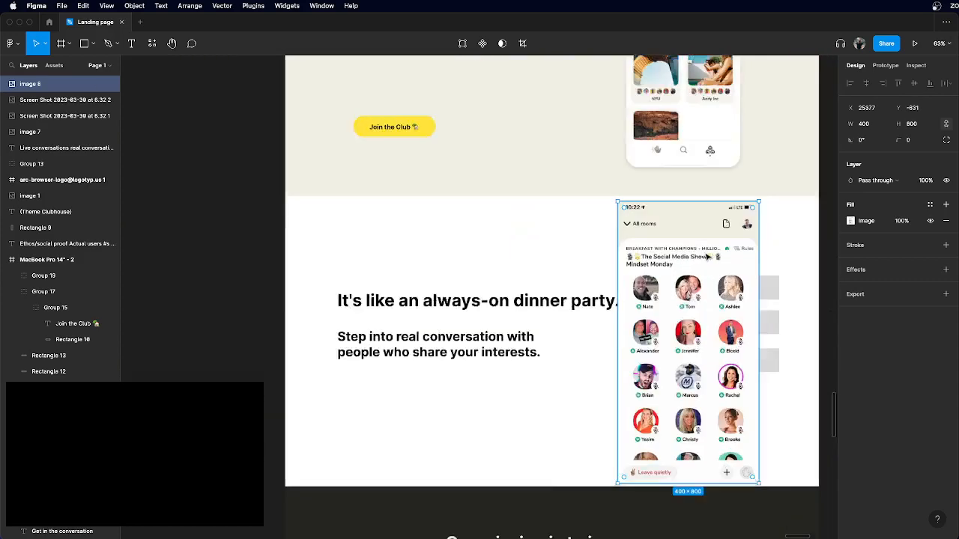
- Scale the room screenshot down to about 359 × 718 and move it to about X 25468, Y -650
drag(777, 185, 745, 221)
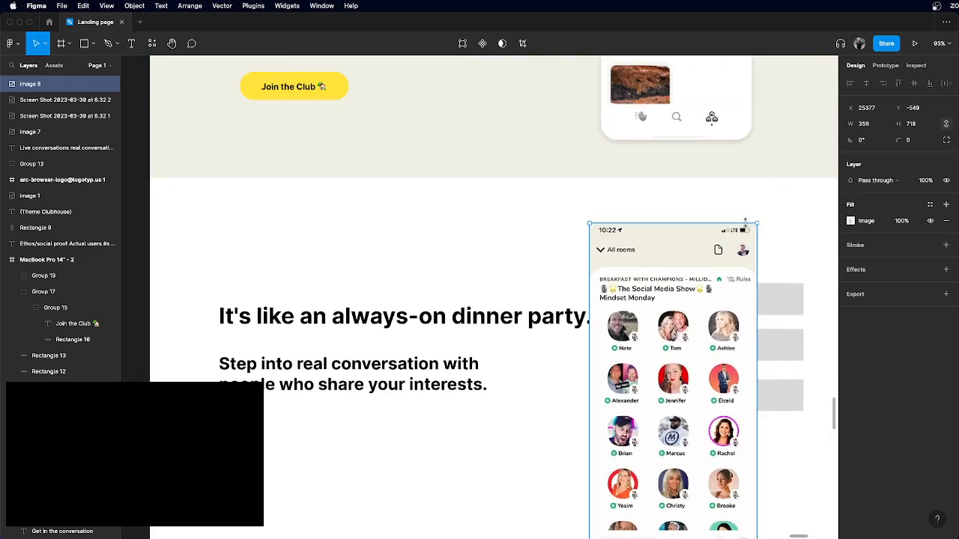
drag(715, 301, 750, 269)
scroll(752, 271, down, 5)
click(761, 307)
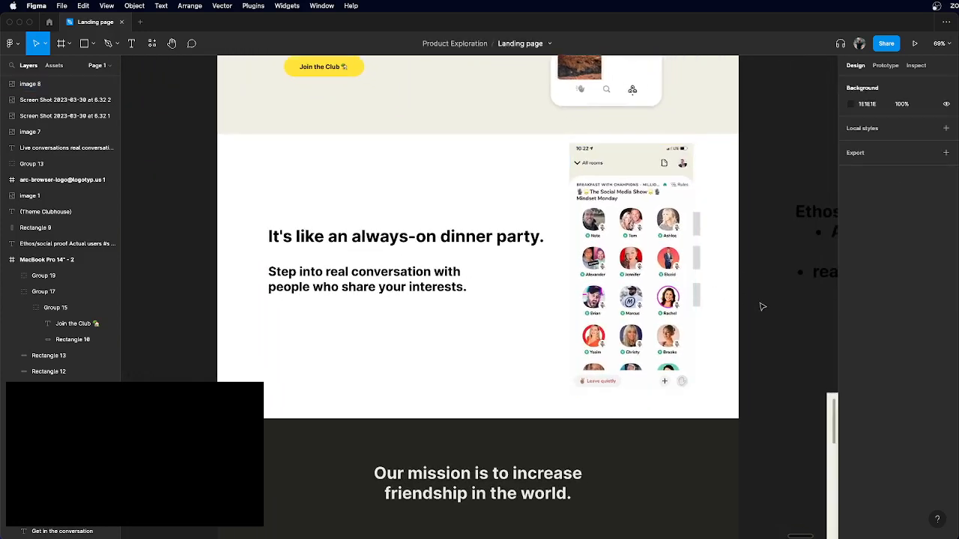
drag(631, 251, 636, 241)
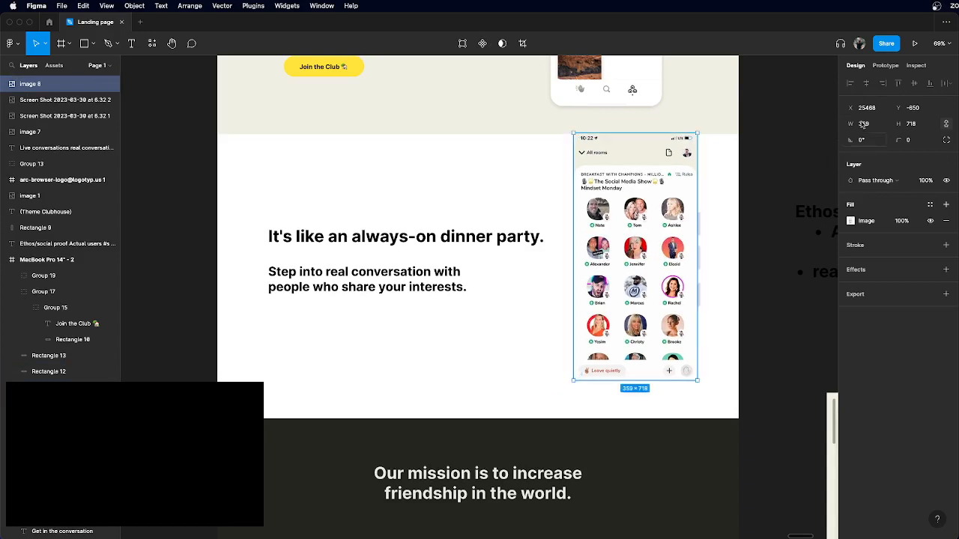
- Set the room screenshot's image fill to Crop and trim the status bar and All rooms header, leaving it 359 × 634
click(851, 221)
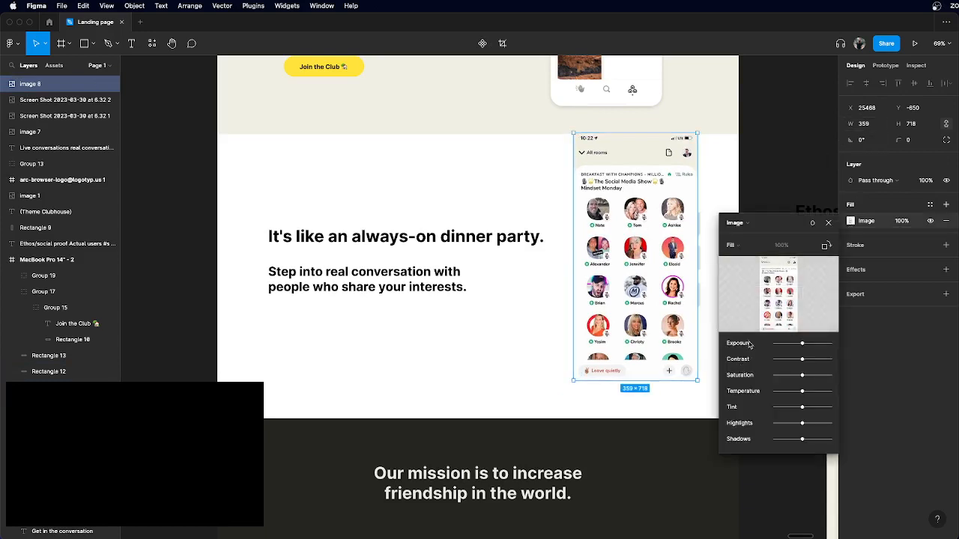
click(731, 245)
click(732, 266)
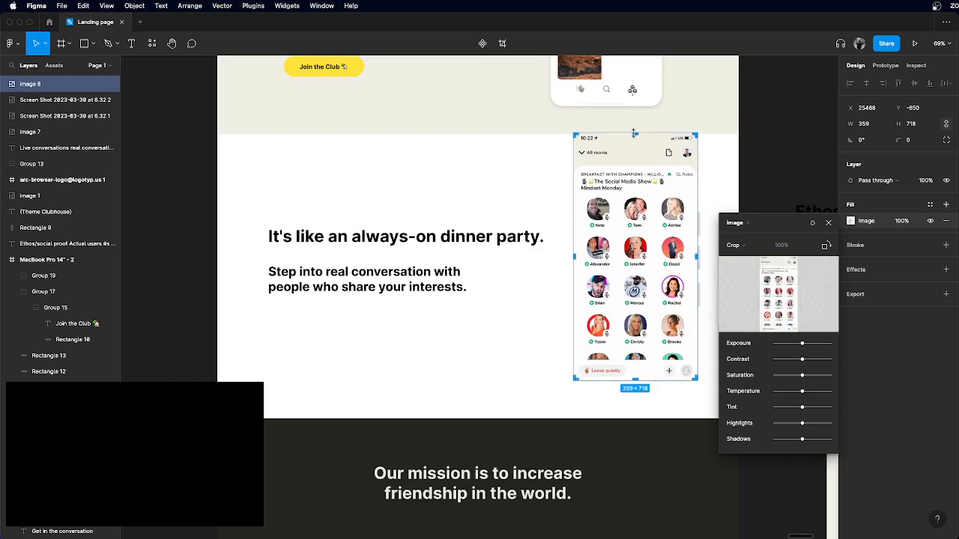
drag(634, 134, 634, 161)
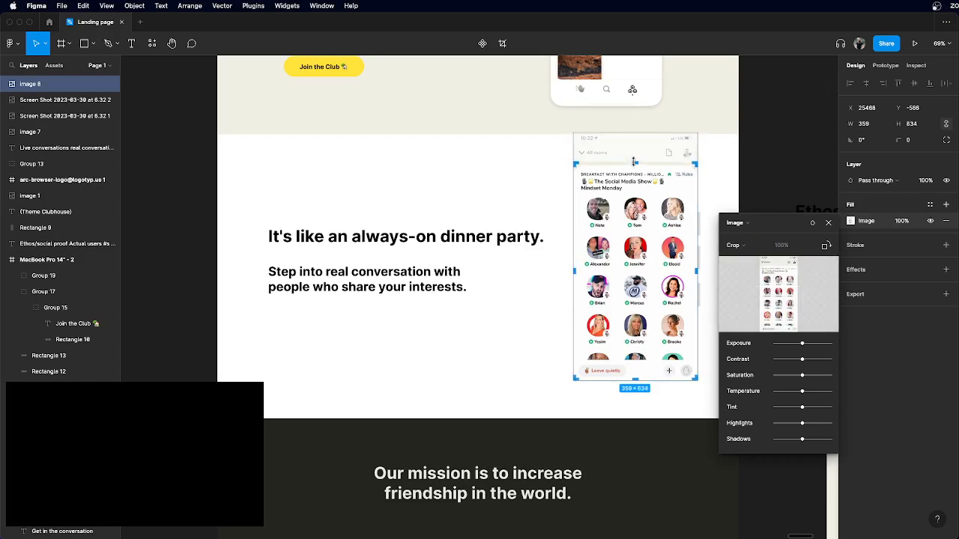
key(Return)
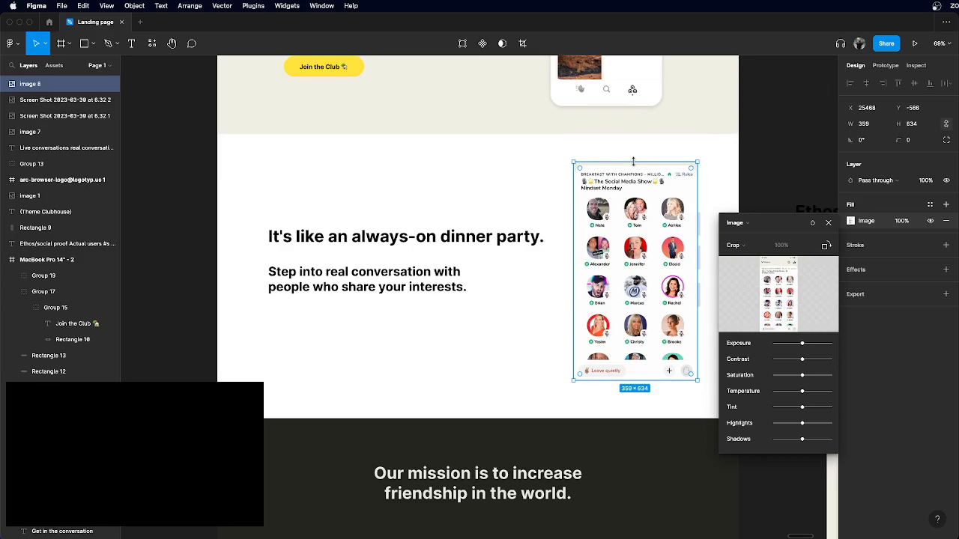
click(772, 163)
- Move the cropped room screenshot within the dinner party section to about X 25435, Y -548
drag(650, 217, 652, 180)
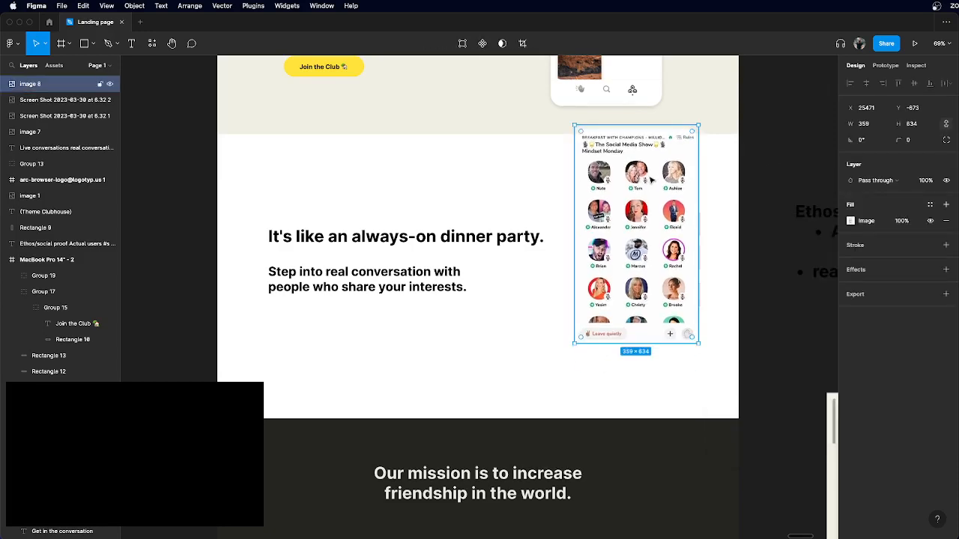
scroll(651, 179, up, 3)
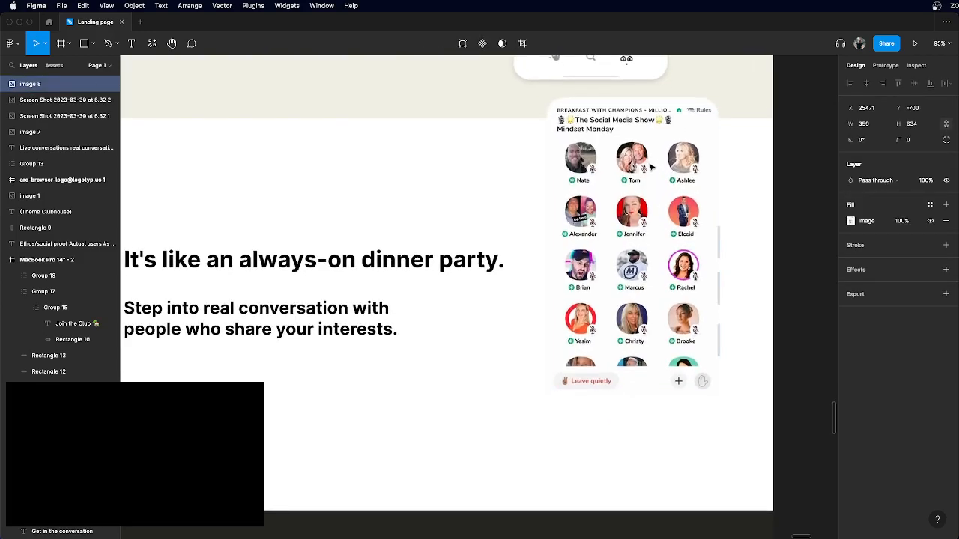
scroll(651, 173, down, 3)
drag(650, 166, 639, 224)
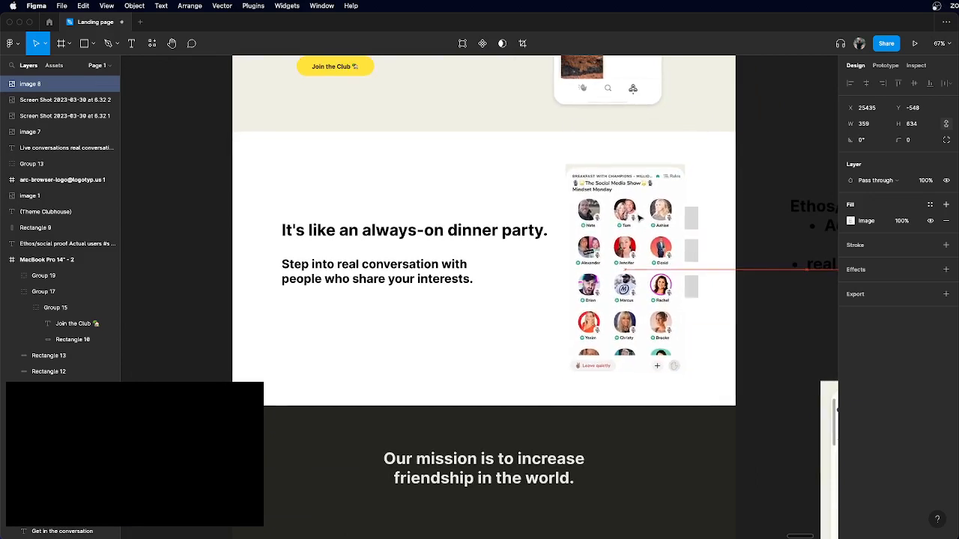
- Extend the hero's beige background rectangle downward behind the top of the room screenshot, to about 1512 × 984
click(475, 119)
drag(474, 133, 473, 180)
click(757, 200)
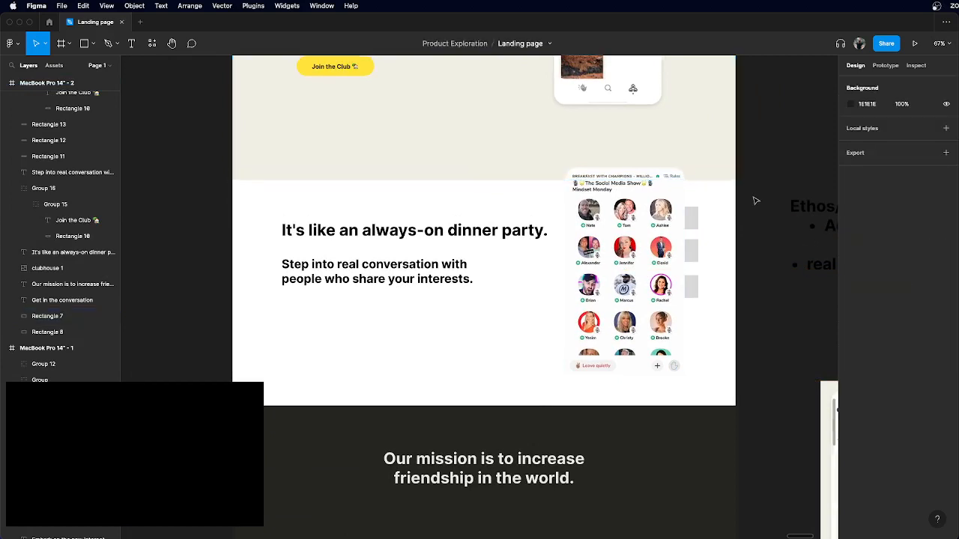
- Delete the three grey placeholder bars behind the room screenshot in the dinner party section
scroll(694, 272, up, 5)
click(724, 321)
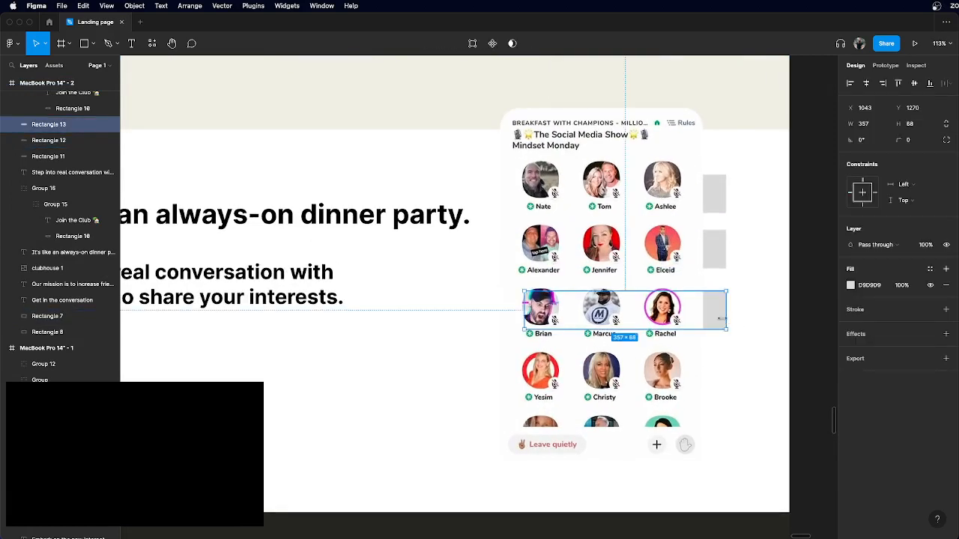
key(Delete)
click(714, 250)
key(Delete)
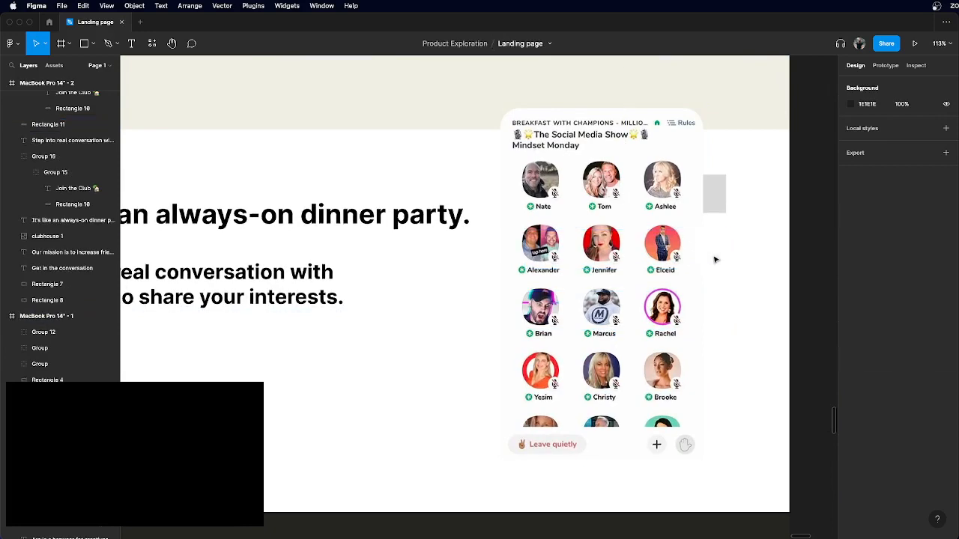
click(715, 193)
key(Delete)
- Hide the interface and extend the hero's beige background rectangle farther down to about 1512 × 1012
scroll(716, 196, down, 5)
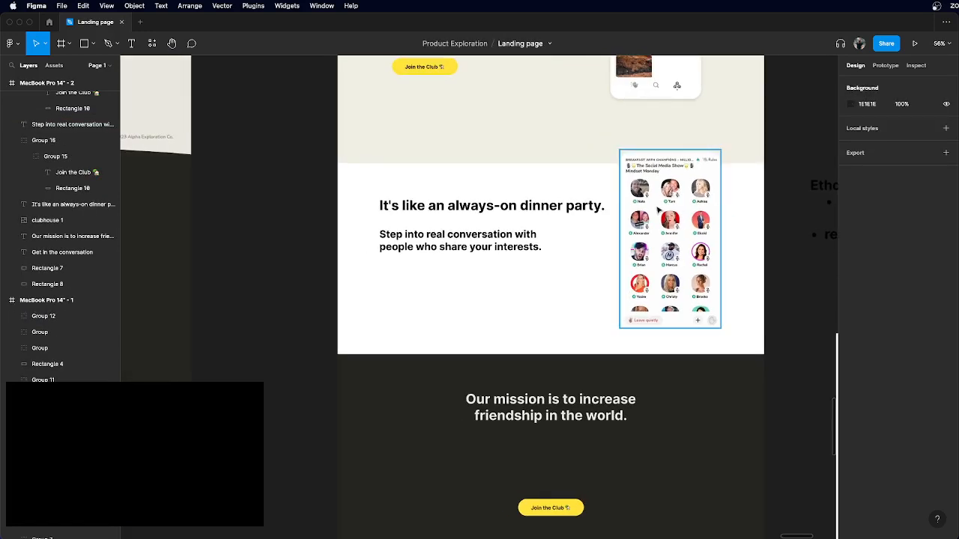
scroll(674, 206, up, 3)
key(super+backslash)
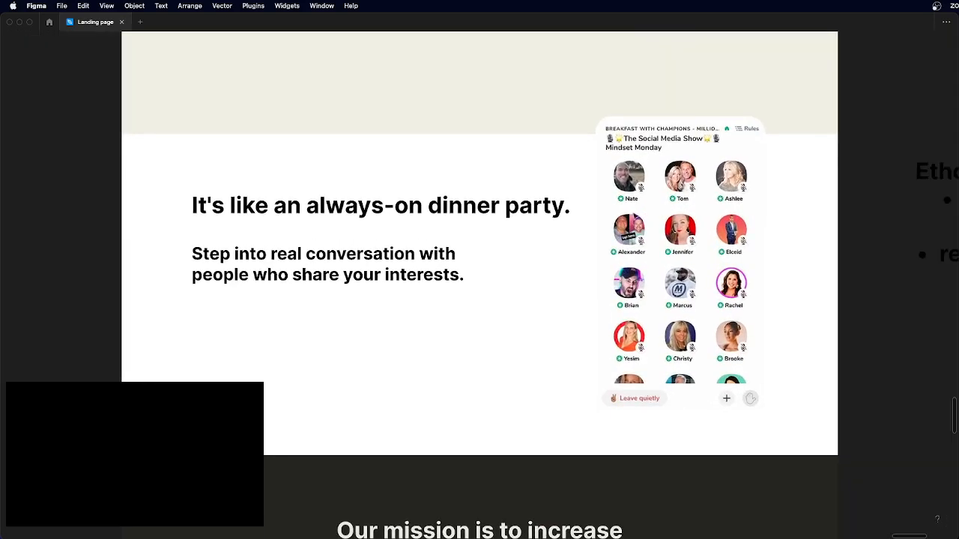
click(528, 99)
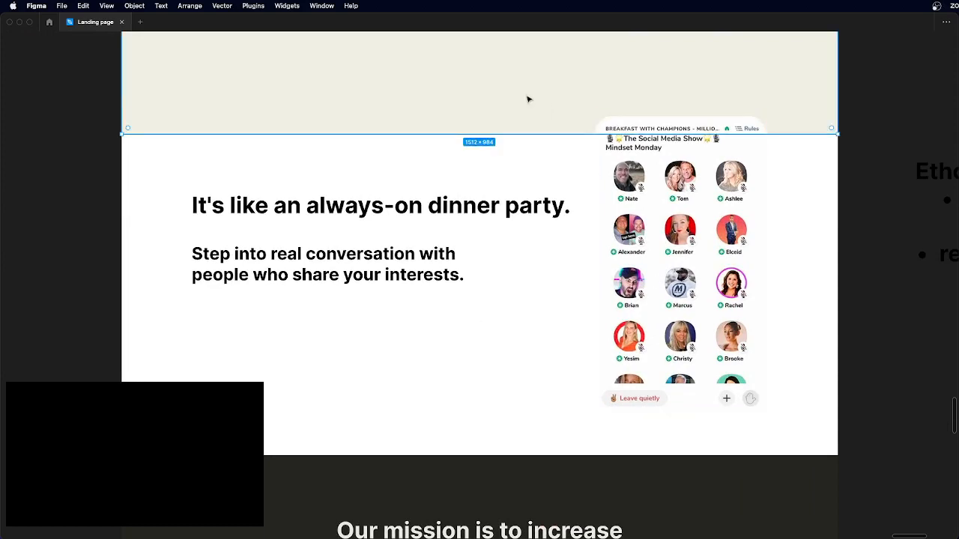
drag(512, 134, 552, 148)
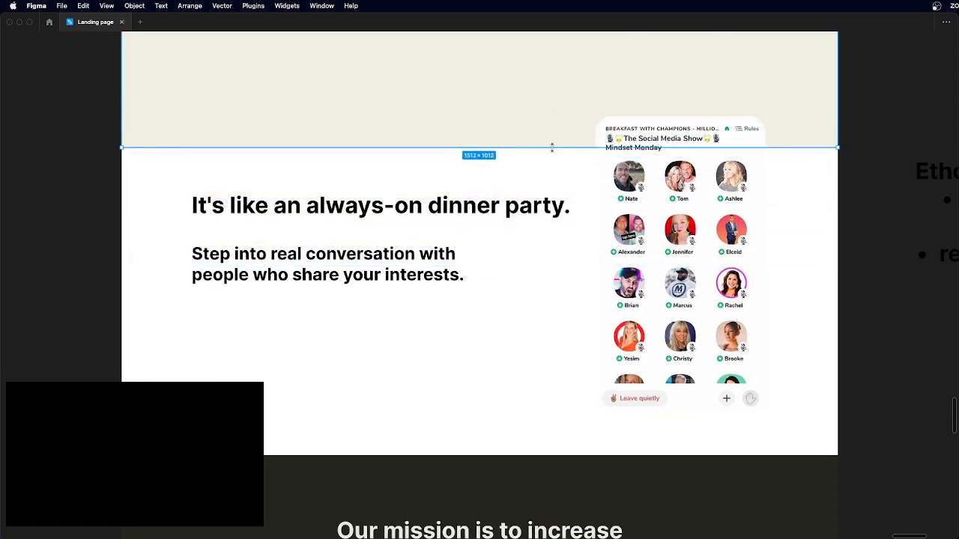
click(837, 209)
- Move the room screenshot up over the hero's phone mockup and nudge it until their left edges align
scroll(836, 215, right, 1)
scroll(836, 215, down, 3)
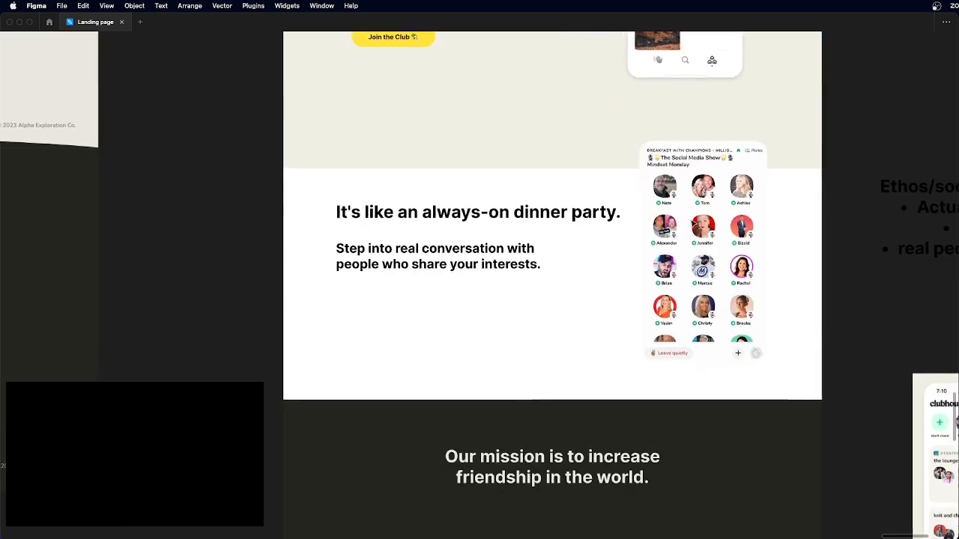
drag(694, 224, 685, 81)
scroll(683, 83, up, 4)
scroll(675, 161, up, 4)
drag(677, 163, 677, 152)
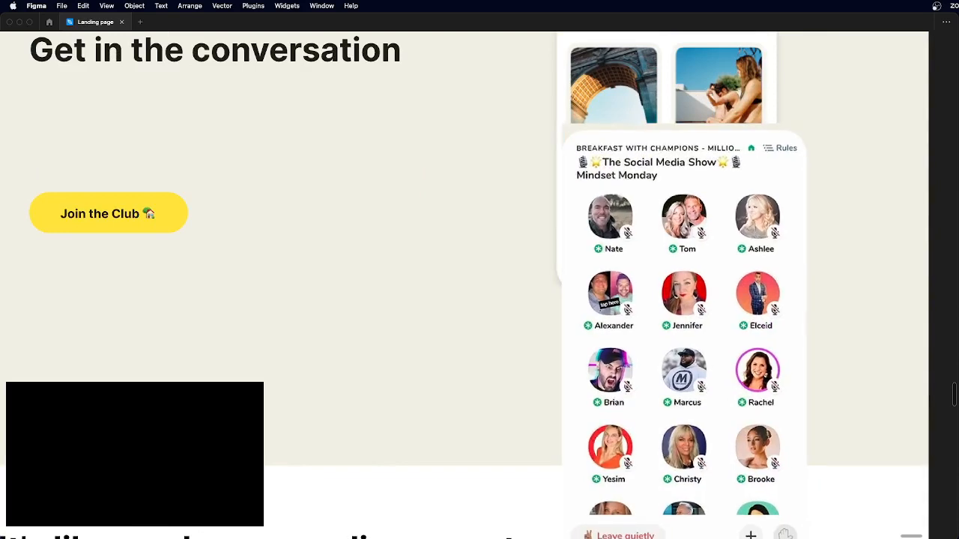
key(Up)
key(Left)
key(Left)
key(Left)
key(Left)
key(Left)
key(Left)
key(Left)
key(Left)
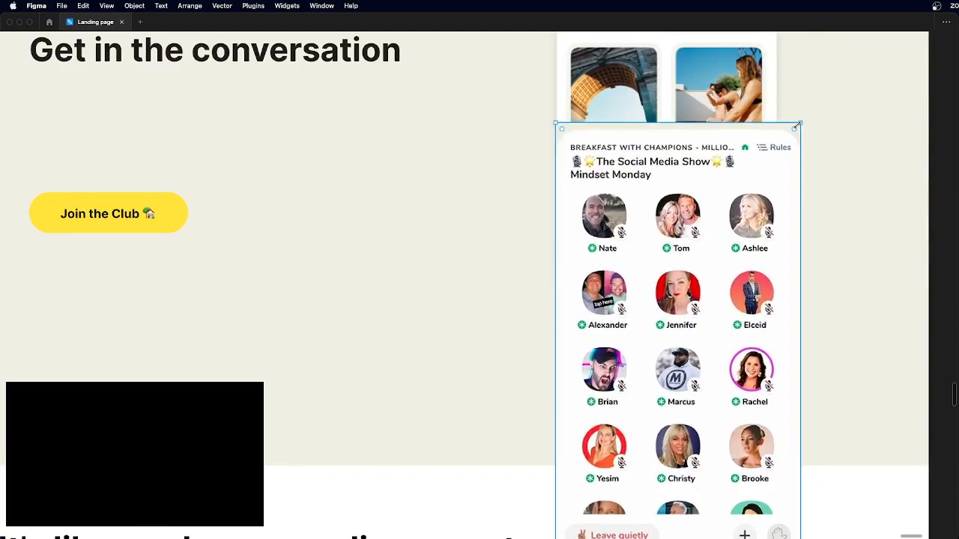
- Scale the room screenshot down to the hero phone's width and move it straight down to just below that phone
drag(792, 133, 778, 162)
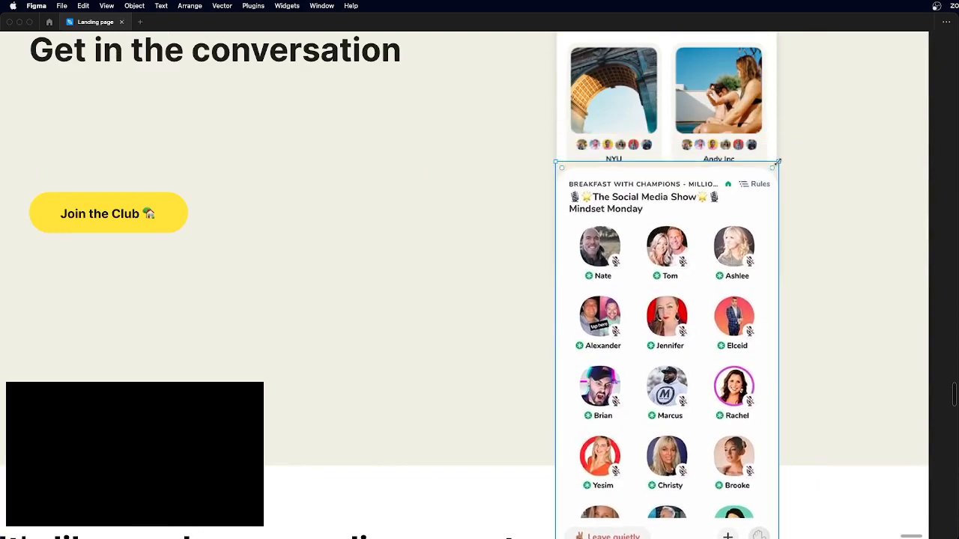
scroll(777, 162, down, 5)
drag(719, 180, 720, 276)
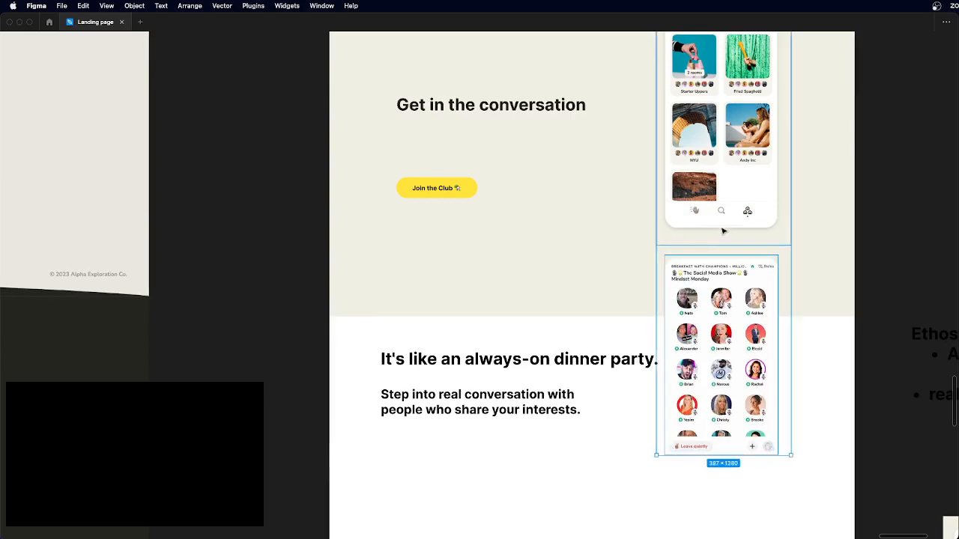
- Move the hero phone mockup and the room screenshot together slightly to the right, keeping them vertically aligned
drag(734, 214, 752, 214)
click(876, 244)
scroll(721, 403, up, 5)
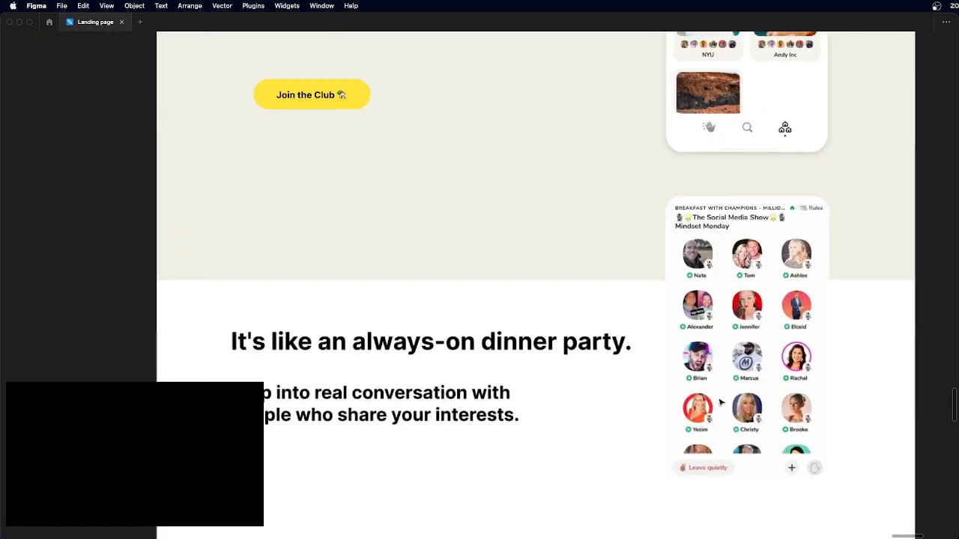
- Shorten the hero's beige rectangle from its lower edge and reposition the room screenshot to overlap the boundary with the white section
click(720, 402)
scroll(721, 402, down, 3)
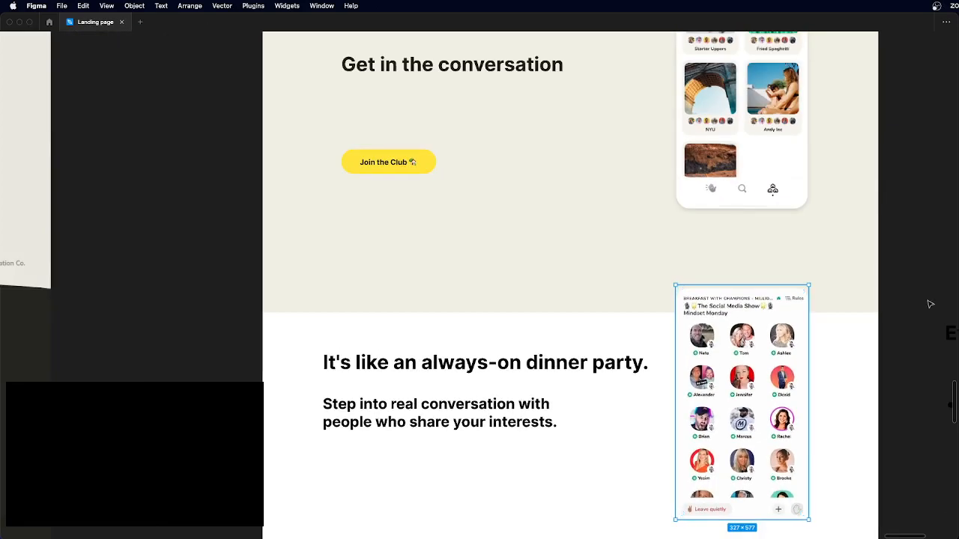
click(910, 283)
scroll(909, 283, down, 1)
click(469, 271)
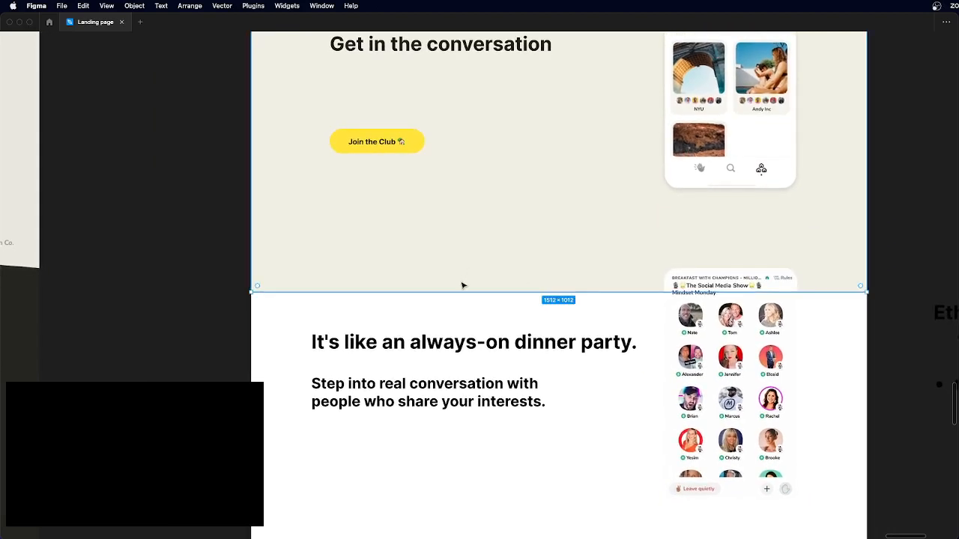
click(748, 306)
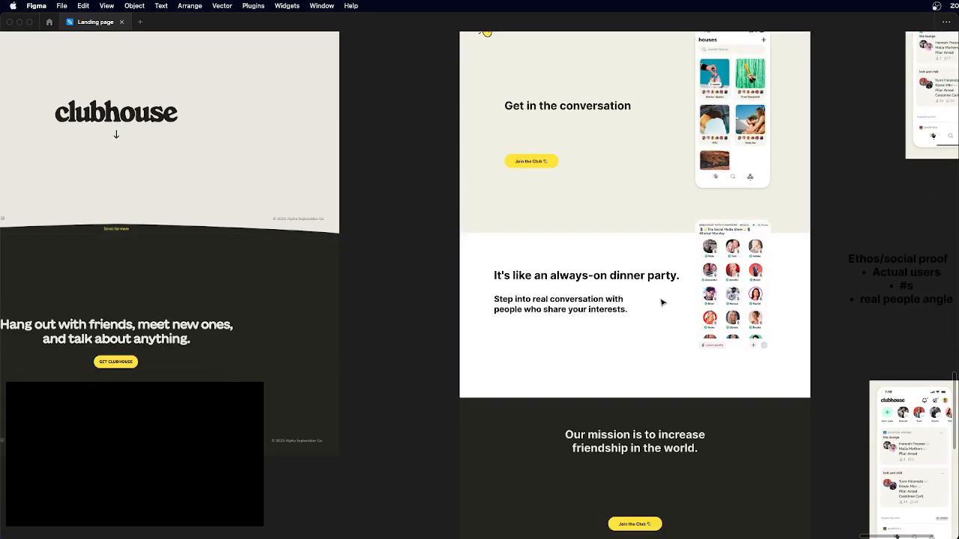
scroll(661, 303, up, 5)
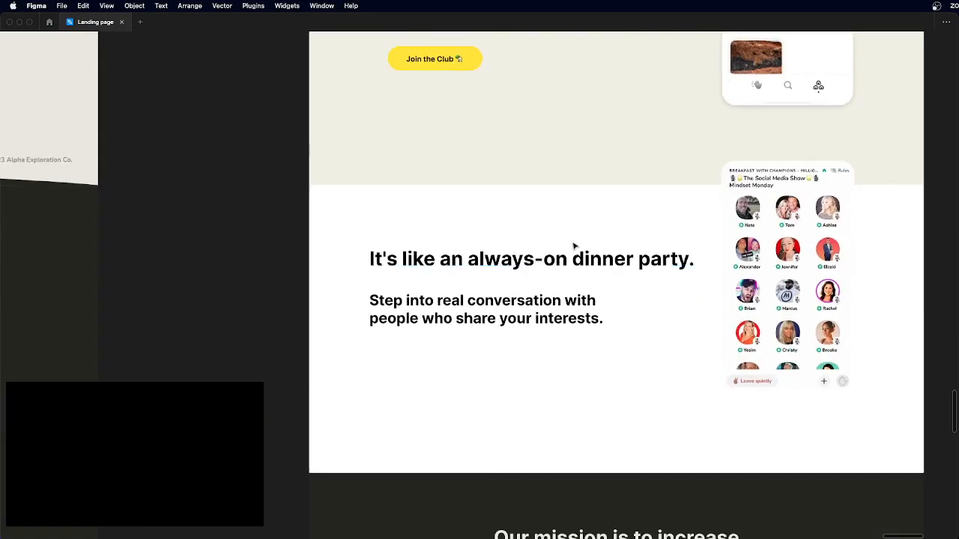
- Align the dinner party heading and subtext with the hero button's left edge and wrap the heading onto two lines, about 549 × 113
drag(515, 323, 492, 345)
click(280, 329)
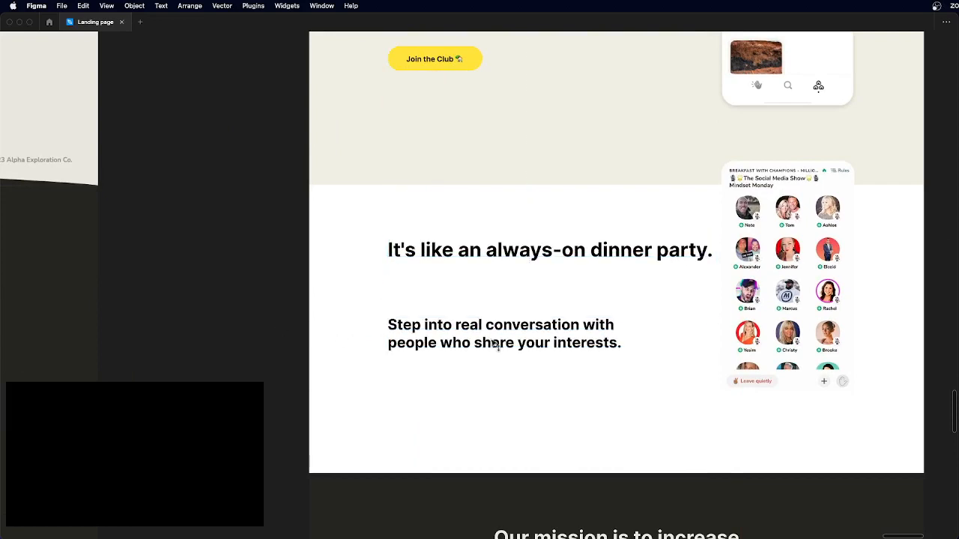
click(668, 254)
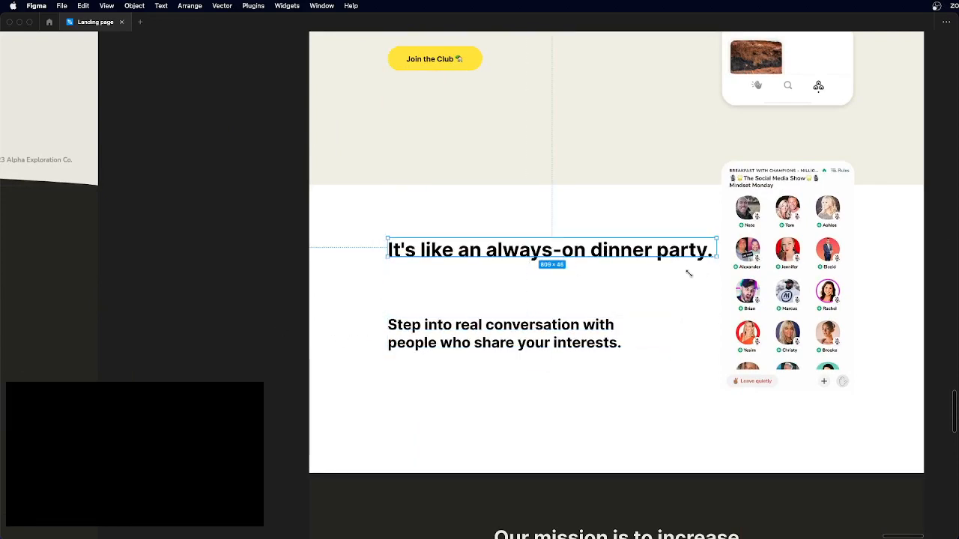
drag(688, 274, 611, 290)
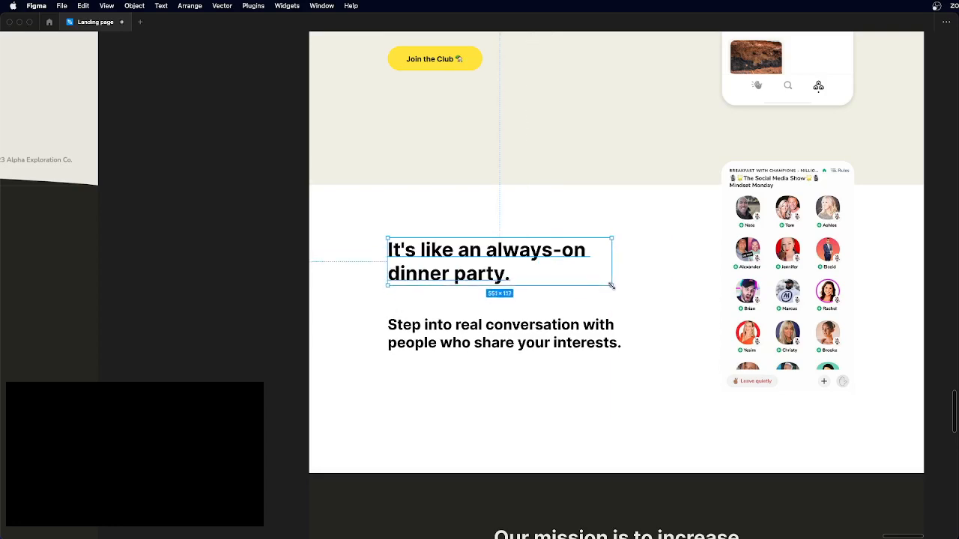
key(Escape)
- Lower the two-line dinner party heading slightly and bring its subtext up close beneath it
scroll(451, 337, up, 3)
drag(463, 343, 465, 336)
key(Escape)
scroll(157, 320, down, 5)
scroll(157, 320, down, 1)
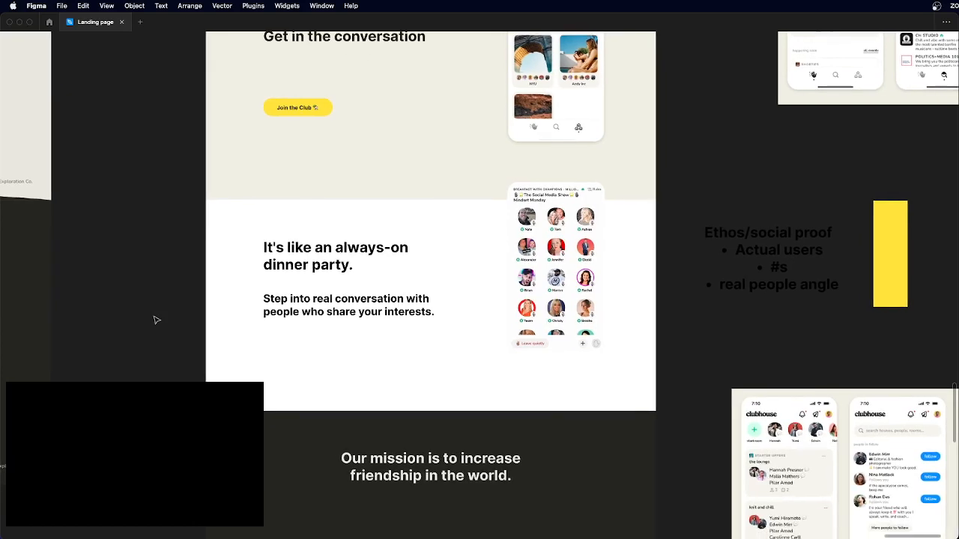
scroll(246, 332, up, 3)
scroll(247, 332, down, 2)
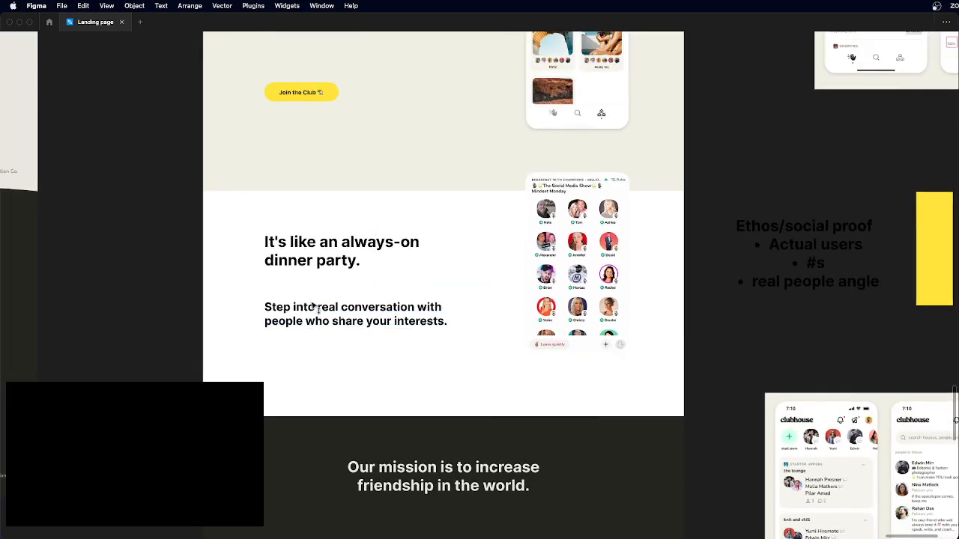
key(shift+Up)
click(319, 260)
key(shift+Down)
key(shift+Down)
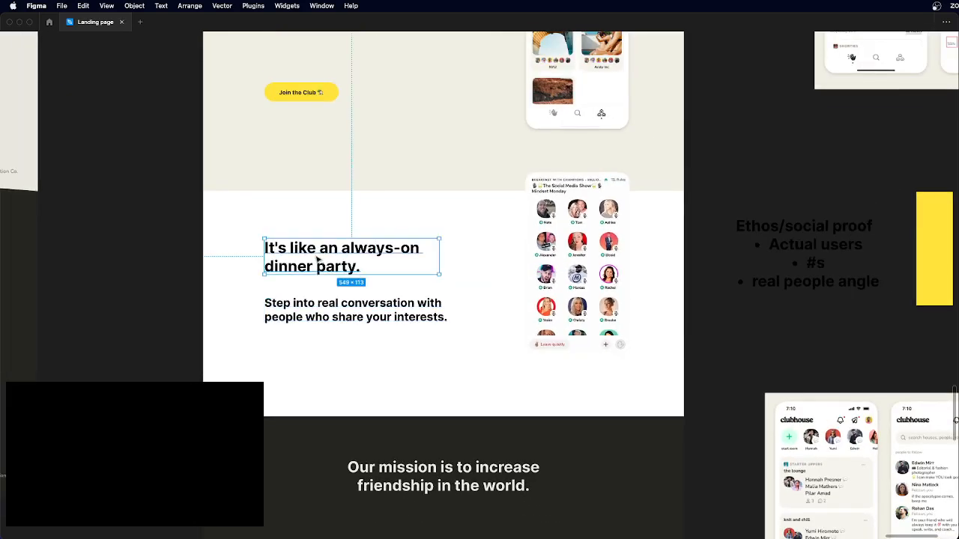
click(319, 304)
drag(319, 303, 320, 294)
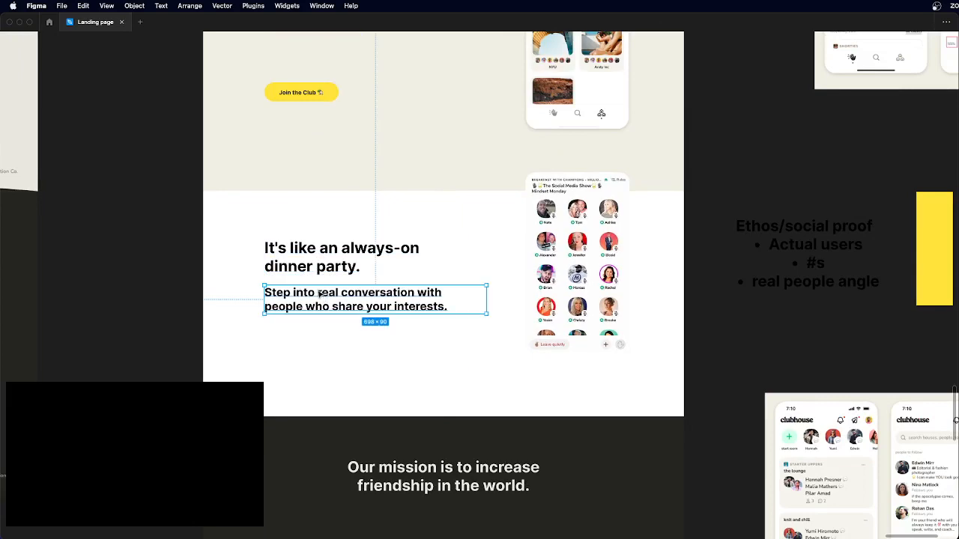
- Show the interface, set the dinner party subtext's font size to 28, and shrink its box to about 491 × 65
key(super+backslash)
scroll(435, 336, up, 3)
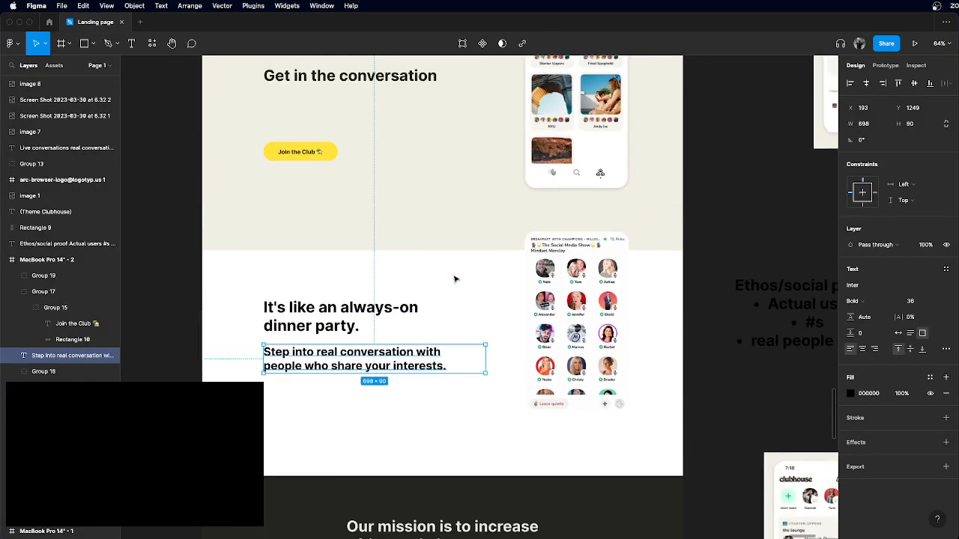
scroll(454, 276, down, 1)
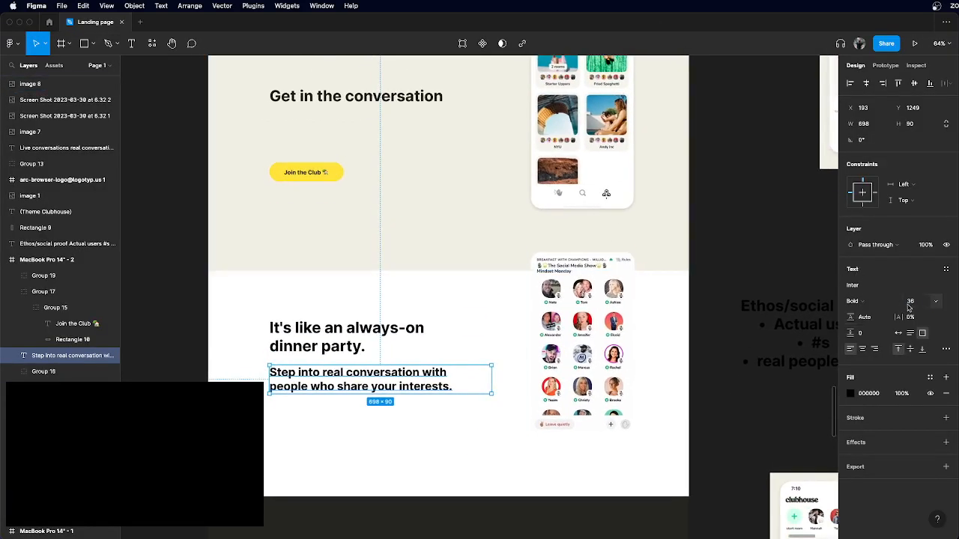
key(Return)
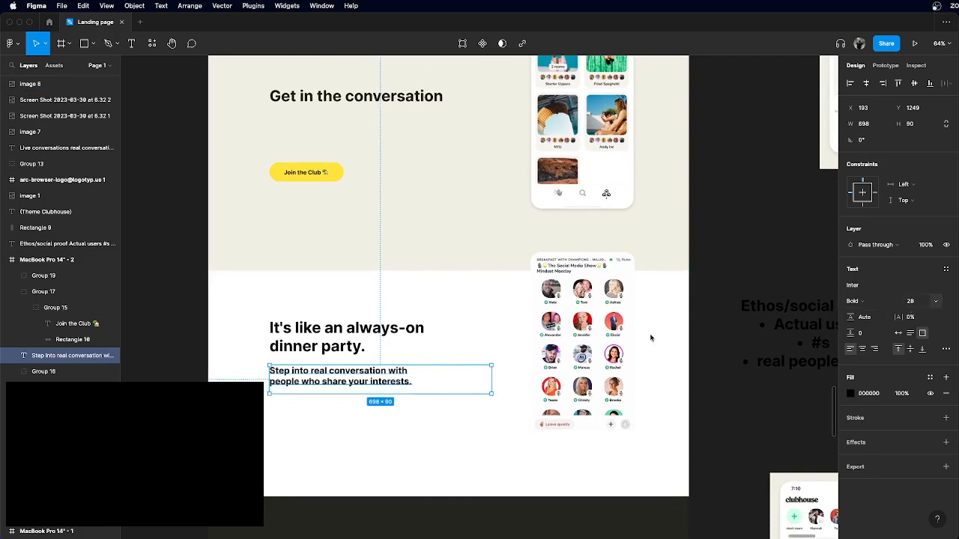
click(307, 414)
click(384, 381)
drag(445, 394, 424, 385)
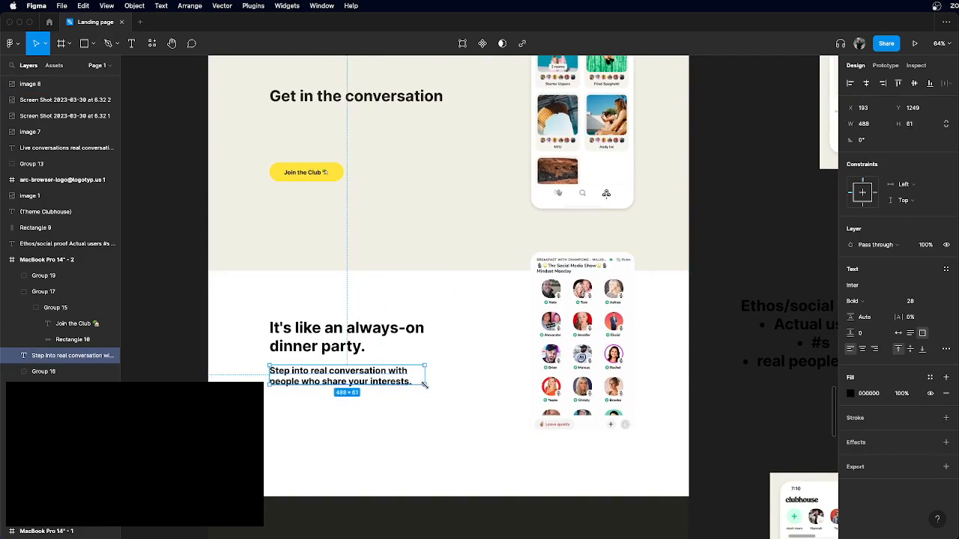
click(403, 413)
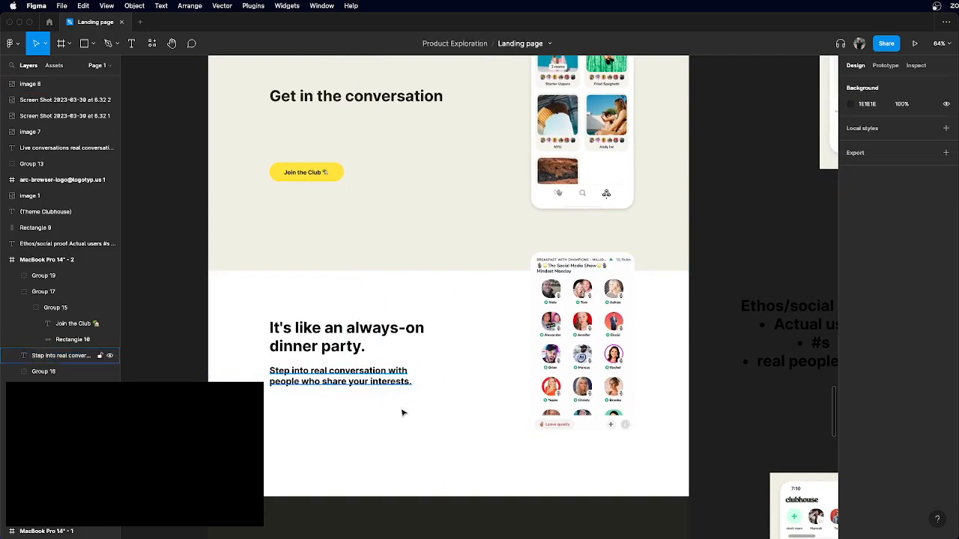
- Recolour the dinner party heading and subtext to 242420 by sampling the dark mission section's background
click(326, 350)
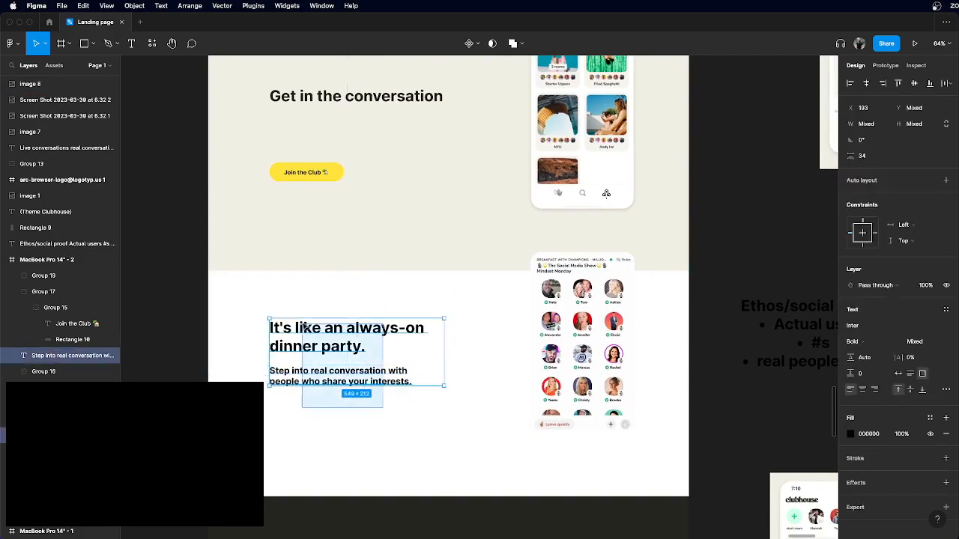
click(851, 434)
click(734, 435)
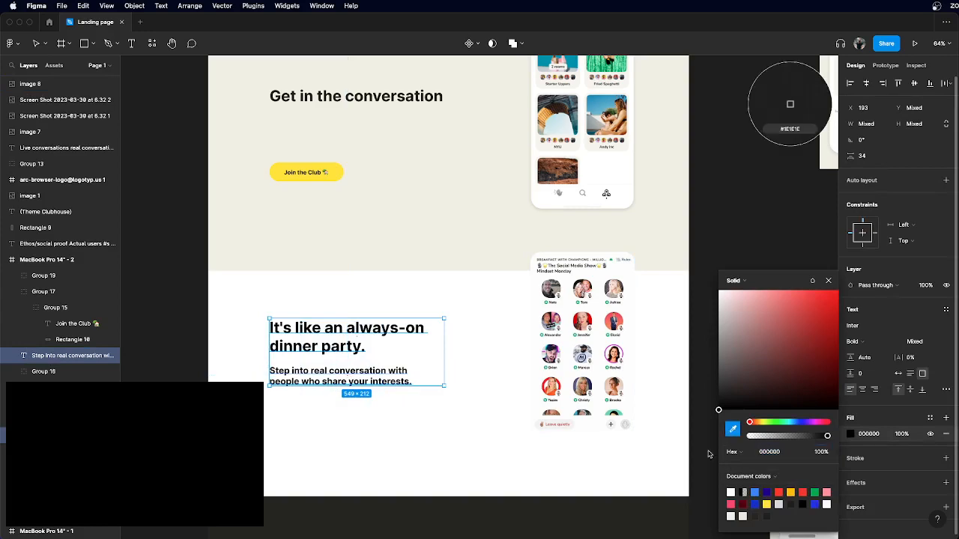
click(611, 511)
click(469, 458)
- Duplicate the dinner party subtext into the hero, between its heading and button, at X 193, Y 471
scroll(469, 457, down, 5)
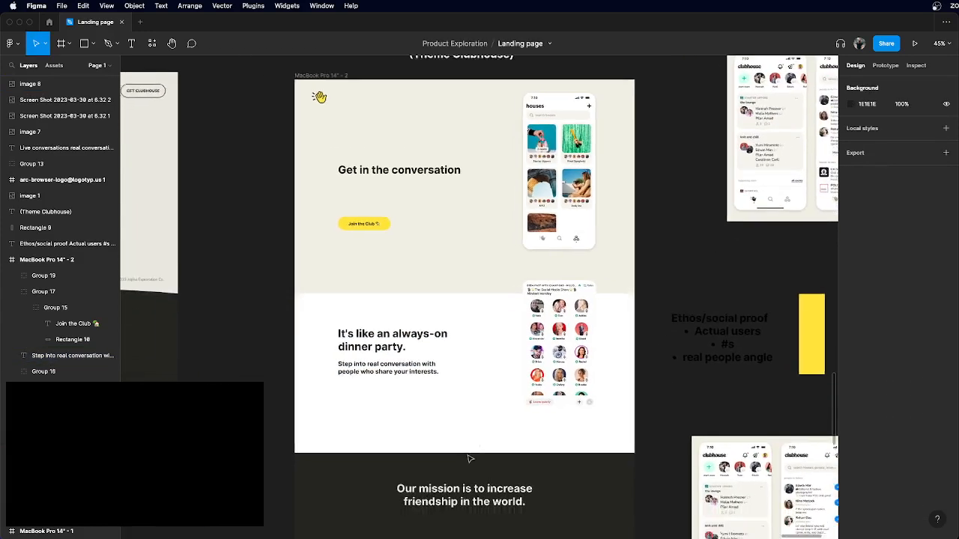
drag(413, 317, 412, 141)
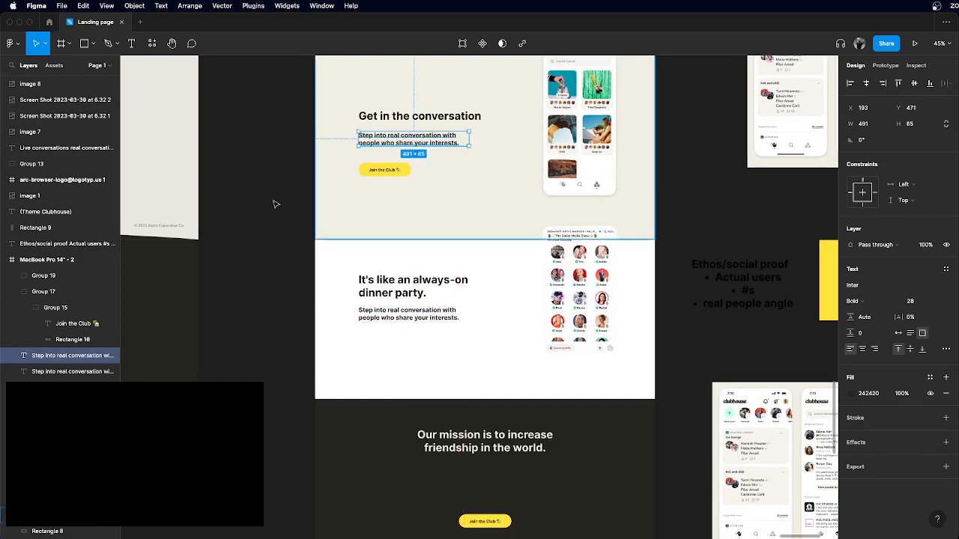
click(274, 207)
scroll(272, 210, down, 3)
scroll(272, 210, down, 4)
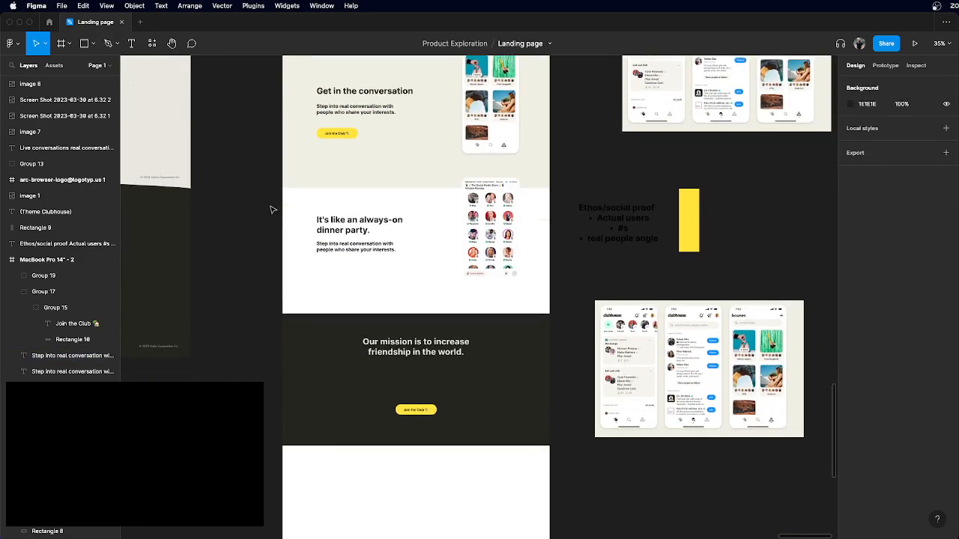
scroll(409, 366, up, 3)
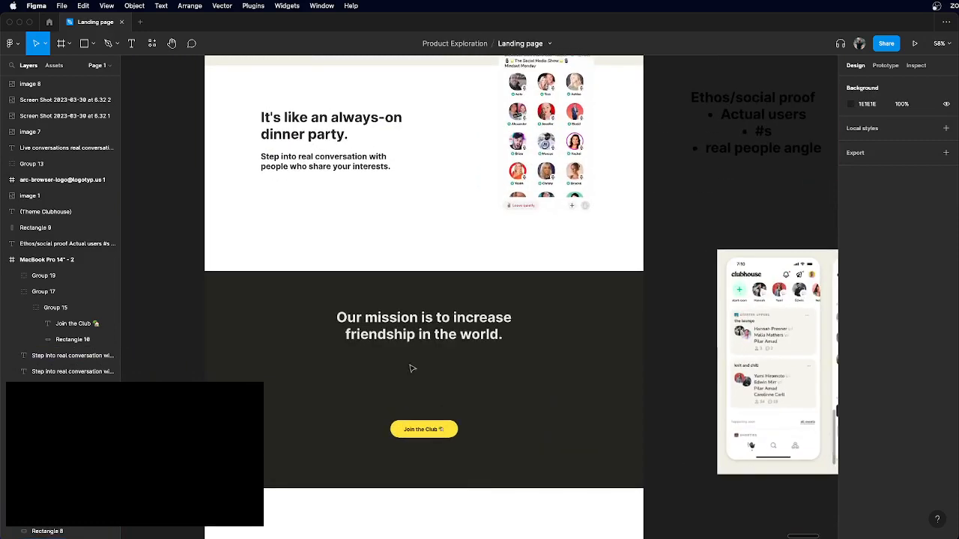
click(457, 330)
key(Escape)
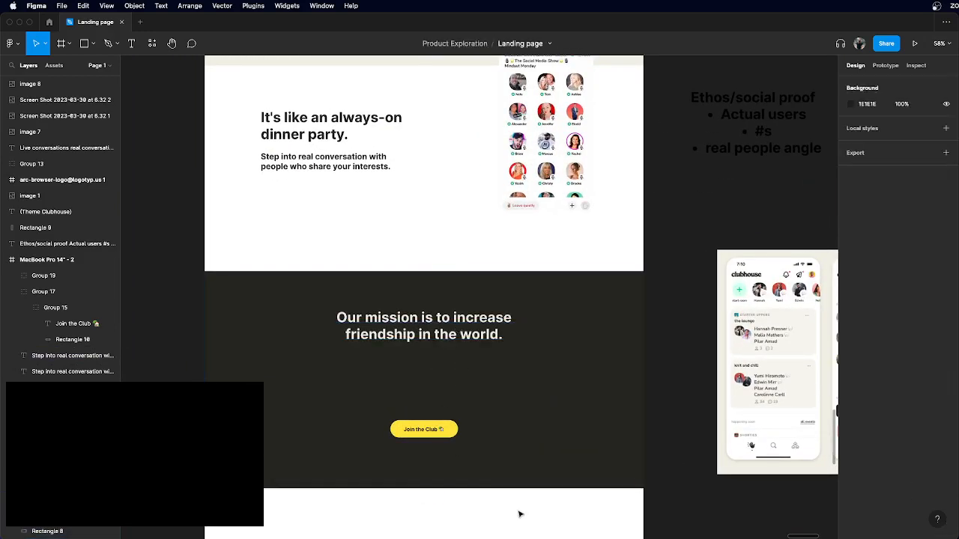
drag(518, 514, 354, 290)
drag(418, 359, 419, 344)
click(160, 336)
- Copy the hero's waving-hand logo into the mission section, just left of the heading's first line at X 372, Y 1741
scroll(160, 336, down, 3)
scroll(160, 337, down, 1)
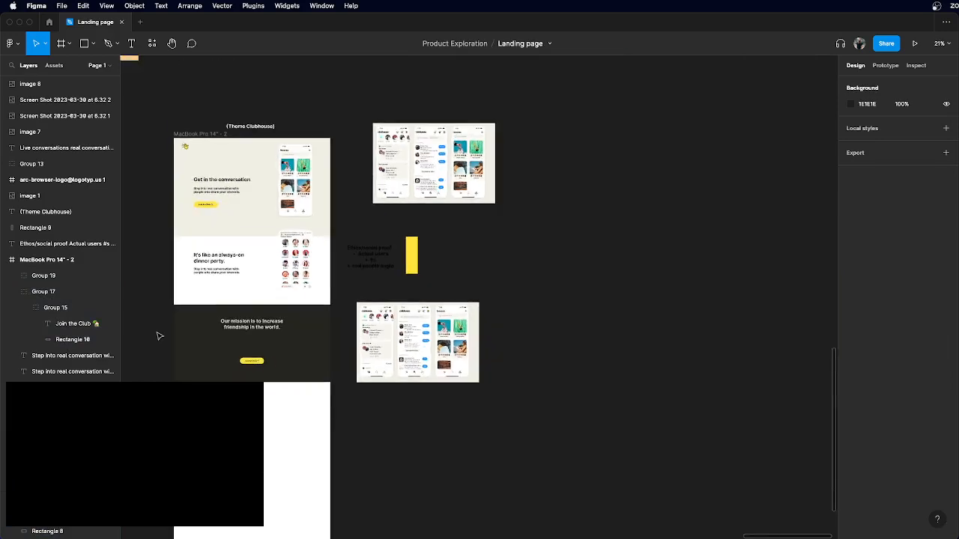
scroll(180, 208, up, 2)
scroll(208, 157, up, 5)
click(208, 165)
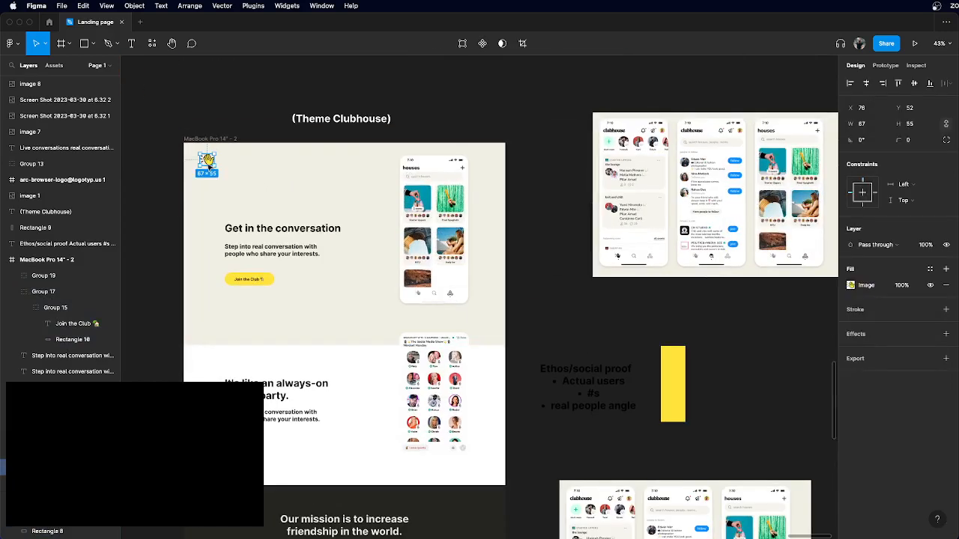
scroll(211, 162, down, 2)
click(194, 224)
scroll(195, 225, down, 3)
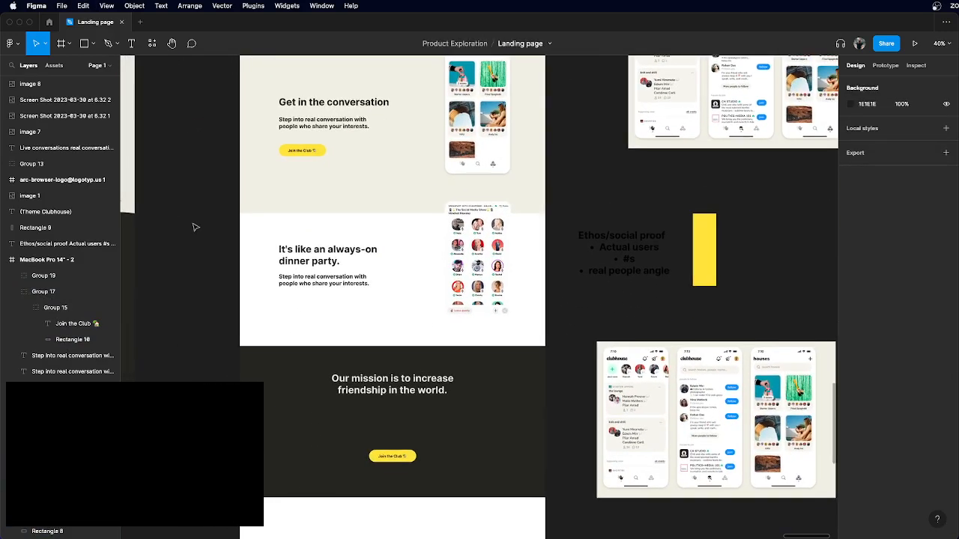
scroll(365, 418, up, 4)
key(super+v)
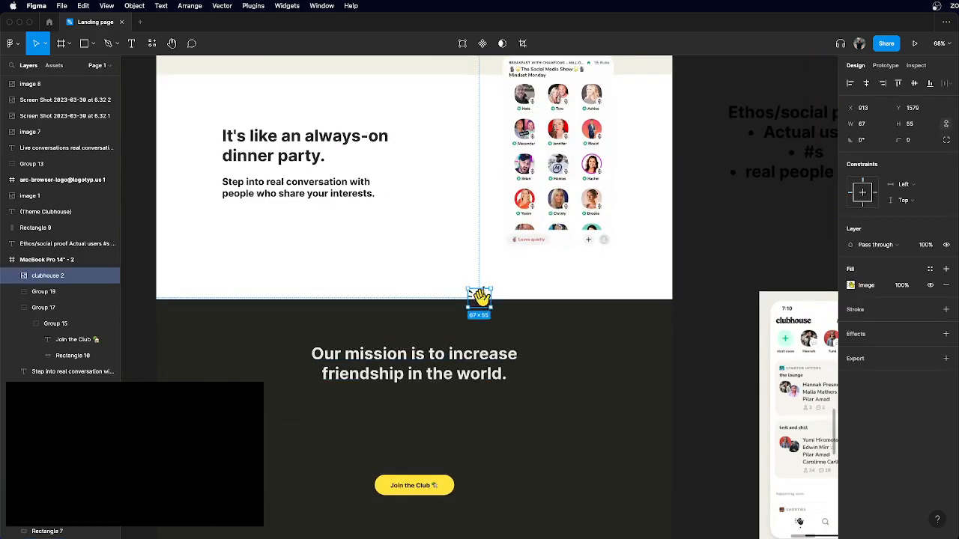
drag(482, 295, 305, 354)
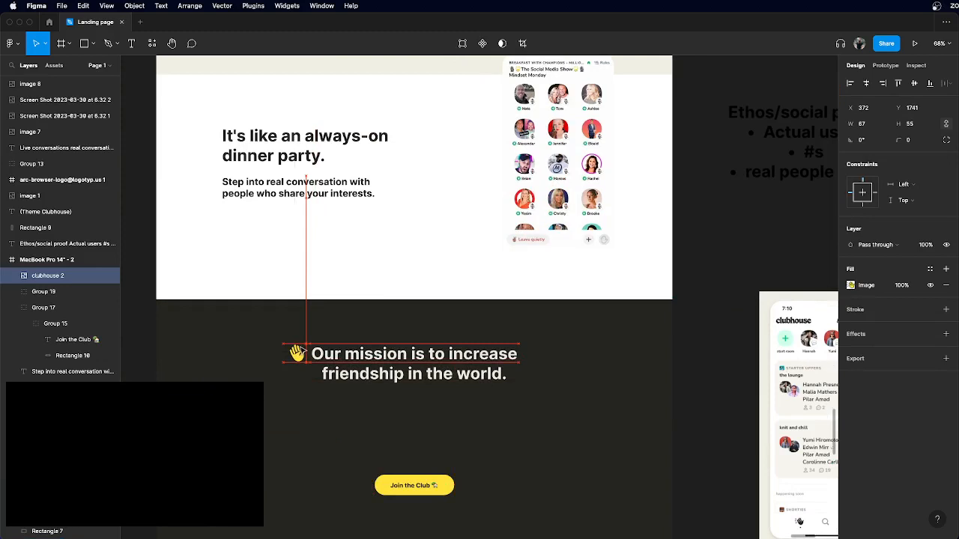
- Try shifting the mission heading and waving hand together slightly right to centre the pair, and undo the move
scroll(303, 350, down, 4)
click(582, 289)
scroll(330, 383, up, 6)
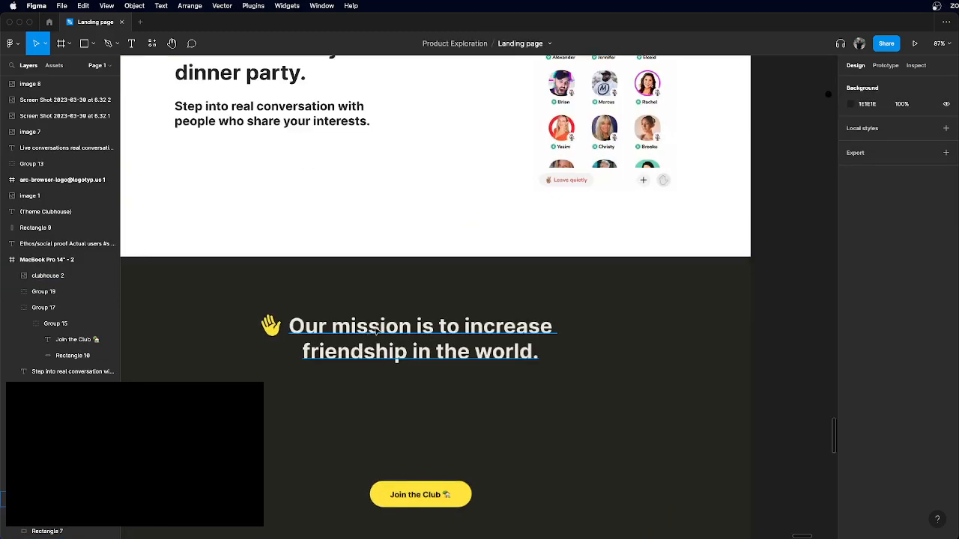
click(298, 331)
shift+click(273, 327)
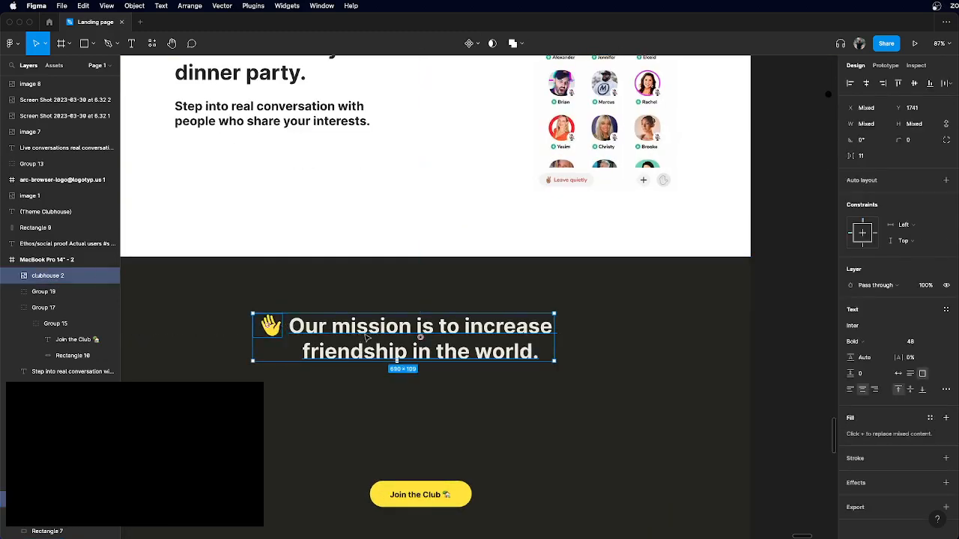
drag(366, 337, 377, 338)
scroll(376, 337, down, 3)
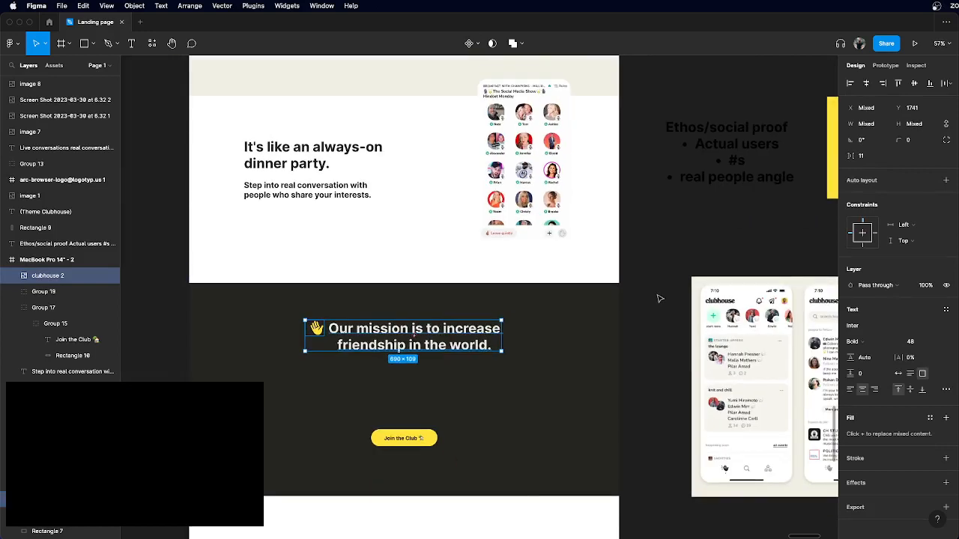
click(659, 298)
key(ctrl+z)
key(ctrl+z)
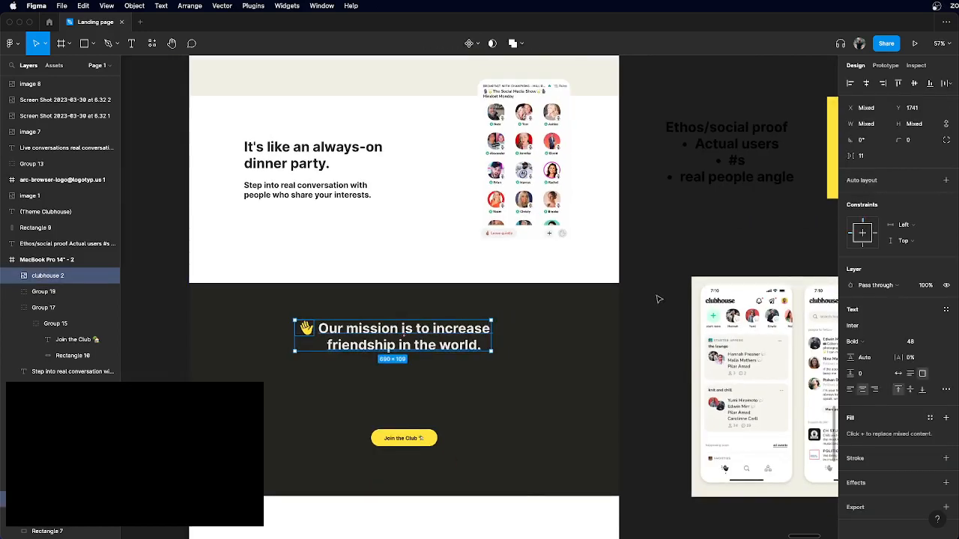
click(635, 287)
scroll(636, 287, down, 2)
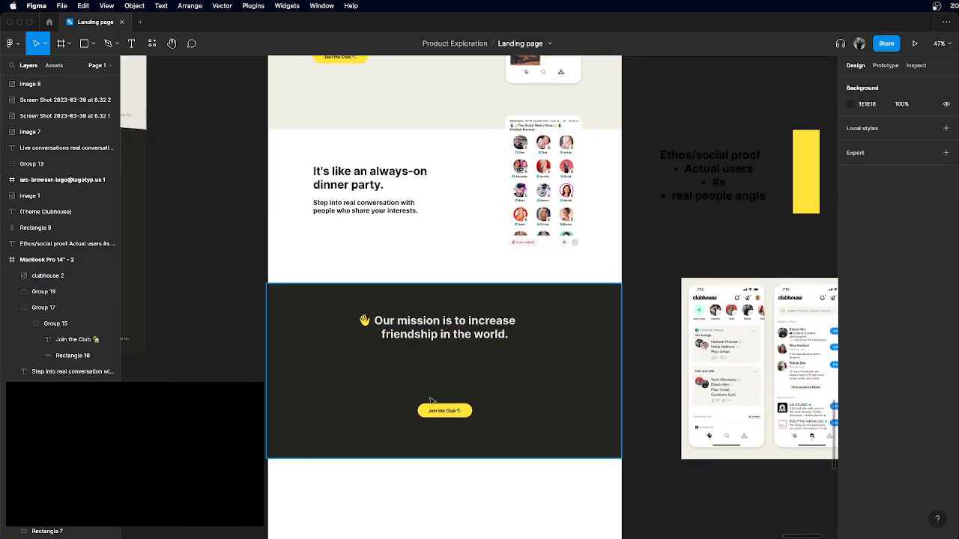
scroll(460, 386, up, 10)
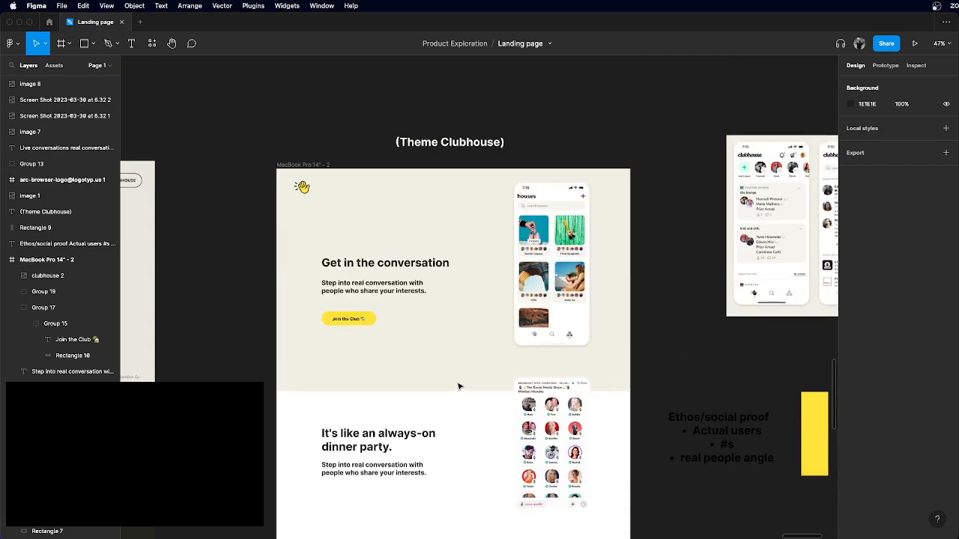
- Hide the interface and move the hero heading, subtext and Join the Club button together slightly up
key(super+backslash)
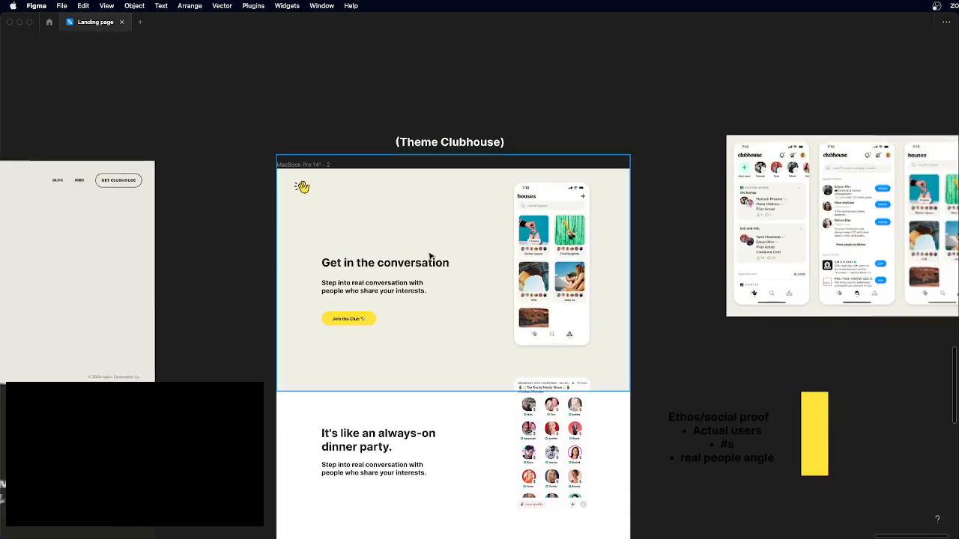
scroll(366, 260, up, 5)
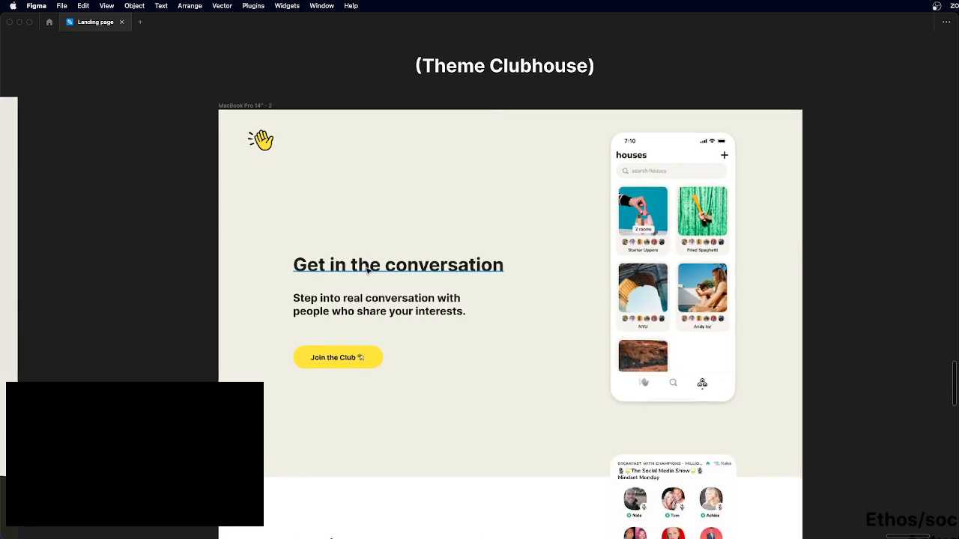
click(367, 269)
shift+click(361, 308)
shift+click(341, 365)
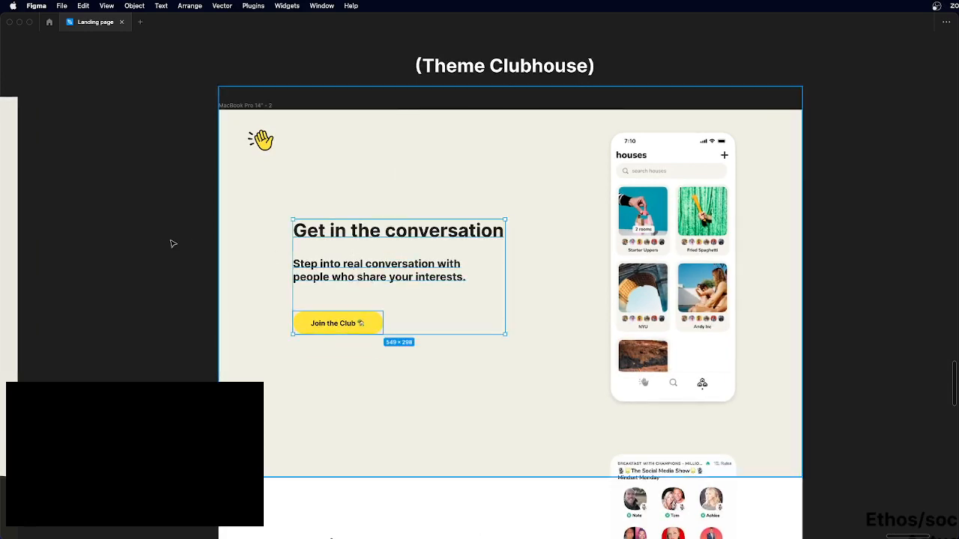
click(165, 245)
- Nudge the hero subtext slightly down, so it sits a little closer to the Join the Club button
scroll(414, 248, up, 2)
scroll(414, 247, right, 2)
scroll(414, 248, down, 1)
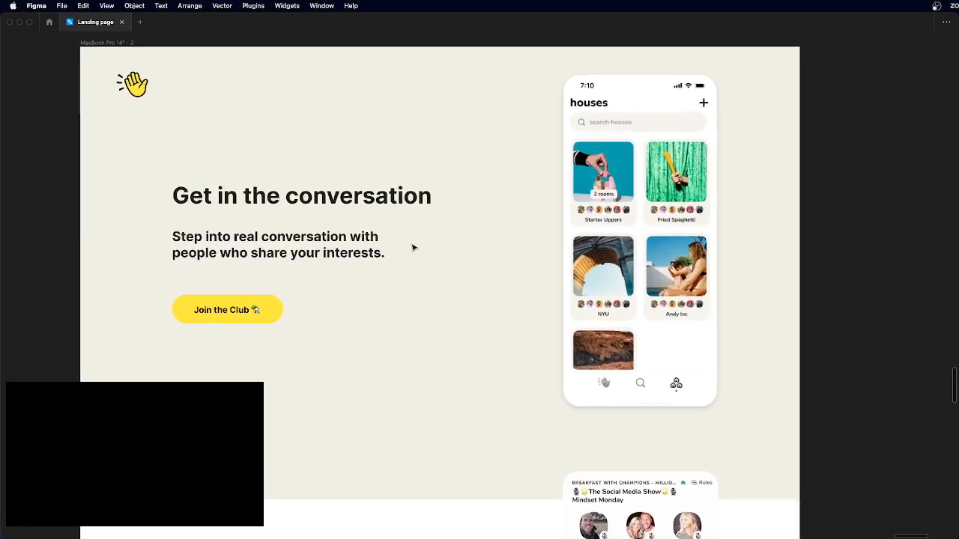
scroll(414, 248, left, 1)
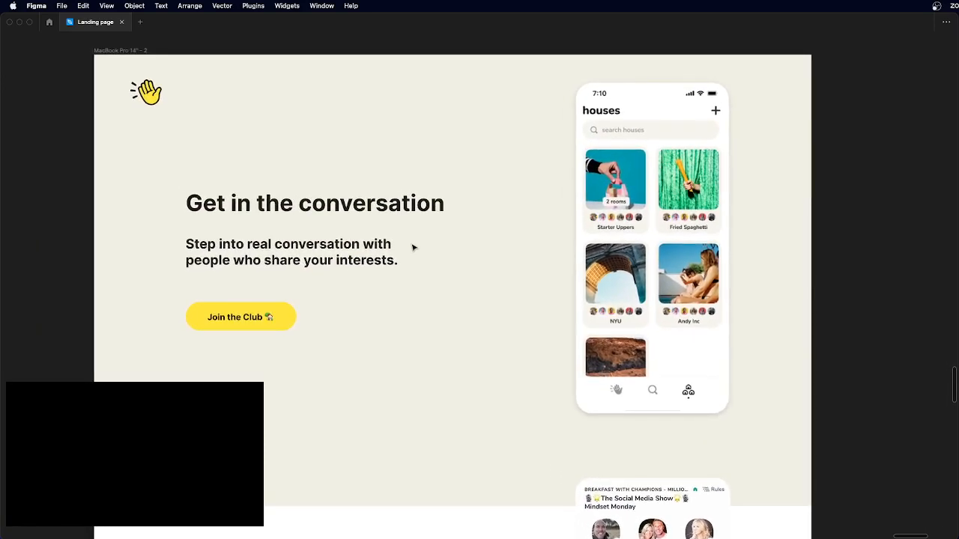
scroll(414, 247, left, 1)
scroll(414, 247, up, 1)
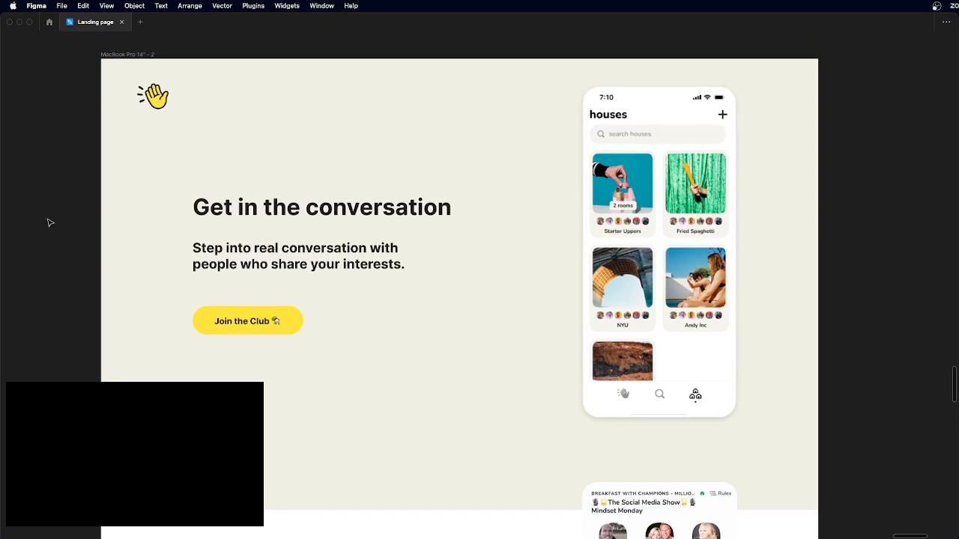
scroll(167, 274, up, 3)
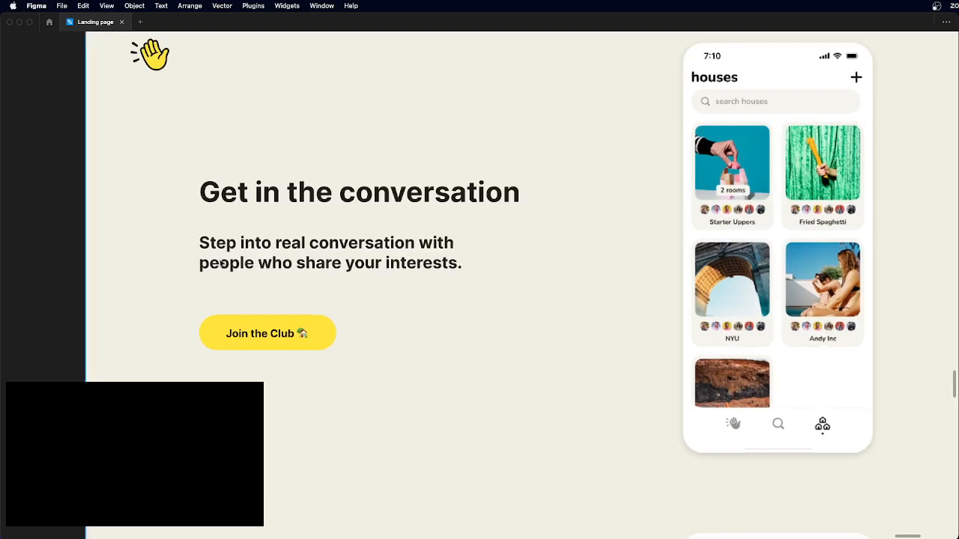
click(229, 268)
double_click(225, 262)
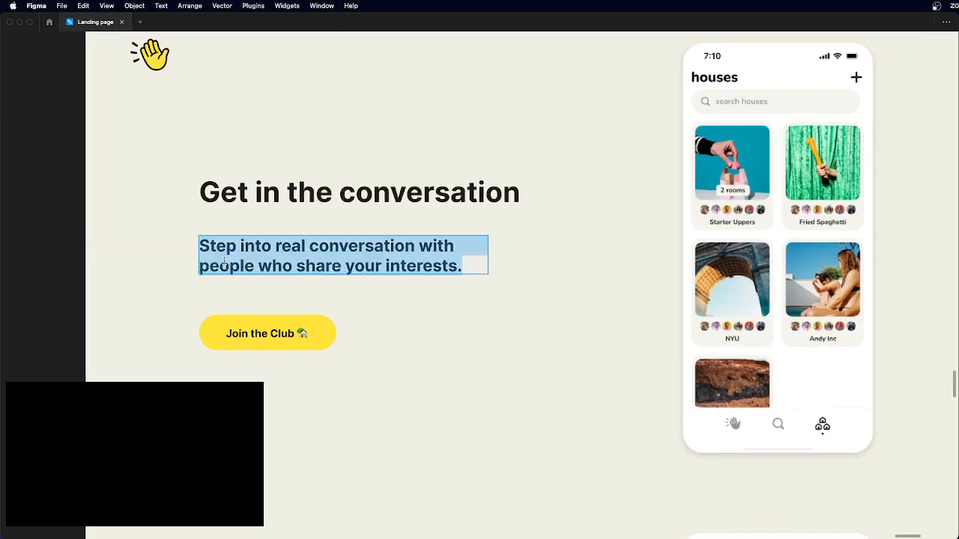
scroll(225, 262, down, 5)
click(90, 285)
click(90, 284)
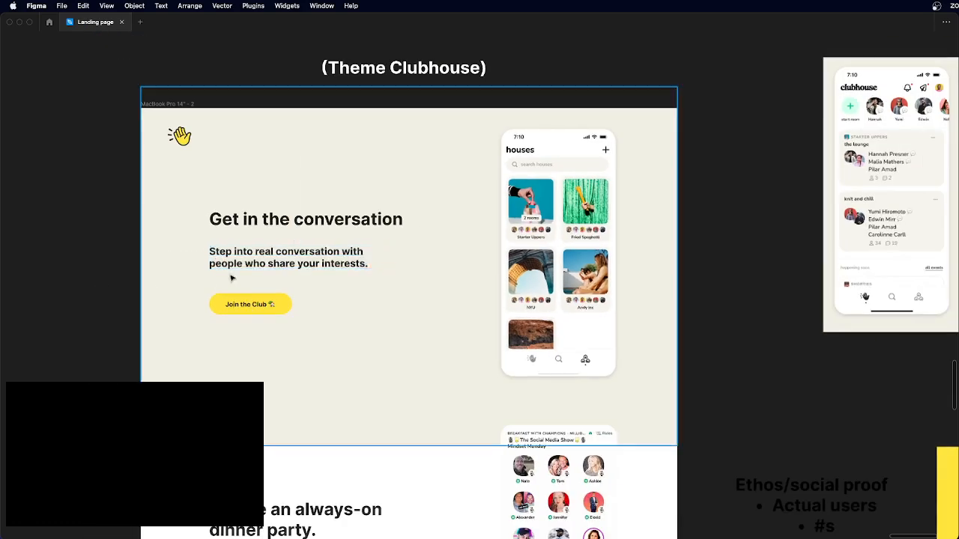
scroll(231, 278, up, 3)
click(237, 263)
double_click(236, 263)
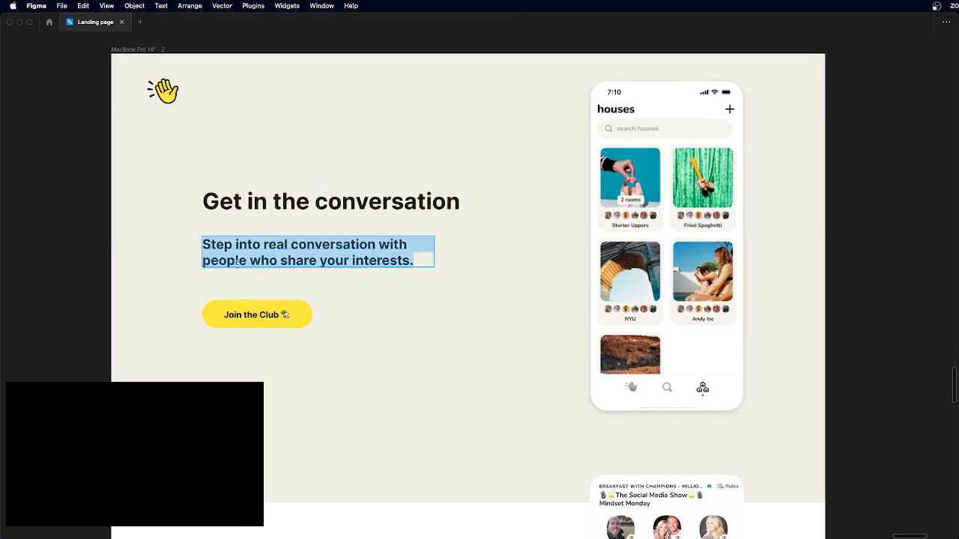
click(90, 267)
click(90, 267)
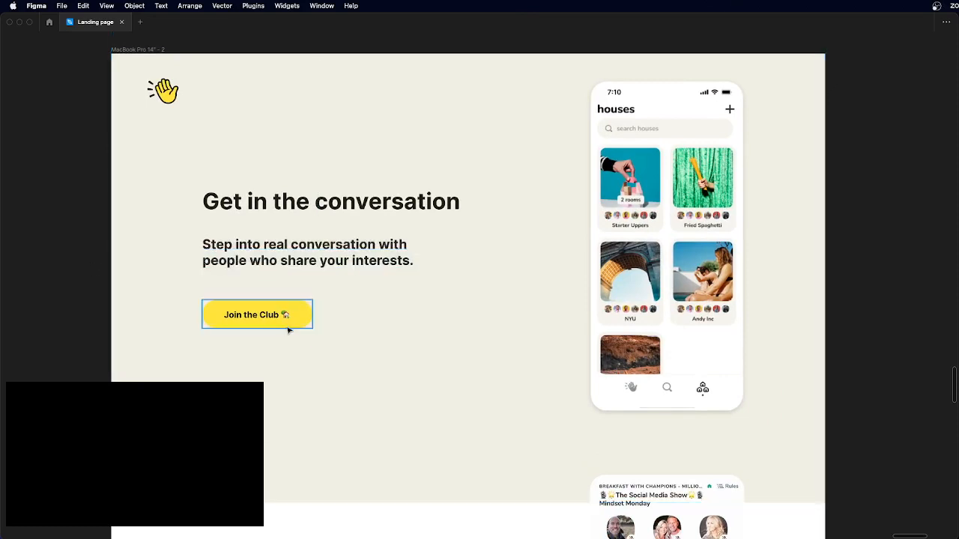
double_click(282, 248)
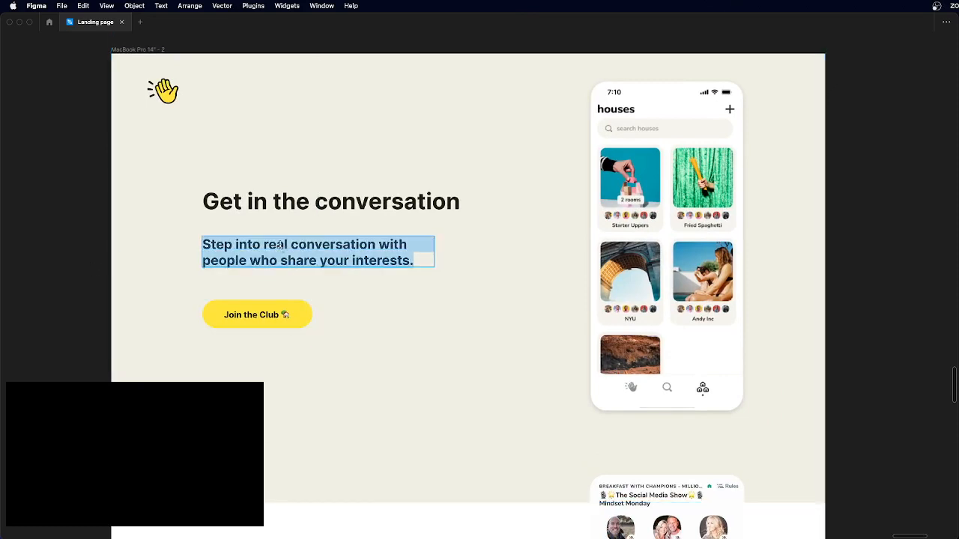
click(421, 262)
click(424, 268)
click(424, 269)
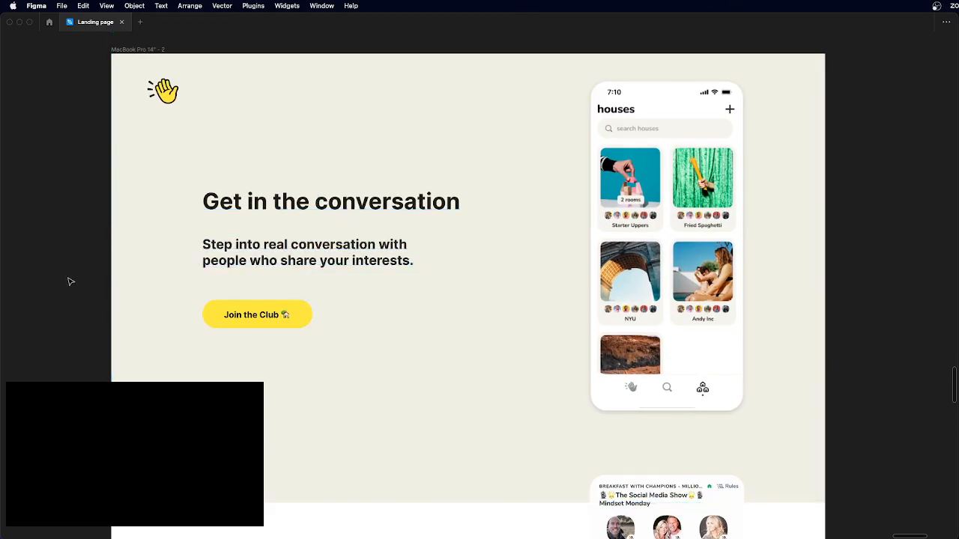
- Try replacing the word "conversation" with "room" in the hero heading
scroll(69, 282, down, 1)
scroll(267, 198, up, 2)
double_click(358, 203)
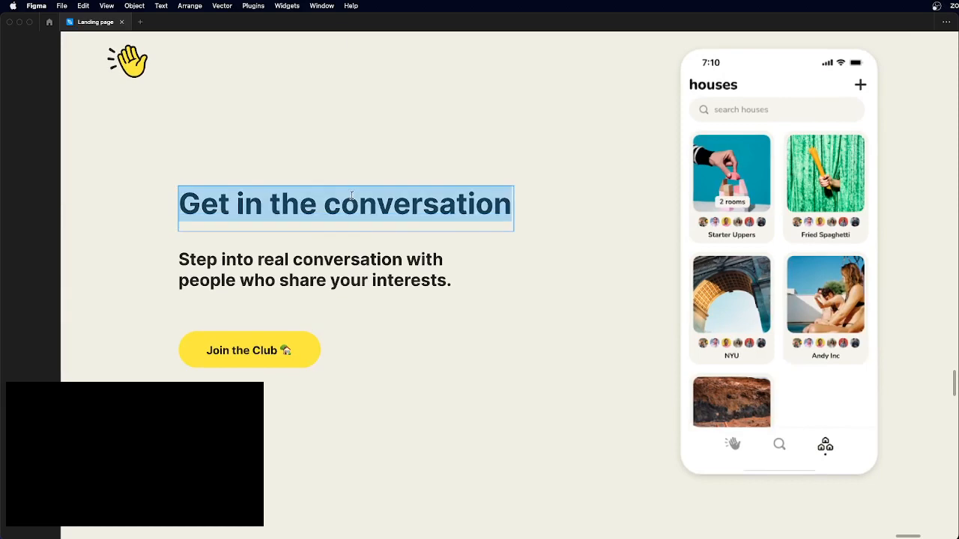
click(358, 203)
double_click(358, 201)
text(room)
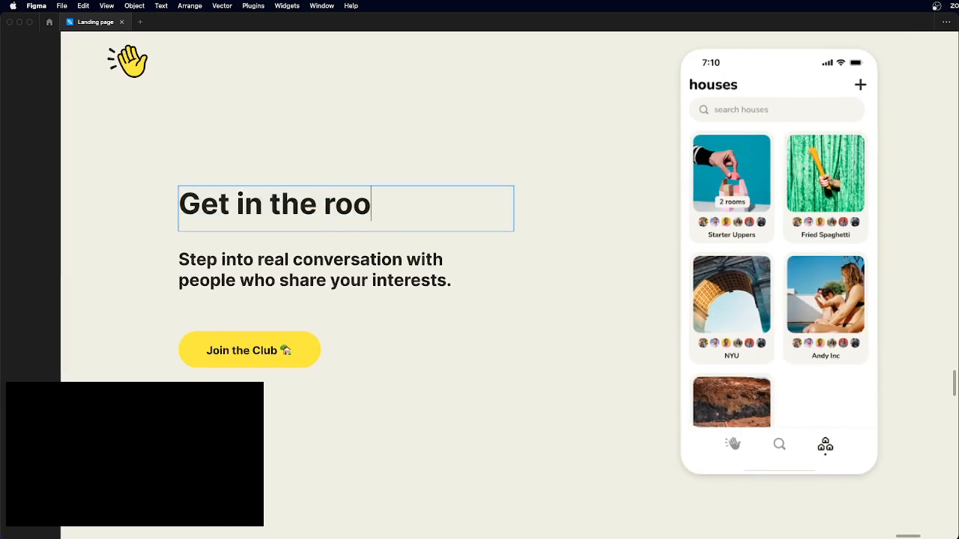
- Restore the hero heading's wording to "Get in the conversation"
key(BackSpace)
key(BackSpace)
key(BackSpace)
key(BackSpace)
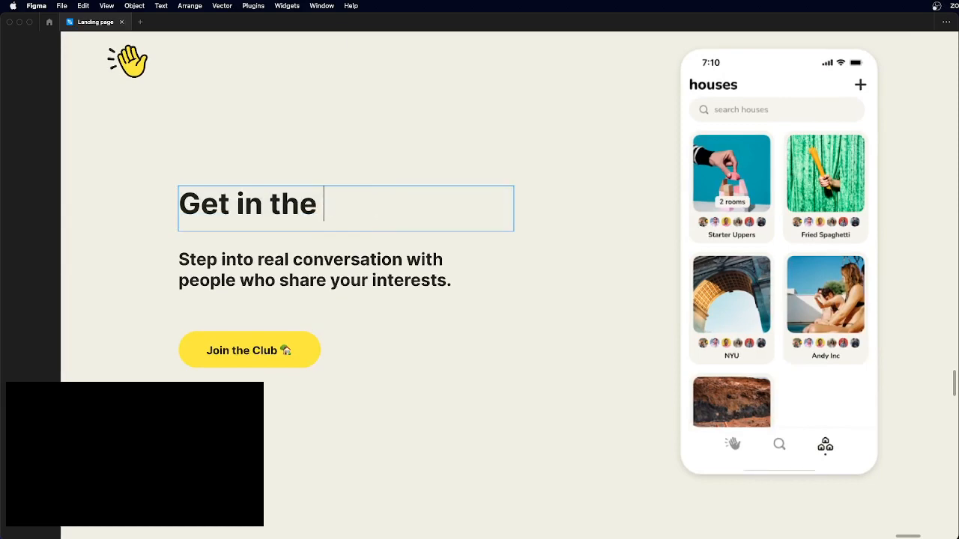
text(conversation)
key(Escape)
scroll(359, 201, down, 1)
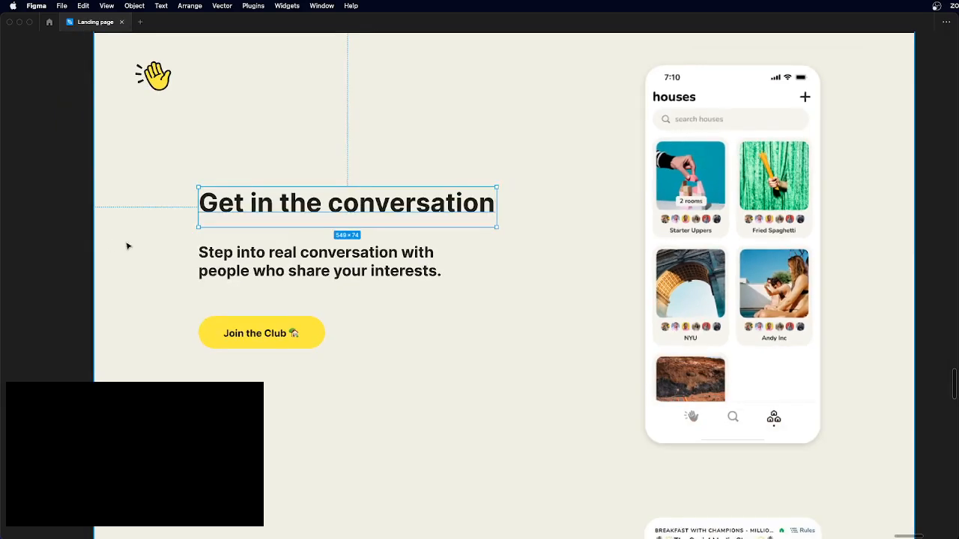
click(71, 237)
- Examine the dinner party section's layout and the wording of its subtext
scroll(159, 231, down, 10)
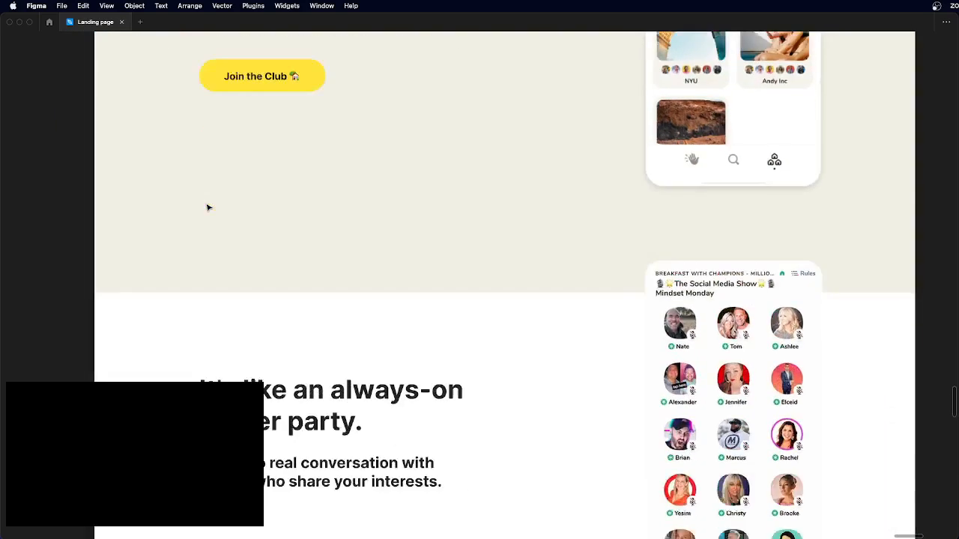
scroll(208, 210, down, 1)
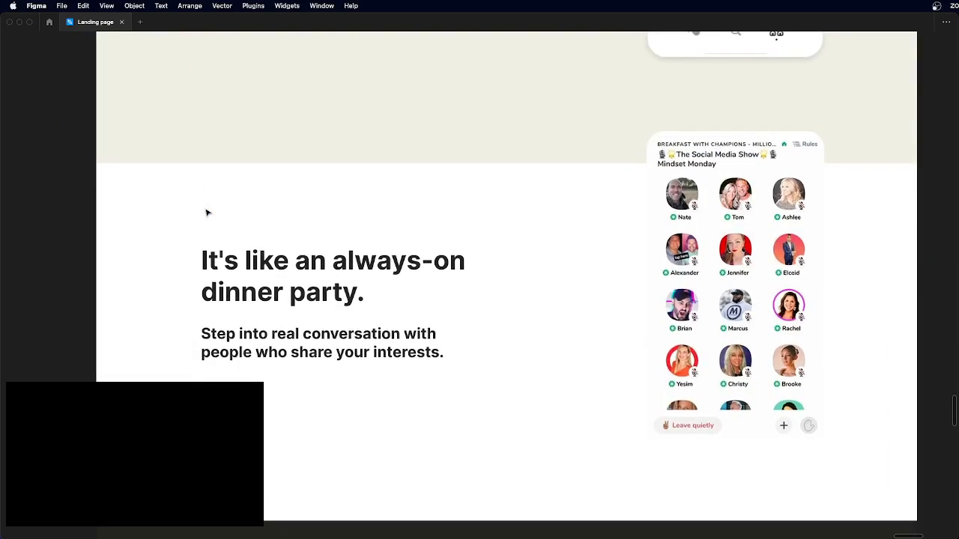
scroll(207, 213, down, 2)
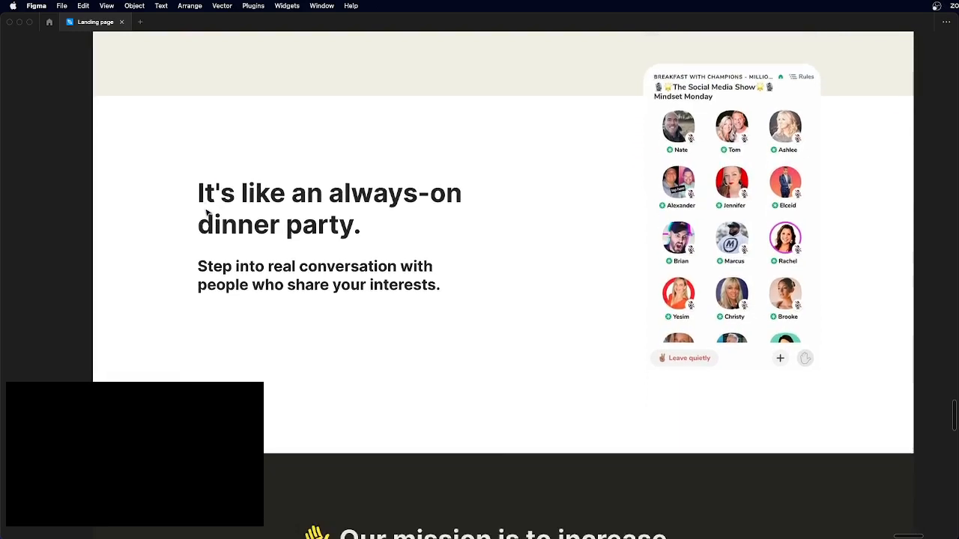
double_click(368, 283)
click(452, 285)
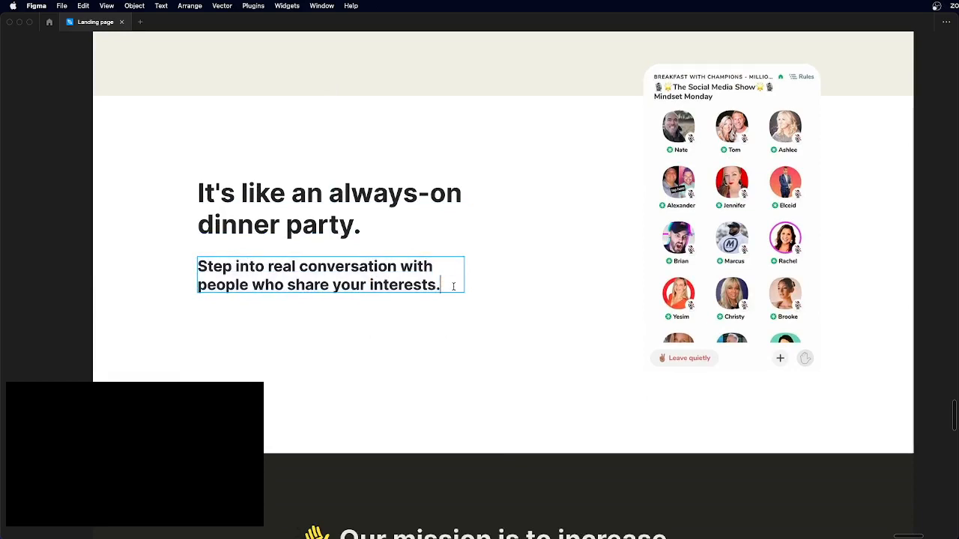
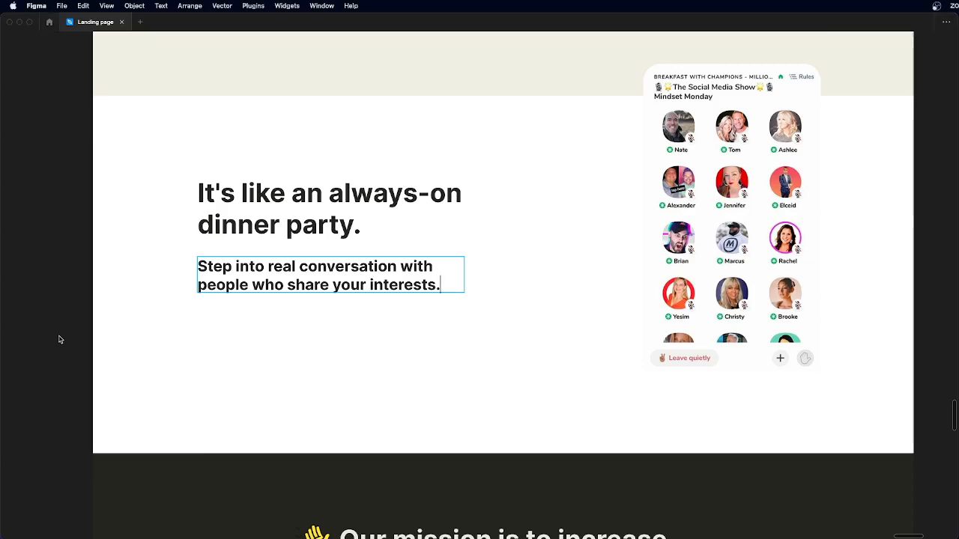
scroll(59, 336, down, 3)
key(Escape)
scroll(62, 341, left, 2)
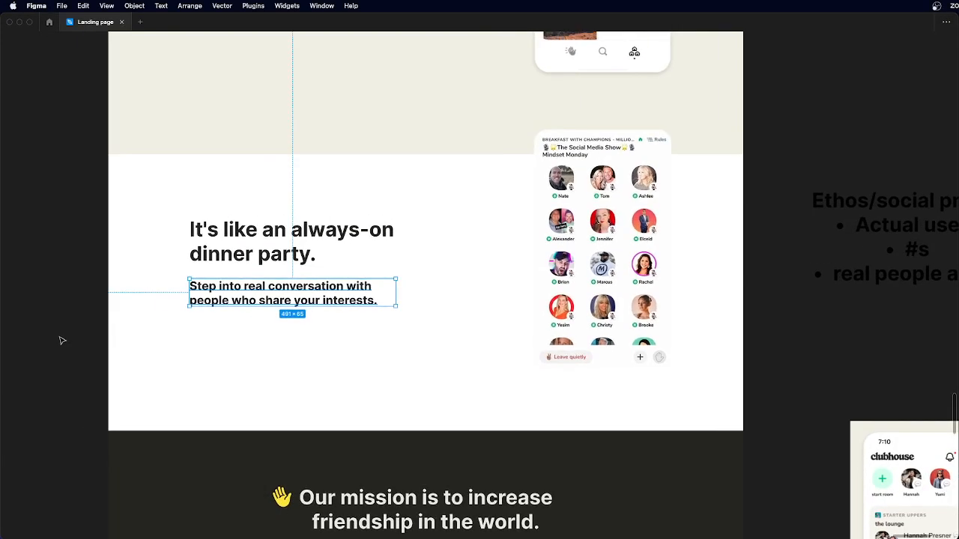
scroll(262, 225, up, 4)
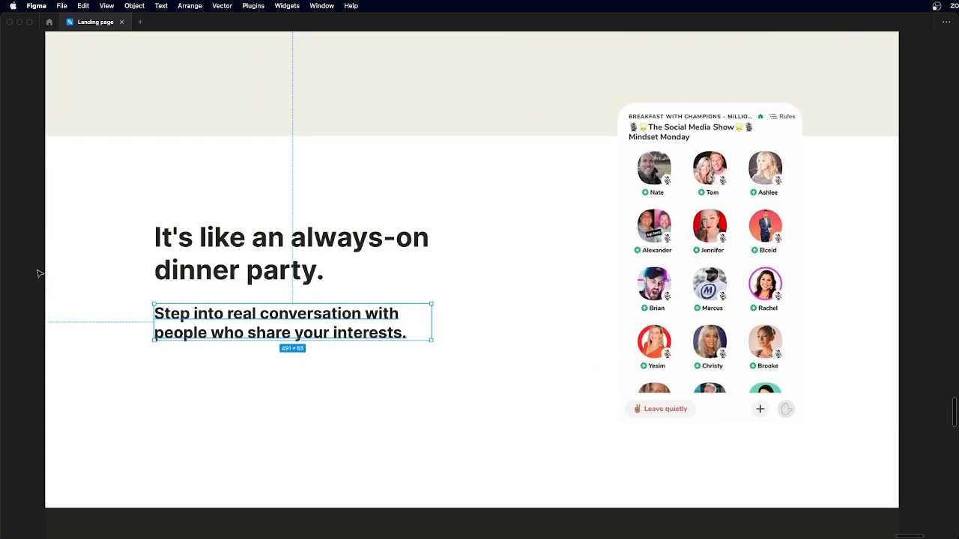
click(28, 292)
scroll(428, 289, down, 3)
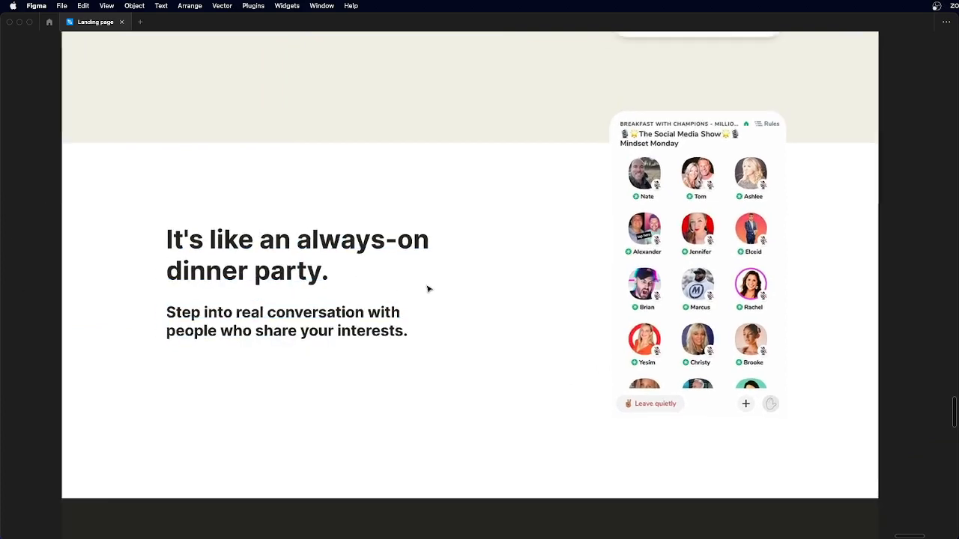
click(343, 335)
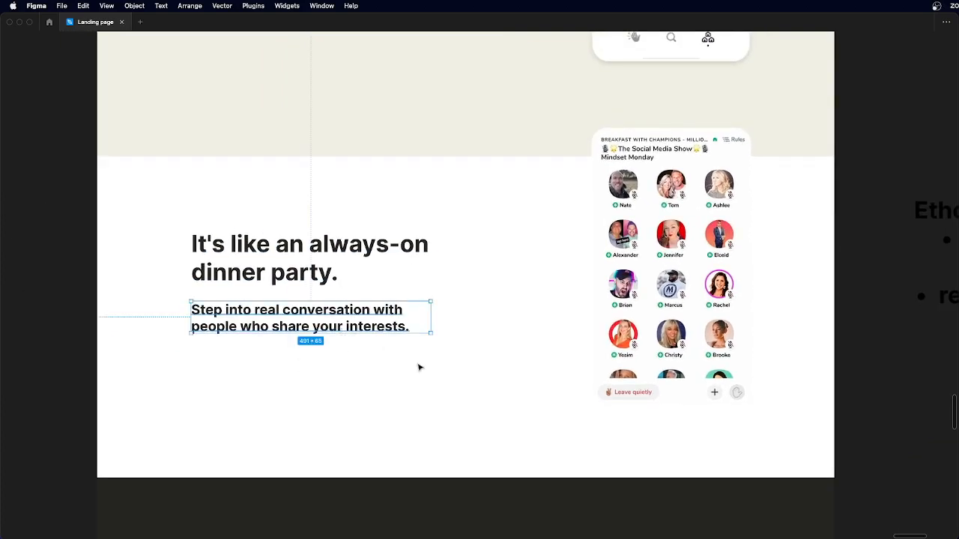
click(418, 366)
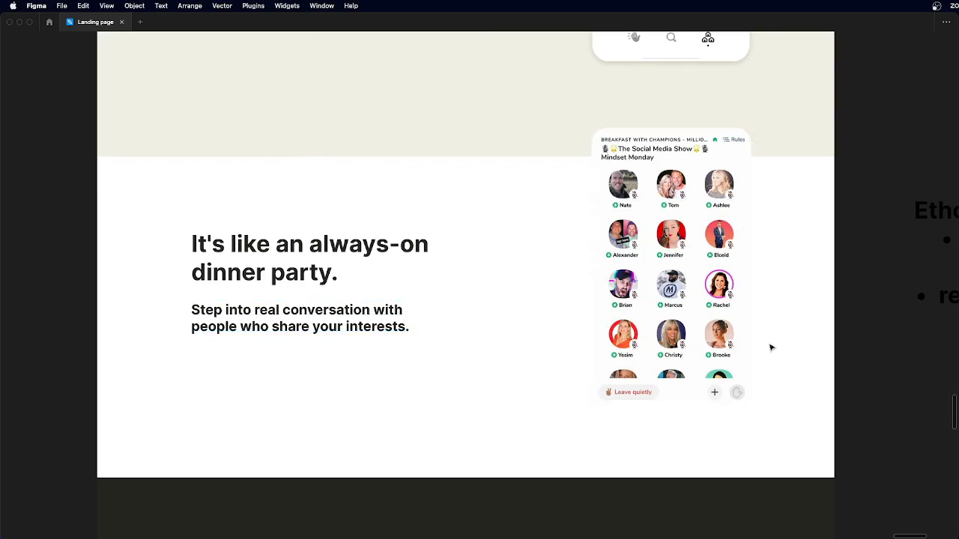
- Review how the hero, dinner party and mission sections flow together down the landing page
scroll(488, 300, down, 1)
scroll(487, 301, up, 3)
scroll(485, 302, down, 3)
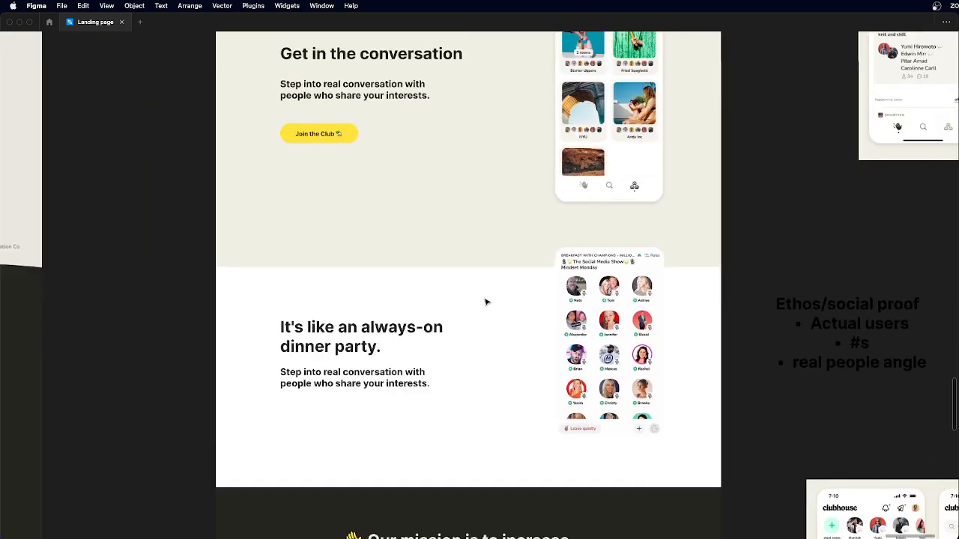
scroll(486, 302, up, 2)
scroll(485, 302, down, 4)
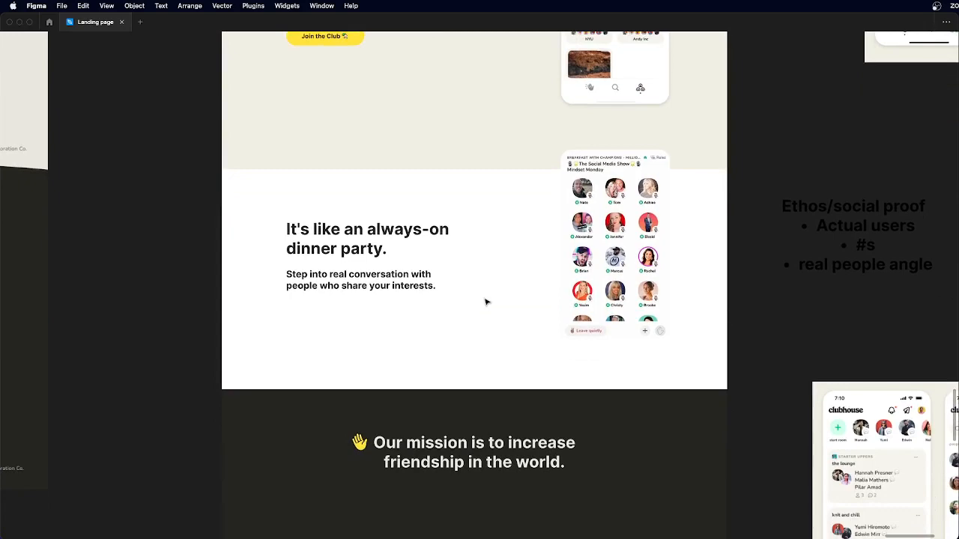
scroll(486, 302, down, 2)
scroll(486, 301, up, 6)
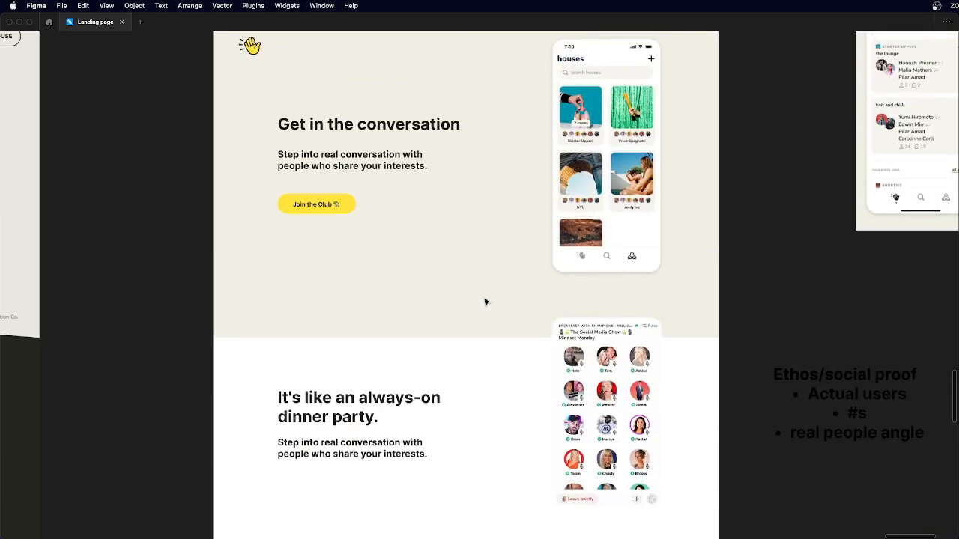
scroll(486, 302, down, 8)
scroll(488, 335, up, 2)
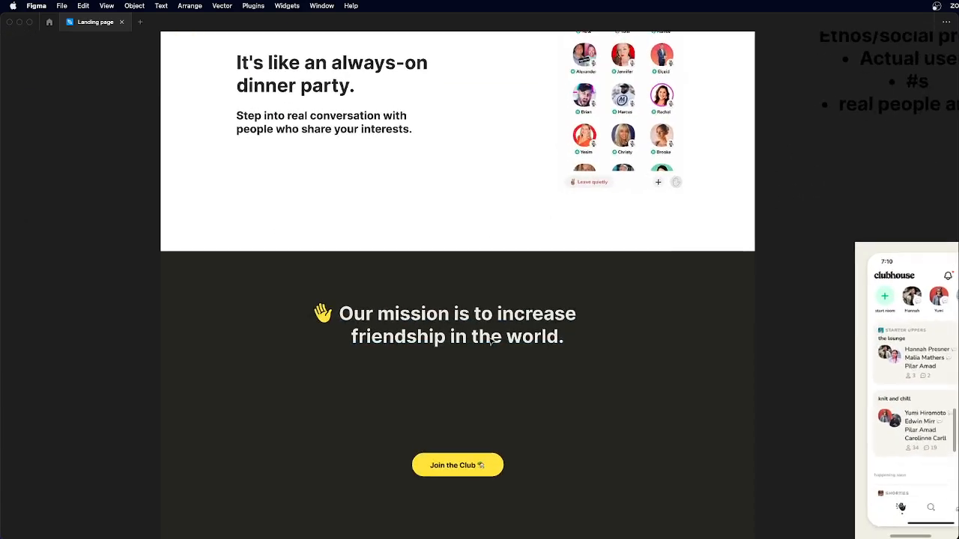
scroll(491, 341, up, 3)
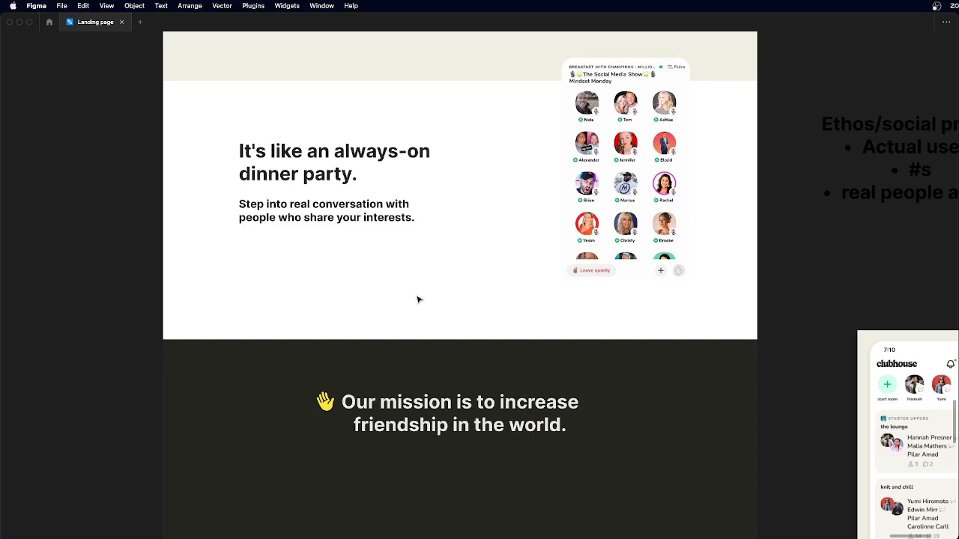
scroll(417, 300, down, 3)
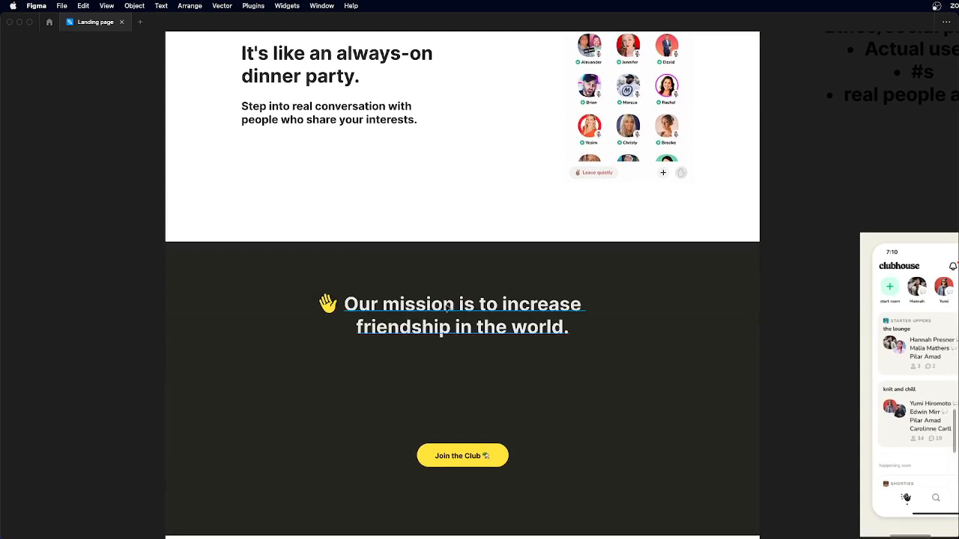
scroll(450, 308, up, 3)
scroll(452, 307, down, 2)
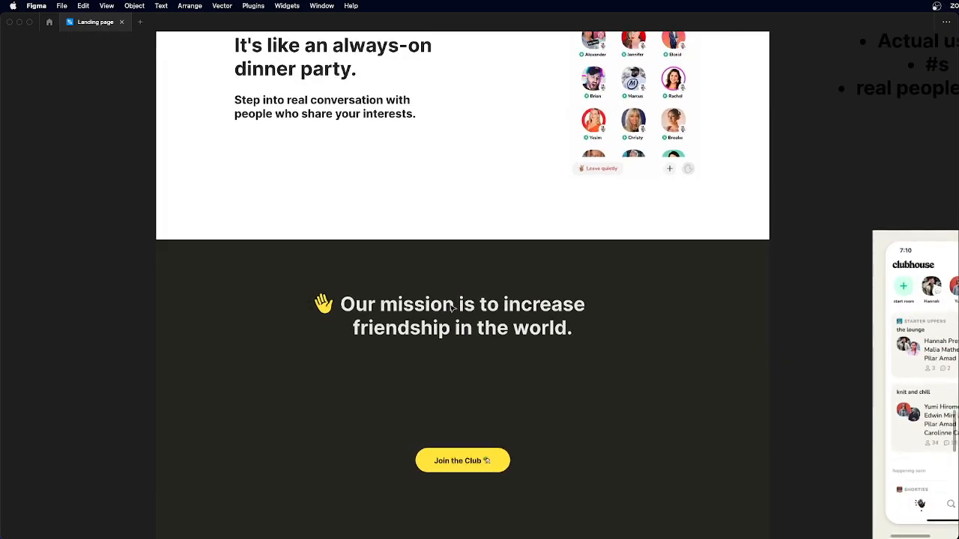
scroll(452, 309, down, 5)
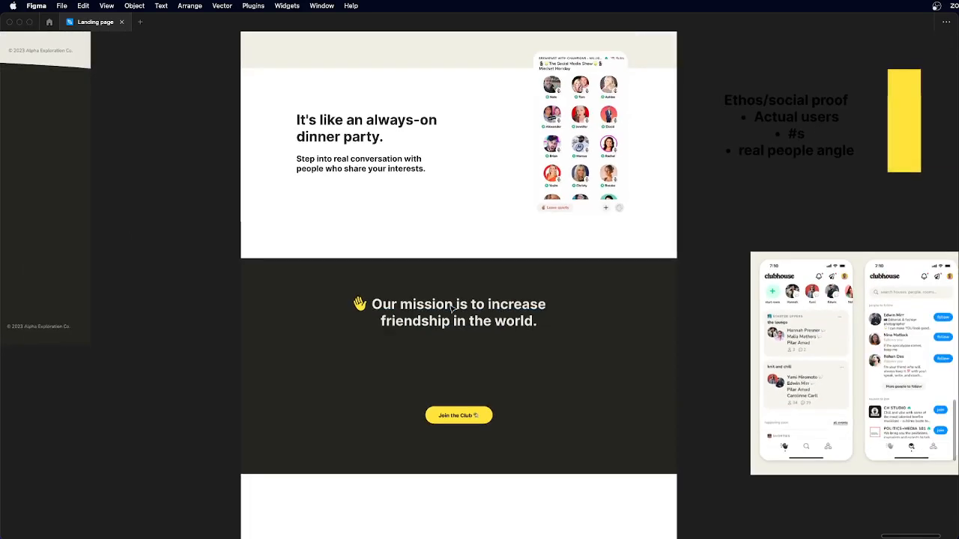
- Compare the dinner party section's subtext with the subtext in the hero section
scroll(449, 322, up, 5)
scroll(449, 328, up, 3)
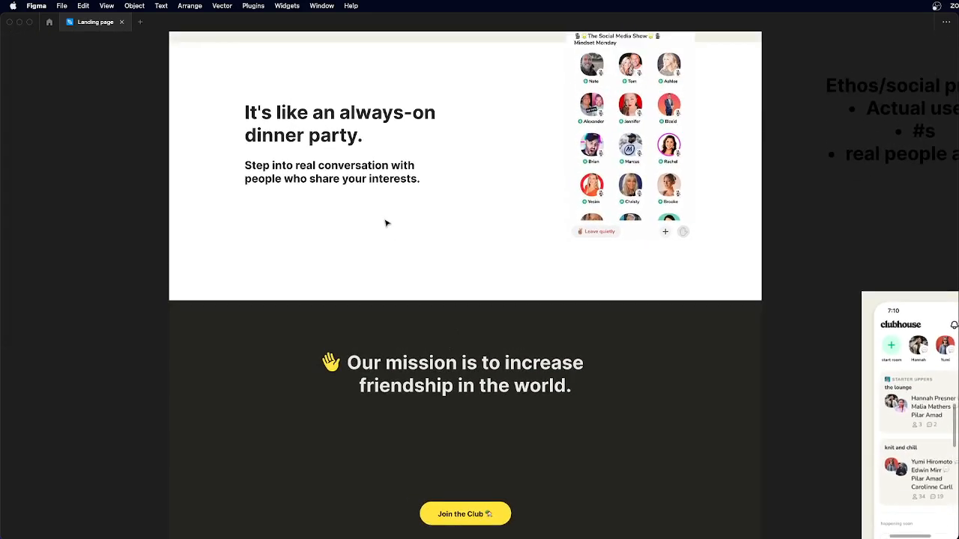
click(375, 179)
key(Return)
key(Escape)
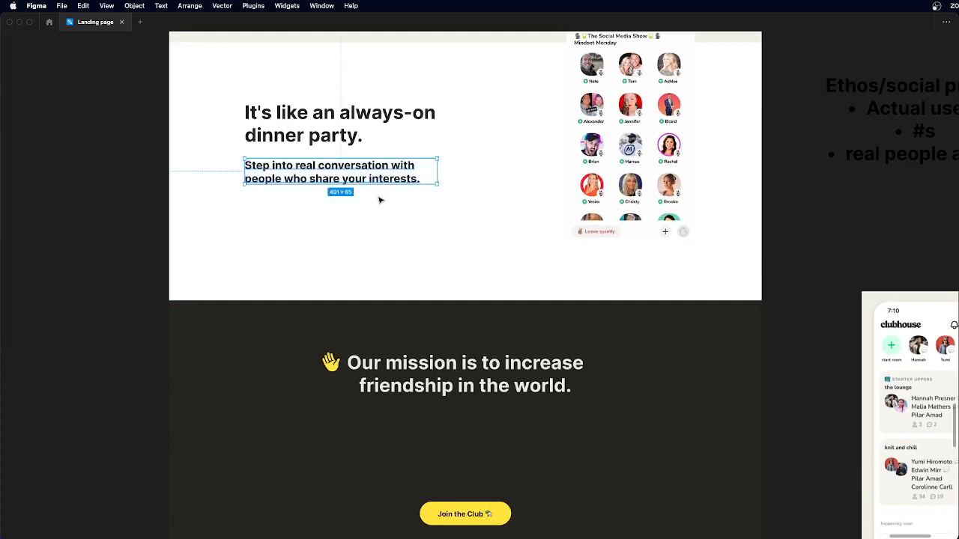
click(380, 200)
click(371, 180)
mouse_move(368, 184)
mouse_down()
mouse_move(368, 258)
mouse_move(377, 187)
mouse_up()
click(386, 223)
scroll(389, 231, down, 2)
scroll(390, 231, up, 7)
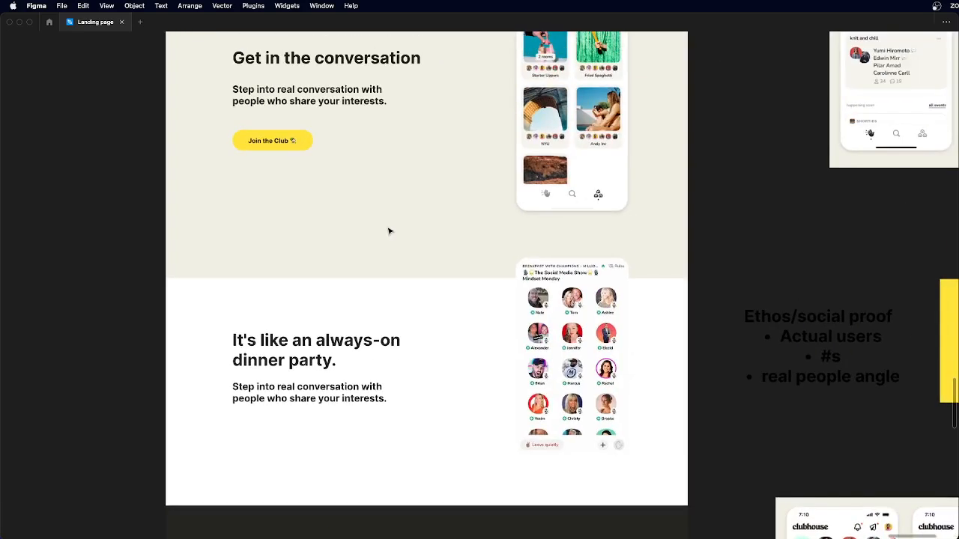
- Clear the existing subtext beneath the hero heading
scroll(389, 231, up, 4)
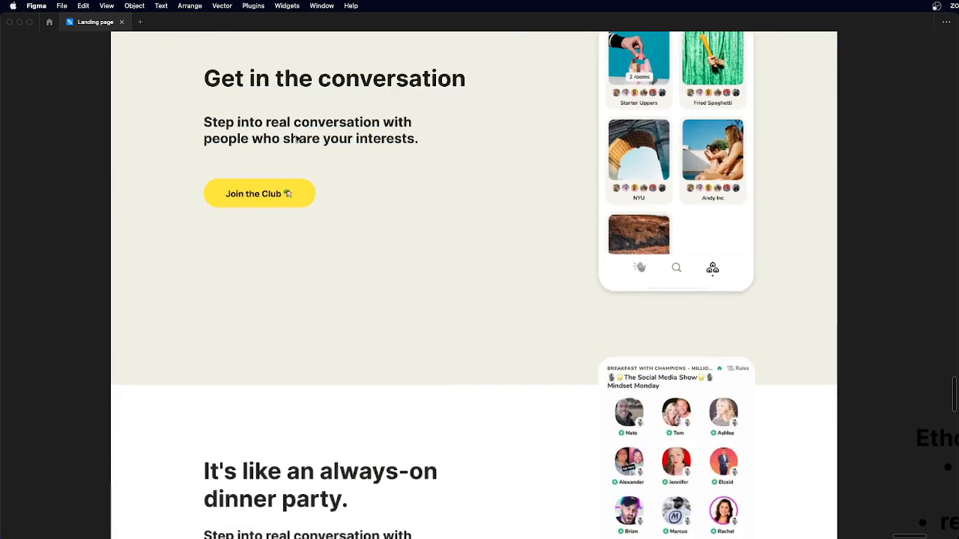
double_click(296, 139)
key(BackSpace)
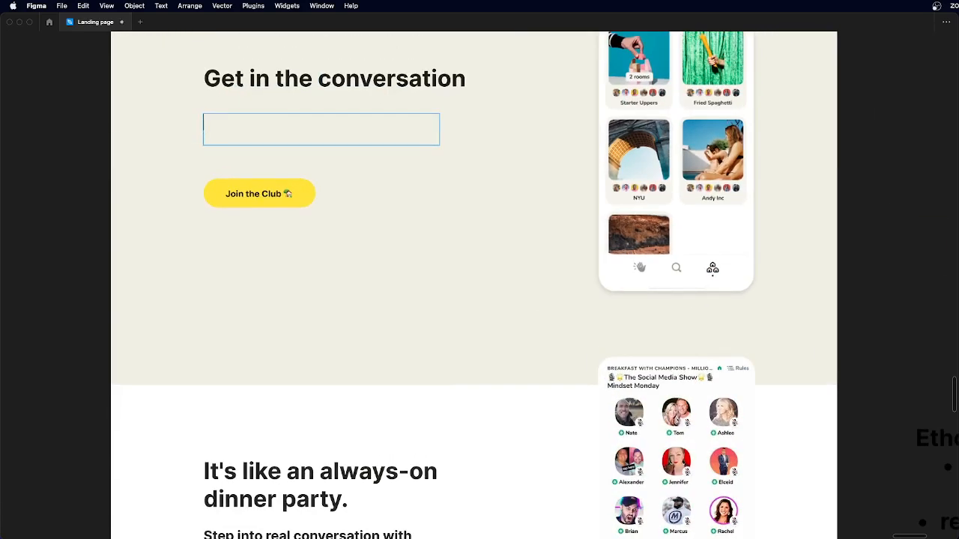
text(Liste)
text(n)
key(BackSpace)
key(BackSpace)
key(BackSpace)
key(BackSpace)
key(BackSpace)
key(BackSpace)
- Write the hero subtext "Live conversations where you can listen, learn, and connect real-time with people who share your passions."
text(Live conversations wh)
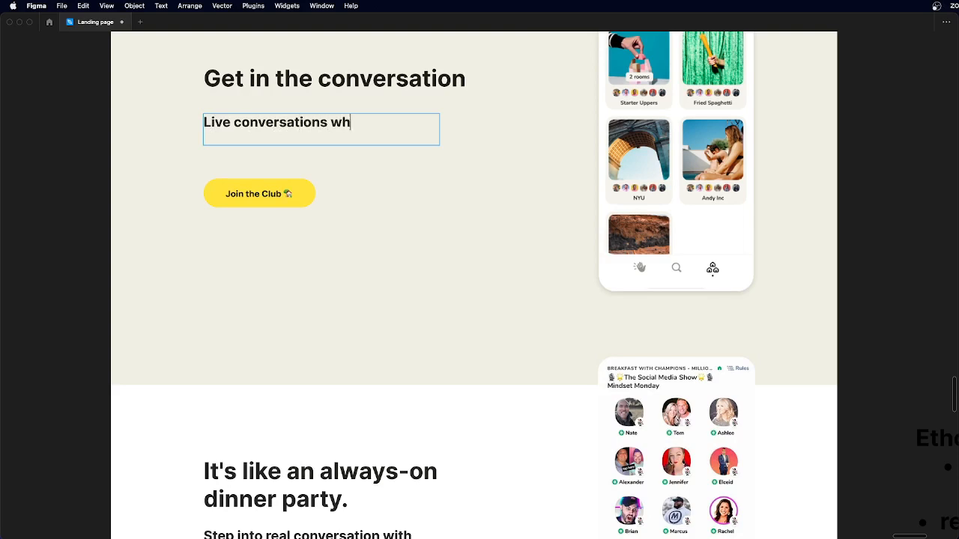
text(ere you can listen, )
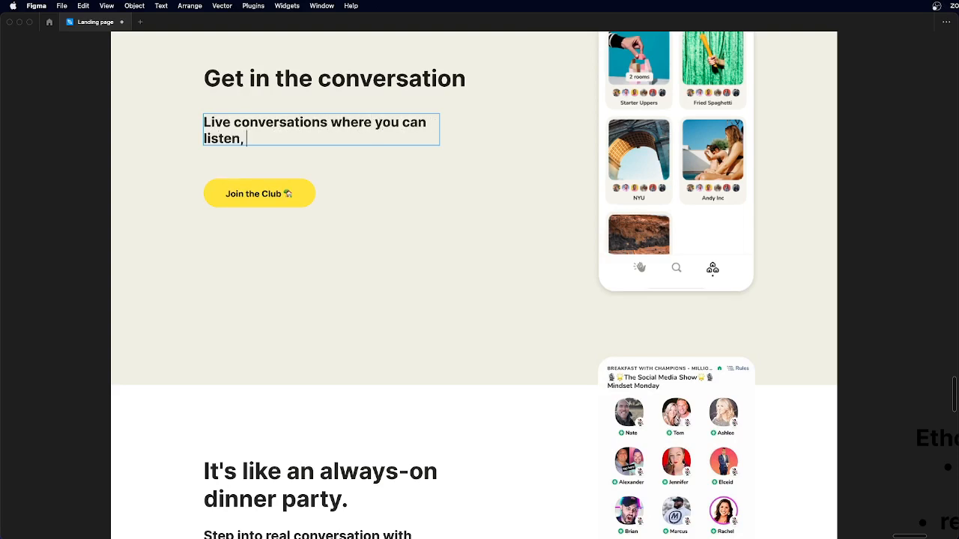
text(learn, and connect real)
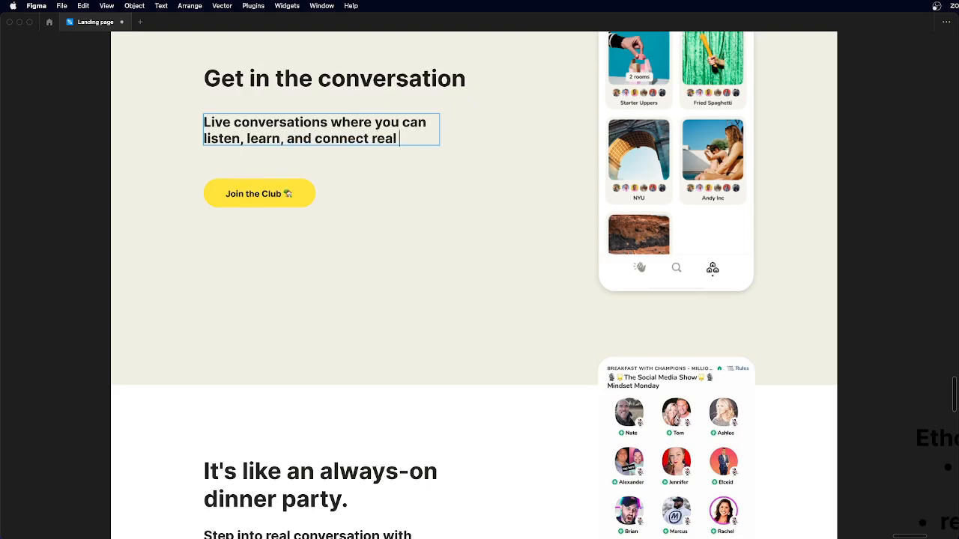
key(BackSpace)
text(-time with people)
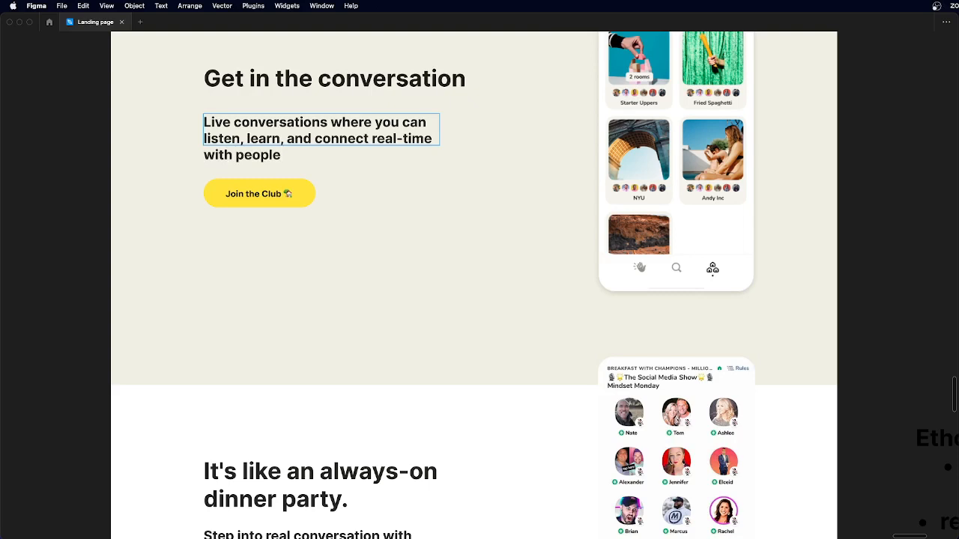
text( who share yo)
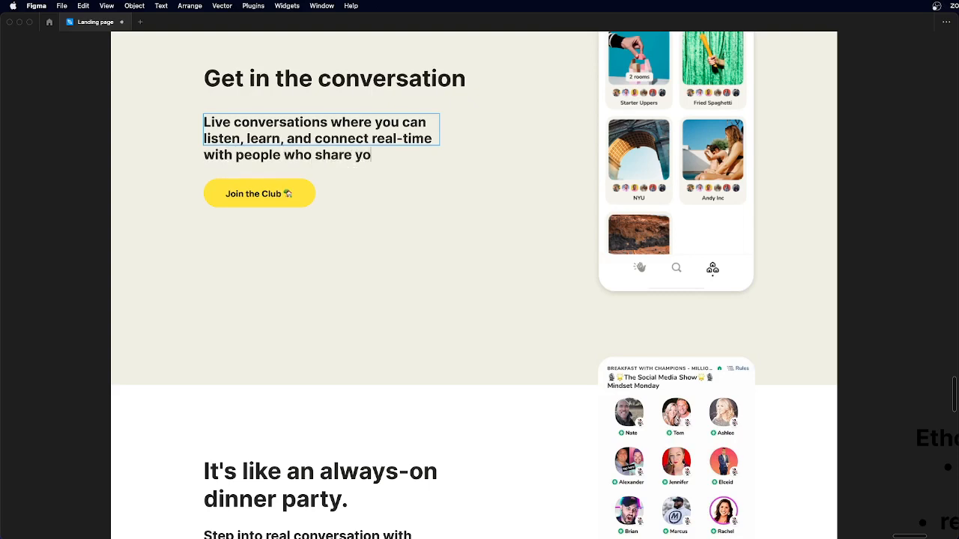
text(ur passions.)
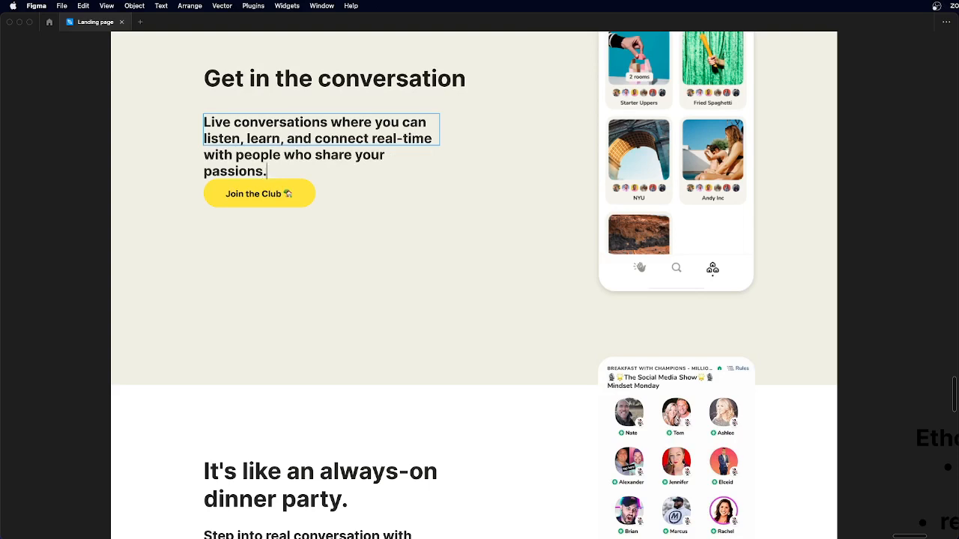
- Change the last word of the hero subtext to "interests."
key(BackSpace)
key(BackSpace)
key(BackSpace)
key(BackSpace)
key(BackSpace)
key(BackSpace)
key(BackSpace)
key(BackSpace)
key(BackSpace)
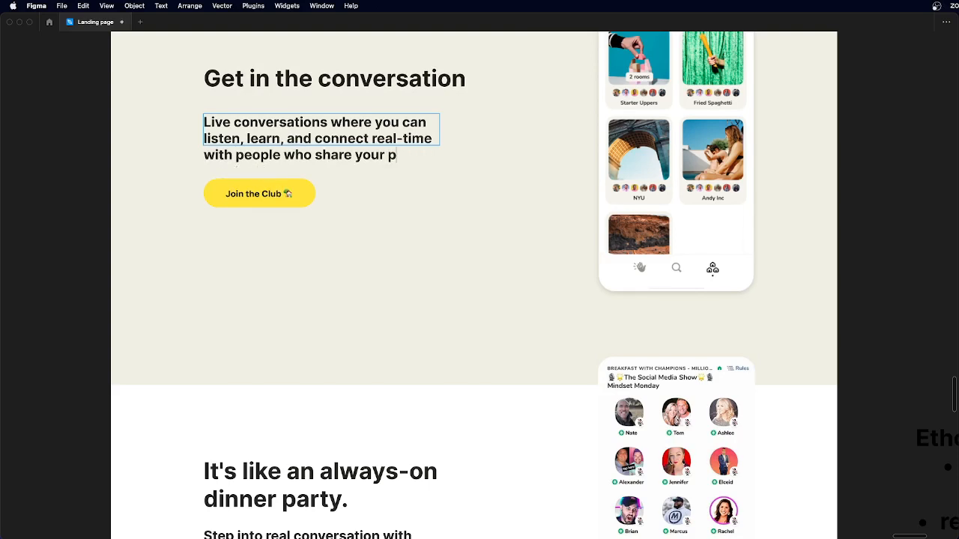
text(interests.)
key(Escape)
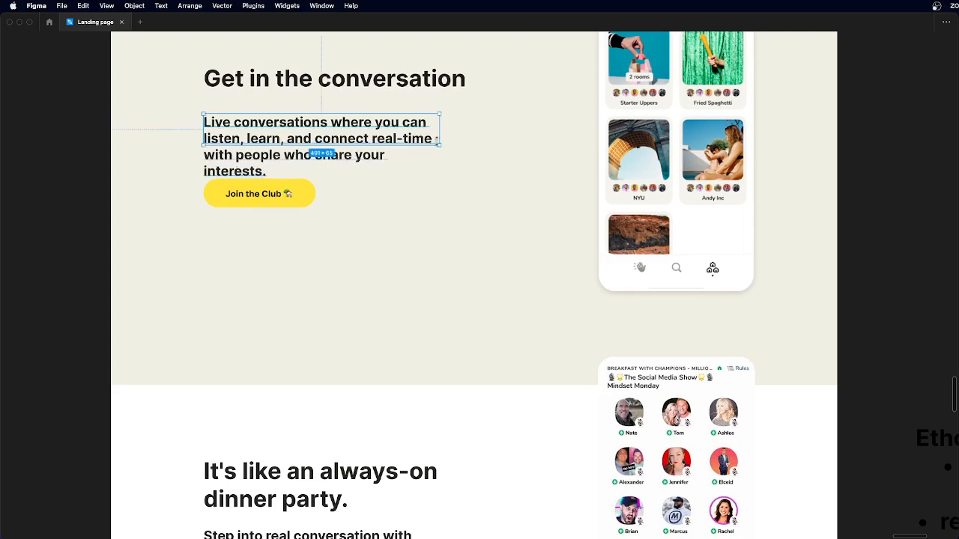
- Enlarge the hero subtext box to about 571 × 100 to fit the copy on three lines, and nudge it slightly up toward the heading
drag(442, 135, 445, 163)
click(33, 225)
scroll(32, 225, down, 2)
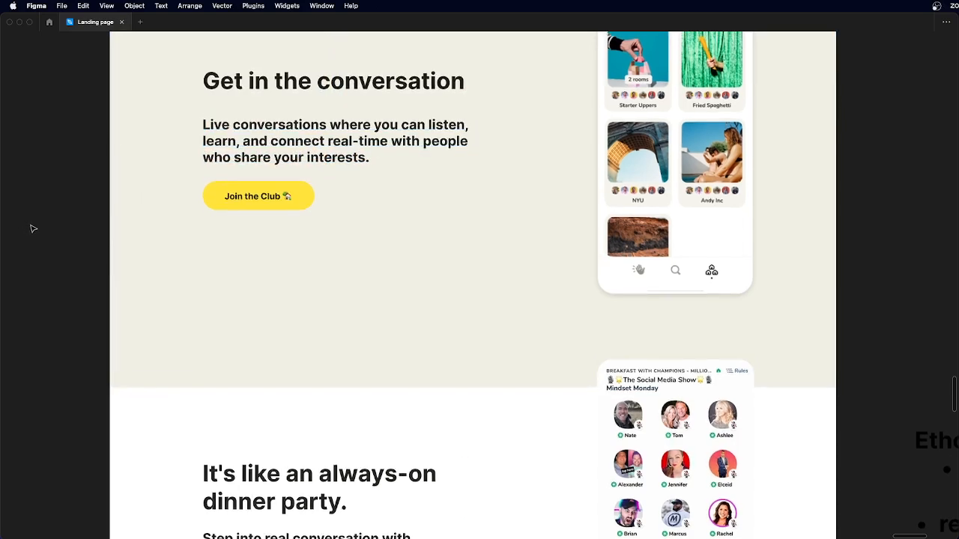
drag(203, 149, 202, 144)
click(69, 197)
scroll(68, 198, down, 2)
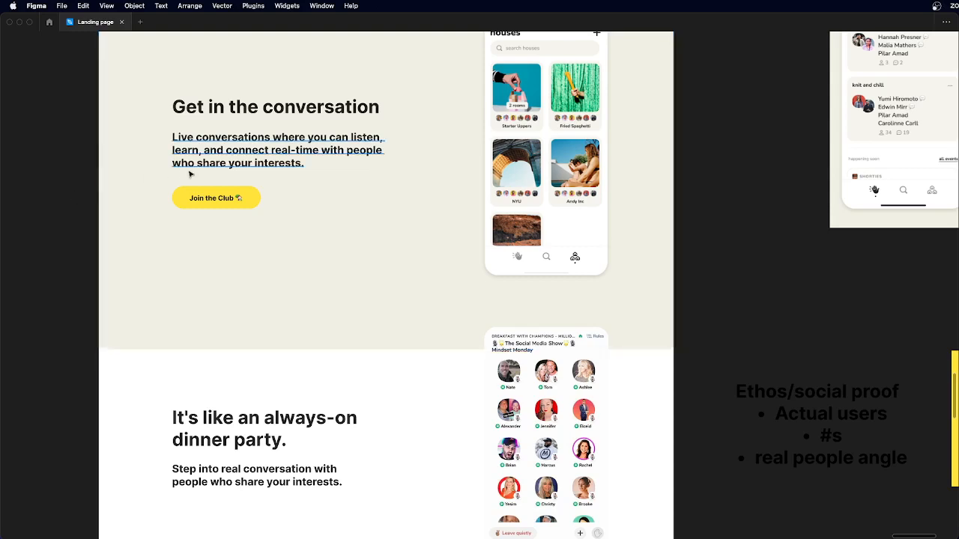
- Replace the word "connect" with "chat" in the hero subtext
double_click(212, 158)
double_click(251, 149)
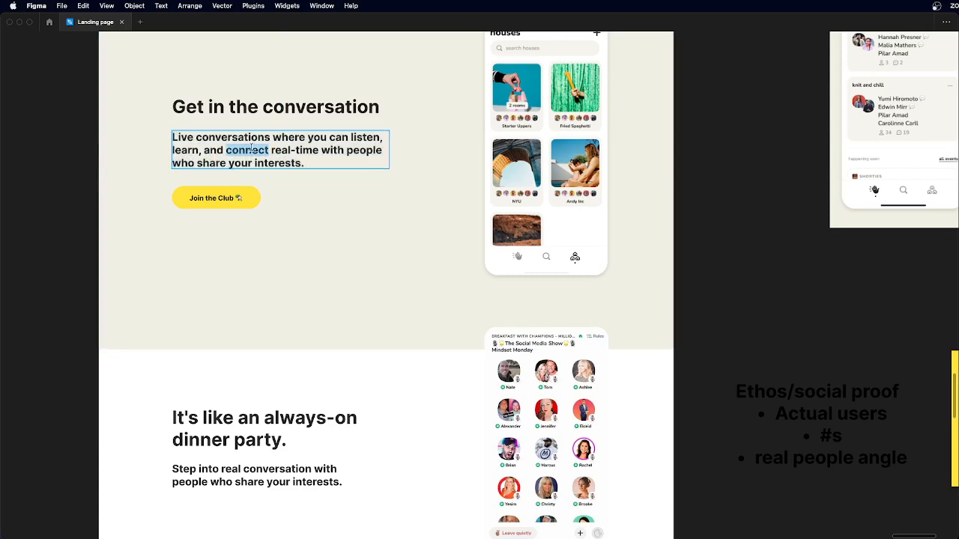
text(c)
key(Escape)
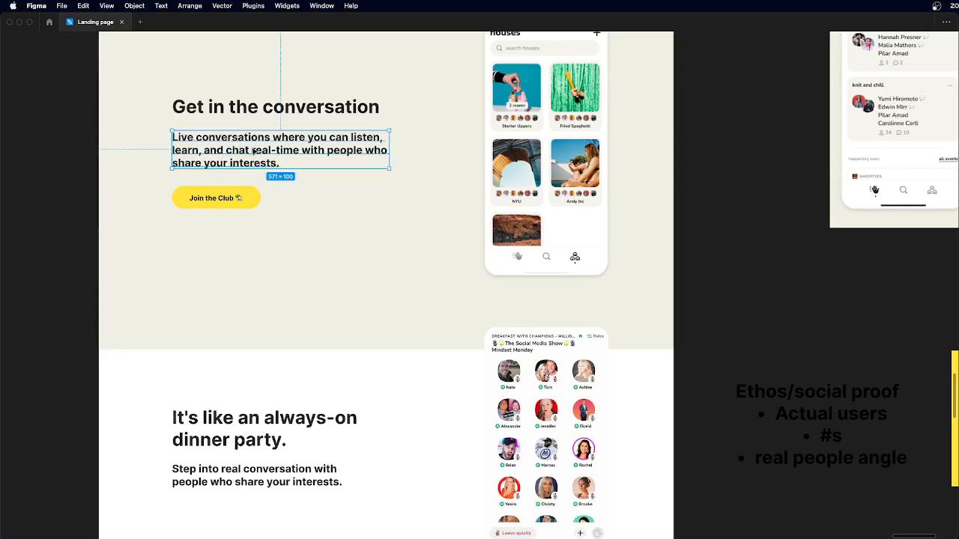
scroll(252, 150, down, 5)
click(119, 188)
- Review the landing page from the hero through the dinner party section to the mission section, including copy and phone mockups
scroll(240, 161, up, 5)
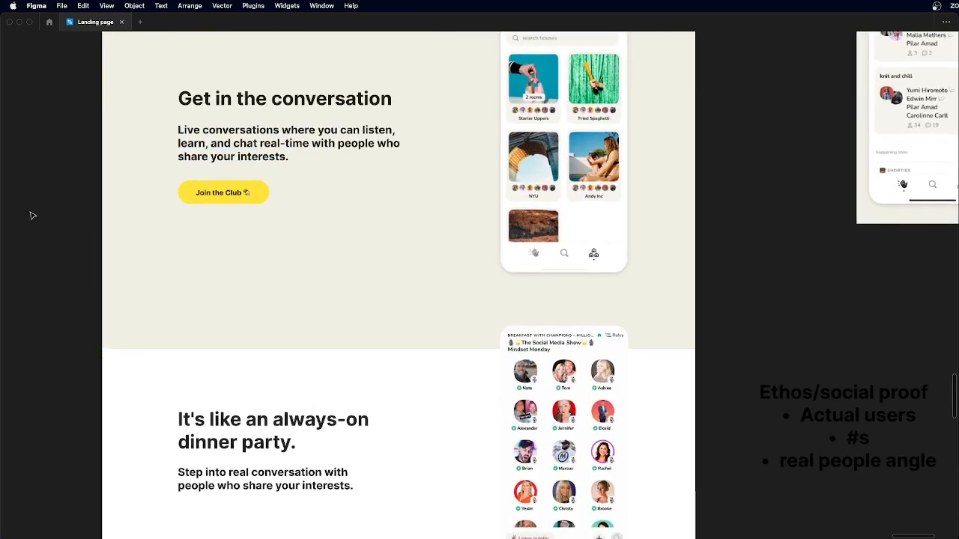
scroll(32, 216, up, 1)
scroll(32, 216, down, 3)
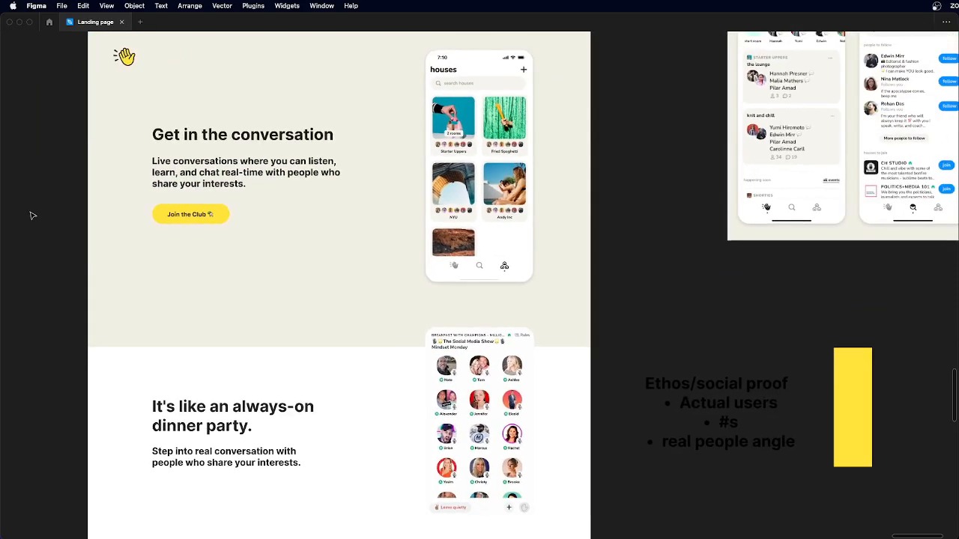
scroll(212, 159, up, 3)
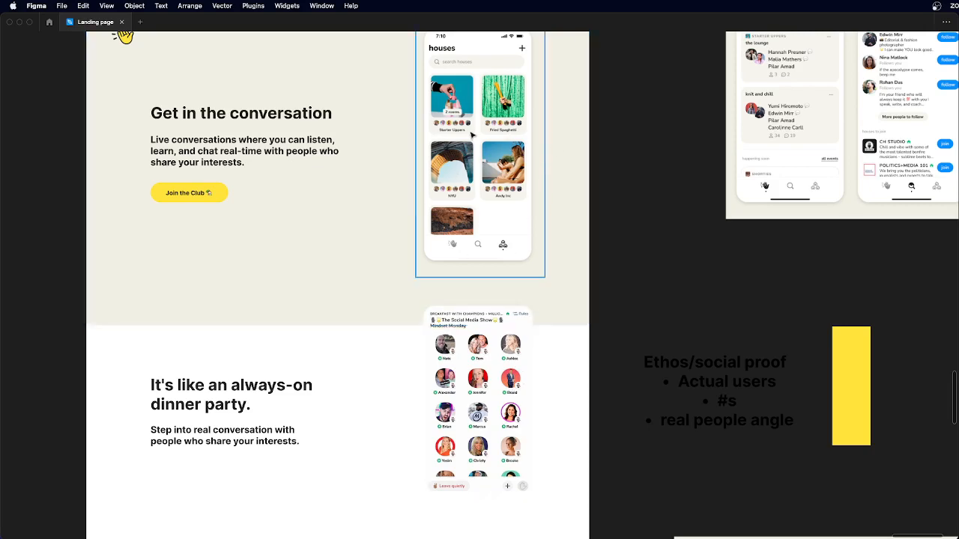
scroll(472, 135, down, 2)
scroll(468, 123, up, 2)
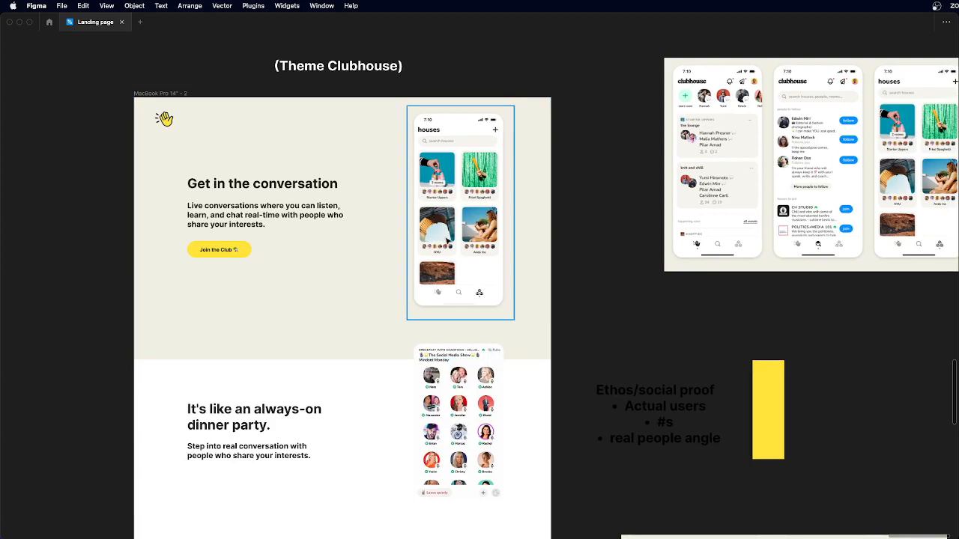
scroll(447, 240, down, 3)
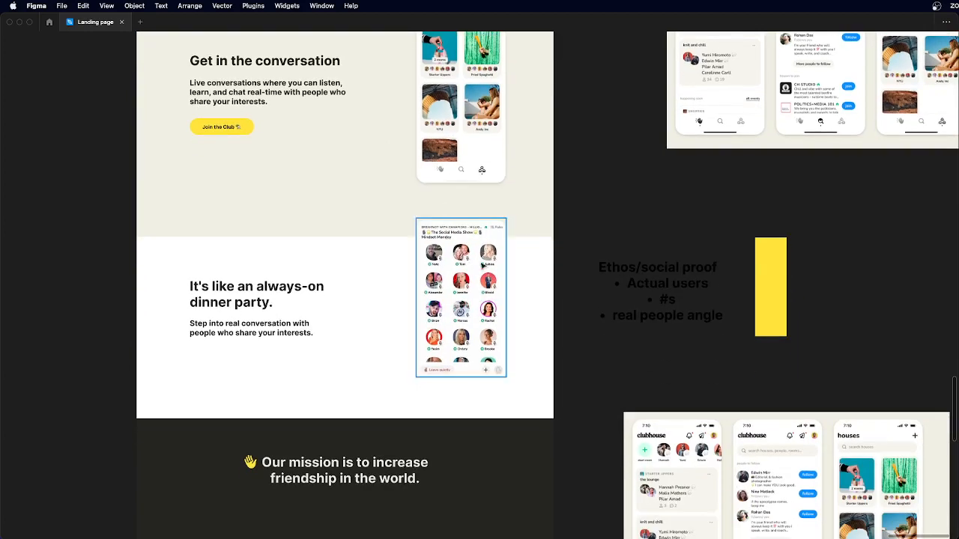
scroll(469, 313, up, 2)
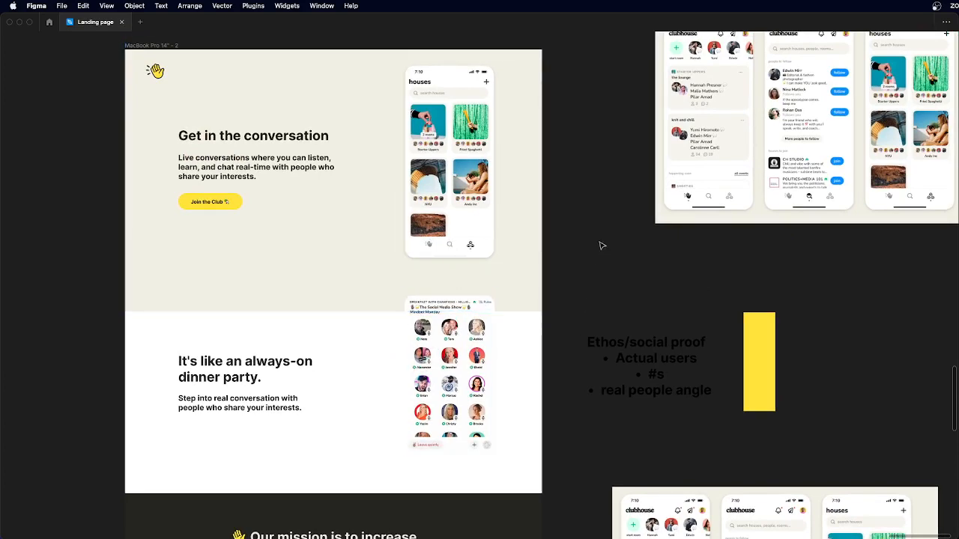
scroll(603, 245, down, 1)
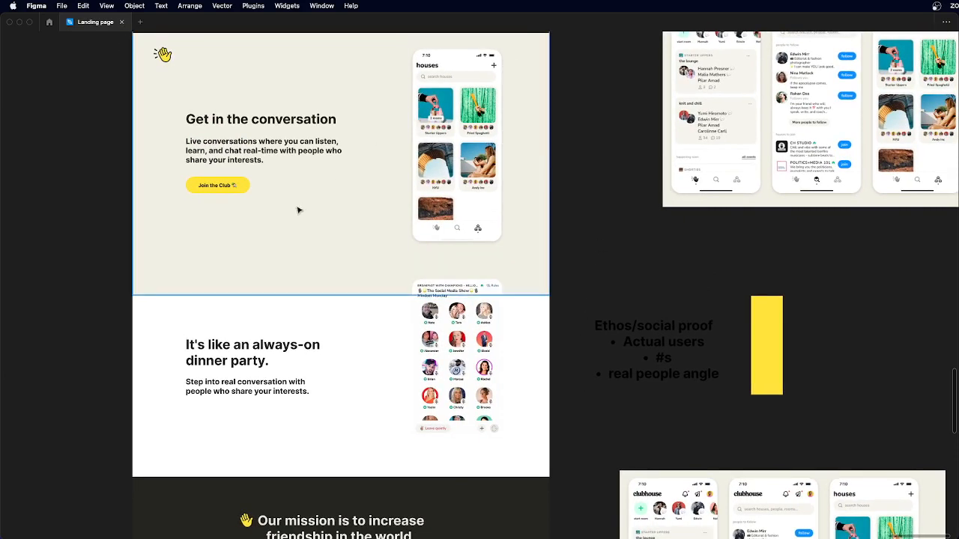
scroll(299, 211, down, 3)
scroll(298, 211, down, 3)
scroll(285, 275, down, 1)
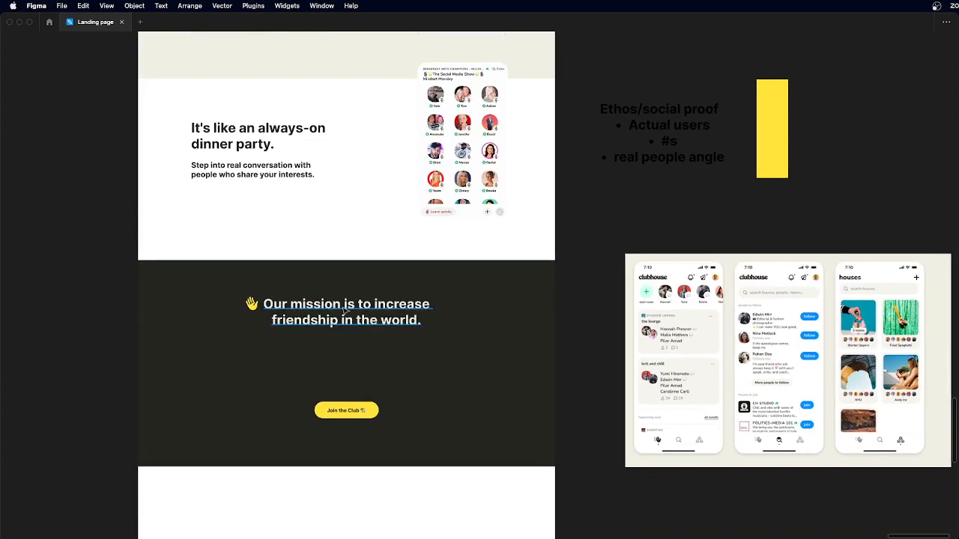
scroll(346, 311, down, 5)
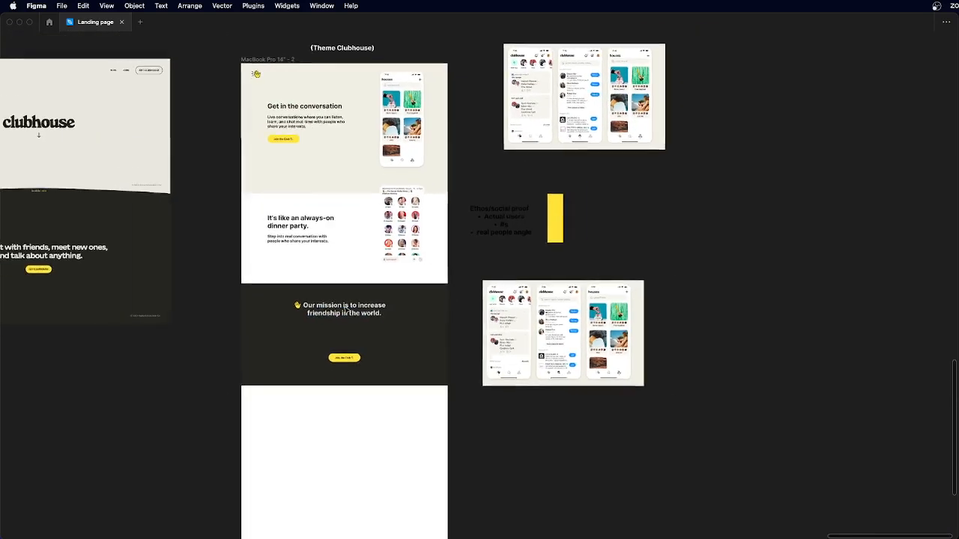
scroll(326, 377, up, 5)
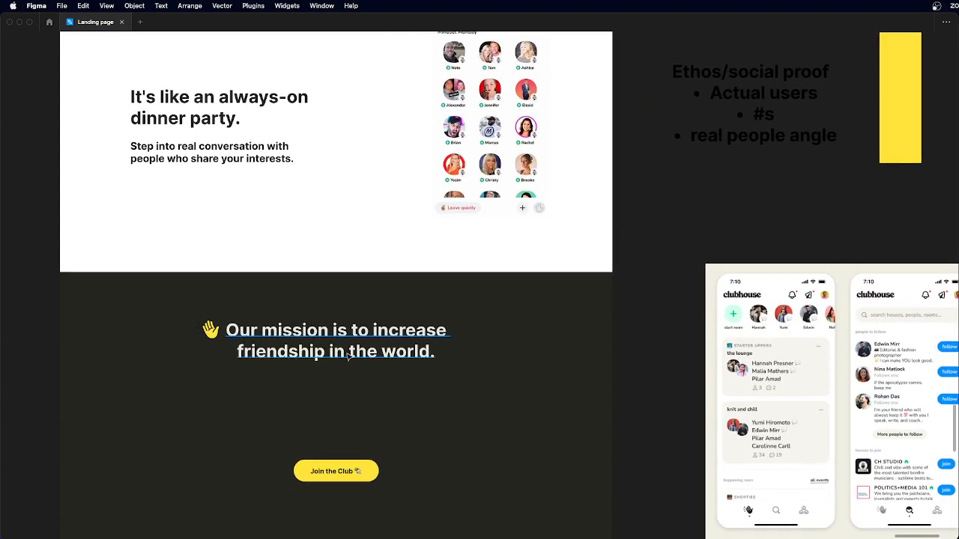
drag(349, 356, 329, 425)
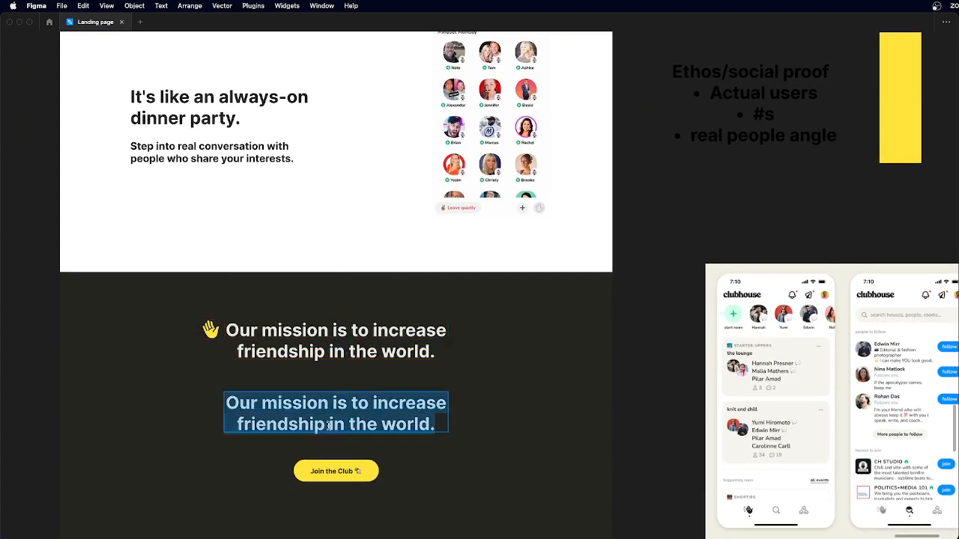
text(Let teh)
key(BackSpace)
key(BackSpace)
text(h)
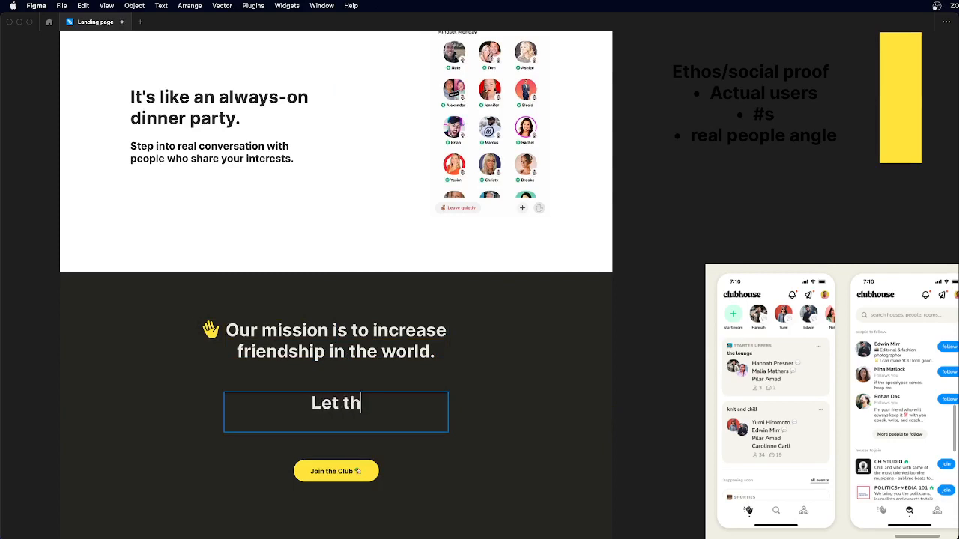
text(e world)
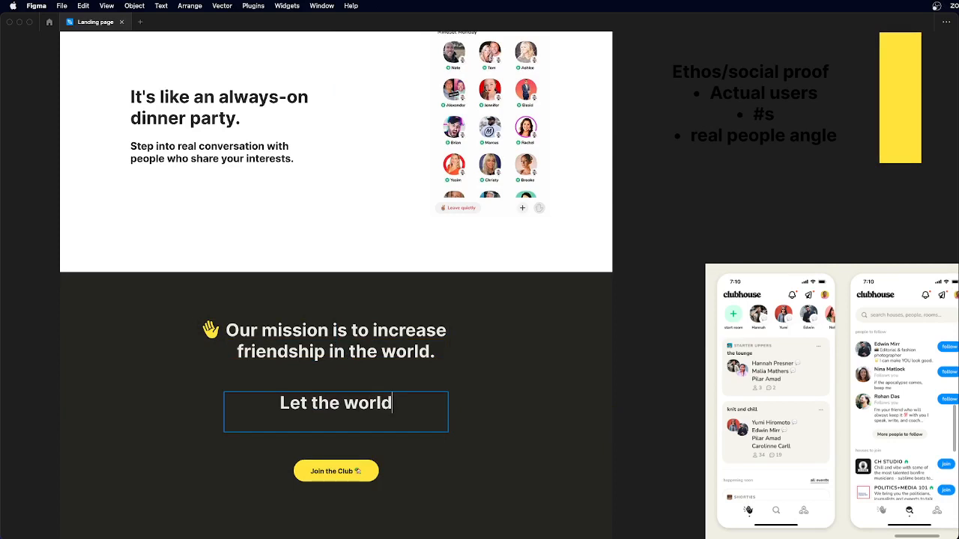
key(BackSpace)
key(BackSpace)
key(BackSpace)
key(BackSpace)
key(BackSpace)
key(BackSpace)
key(BackSpace)
key(BackSpace)
key(BackSpace)
key(BackSpace)
key(BackSpace)
key(BackSpace)
key(BackSpace)
key(Escape)
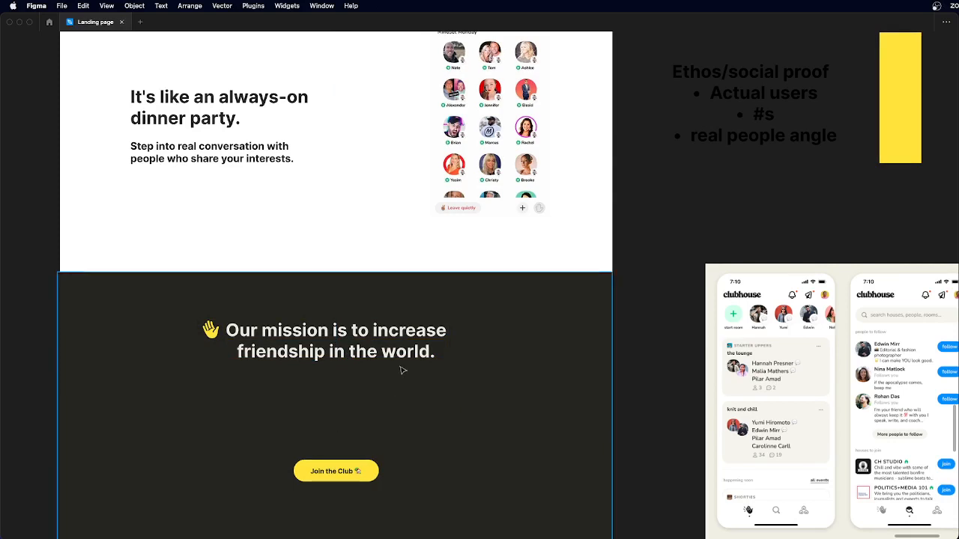
key(Escape)
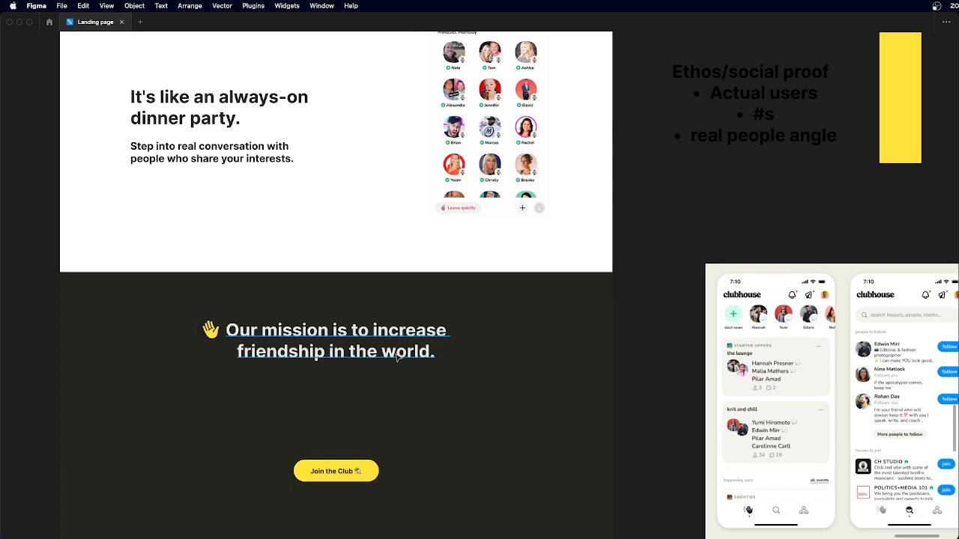
- Duplicate the mission heading directly below itself and replace the copy's text with "Start a conversation"
double_click(398, 358)
key(Escape)
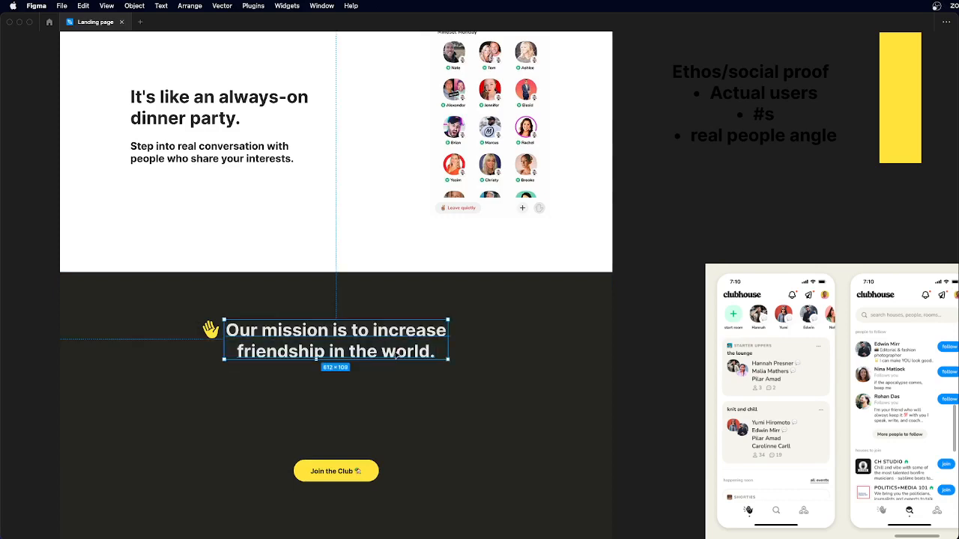
drag(397, 357, 389, 418)
double_click(387, 414)
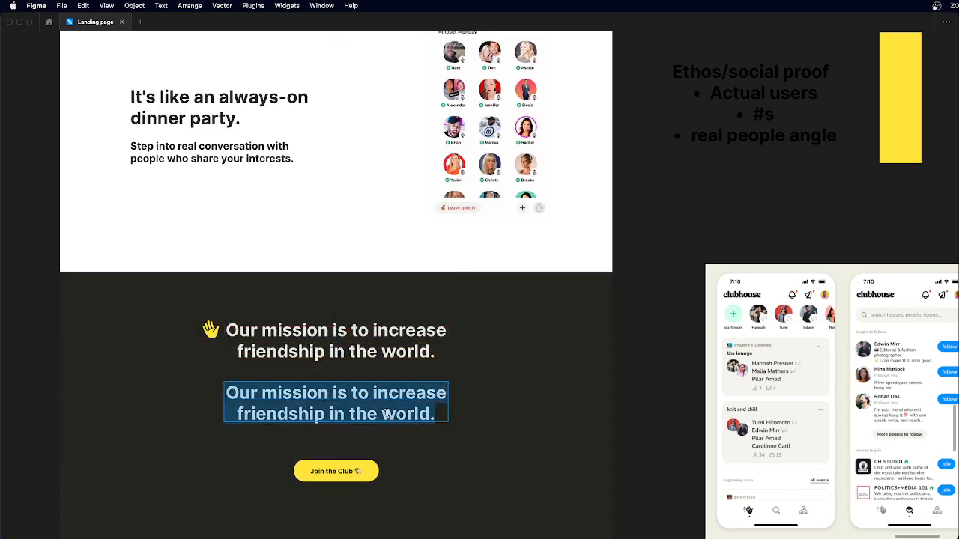
text(Start a conversation)
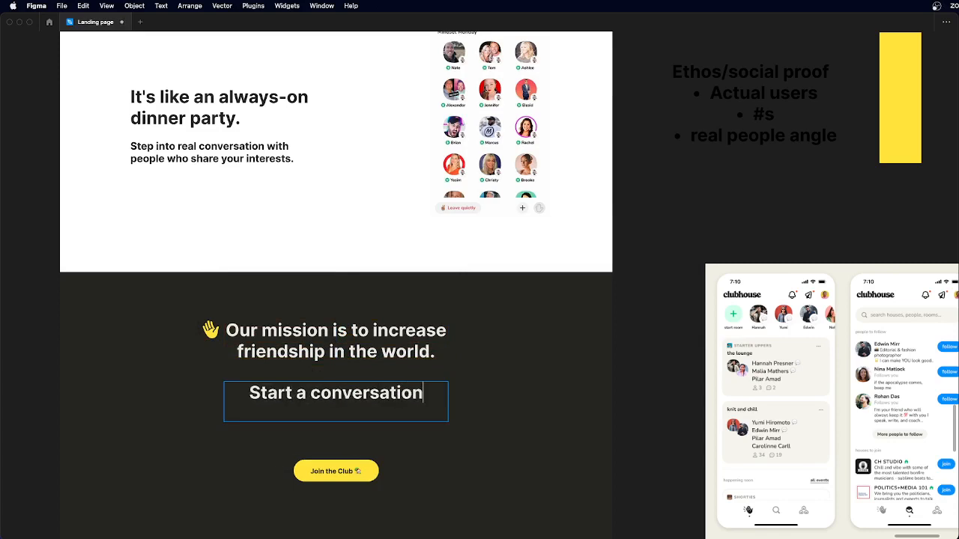
- Reword the duplicated line above the mission button to "Join the conversation."
double_click(301, 394)
key(BackSpace)
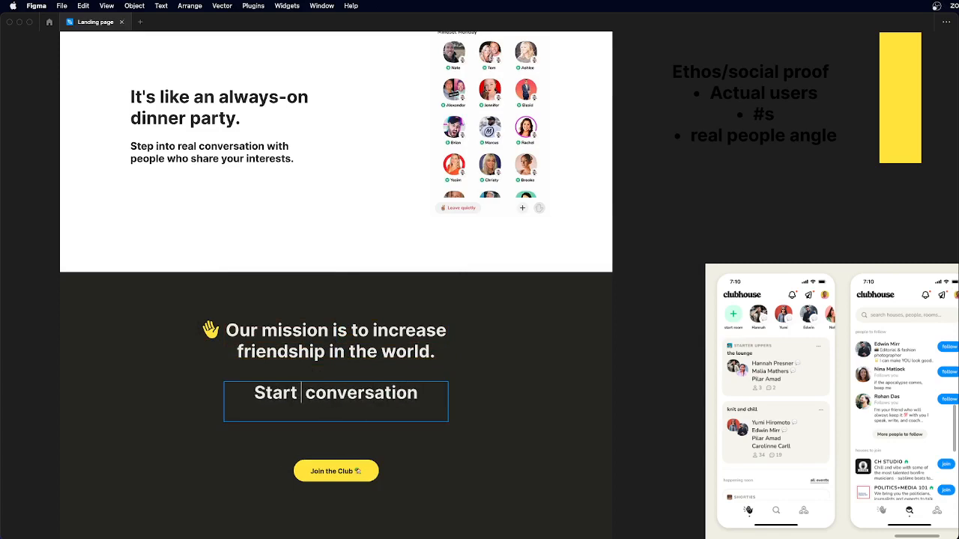
text(the)
key(super+a)
text(J)
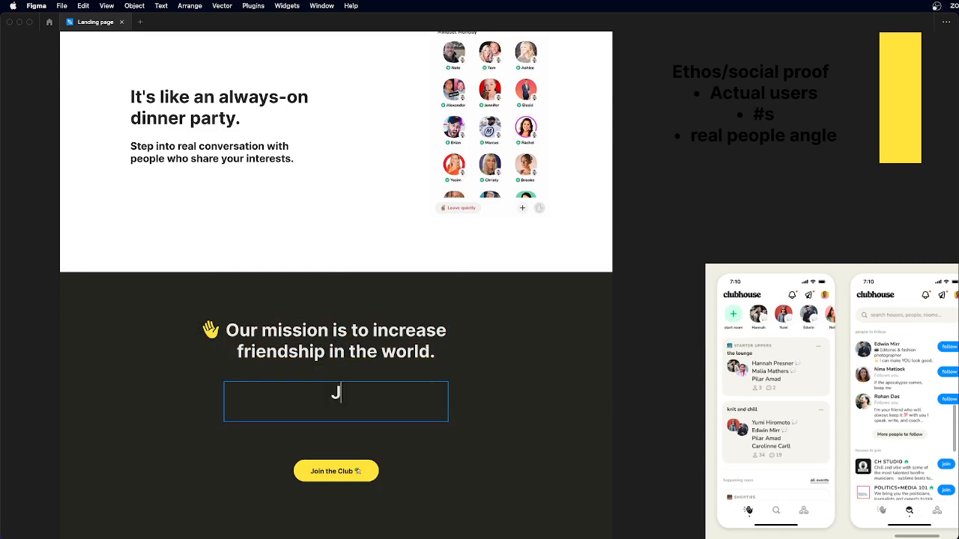
text(oin the conversation.)
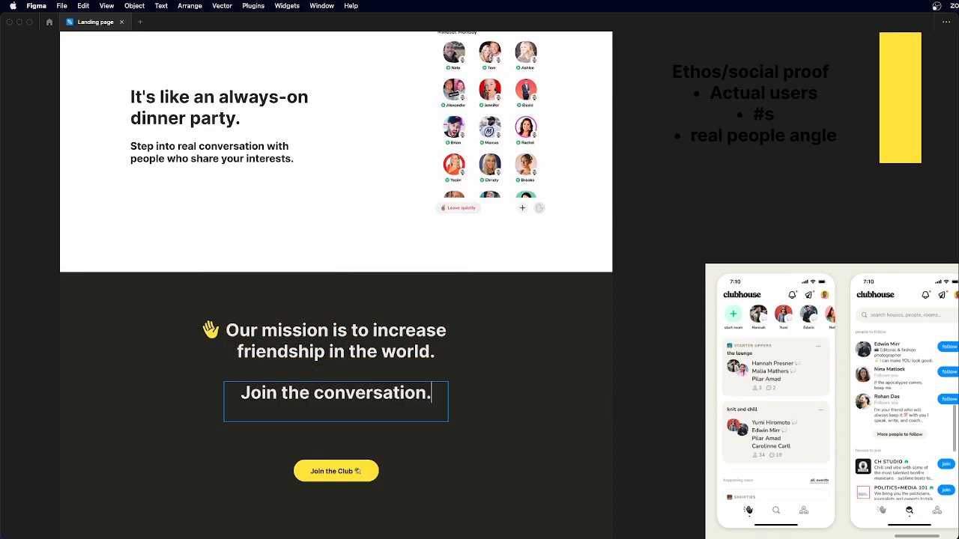
key(Escape)
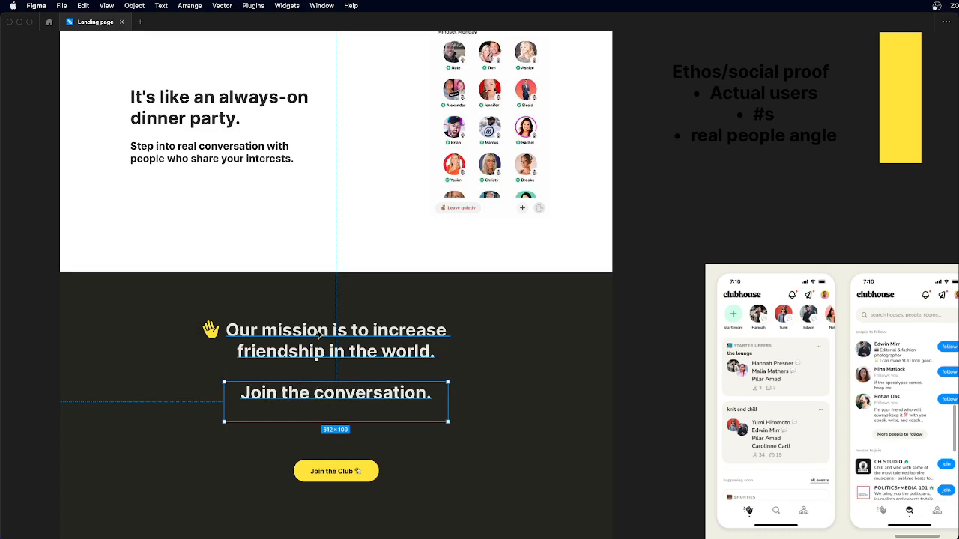
- Rewrite the mission heading as "The world wants to know what you have to say."
double_click(319, 334)
text(The world wants to )
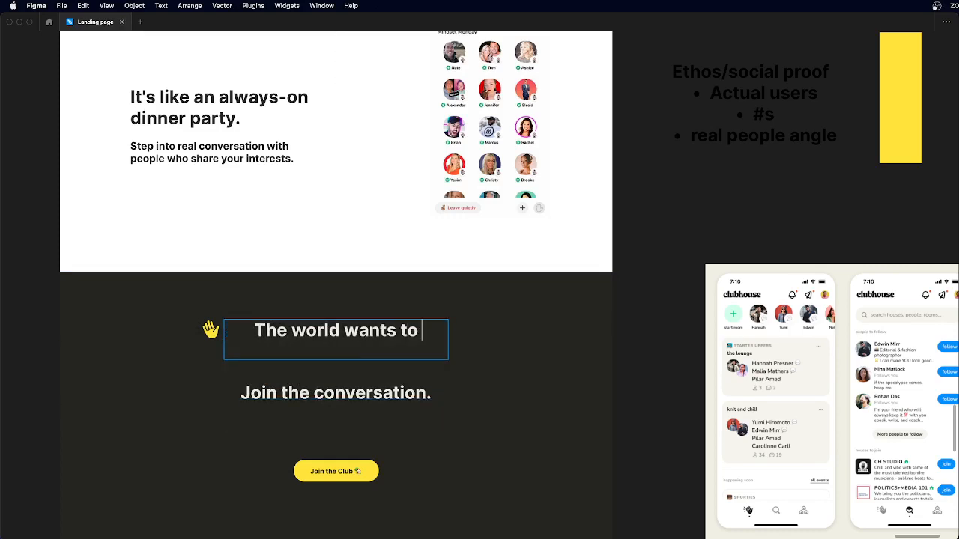
text(know)
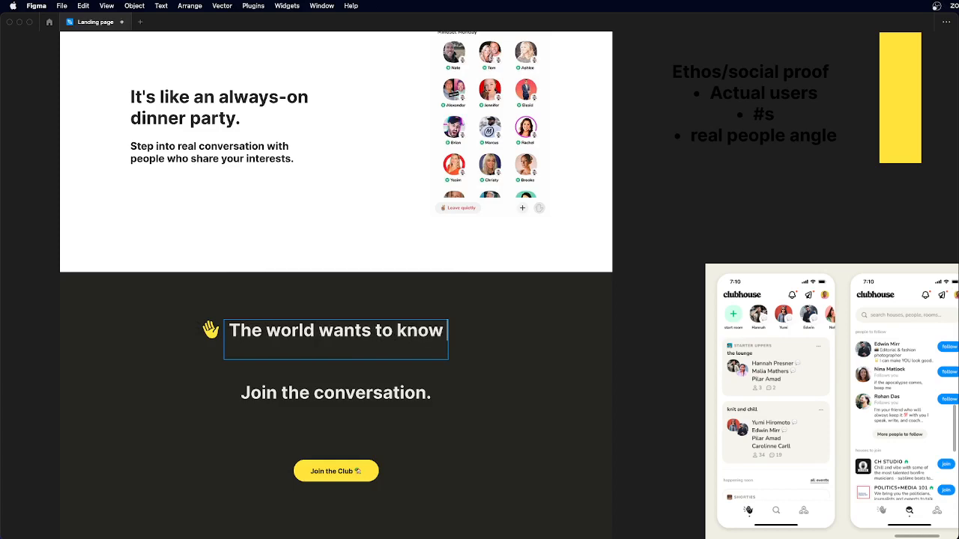
text( what you )
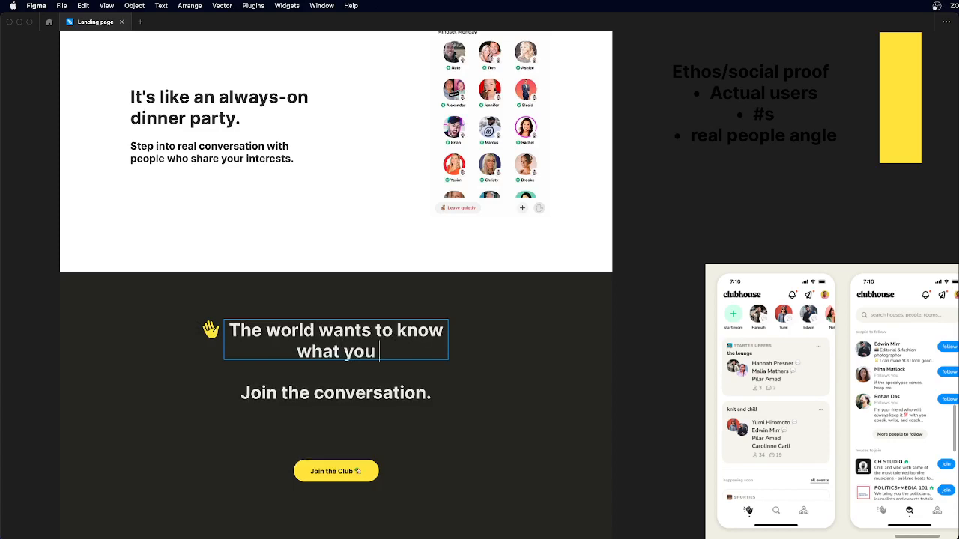
text(think.)
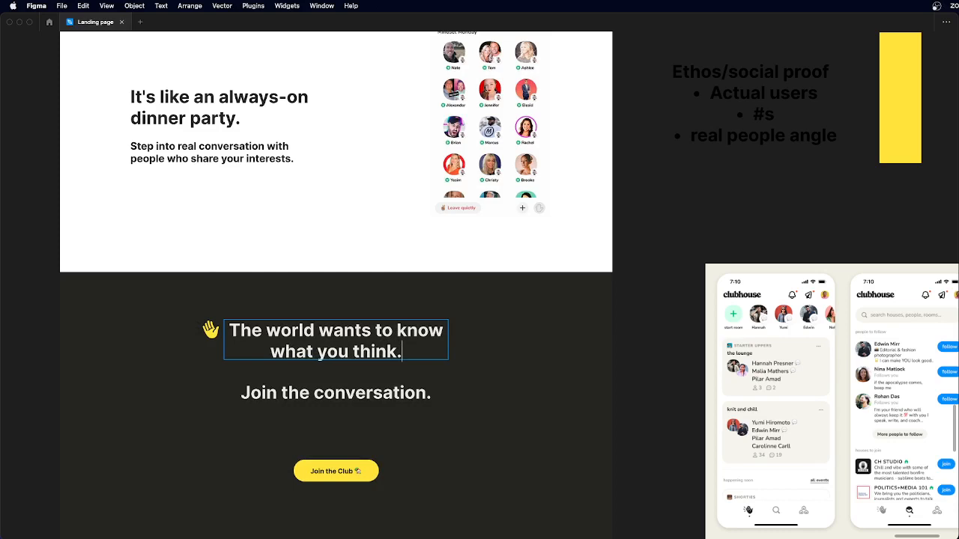
double_click(356, 357)
text(have to say)
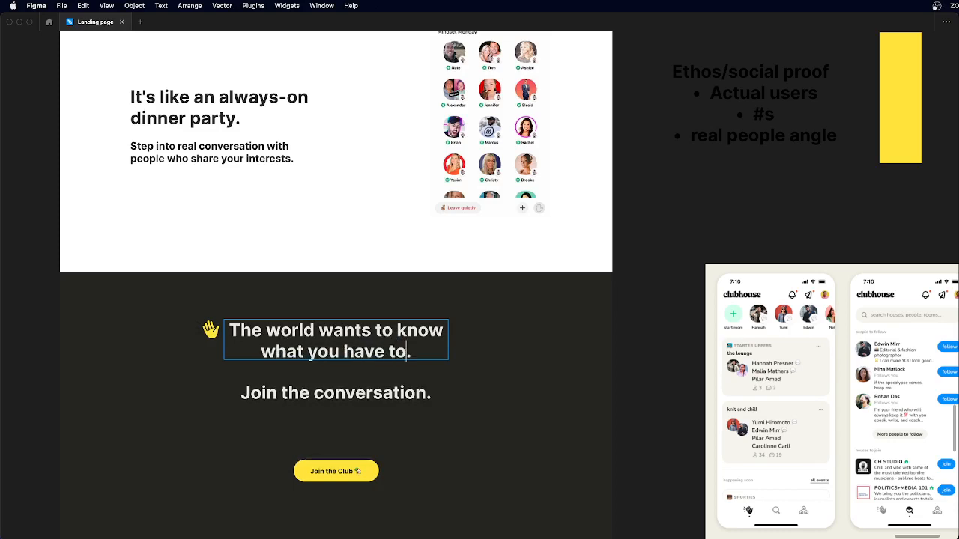
key(Escape)
scroll(370, 358, down, 3)
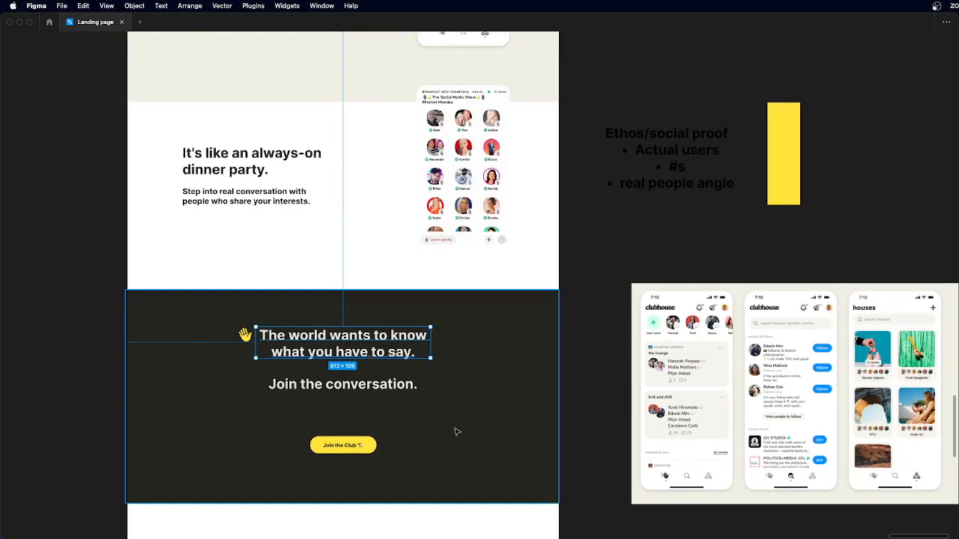
click(593, 332)
scroll(367, 400, up, 5)
- Select the "Join the conversation." line and bring back the hidden interface panels
click(371, 385)
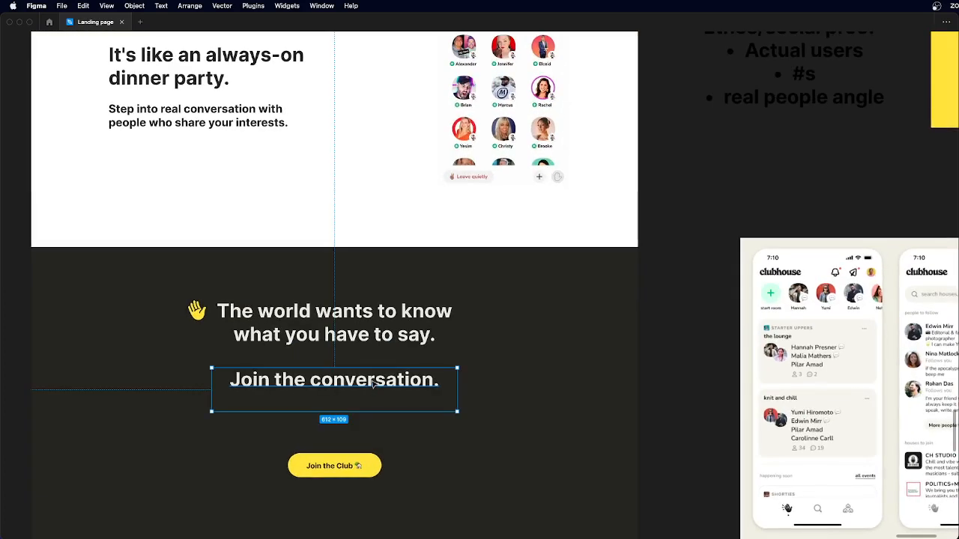
key(super+backslash)
scroll(359, 466, up, 4)
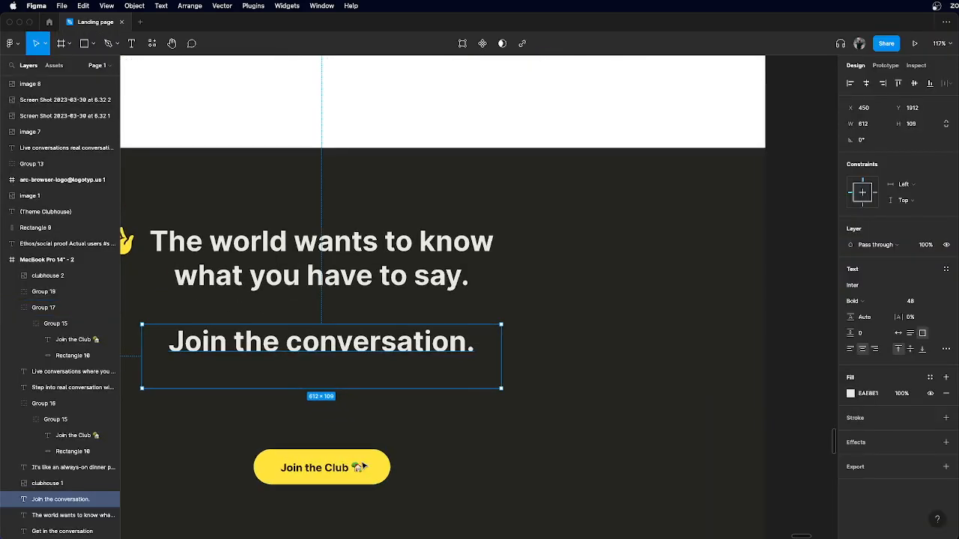
scroll(362, 467, down, 4)
scroll(364, 466, left, 2)
scroll(363, 468, down, 3)
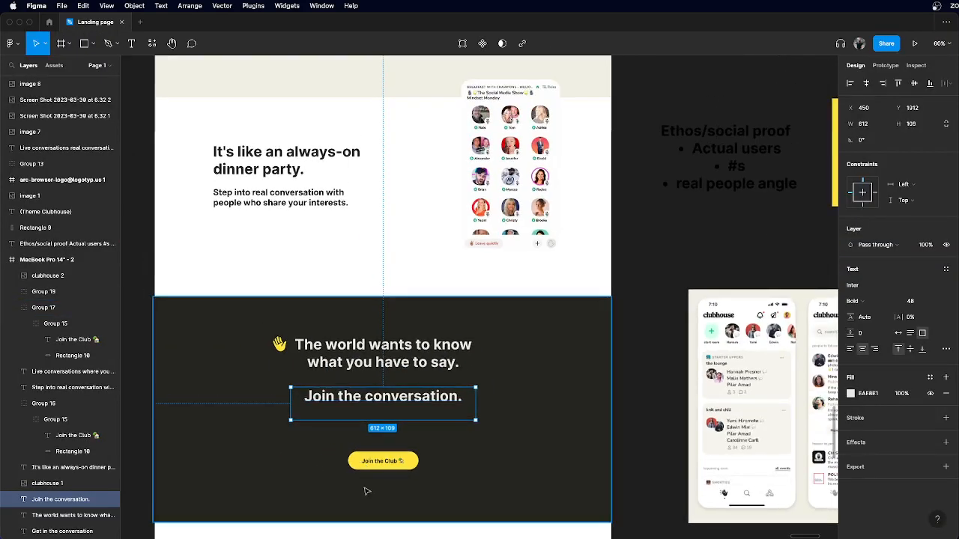
scroll(395, 431, up, 6)
- Try rewording the mission section's "Join the Club" button label, starting with "Say", and undo the text change
click(395, 440)
double_click(393, 439)
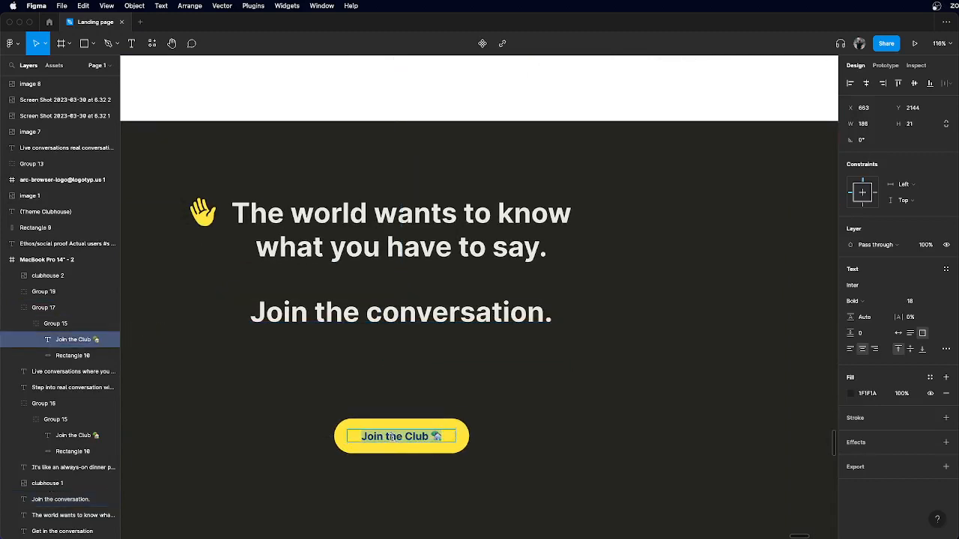
key(super+z)
key(super+z)
double_click(392, 437)
double_click(391, 437)
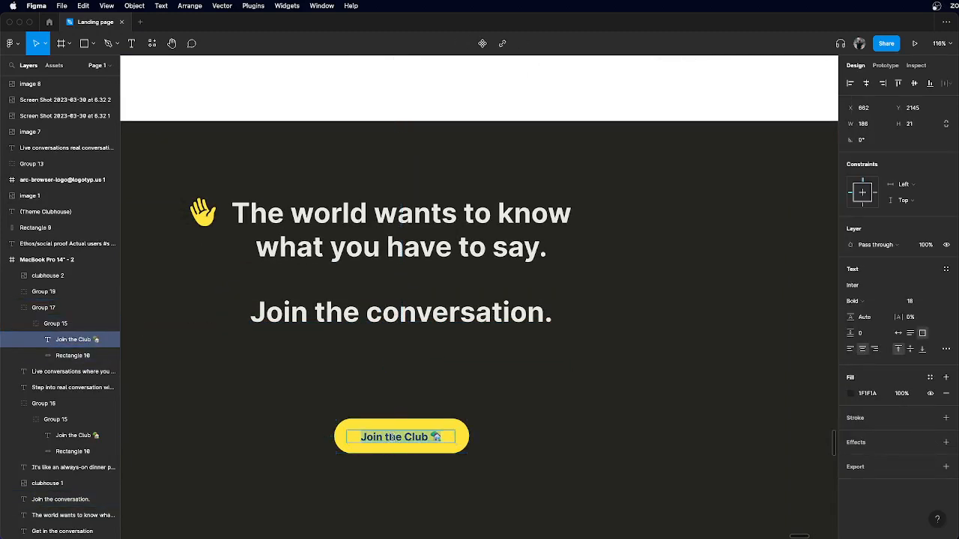
triple_click(392, 437)
click(390, 437)
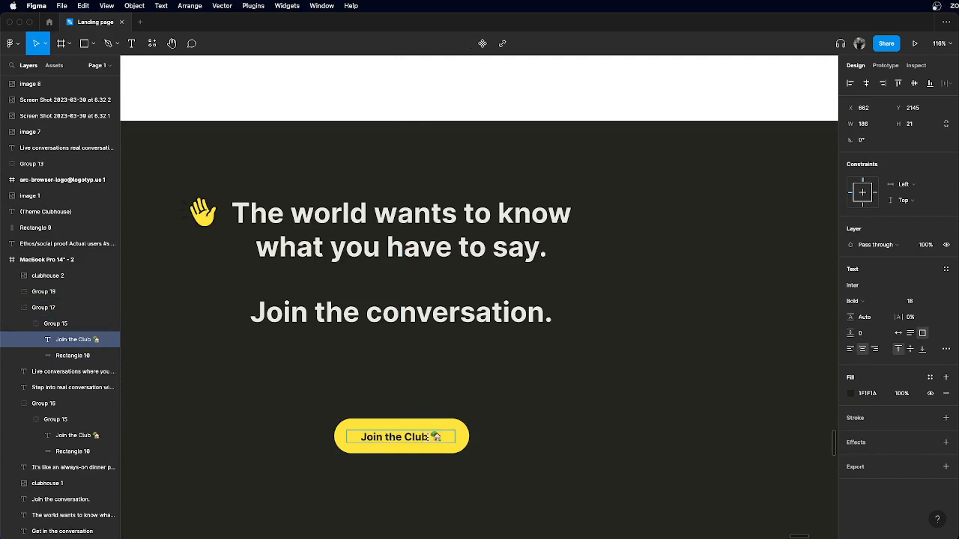
drag(428, 437, 343, 439)
text(Say)
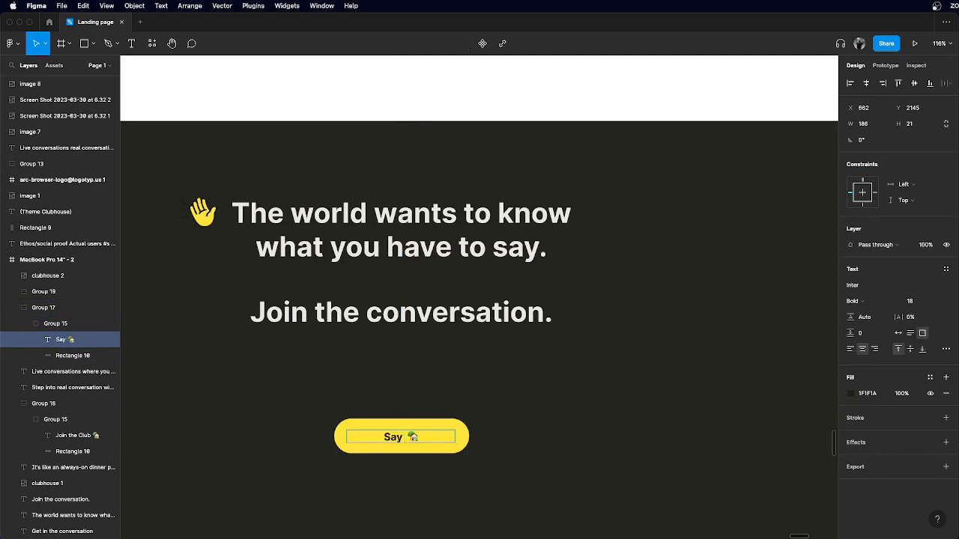
key(super+z)
key(Escape)
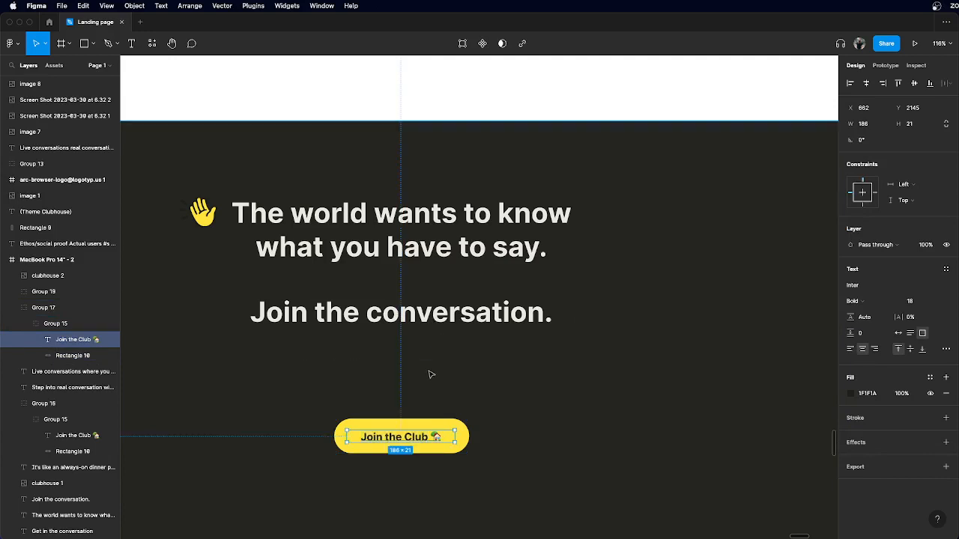
- Set the "Join the conversation." line to font size 28 and shrink its text box height to 32
click(430, 375)
click(454, 315)
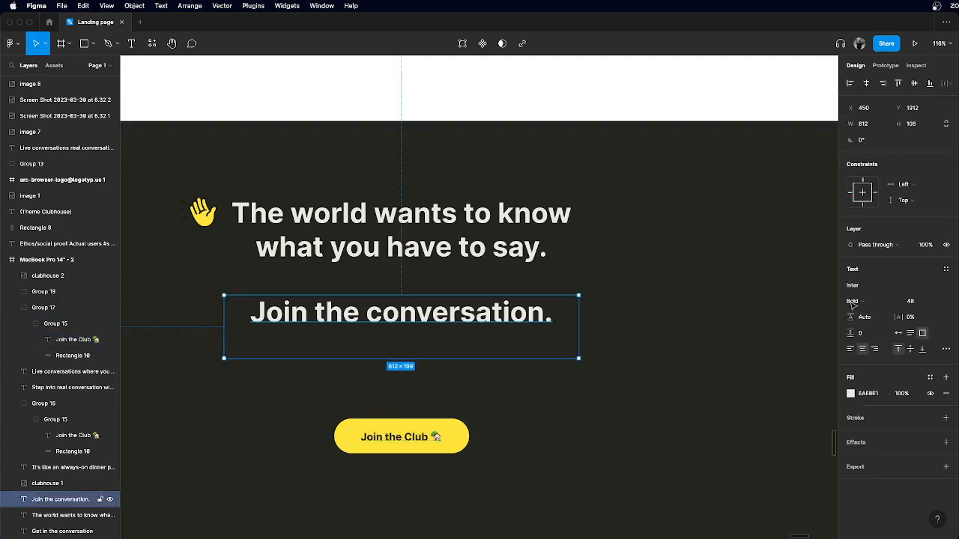
click(912, 302)
text(28)
key(Return)
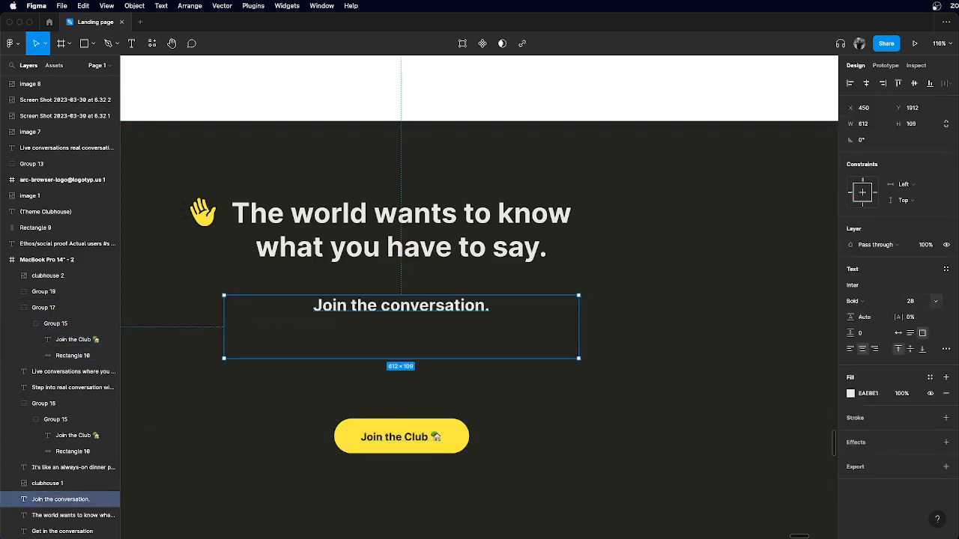
click(503, 289)
click(440, 315)
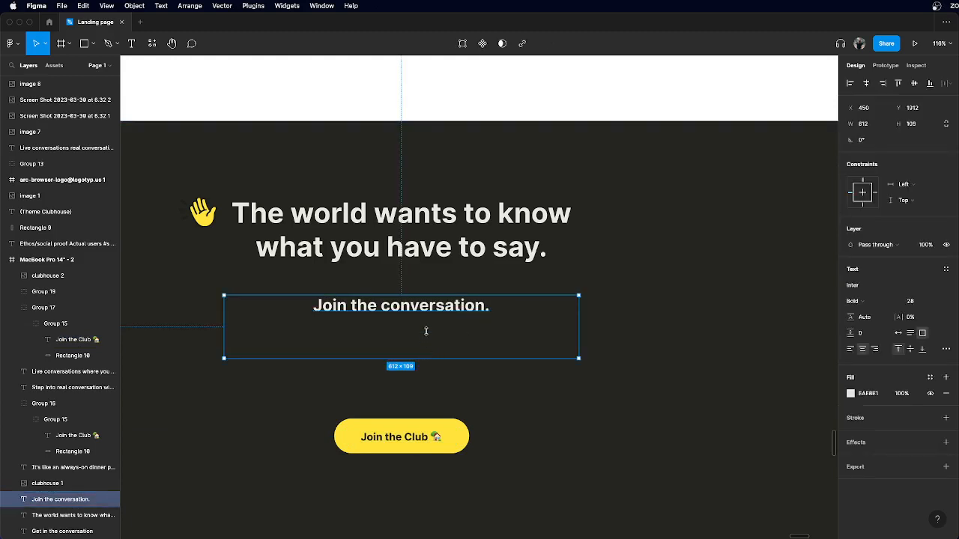
drag(425, 331, 430, 315)
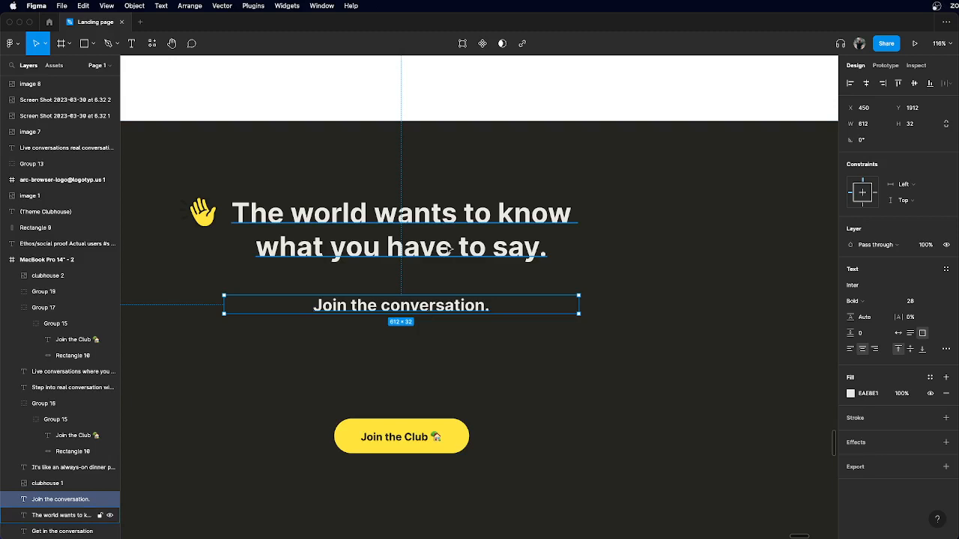
- Move "Join the conversation." above the "The world wants to know" heading and set its font size to 48
scroll(448, 249, down, 3)
drag(425, 285, 427, 196)
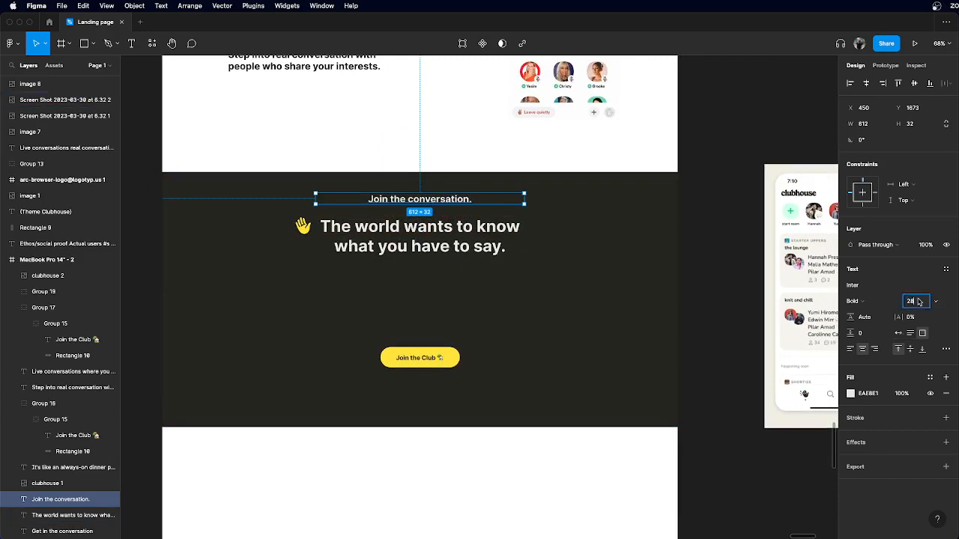
key(Return)
- Reduce the font size of "The world wants to know what you have to say." and move both text lines down toward the button
click(439, 230)
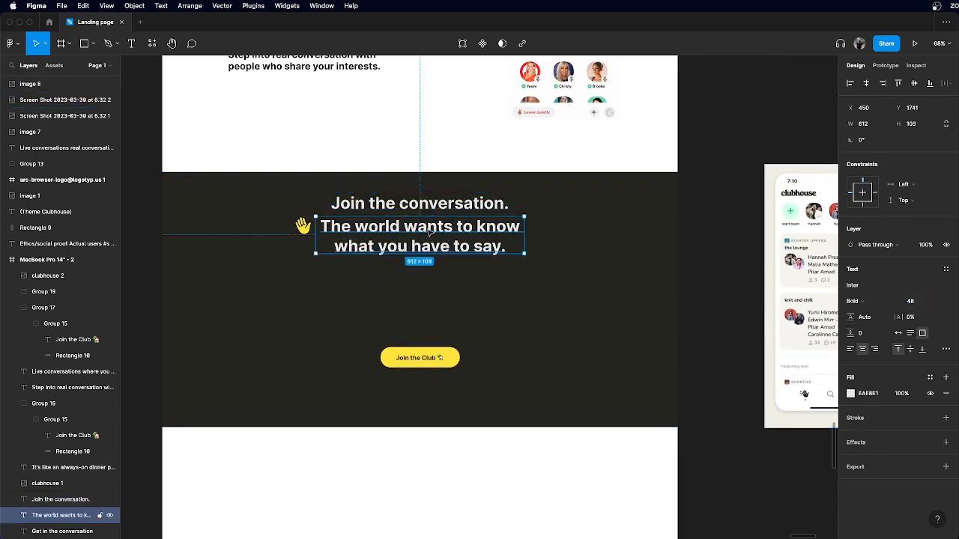
click(924, 302)
key(Return)
drag(441, 228, 441, 282)
drag(440, 210, 440, 247)
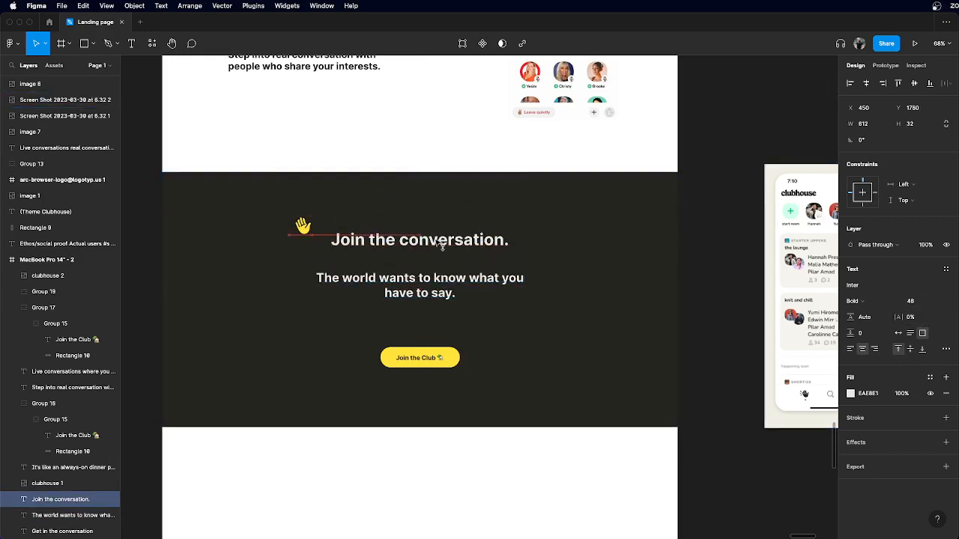
- Move the waving hand to the left end of the mission button and delete the house emoji from the "Join the Club" label
drag(296, 229, 372, 362)
scroll(370, 359, up, 5)
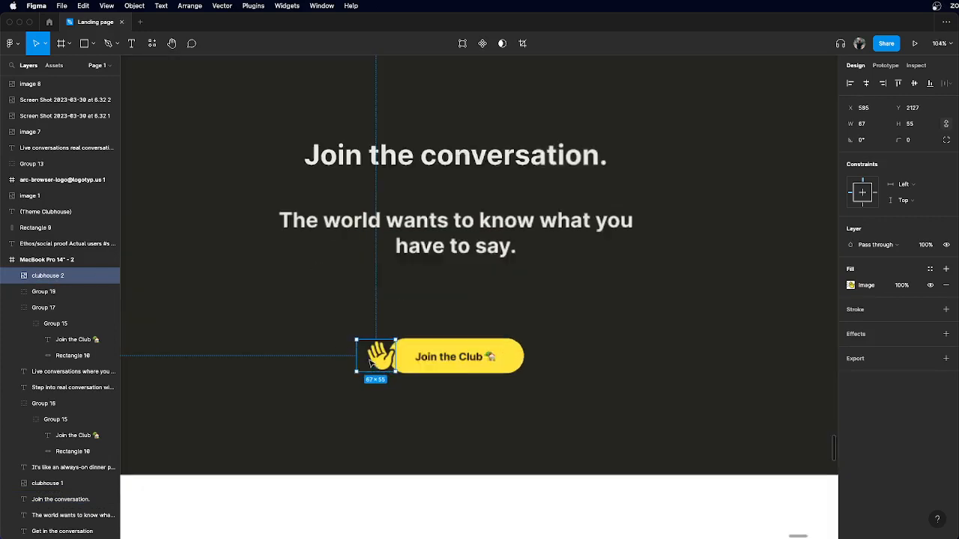
super+click(468, 358)
double_click(468, 359)
click(509, 357)
key(BackSpace)
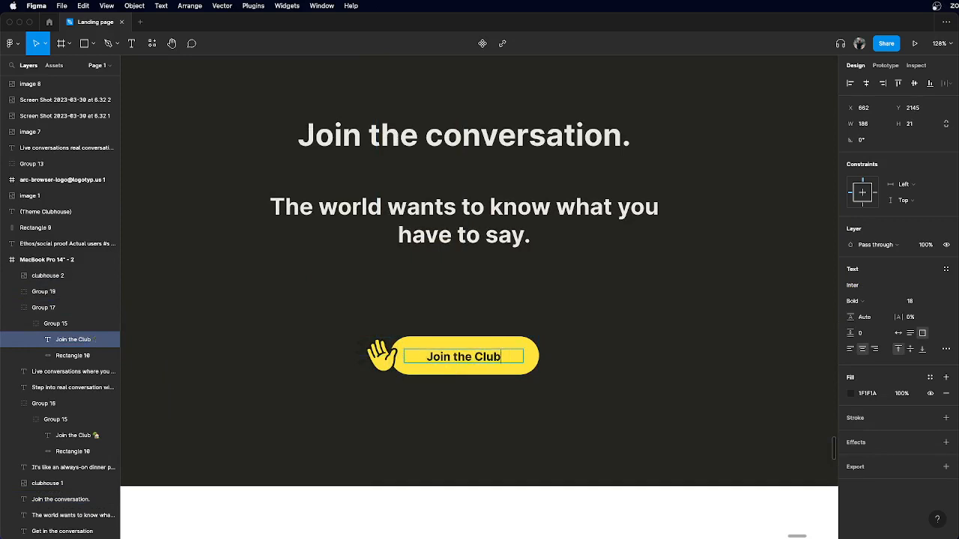
key(Escape)
scroll(512, 361, down, 6)
click(532, 446)
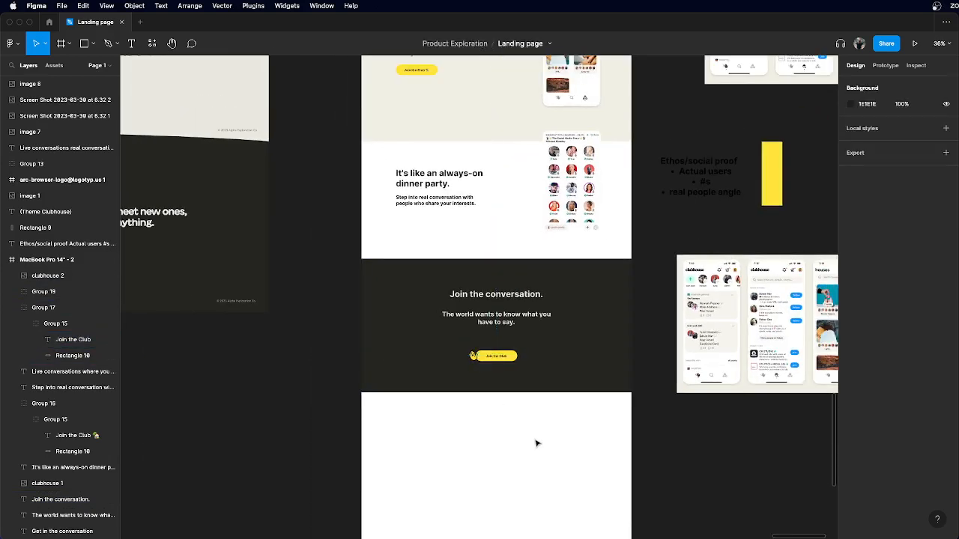
- Place the waving hand on top of the mission button near its centre and rotate it to about -5°
scroll(517, 360, up, 5)
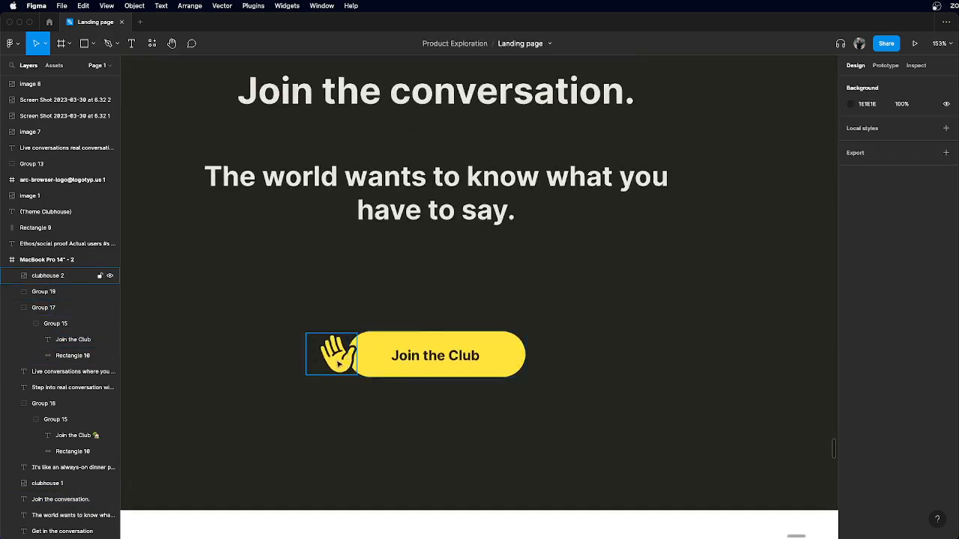
drag(339, 358, 437, 320)
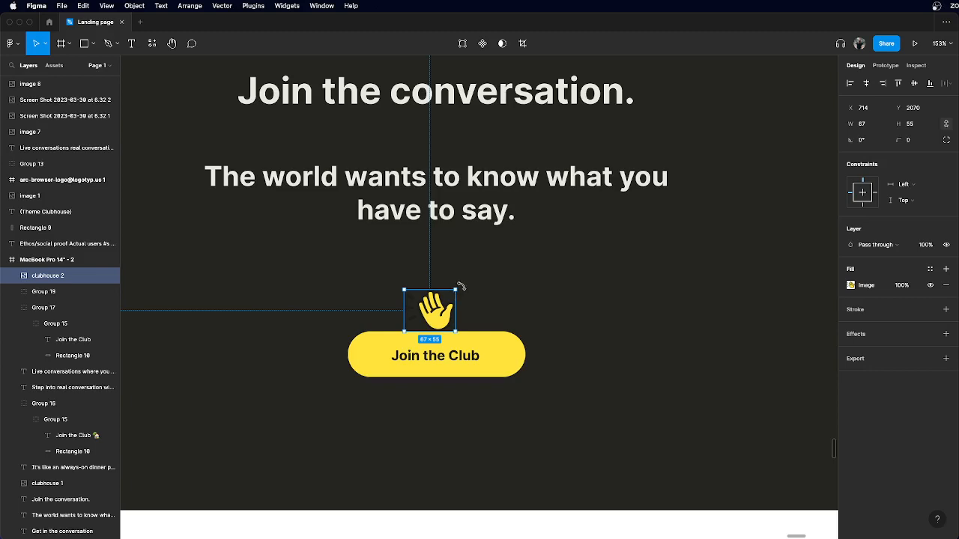
drag(460, 287, 460, 292)
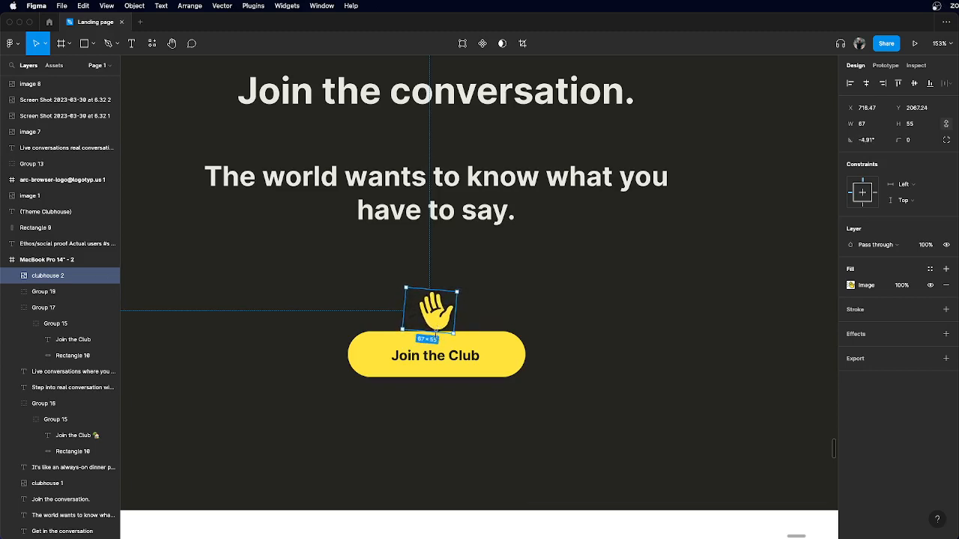
scroll(436, 333, down, 3)
key(Escape)
scroll(385, 497, down, 5)
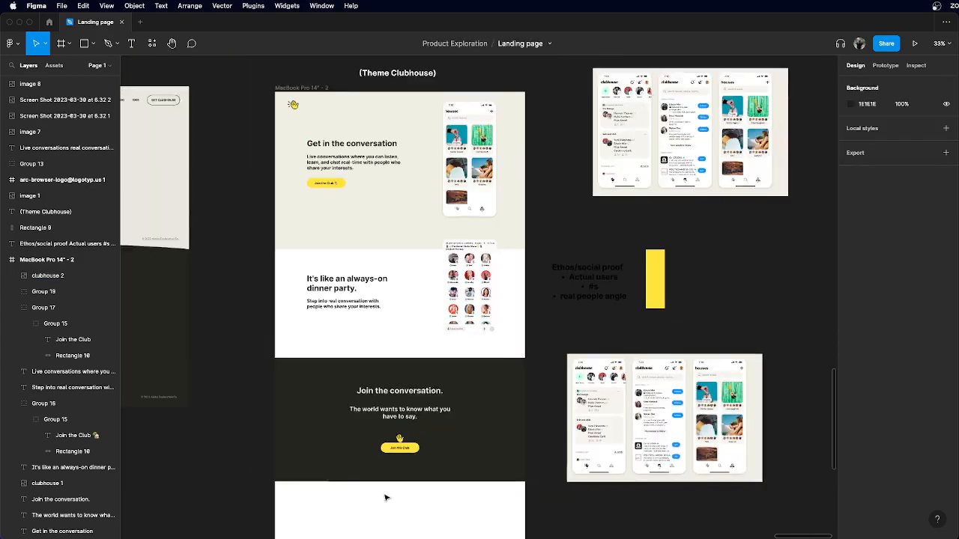
- Move the app screenshots, the "Ethos/social proof" note and the yellow rectangle away from the landing page to below the Clubhouse website screenshot
scroll(386, 498, left, 1)
scroll(385, 498, down, 5)
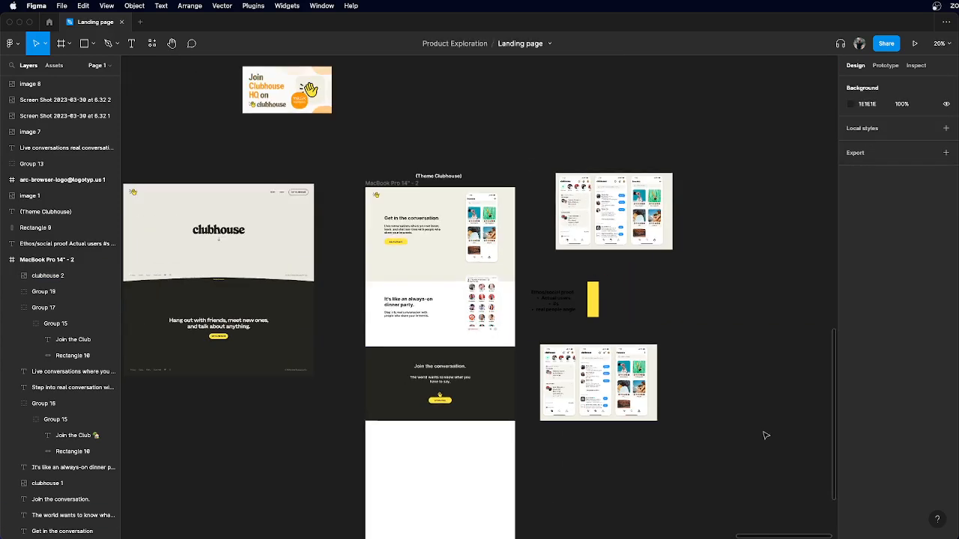
drag(754, 412, 604, 185)
drag(646, 225, 296, 395)
click(416, 419)
scroll(553, 177, up, 5)
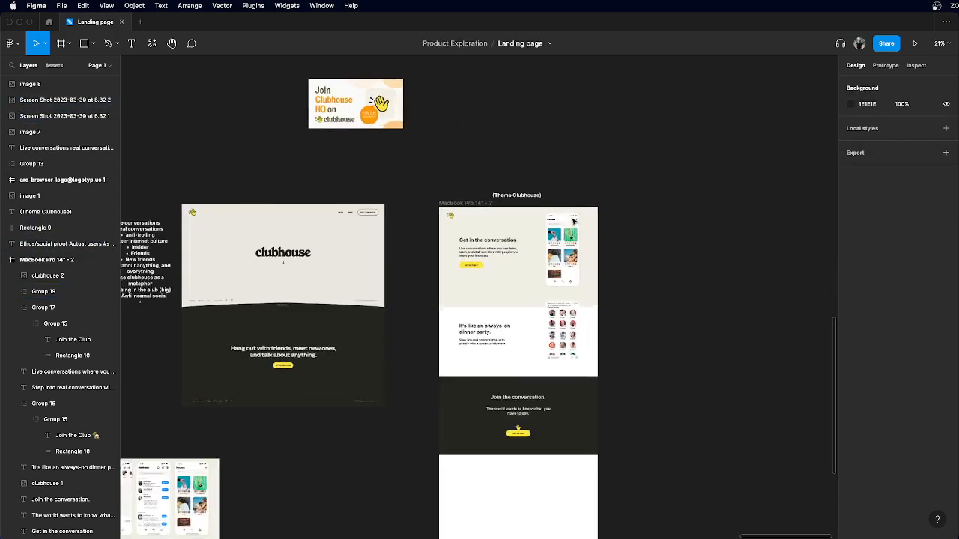
scroll(552, 176, down, 4)
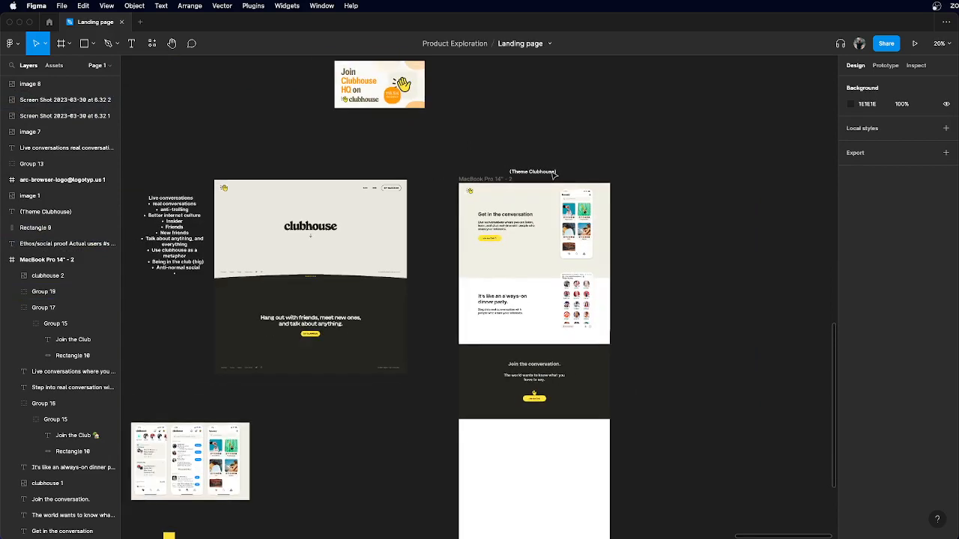
scroll(534, 204, down, 2)
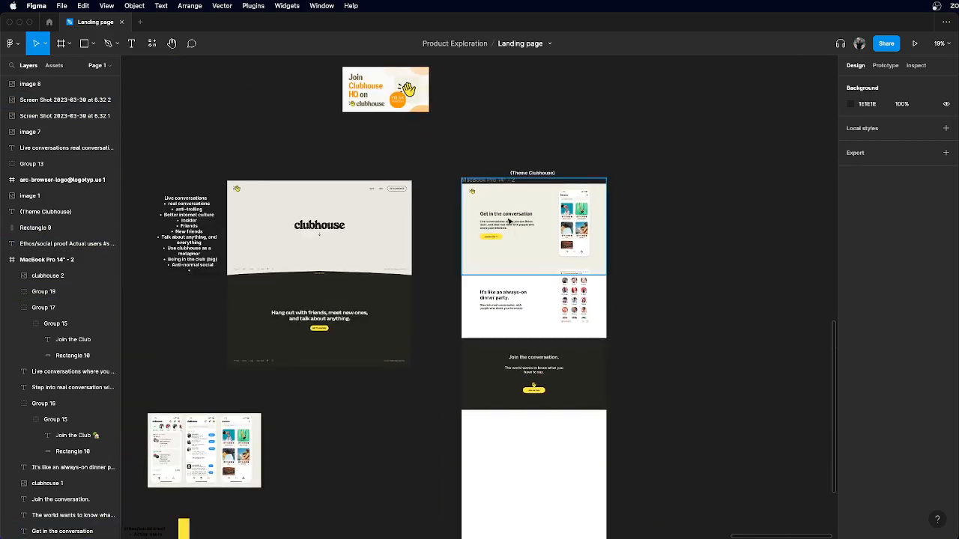
- Hide the editor interface and change the hero heading to "Get in the room"
scroll(487, 210, up, 6)
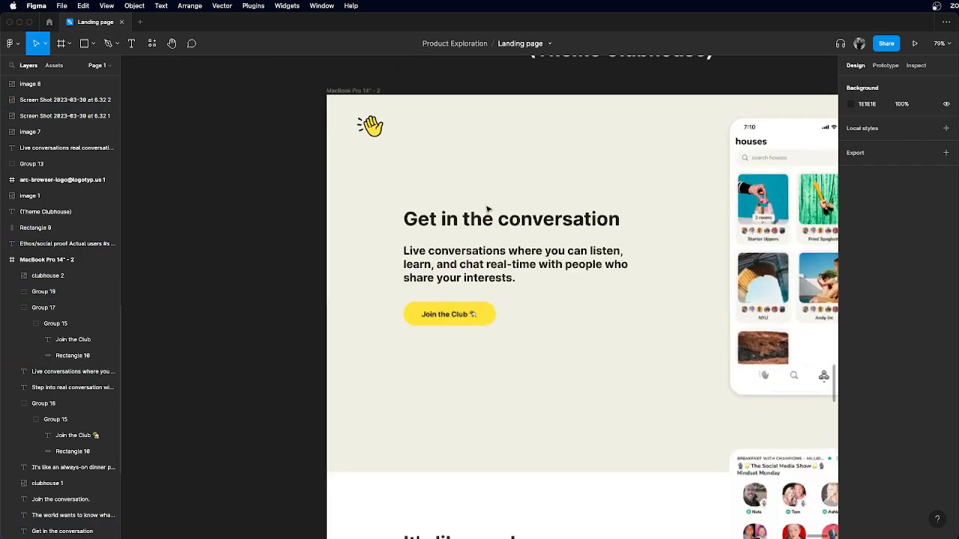
key(super+backslash)
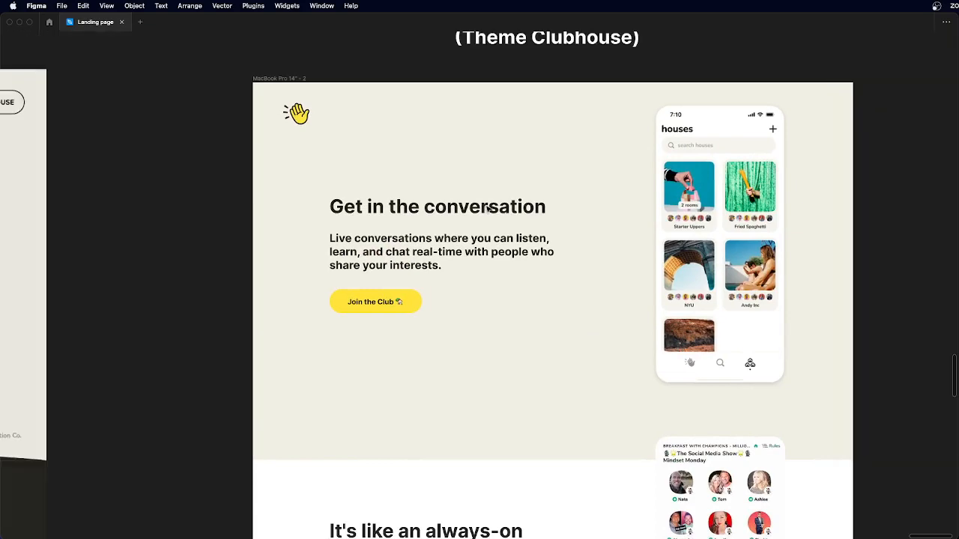
scroll(201, 246, right, 5)
scroll(200, 246, left, 3)
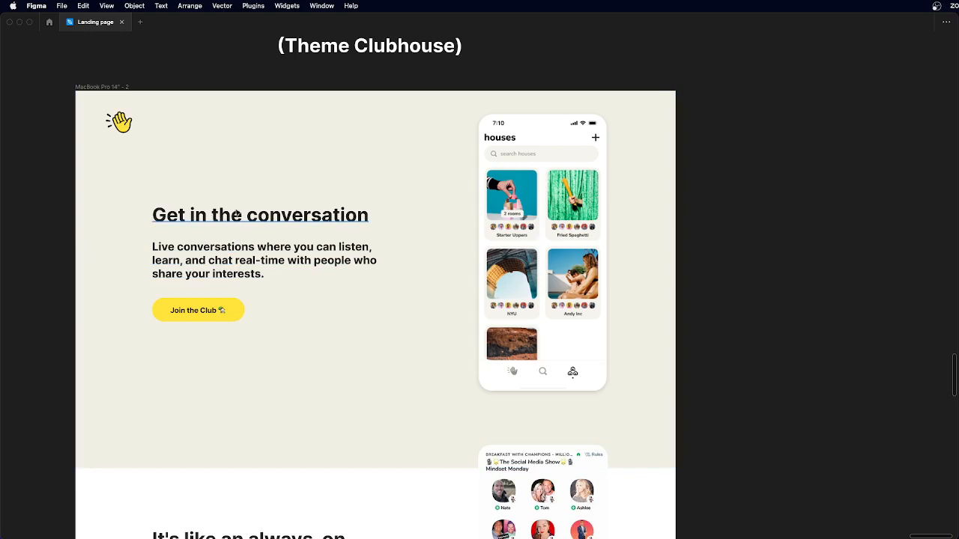
double_click(264, 214)
double_click(297, 214)
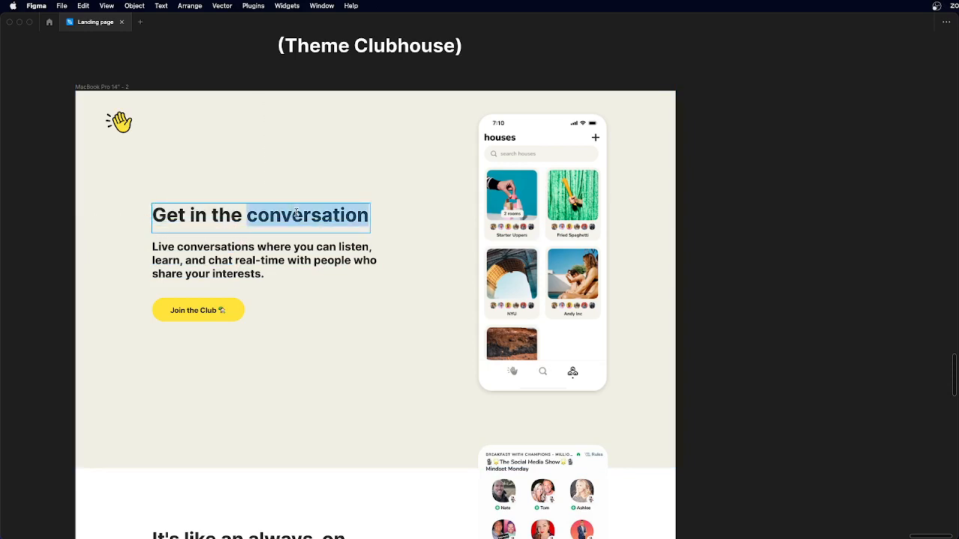
text(room)
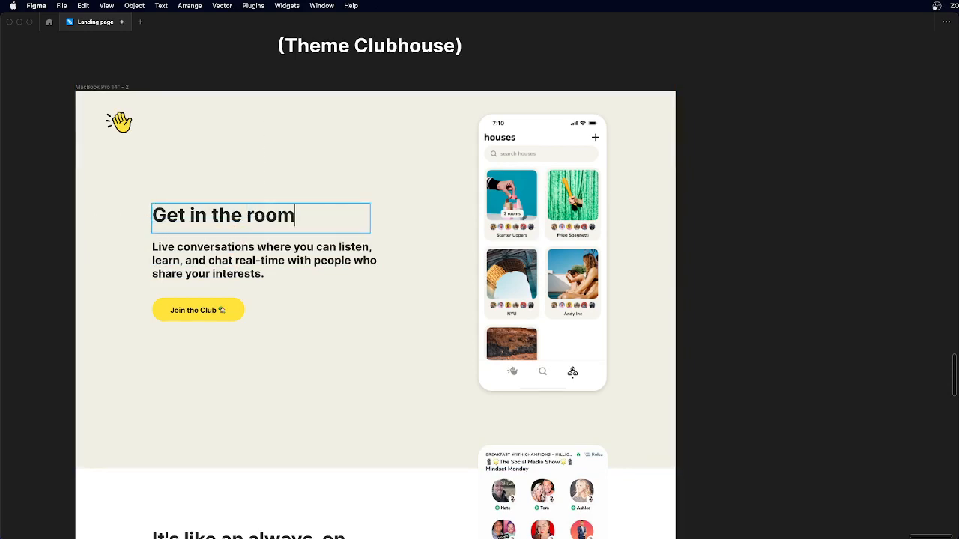
key(Escape)
click(782, 299)
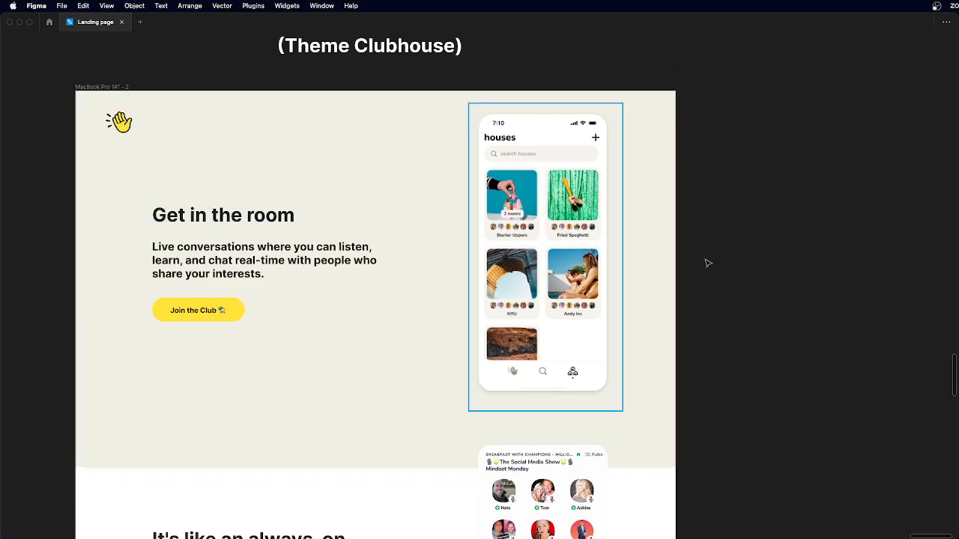
- Replace "conversation" with "discussions" in the text below the "It's like an always-on dinner party." heading
scroll(734, 262, down, 5)
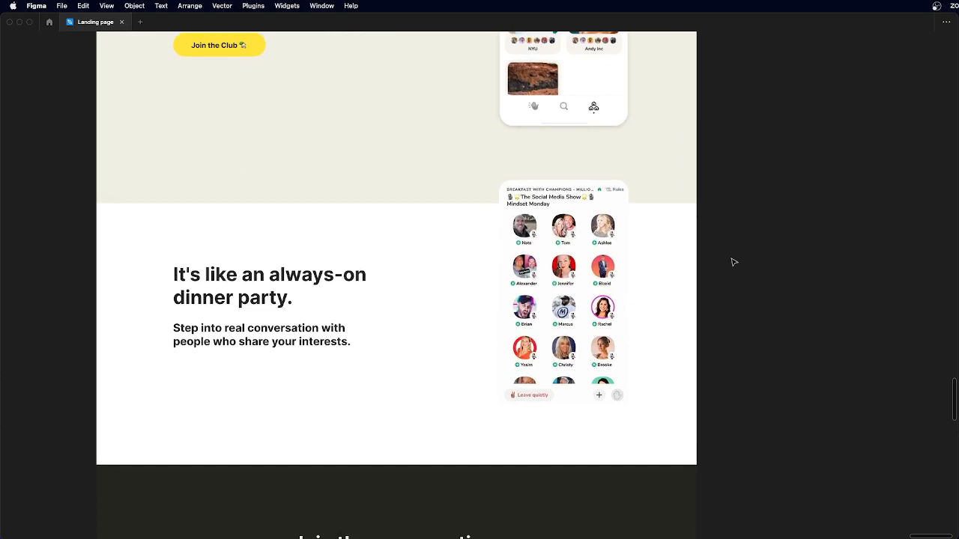
scroll(735, 262, up, 3)
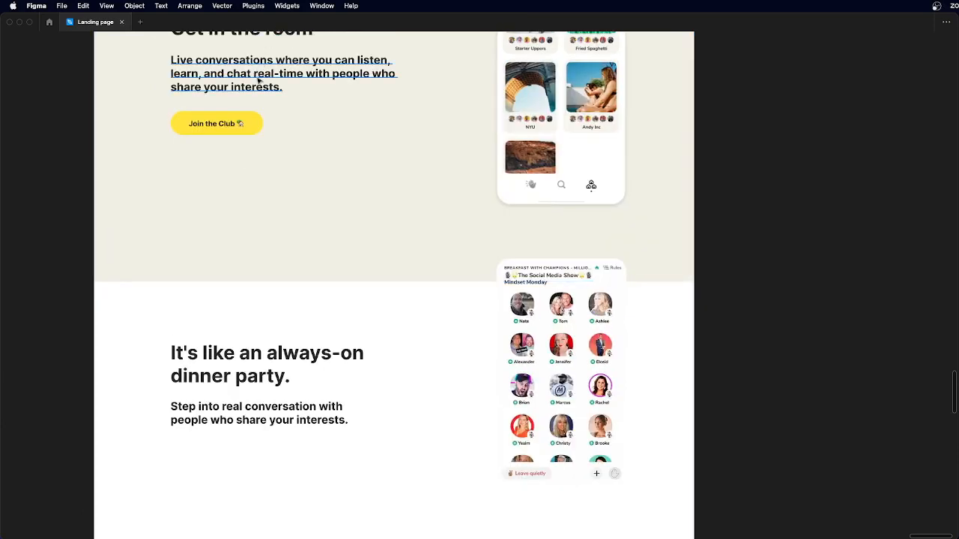
scroll(241, 421, up, 5)
double_click(269, 409)
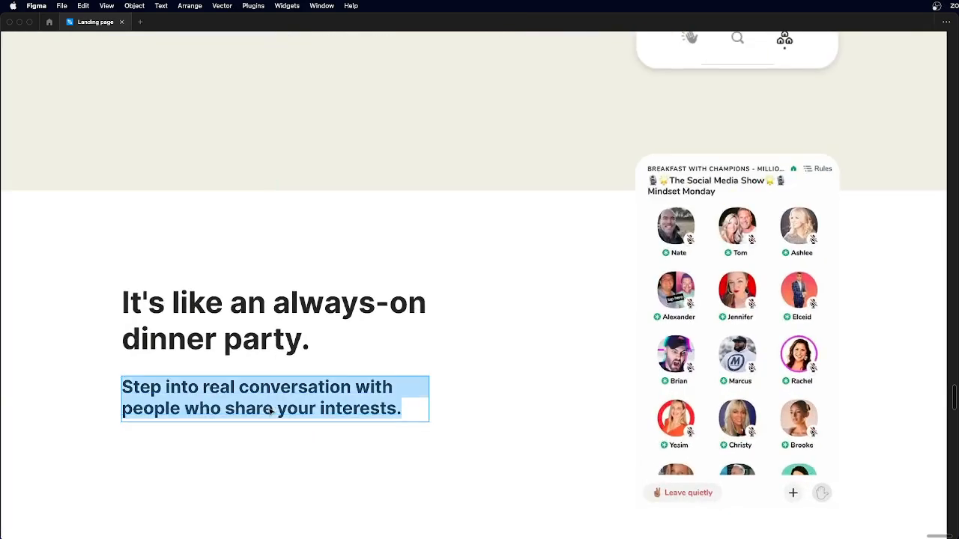
click(268, 408)
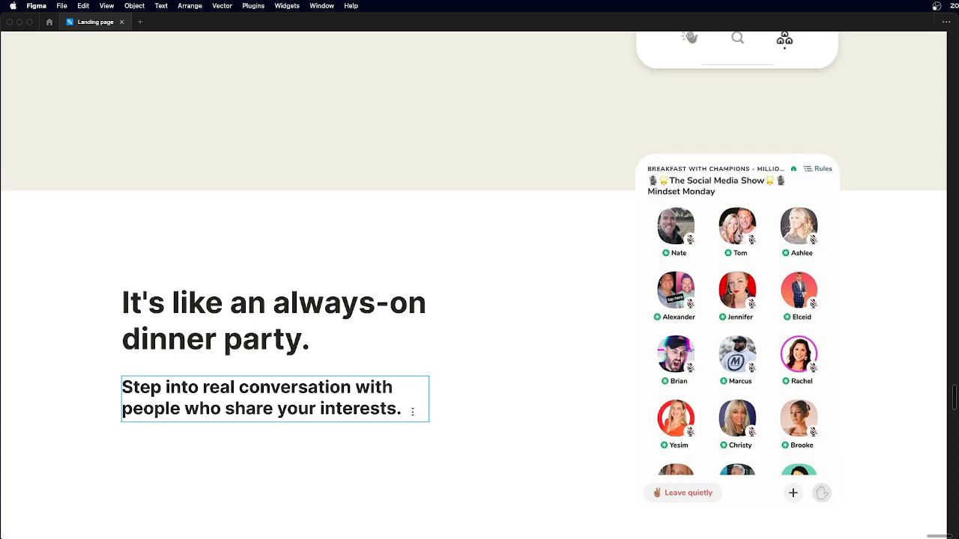
double_click(326, 389)
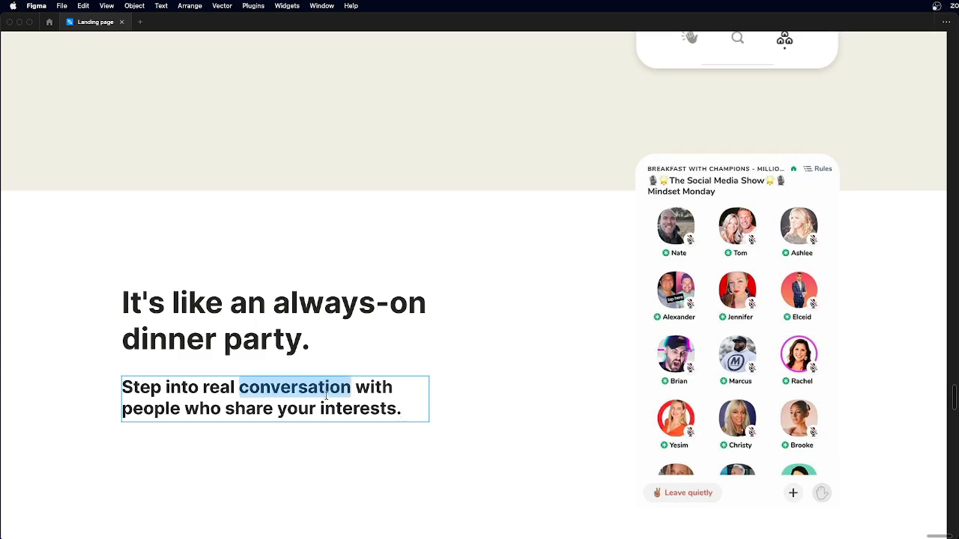
text(discussions)
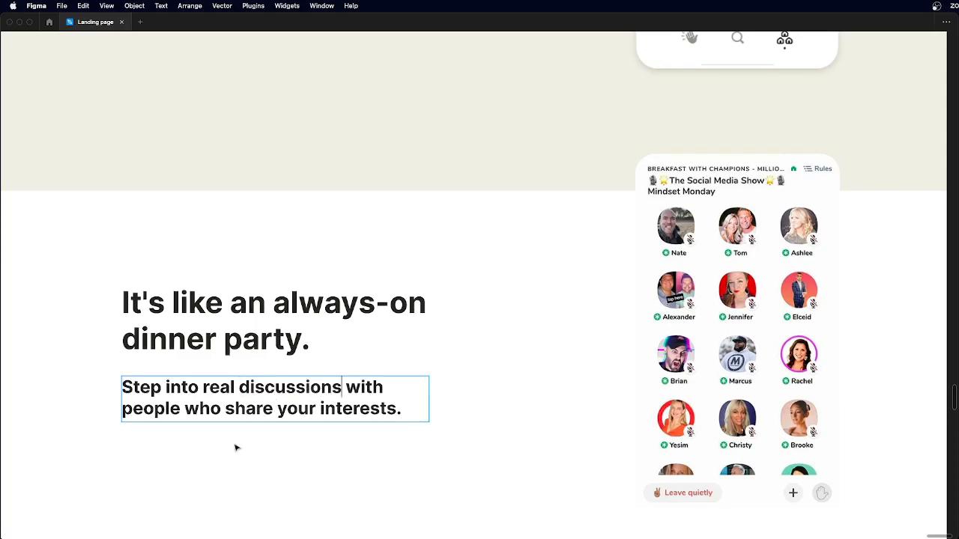
- Insert "real" before "people" in the dinner party subtext and widen its text box to about 533 so it fits on two lines
click(122, 409)
text(real)
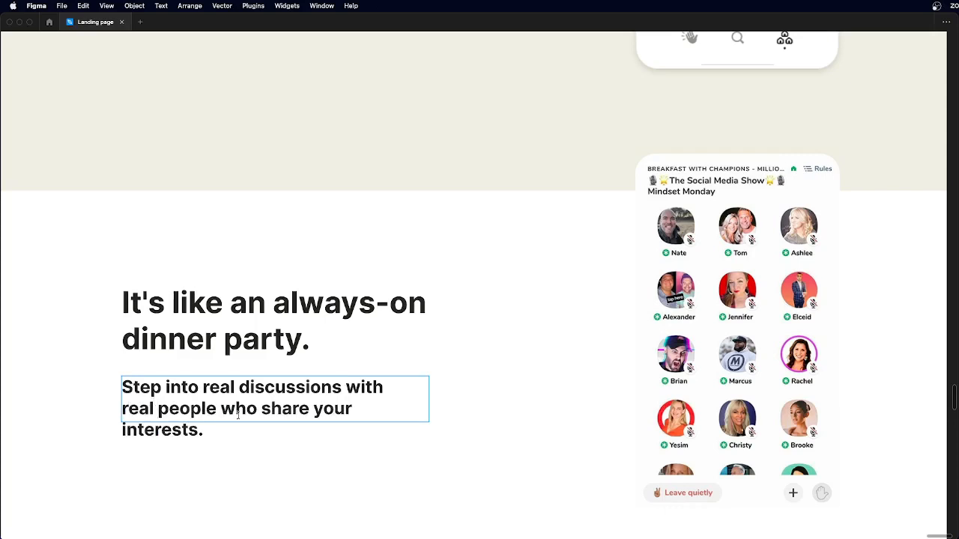
key(Escape)
drag(429, 403, 452, 404)
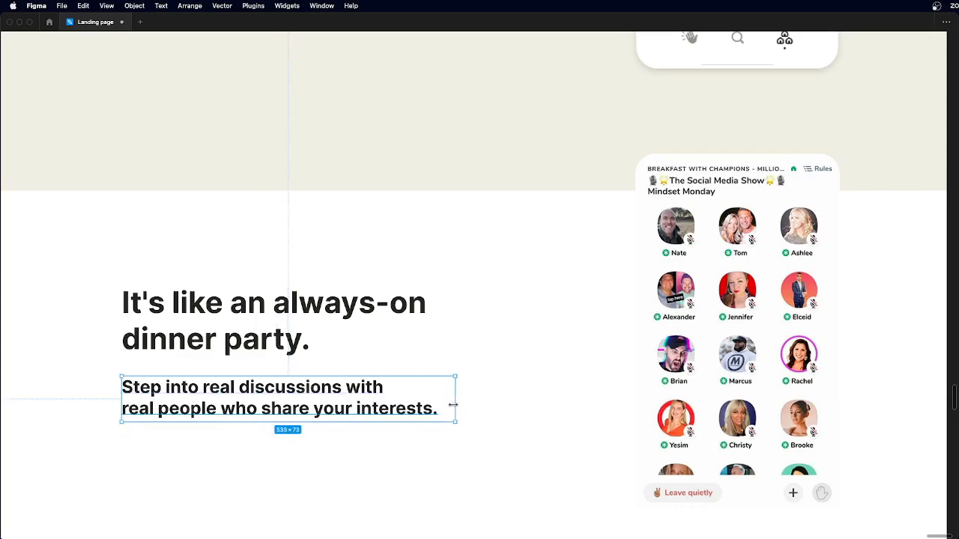
scroll(293, 399, down, 3)
click(82, 352)
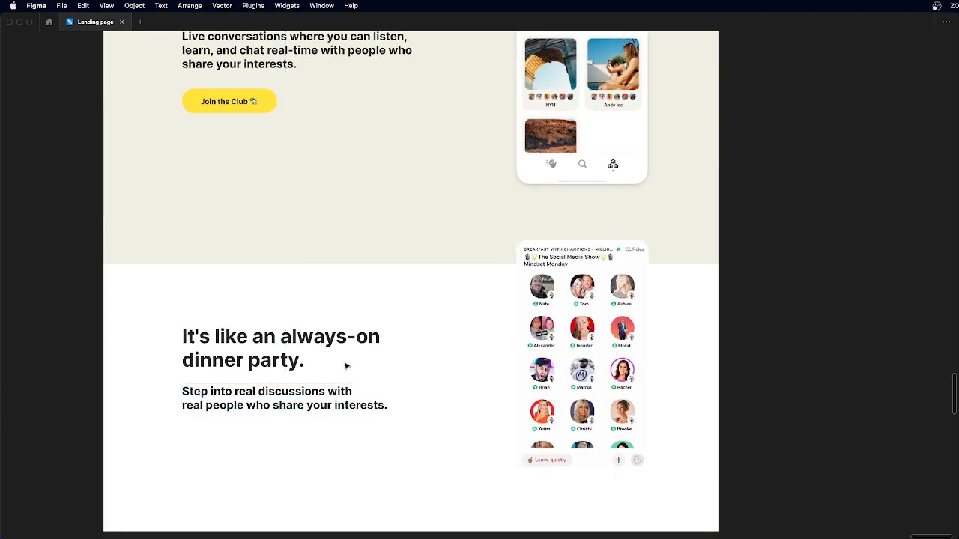
- Replace "who share your interests" with "and talk about, well anything" in the dinner party subtext and widen its box to about 565
scroll(317, 397, up, 2)
double_click(303, 408)
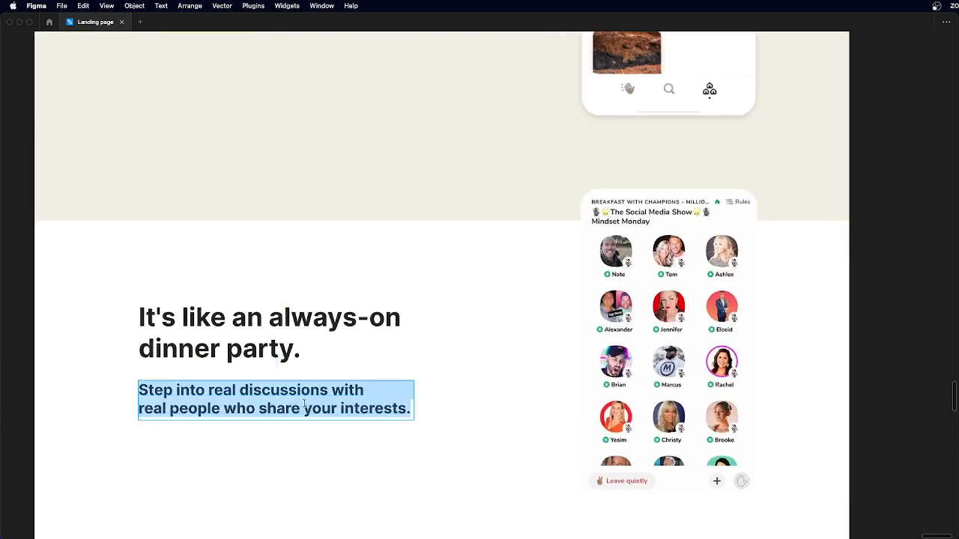
click(302, 408)
drag(224, 408, 402, 409)
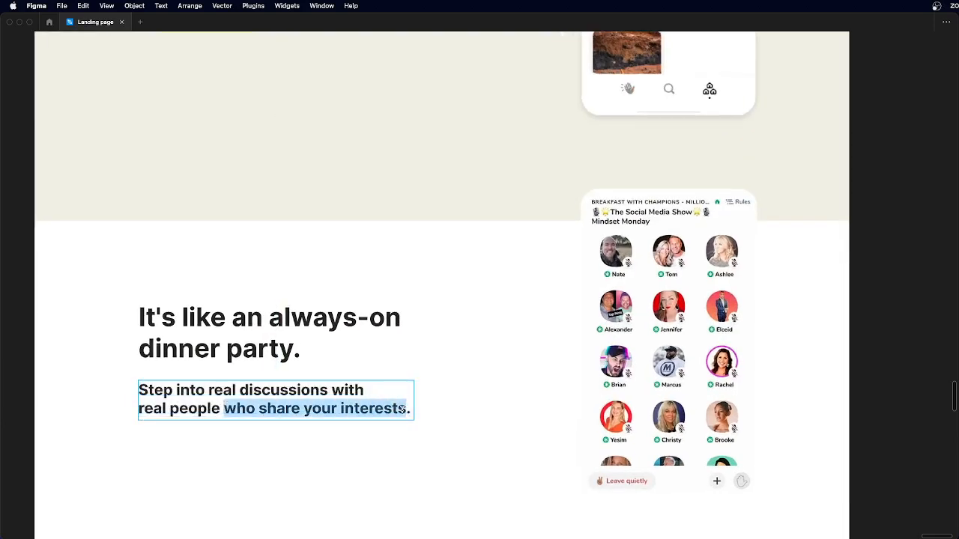
text(and talk about, we)
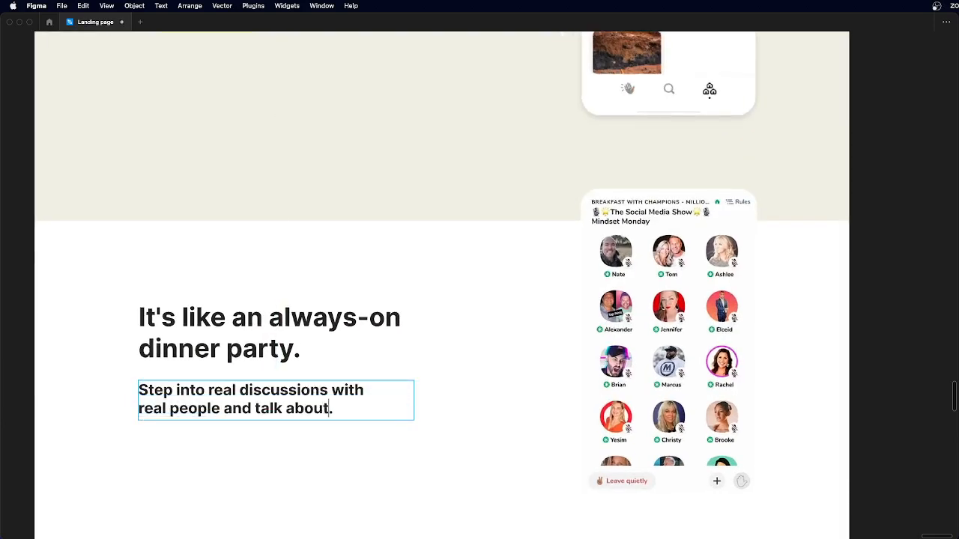
text(ll anything)
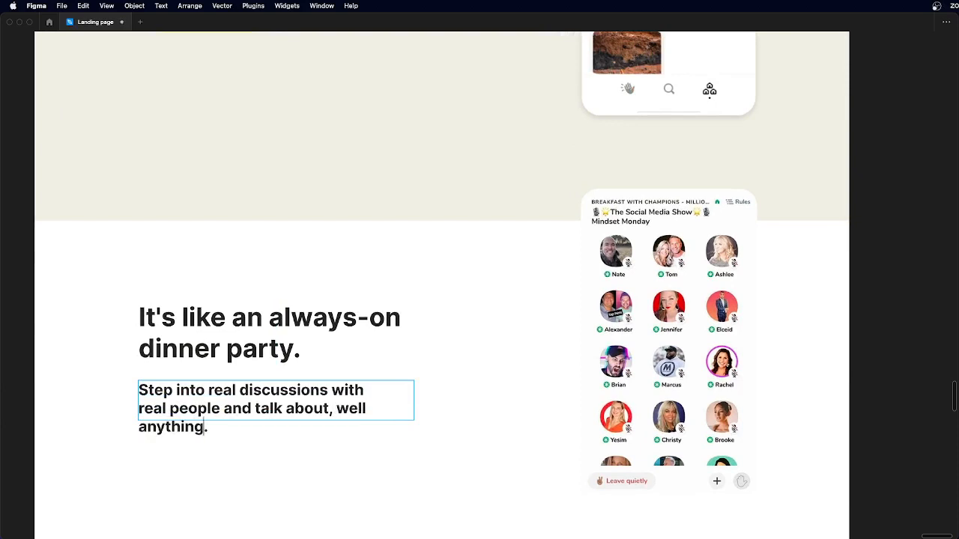
key(Escape)
drag(414, 403, 443, 402)
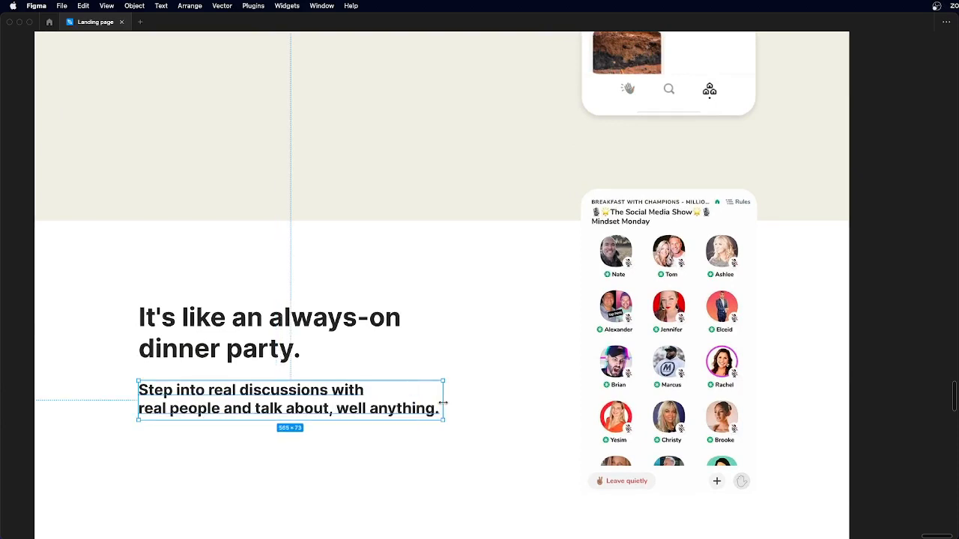
scroll(444, 403, down, 3)
click(124, 413)
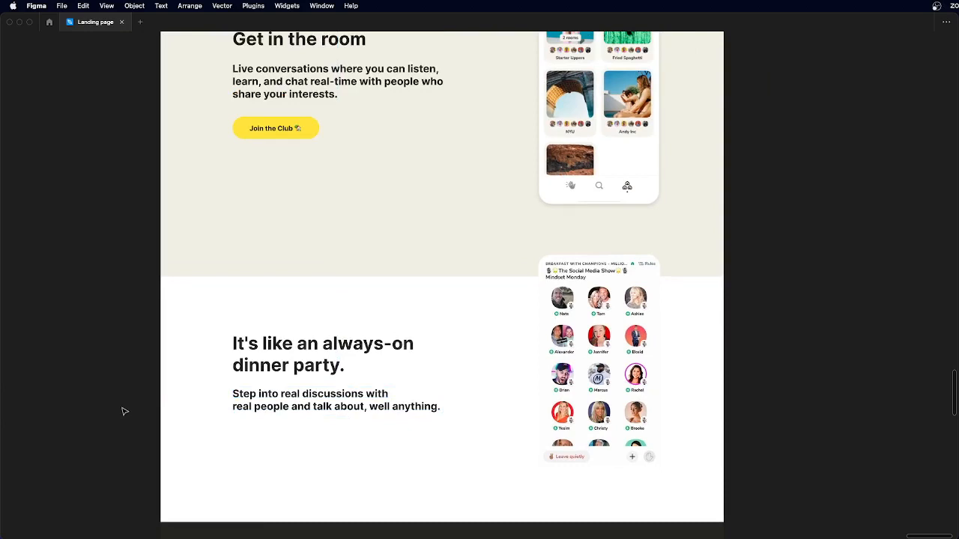
- Remove ", well" from the dinner party subtext so it reads "real people and talk about anything."
scroll(310, 422, up, 4)
double_click(362, 406)
click(390, 401)
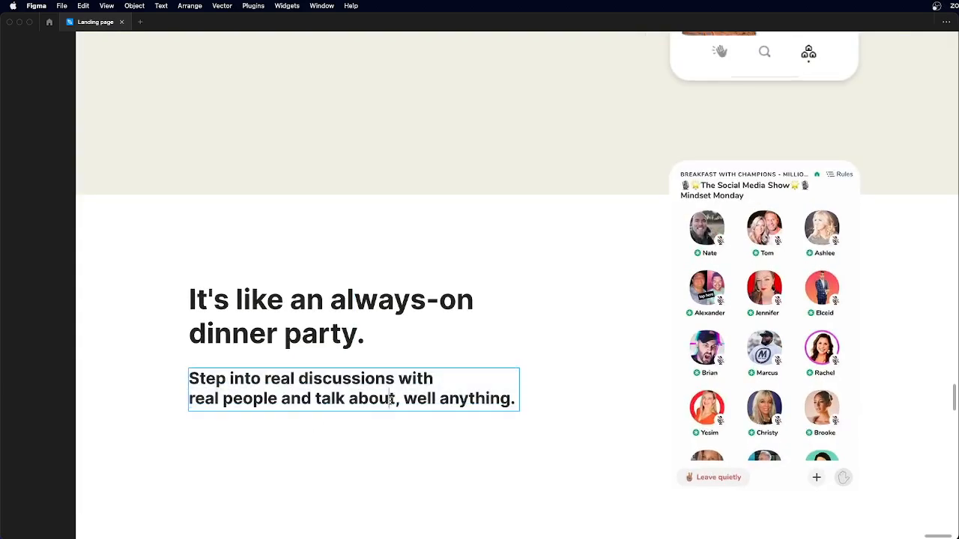
click(418, 400)
double_click(418, 400)
key(BackSpace)
key(BackSpace)
key(BackSpace)
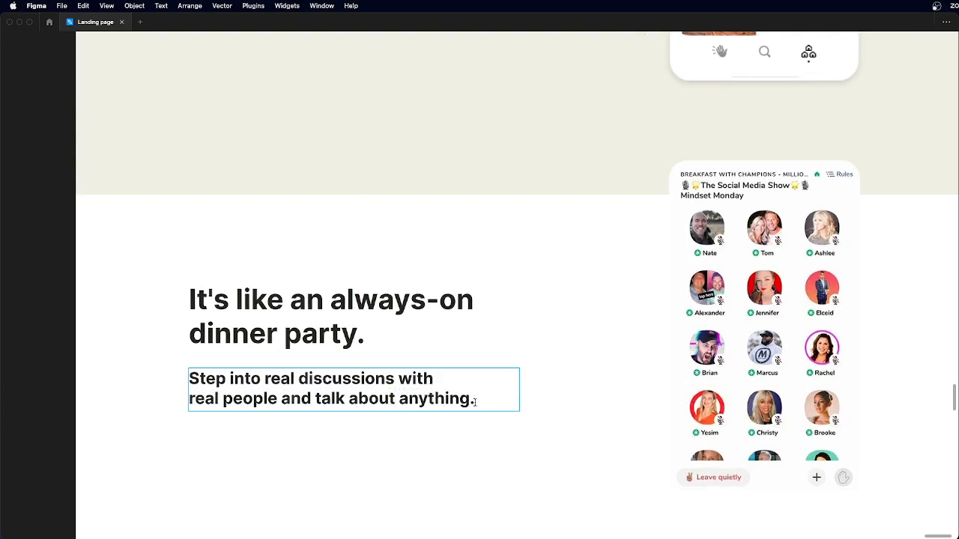
- End the dinner party subtext with "(and everything)." and put that phrase on its own third line
key(BackSpace)
text((or )
text(an)
key(BackSpace)
key(BackSpace)
key(BackSpace)
text(and everything).)
key(Escape)
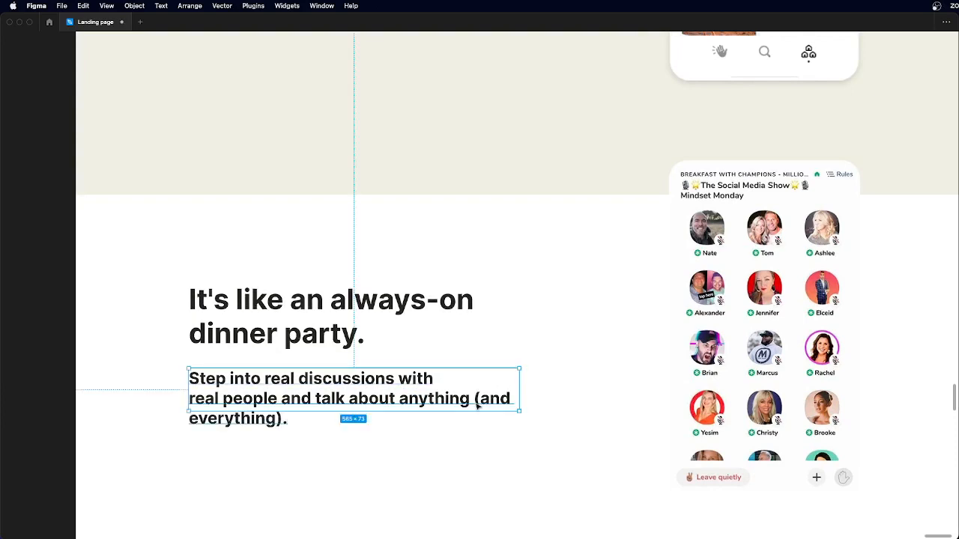
key(Return)
key(Escape)
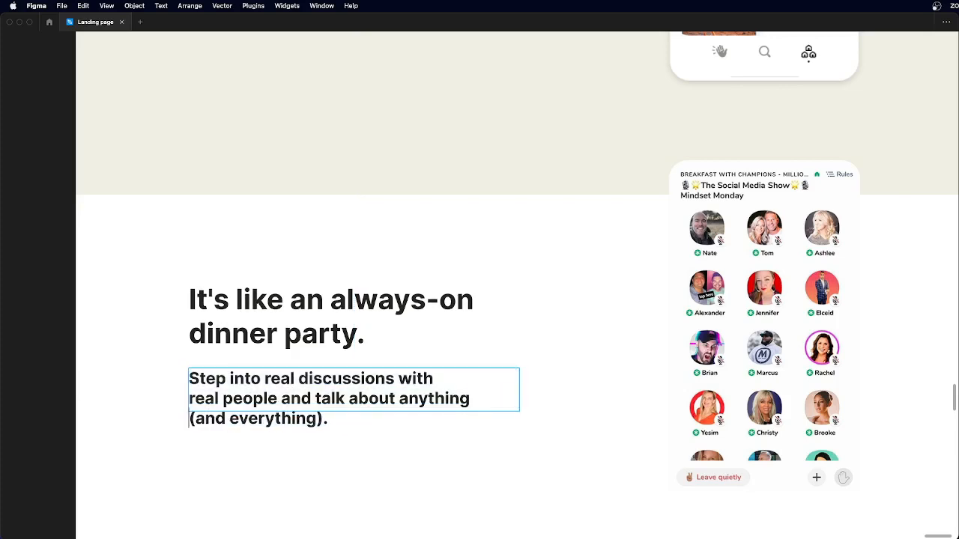
scroll(352, 416, down, 3)
click(132, 425)
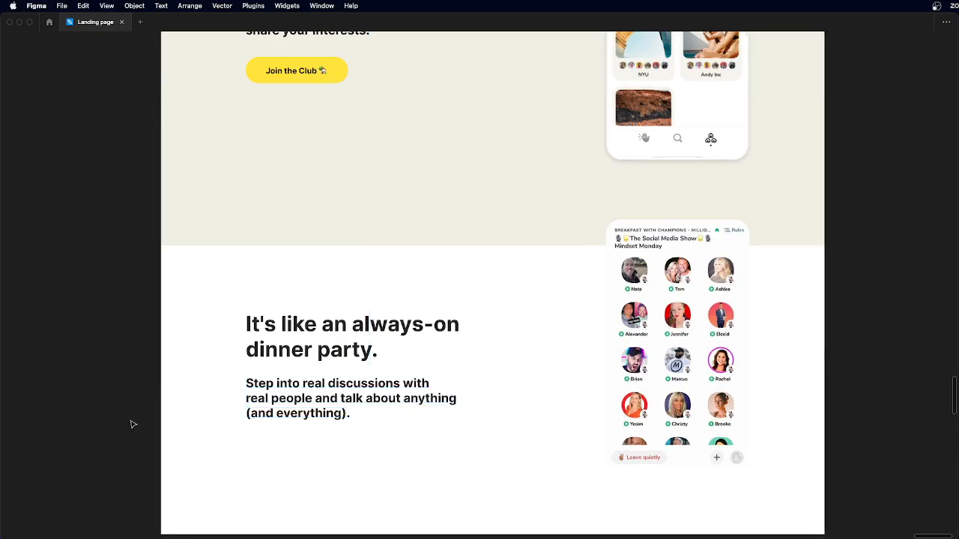
- Change the dark section's "Join the conversation." heading to "Join the club."
scroll(132, 425, down, 3)
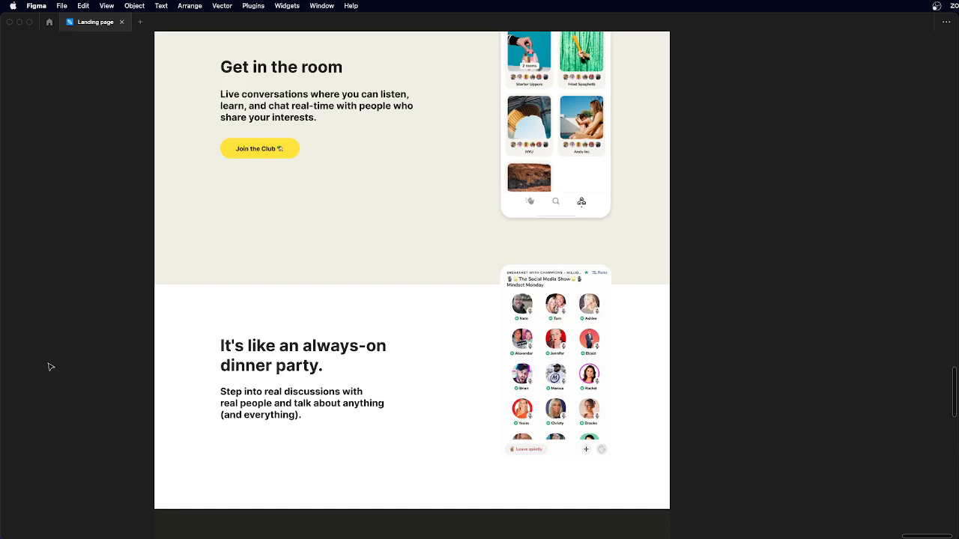
scroll(51, 367, down, 5)
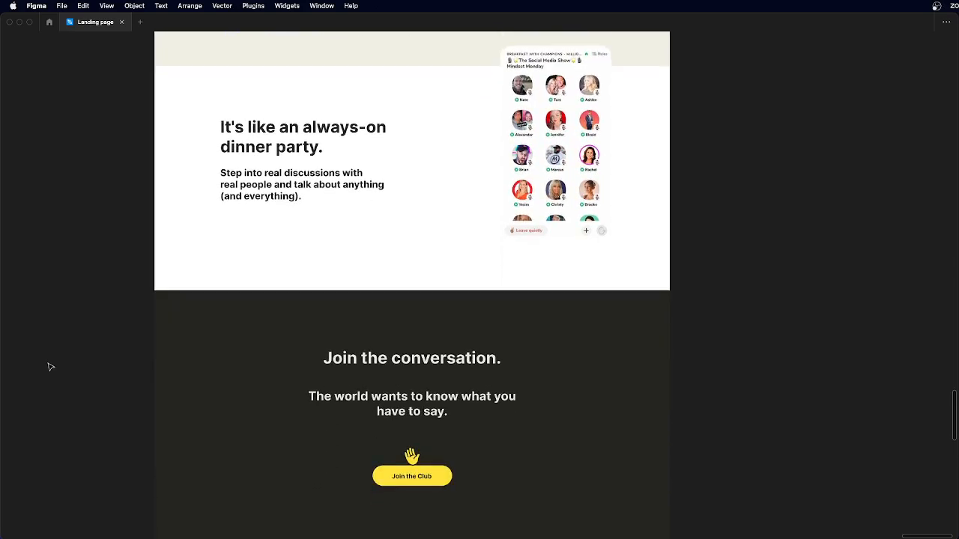
scroll(51, 367, down, 3)
scroll(343, 258, up, 5)
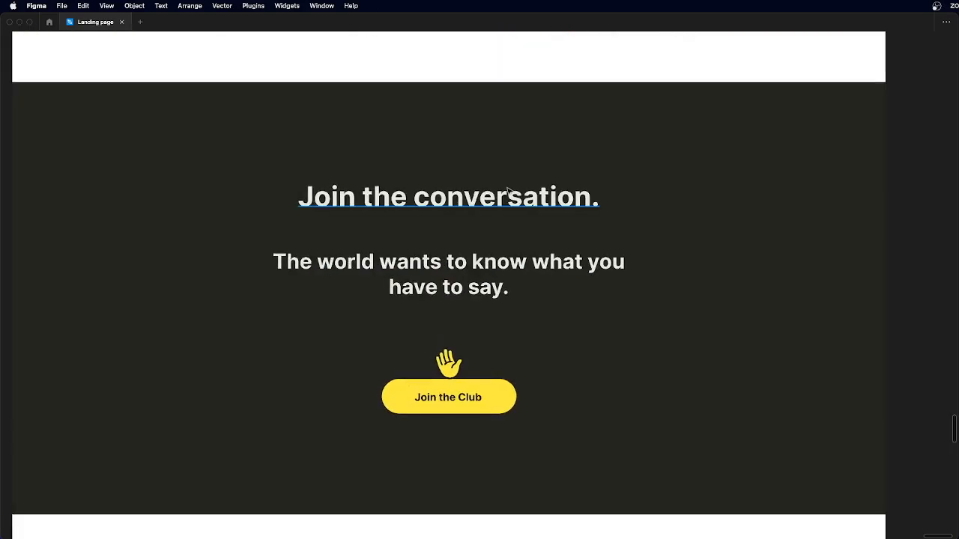
click(514, 198)
double_click(523, 192)
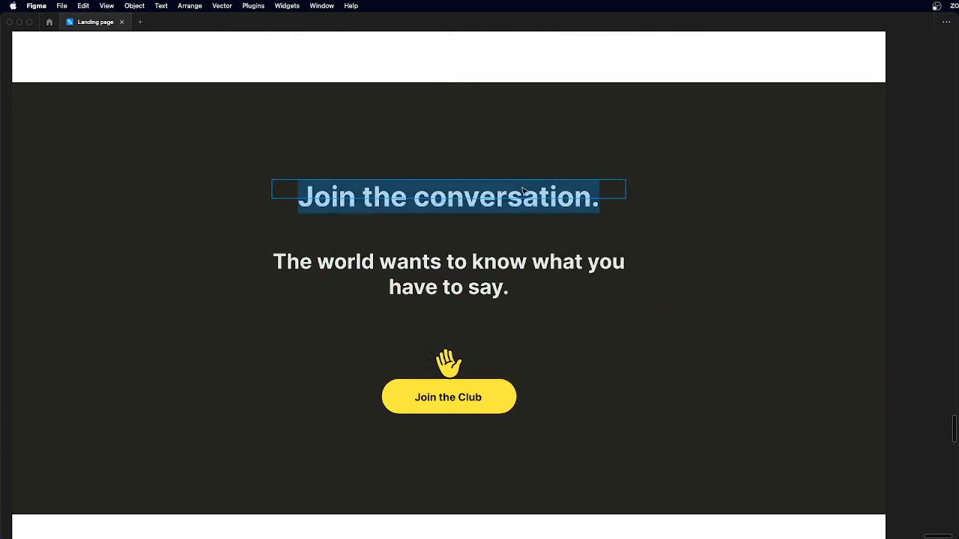
double_click(516, 188)
text(club)
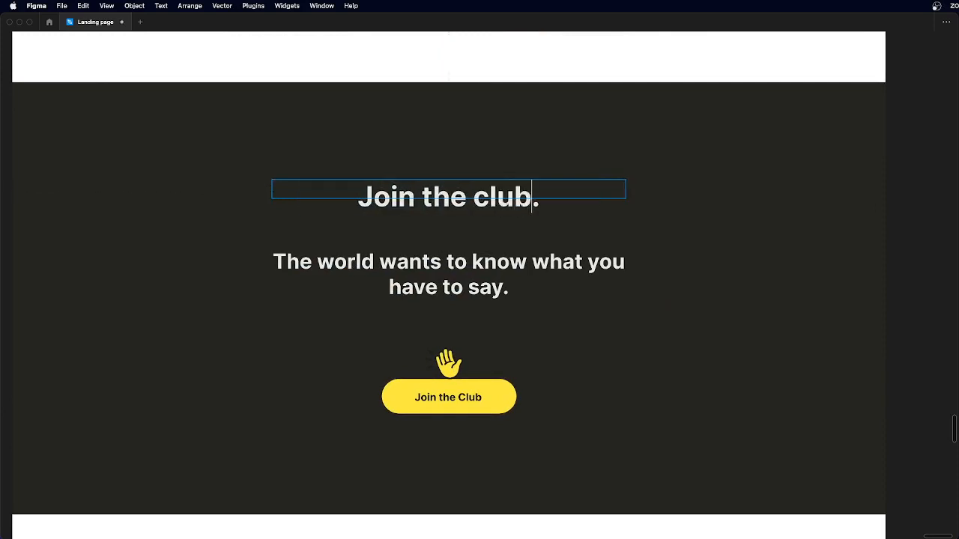
- Break the dark section's subtext before "what" so its second line reads "what you have to say."
key(Escape)
scroll(517, 191, down, 2)
click(862, 220)
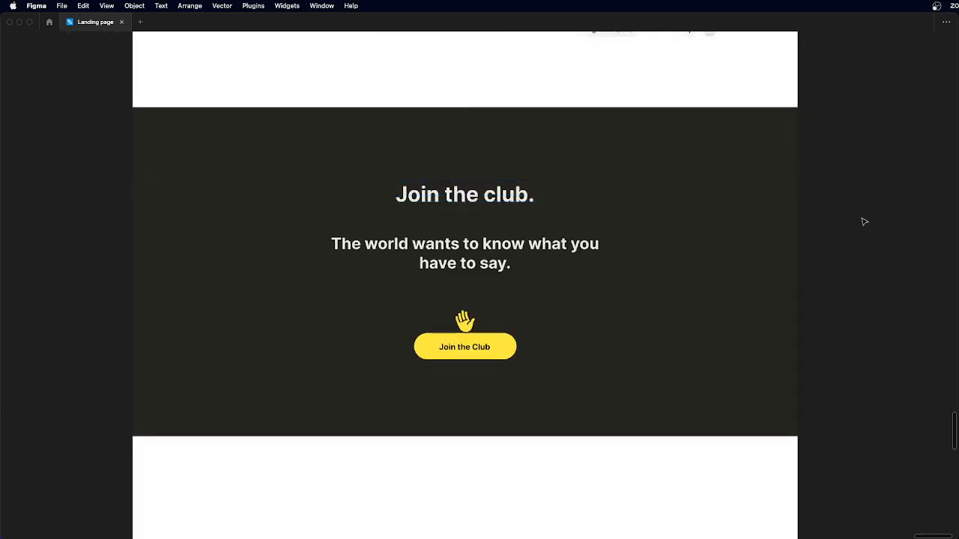
scroll(493, 218, up, 2)
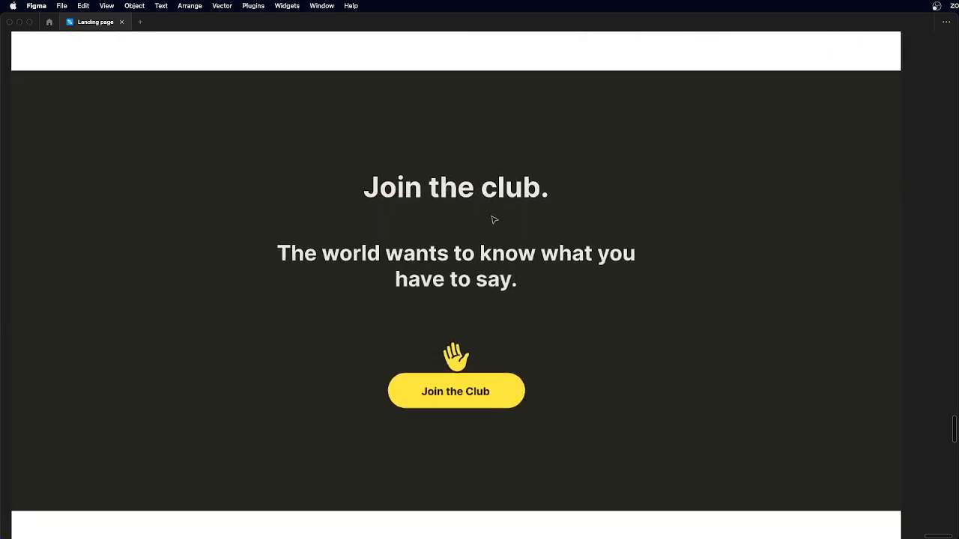
click(466, 275)
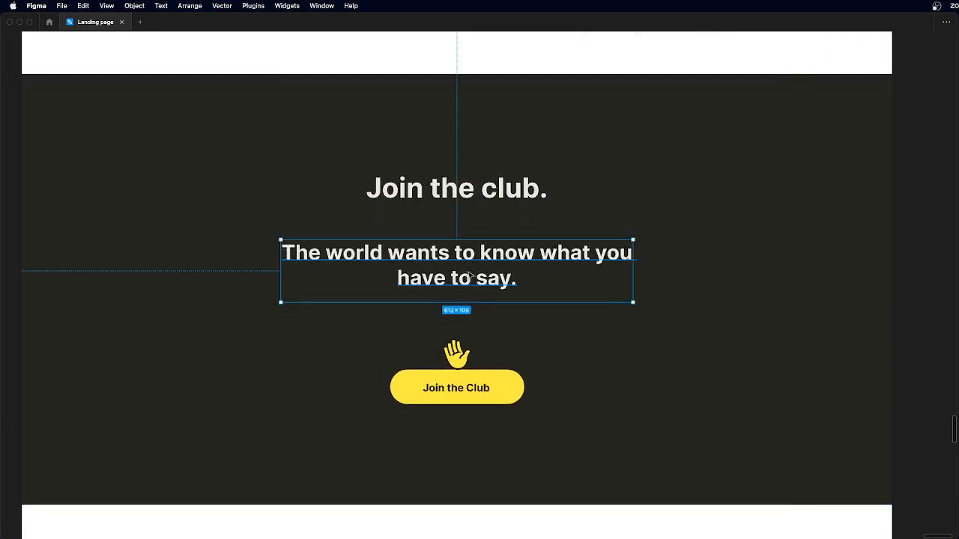
double_click(545, 255)
click(541, 254)
key(Return)
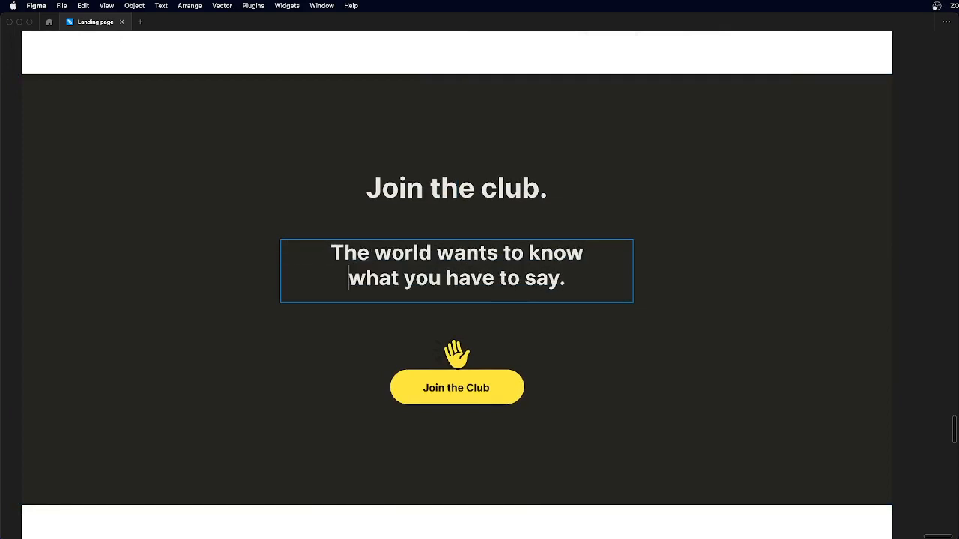
key(Escape)
- Change the label of the yellow button in the dark section to "Say Hello"
scroll(478, 397, up, 2)
click(478, 397)
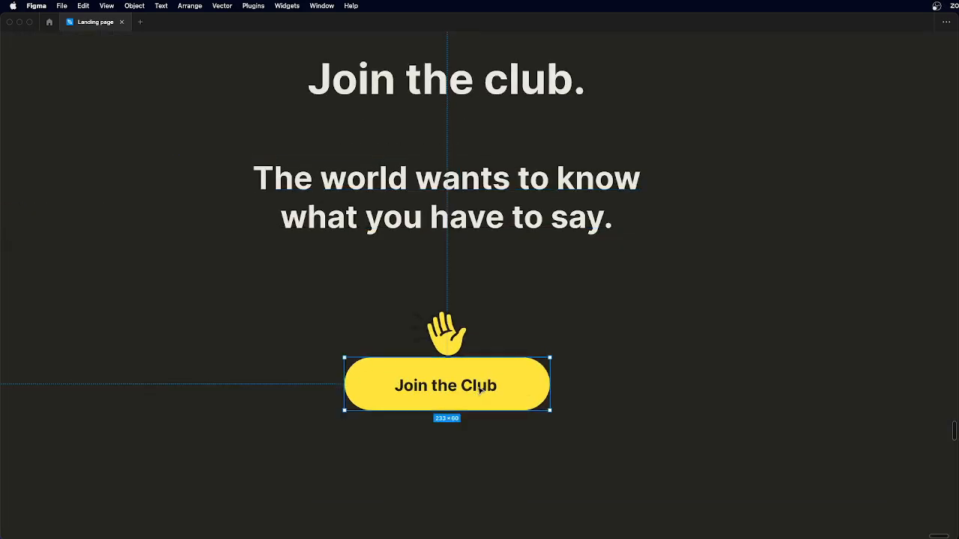
double_click(479, 397)
text(Say Hello)
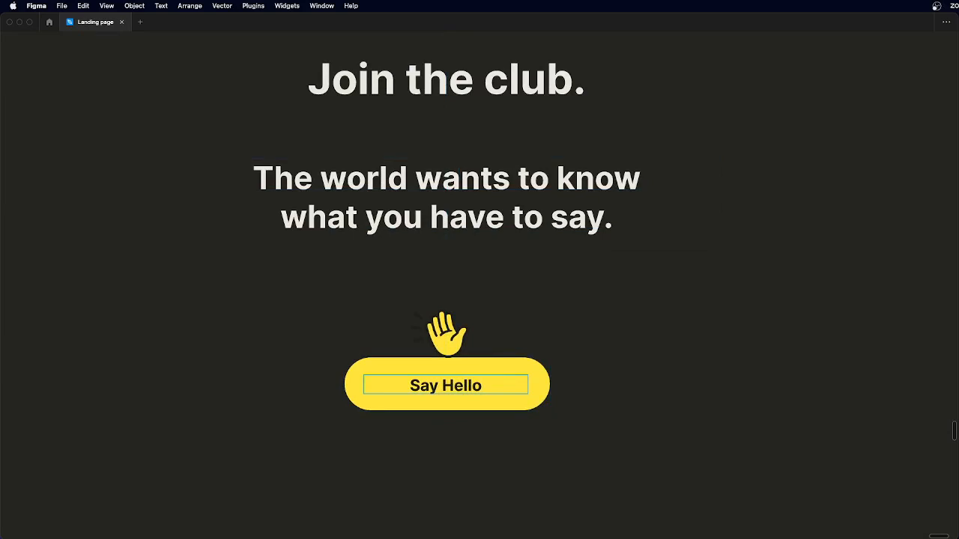
key(Escape)
scroll(478, 385, down, 3)
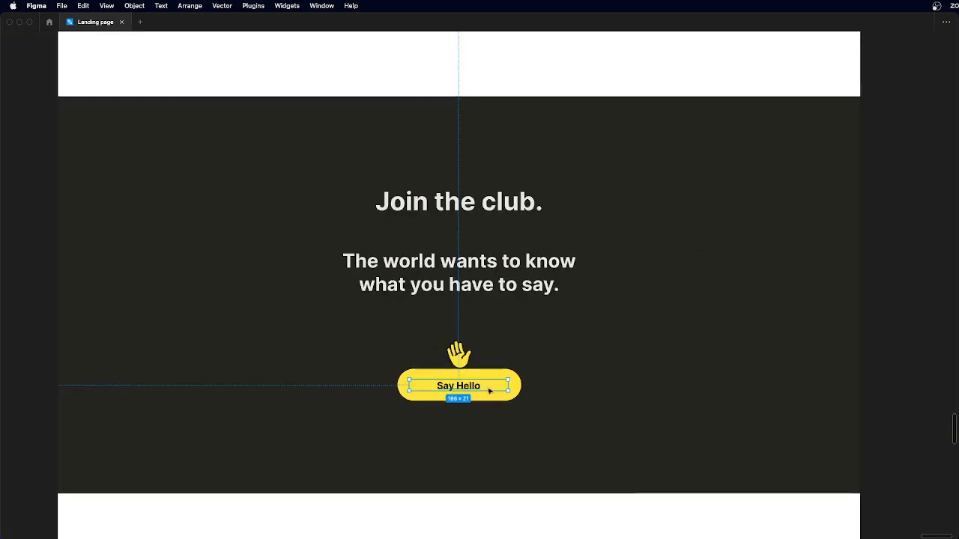
click(604, 401)
scroll(486, 394, down, 4)
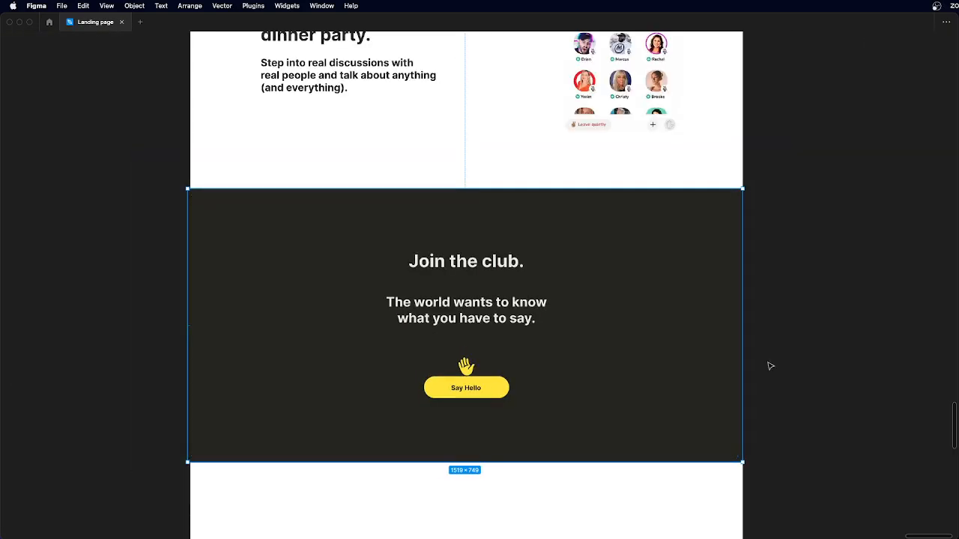
click(769, 366)
- Show the interface and add a drop shadow to the "Say Hello" button, coloured with the button's yellow FFE450
scroll(449, 403, up, 5)
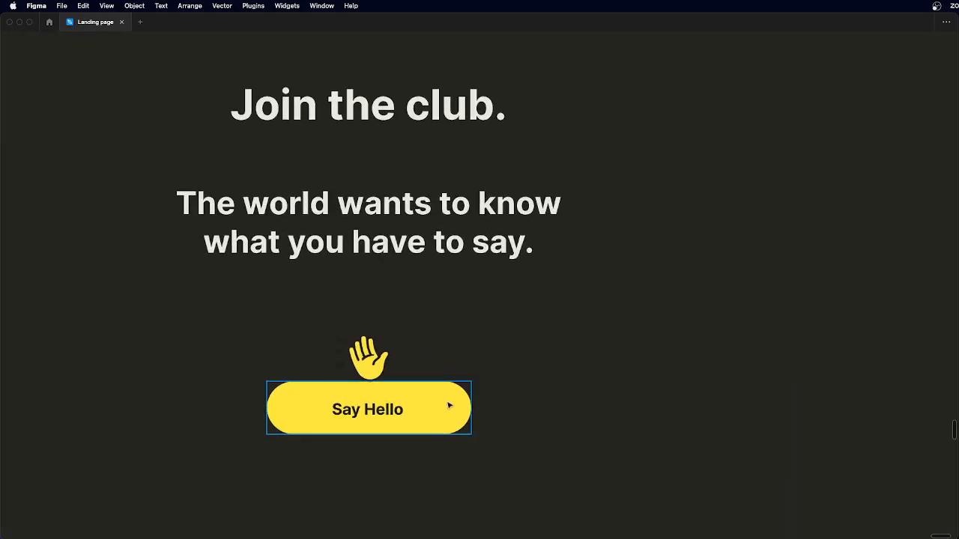
scroll(454, 401, down, 3)
scroll(453, 394, up, 3)
click(437, 421)
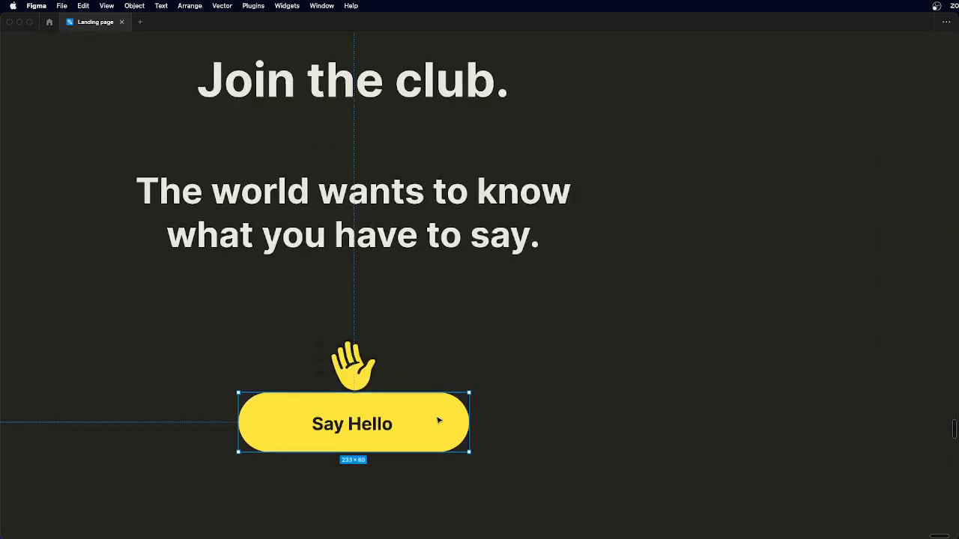
key(super+backslash)
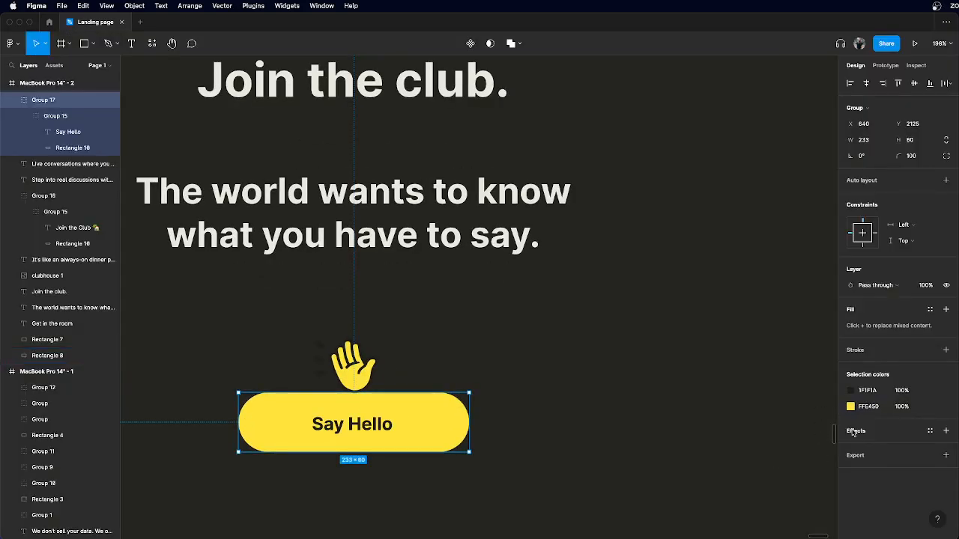
click(854, 432)
click(850, 448)
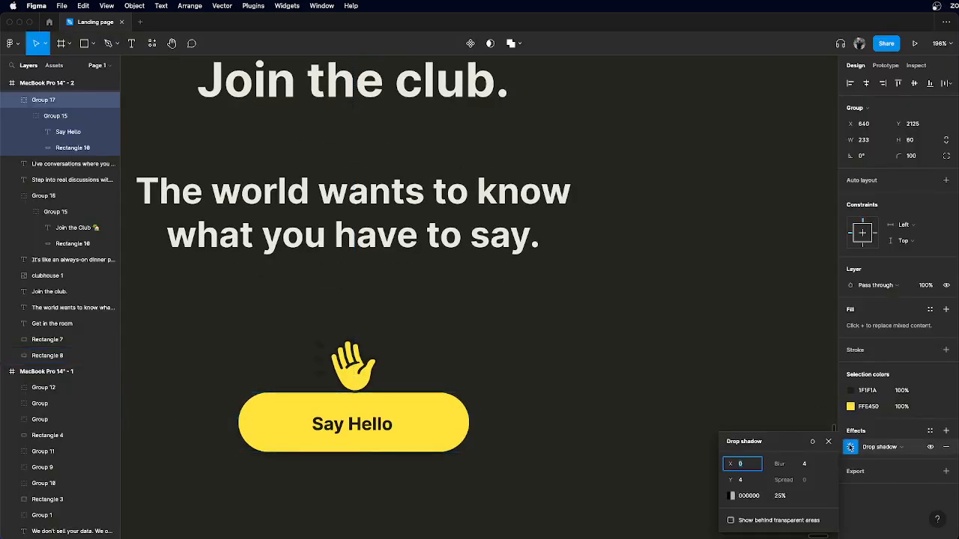
click(732, 496)
click(615, 428)
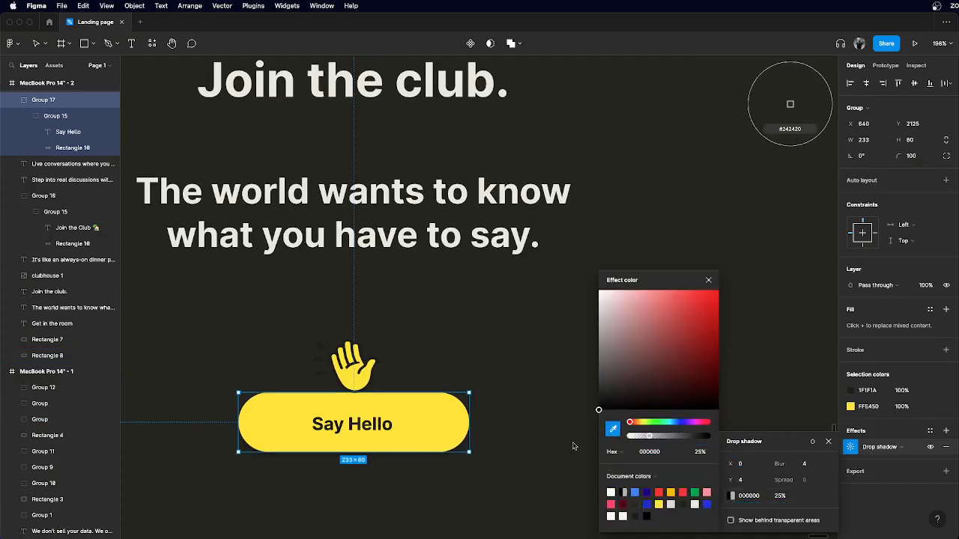
click(465, 424)
- Set the "Say Hello" button shadow's Y offset to 0 and its blur to 50
click(755, 483)
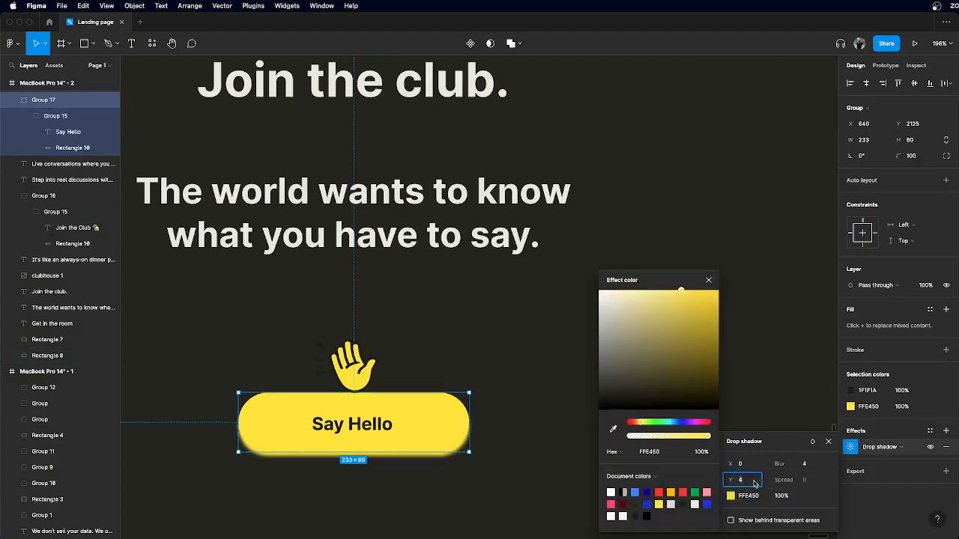
key(Return)
click(801, 464)
text(50)
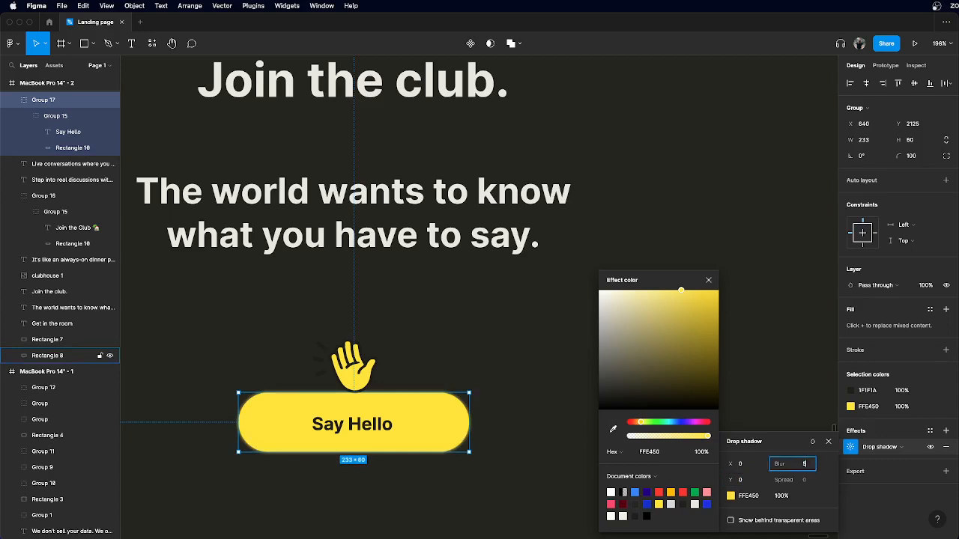
key(Return)
- Reduce the blur of the "Say Hello" button's yellow shadow to 30 and check the glow on the page
click(807, 465)
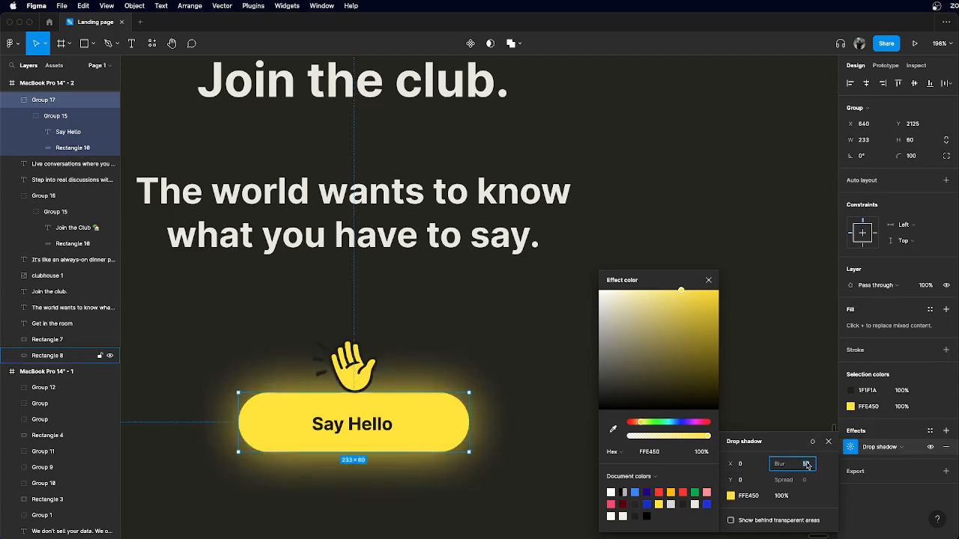
text(30)
key(Return)
scroll(537, 453, down, 5)
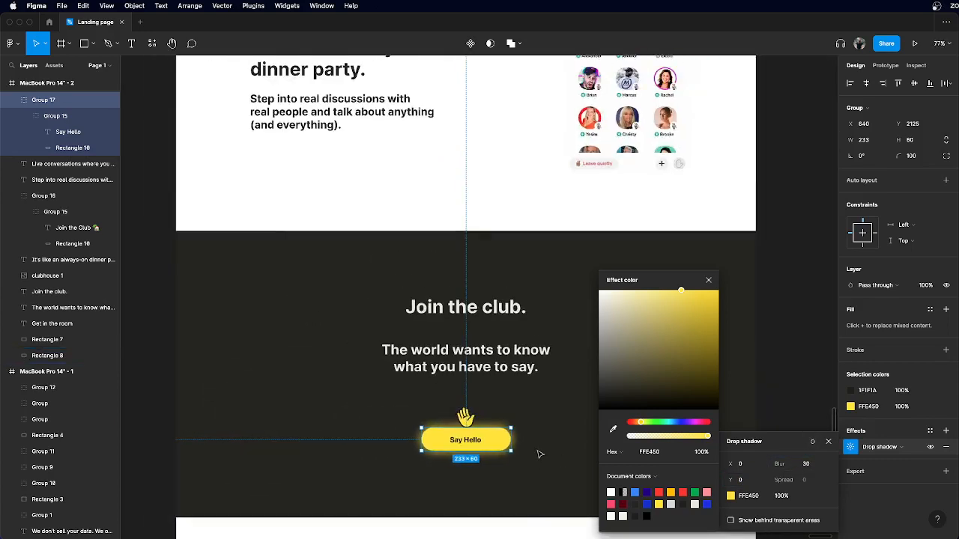
click(526, 477)
click(780, 422)
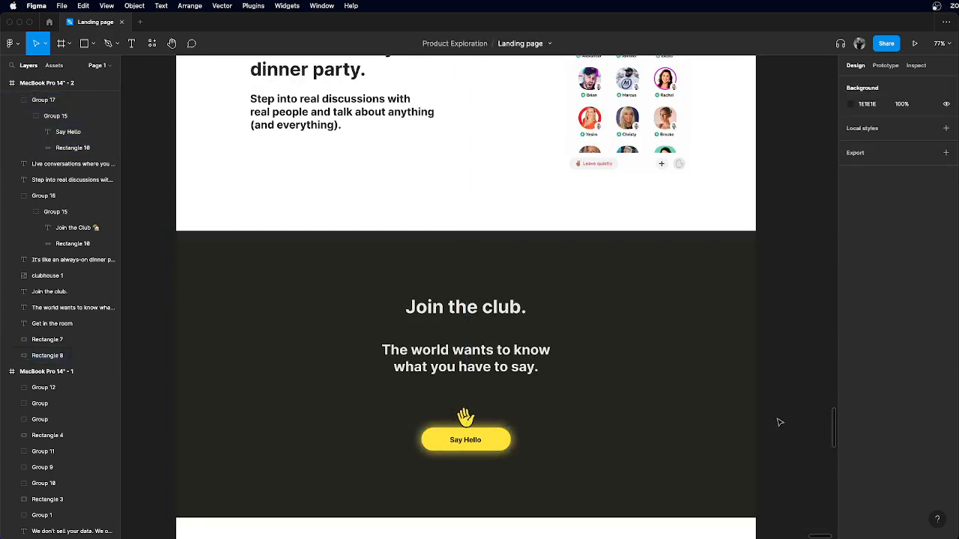
scroll(474, 462, up, 3)
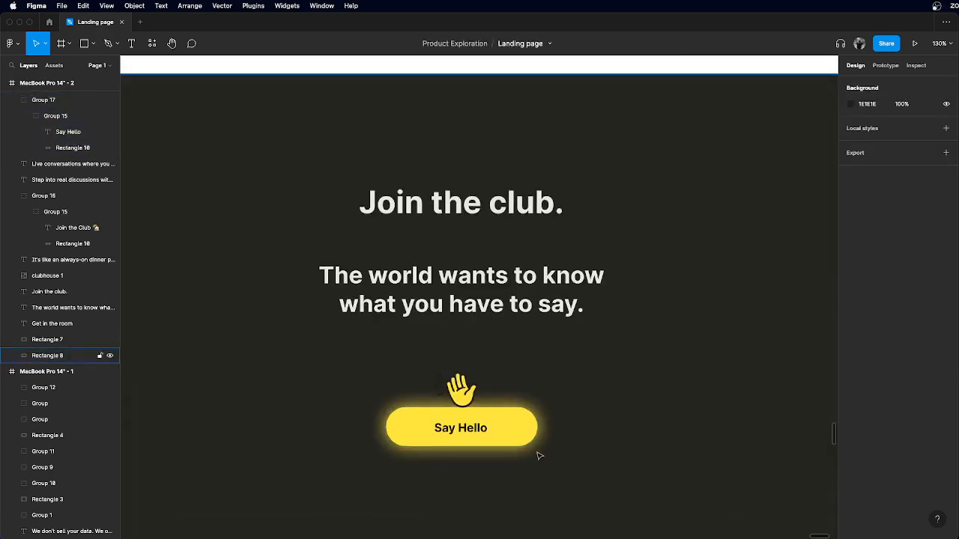
- Remove the drop shadow from the "Say Hello" button and deselect it
click(456, 387)
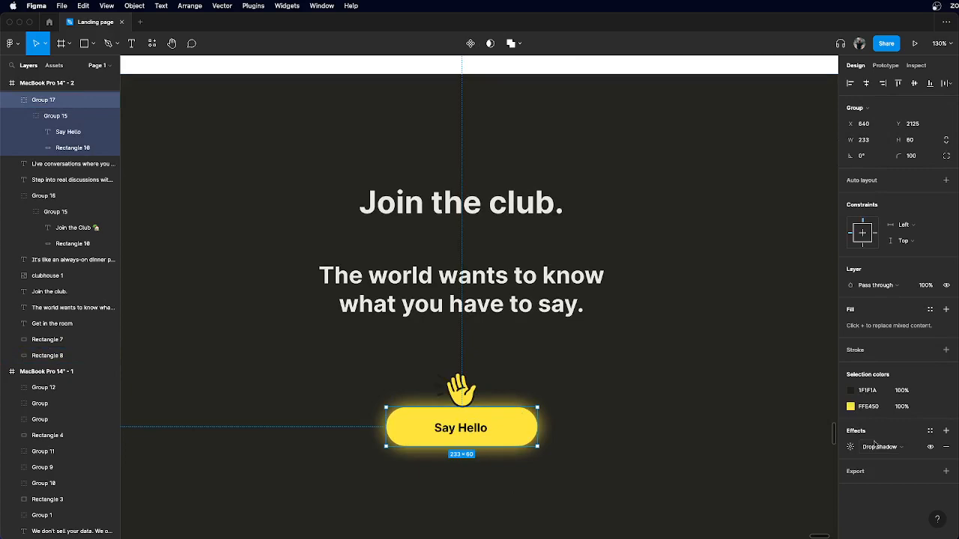
click(948, 448)
scroll(667, 445, down, 10)
key(Escape)
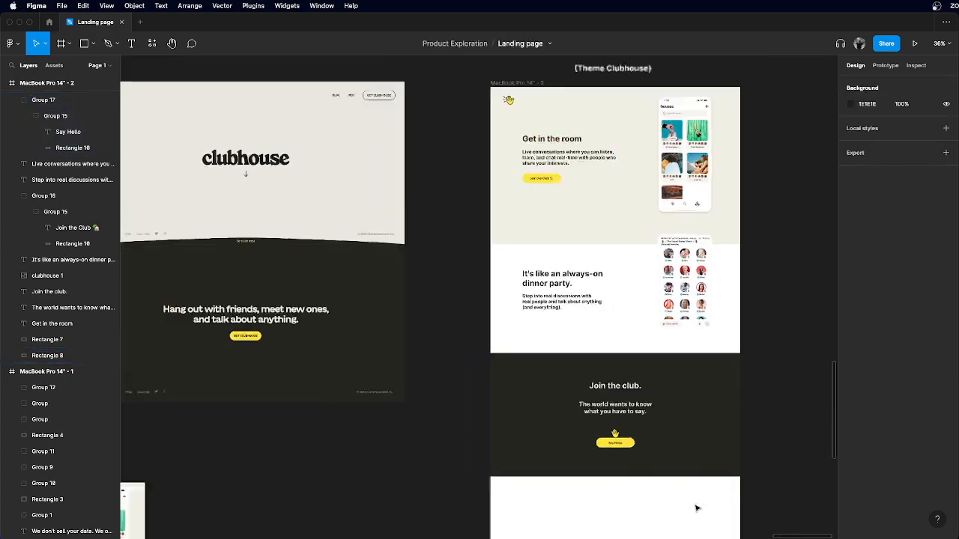
- Shorten the landing page frame so it ends at the bottom edge of the dark "Join the club." section
scroll(696, 509, down, 3)
scroll(678, 399, down, 3)
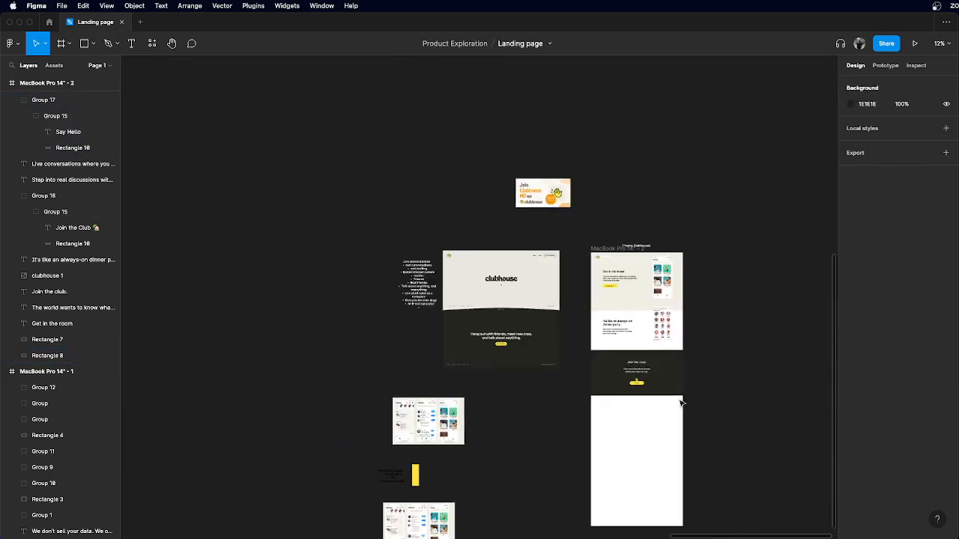
click(595, 419)
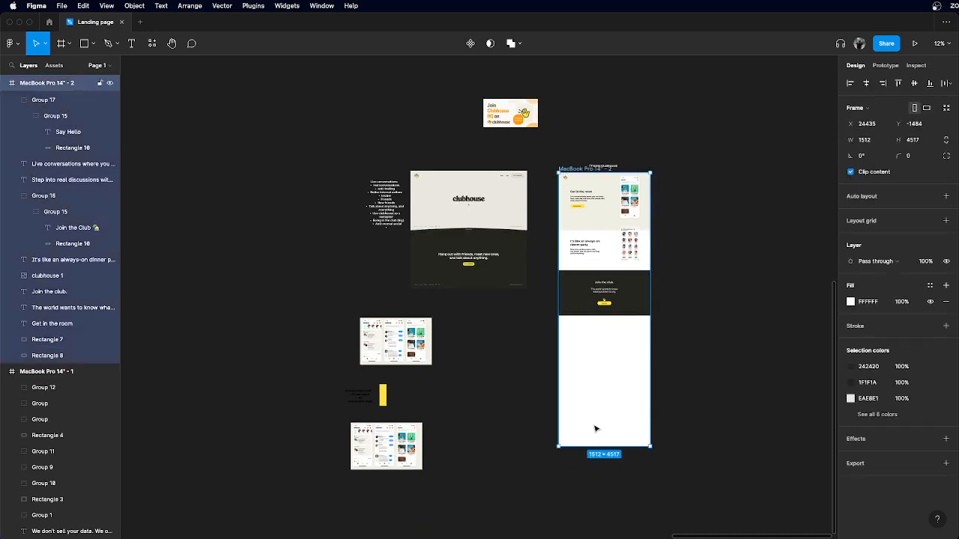
drag(595, 445, 603, 315)
click(649, 357)
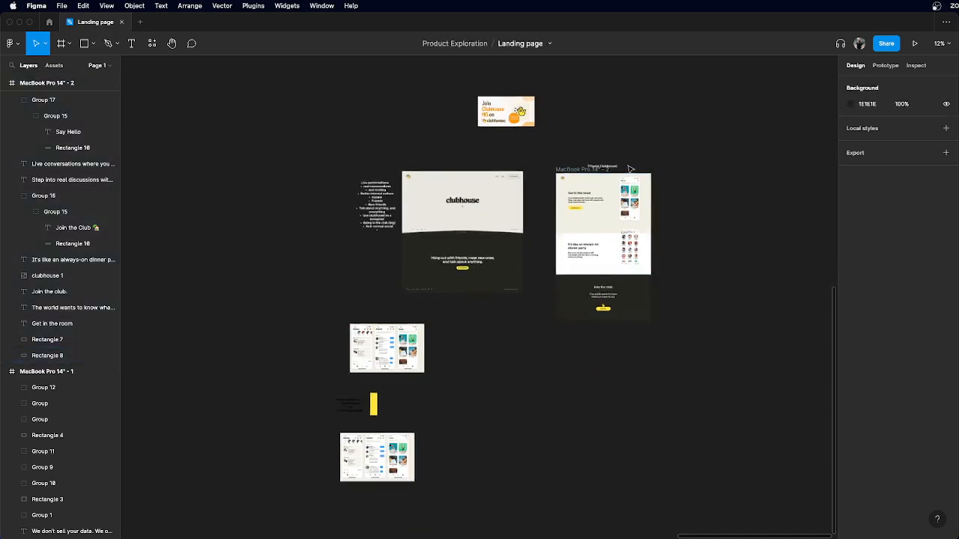
- Delete the "[Theme Clubhouse]" label above the landing page frame
ctrl+scroll(622, 165, up, 3)
click(592, 171)
key(Delete)
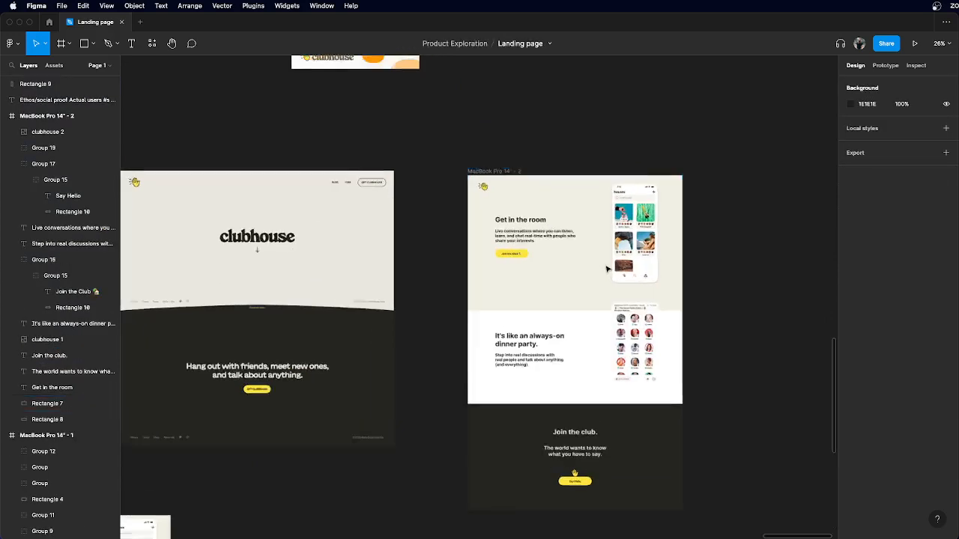
- Hide the interface and move the original Clubhouse website screenshot close beside the redesigned landing page
ctrl+scroll(456, 152, up, 3)
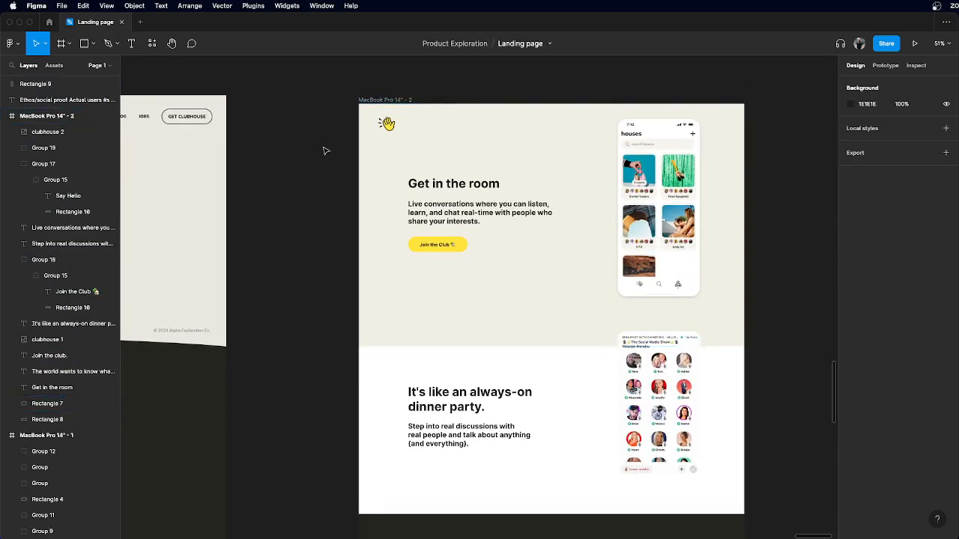
key(super+backslash)
scroll(326, 152, down, 4)
scroll(326, 152, left, 2)
click(319, 214)
drag(302, 214, 343, 217)
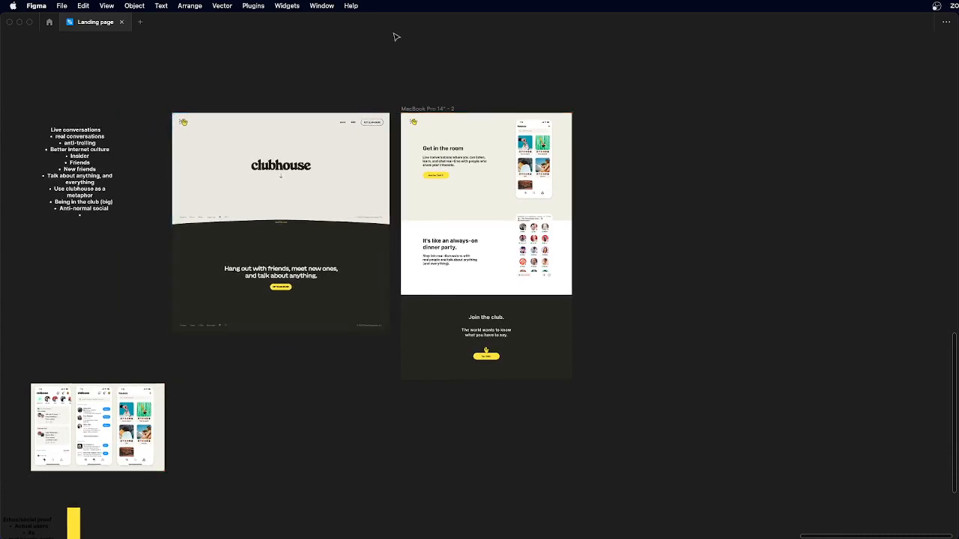
- Compare the original Clubhouse website with the redesign, examining the hero, dinner party and "Join the club." sections
ctrl+scroll(396, 36, up, 5)
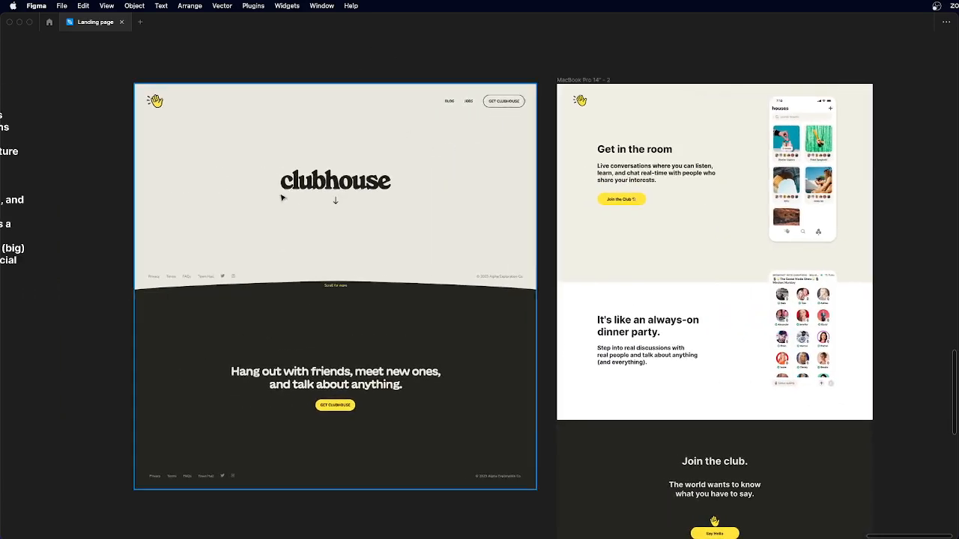
ctrl+scroll(282, 197, up, 3)
scroll(282, 197, down, 4)
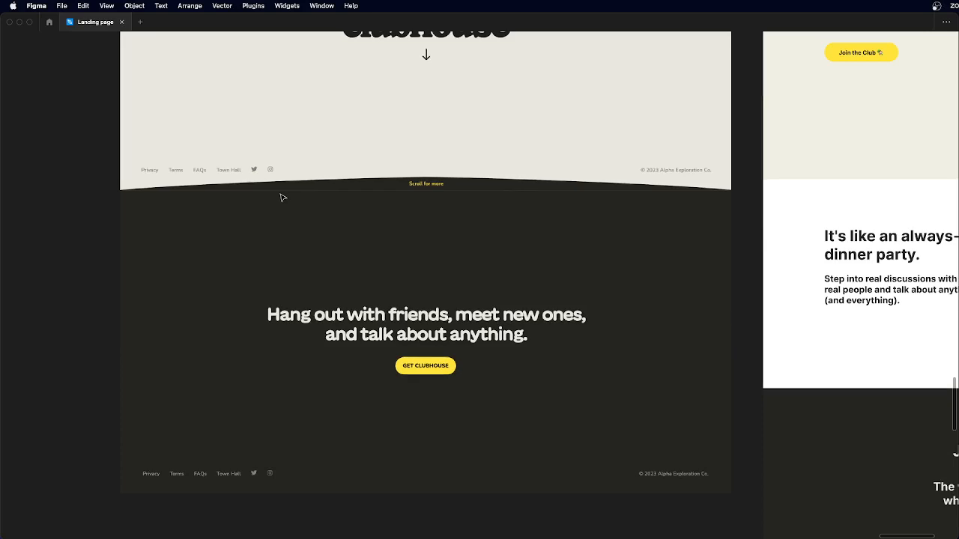
ctrl+scroll(282, 197, down, 3)
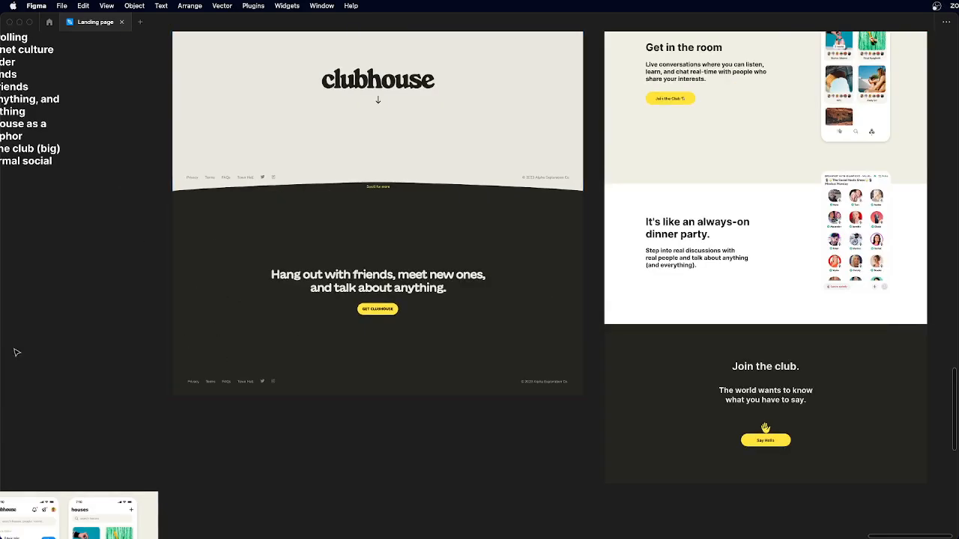
ctrl+scroll(17, 352, down, 1)
scroll(17, 352, right, 5)
ctrl+scroll(180, 250, up, 5)
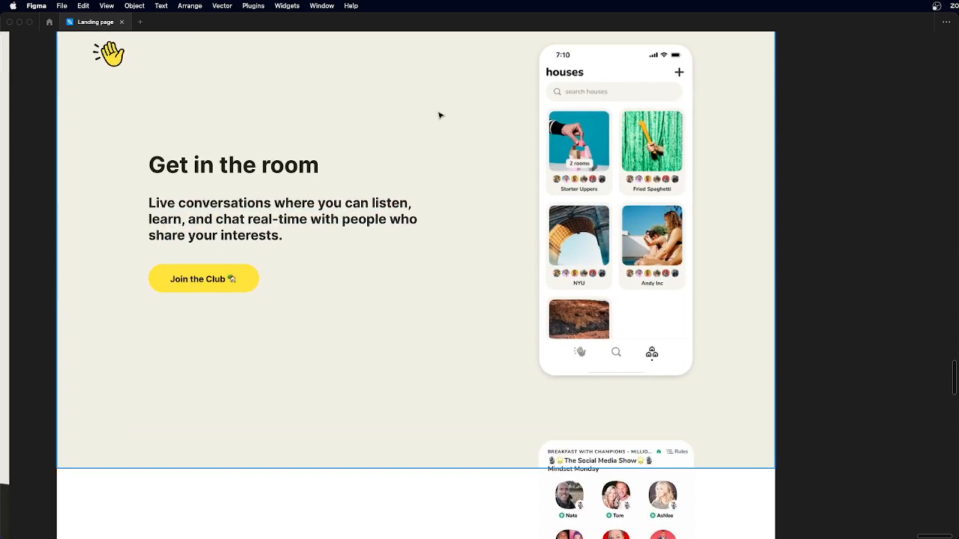
ctrl+scroll(440, 116, down, 1)
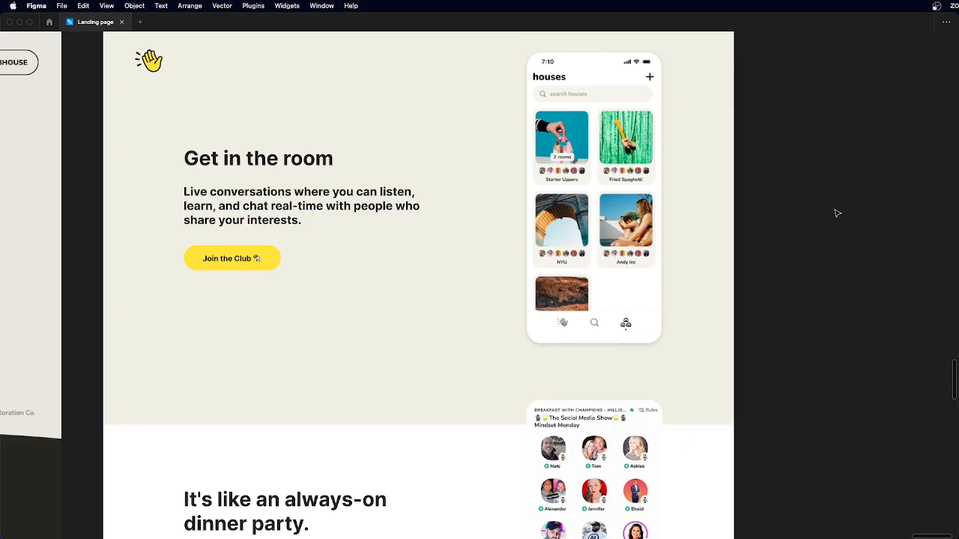
scroll(837, 213, down, 2)
scroll(837, 213, down, 5)
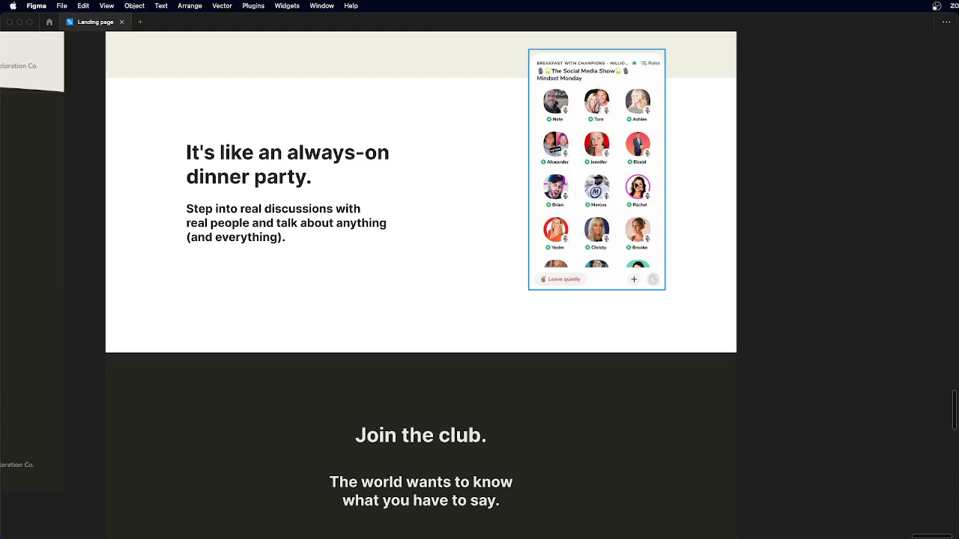
scroll(776, 225, down, 2)
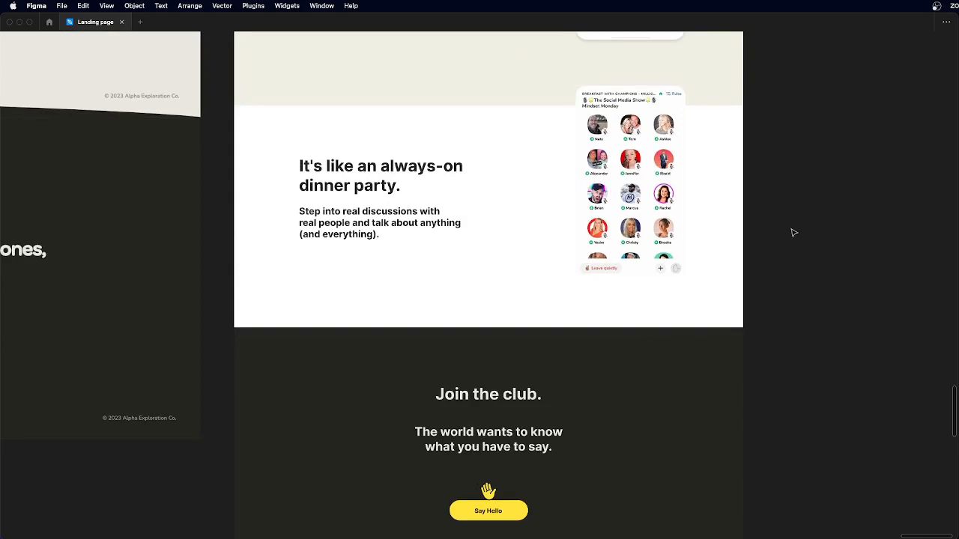
scroll(794, 233, down, 5)
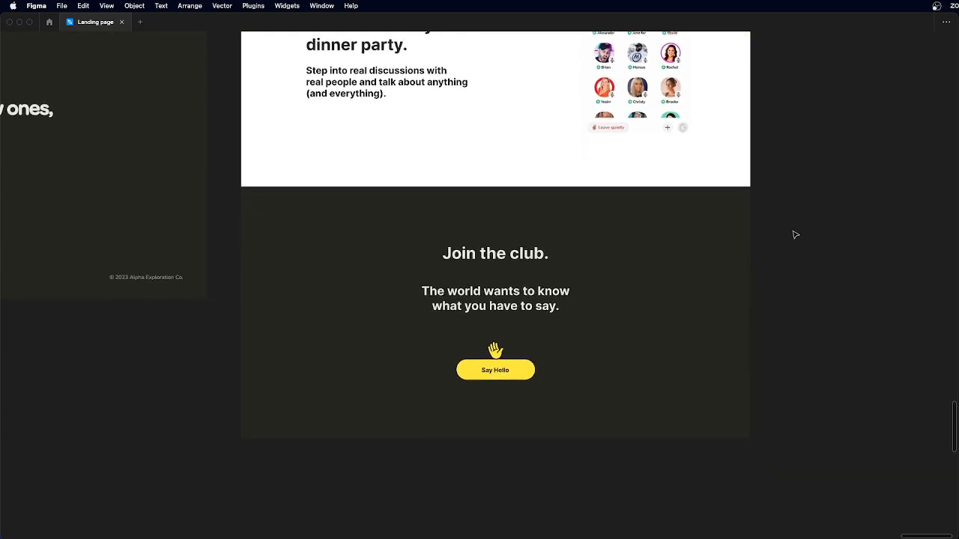
- Examine the "Join the club." section and its "Say Hello" button, comparing it with the hero's "Join the Club" button
scroll(491, 371, up, 5)
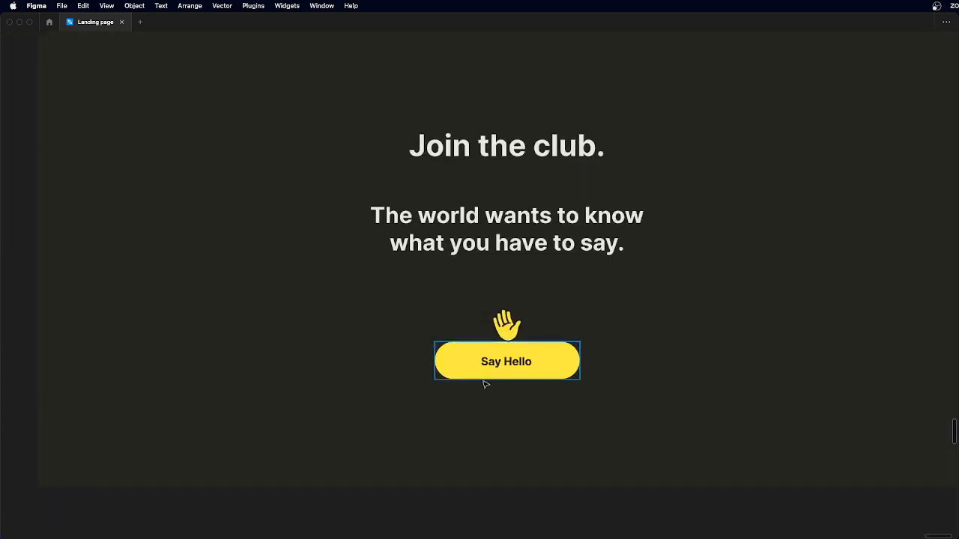
scroll(489, 350, up, 2)
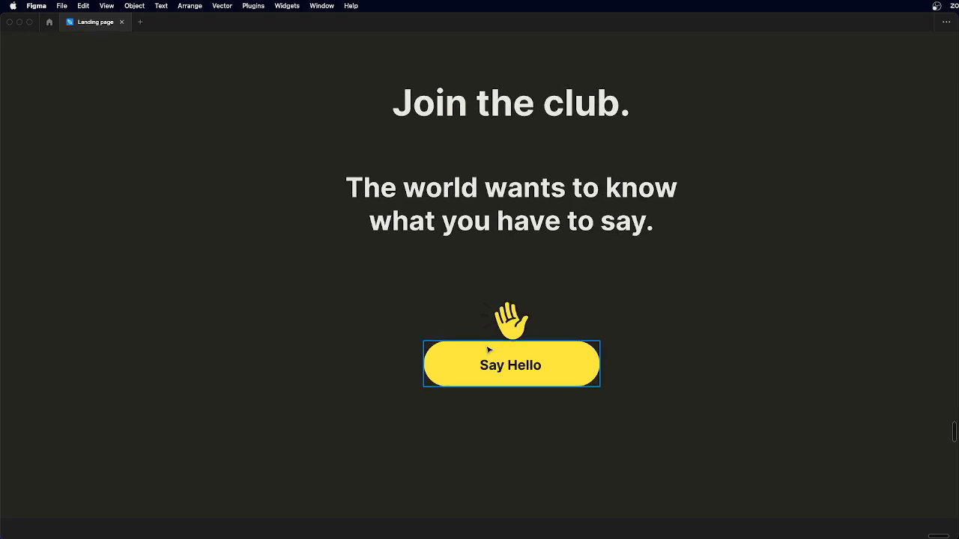
scroll(491, 351, down, 6)
scroll(496, 352, up, 5)
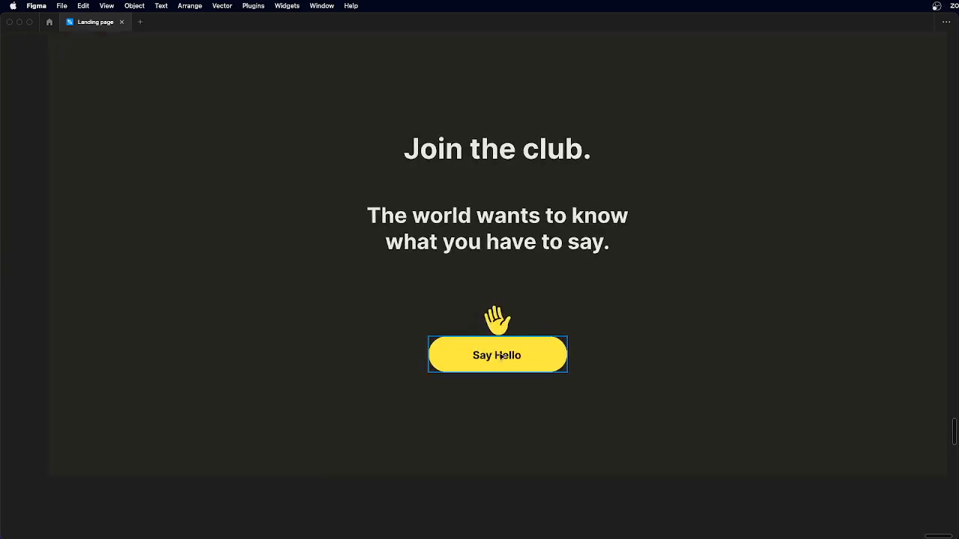
click(567, 292)
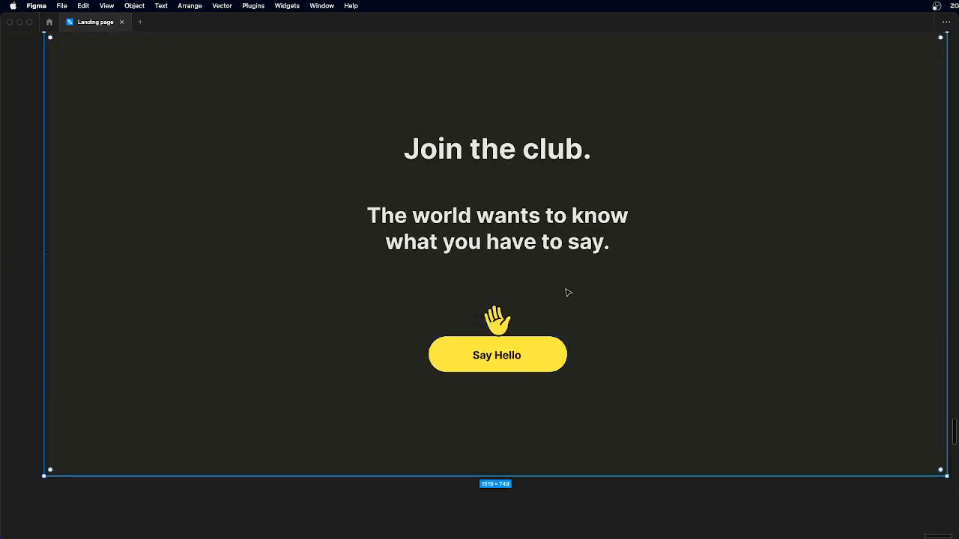
scroll(568, 293, down, 2)
scroll(567, 292, down, 1)
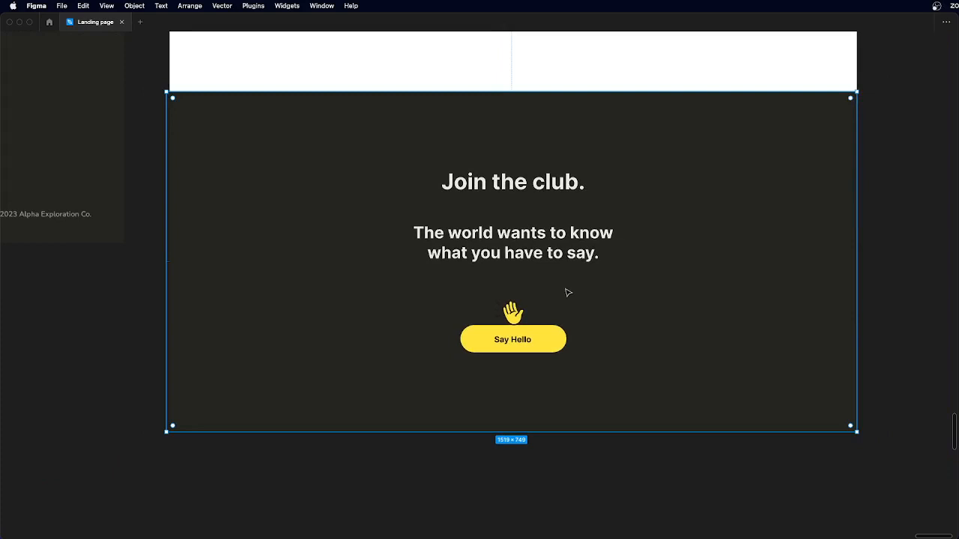
click(487, 504)
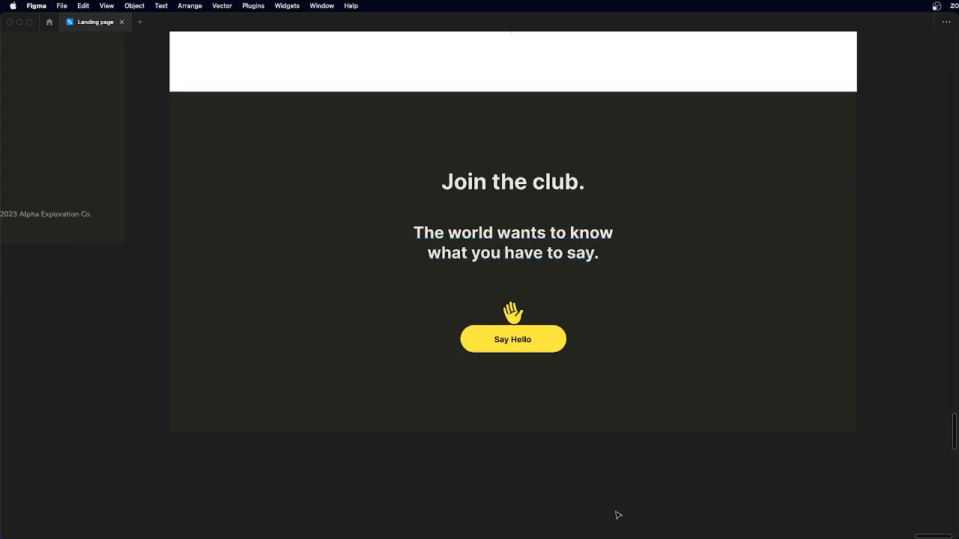
scroll(493, 359, up, 2)
scroll(493, 359, up, 1)
scroll(493, 359, down, 4)
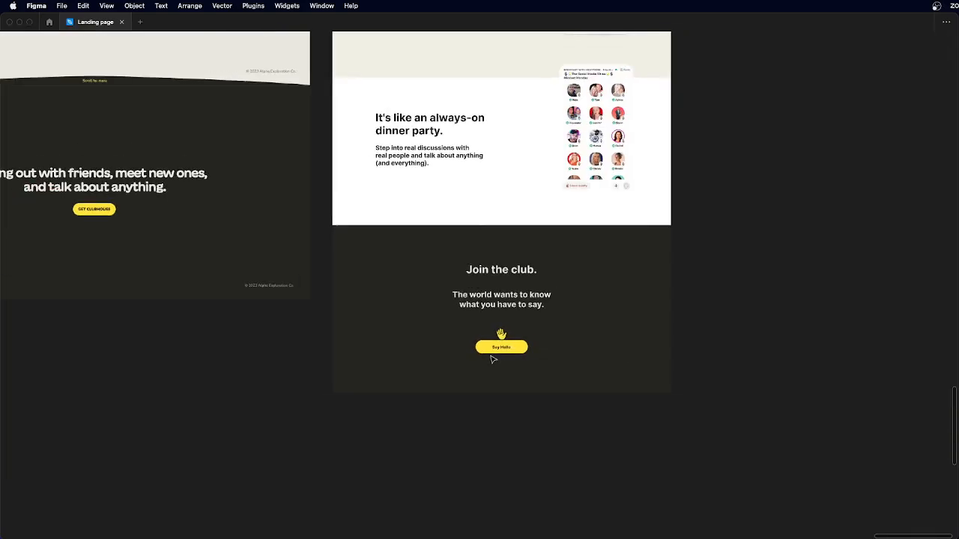
scroll(493, 360, up, 5)
scroll(492, 360, down, 3)
scroll(387, 342, up, 5)
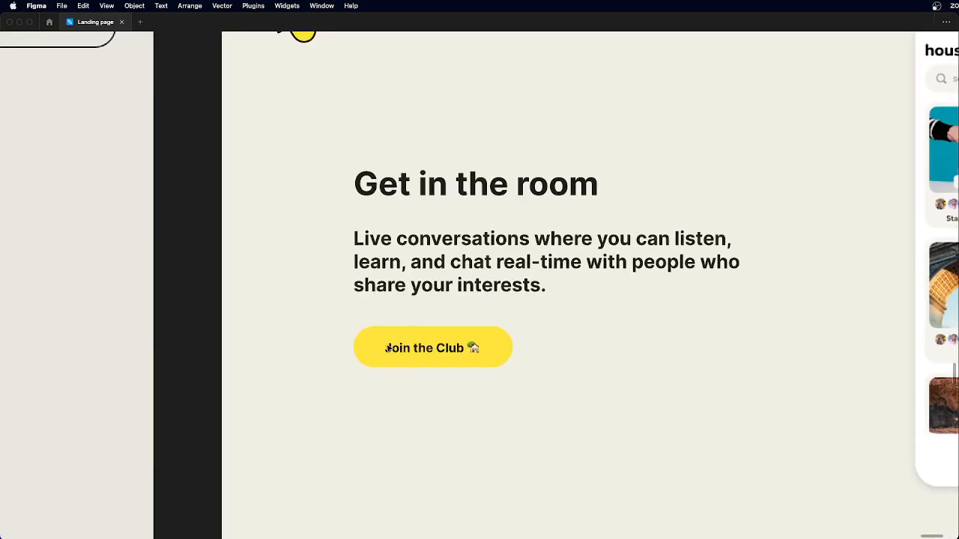
scroll(429, 353, down, 14)
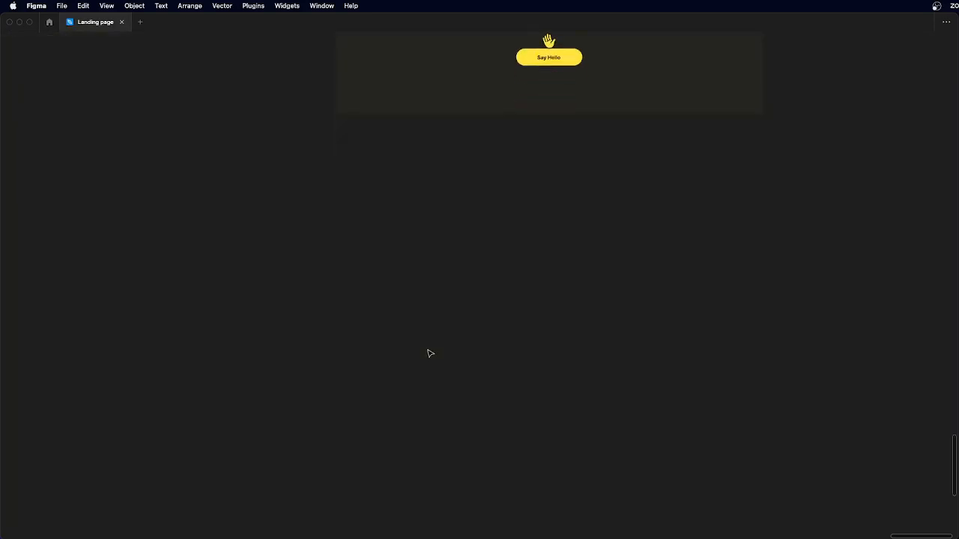
scroll(430, 353, up, 3)
scroll(525, 227, up, 3)
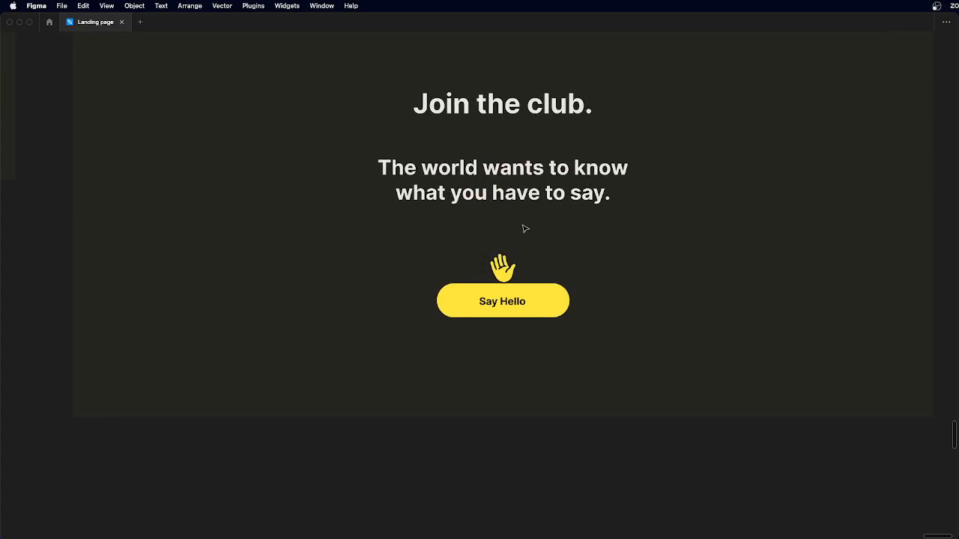
click(492, 303)
scroll(491, 303, down, 3)
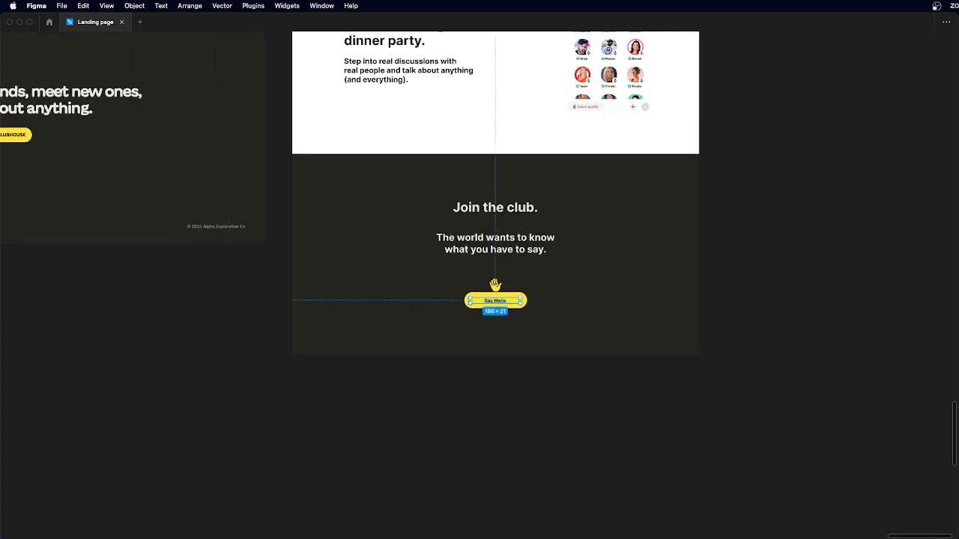
- Switch to Chrome and review the Clubhouse jobs page and the "Instant Invites: Bring a friend" blog post for wording ideas
key(super+Tab)
click(356, 37)
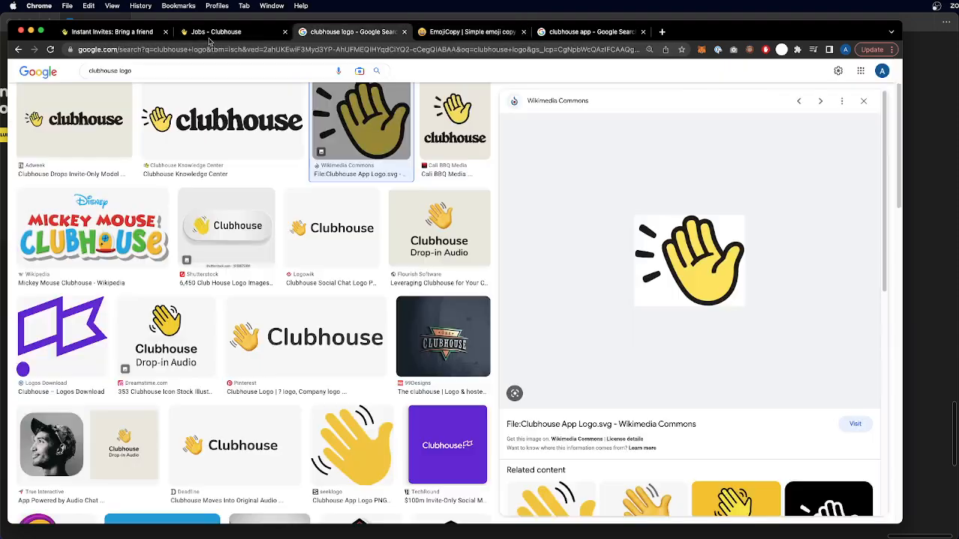
click(216, 32)
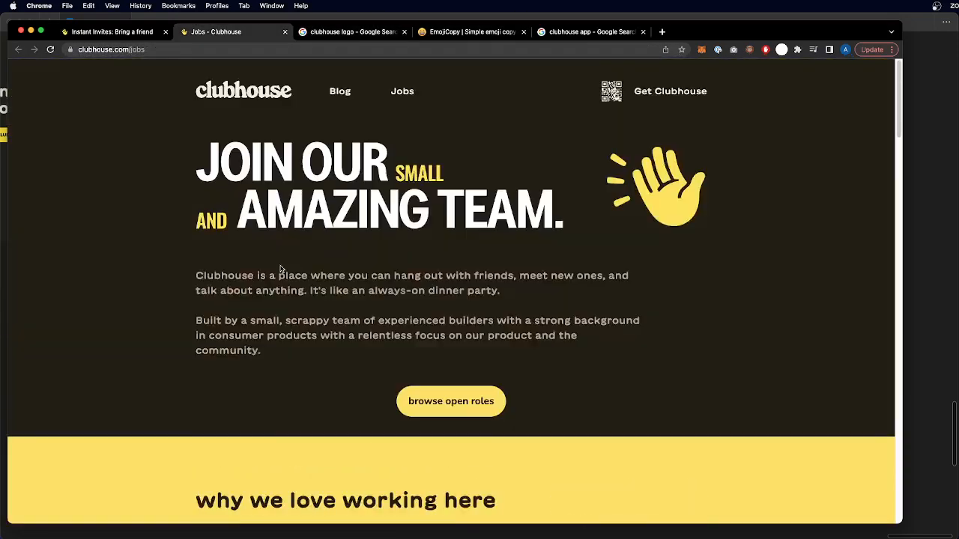
scroll(281, 270, up, 3)
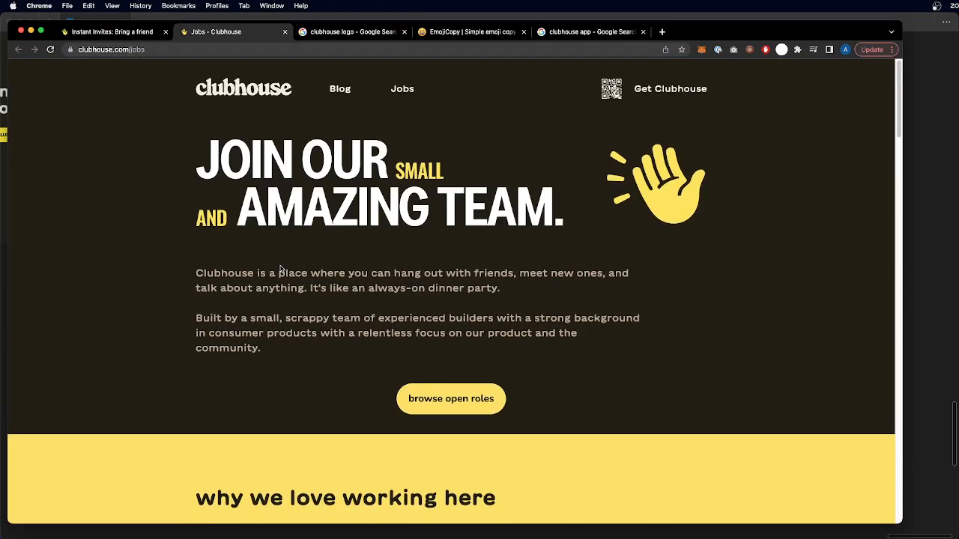
click(114, 34)
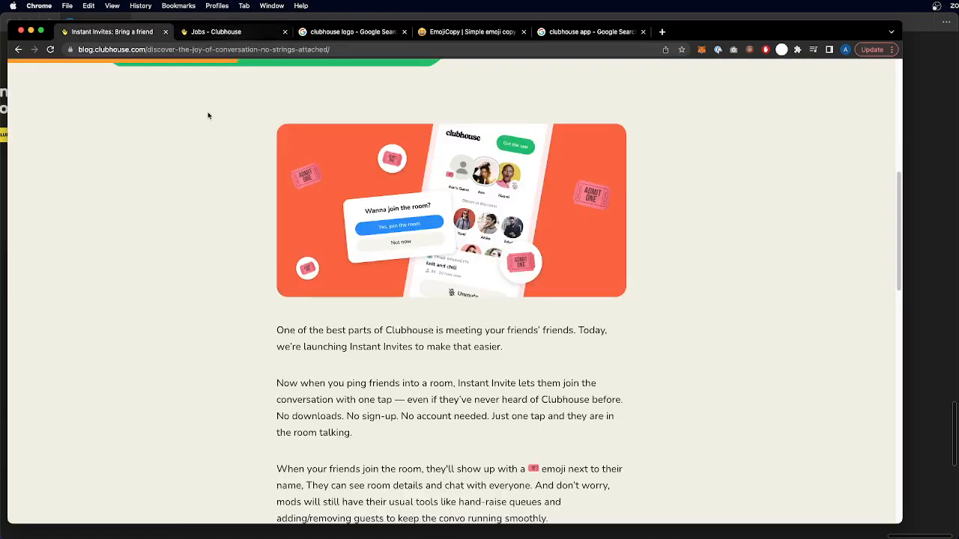
scroll(221, 152, up, 10)
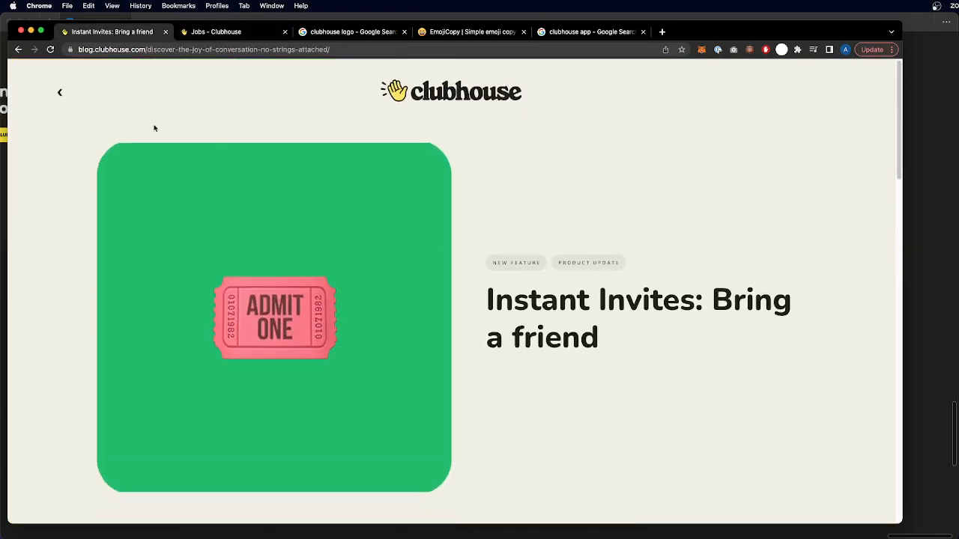
- View the Clubhouse blog's main page and the clubhouse.com homepage down to its call to action, and close that page
click(410, 96)
click(60, 92)
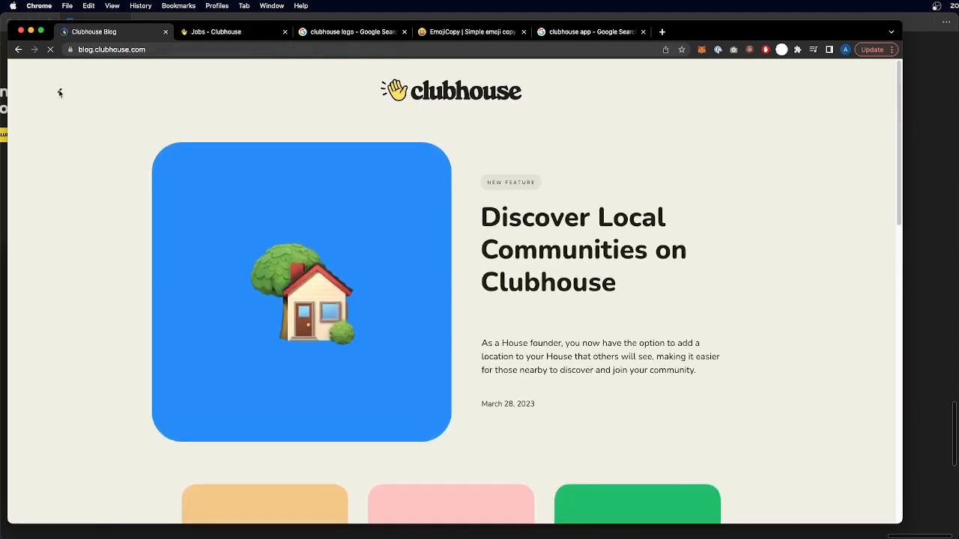
click(124, 47)
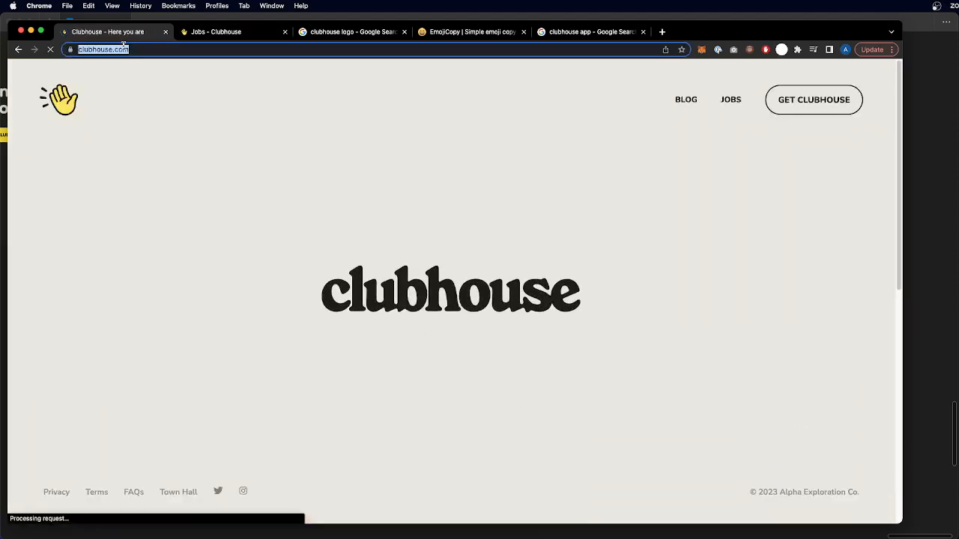
click(237, 283)
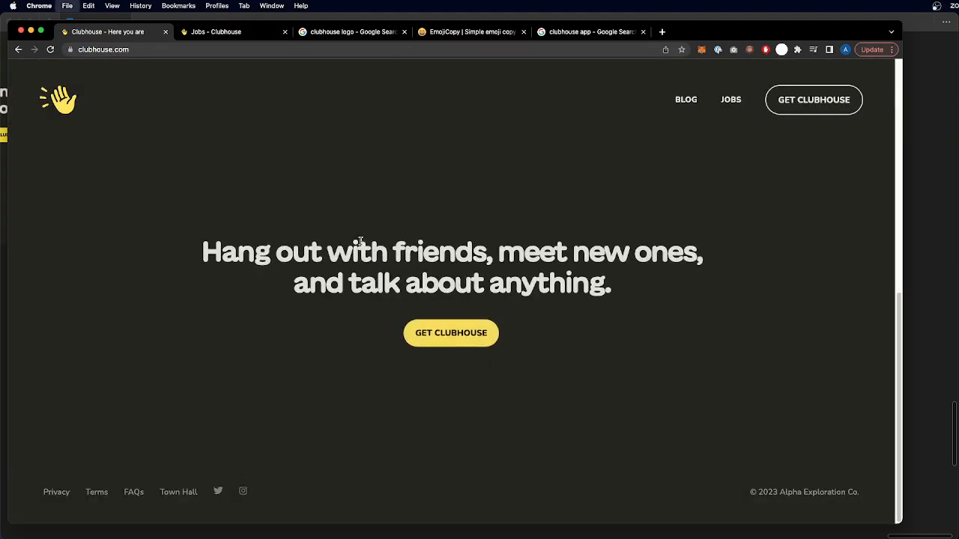
key(super+w)
- Switch back to Figma and change the "Say Hello" button label in the "Join the club." section to "Get In"
key(ctrl+Up)
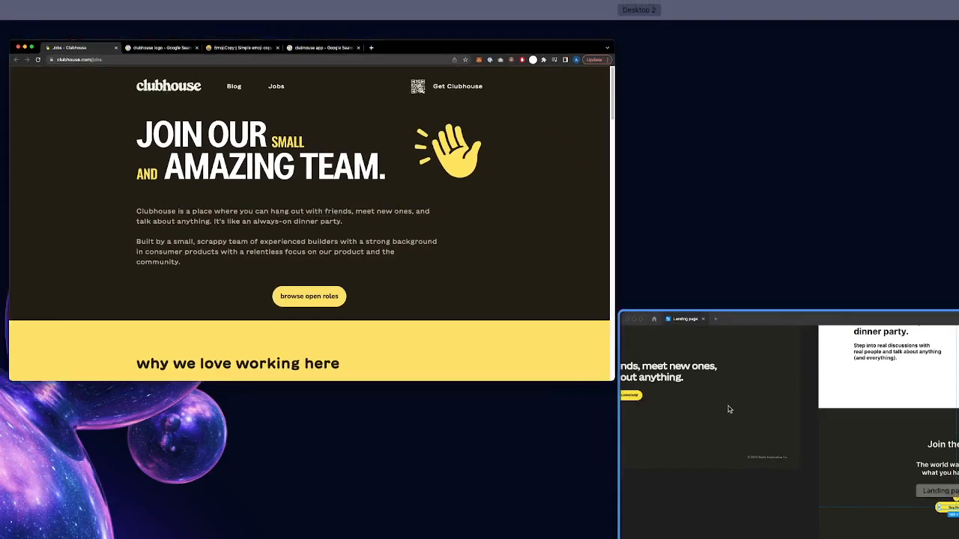
click(776, 432)
scroll(459, 298, up, 5)
scroll(542, 308, up, 2)
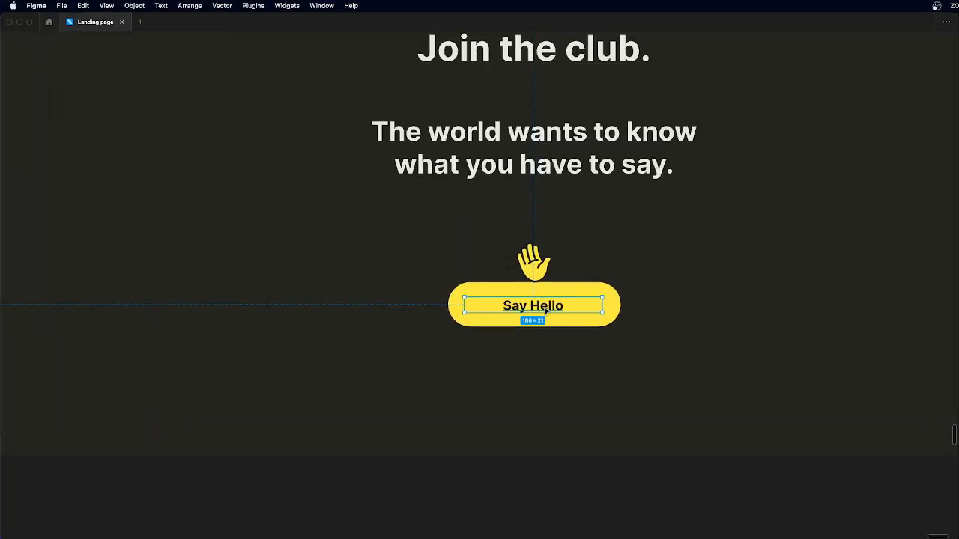
double_click(544, 306)
text(Get In)
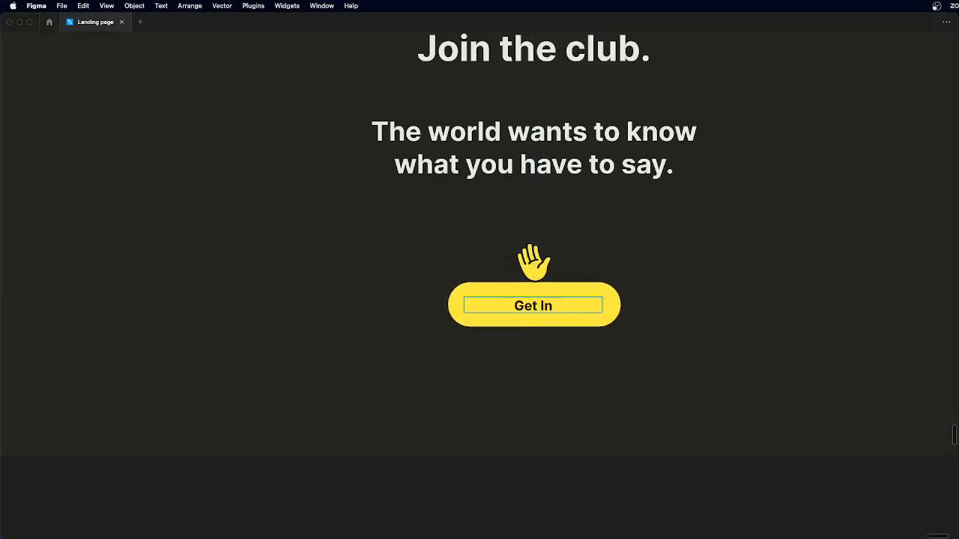
key(Escape)
scroll(528, 401, down, 3)
click(527, 456)
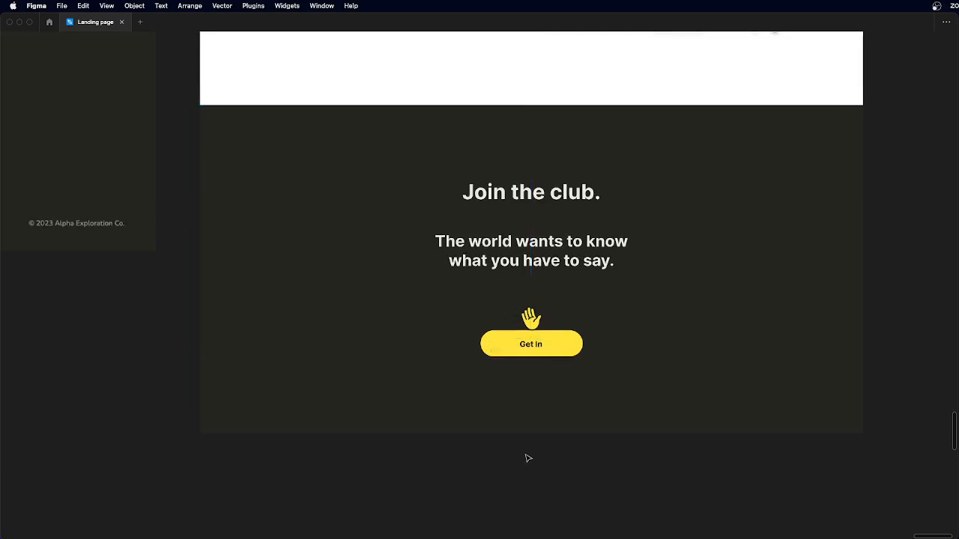
scroll(537, 375, up, 5)
double_click(529, 302)
double_click(532, 303)
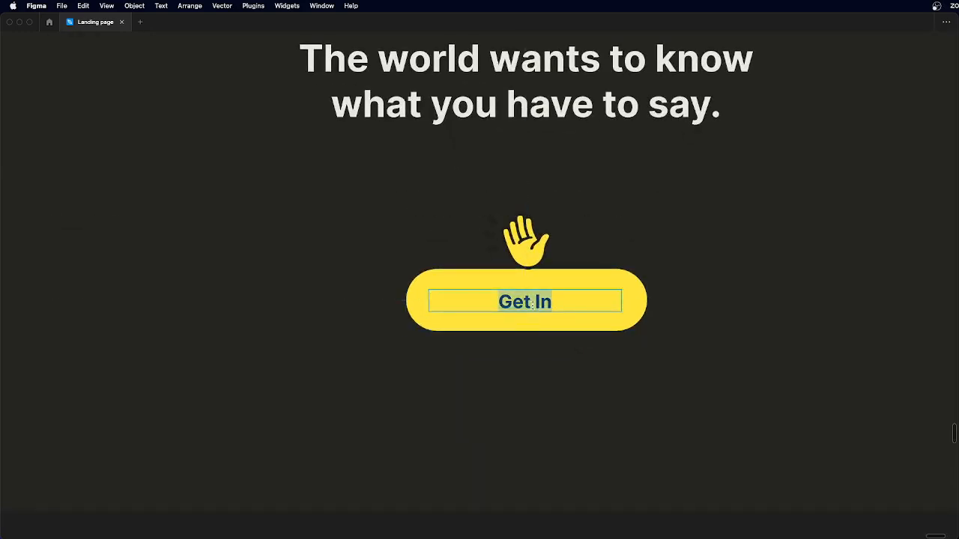
click(553, 302)
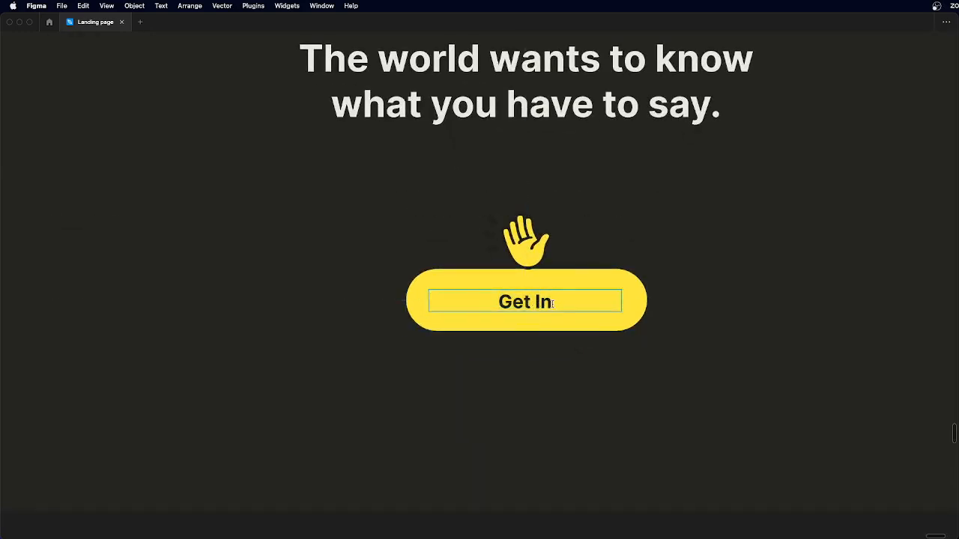
key(Escape)
scroll(547, 305, down, 4)
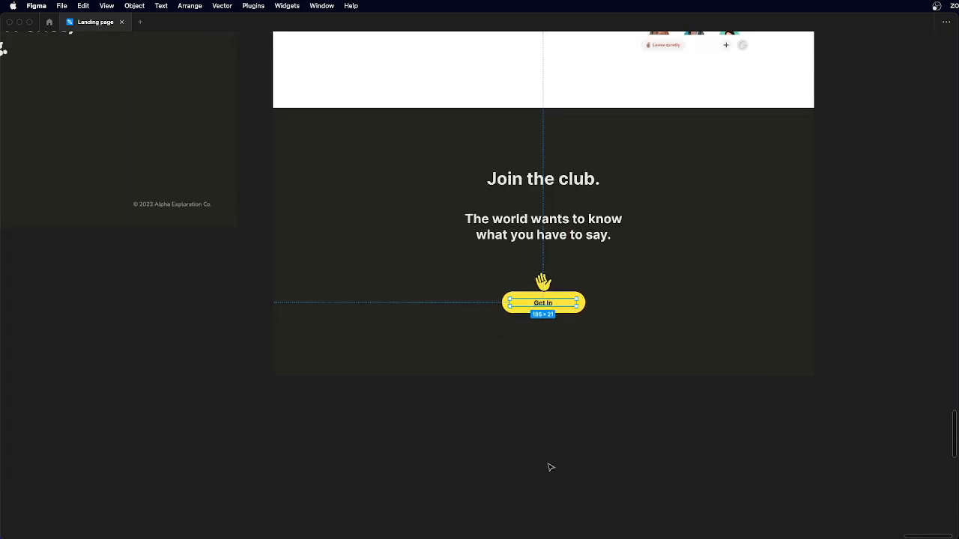
click(550, 466)
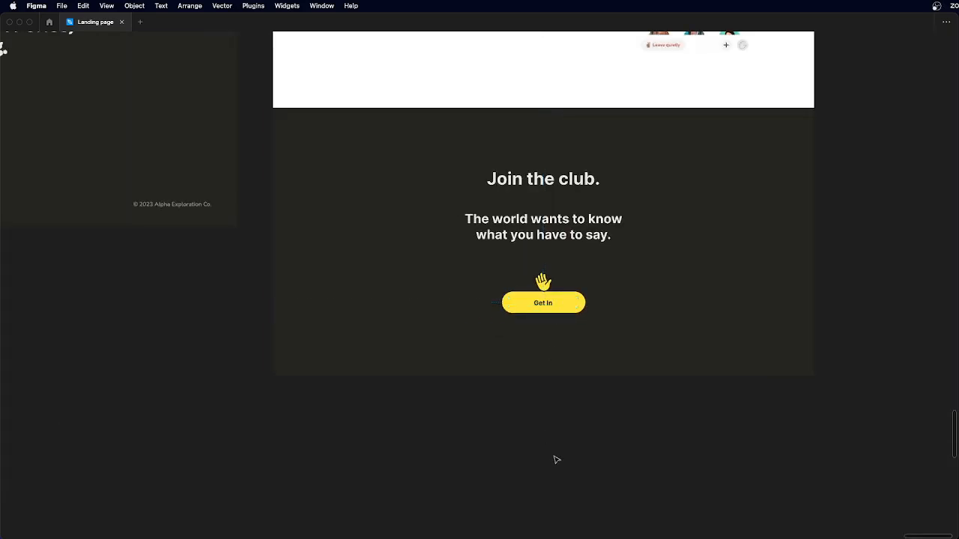
- Duplicate the waving hand icon and arrange seven hands in a loose arc beside and beneath the "Get In" button
click(542, 282)
drag(542, 281, 505, 341)
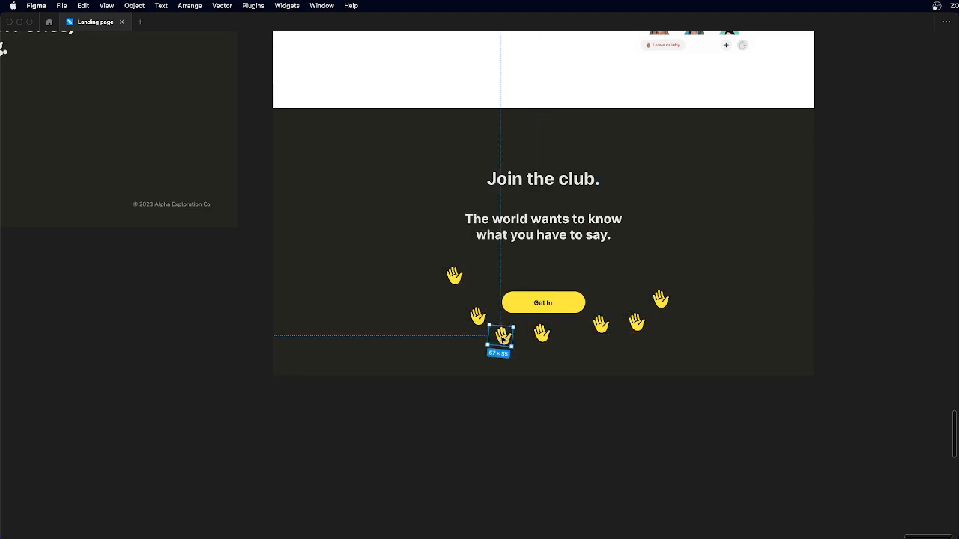
scroll(507, 346, down, 1)
click(529, 434)
scroll(557, 341, up, 5)
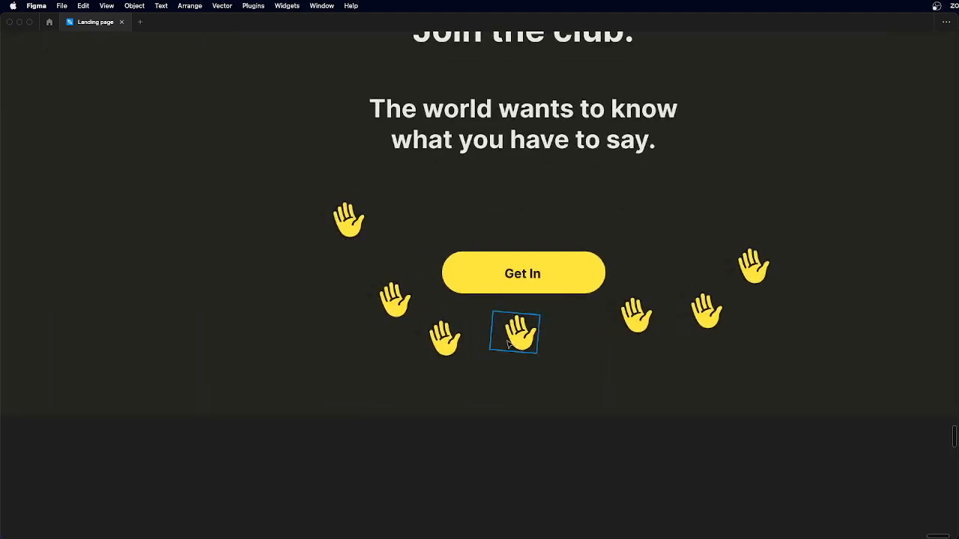
- Move the rightmost waving hand in the arc around the "Get In" button slightly higher
scroll(357, 267, down, 3)
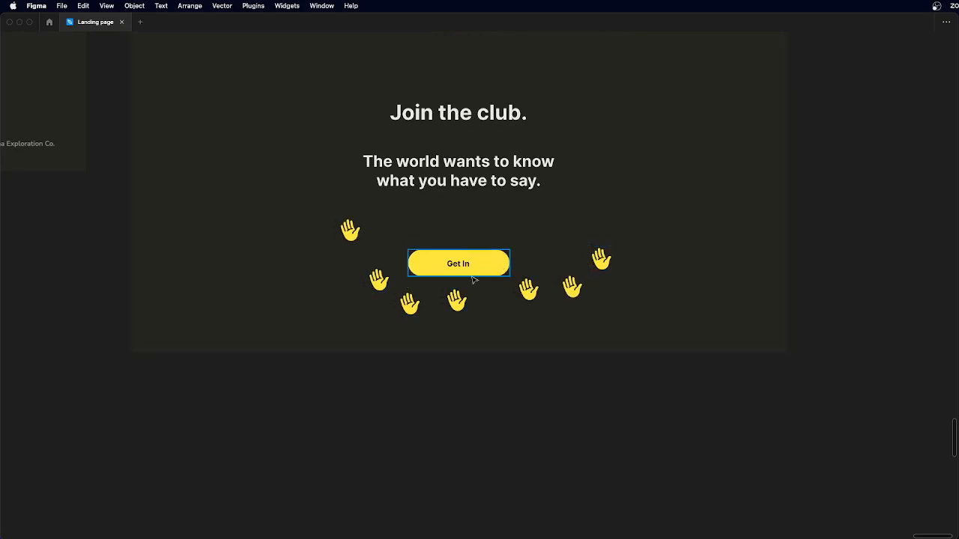
drag(601, 260, 605, 236)
scroll(603, 238, down, 3)
click(561, 404)
- Review the whole redesigned landing page beside the original Clubhouse website, from the hero to the waving hands around "Get In"
scroll(562, 403, up, 3)
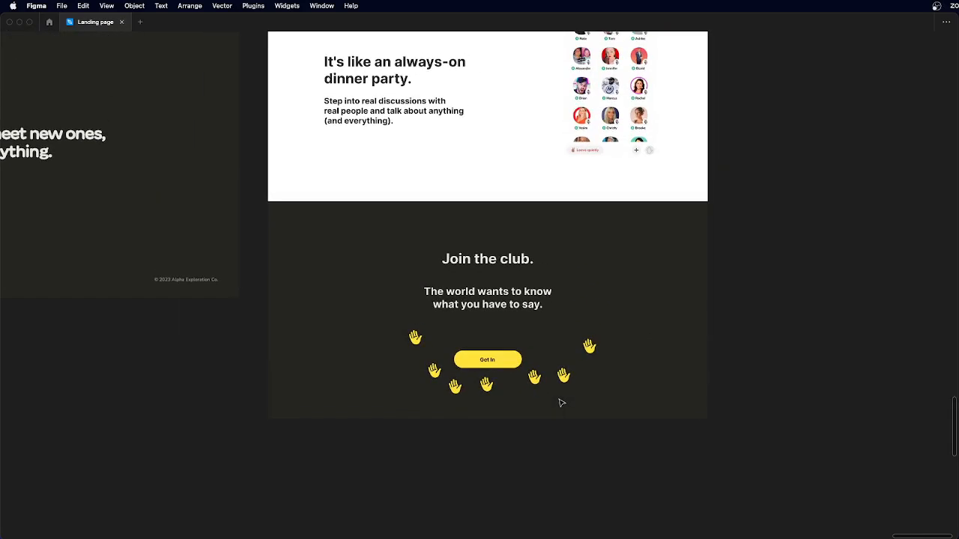
scroll(561, 402, up, 3)
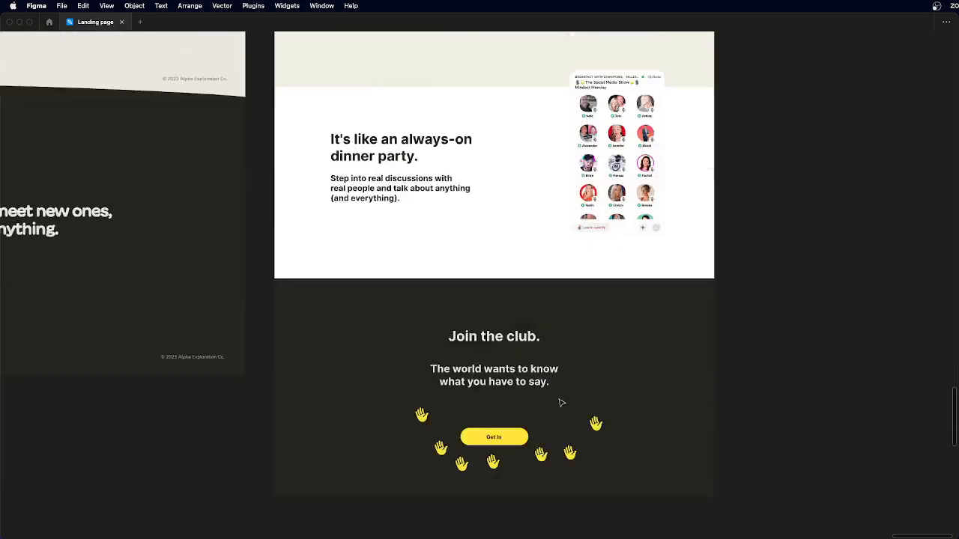
scroll(561, 395, down, 5)
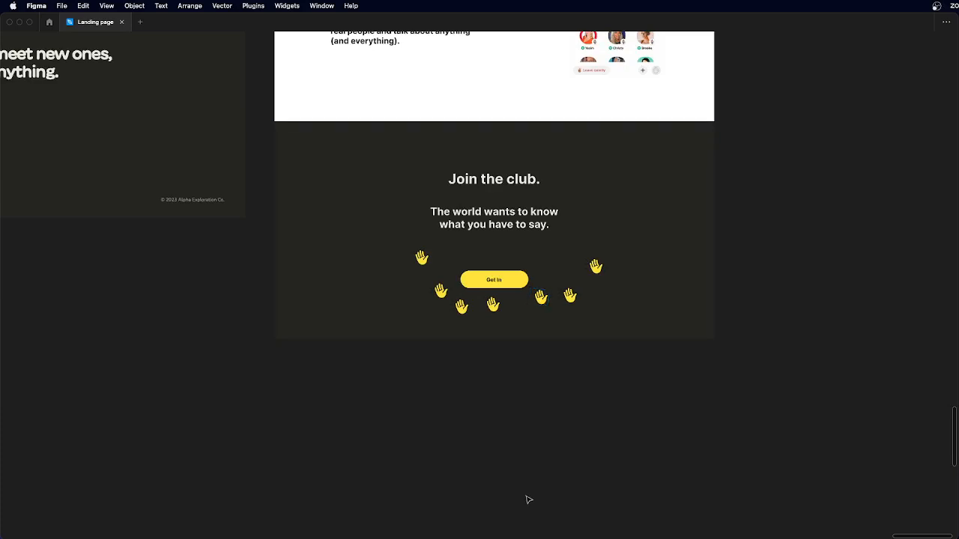
scroll(531, 479, down, 2)
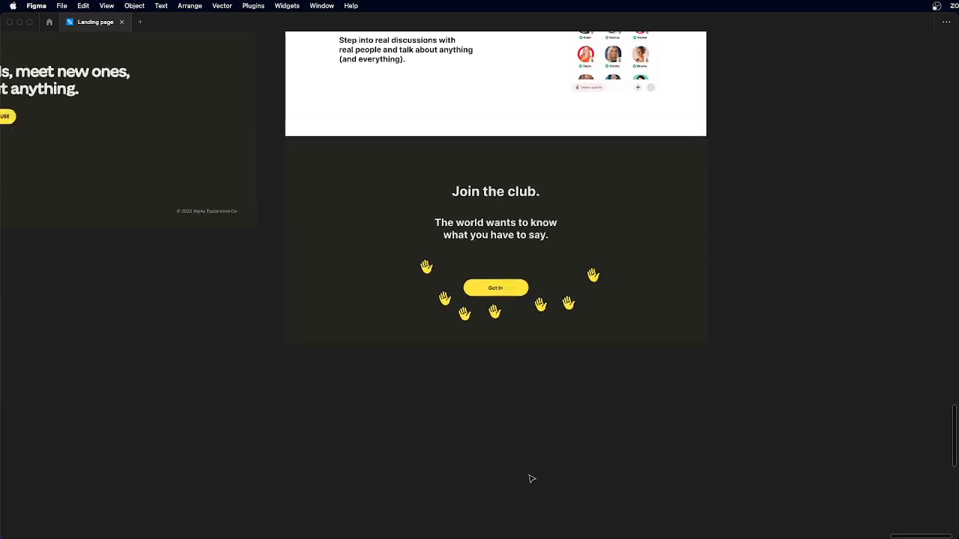
scroll(529, 473, down, 2)
scroll(529, 472, up, 5)
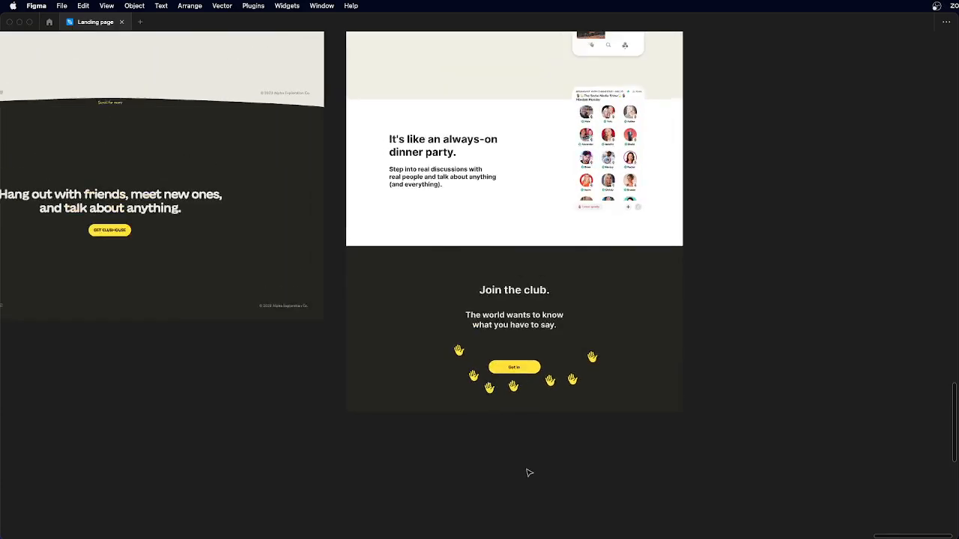
scroll(529, 472, up, 3)
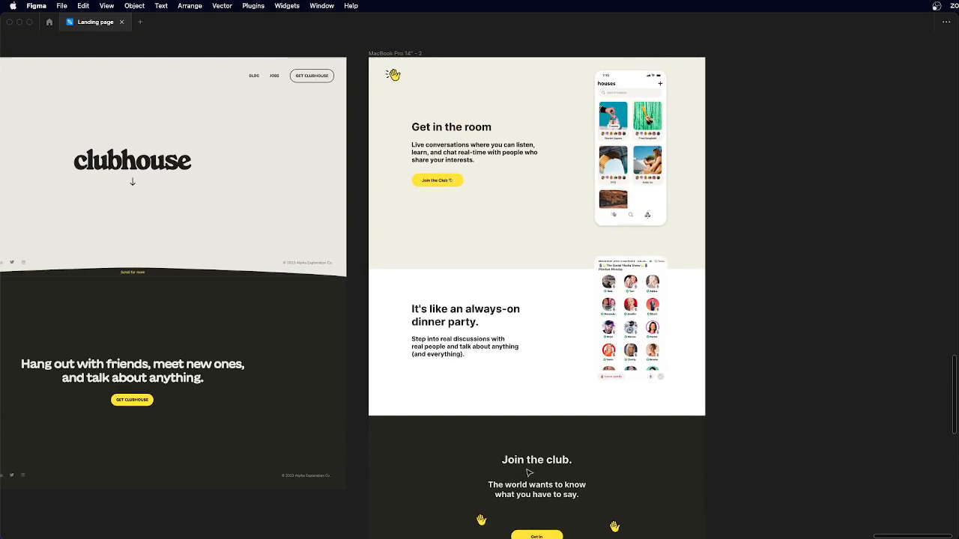
scroll(761, 334, down, 3)
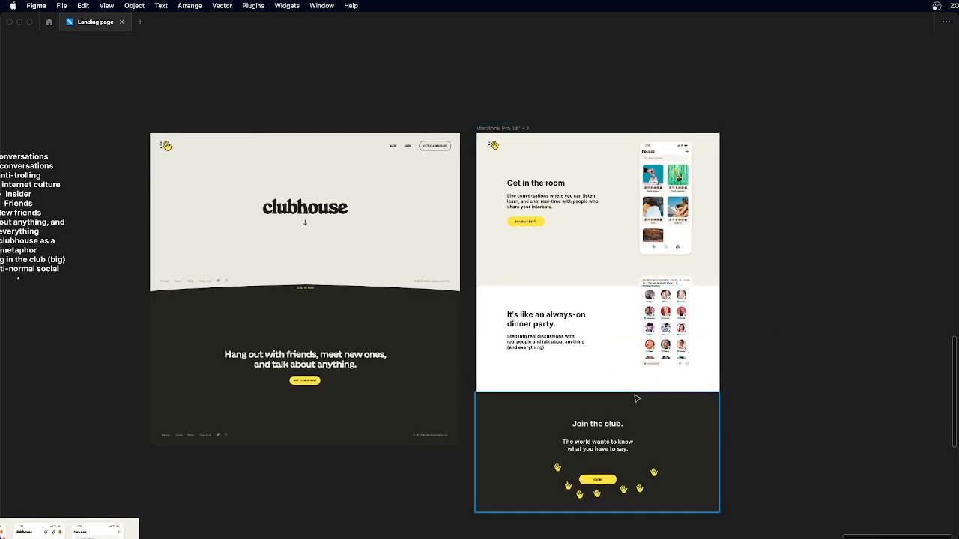
scroll(764, 275, down, 3)
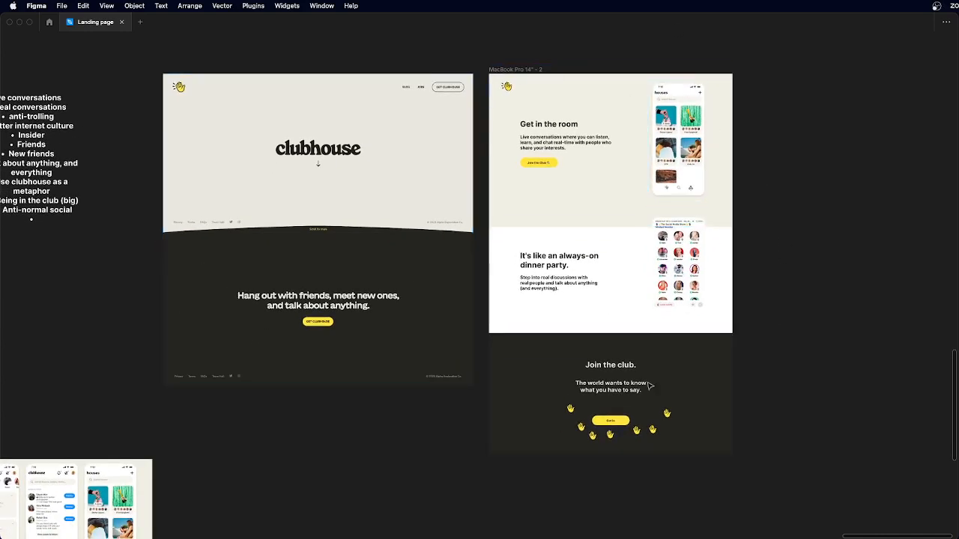